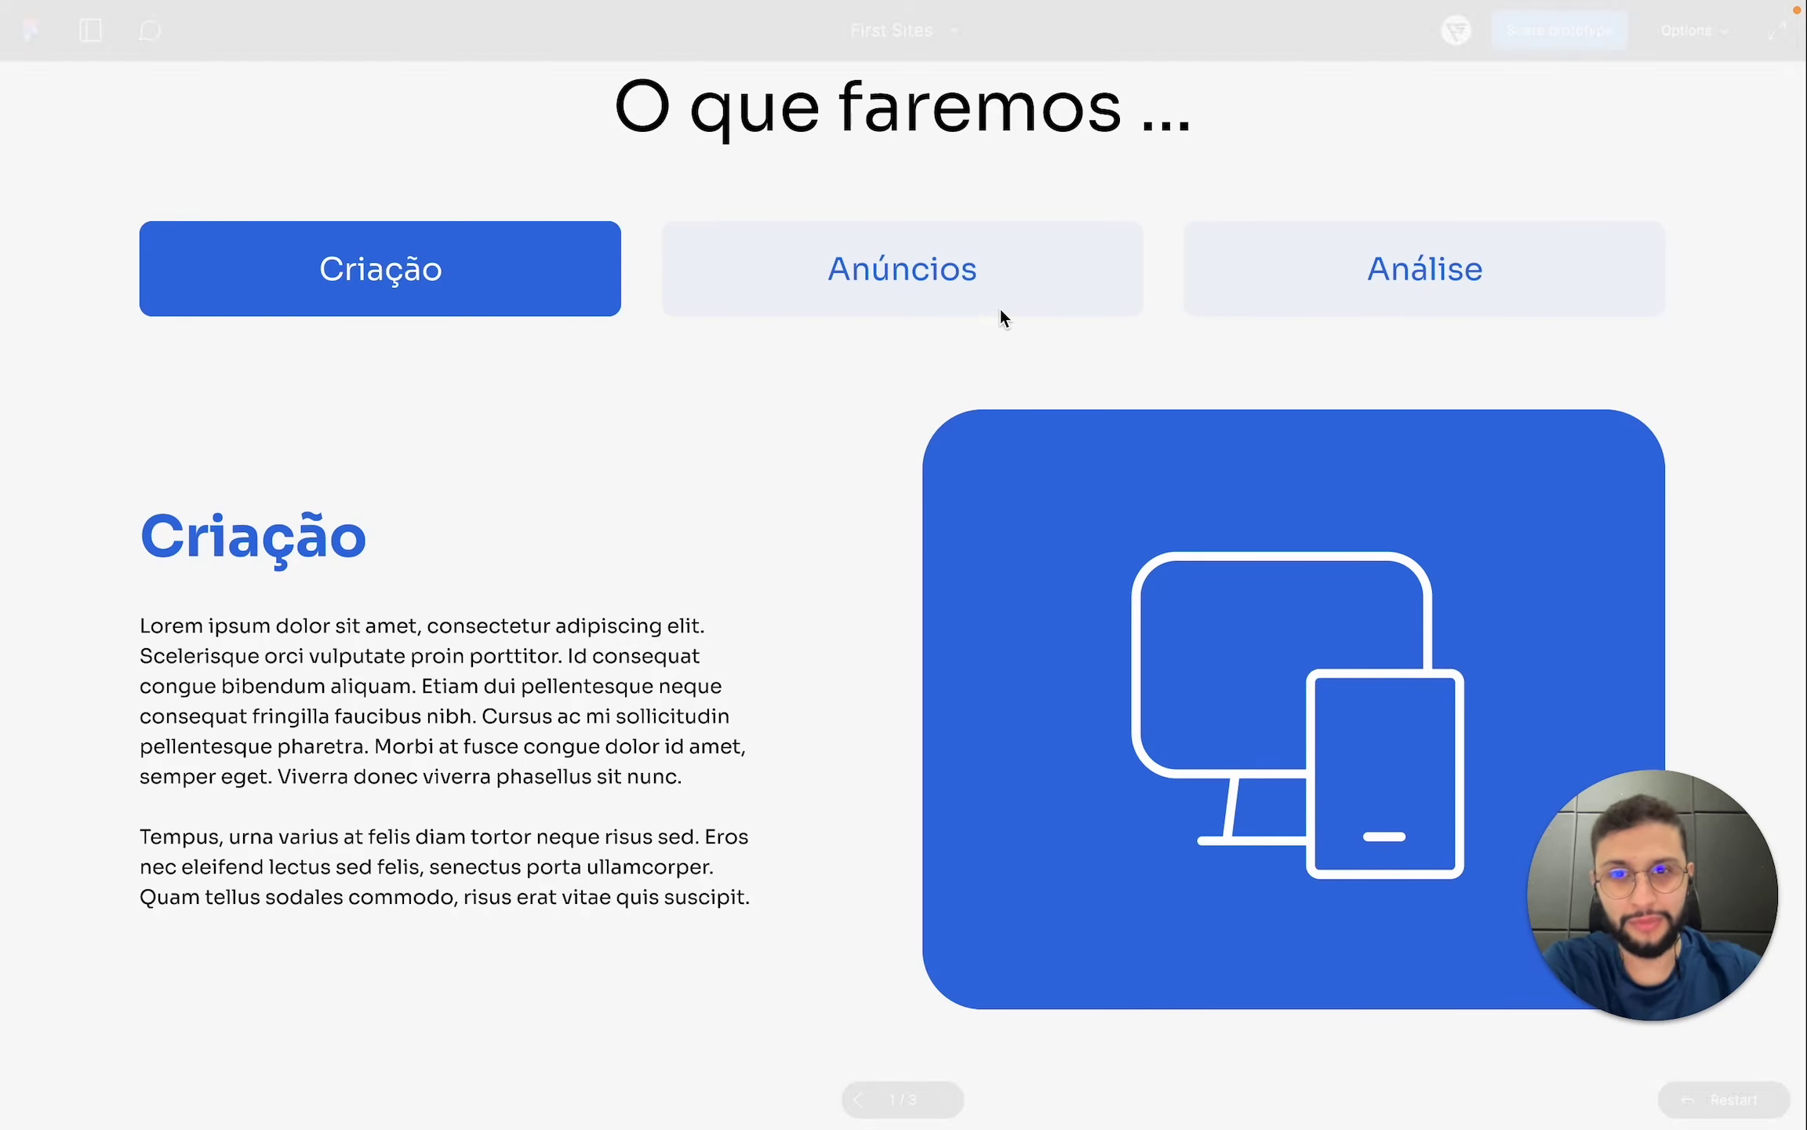
- Test the Anúncios, Criação and Análise tabs in the prototype preview, then exit to the editor
left_click(1291, 266)
left_click(1032, 283)
left_click(495, 257)
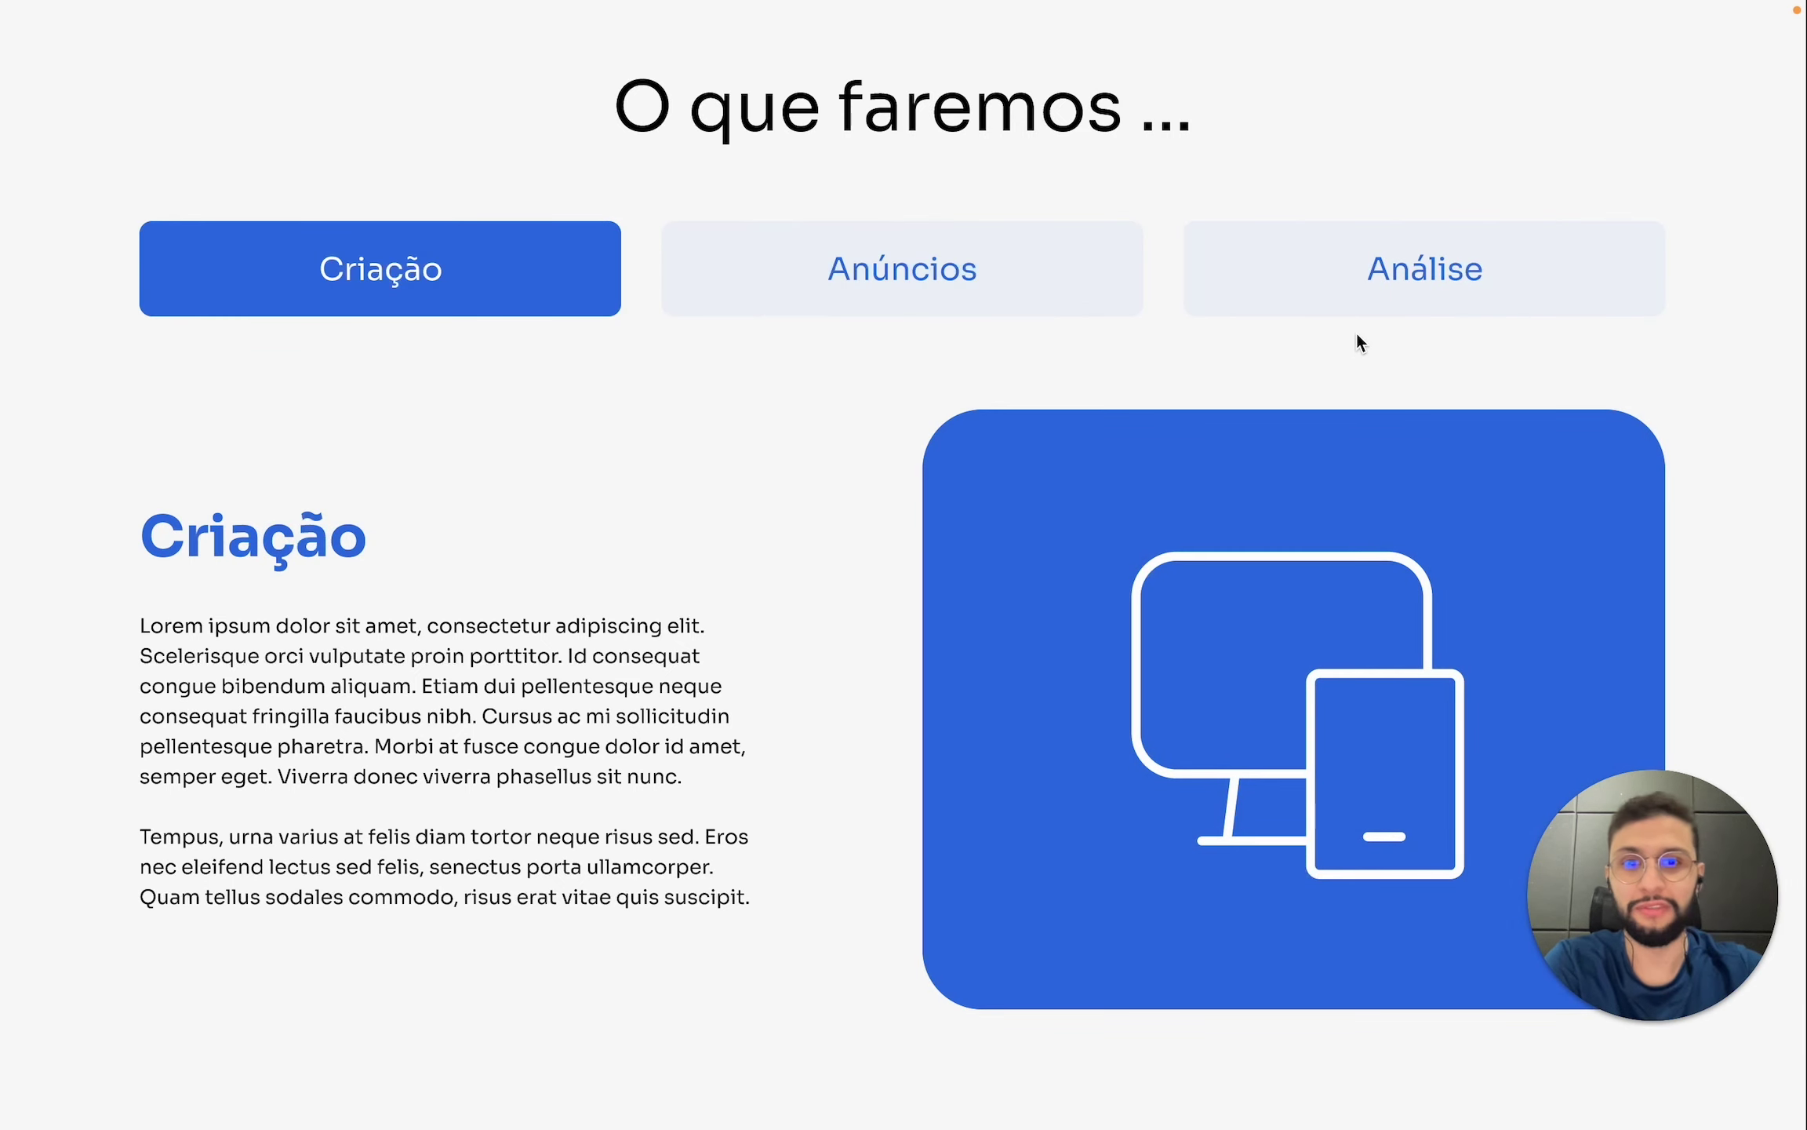
left_click(1358, 287)
left_click(1013, 280)
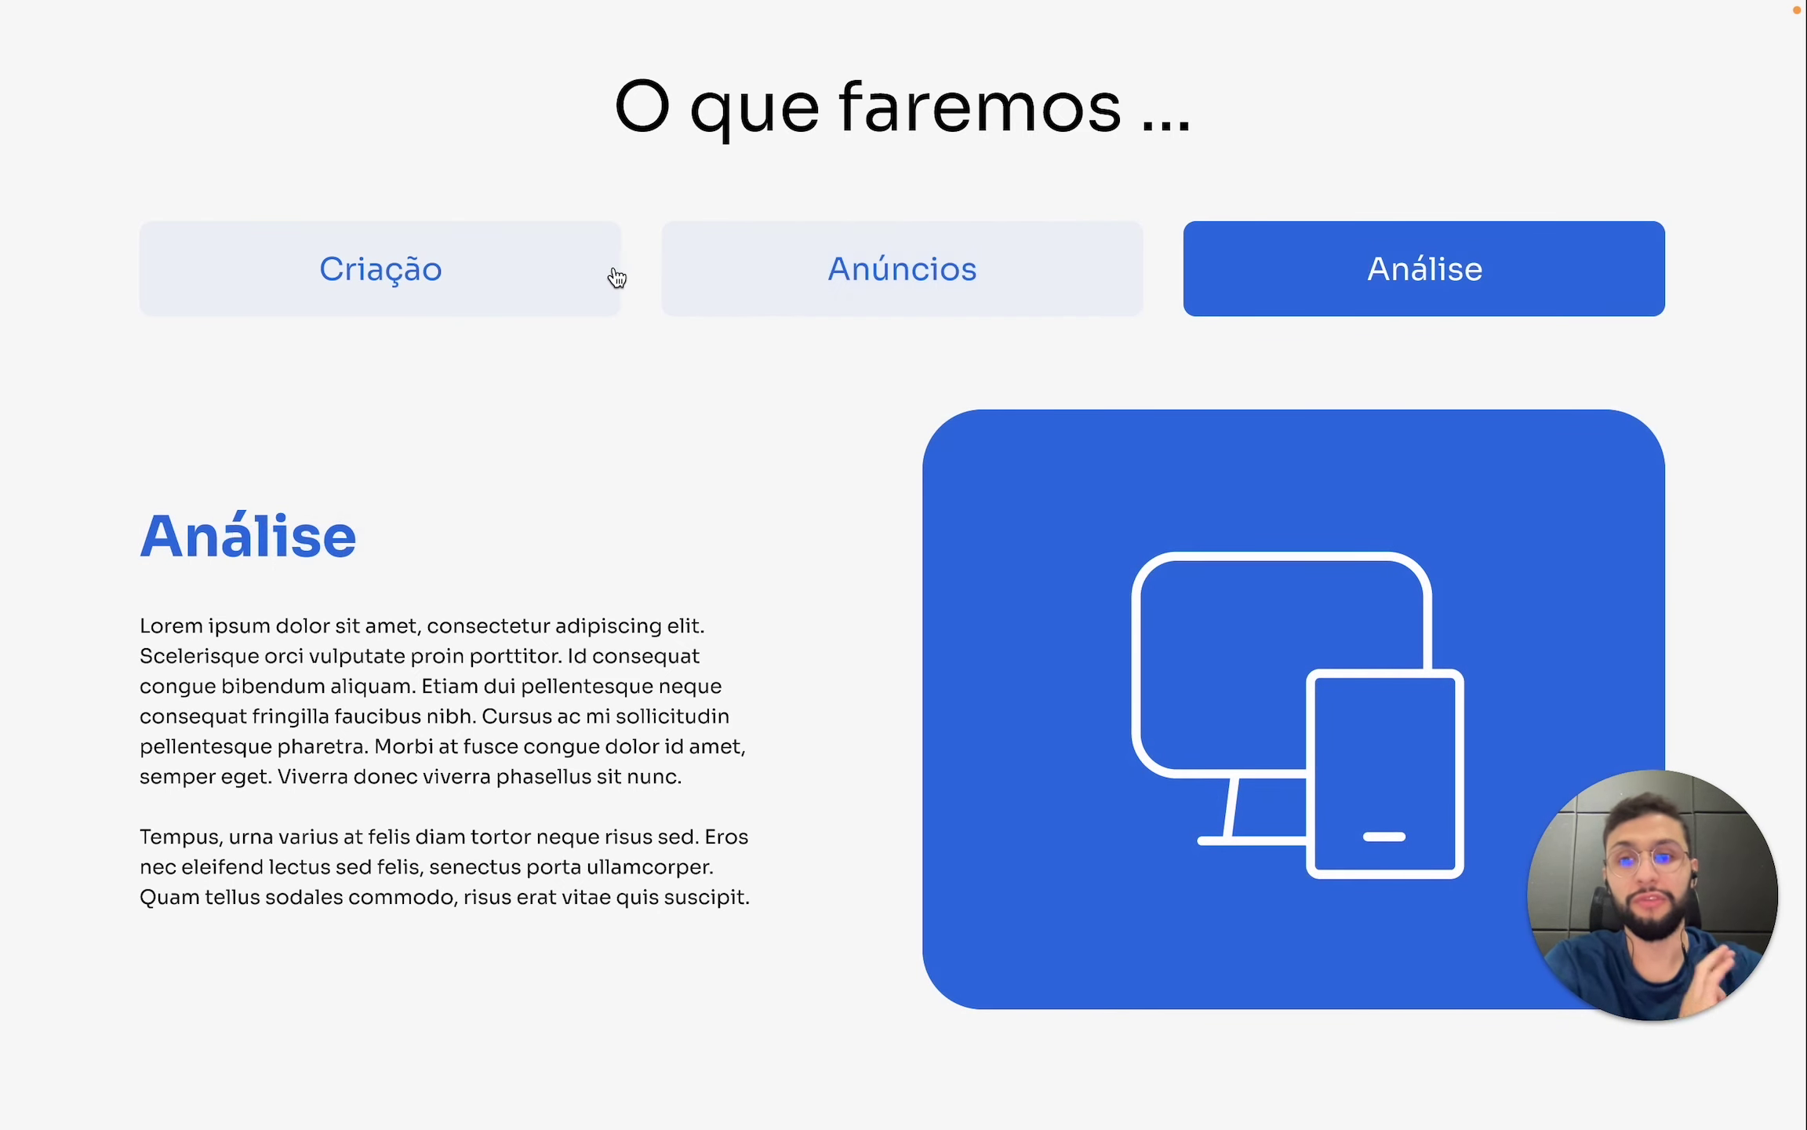
left_click(604, 279)
scroll(723, 419, "up", 3)
scroll(723, 420, "down", 5)
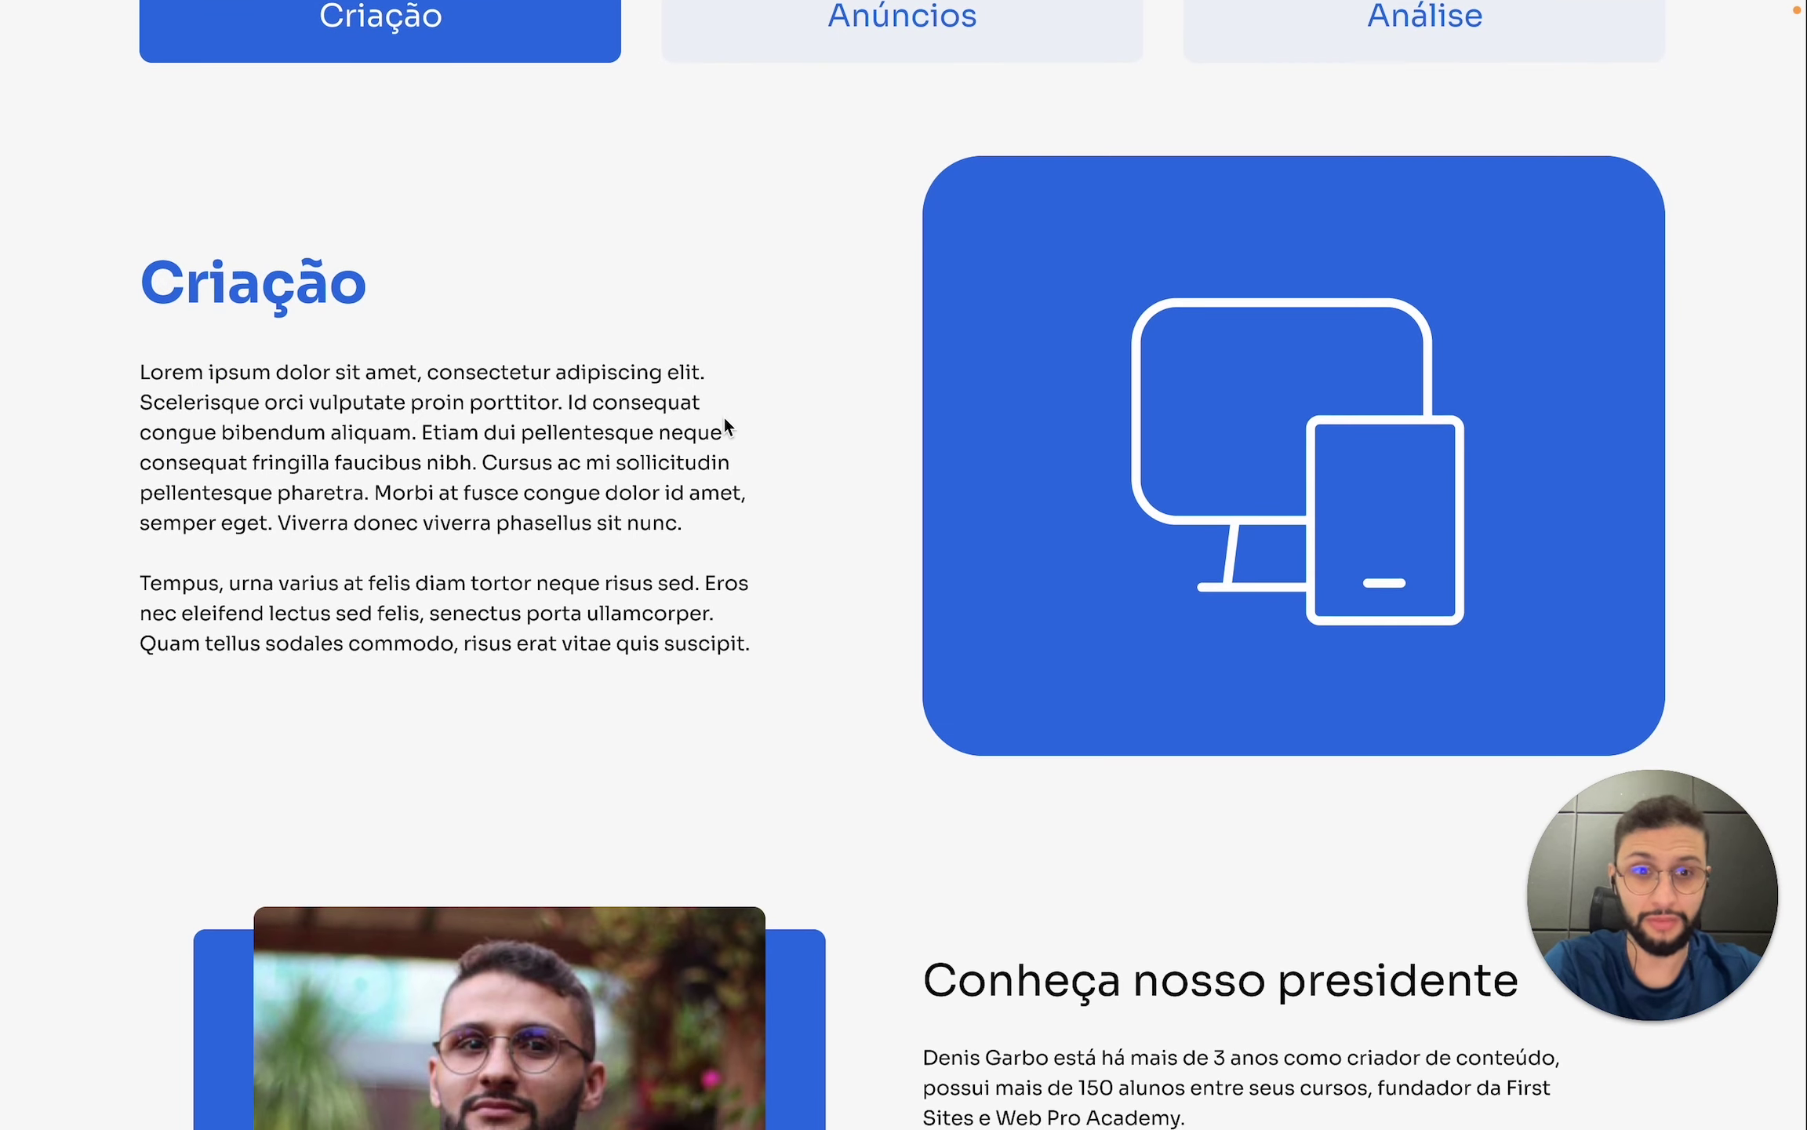
scroll(724, 419, "up", 2)
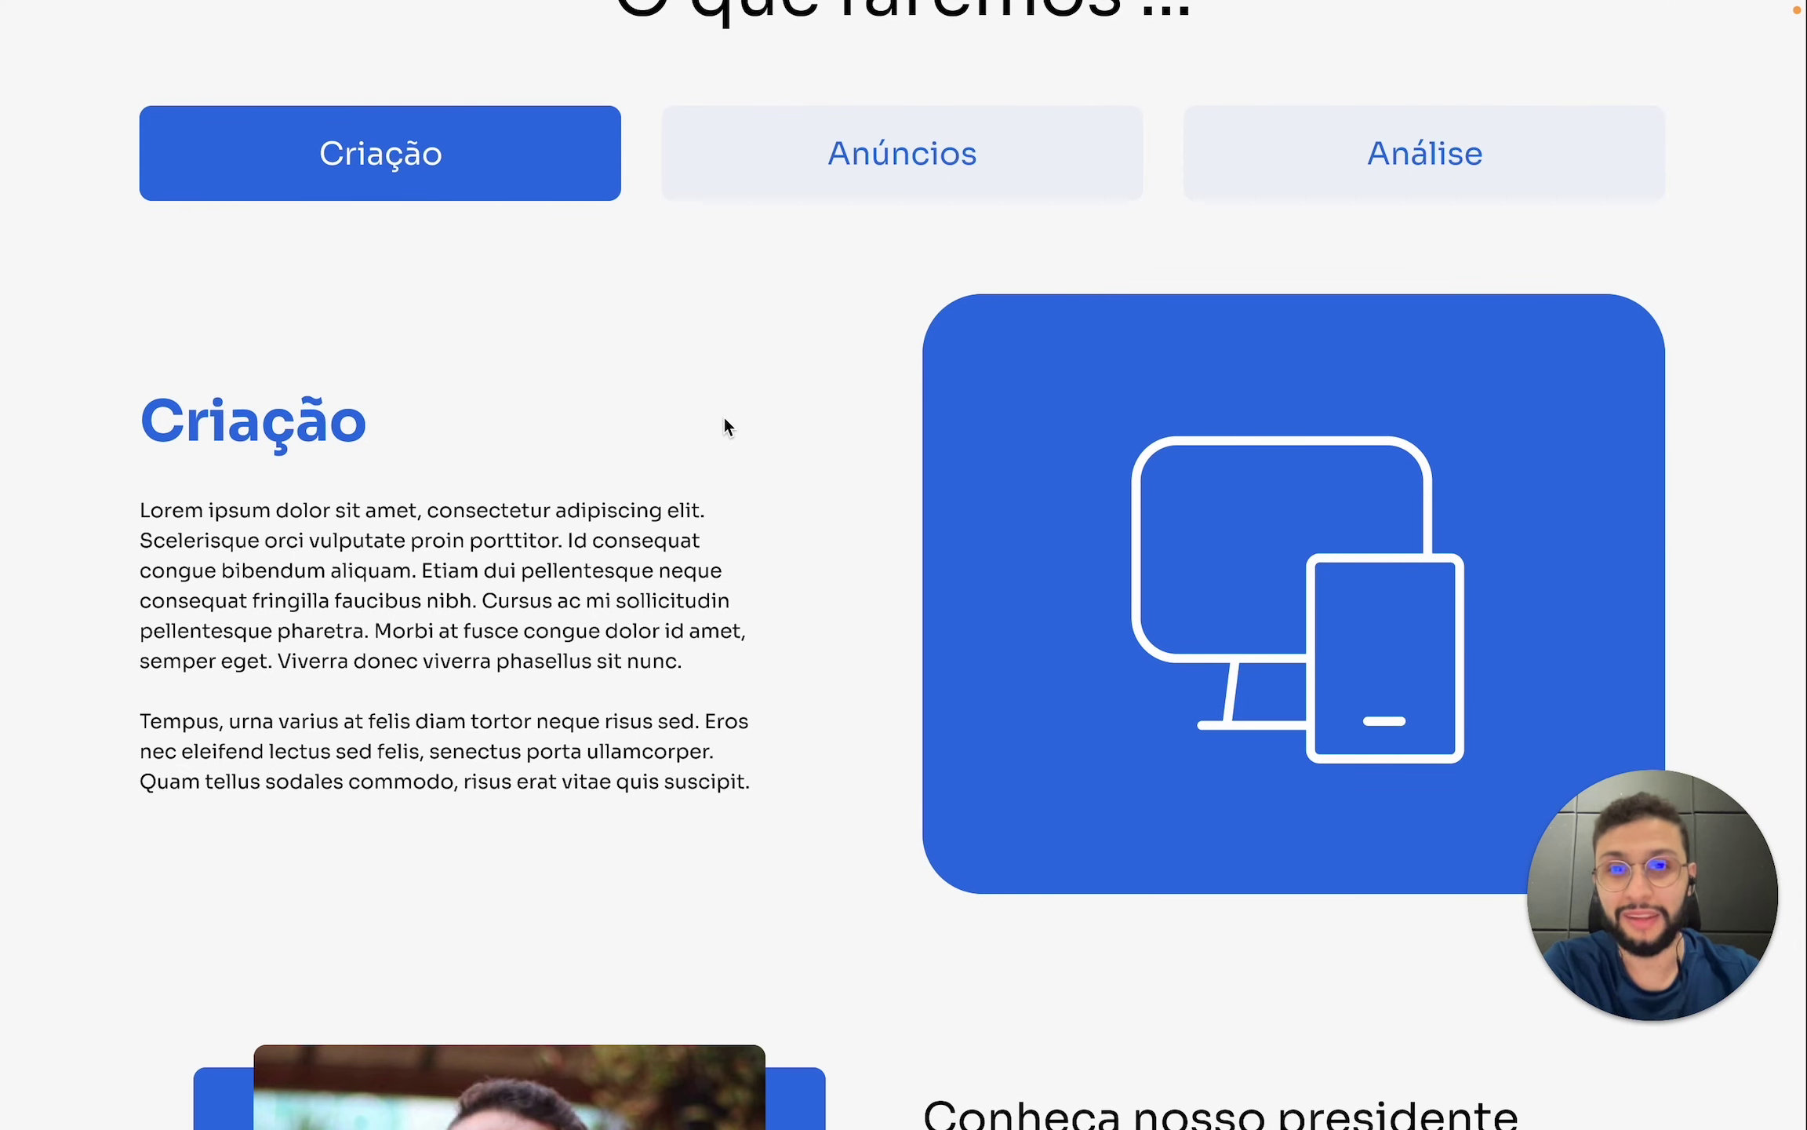
key("Escape")
- Duplicate the 1440×901 landing-page frame to the right as a third copy
left_click(608, 268)
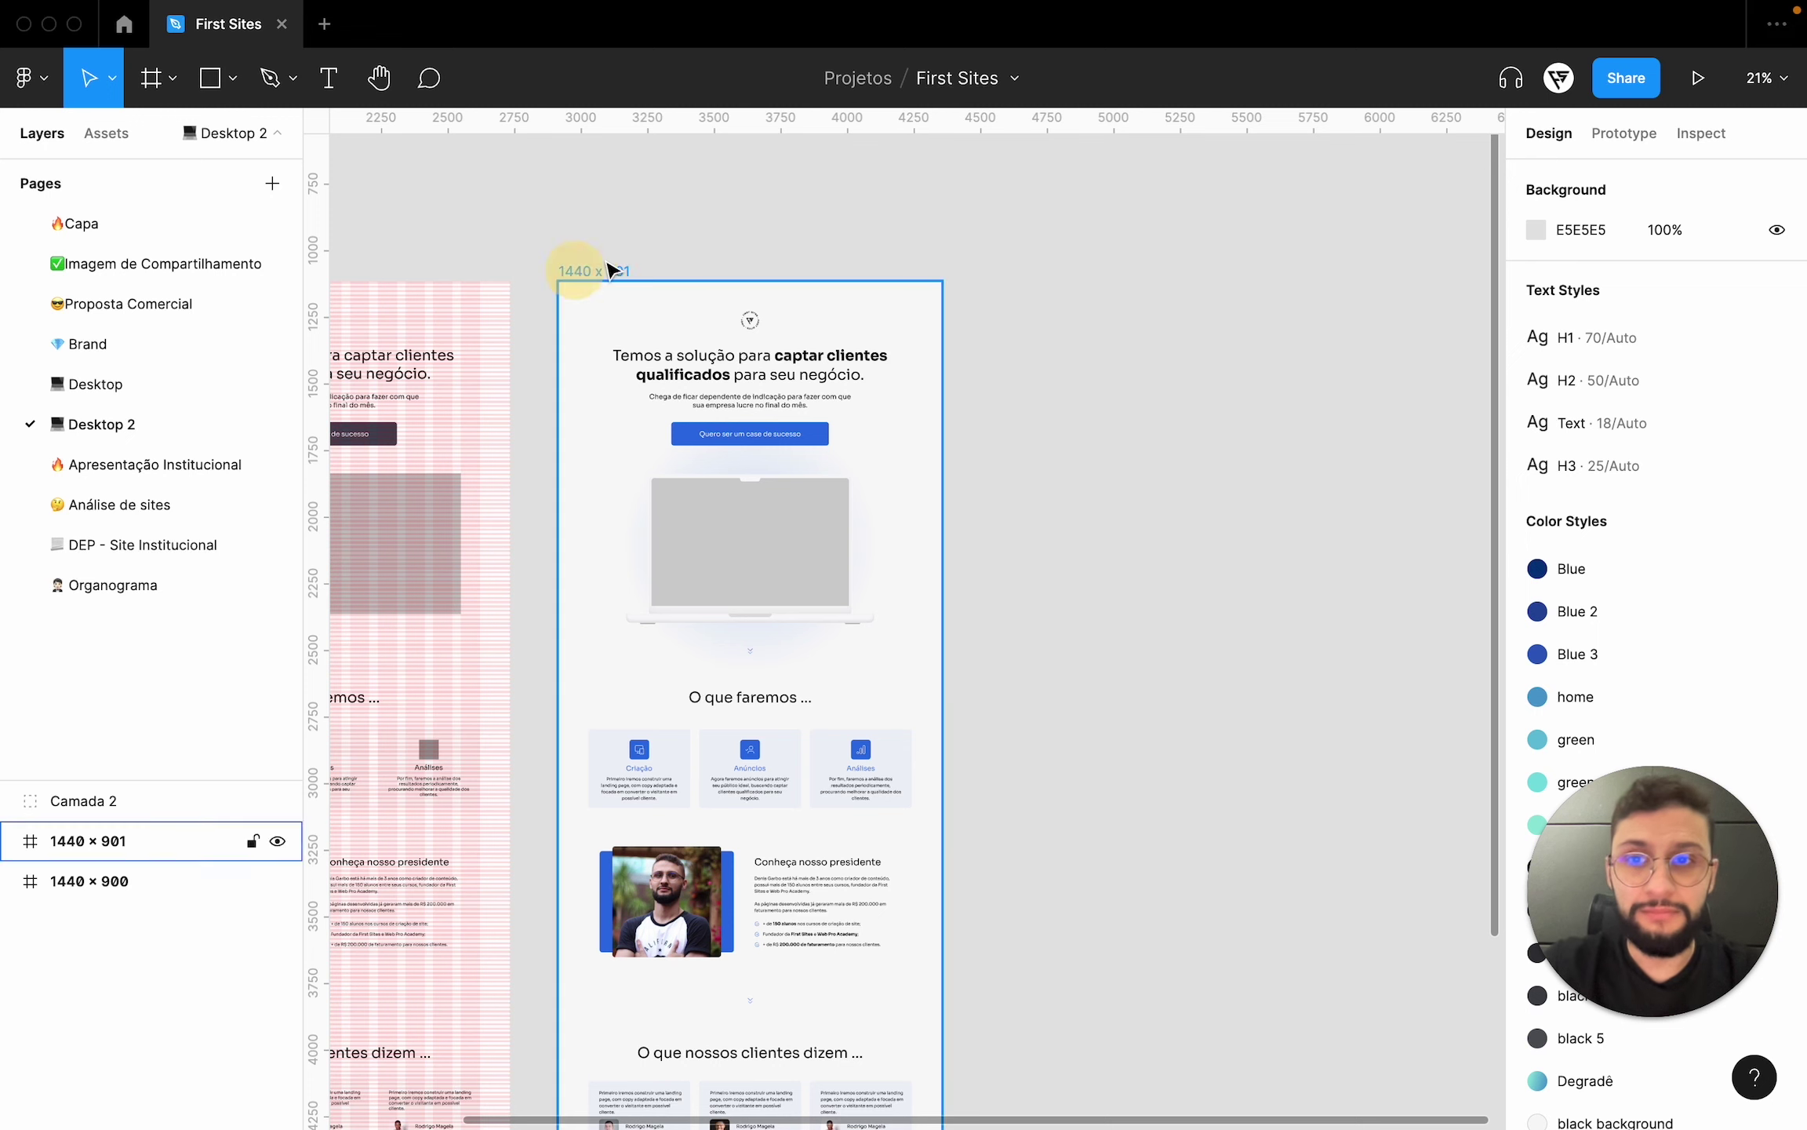
left_click_drag(587, 270, 1041, 305)
scroll(1041, 305, "down", 5)
left_click(1250, 411)
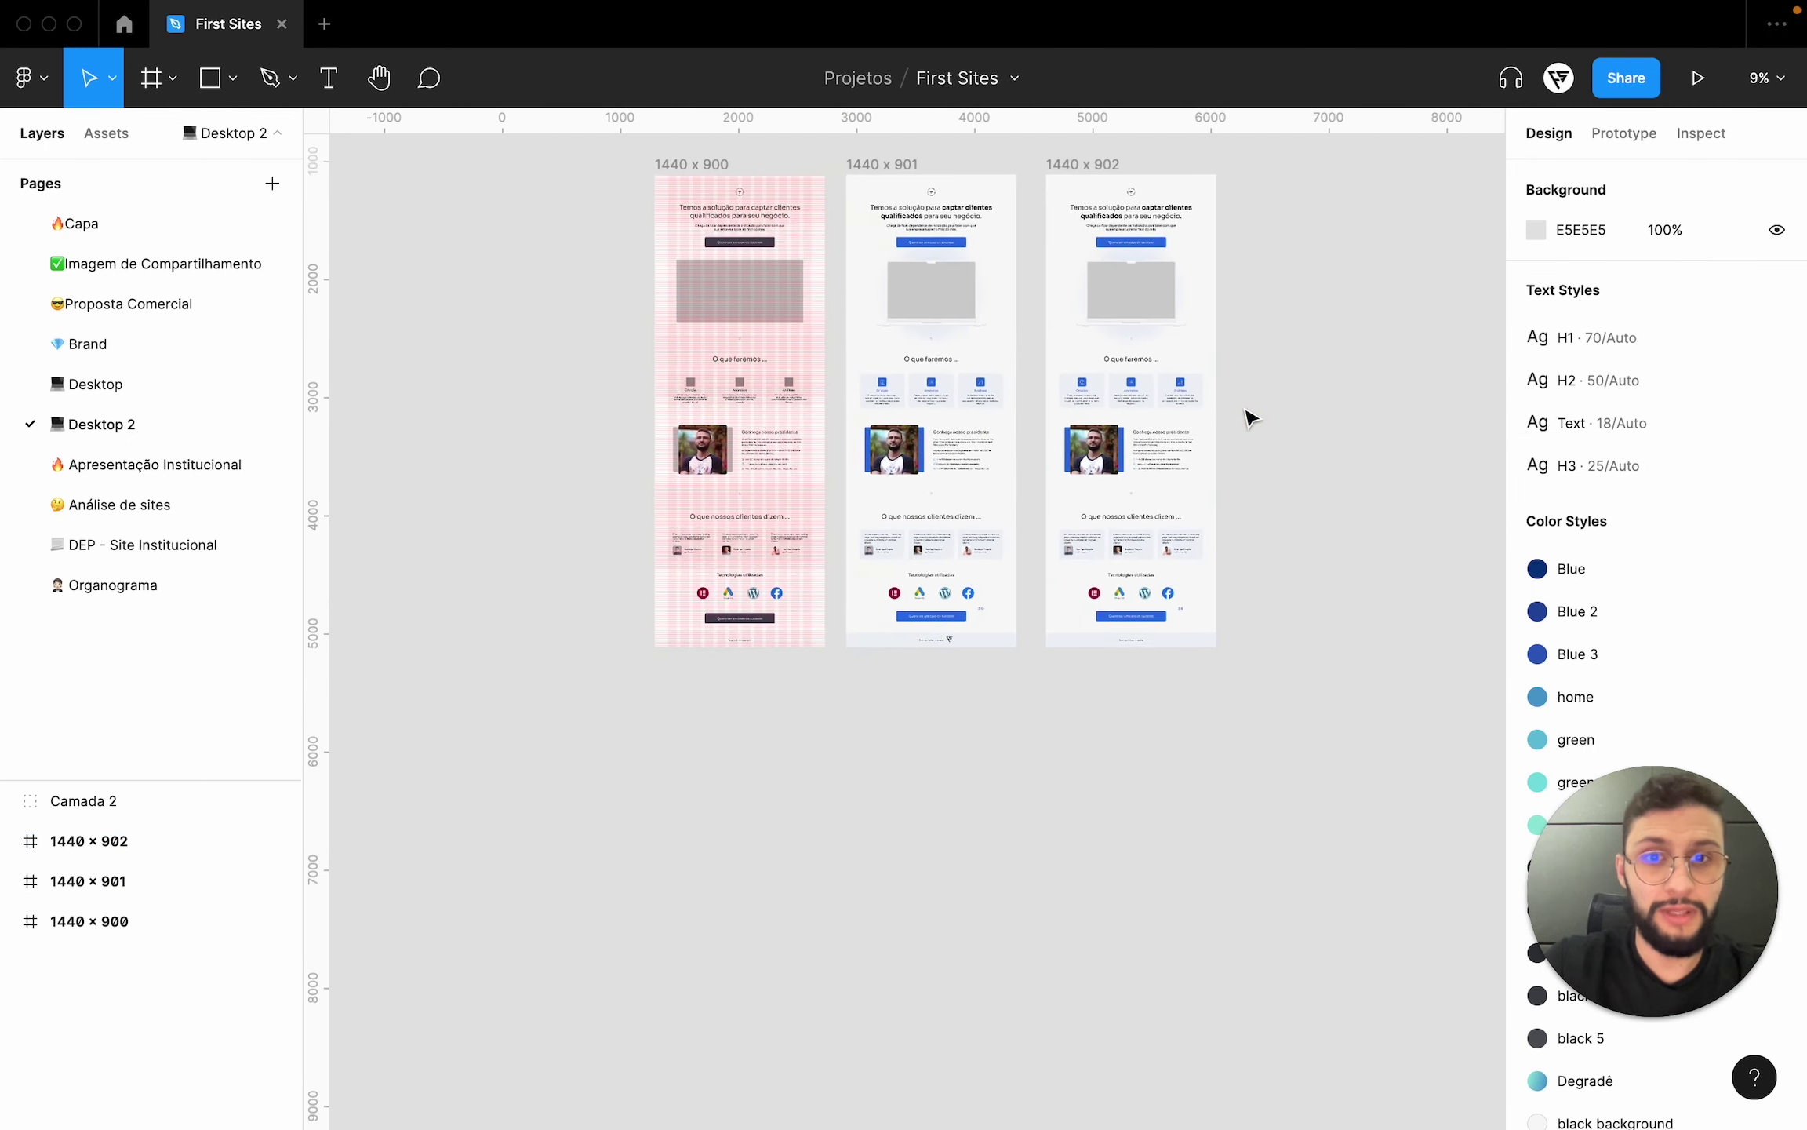
scroll(1251, 416, "right", 3)
scroll(1250, 415, "up", 2)
left_click_drag(855, 306, 666, 1081)
left_click(1042, 789)
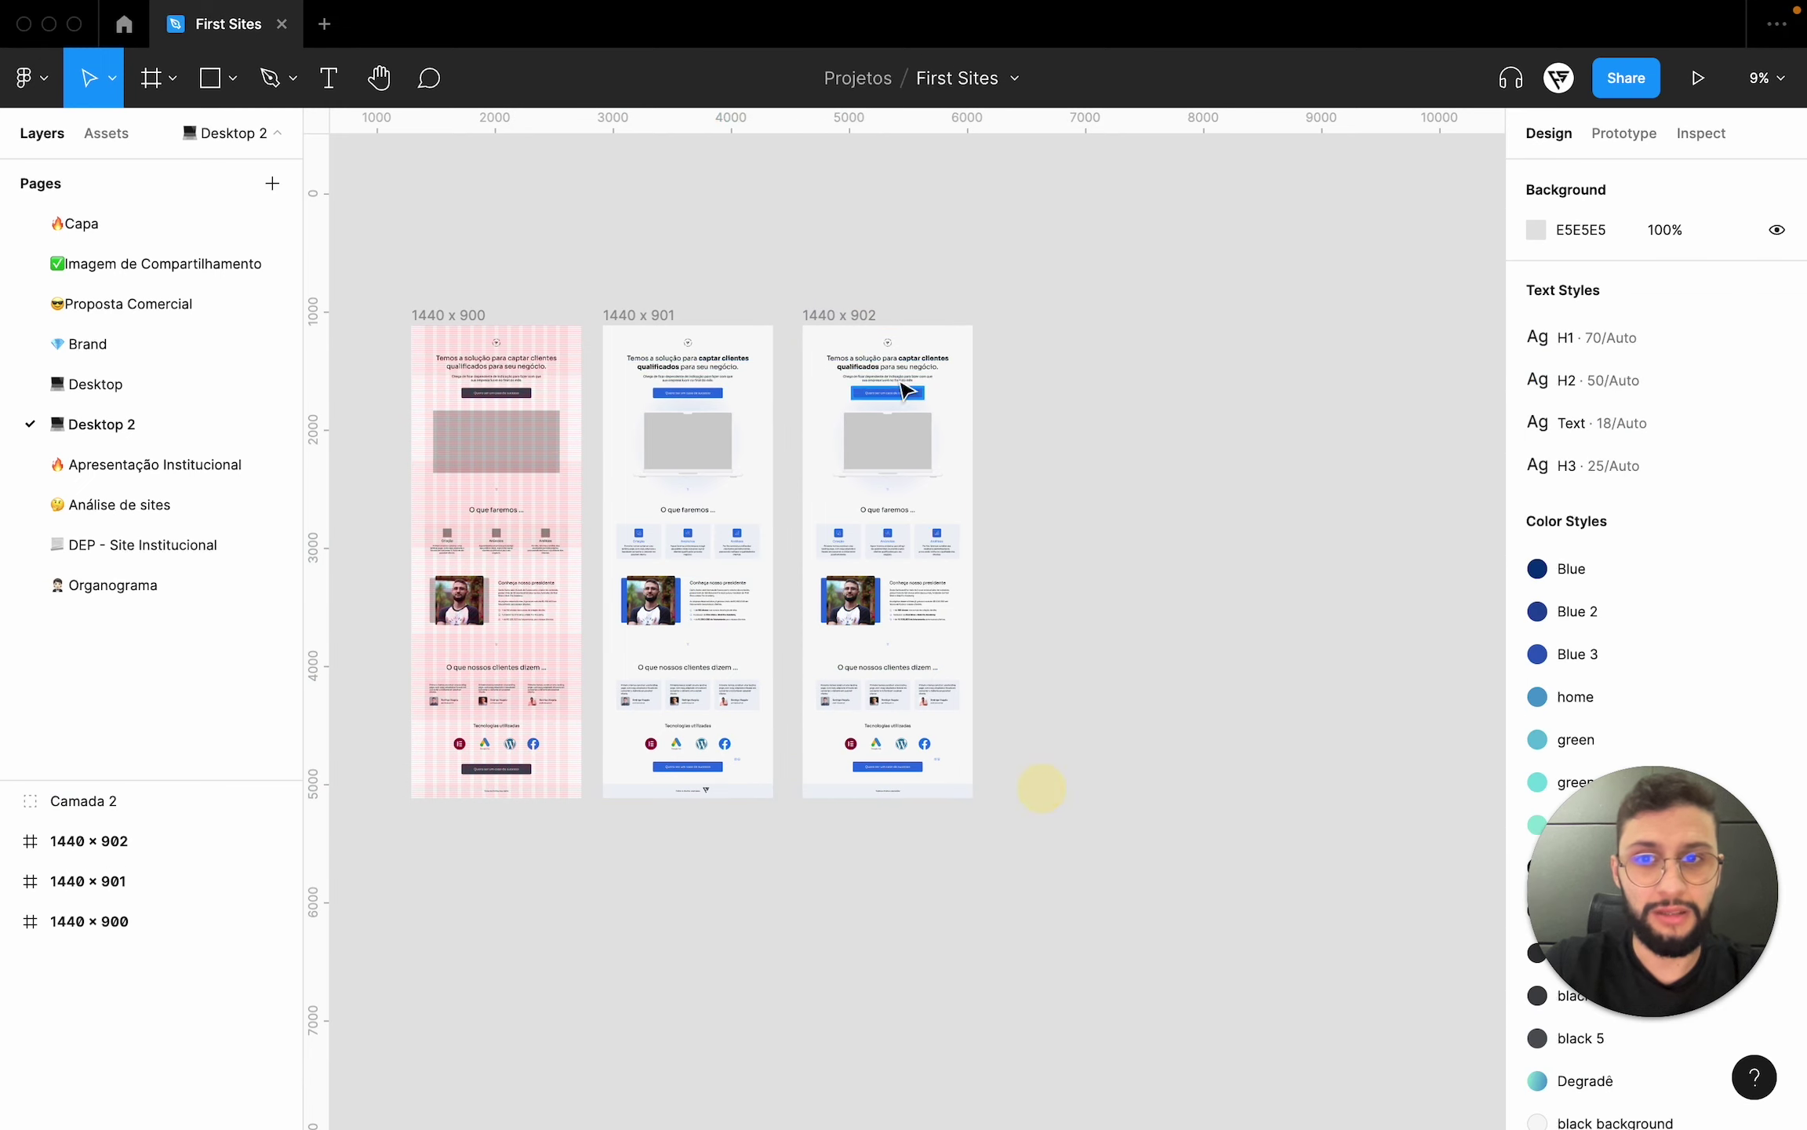
mouse_move(906, 389)
left_mouse_down()
mouse_move(193, 1110)
mouse_move(843, 343)
left_mouse_up()
- Make the third frame taller by dragging its bottom edge down
scroll(845, 343, "up", 5)
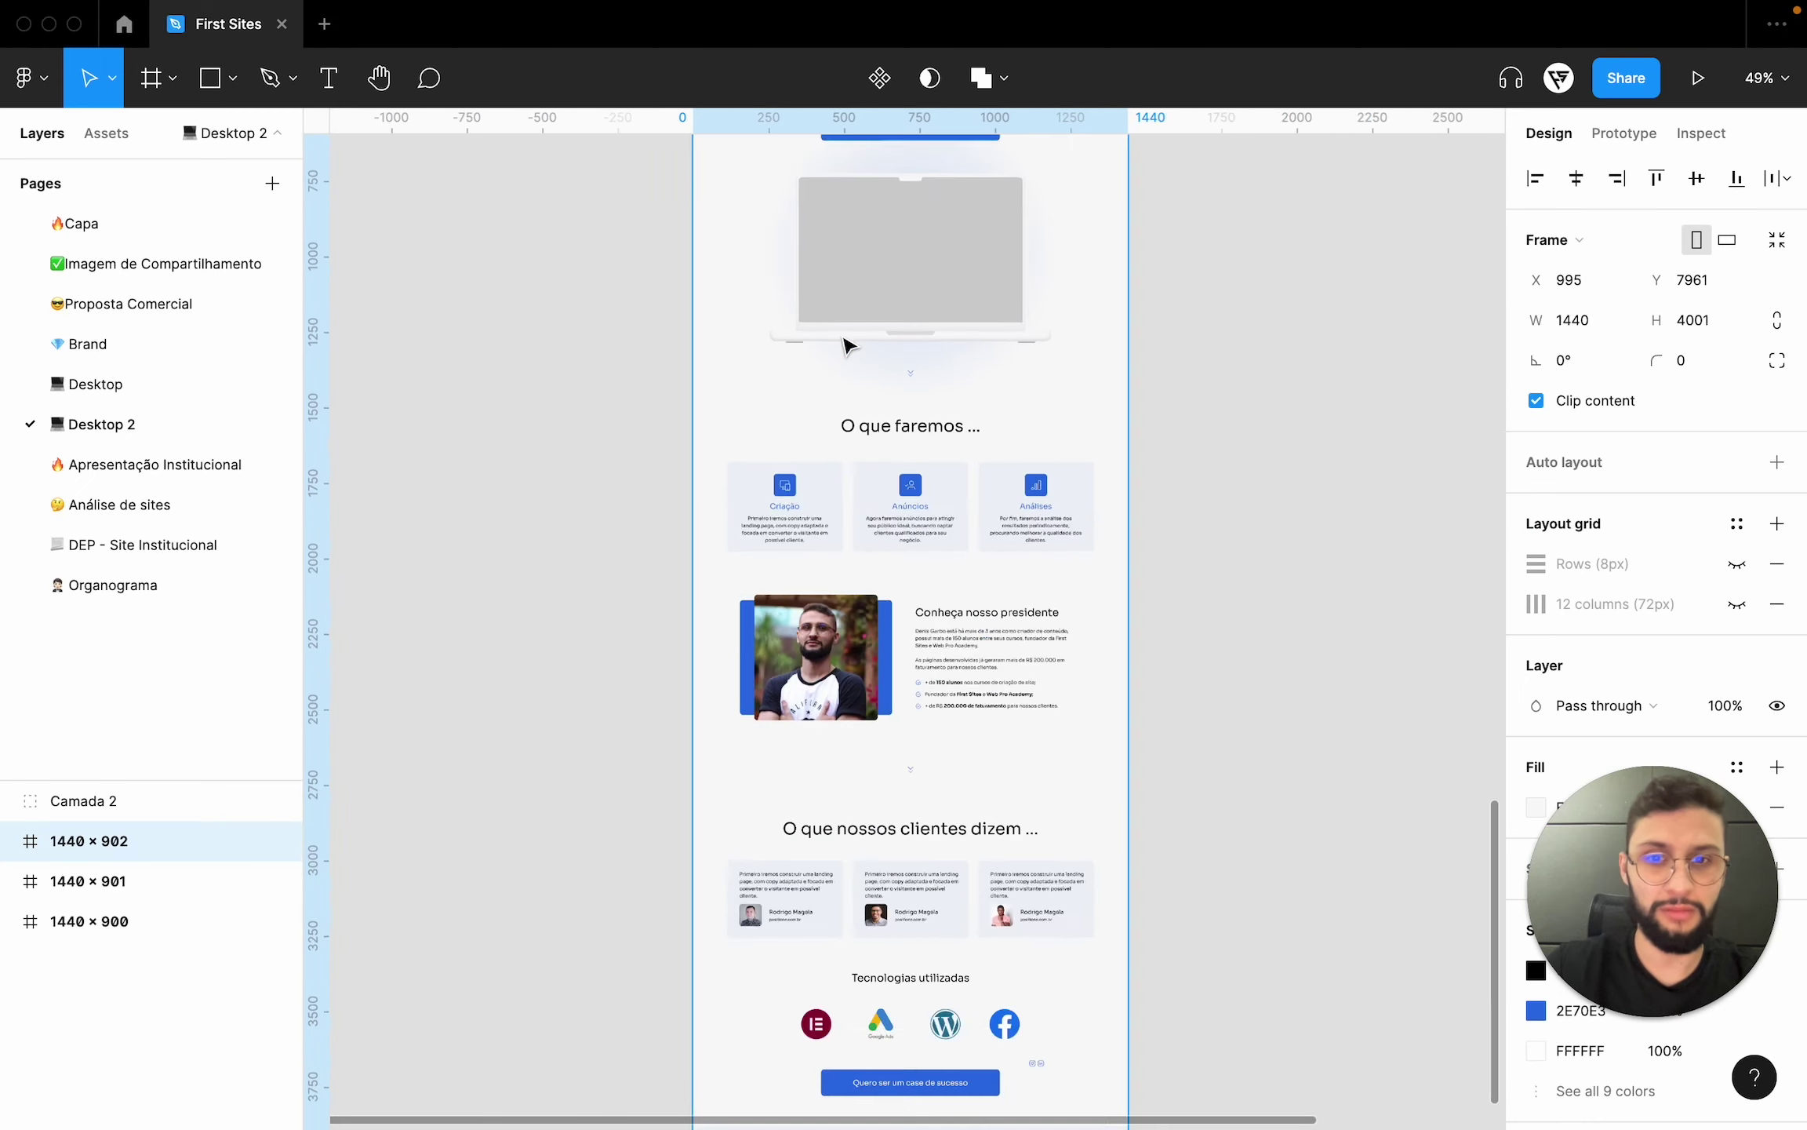
left_click(1197, 407)
scroll(1208, 411, "up", 5)
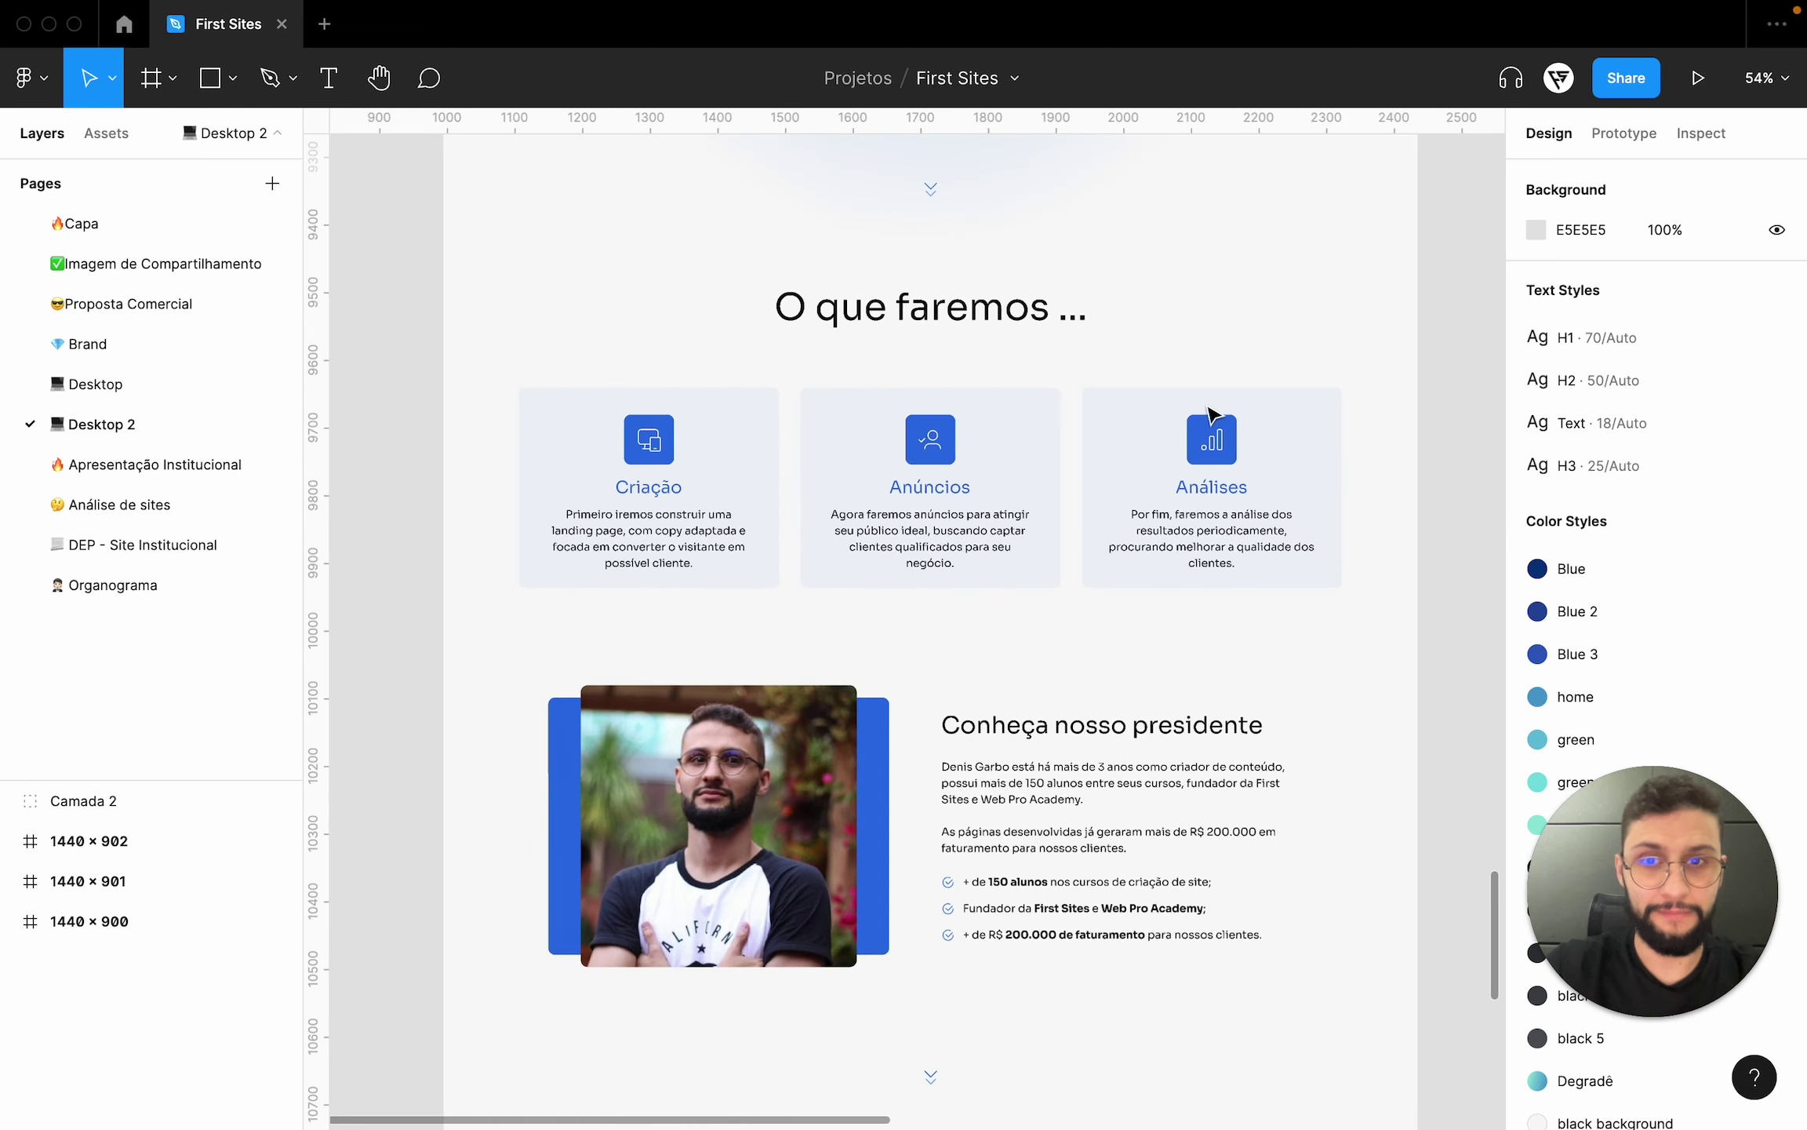
scroll(1208, 411, "down", 1)
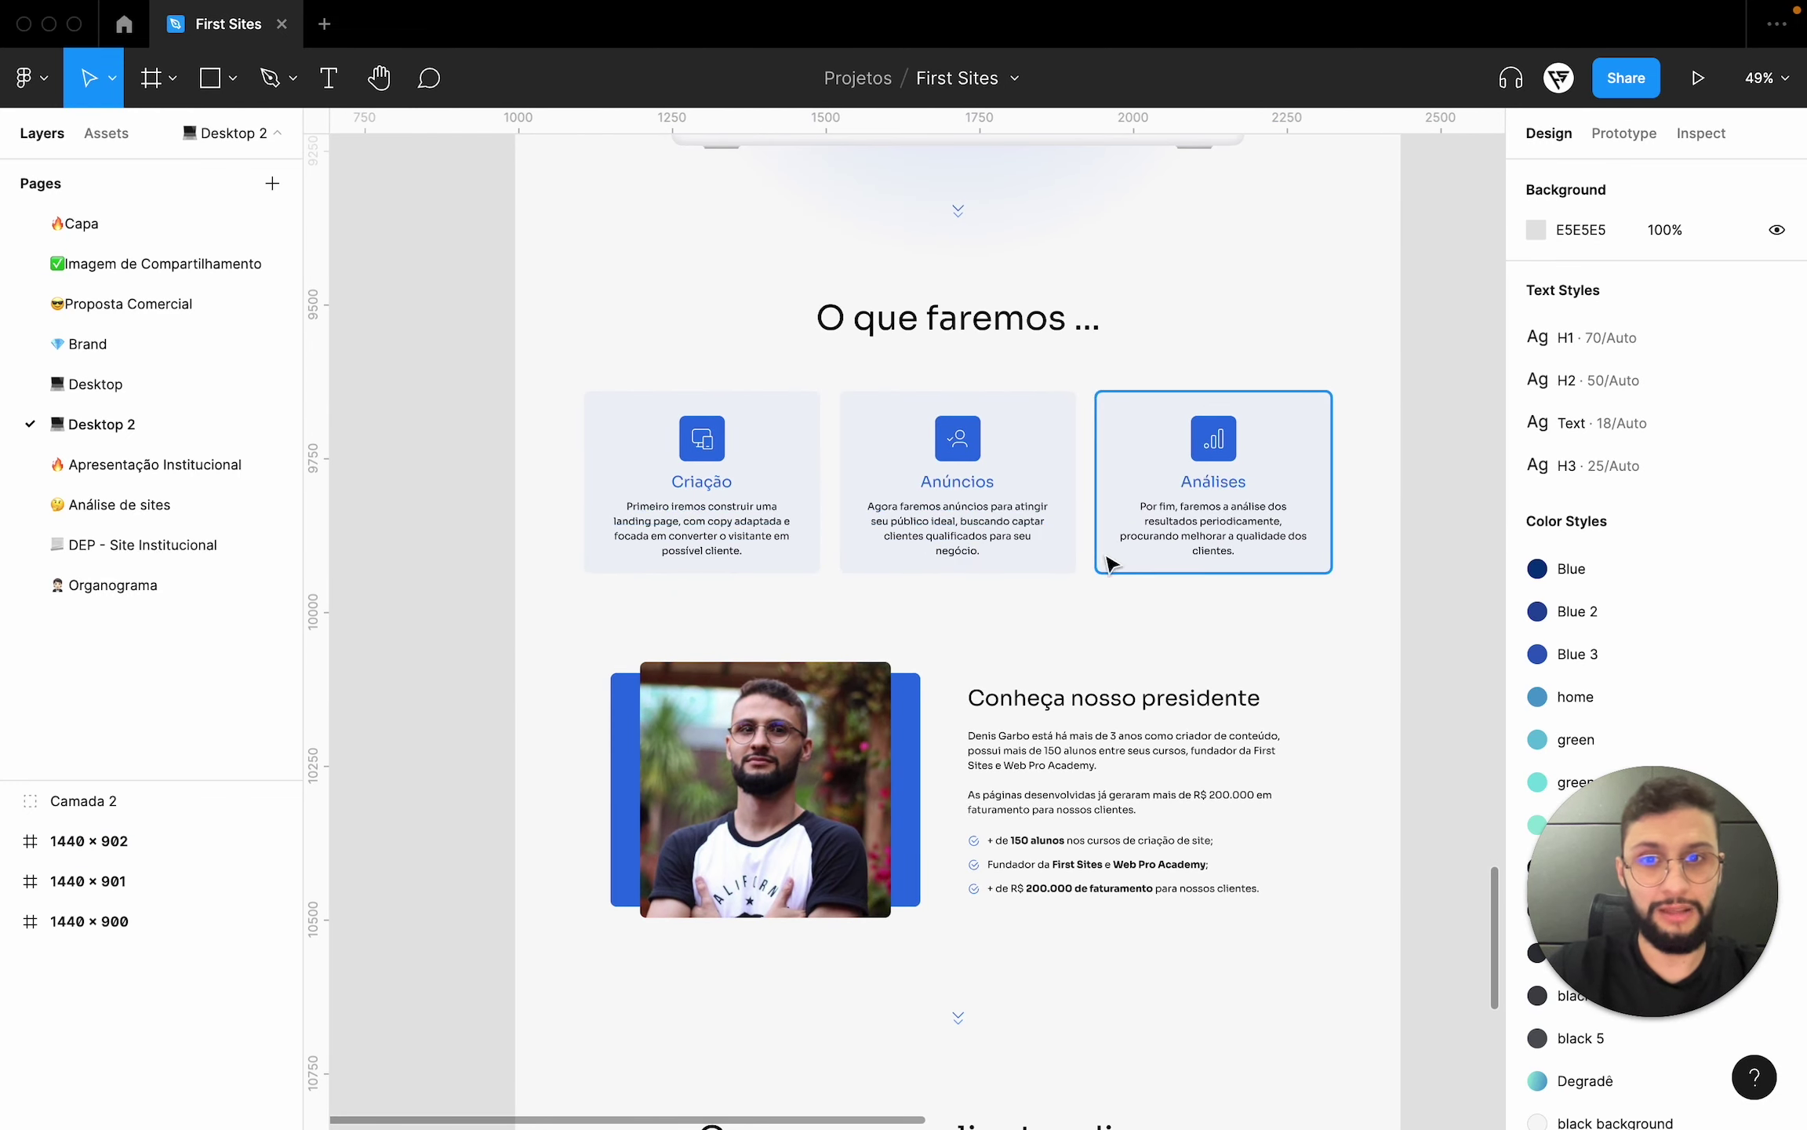
scroll(954, 687, "down", 2)
scroll(956, 688, "down", 2)
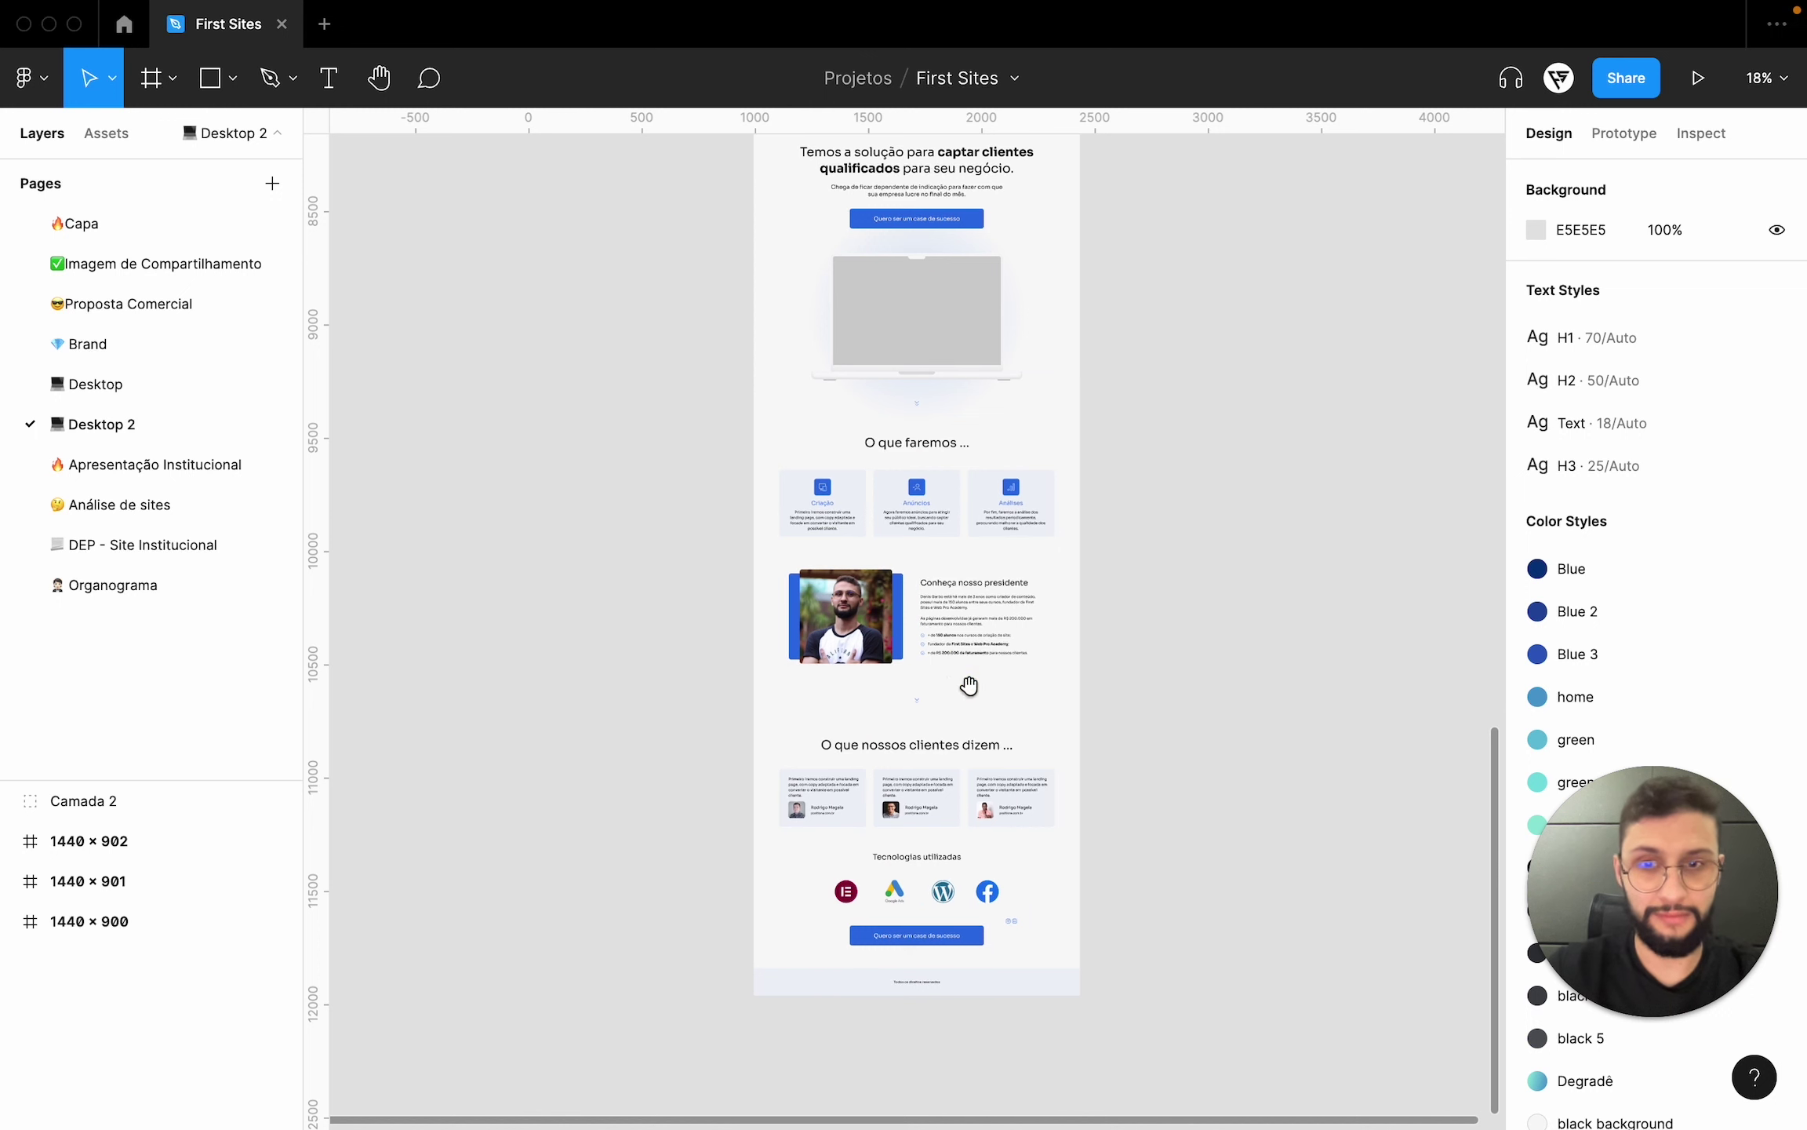
left_click(976, 694)
left_click_drag(987, 994, 989, 1122)
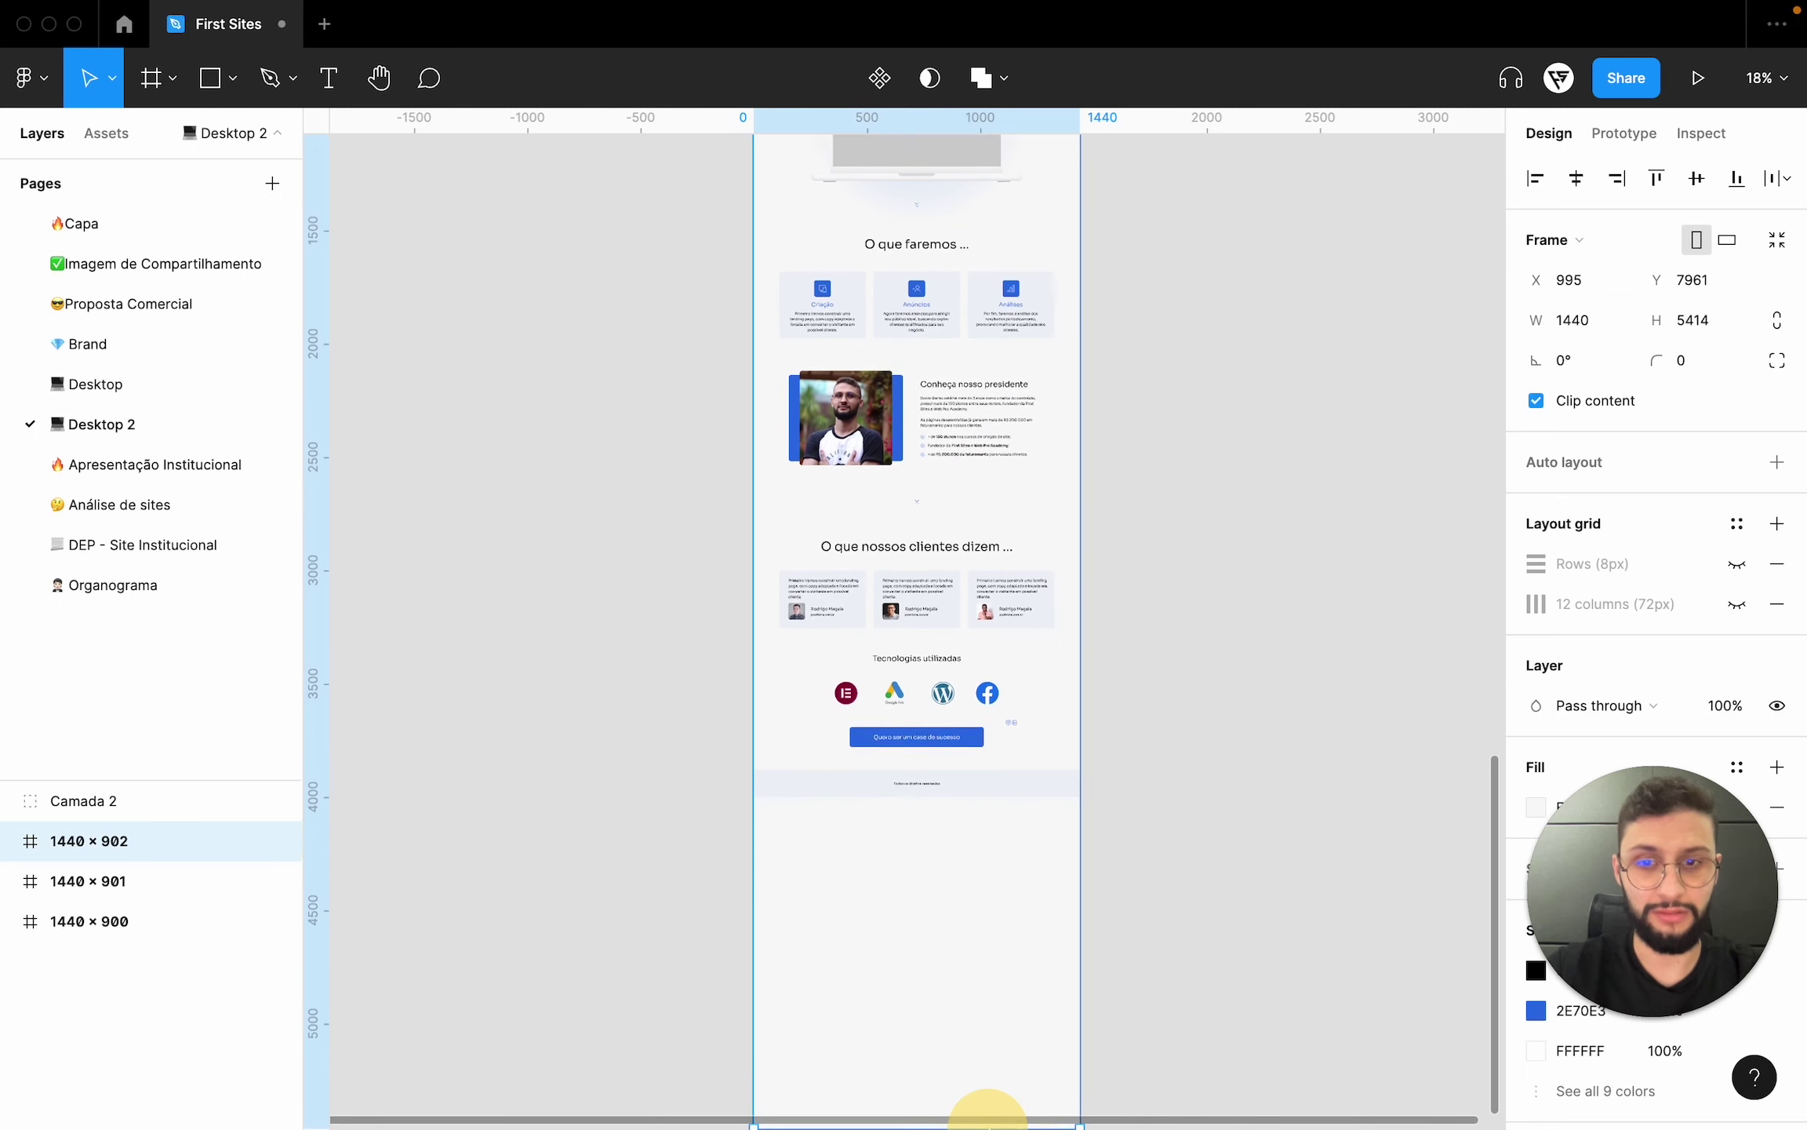
- Group all sections from the president block down and move them lower
left_click(1009, 935)
left_click_drag(1138, 899, 681, 353)
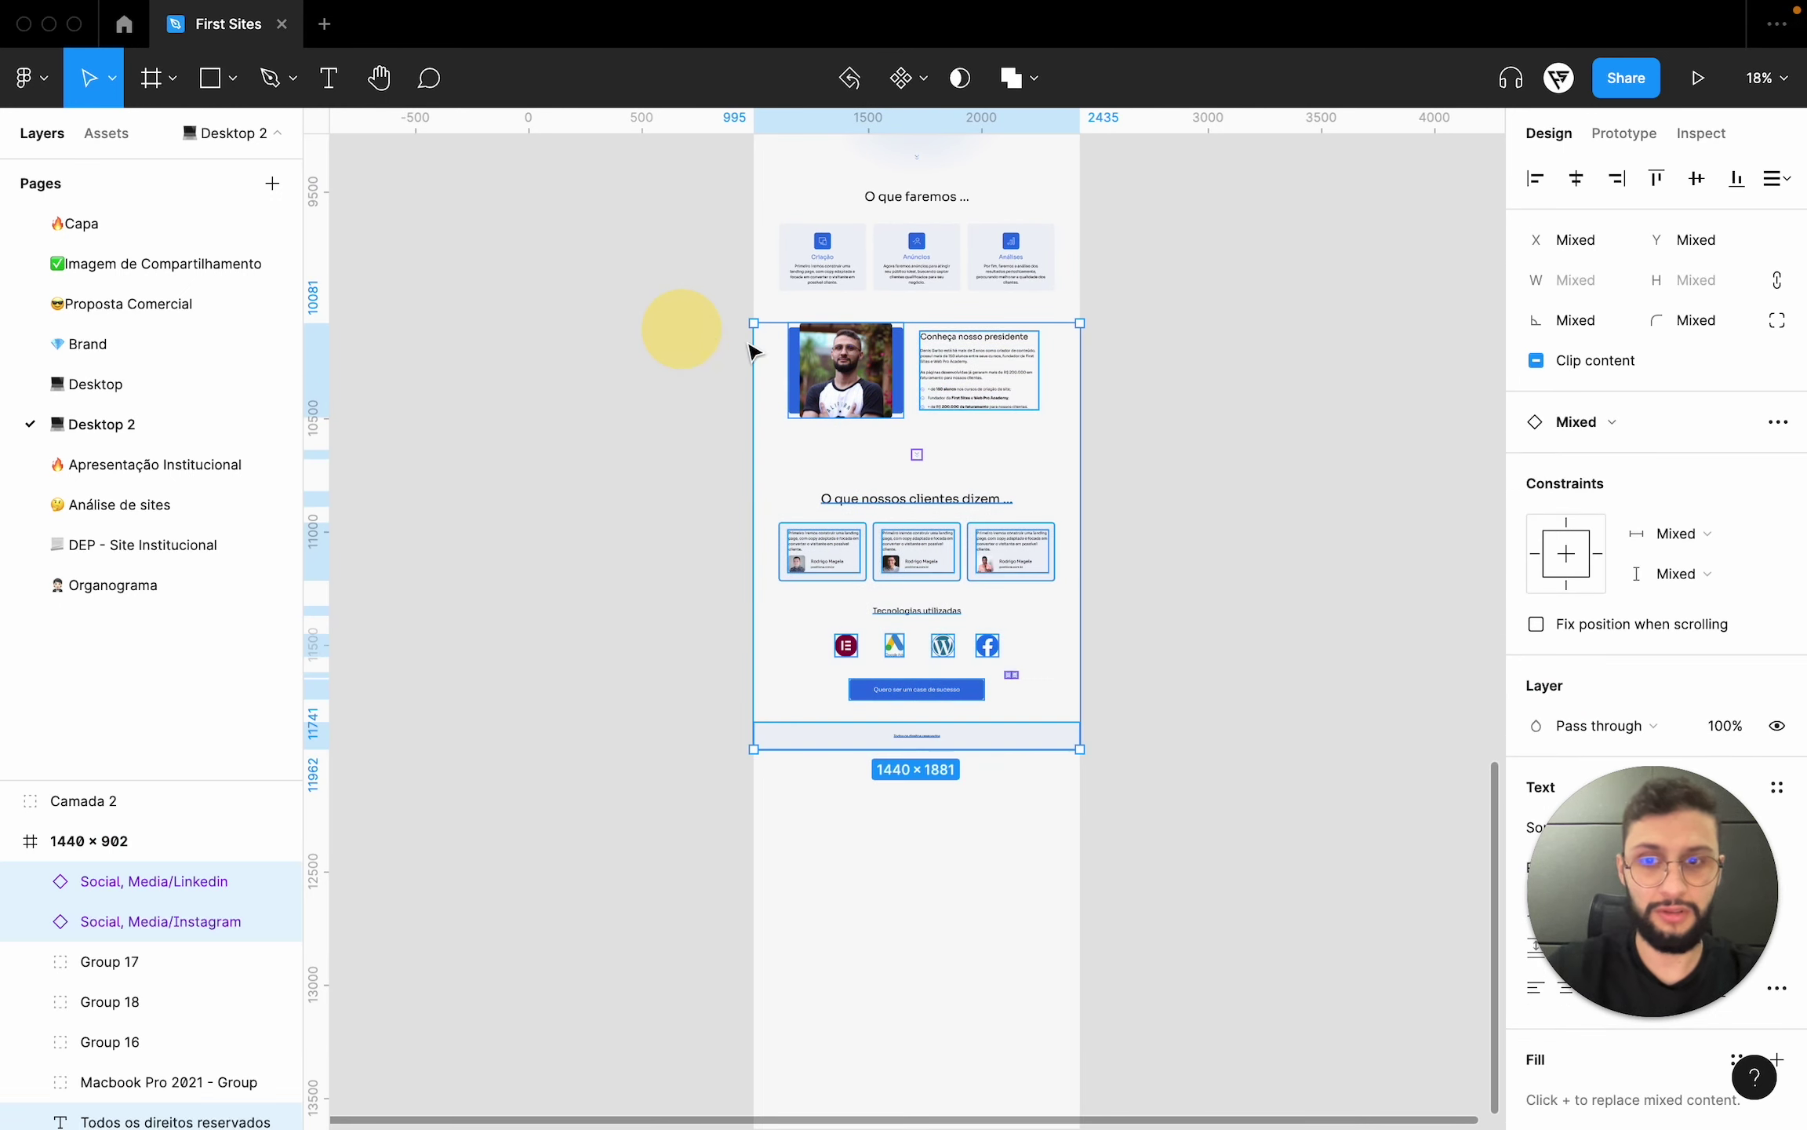
key("ctrl+g")
left_click_drag(830, 332, 830, 589)
- Move the three O que faremos service cards further down
scroll(907, 397, "up", 5)
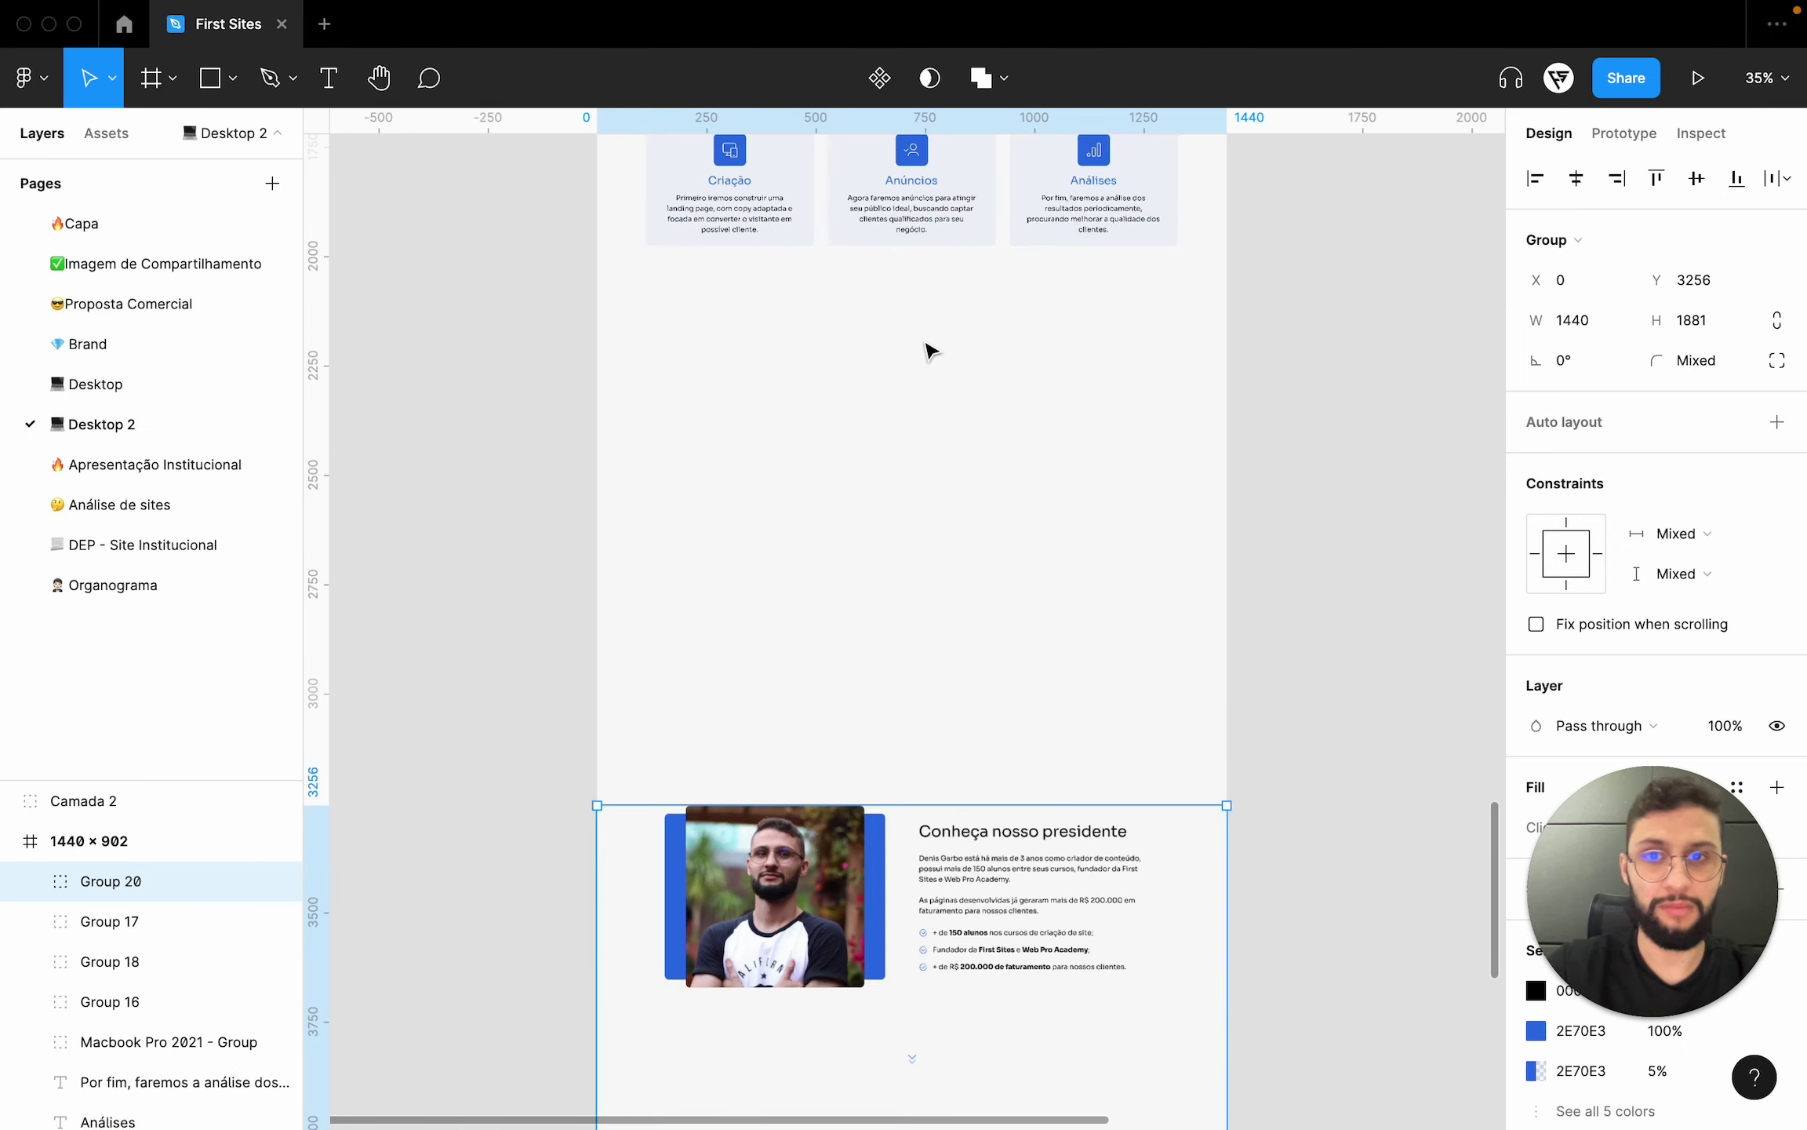
scroll(927, 351, "up", 3)
mouse_move(1150, 680)
left_mouse_down()
mouse_move(826, 485)
mouse_move(926, 785)
left_mouse_up()
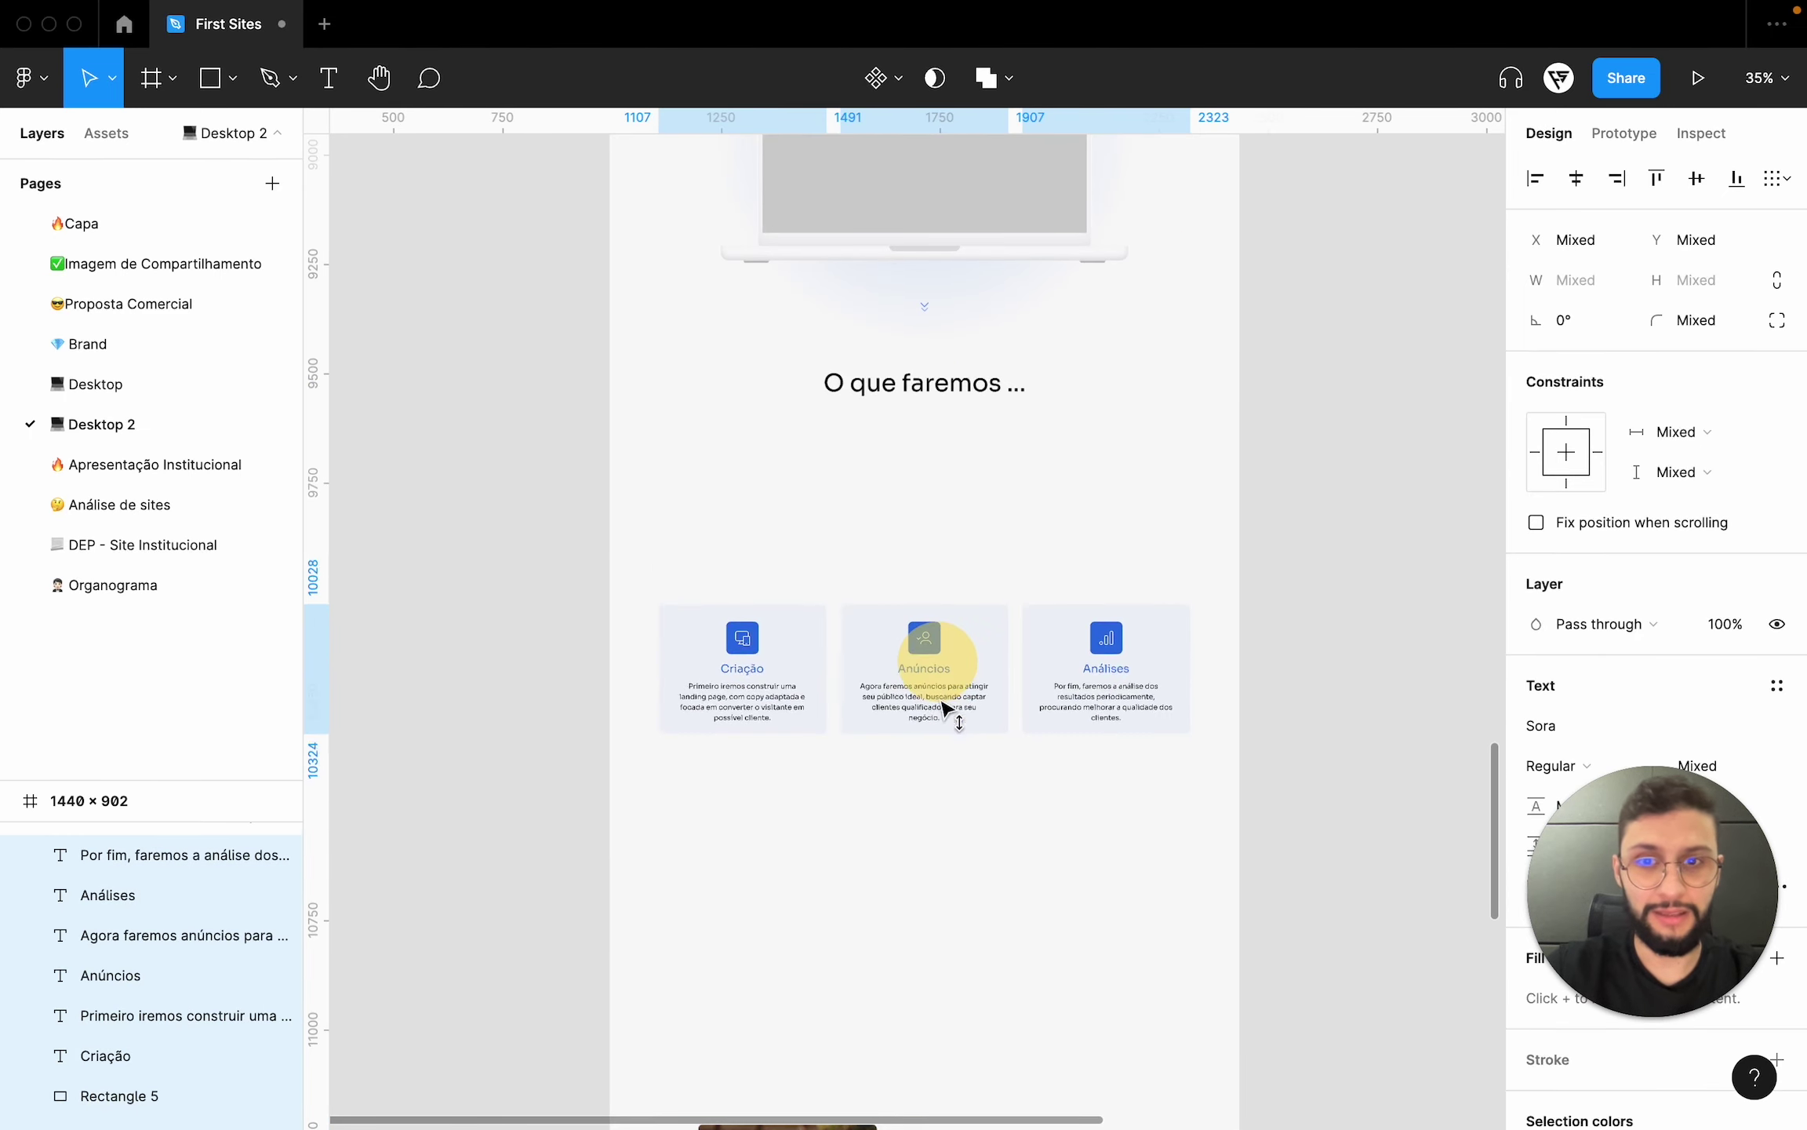
left_click(959, 560)
scroll(960, 560, "up", 2)
- Duplicate the Criação card rectangle up under the O que faremos heading
left_click(783, 861)
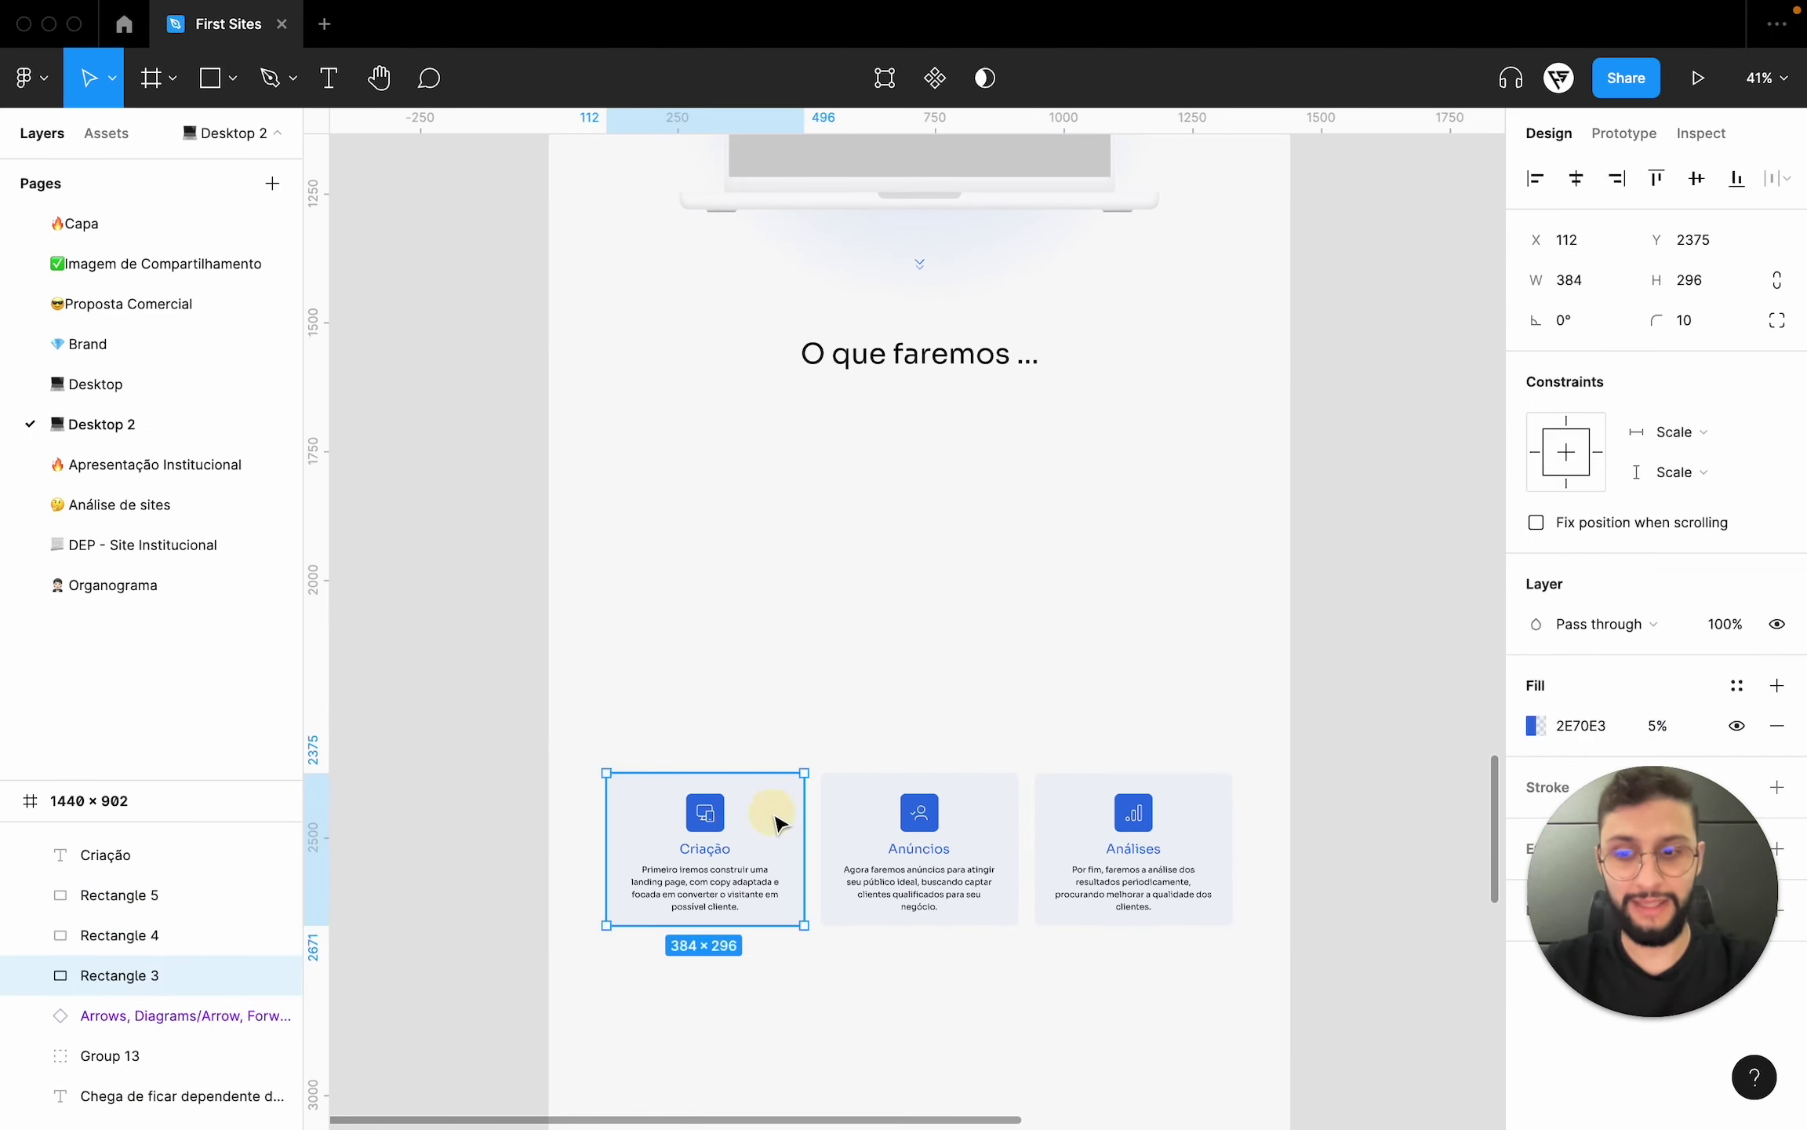
mouse_move(767, 811)
left_mouse_down()
mouse_move(787, 439)
mouse_move(774, 464)
left_mouse_up()
left_click(1153, 392)
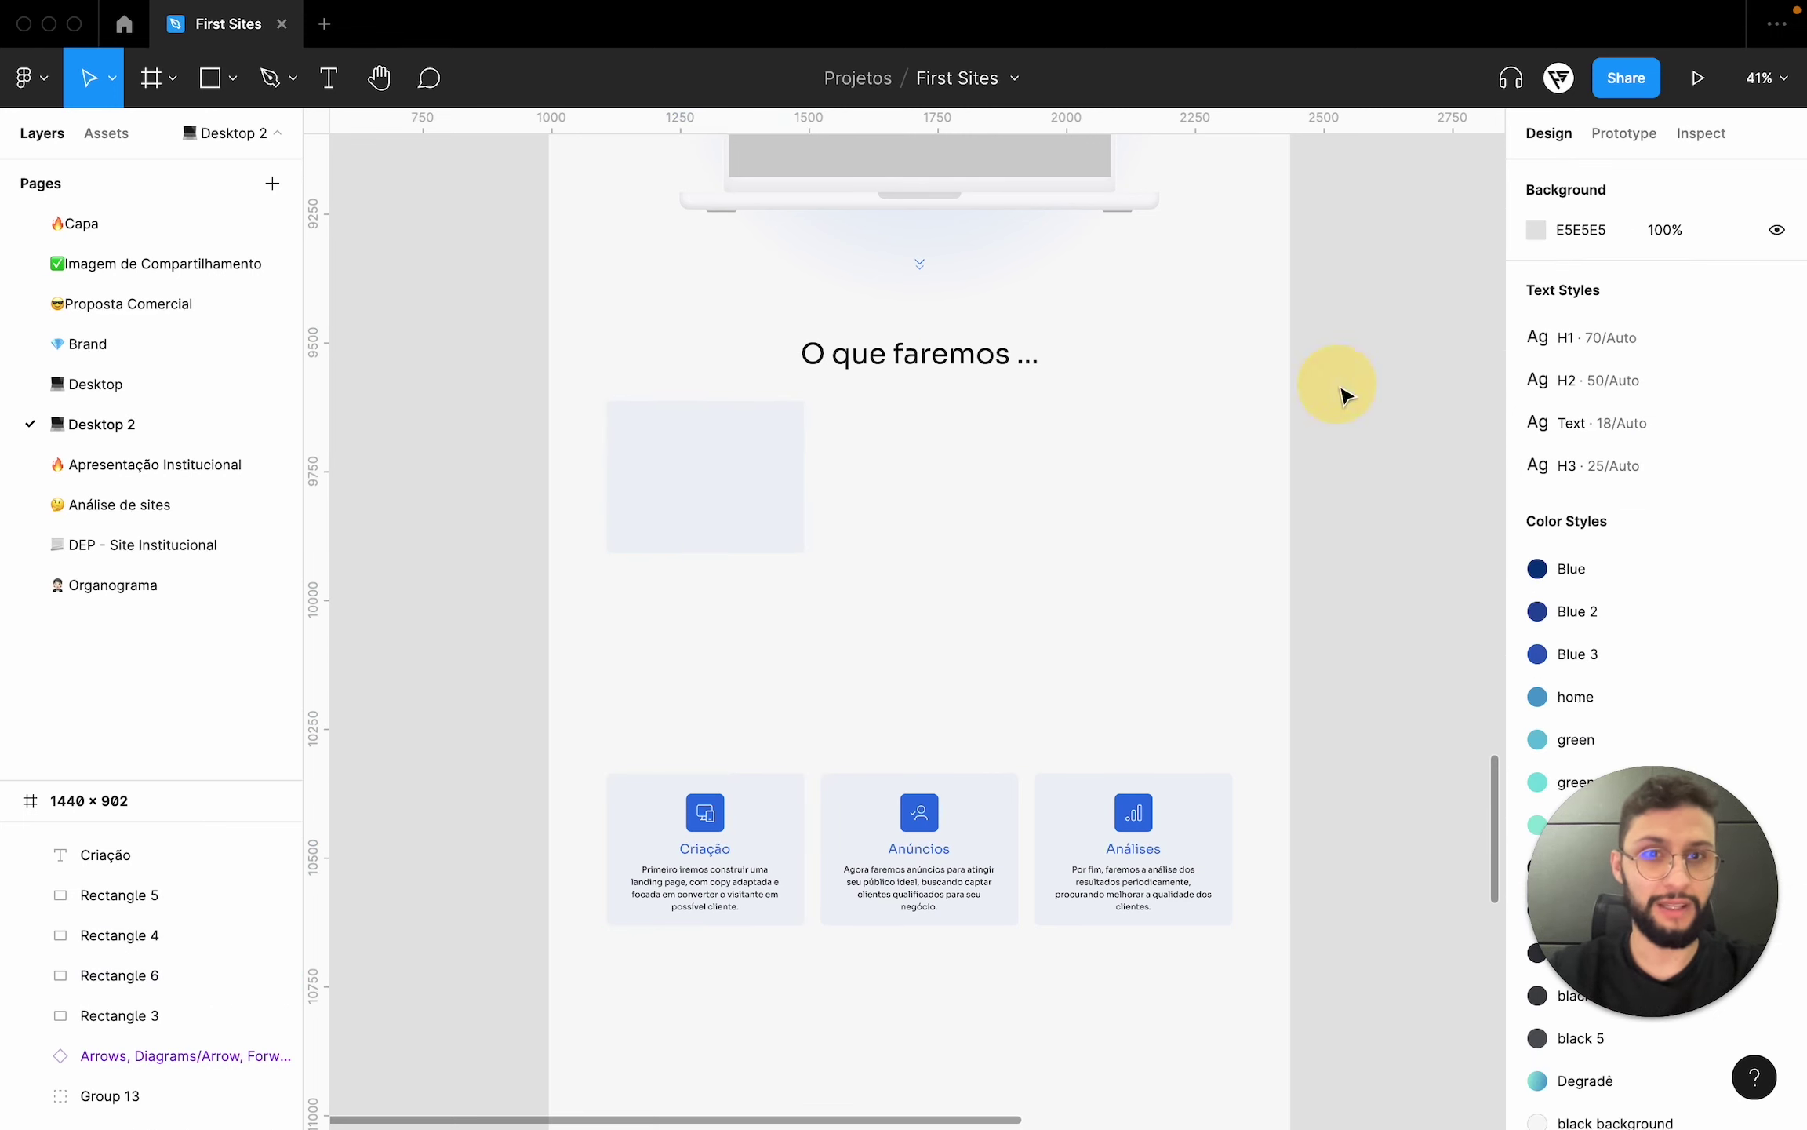
- Show the frame's column and row layout grids
left_click(1245, 429)
left_click(1737, 604)
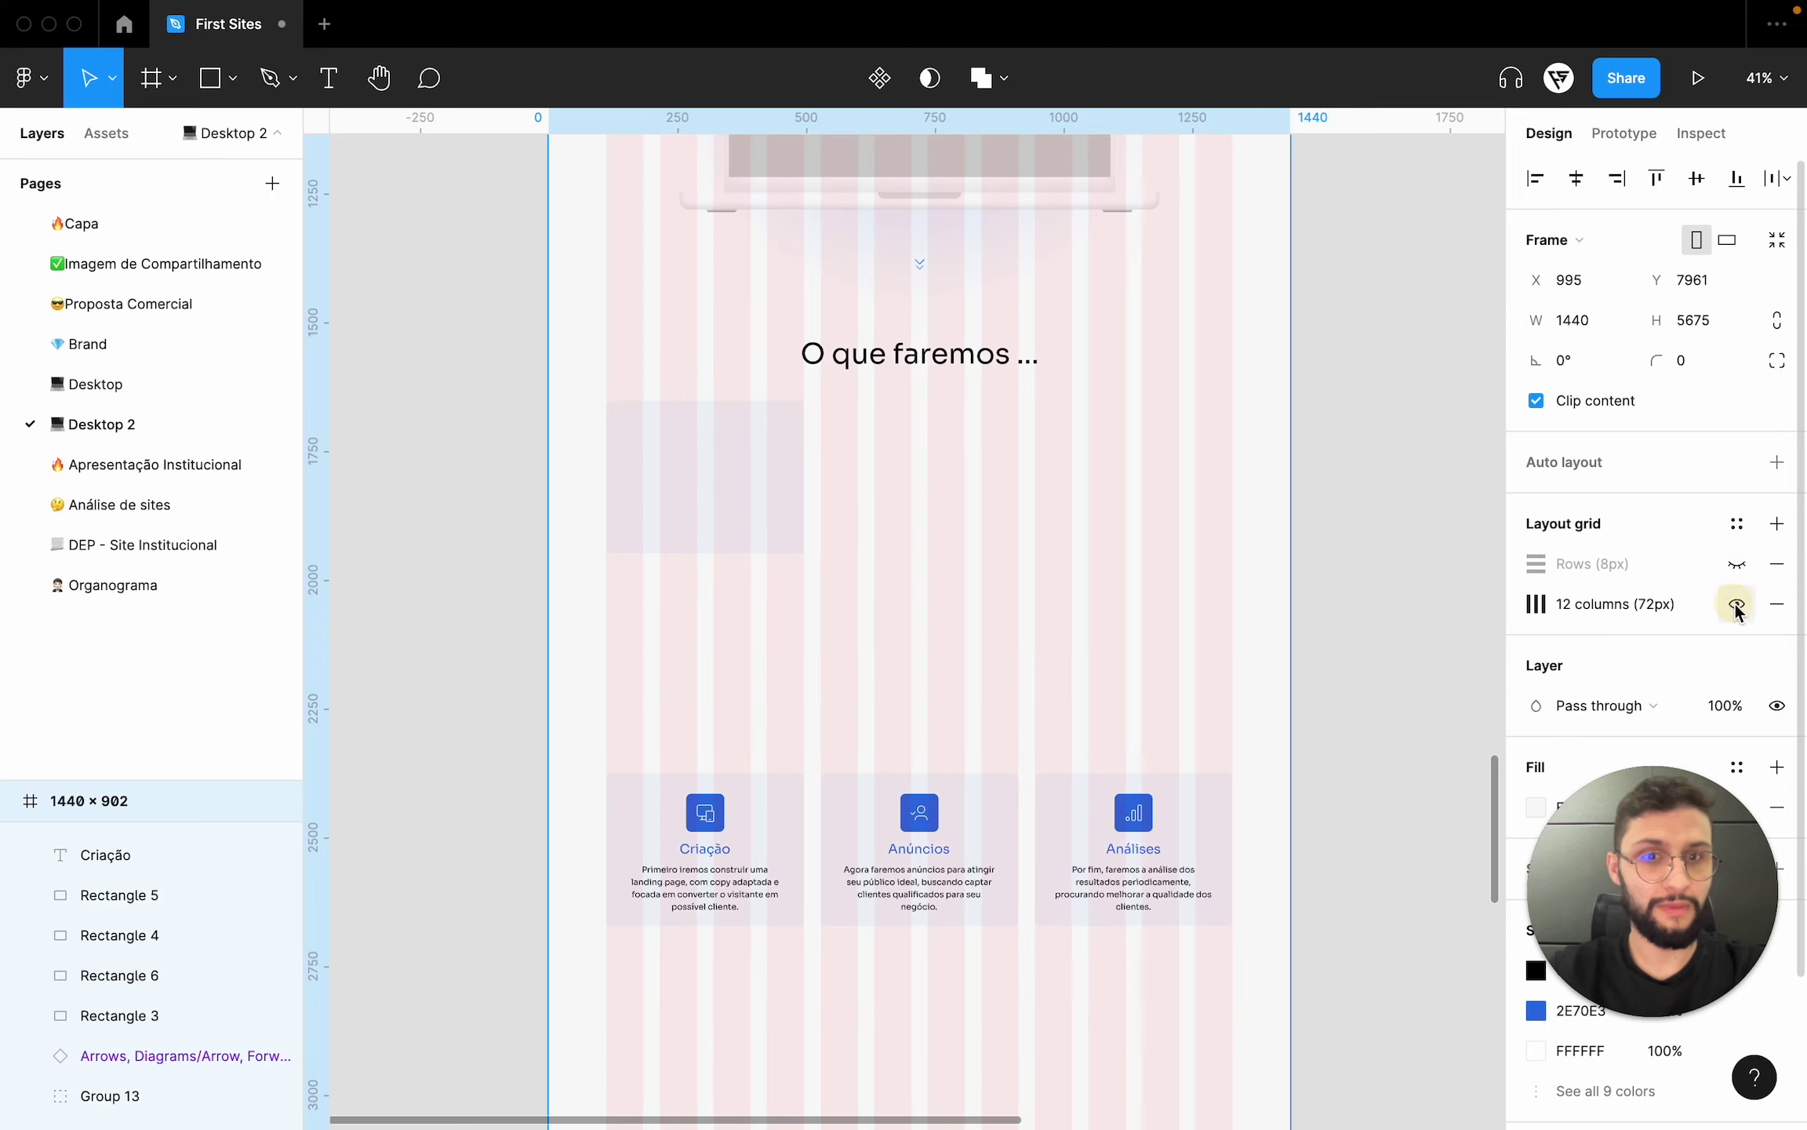
left_click(1737, 564)
left_click(924, 587)
scroll(722, 510, "up", 5)
- Shrink the copied rectangle to a 384×76 tab bar
left_click(769, 459)
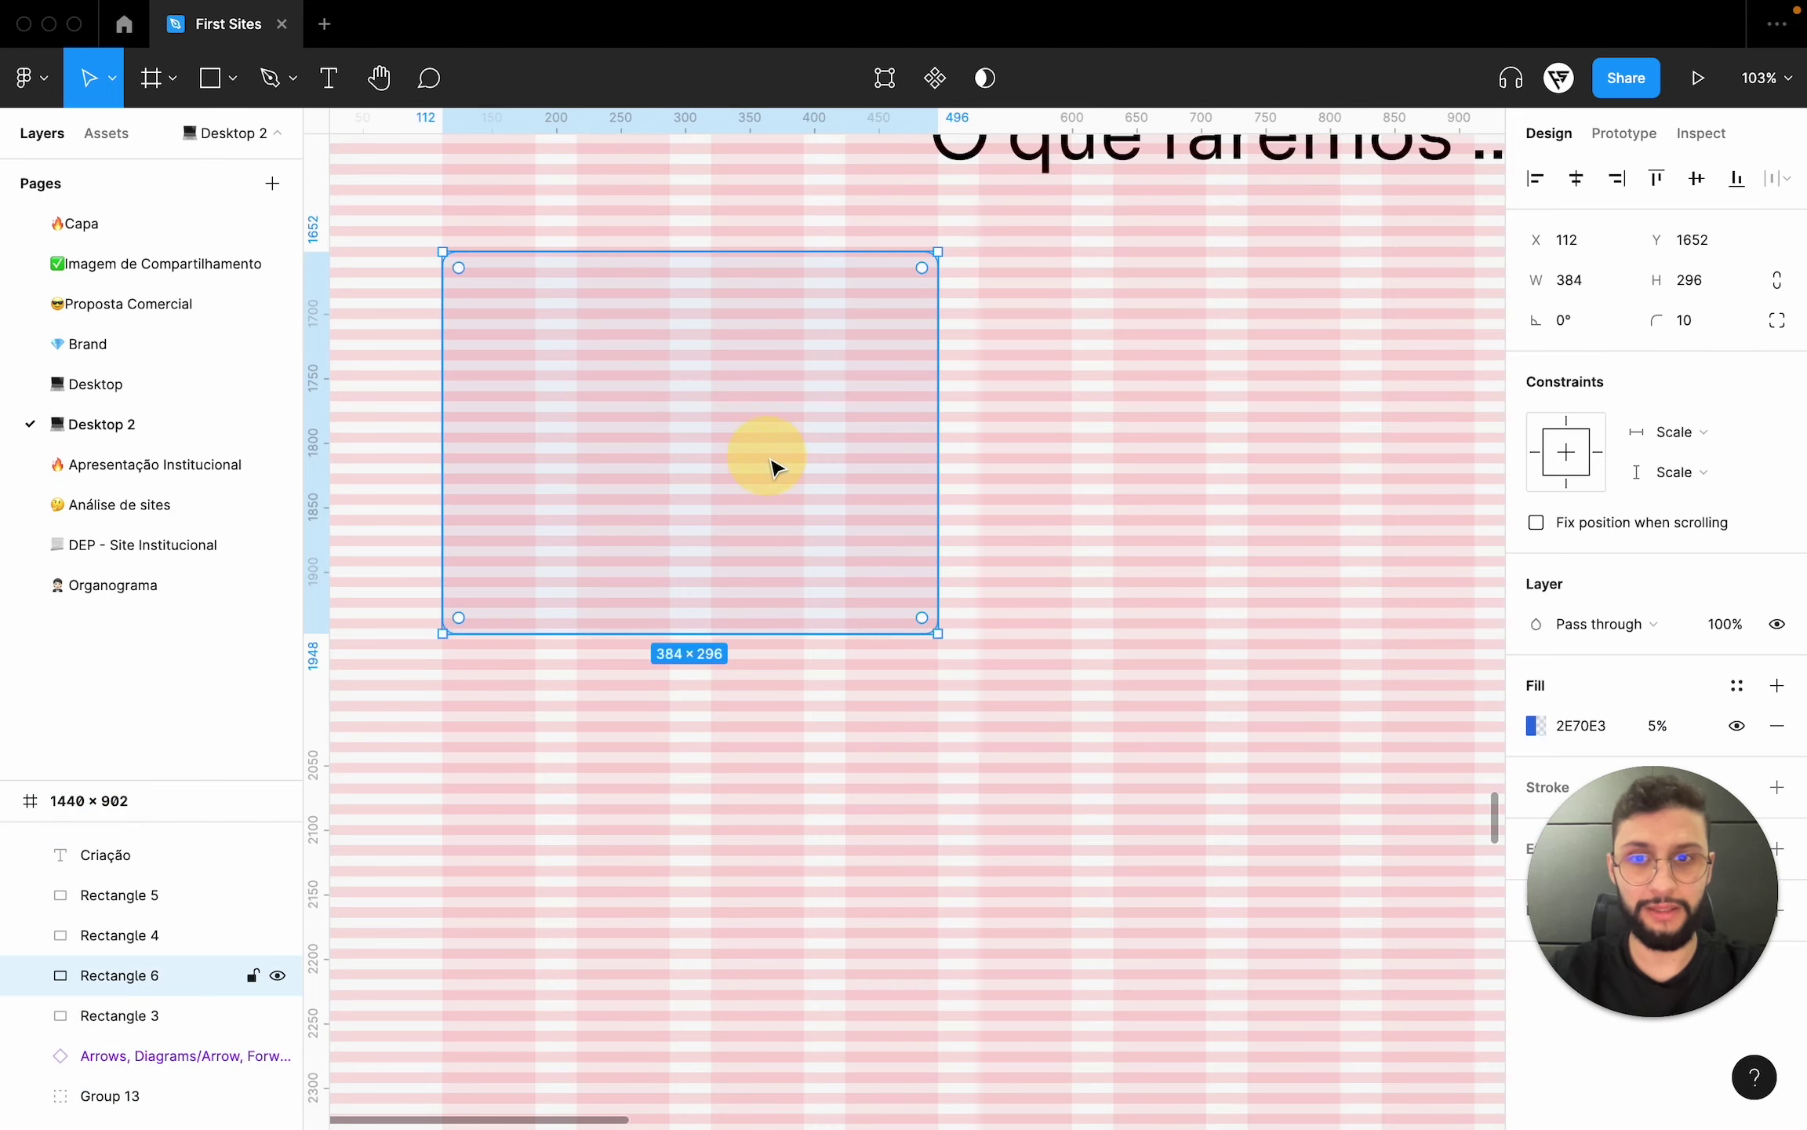
scroll(774, 467, "down", 2)
scroll(743, 494, "up", 5)
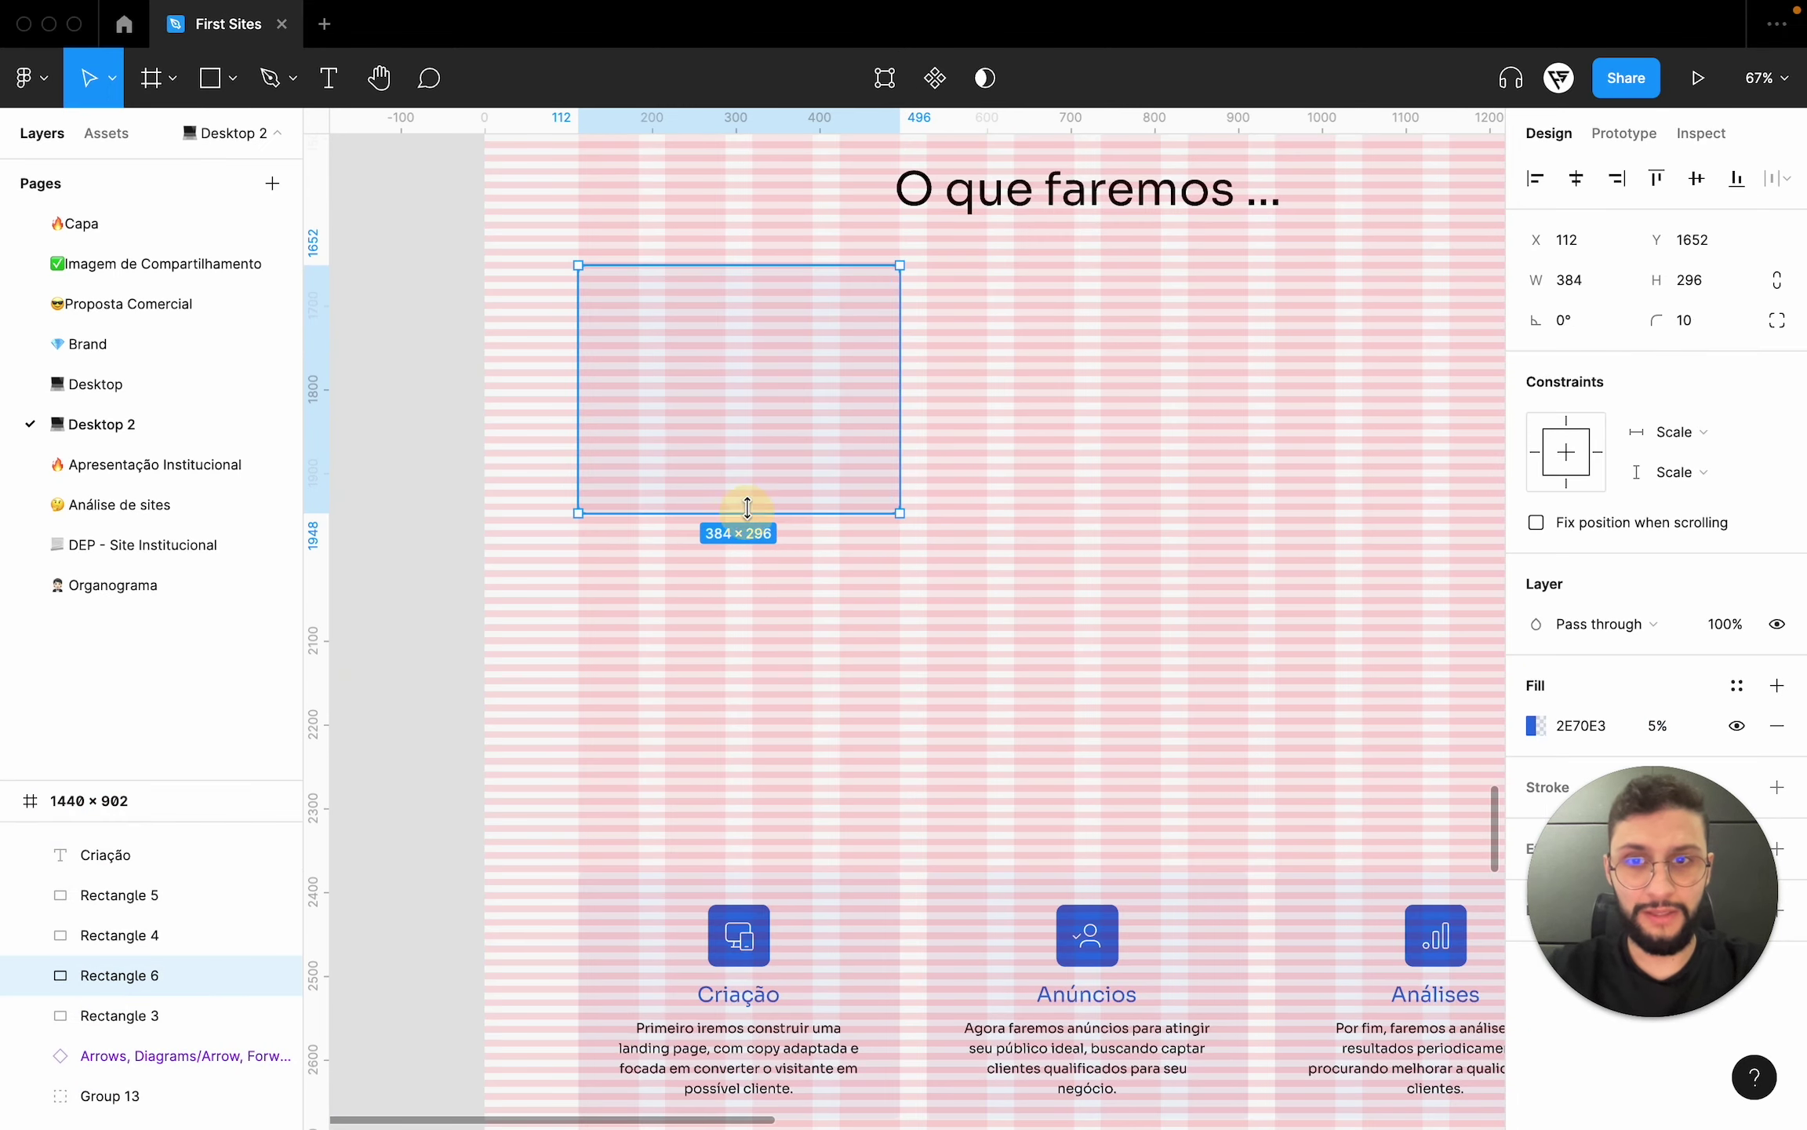
mouse_move(747, 509)
left_mouse_down()
mouse_move(757, 329)
mouse_move(1102, 302)
left_mouse_up()
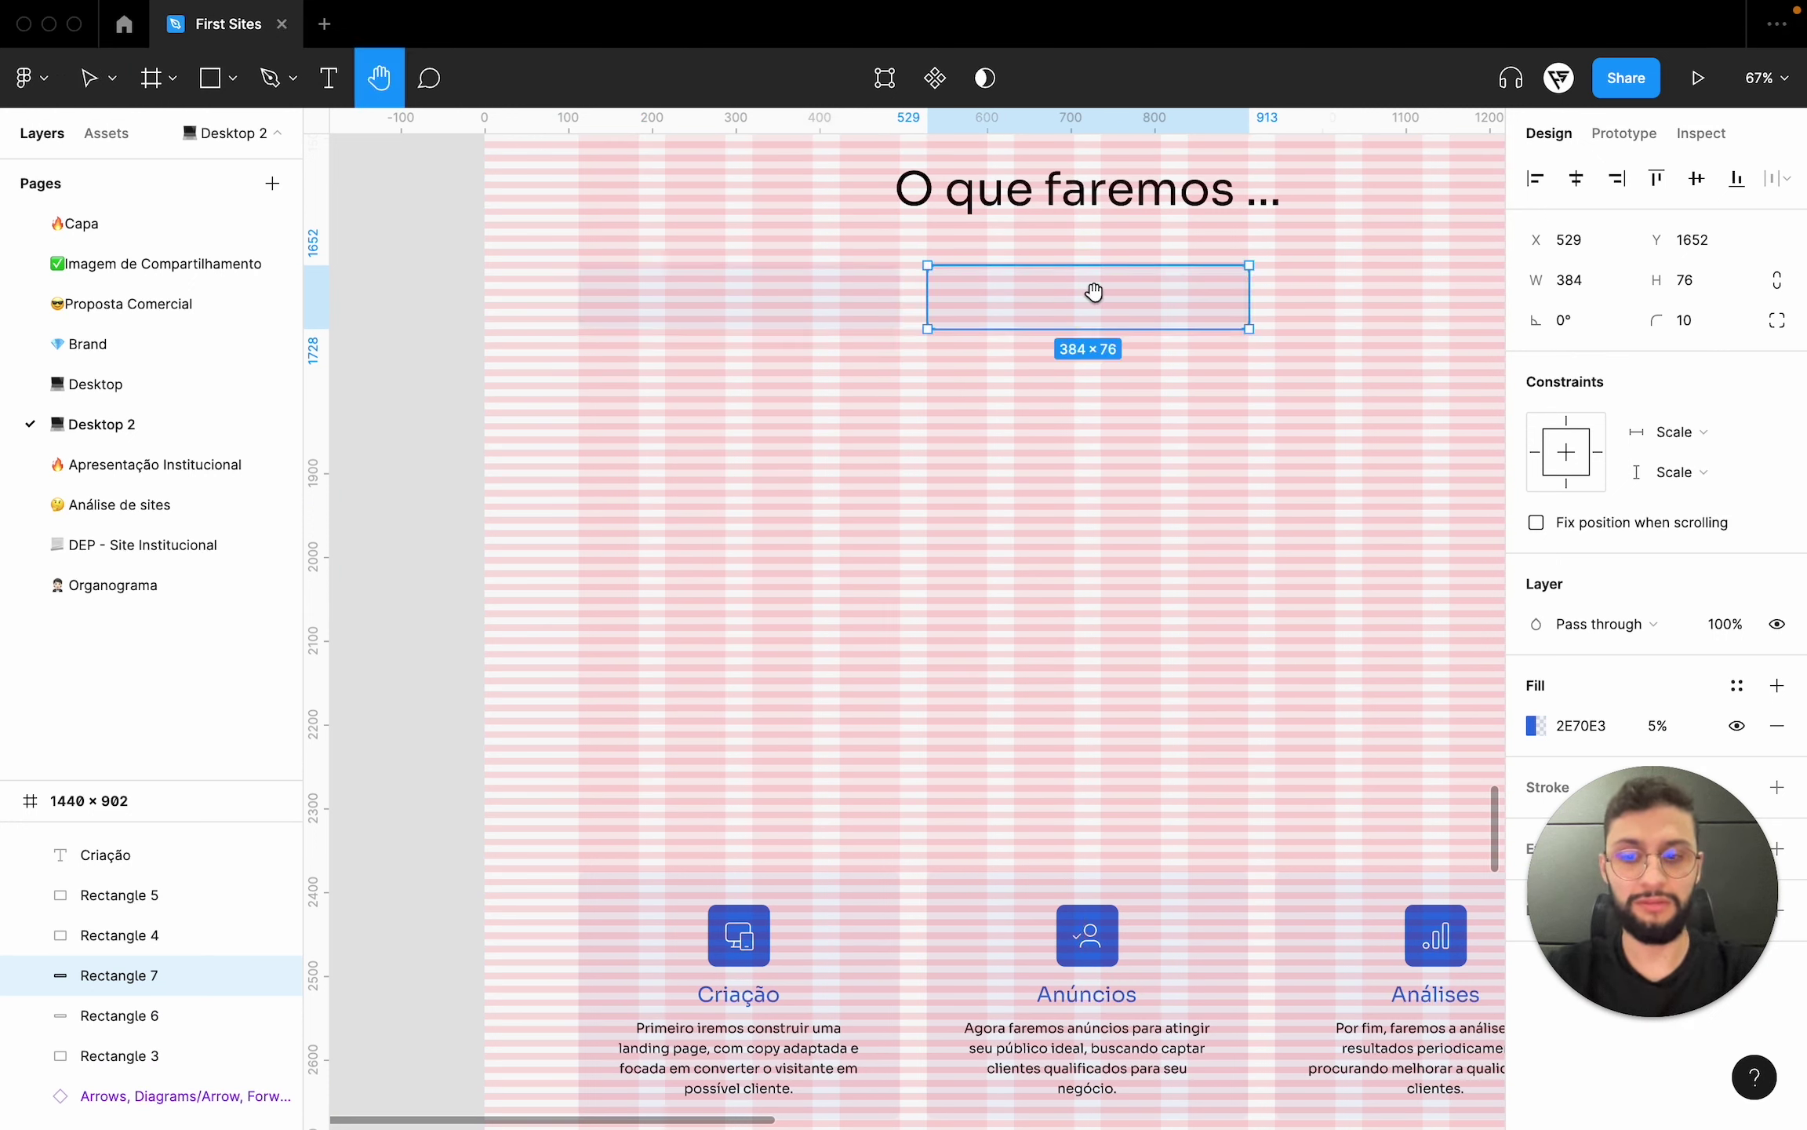
key("v")
- Duplicate the tab bar to the right to fill the tab row
scroll(1097, 311, "right", 5)
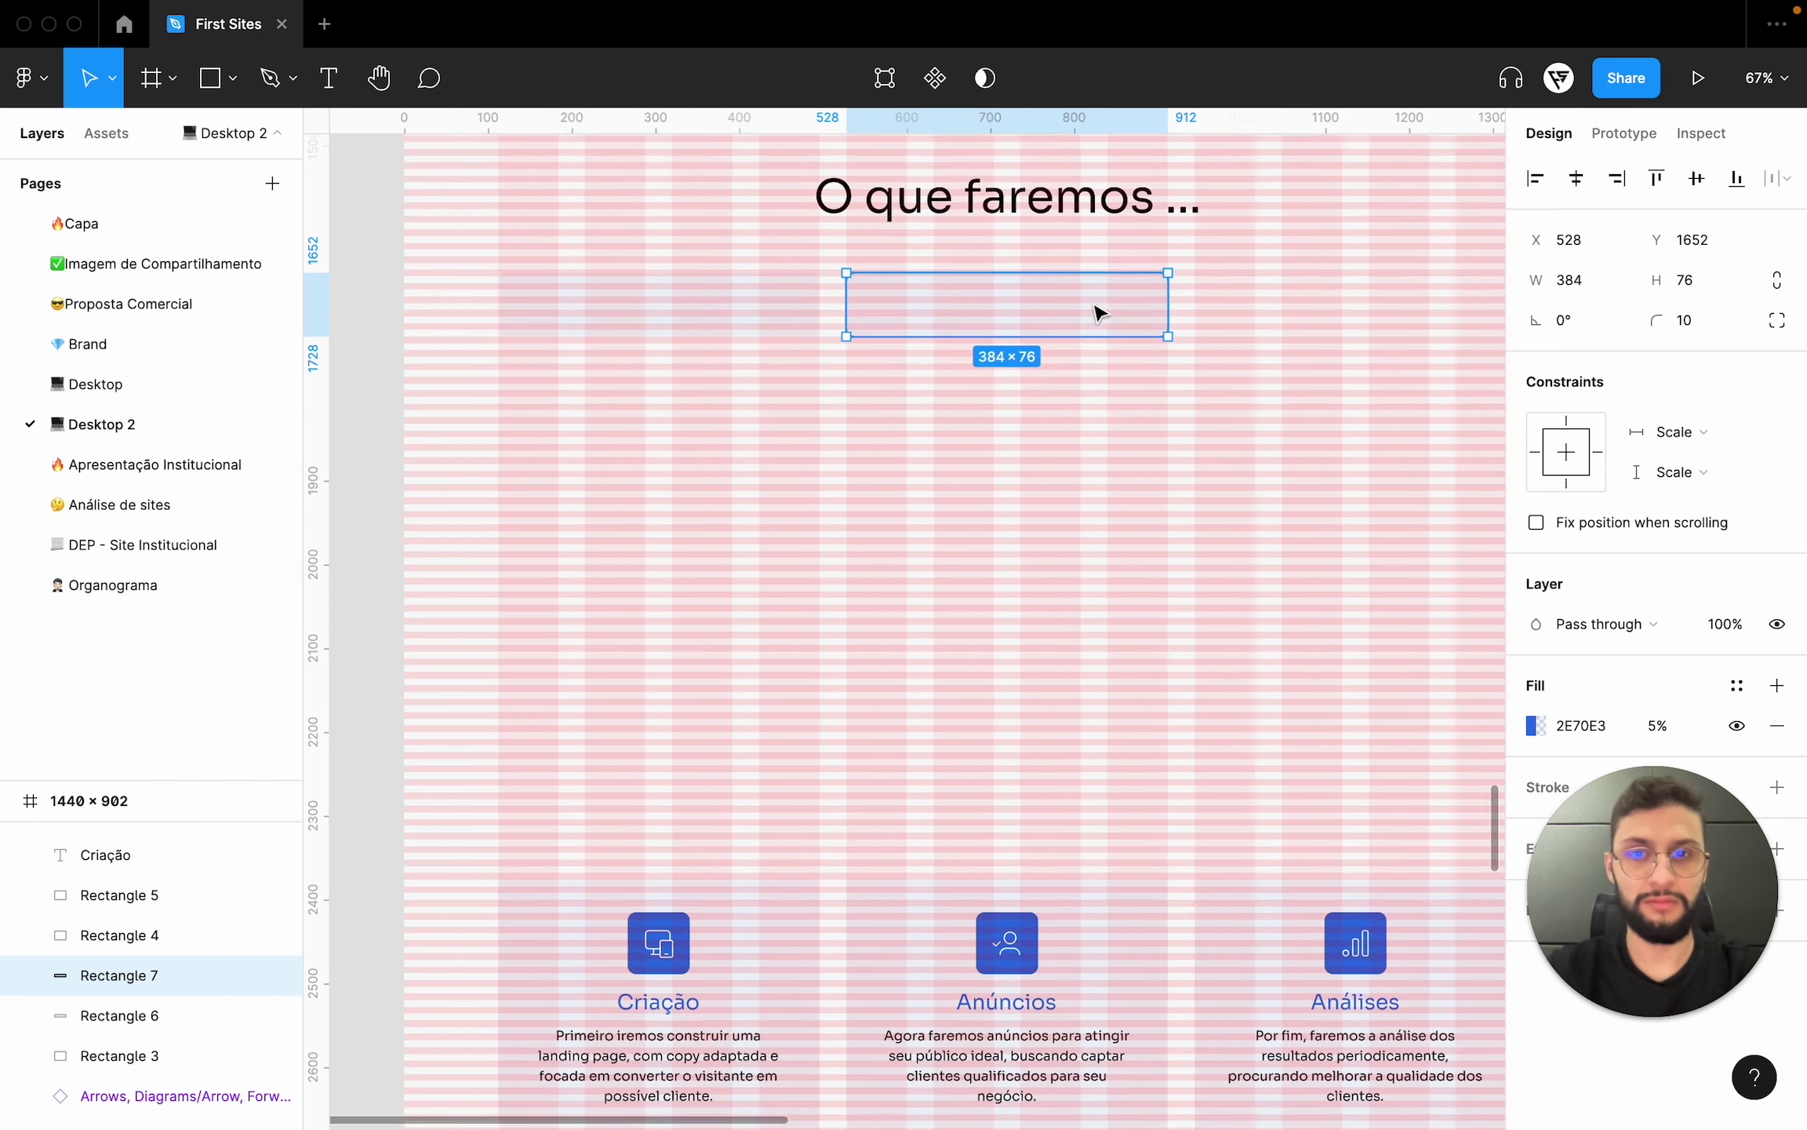
left_click_drag(739, 311, 1081, 315)
scroll(1081, 318, "left", 4)
left_click(1004, 446)
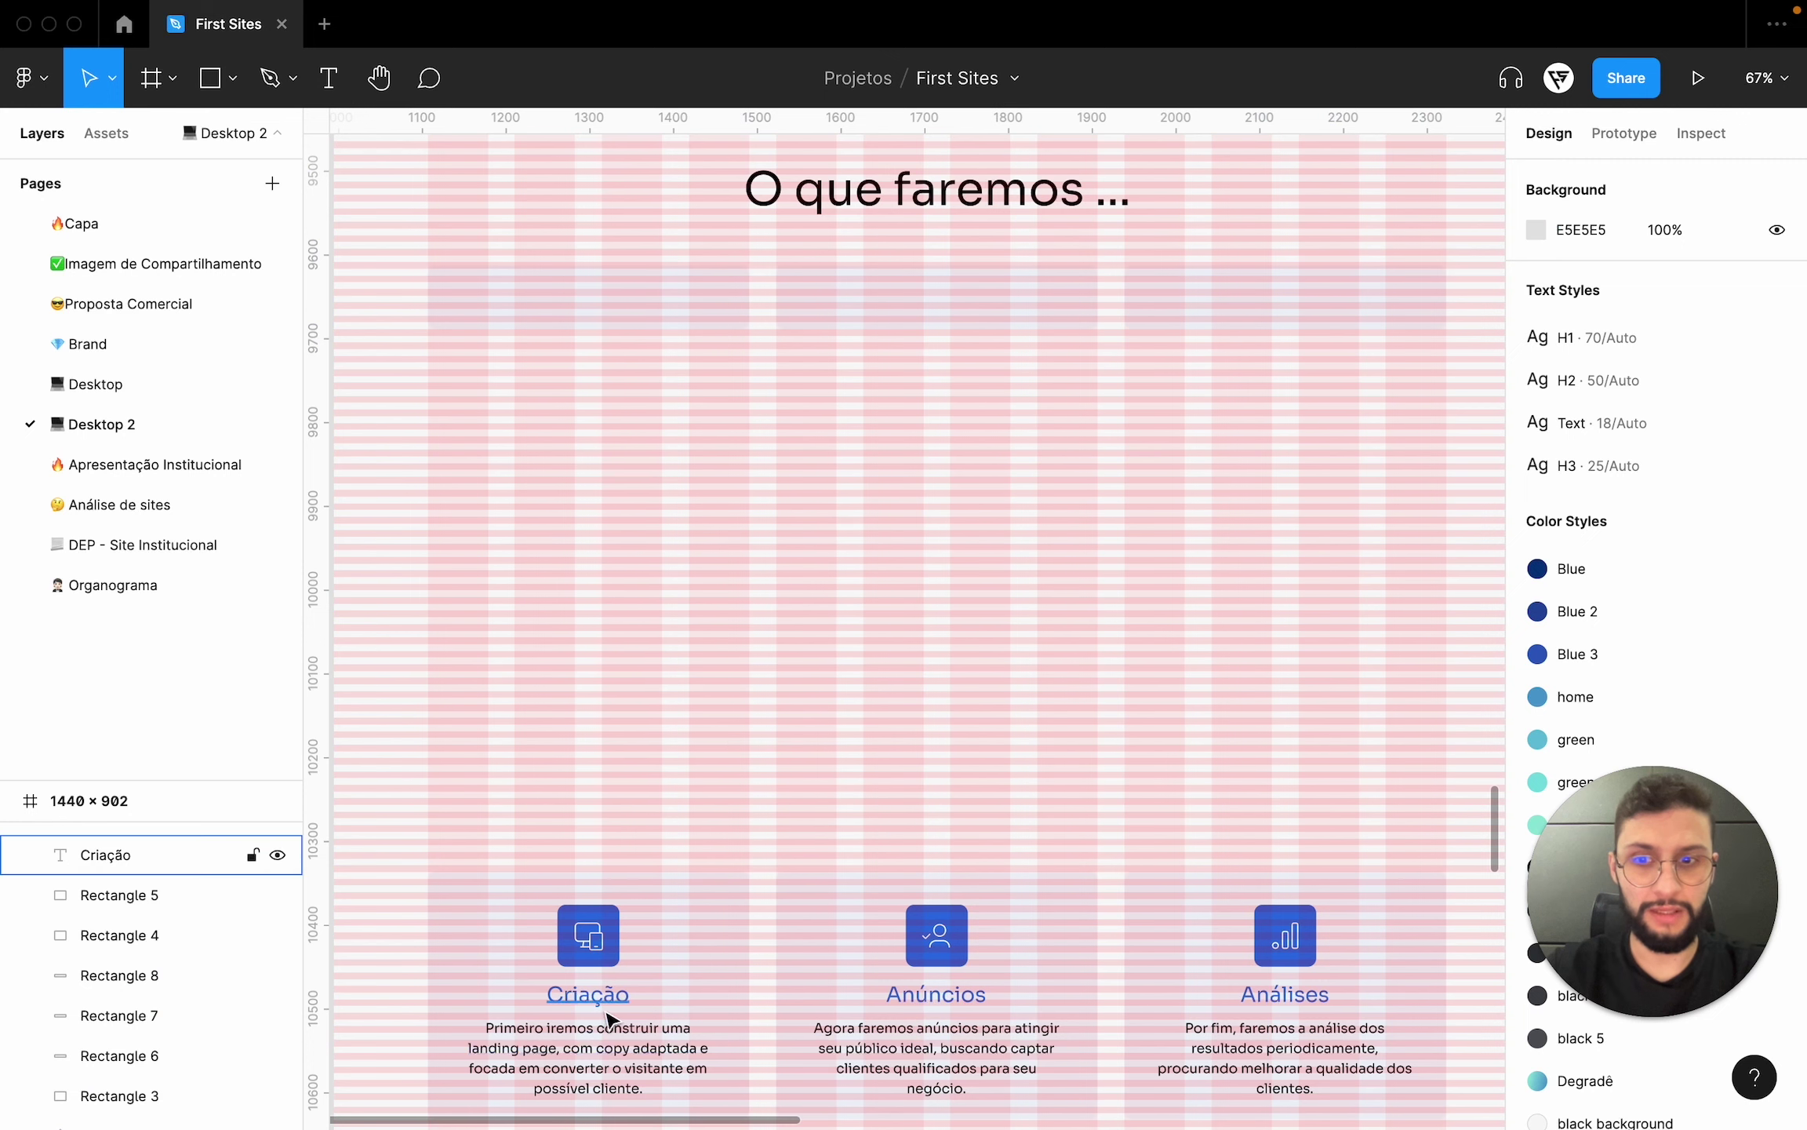
- Copy the Criação label up onto the first tab bar
mouse_move(608, 1012)
left_mouse_down()
mouse_move(639, 328)
mouse_move(585, 292)
left_mouse_up()
scroll(620, 314, "up", 5)
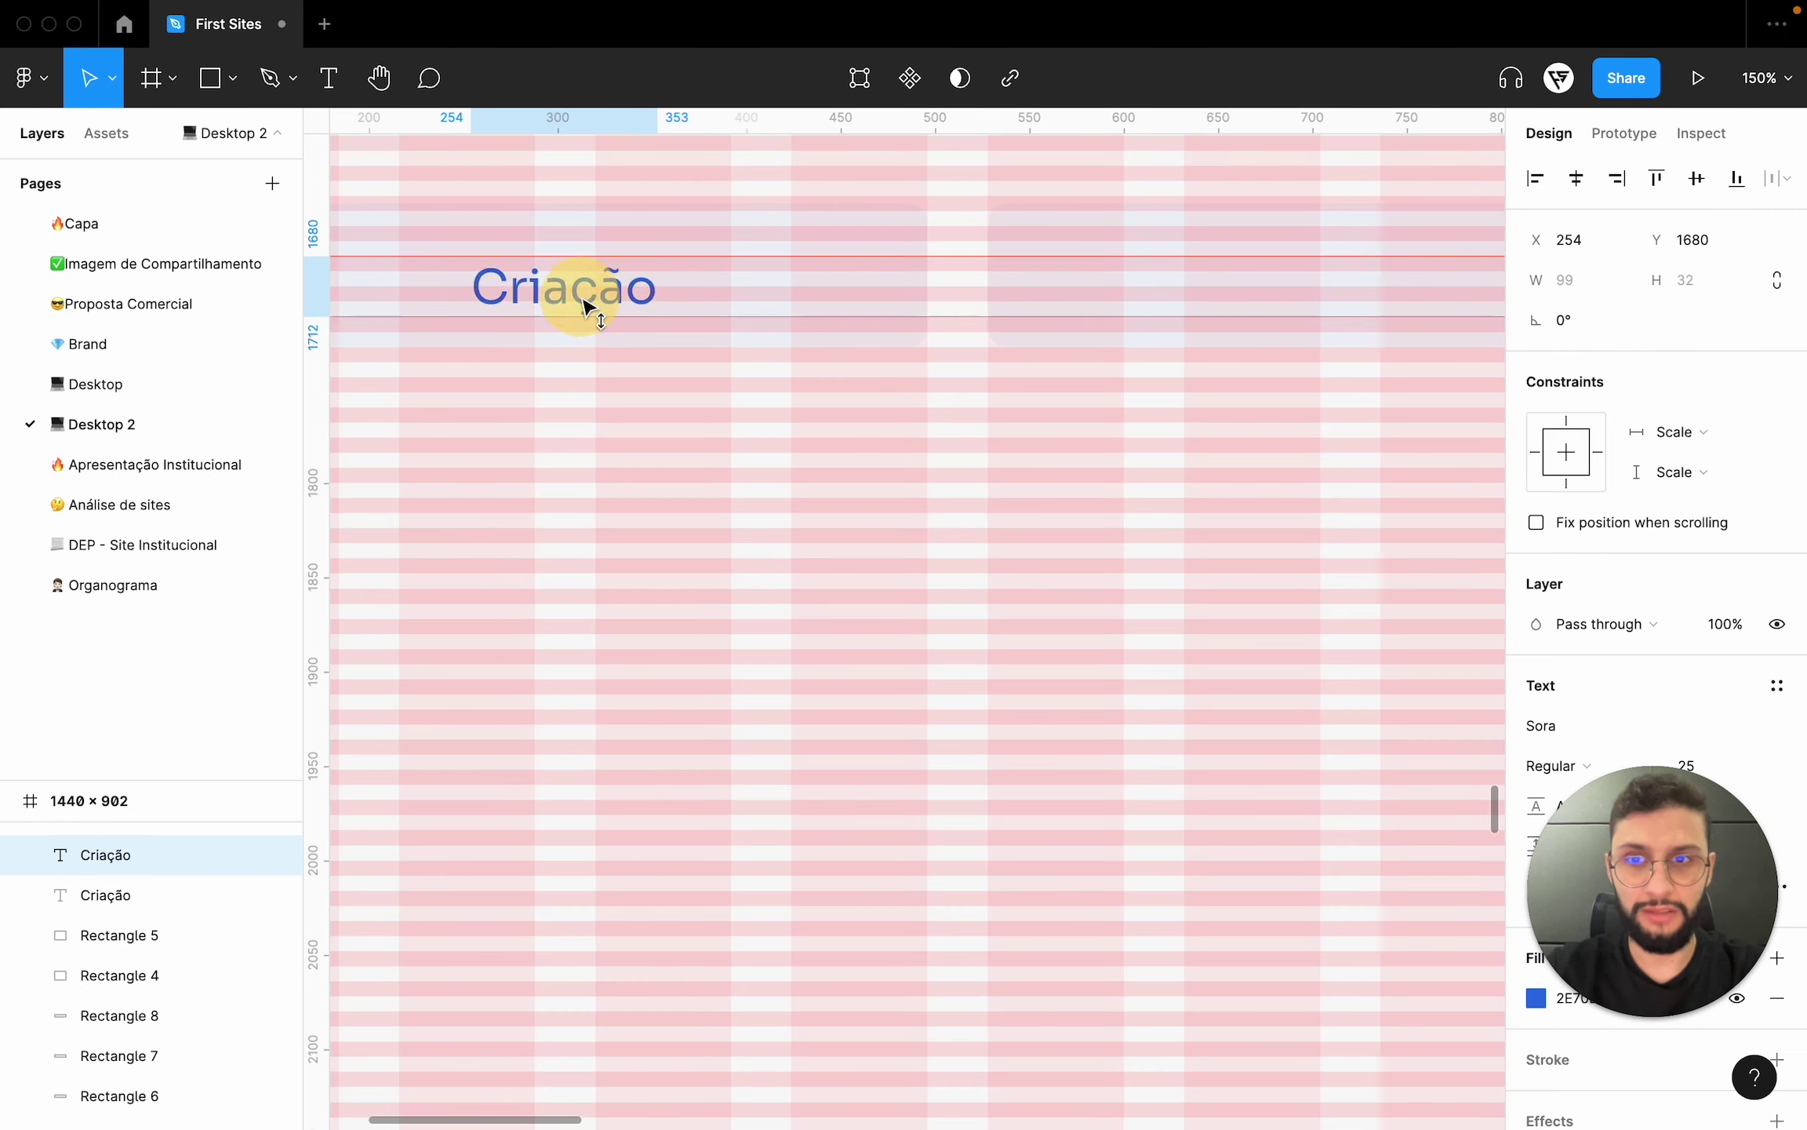
scroll(605, 391, "down", 3)
- Set the row layout grid opacity to 5%
left_click(645, 537)
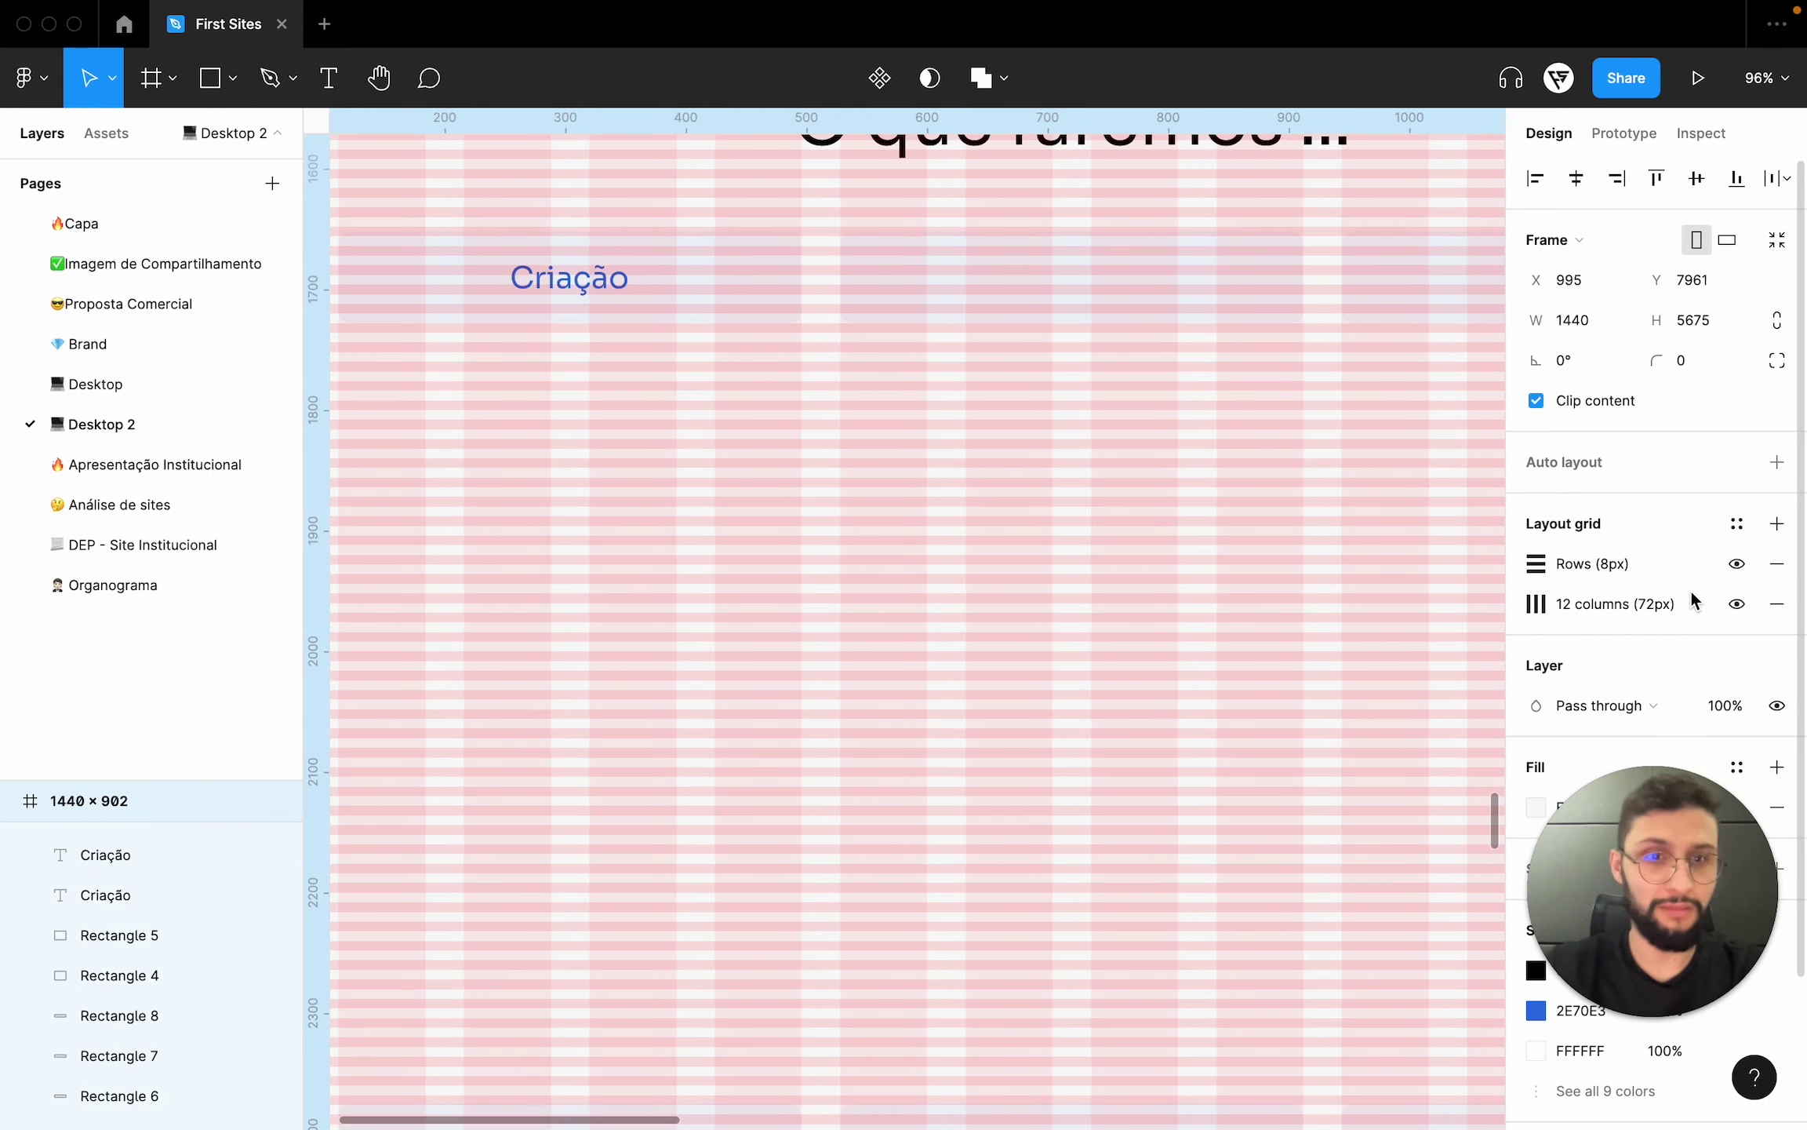
left_click(1539, 565)
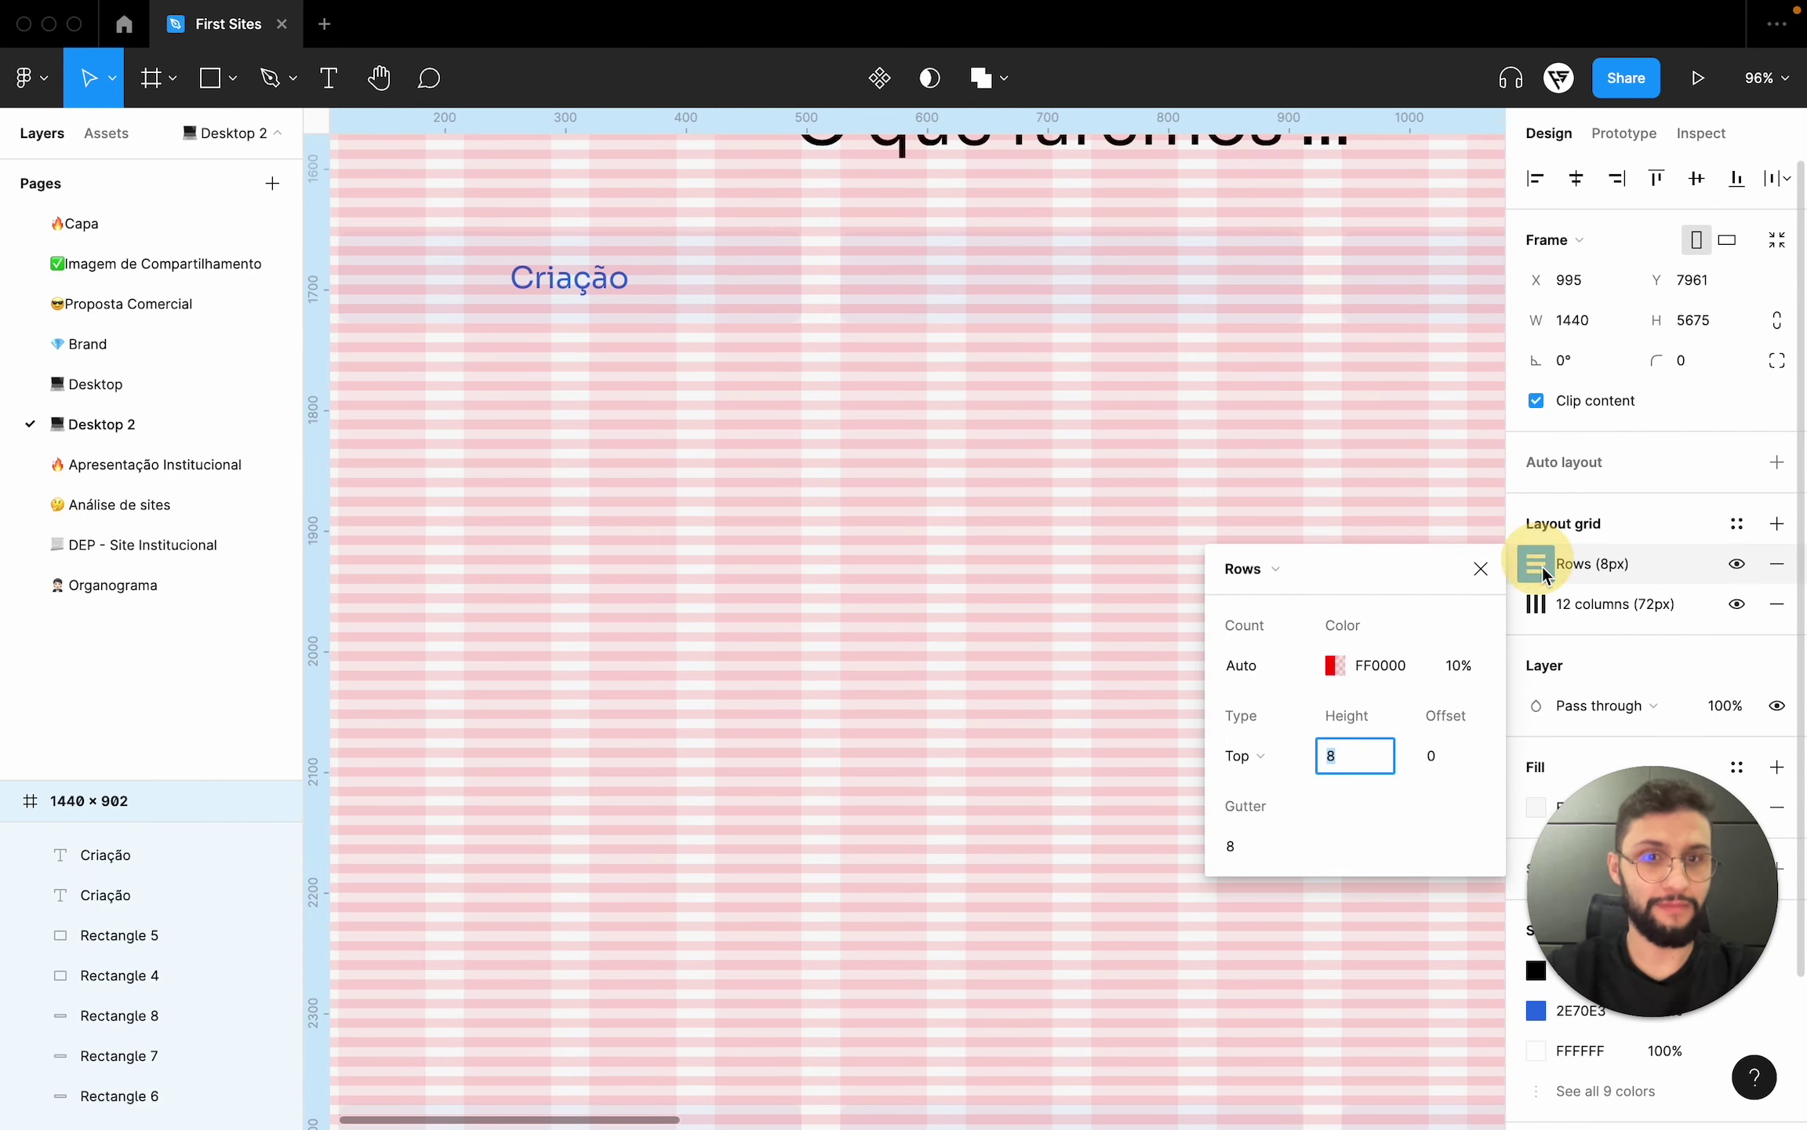
left_click(1458, 669)
type("5")
key("Return")
left_click(1535, 606)
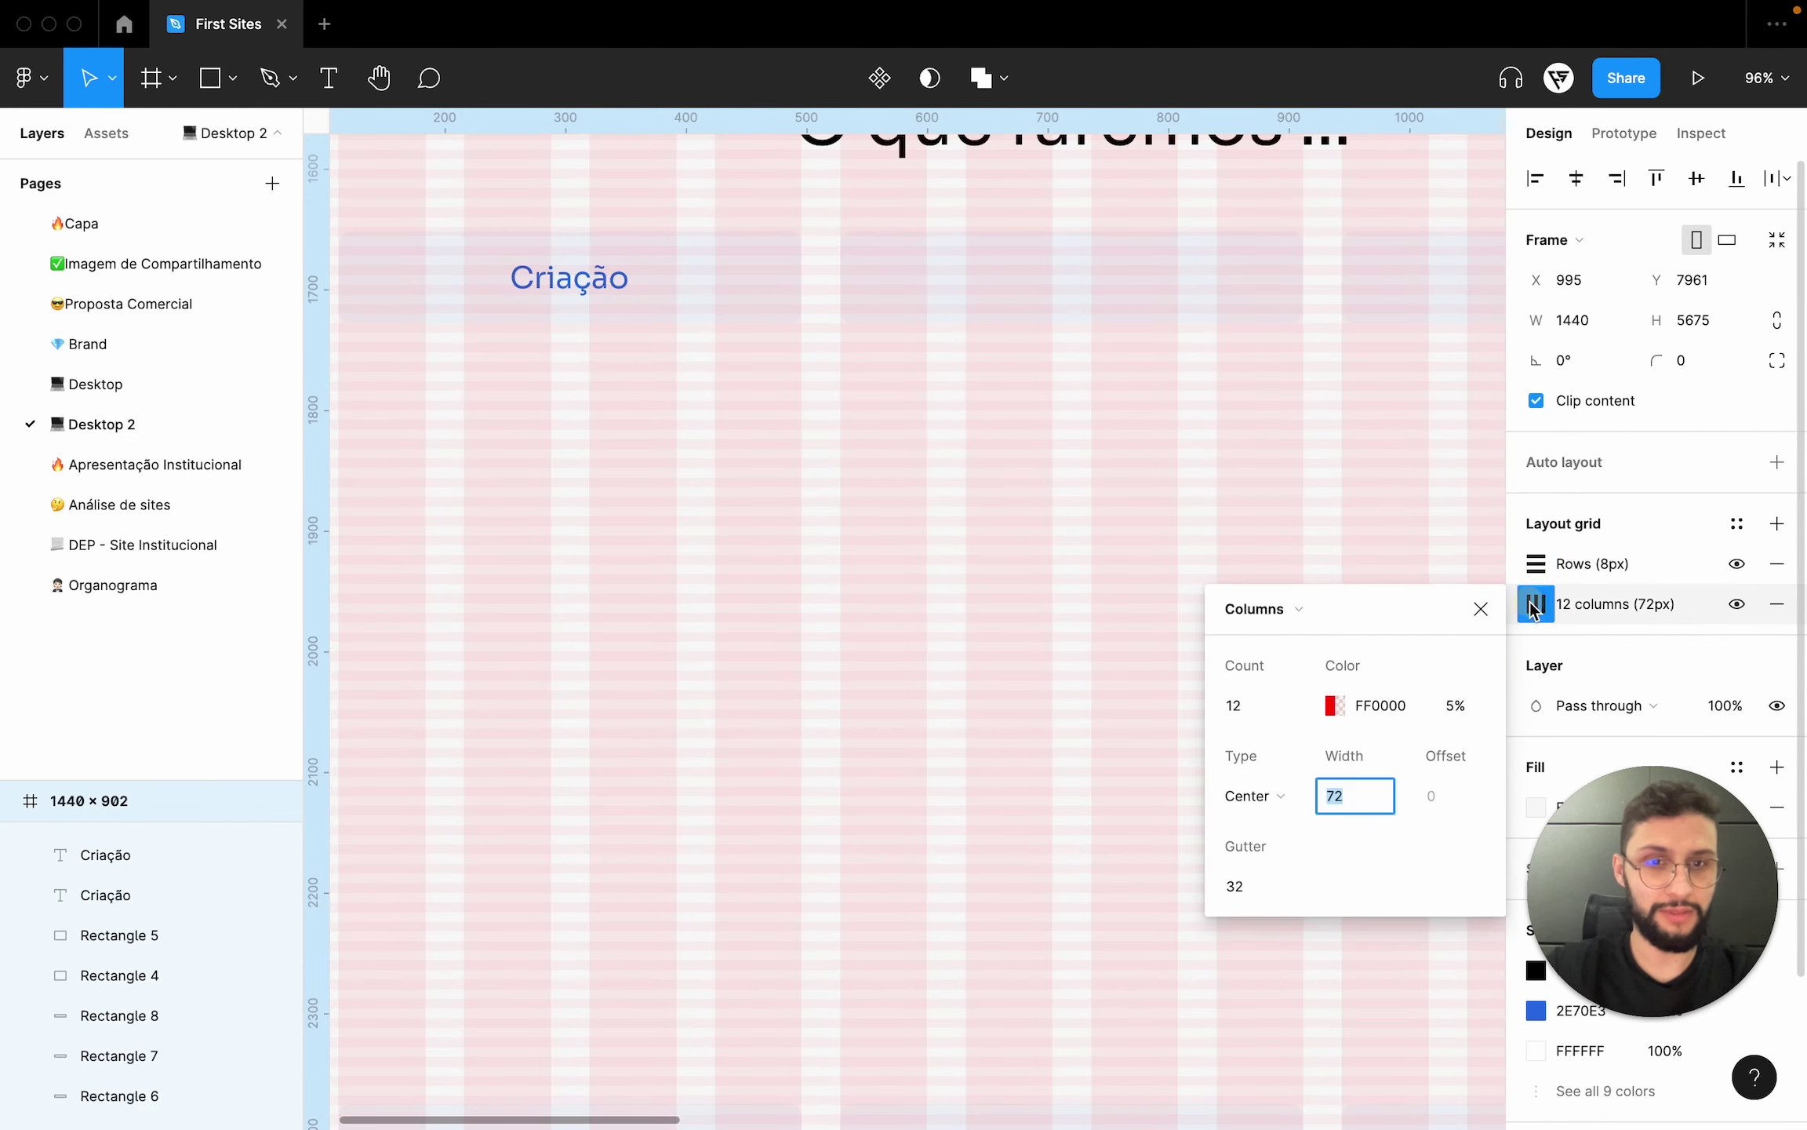
left_click(968, 613)
scroll(968, 613, "down", 5)
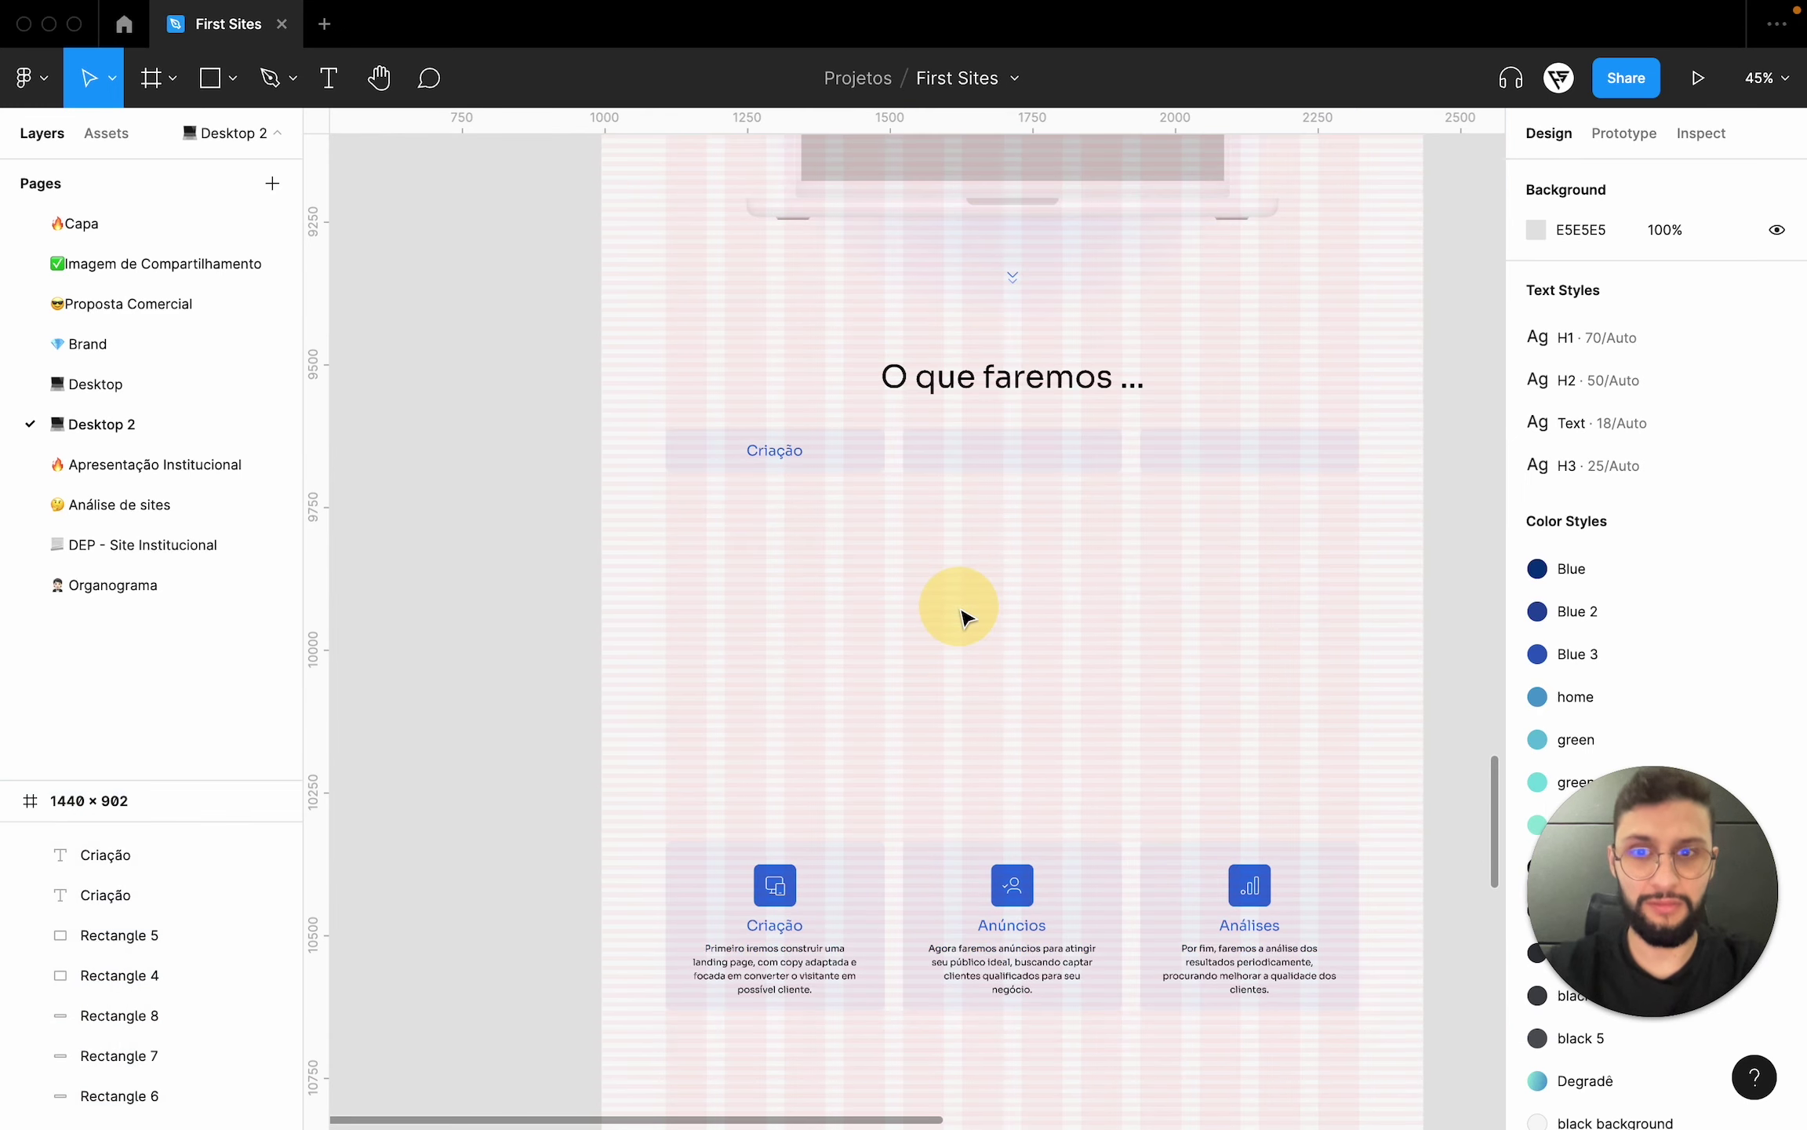
- Duplicate the Criação label onto the other tab bars
left_click(771, 459)
scroll(771, 463, "up", 5)
mouse_move(795, 462)
left_mouse_down()
mouse_move(1379, 473)
mouse_move(1365, 468)
left_mouse_up()
scroll(1208, 470, "down", 5)
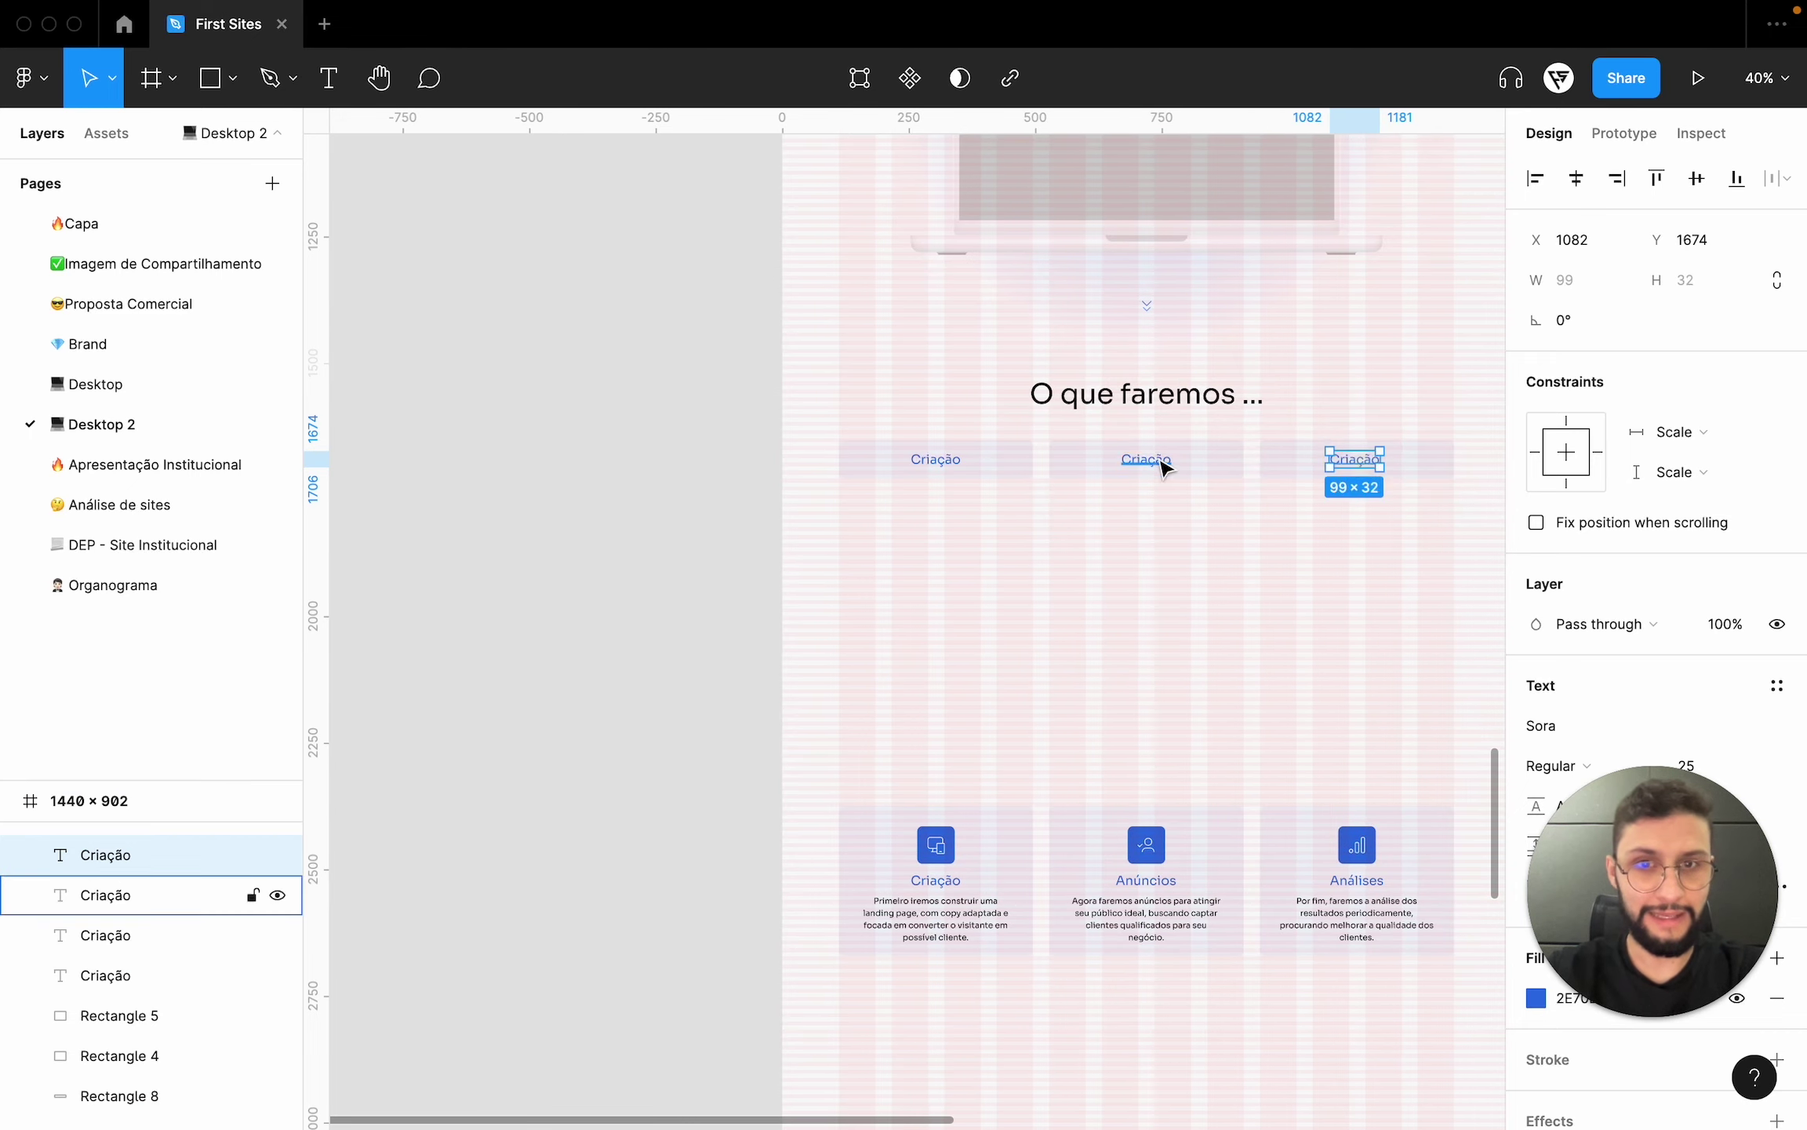
- Rename the middle tab label to Anúncios
double_click(1146, 459)
type("Anúncios")
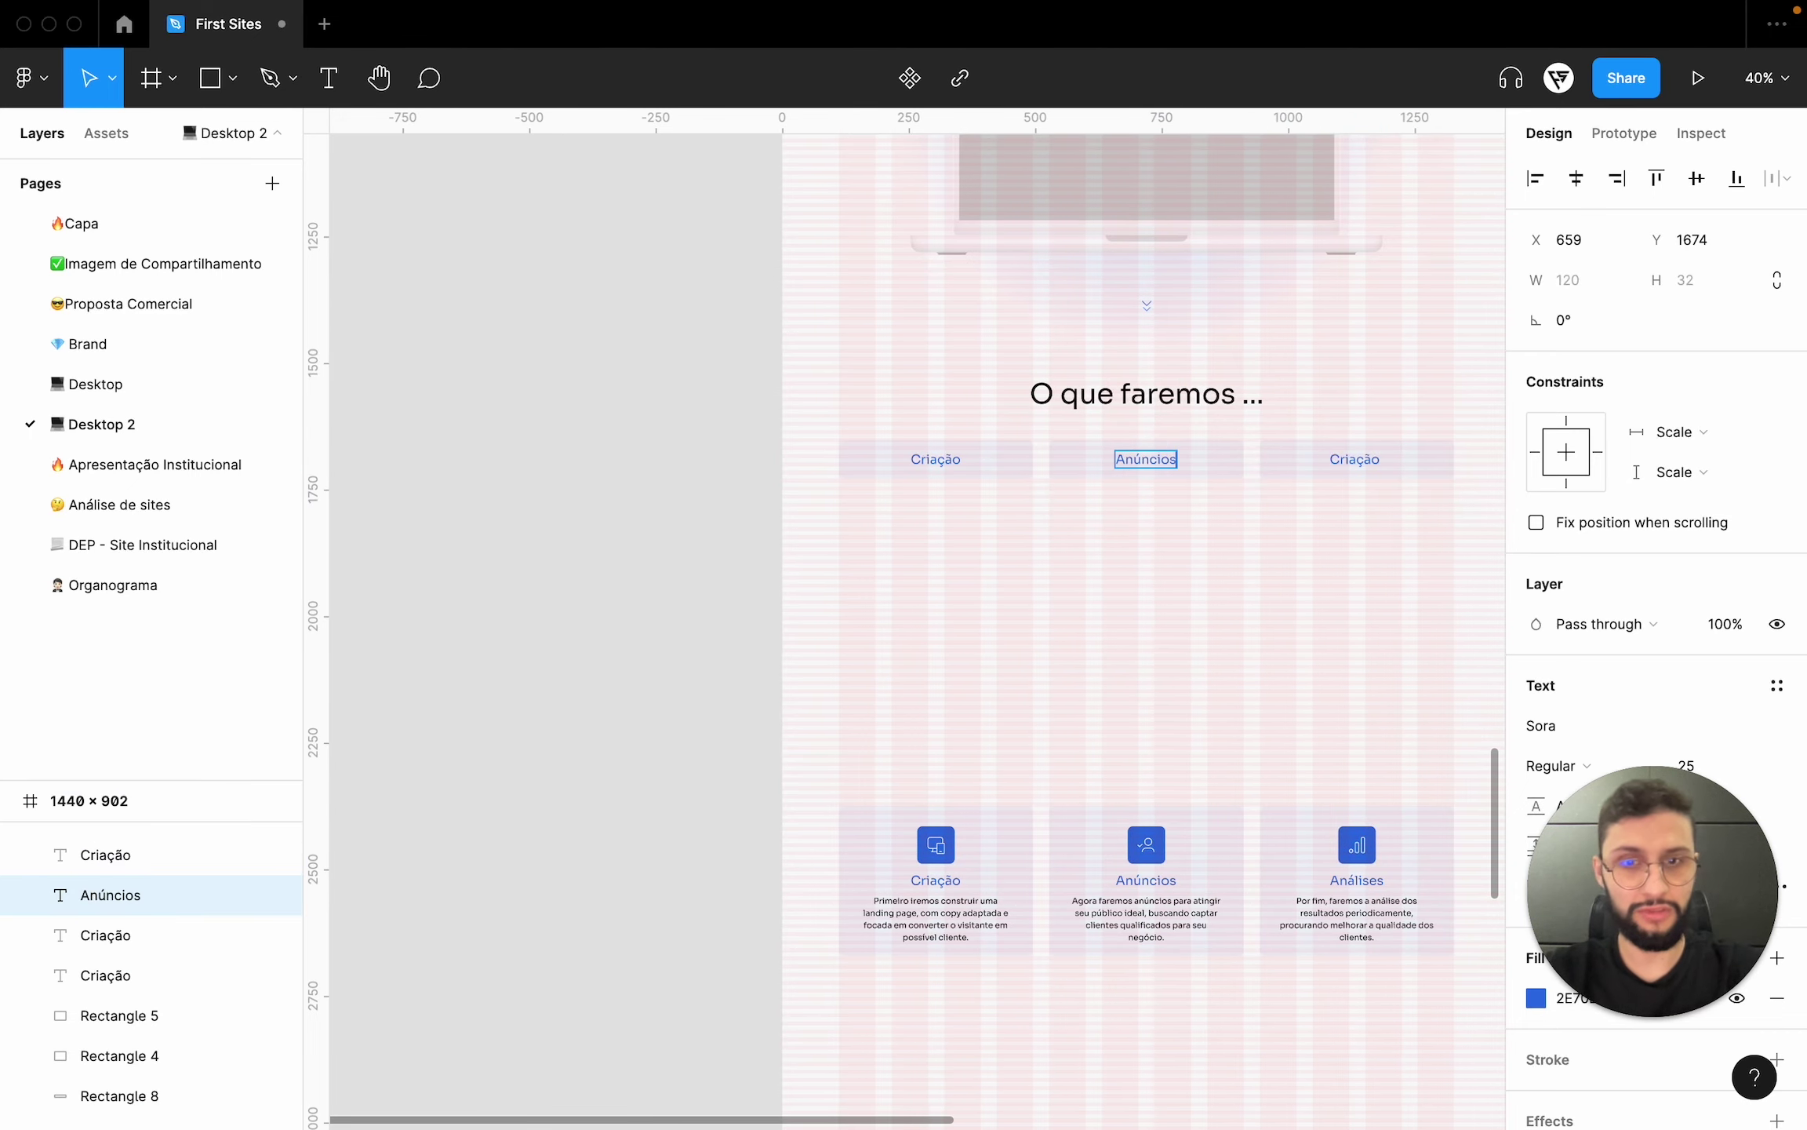
scroll(1194, 585, "up", 2)
- Rename the third tab label to Análise and widen its text box
double_click(1380, 437)
type("Anáis")
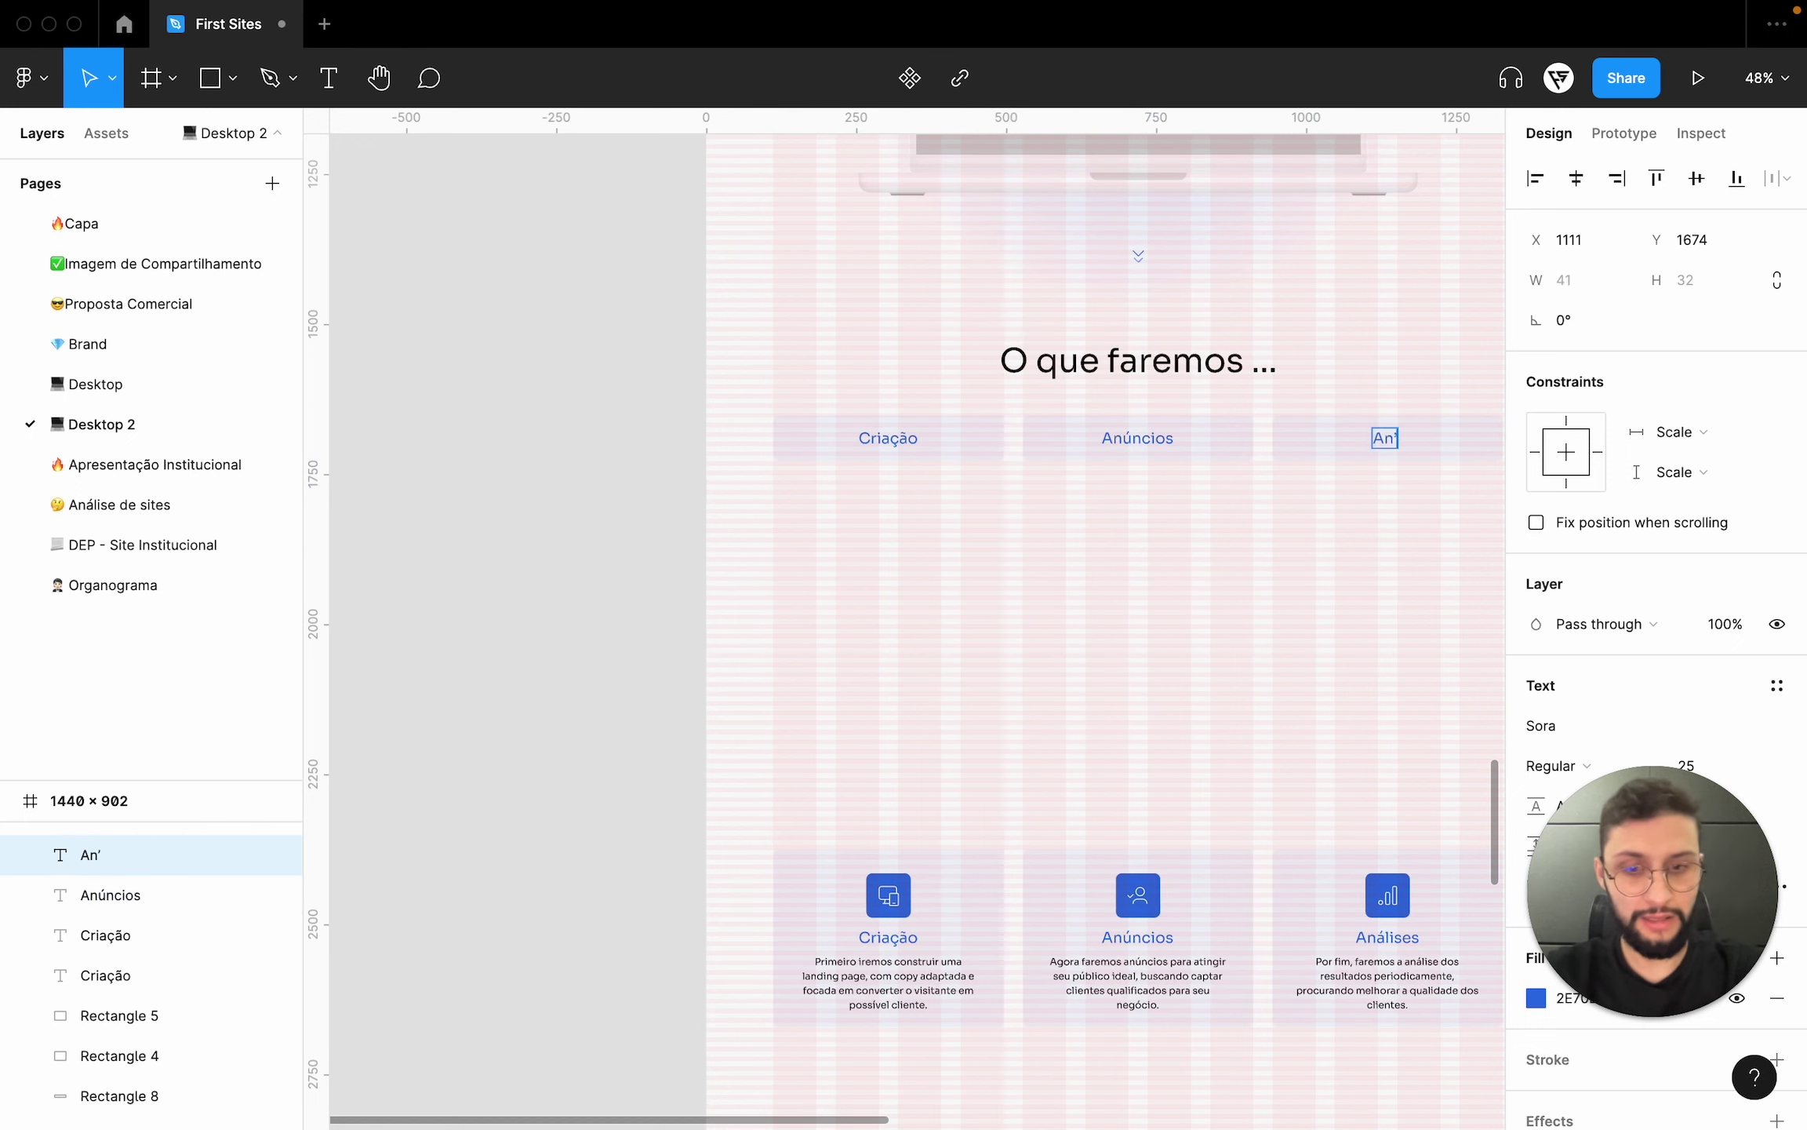
type("e")
left_click(1290, 575)
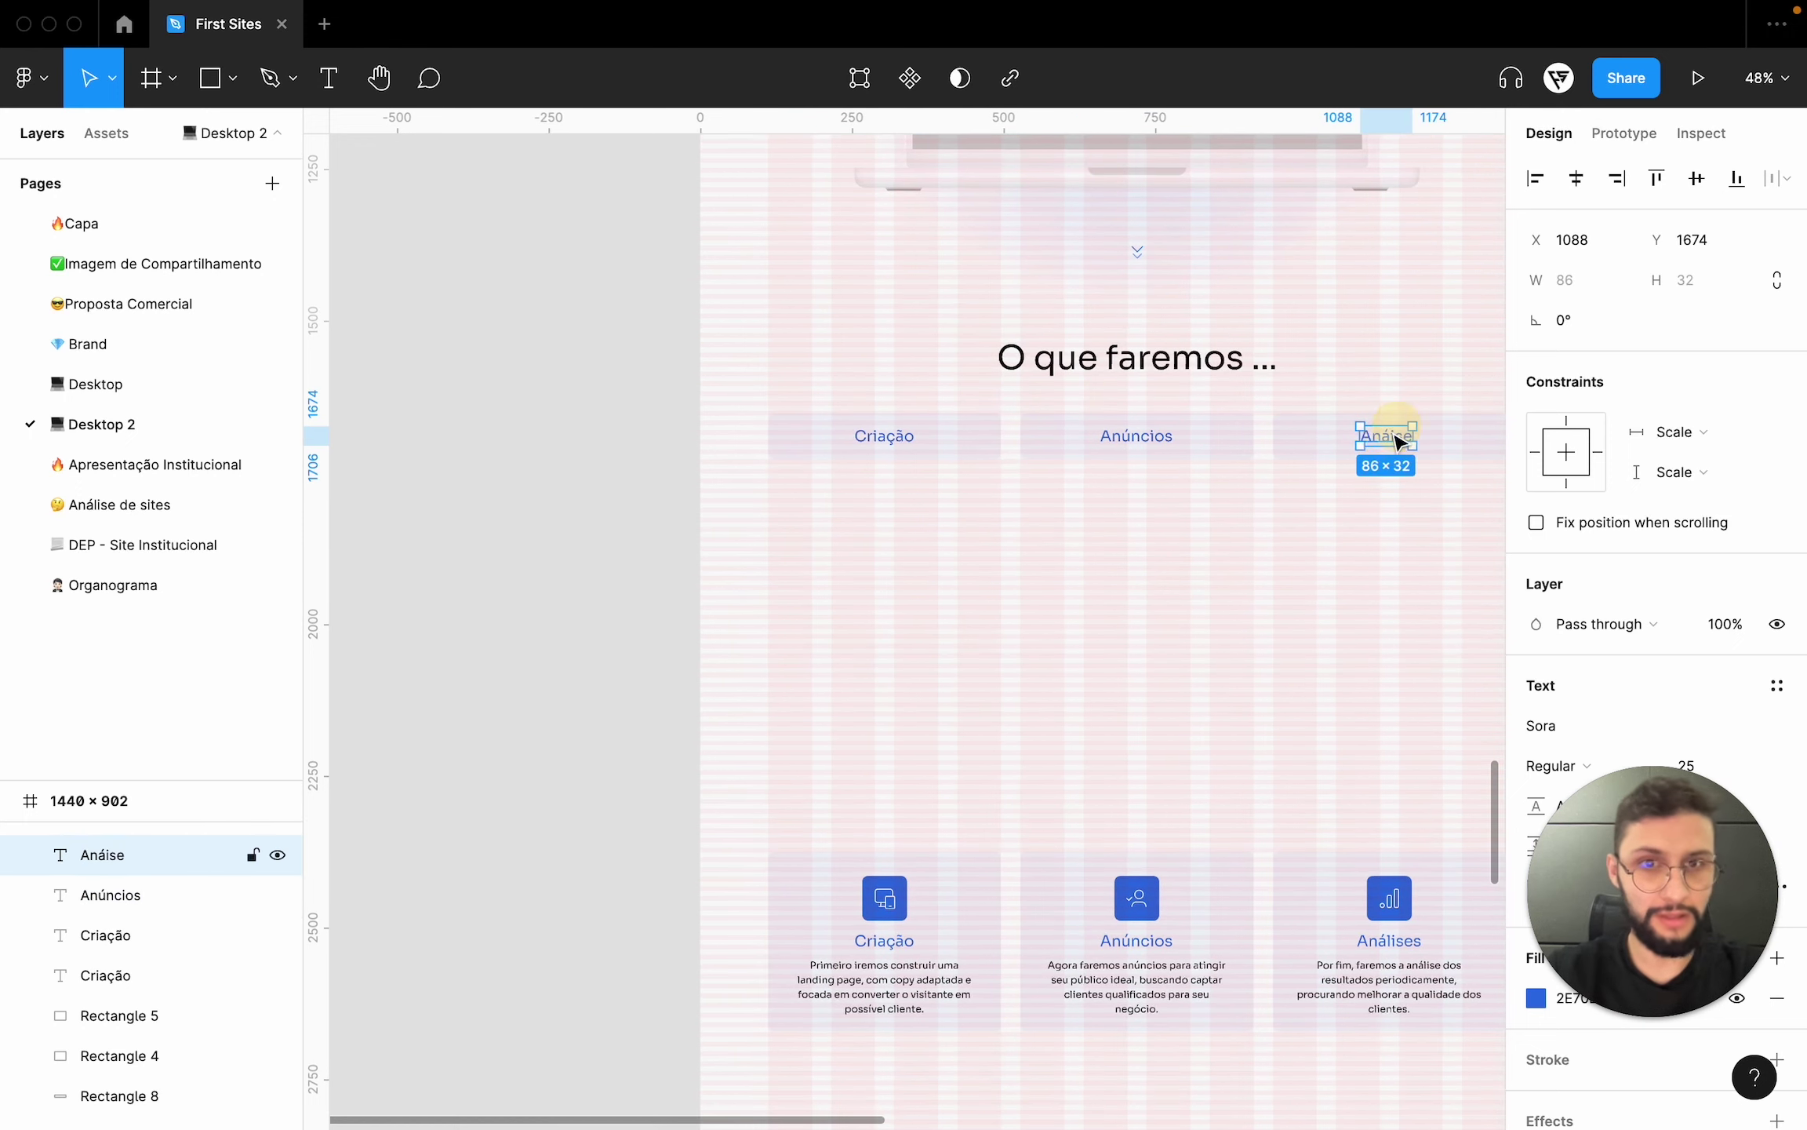
double_click(1400, 440)
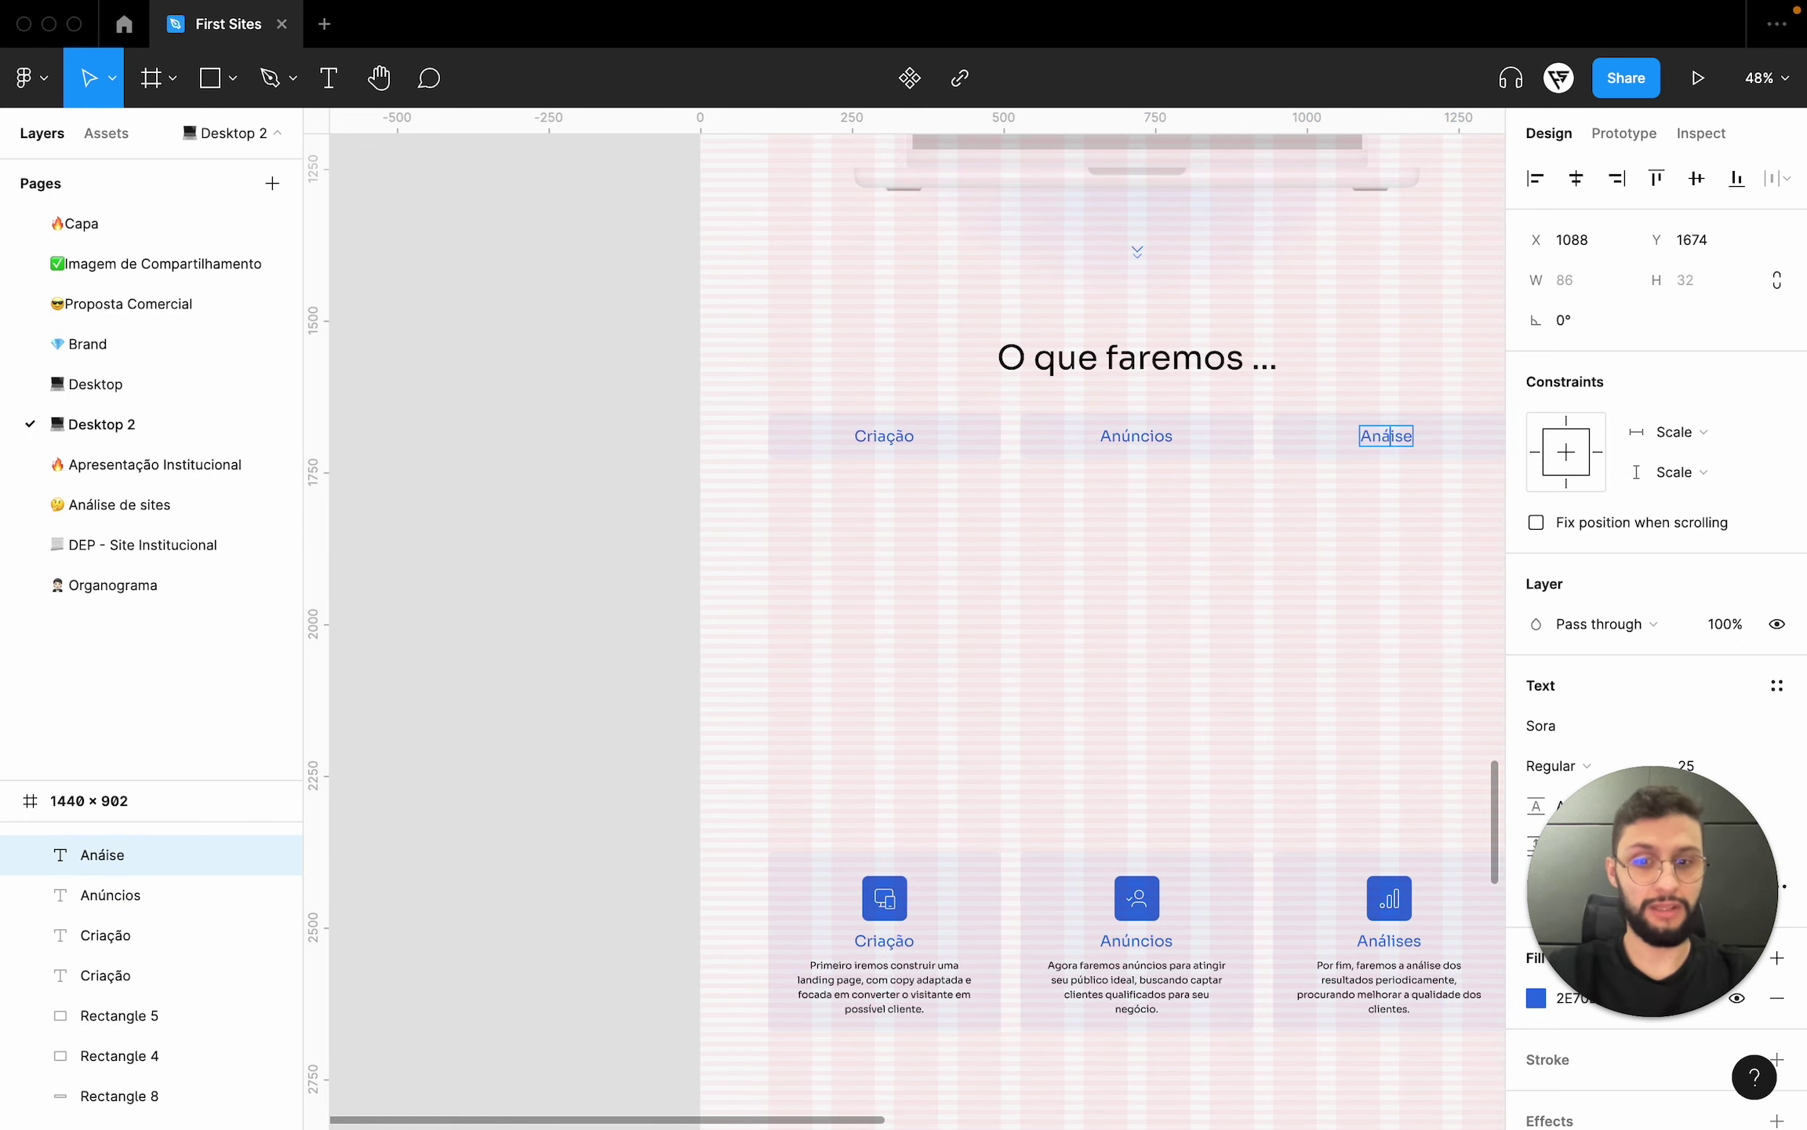
type("l")
scroll(1259, 444, "up", 5)
scroll(1259, 549, "right", 5)
key("Escape")
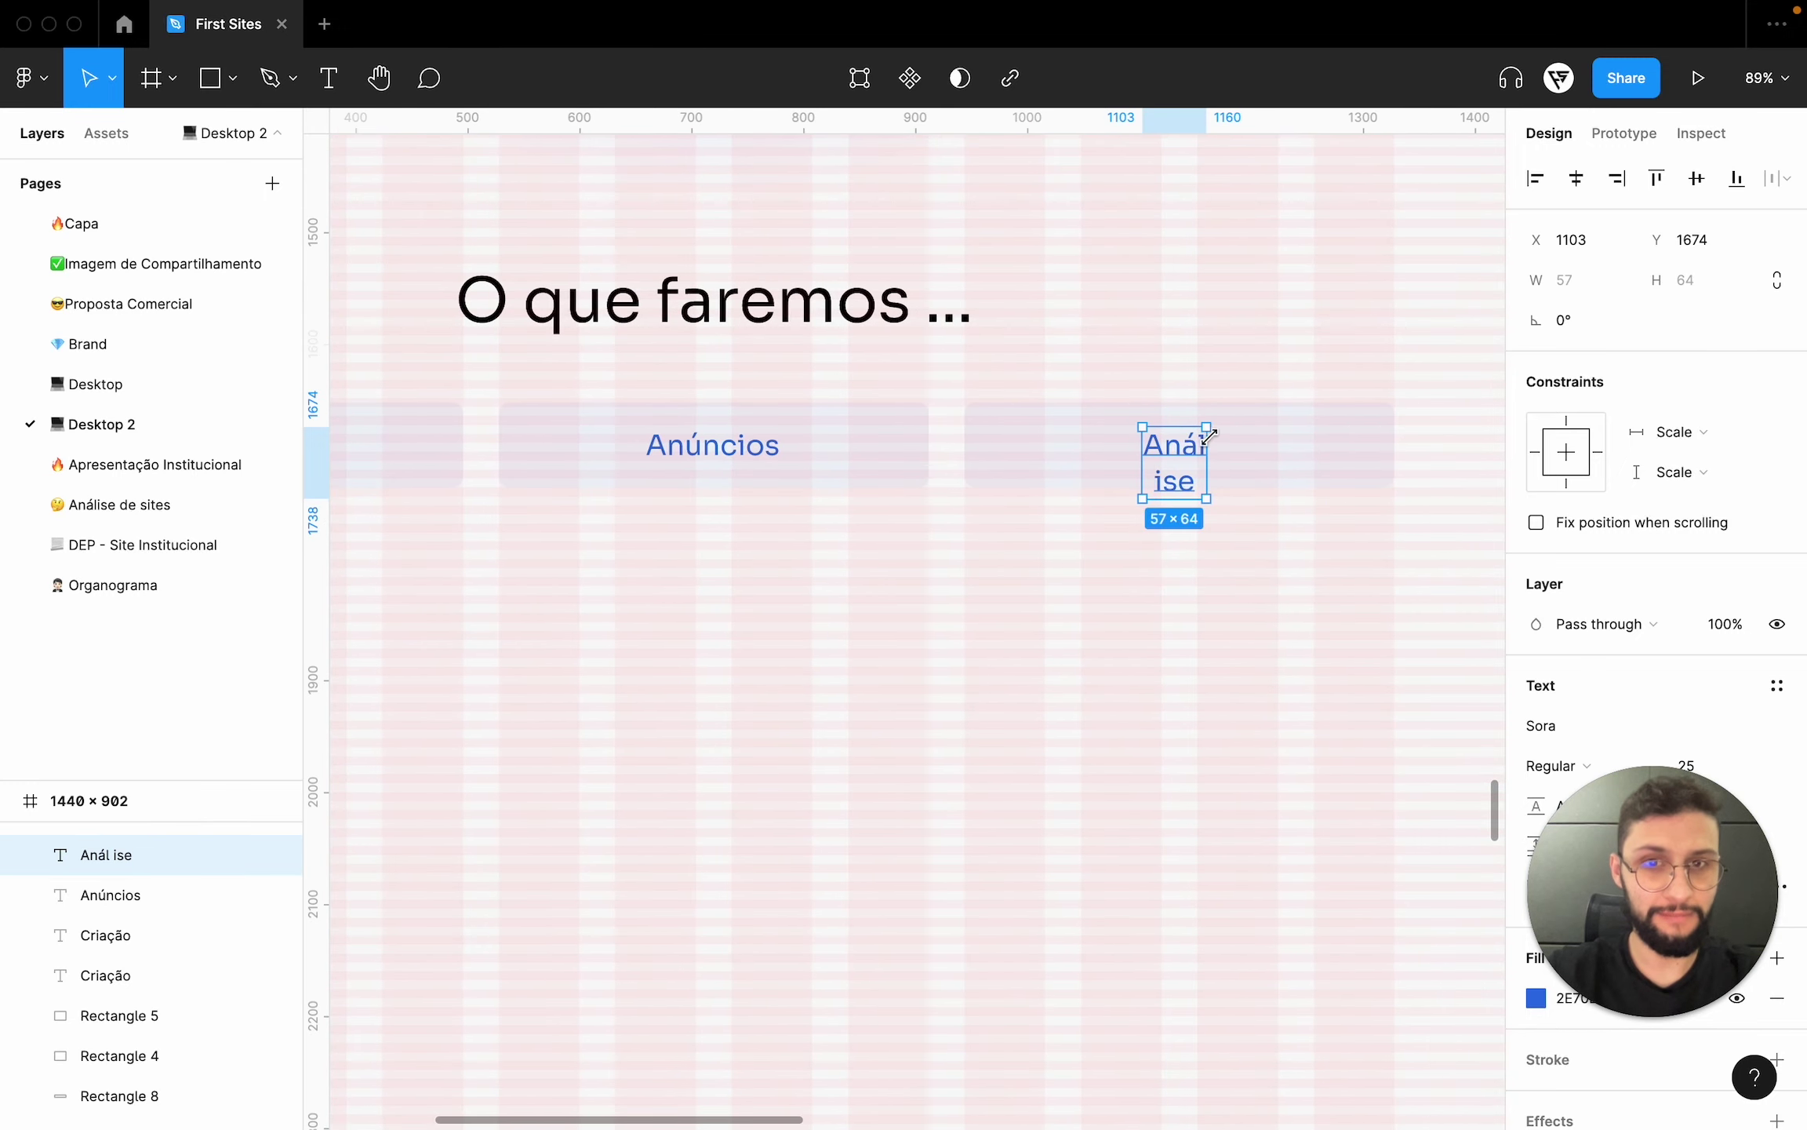
mouse_move(1207, 451)
left_mouse_down()
mouse_move(1345, 459)
mouse_move(1208, 461)
left_mouse_up()
double_click(1163, 471)
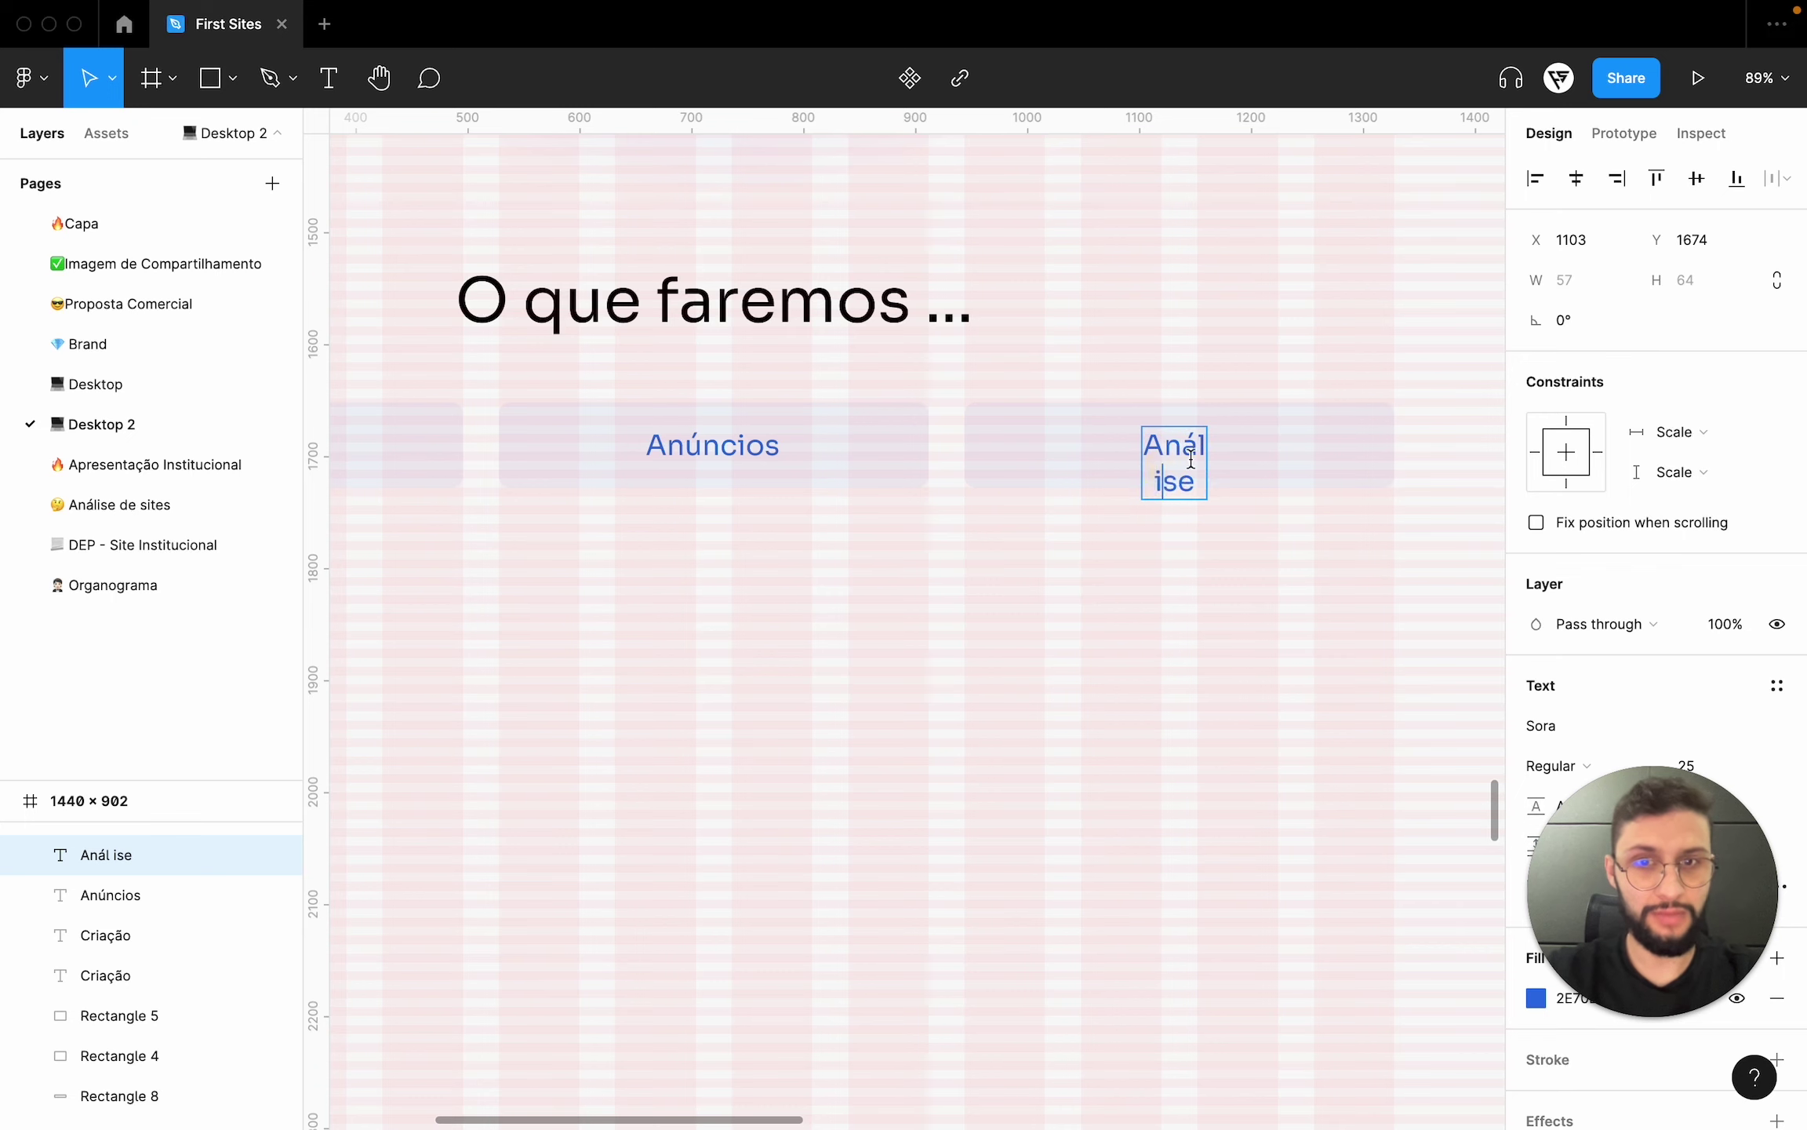
key("Escape")
- Centre the Análise and Anúncios labels horizontally on their tab boxes
left_click(1177, 584)
left_click(1190, 443)
left_click(1310, 456, "shift")
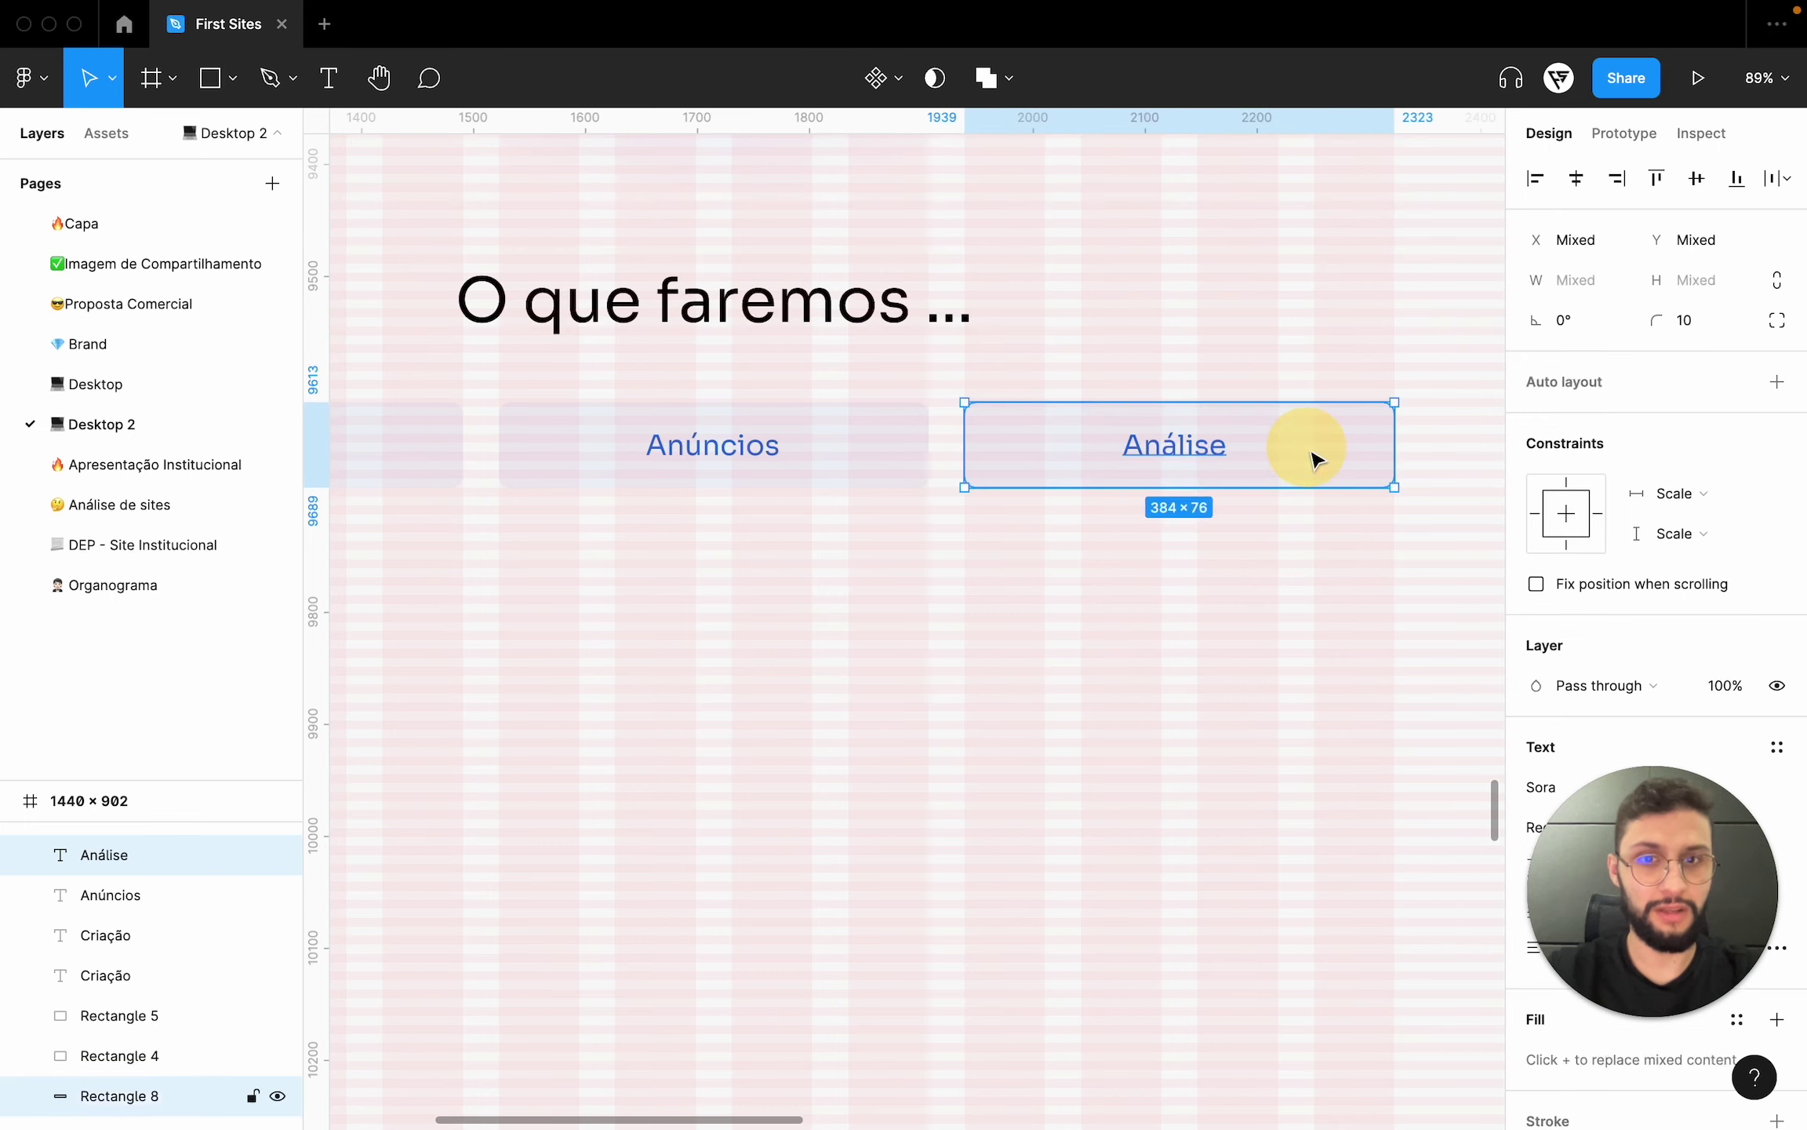
left_click(1566, 186)
left_click(1230, 645)
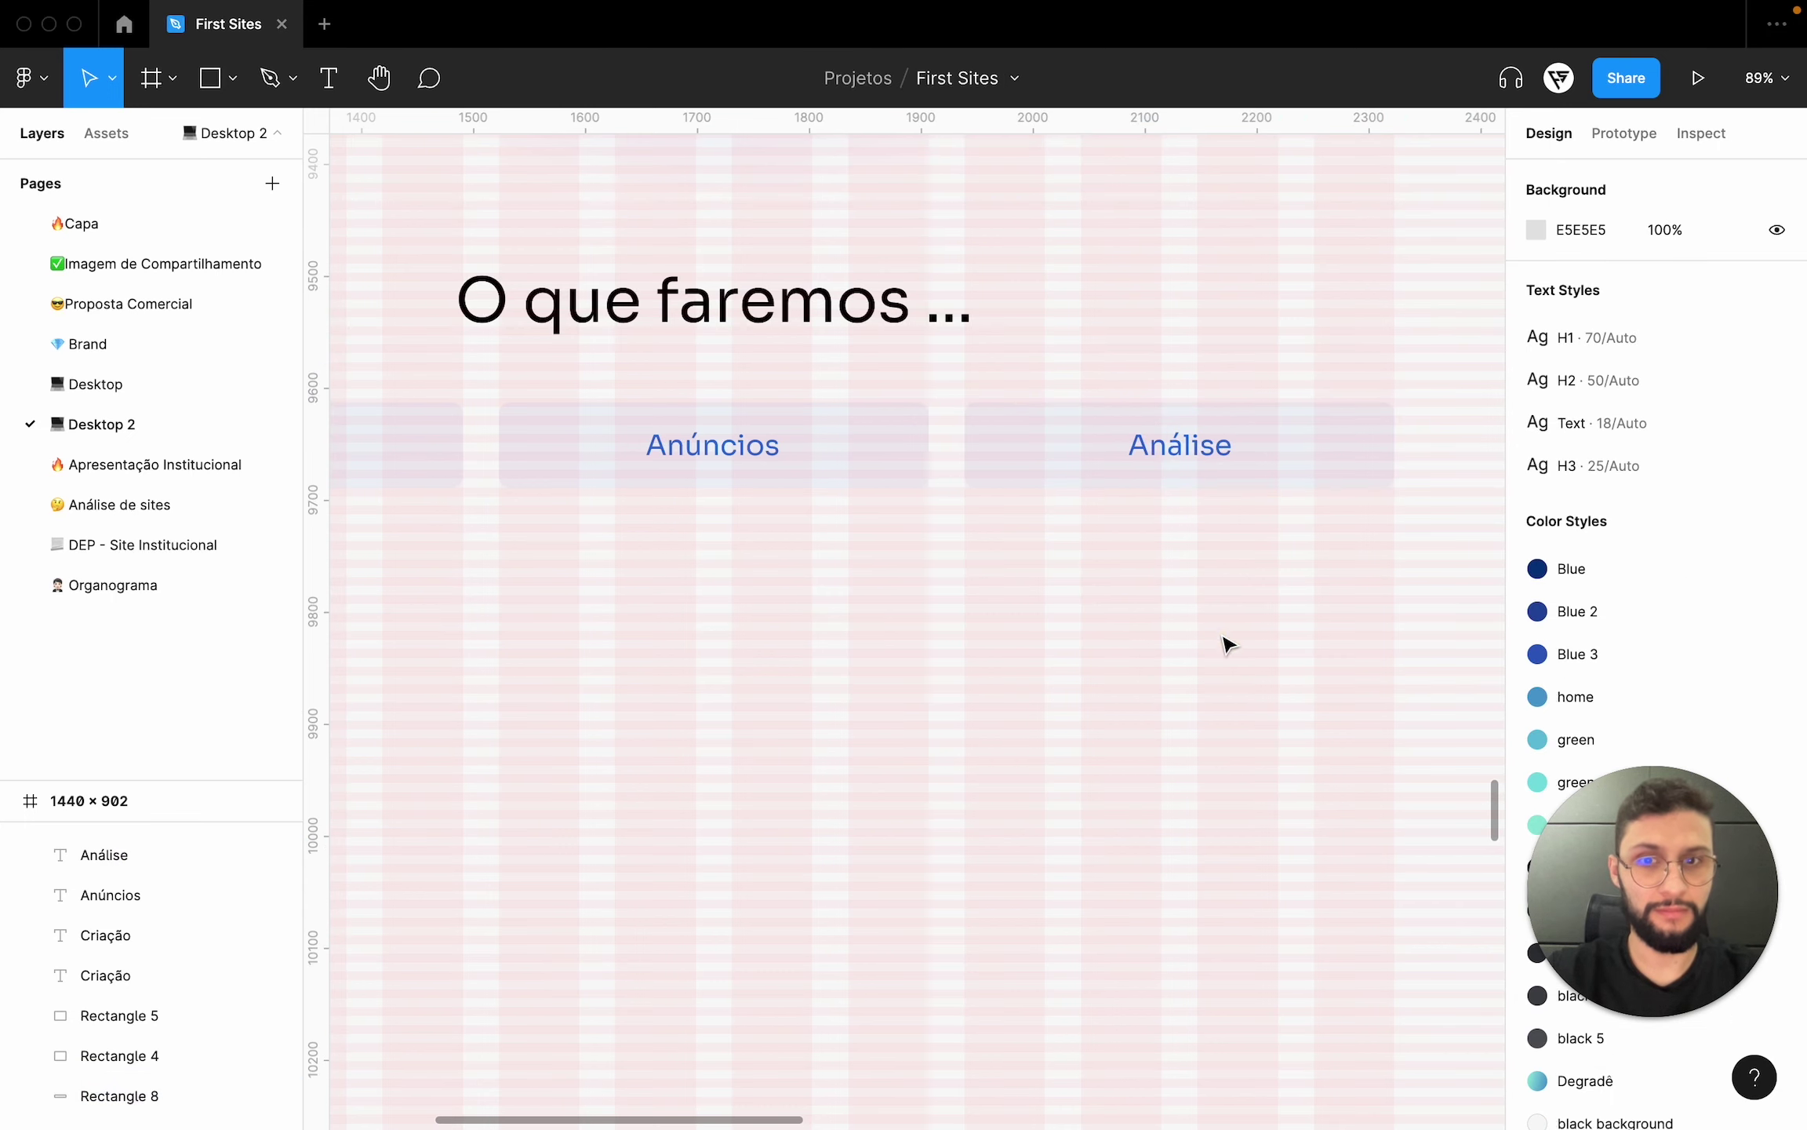
scroll(1143, 578, "up", 2)
scroll(1137, 577, "up", 2)
scroll(1137, 576, "left", 5)
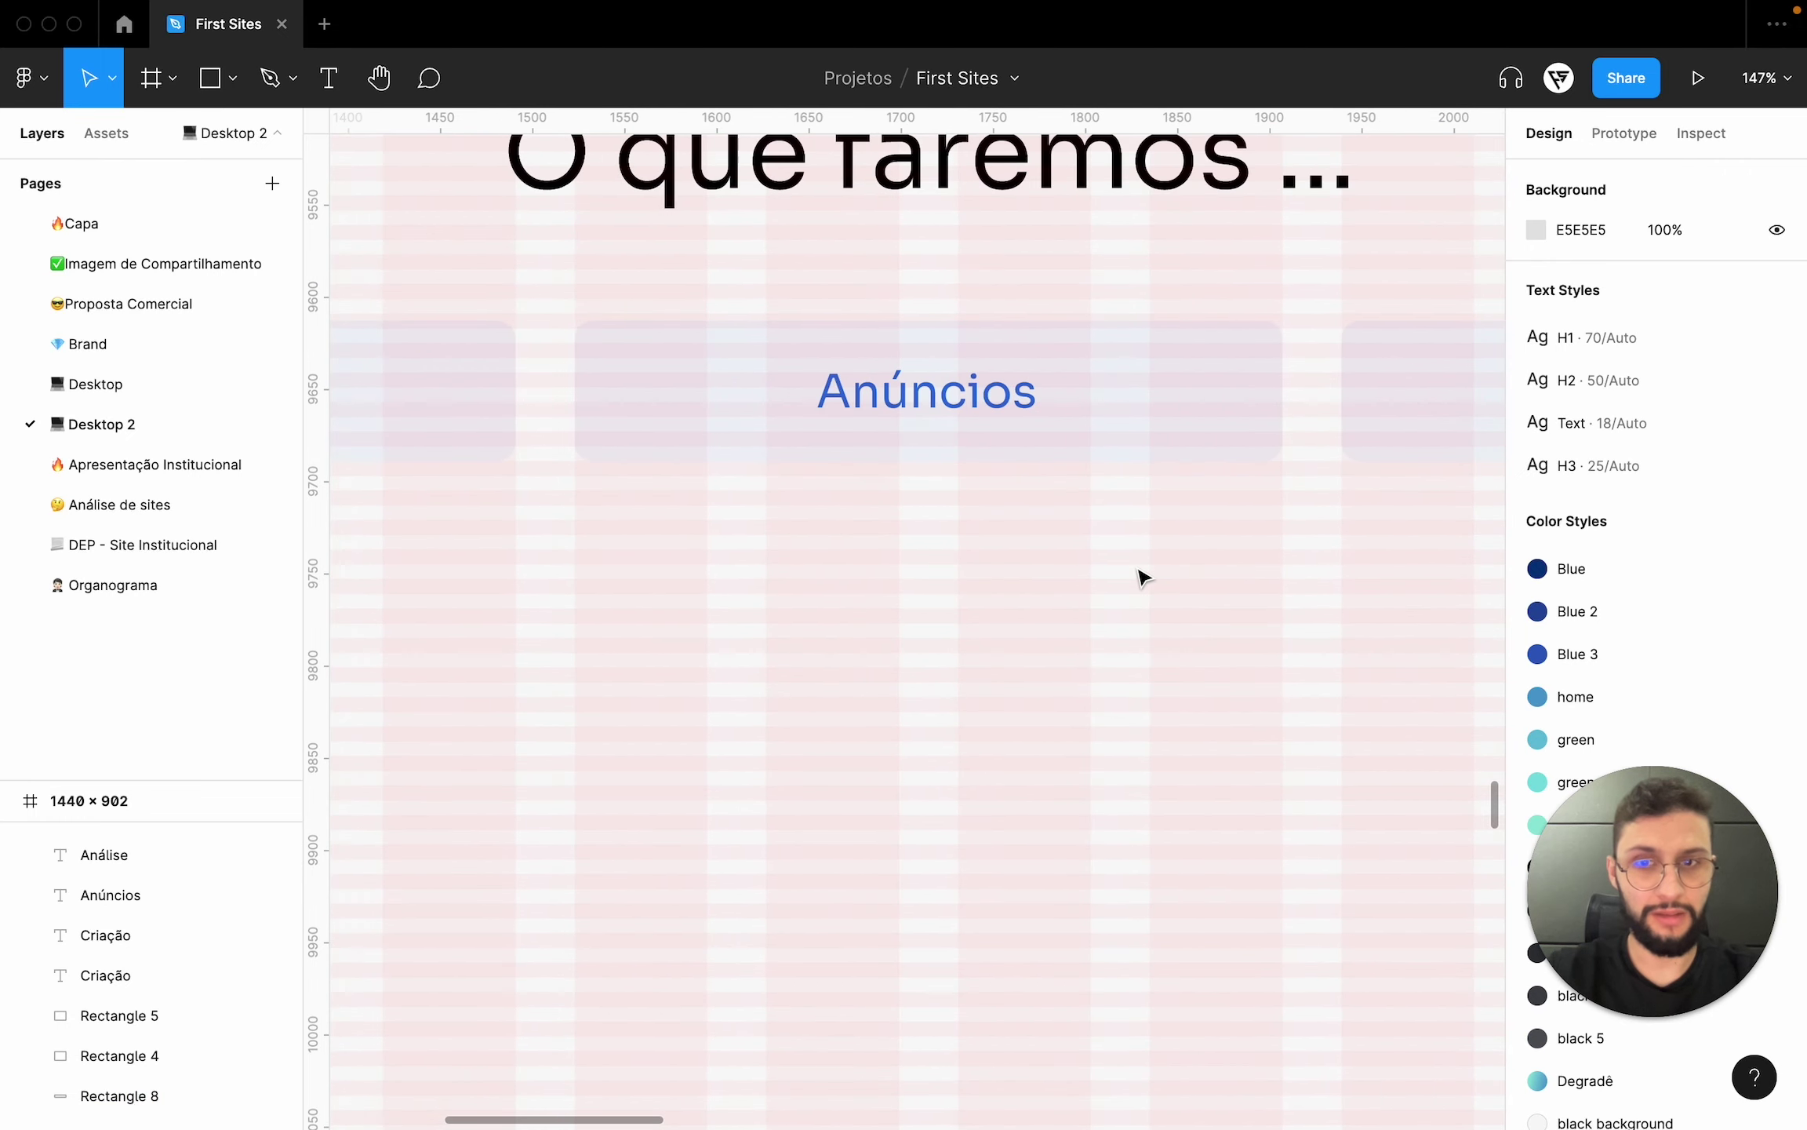
left_click(1019, 416)
left_click(1166, 390, "shift")
left_click(1577, 179)
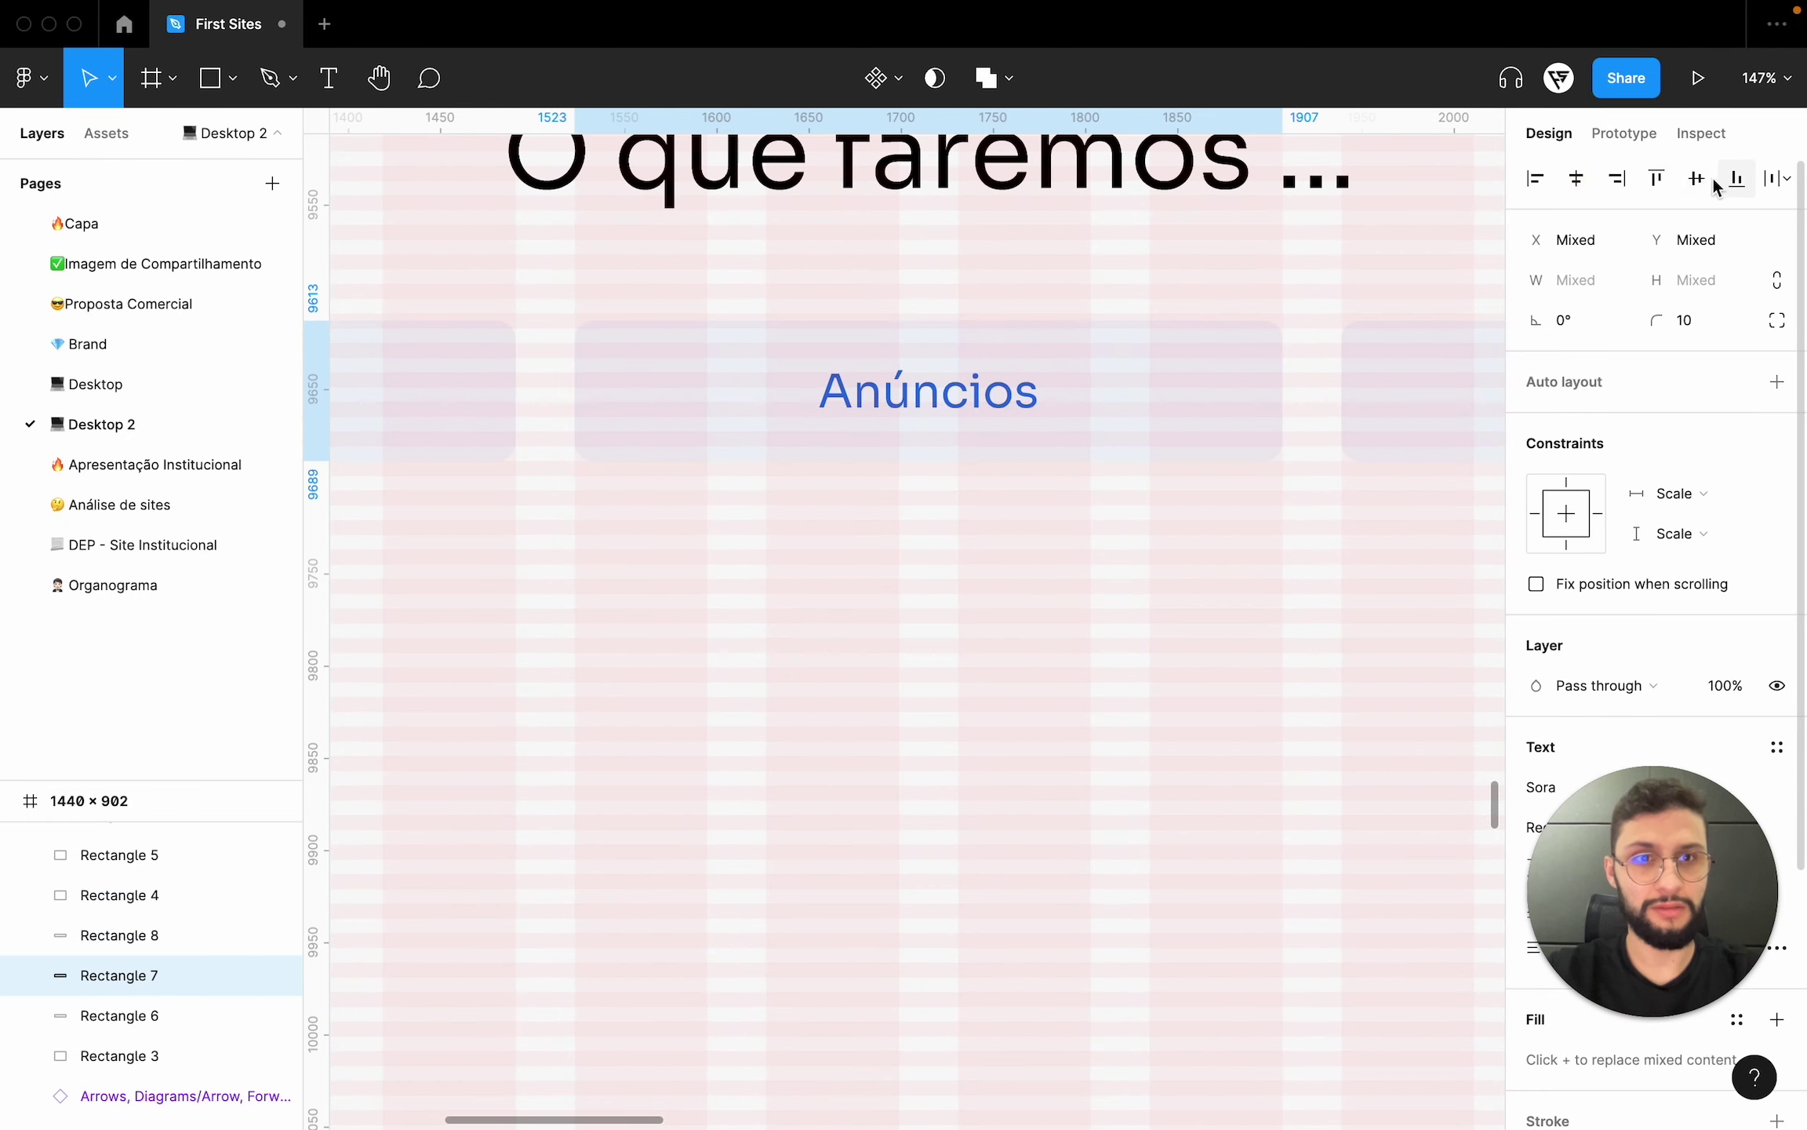
- Centre the Criação label horizontally on the first tab box
scroll(983, 496, "left", 10)
left_click(1051, 454)
left_click(1043, 396, "shift")
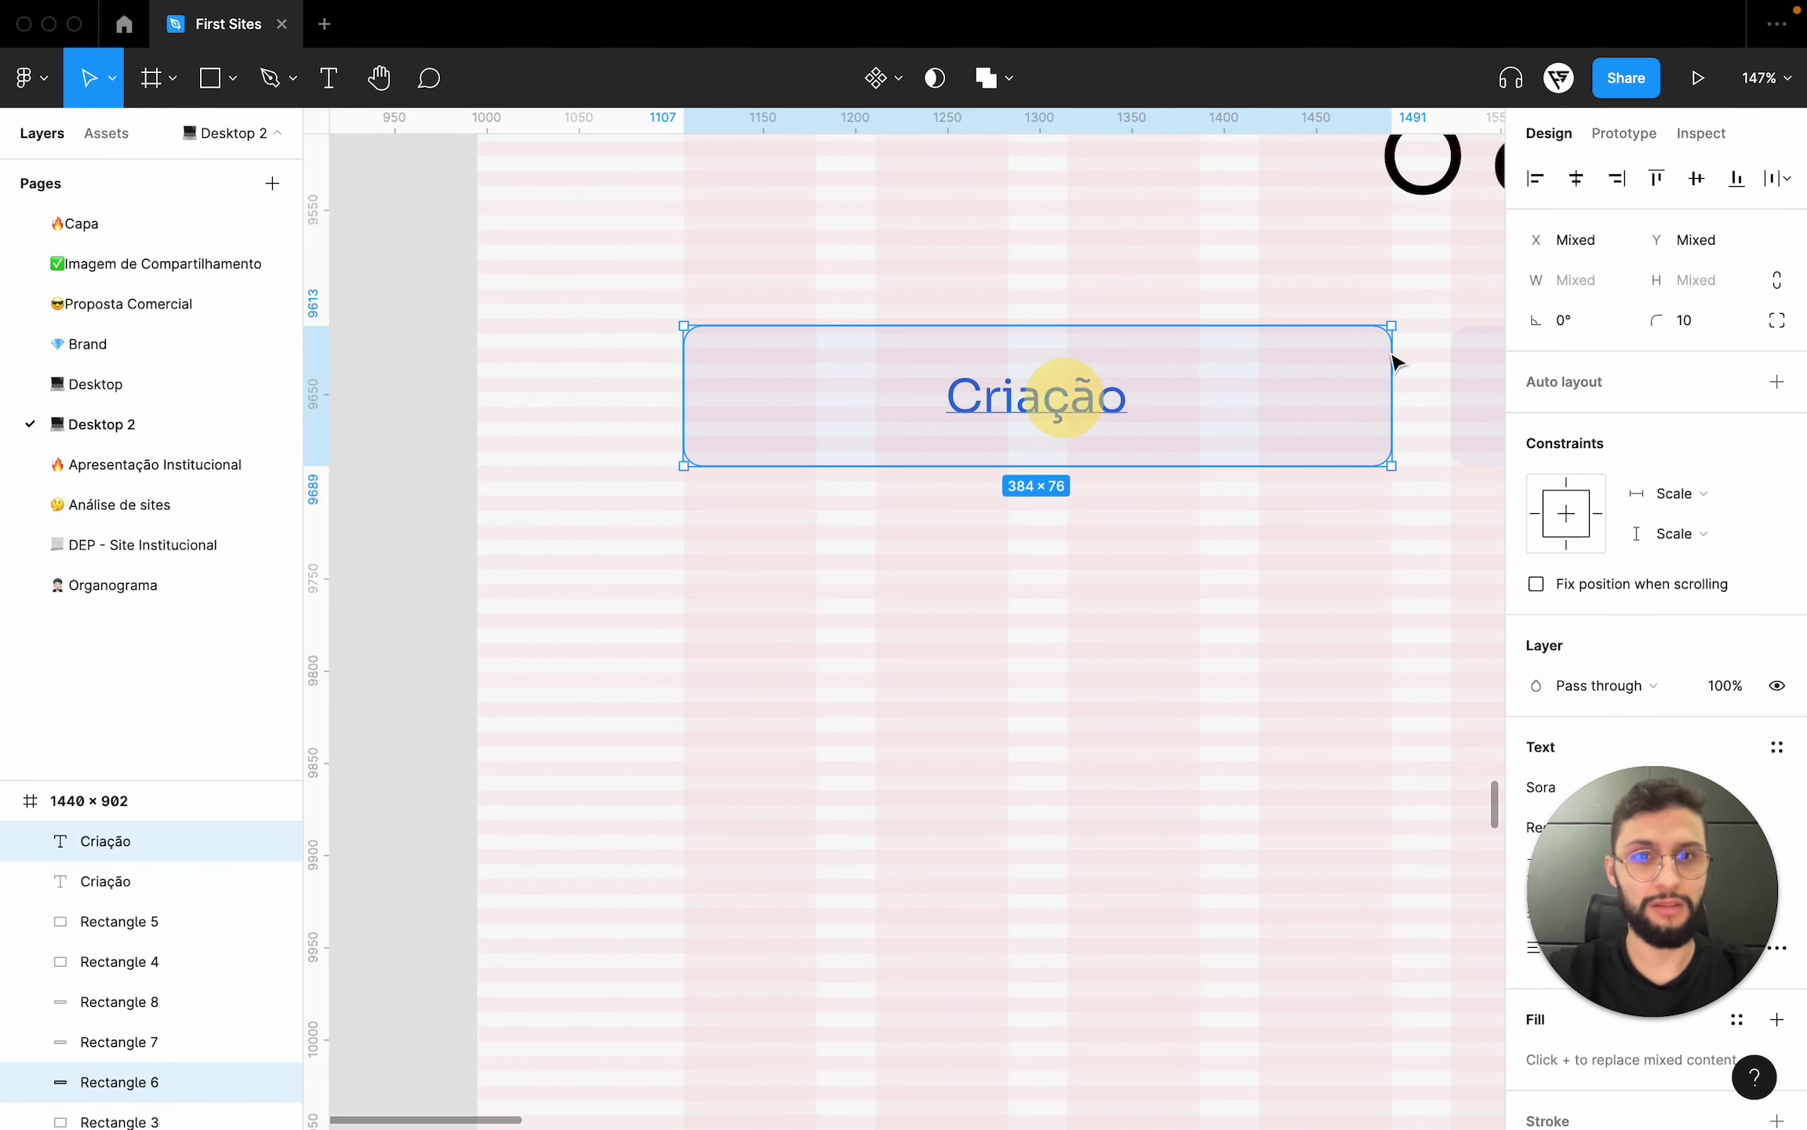
left_click(1577, 179)
left_click(1239, 755)
scroll(1239, 755, "down", 5, "ctrl")
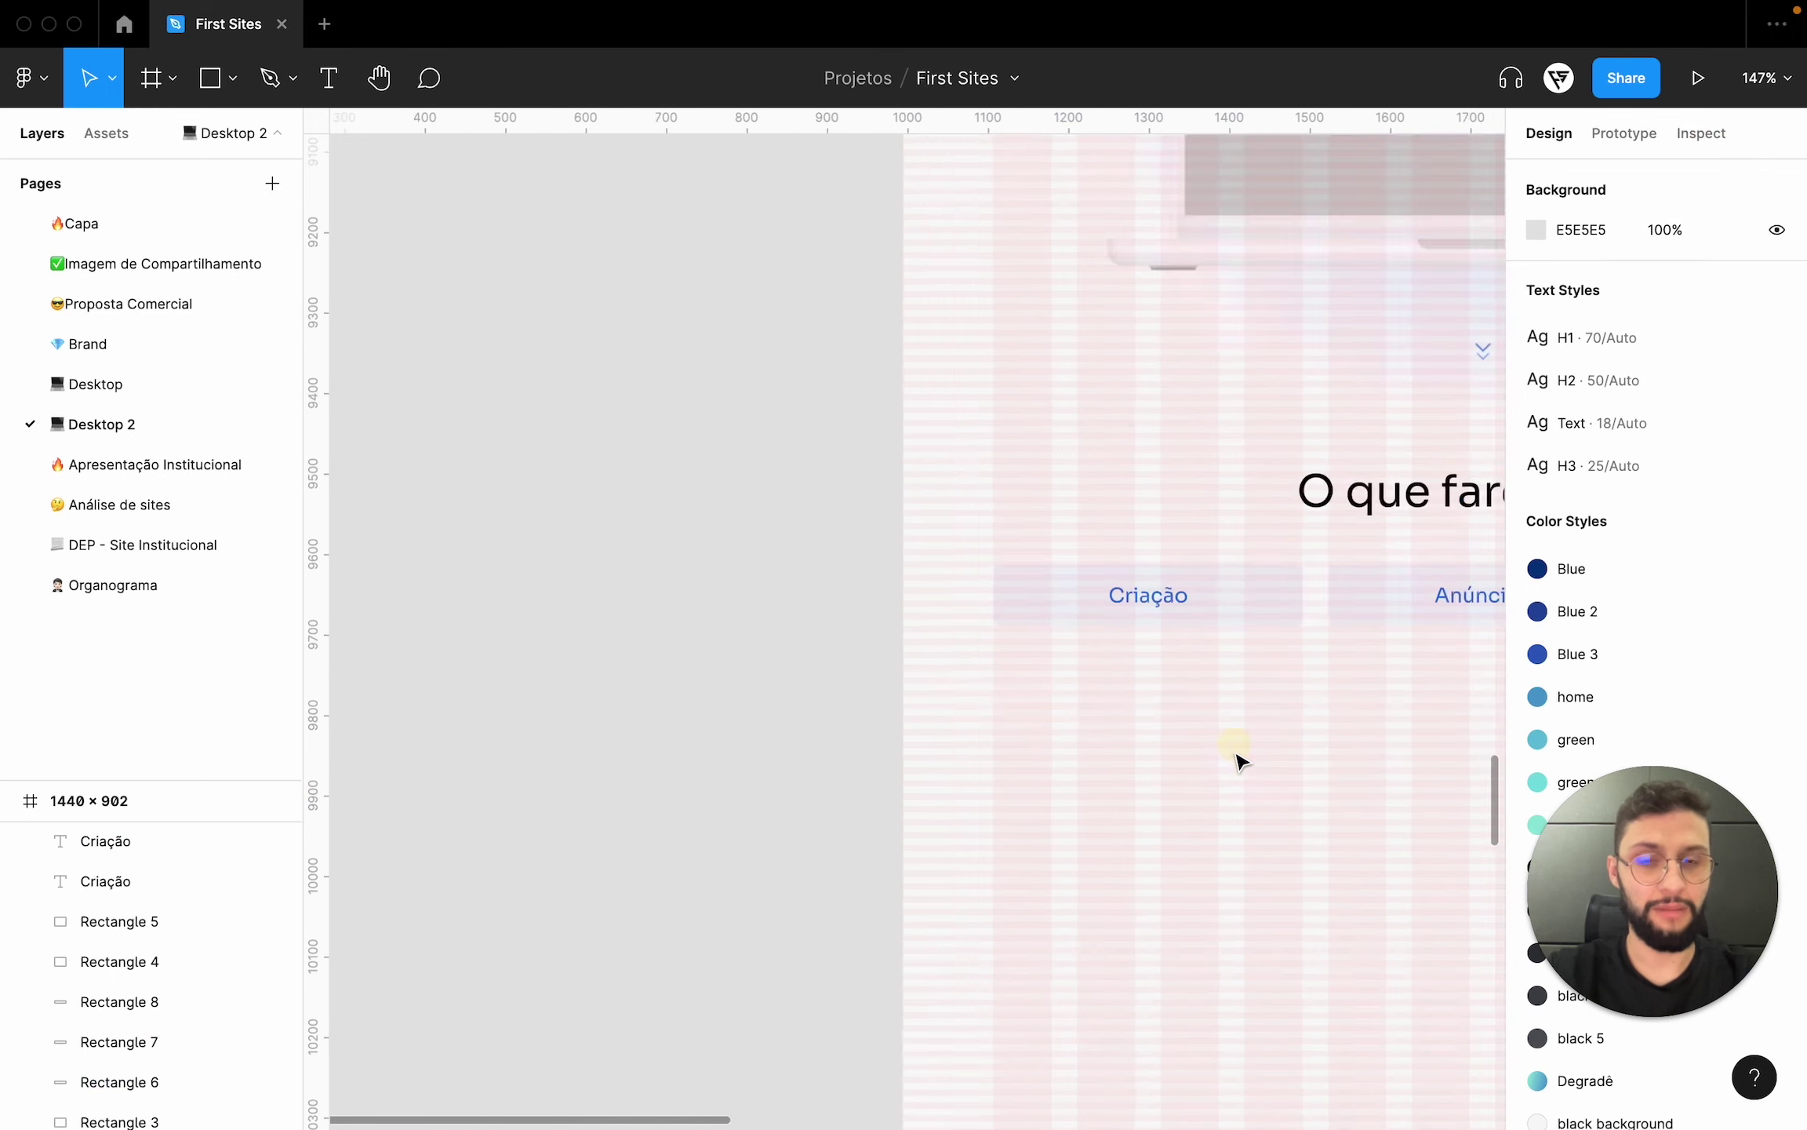
scroll(1240, 755, "left", 5)
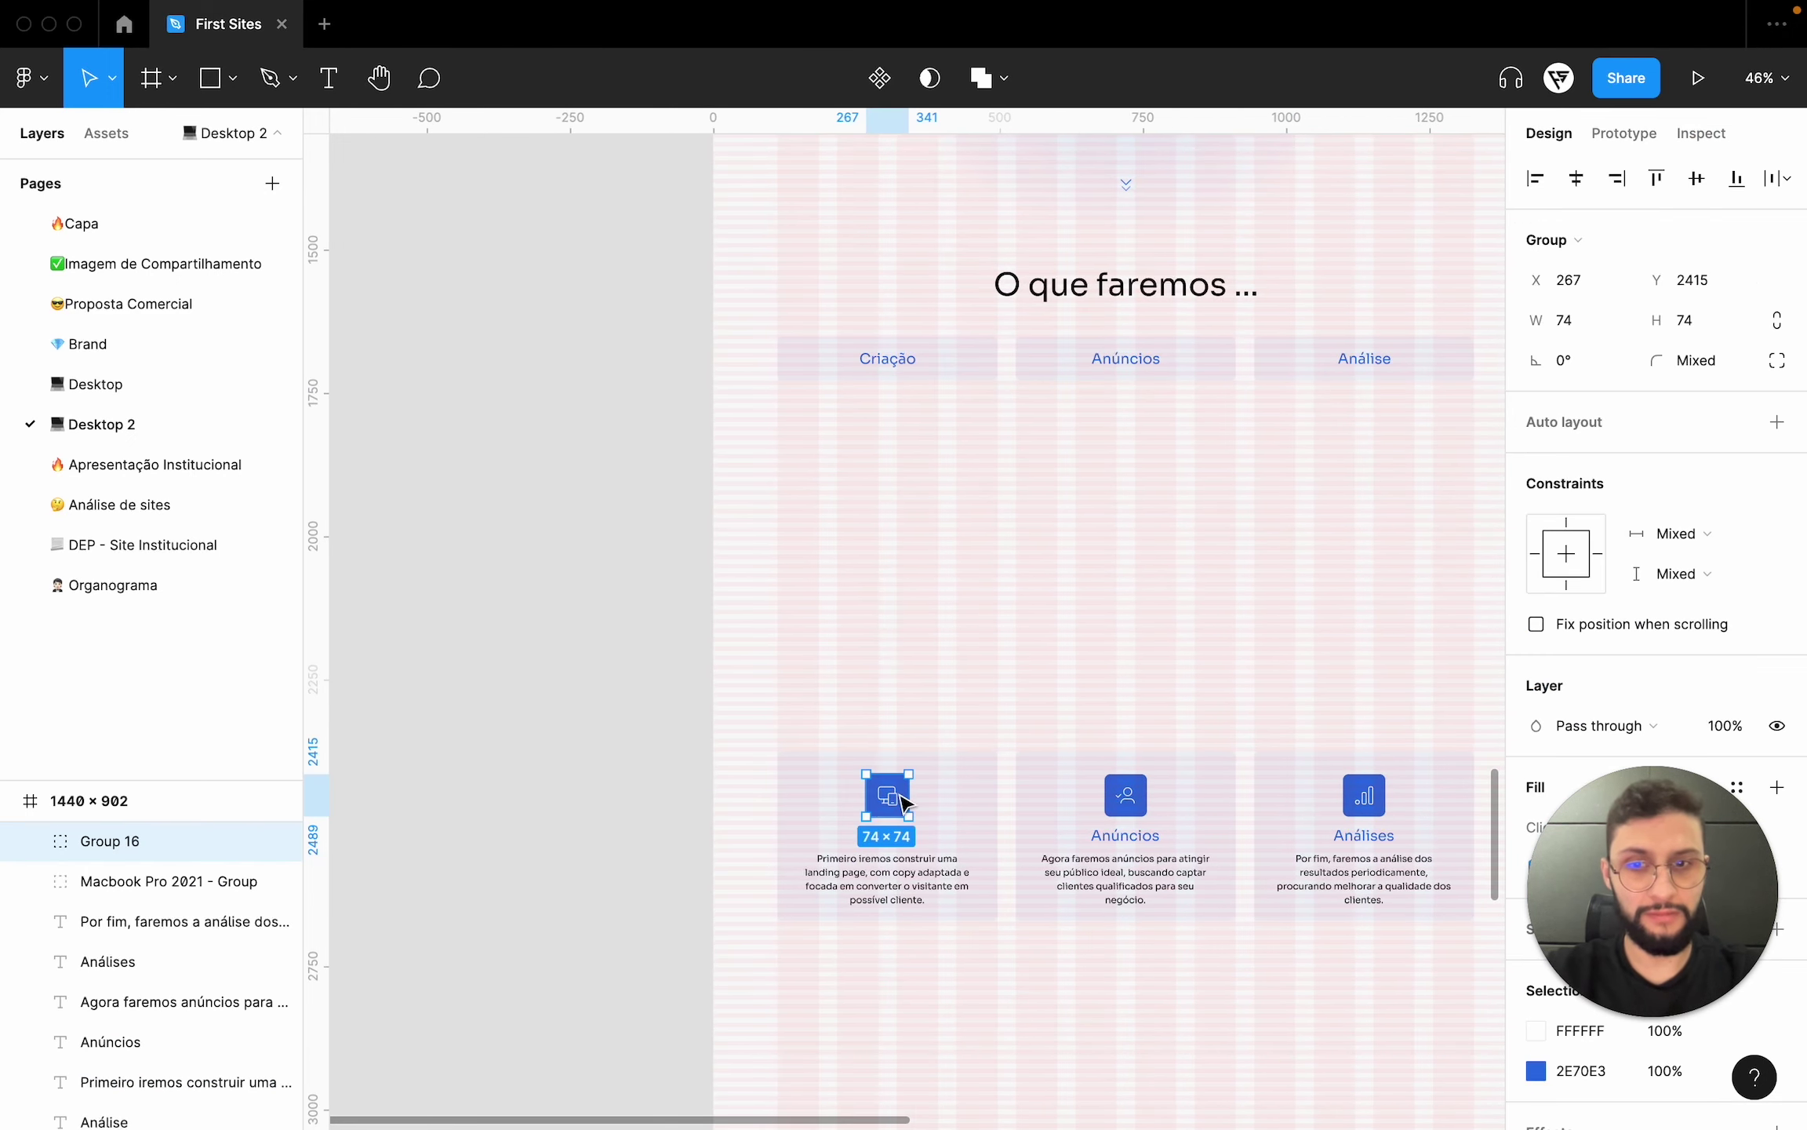
- Move the Criação icon up below the tabs, restoring normal move/resize mode
left_click_drag(915, 801, 1355, 516)
scroll(1349, 518, "right", 5)
scroll(1349, 518, "right", 1)
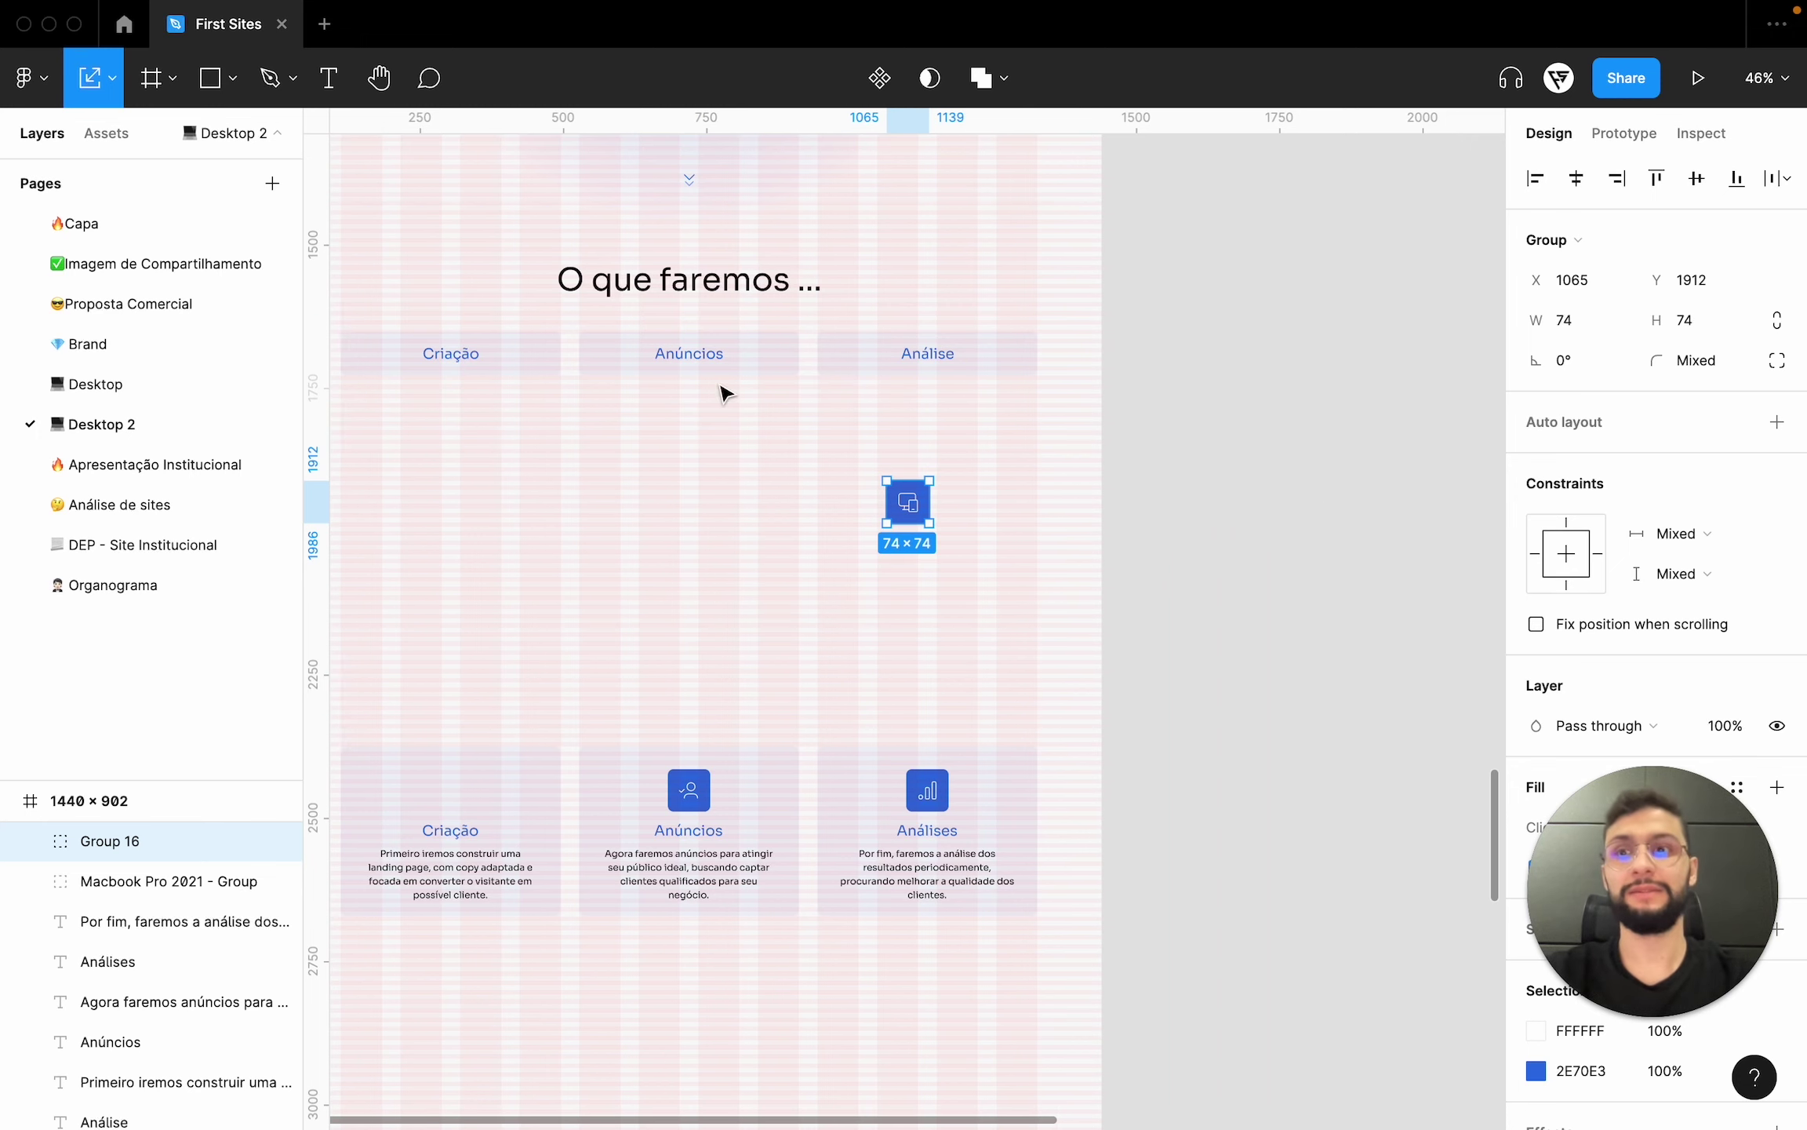
left_click(118, 81)
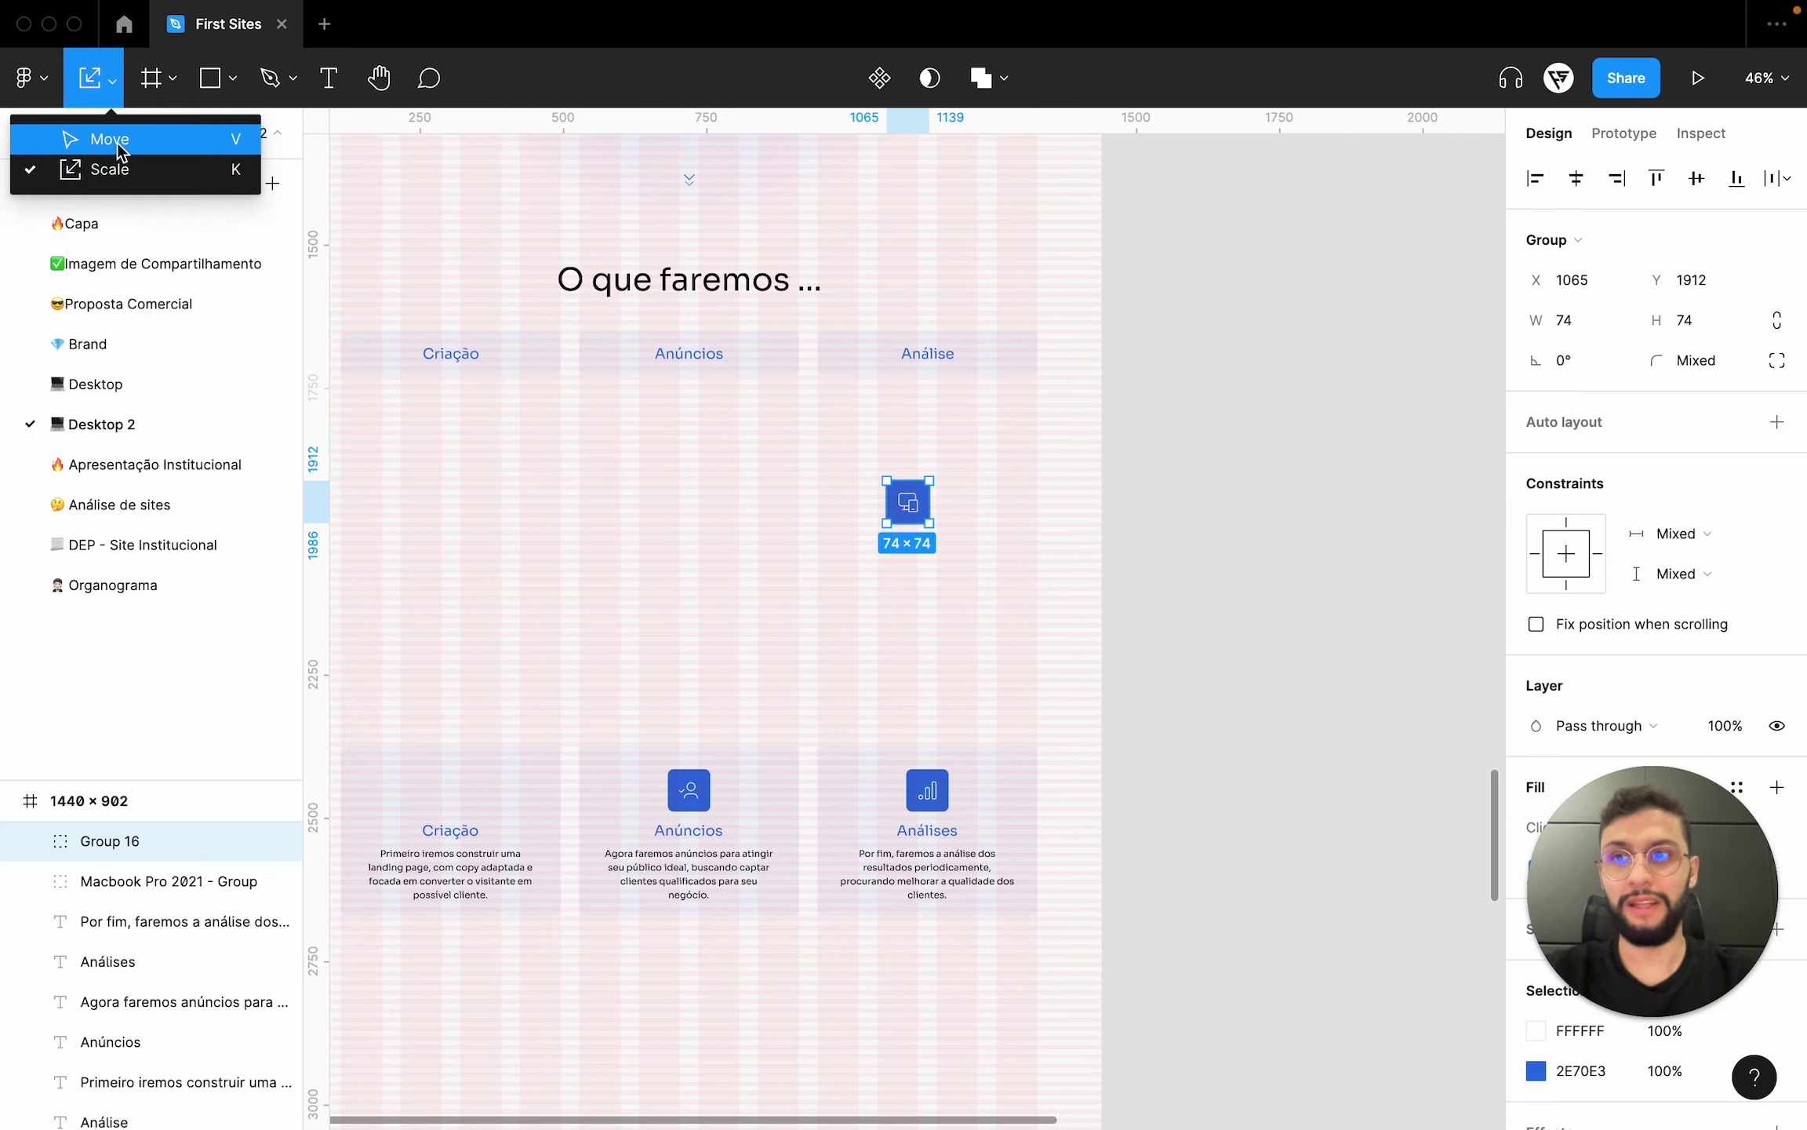
left_click(129, 149)
- Resize the Criação icon to 364×364
mouse_move(930, 523)
left_mouse_down()
mouse_move(1061, 673)
mouse_move(961, 547)
left_mouse_up()
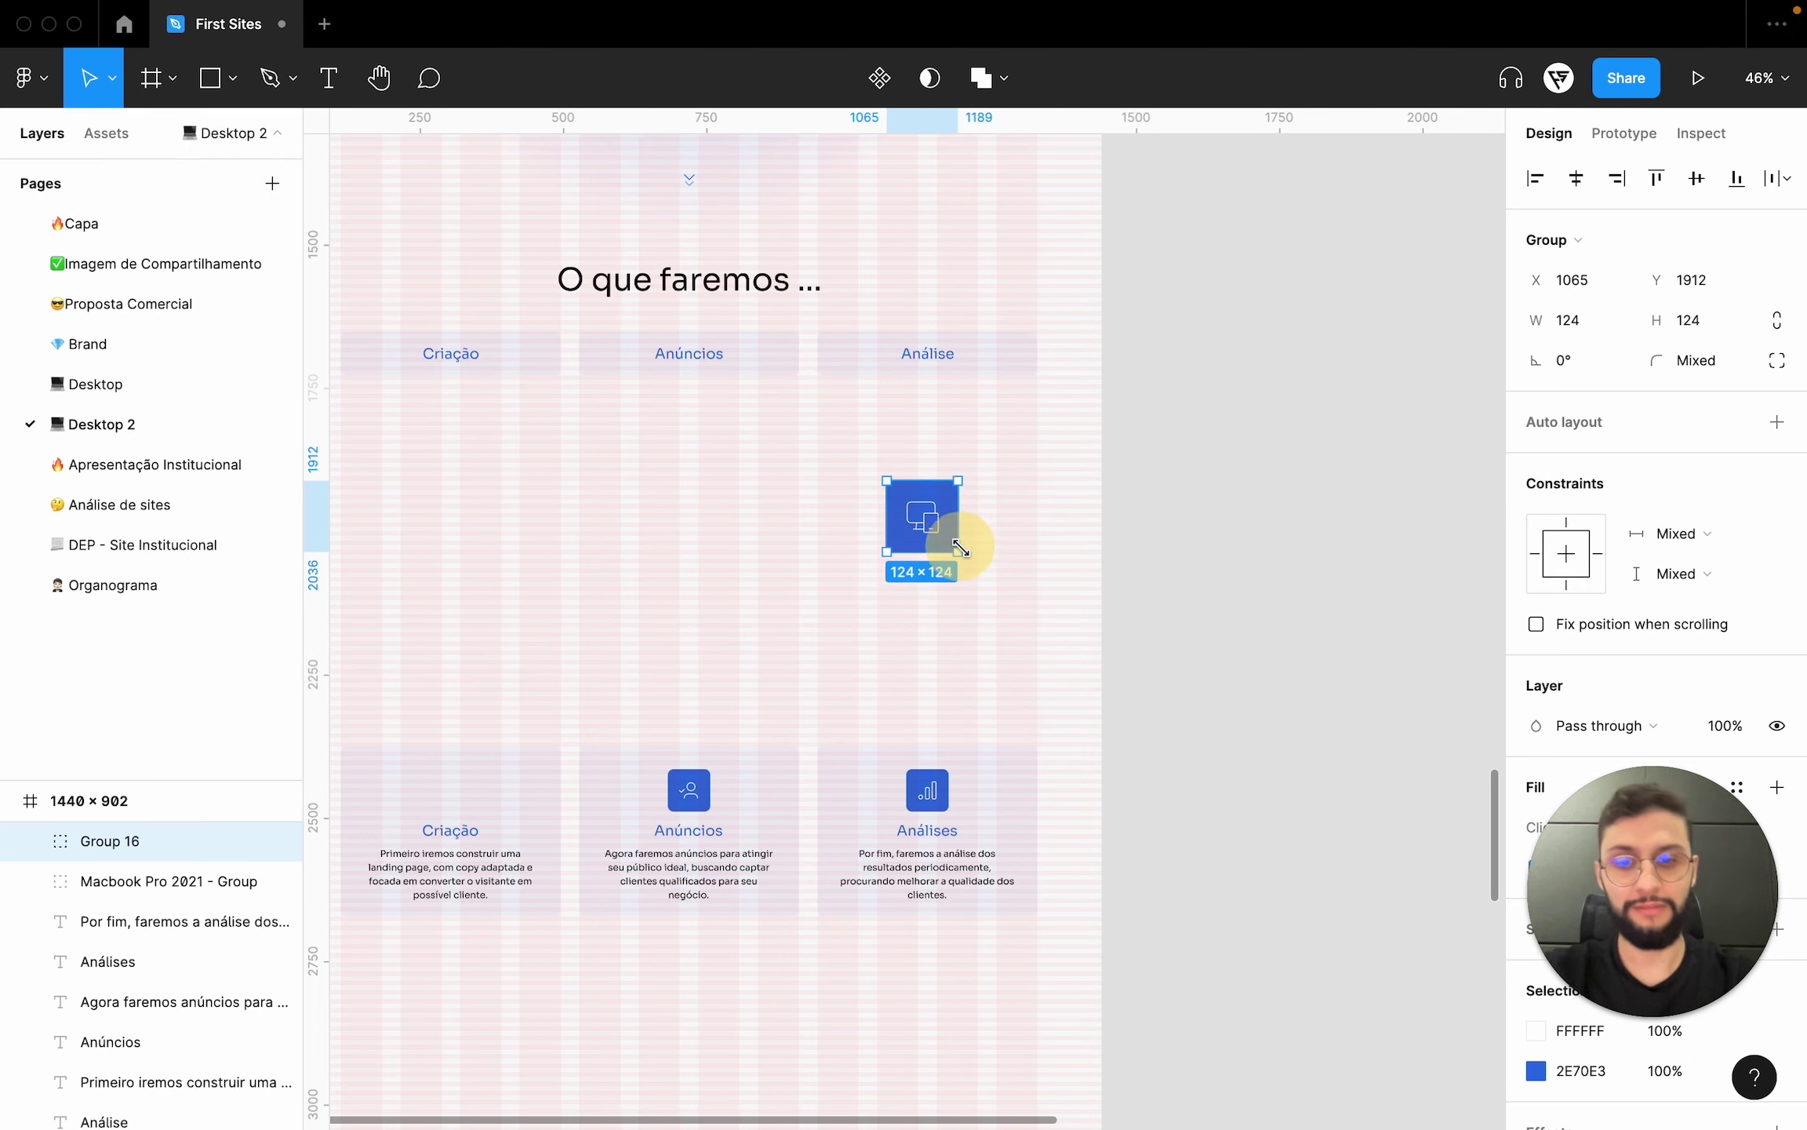
left_click_drag(959, 555, 998, 598)
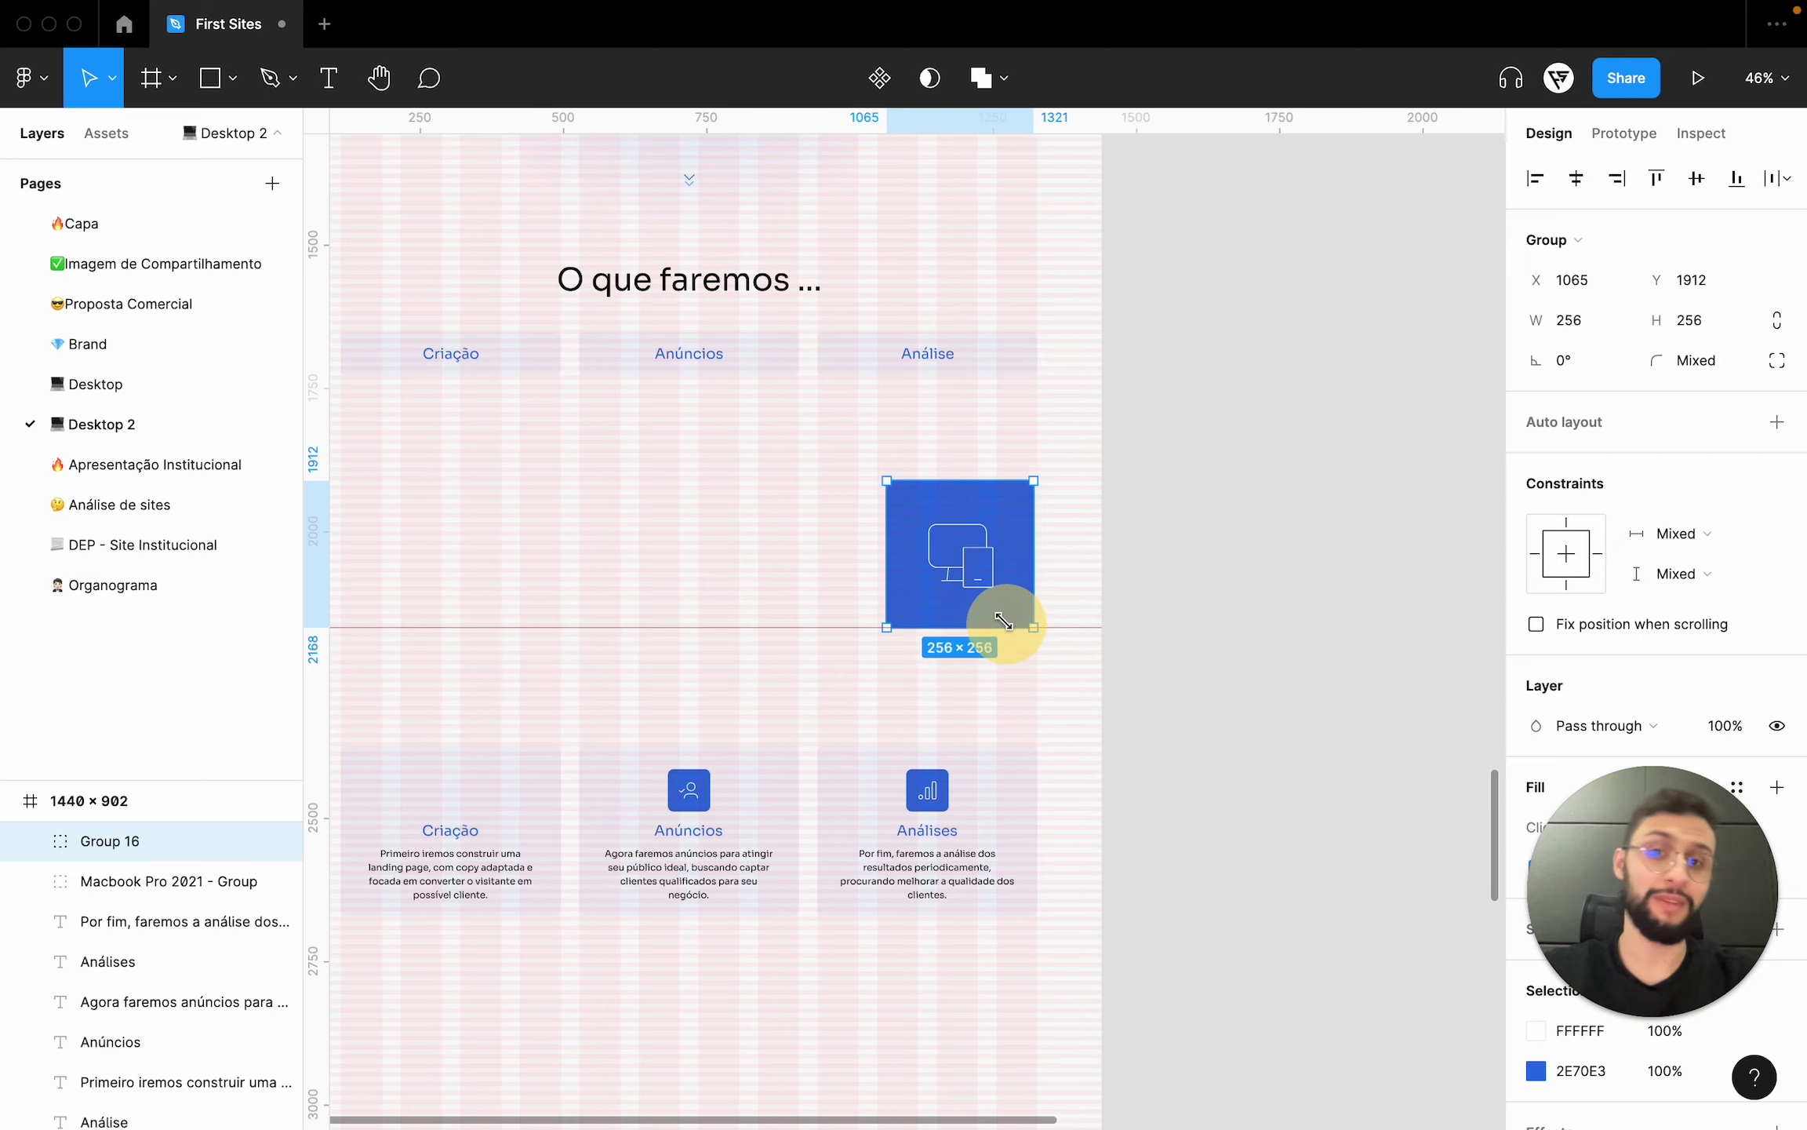
left_click_drag(887, 550, 781, 559)
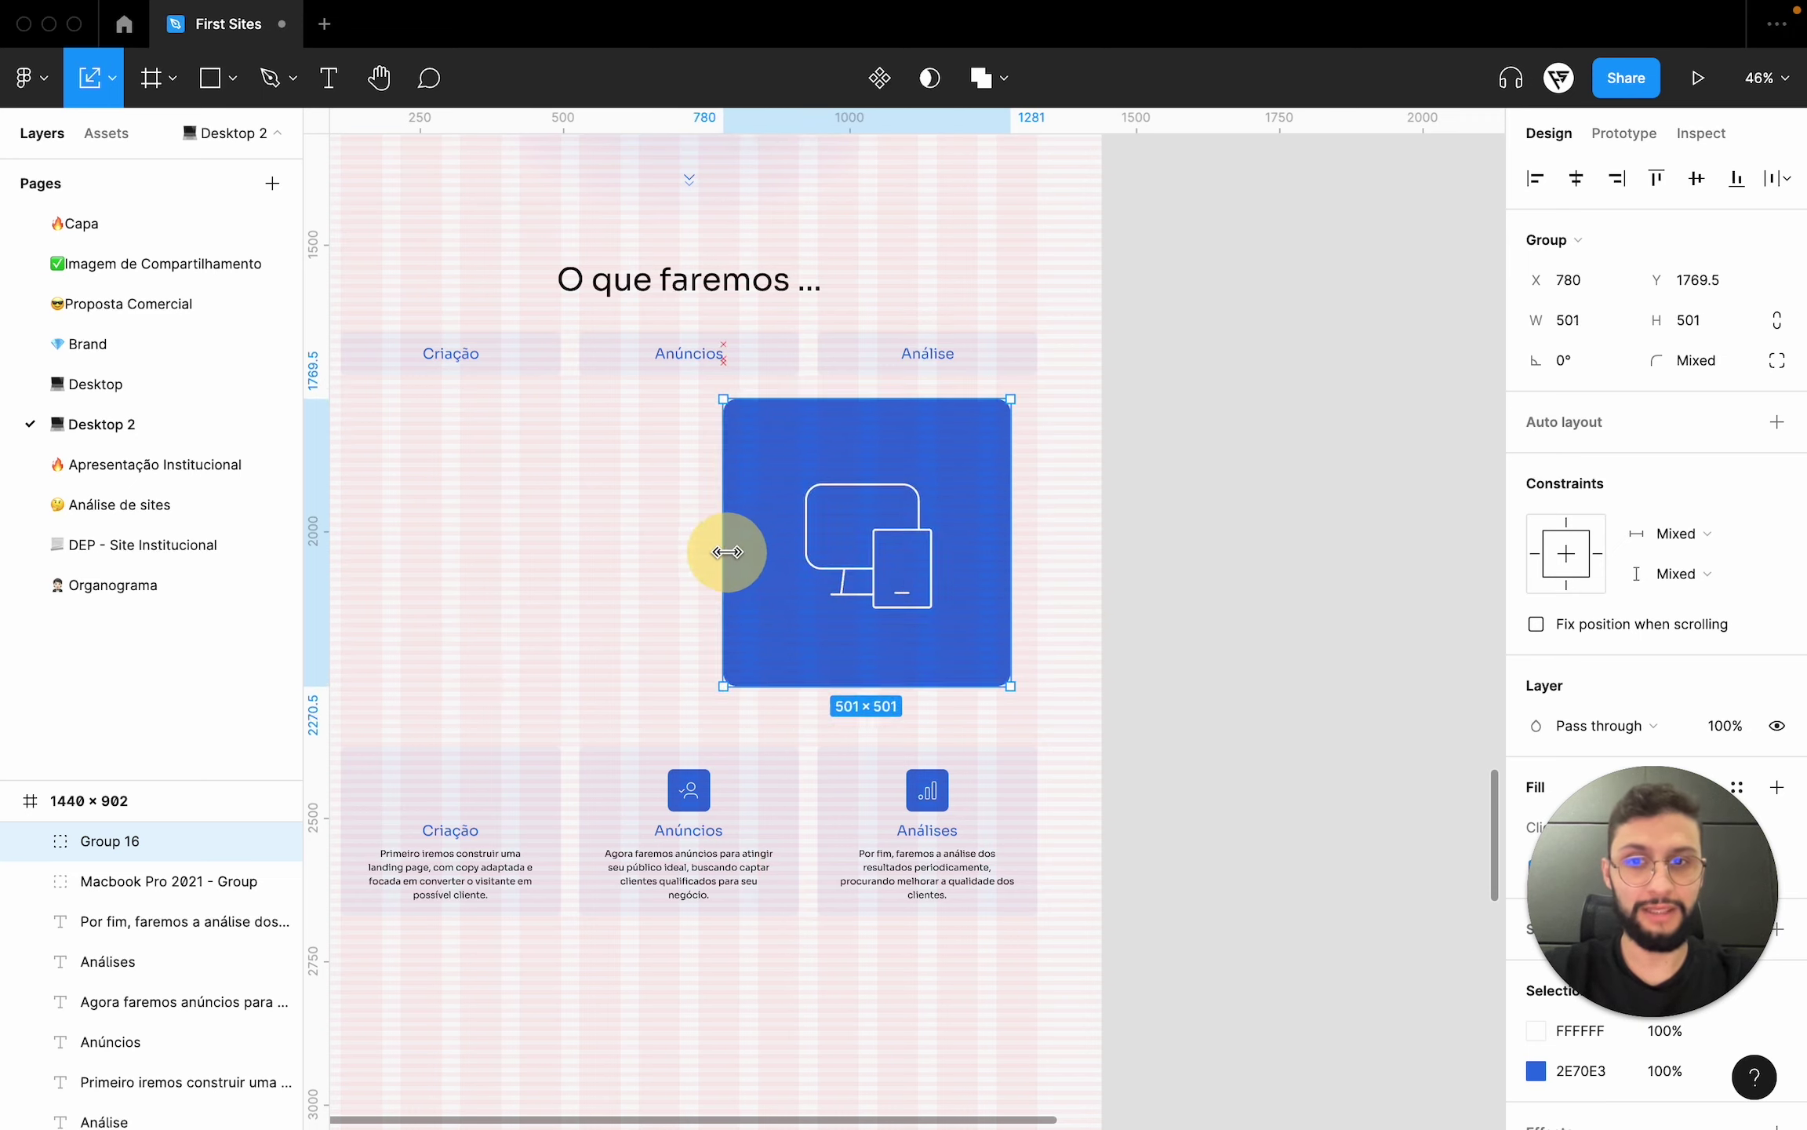
key("ctrl+z")
key("ctrl+z")
scroll(960, 576, "up", 5)
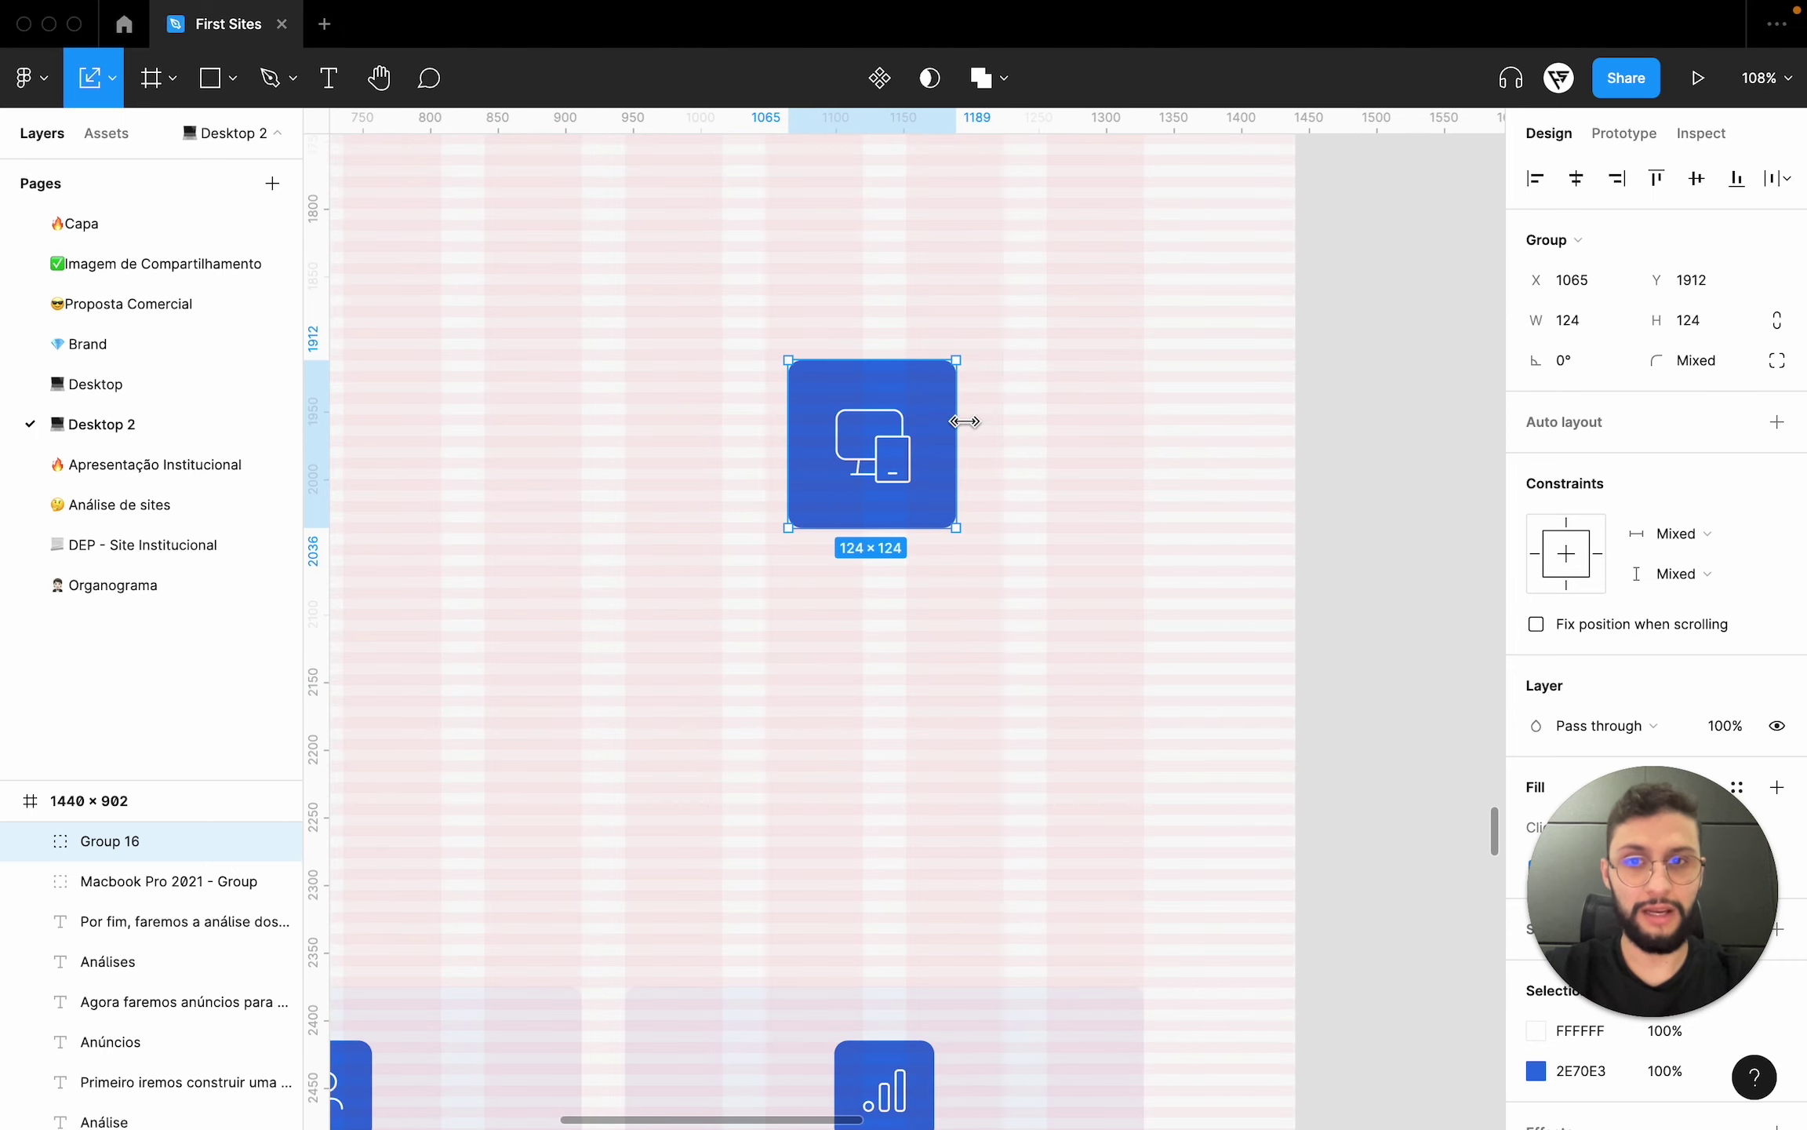
left_click_drag(964, 422, 1283, 416)
scroll(1283, 420, "down", 5)
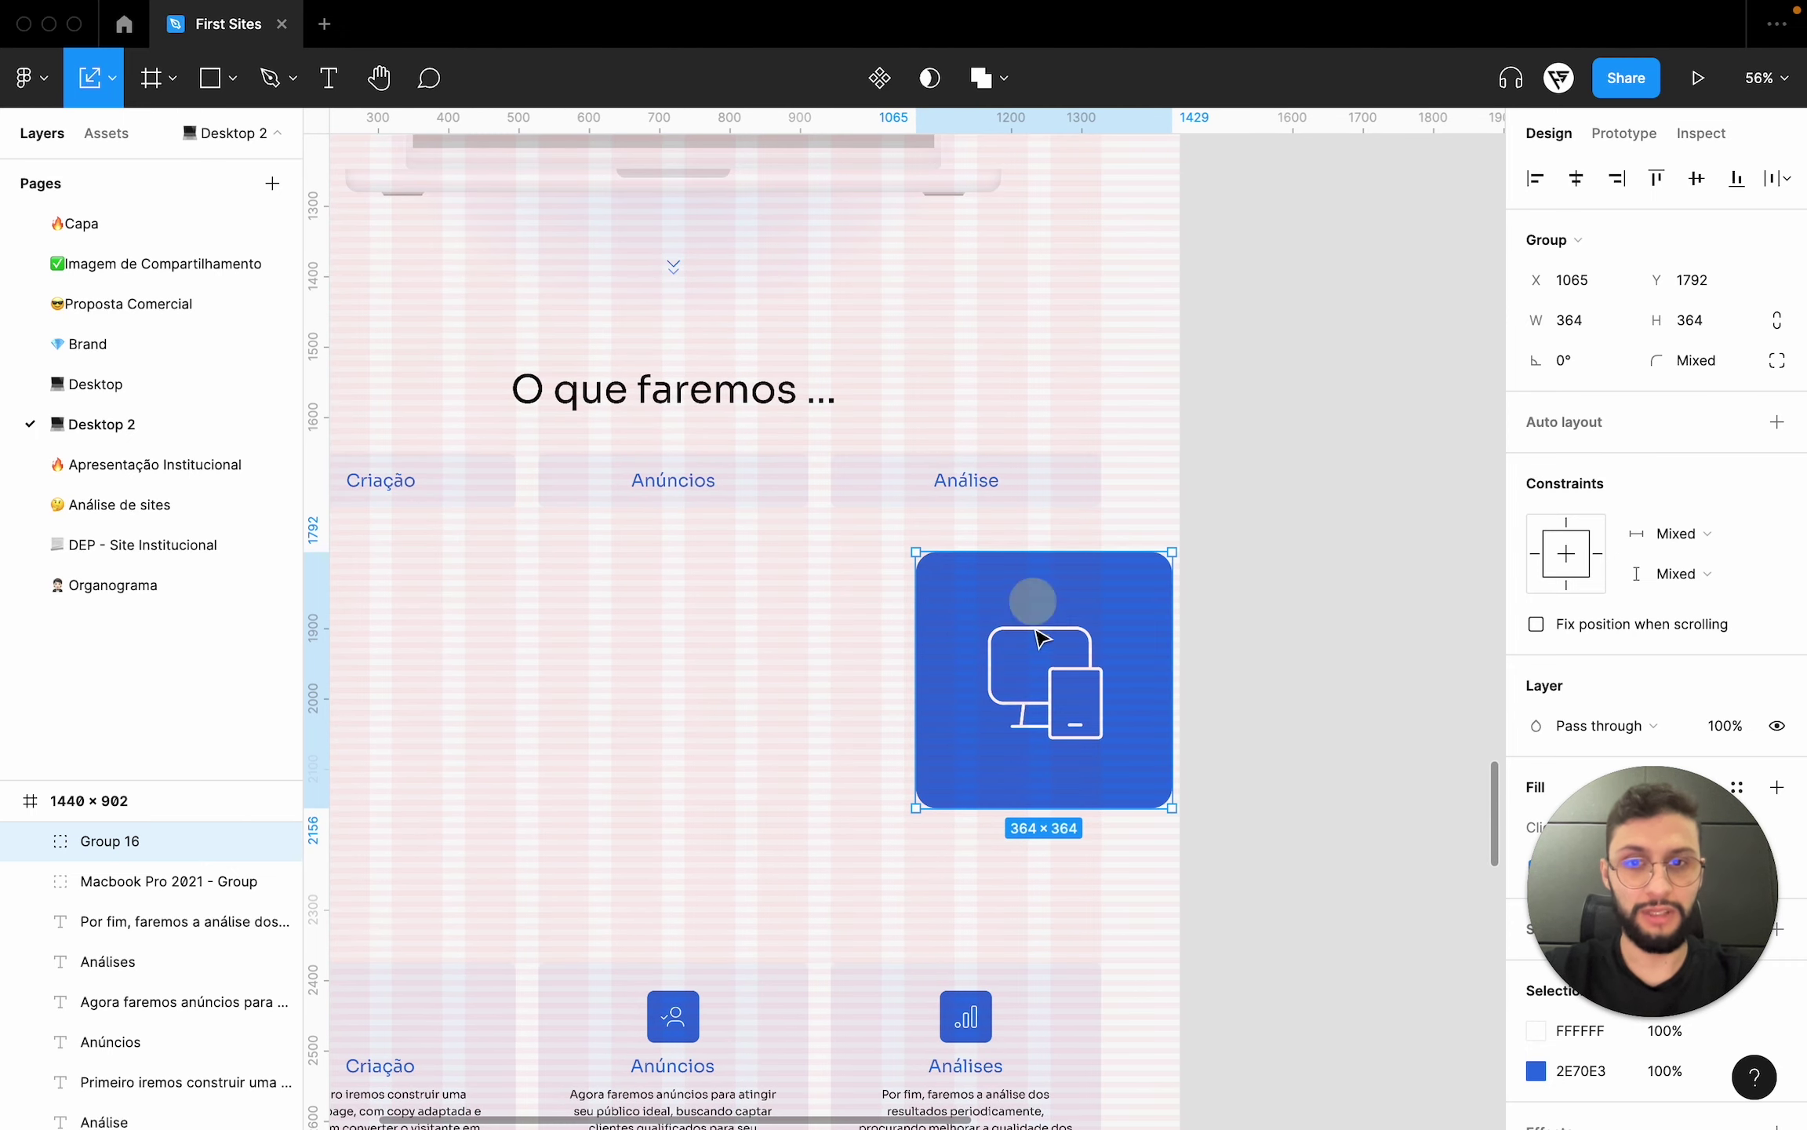
- Move the icon under the tabs and enlarge it to 592×592
mouse_move(1040, 637)
left_mouse_down()
mouse_move(973, 714)
mouse_move(984, 758)
left_mouse_up()
scroll(981, 755, "down", 5)
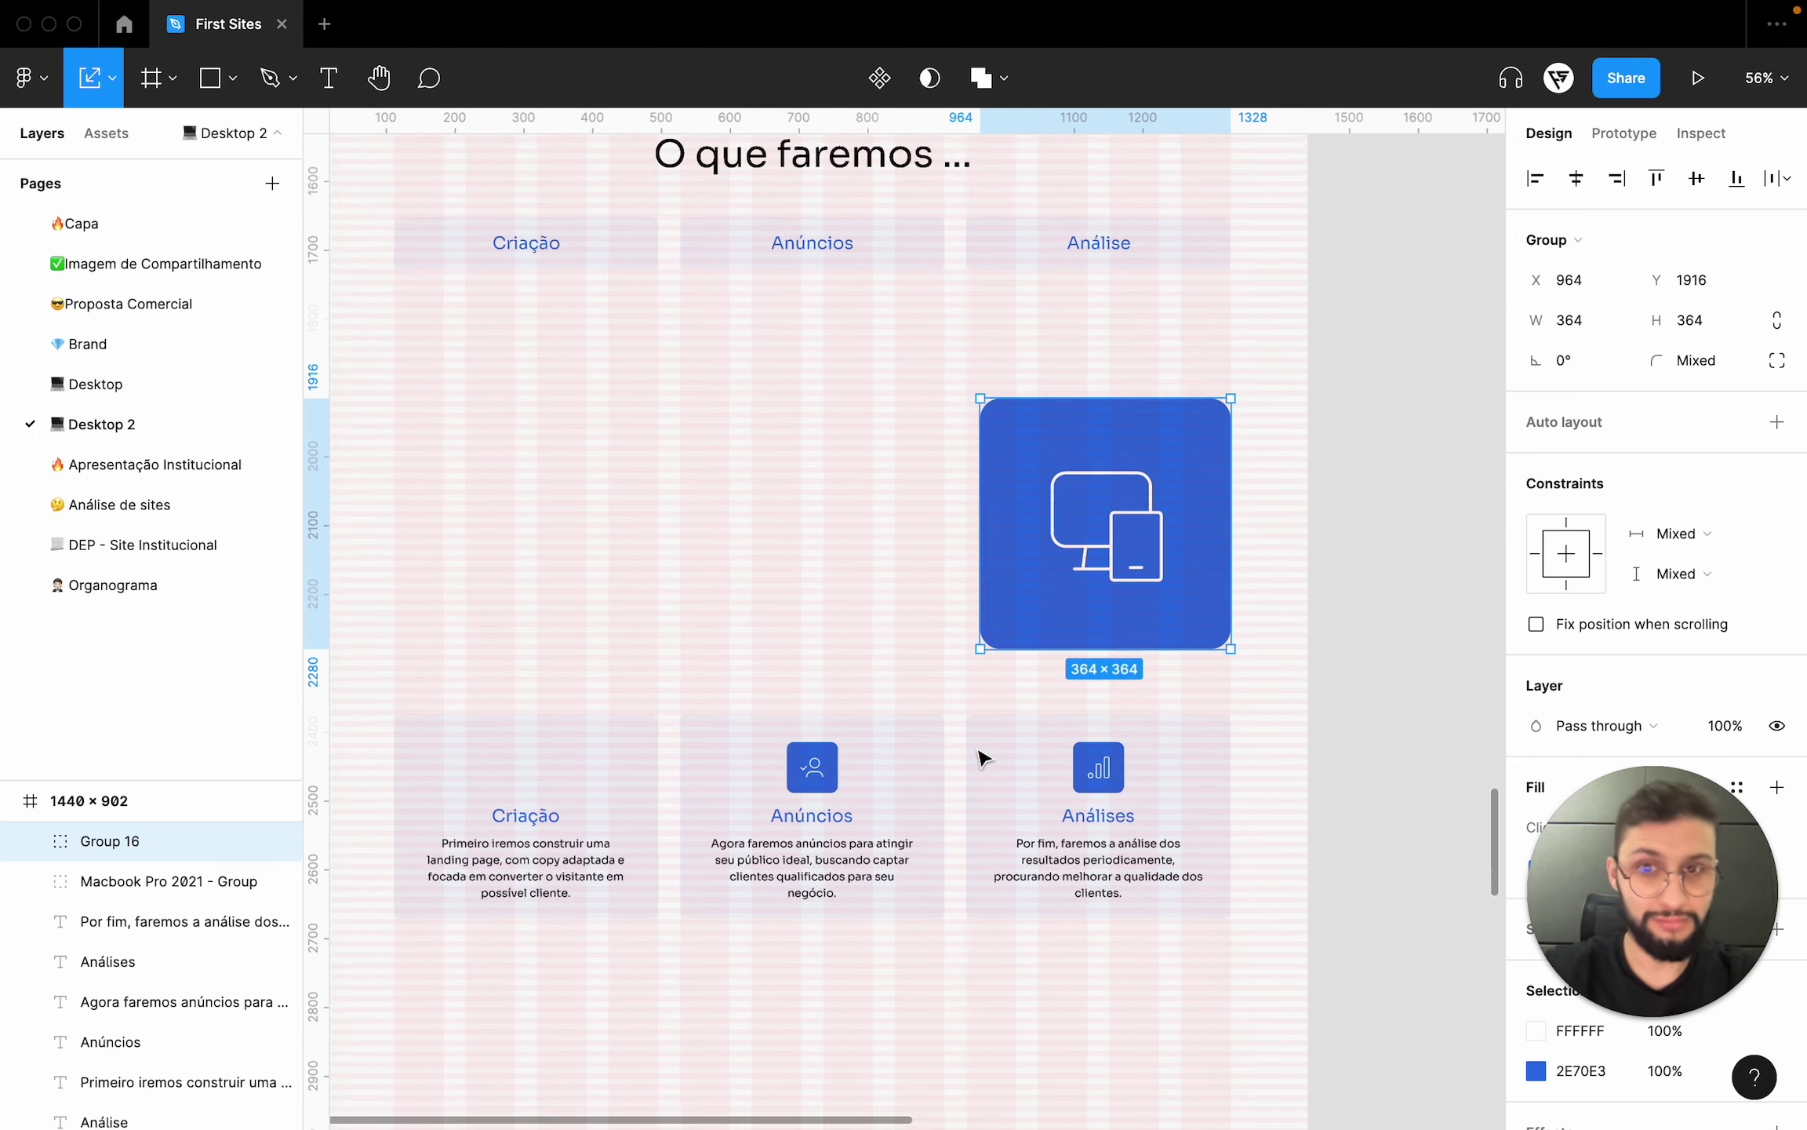
scroll(1098, 639, "left", 3)
left_click_drag(1106, 576, 954, 557)
scroll(954, 557, "down", 1)
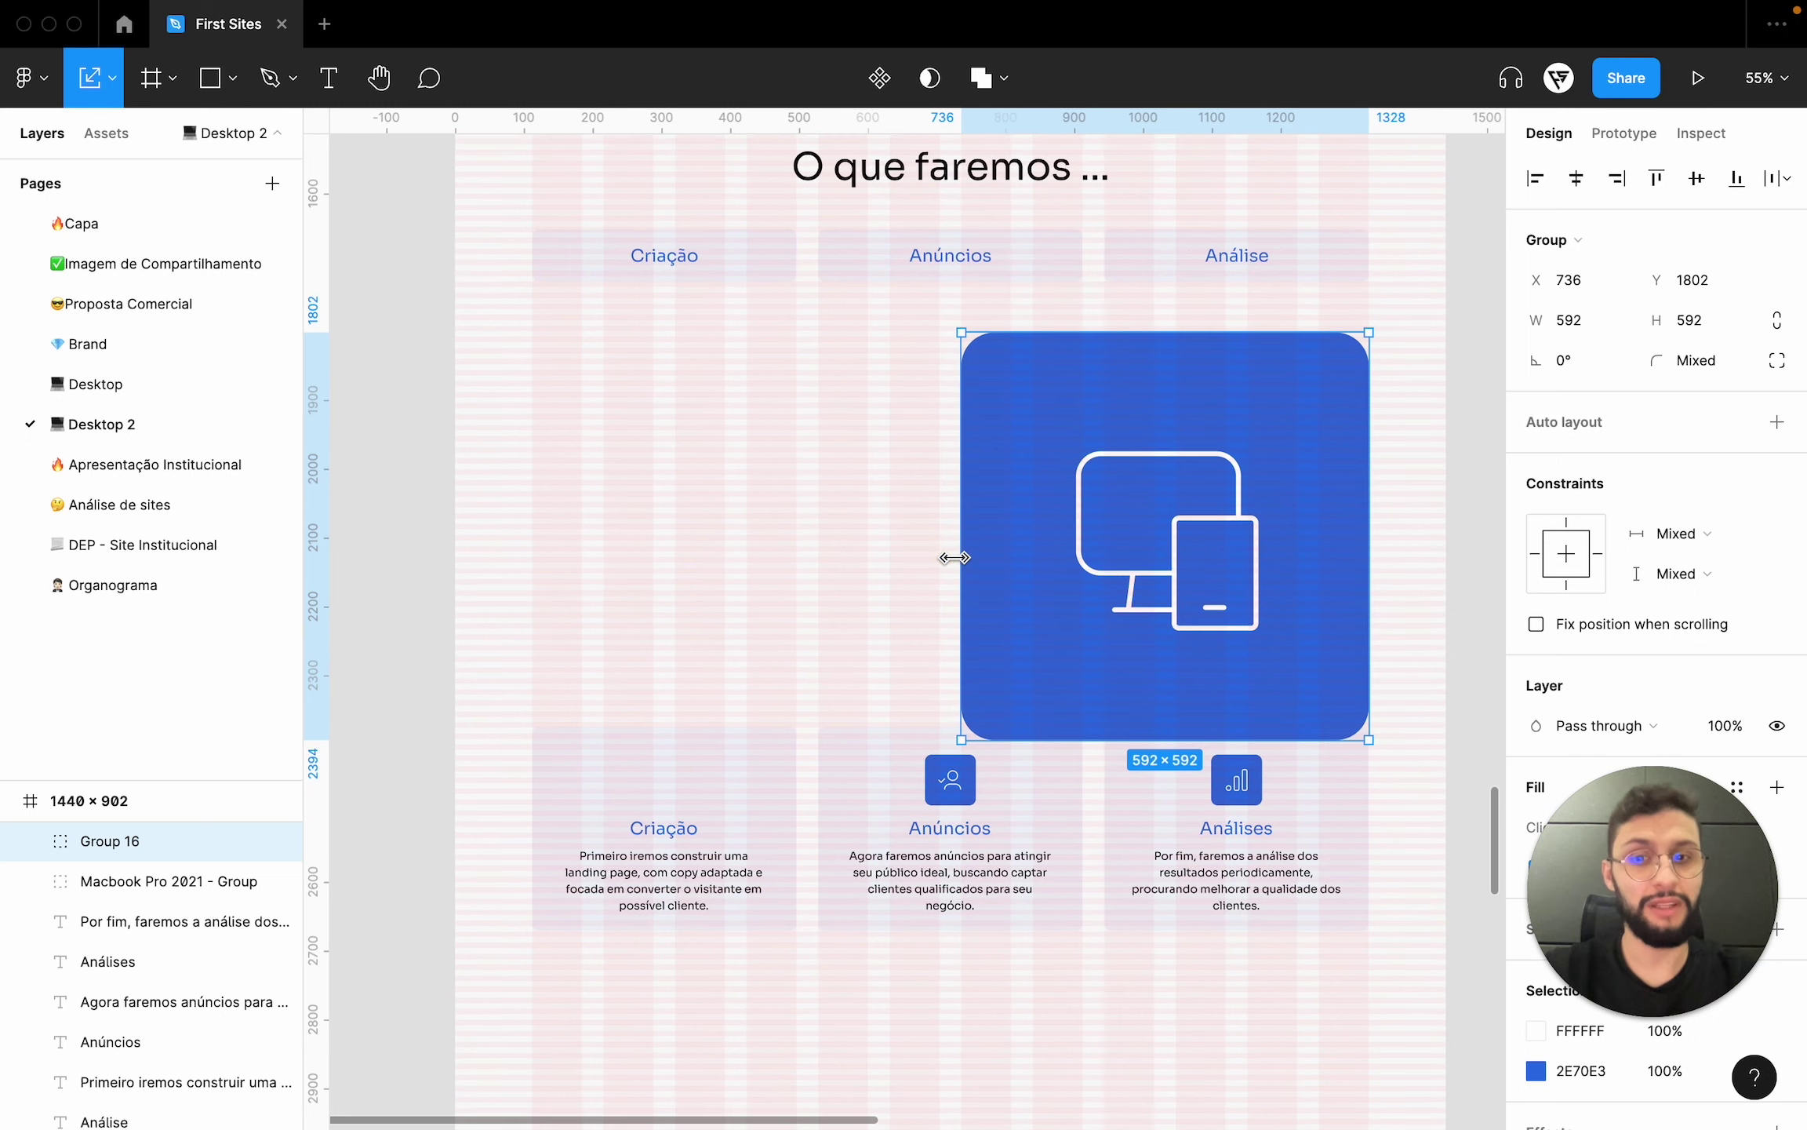
- Group and lower the Anúncios and Análises cards; move the Criação description up
mouse_move(948, 1021)
left_mouse_down()
mouse_move(1249, 794)
mouse_move(1206, 947)
left_mouse_up()
key("ctrl+g")
left_click_drag(665, 887, 657, 520)
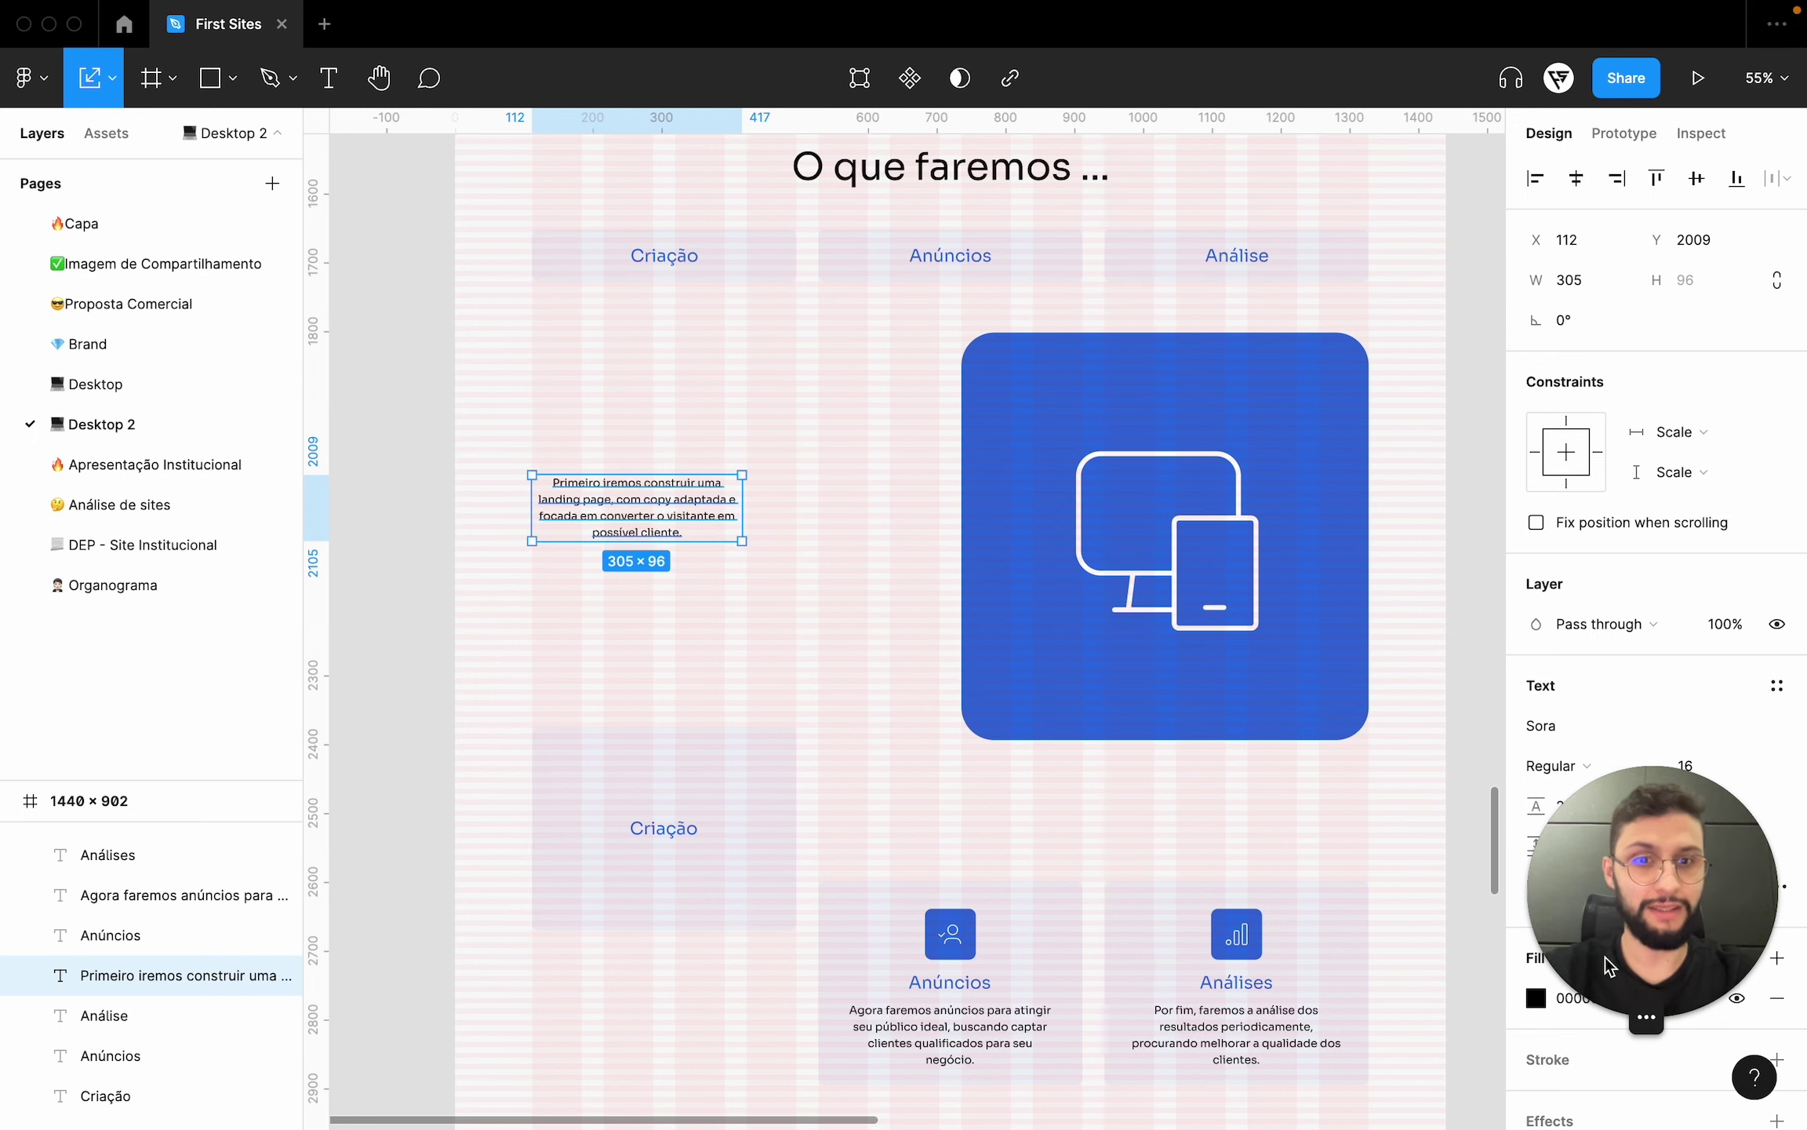
- Left-align the description text and widen its box to 488 px
left_click_drag(1606, 965, 1606, 657)
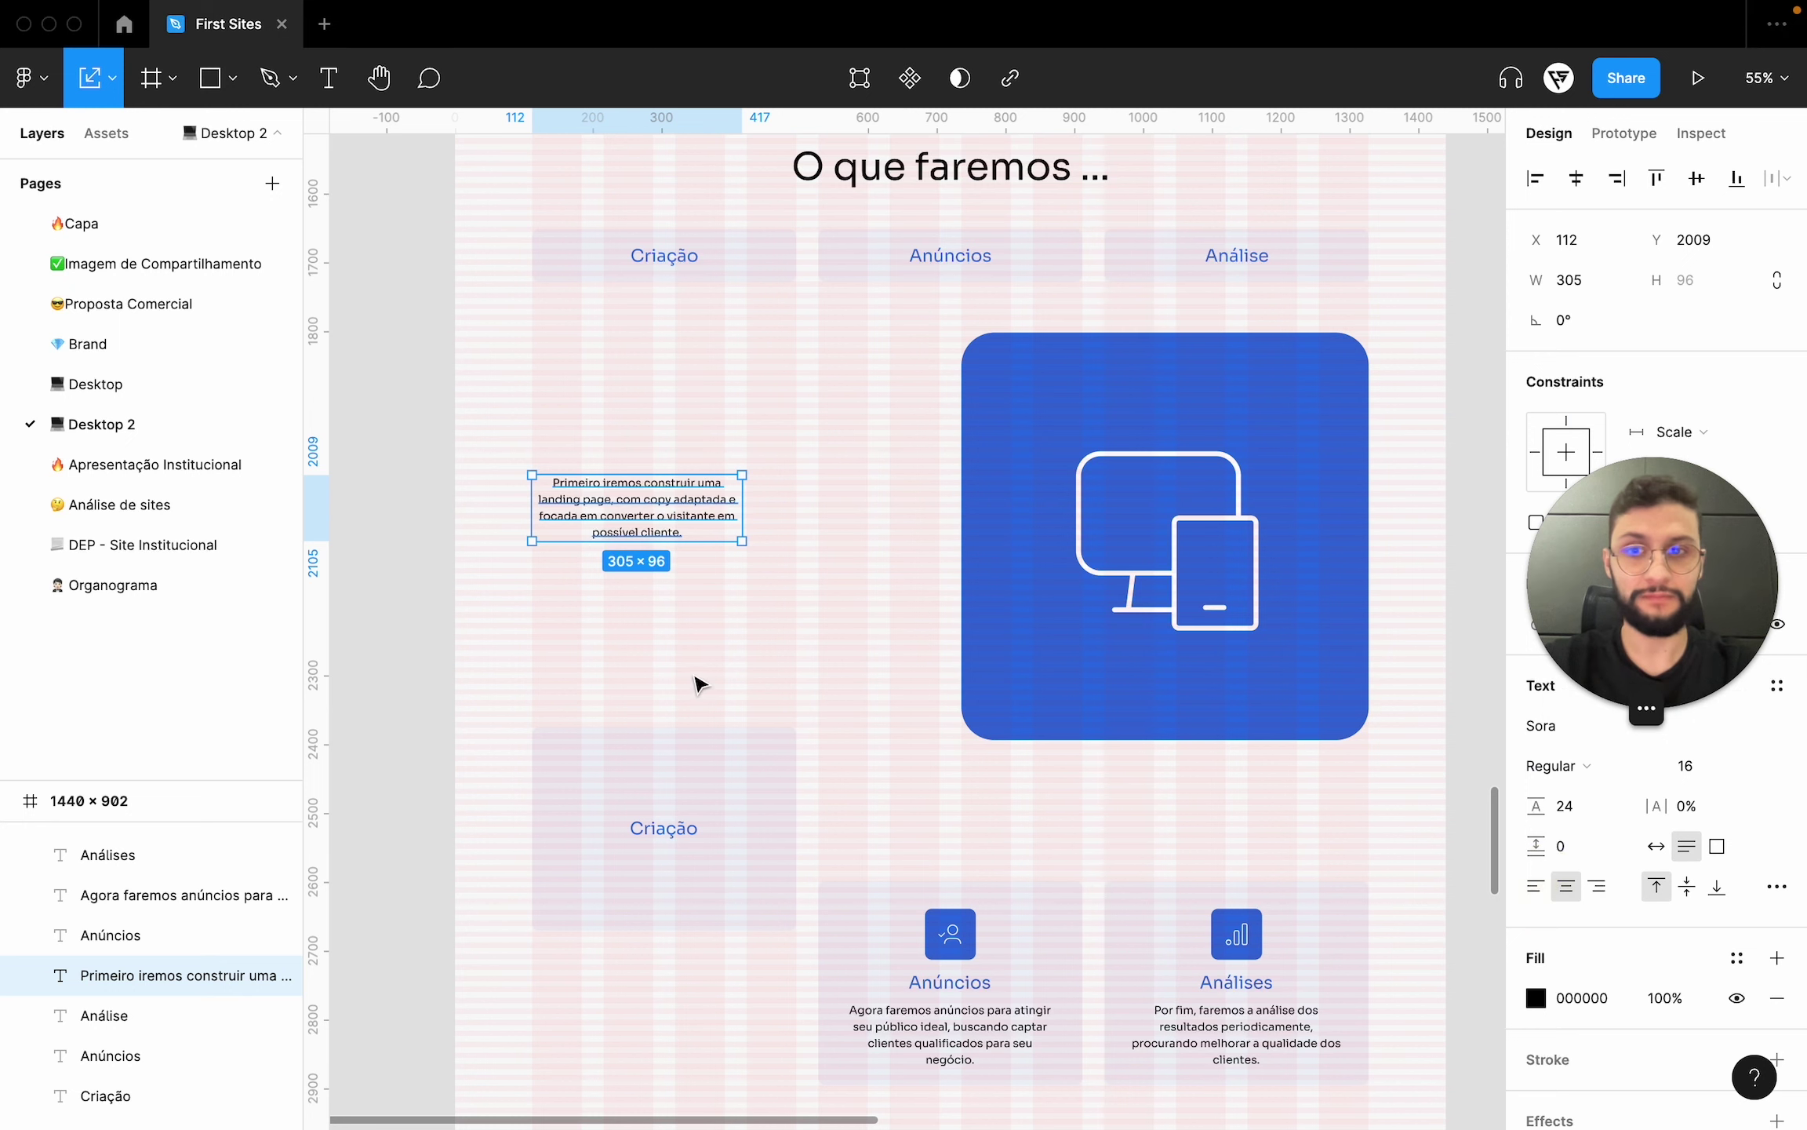
left_click(753, 761)
left_click(714, 518)
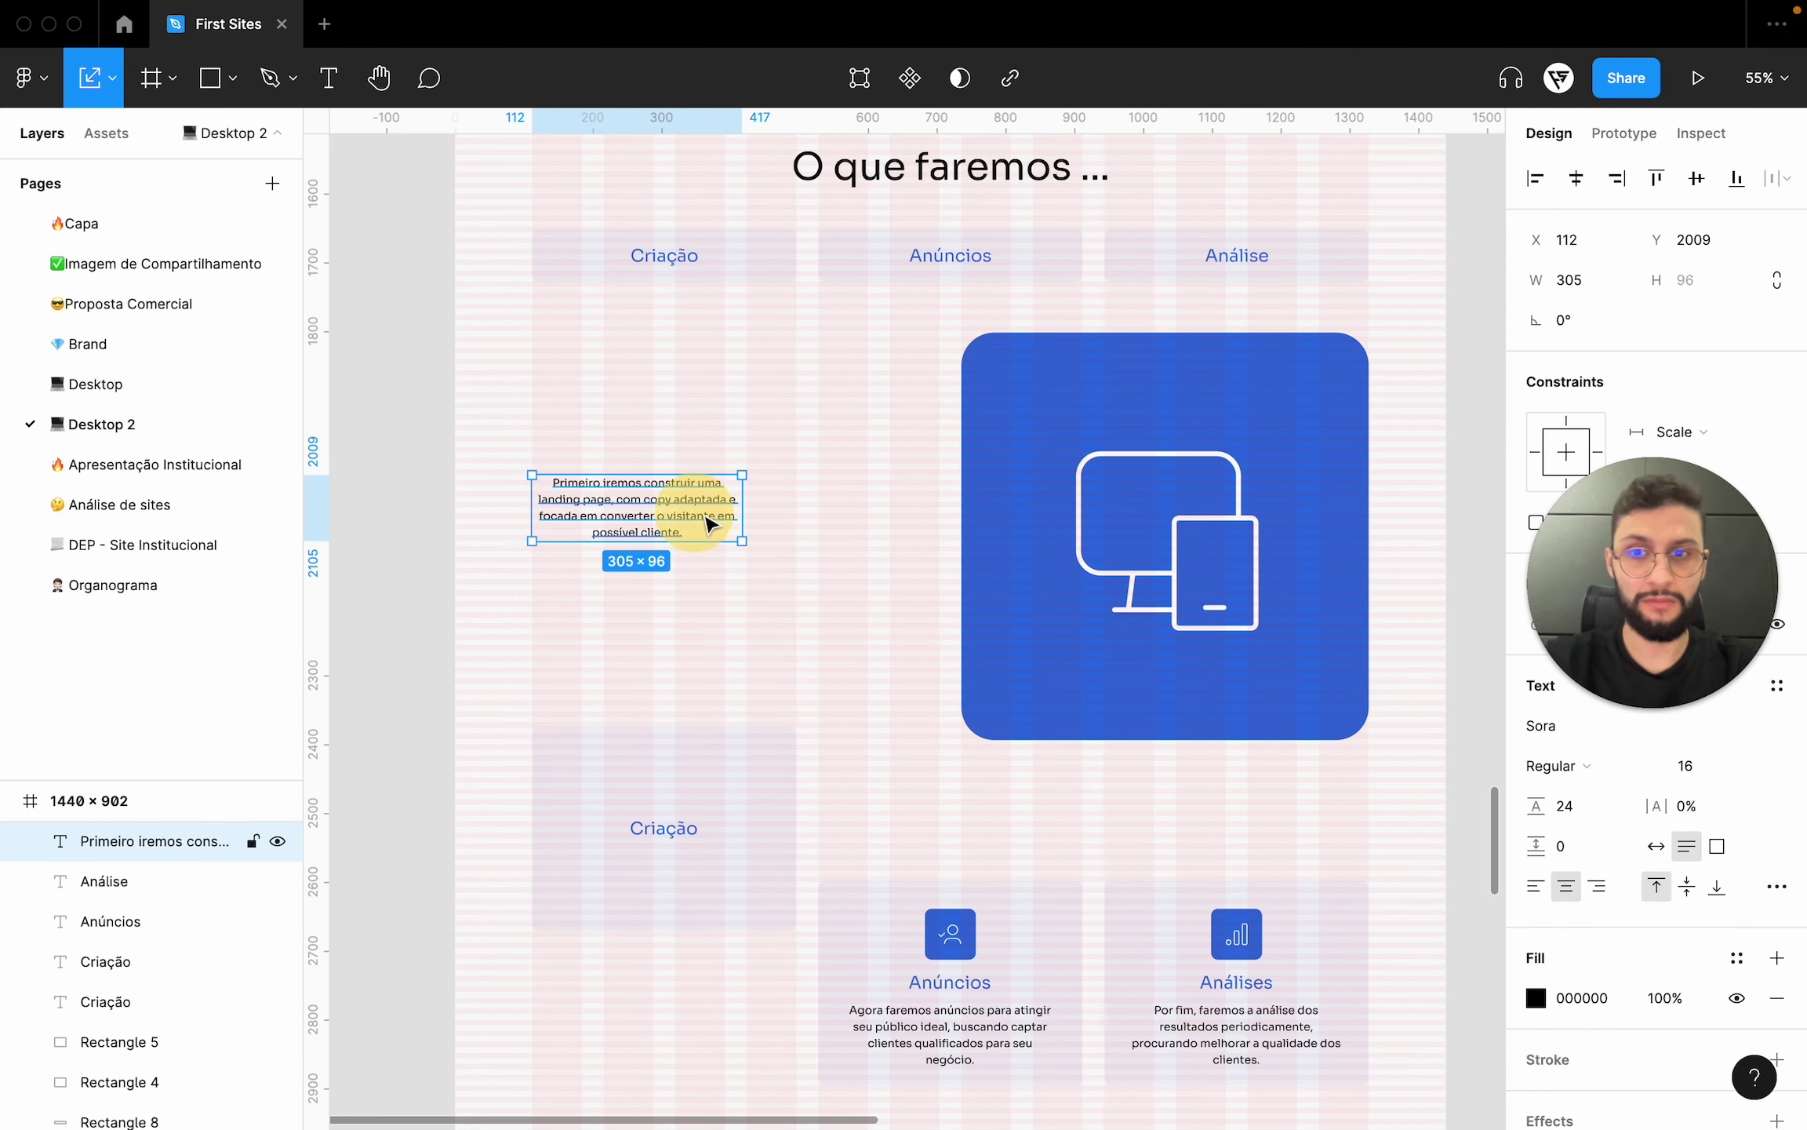
left_click(1535, 887)
left_click_drag(737, 507, 867, 510)
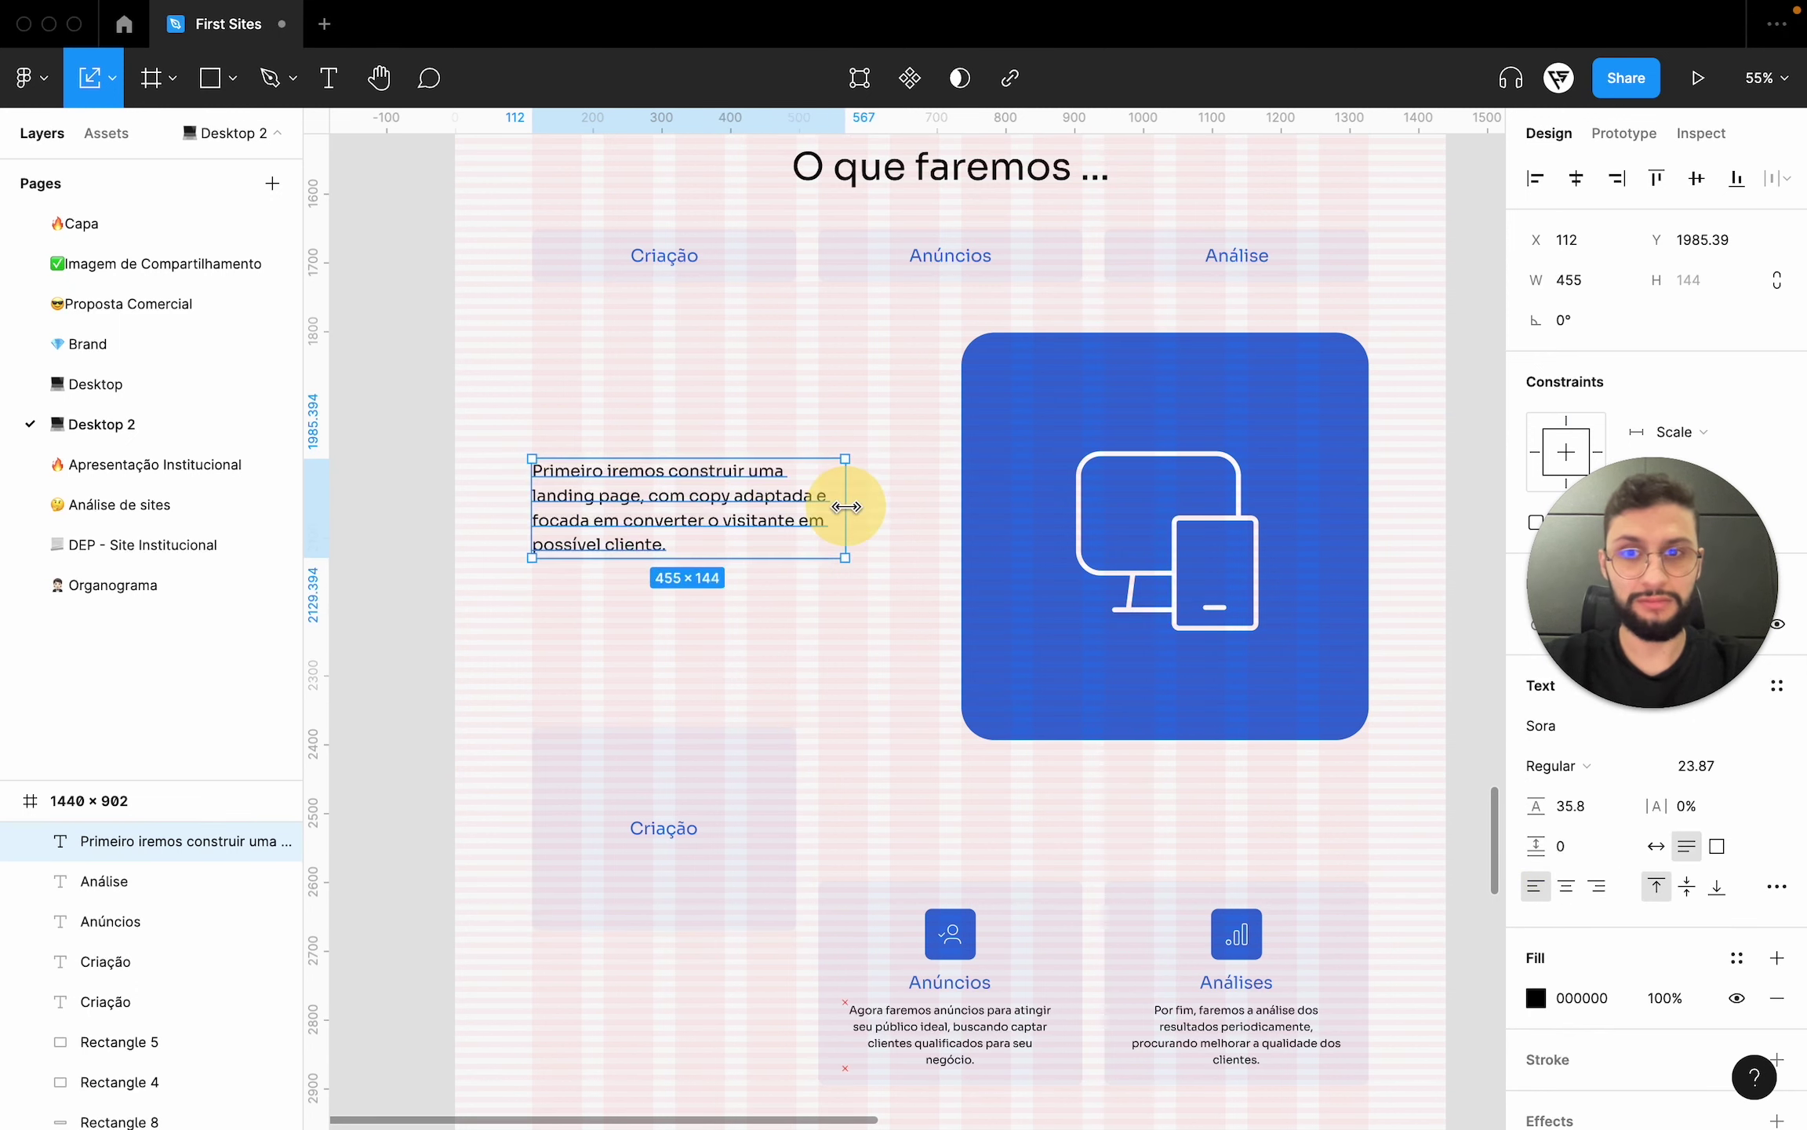
key("ctrl+z")
left_click_drag(738, 510, 852, 502)
key("ctrl+z")
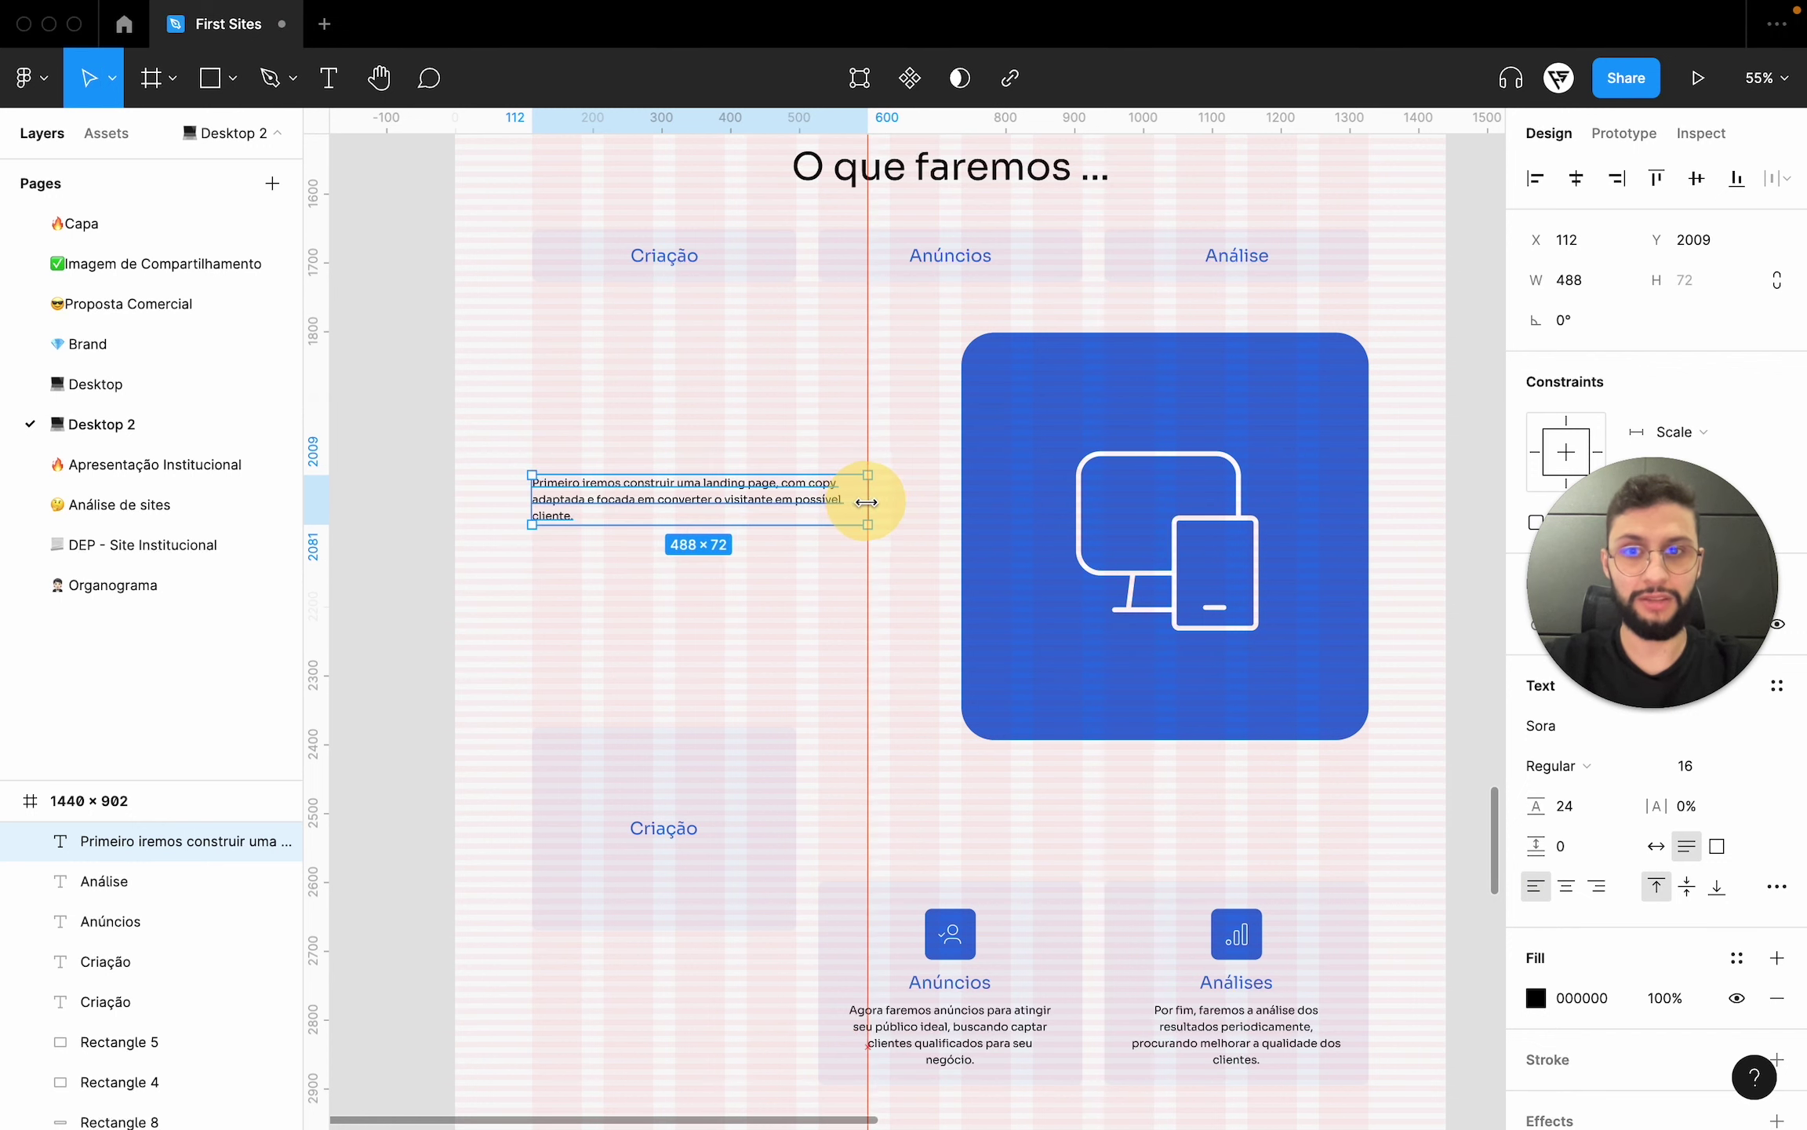
- Fill the description with Lorem ipsum text split into two paragraphs
right_click(782, 496)
mouse_move(904, 931)
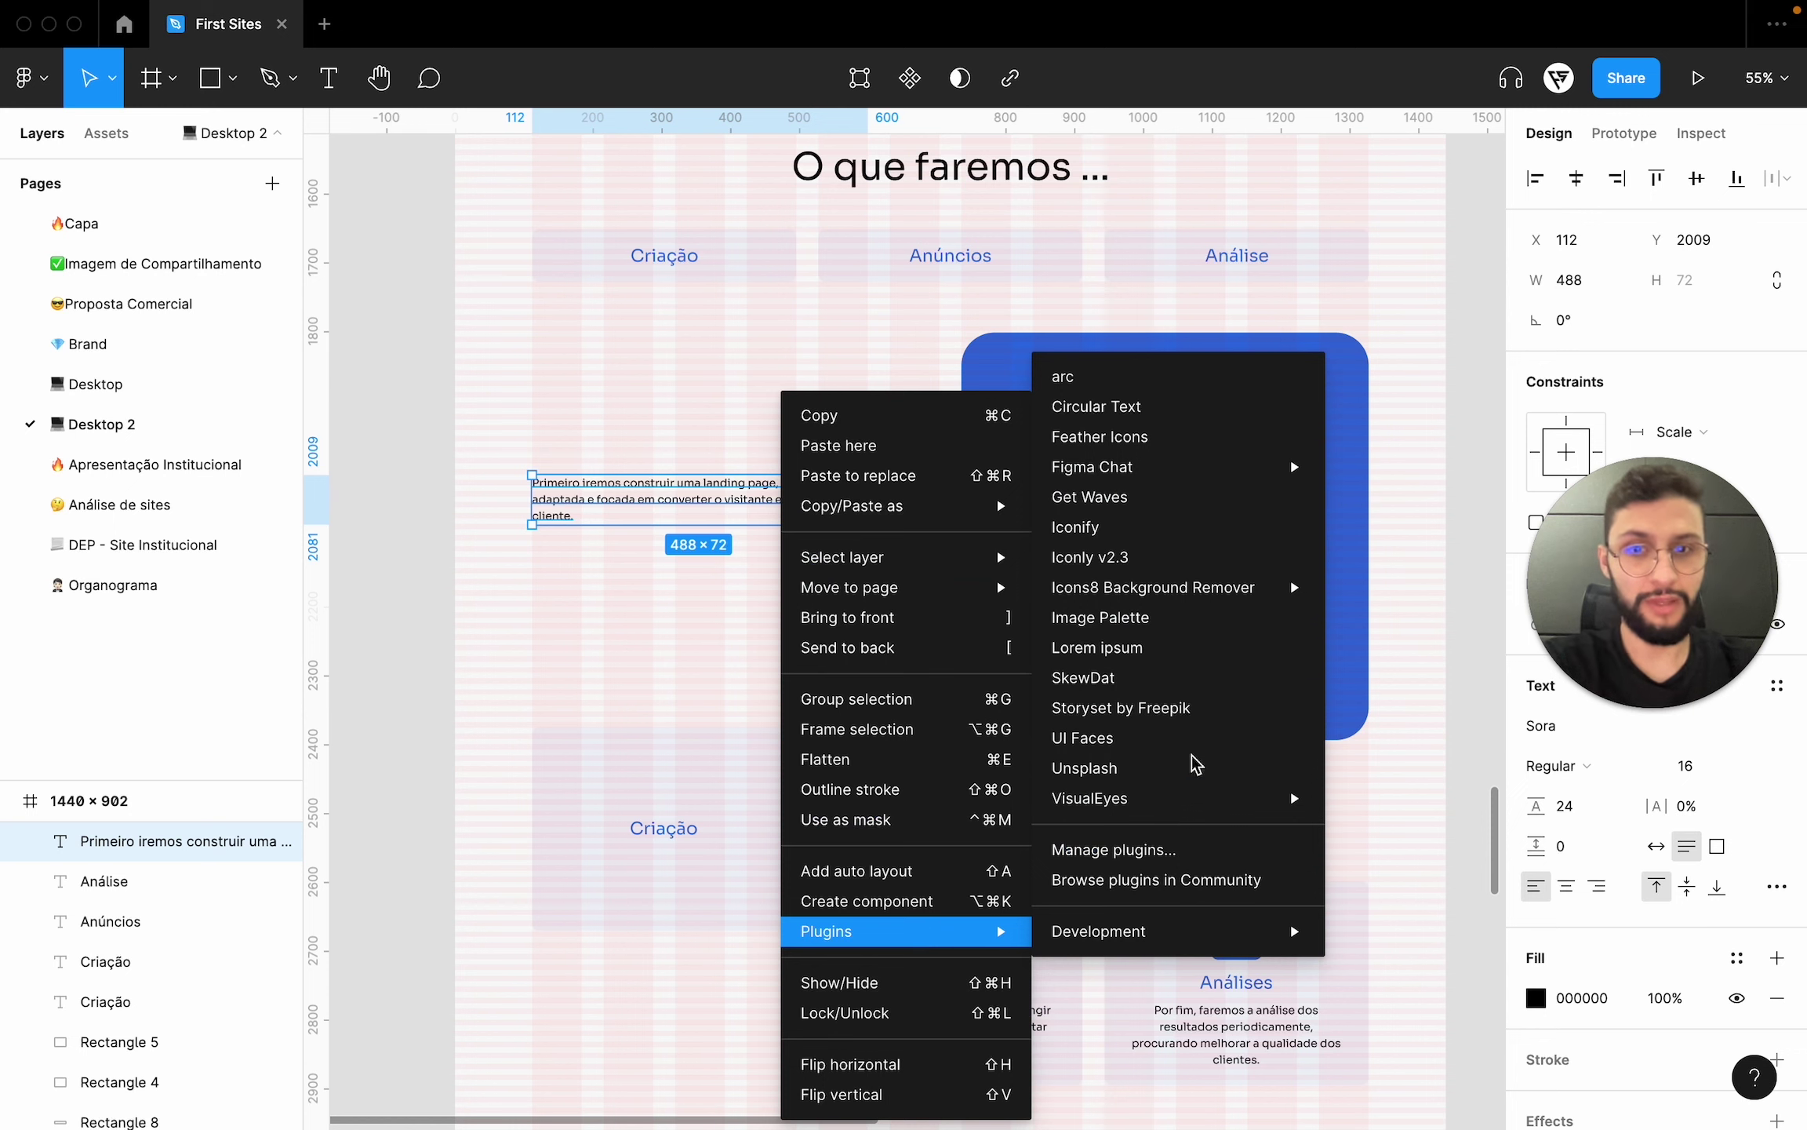
left_click(1135, 666)
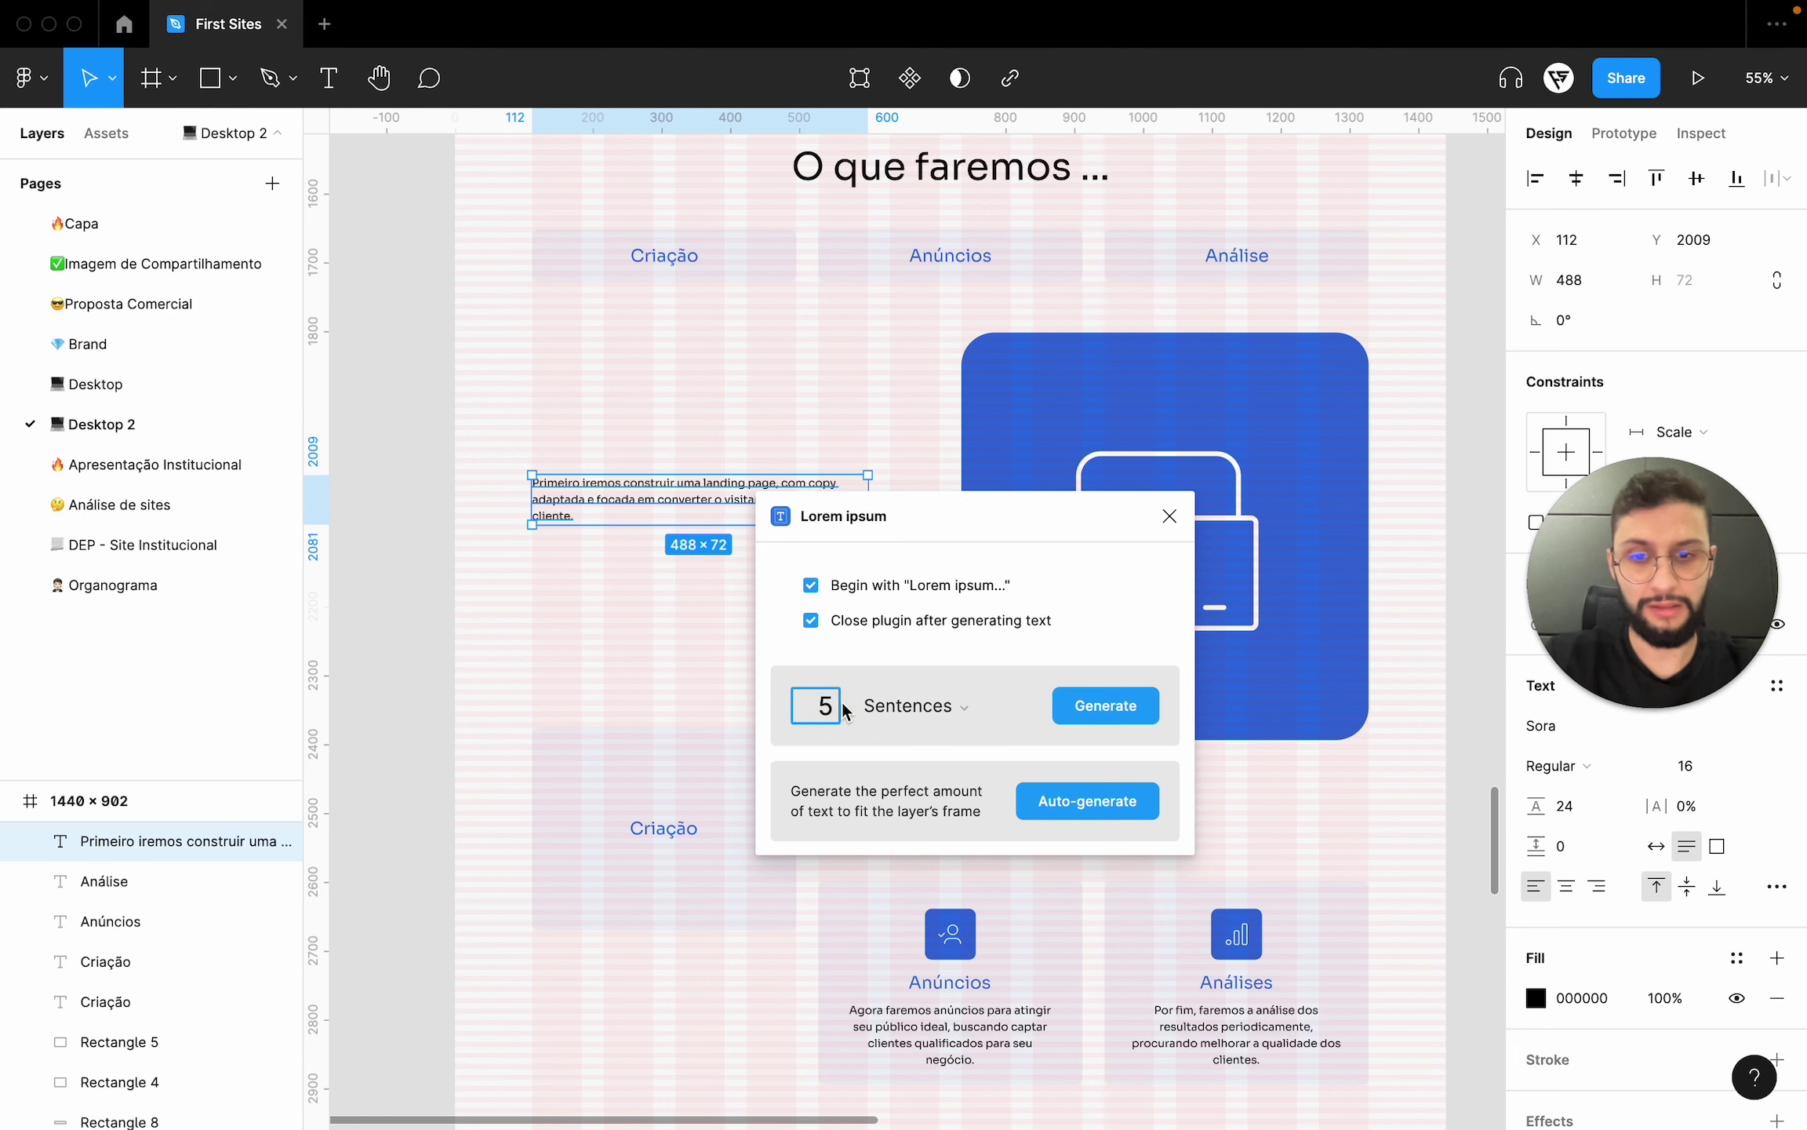
left_click(1137, 716)
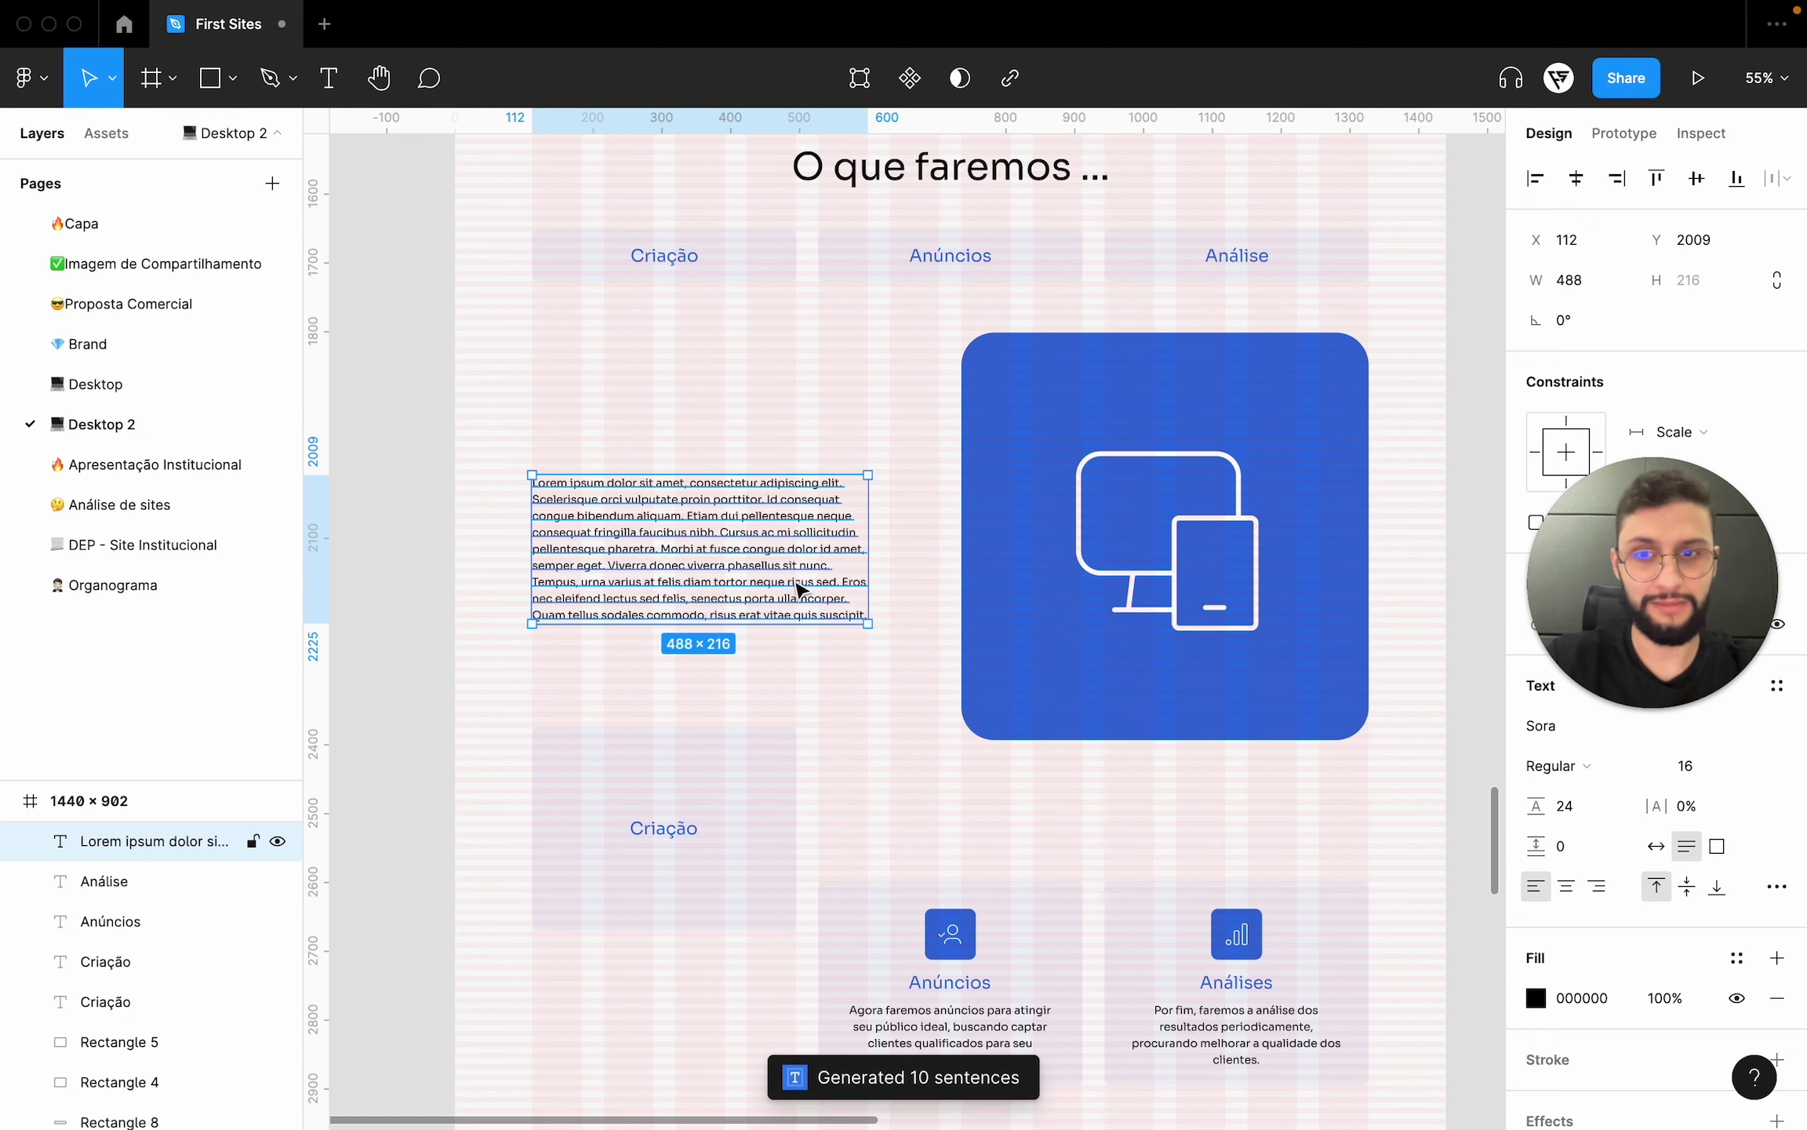
double_click(819, 554)
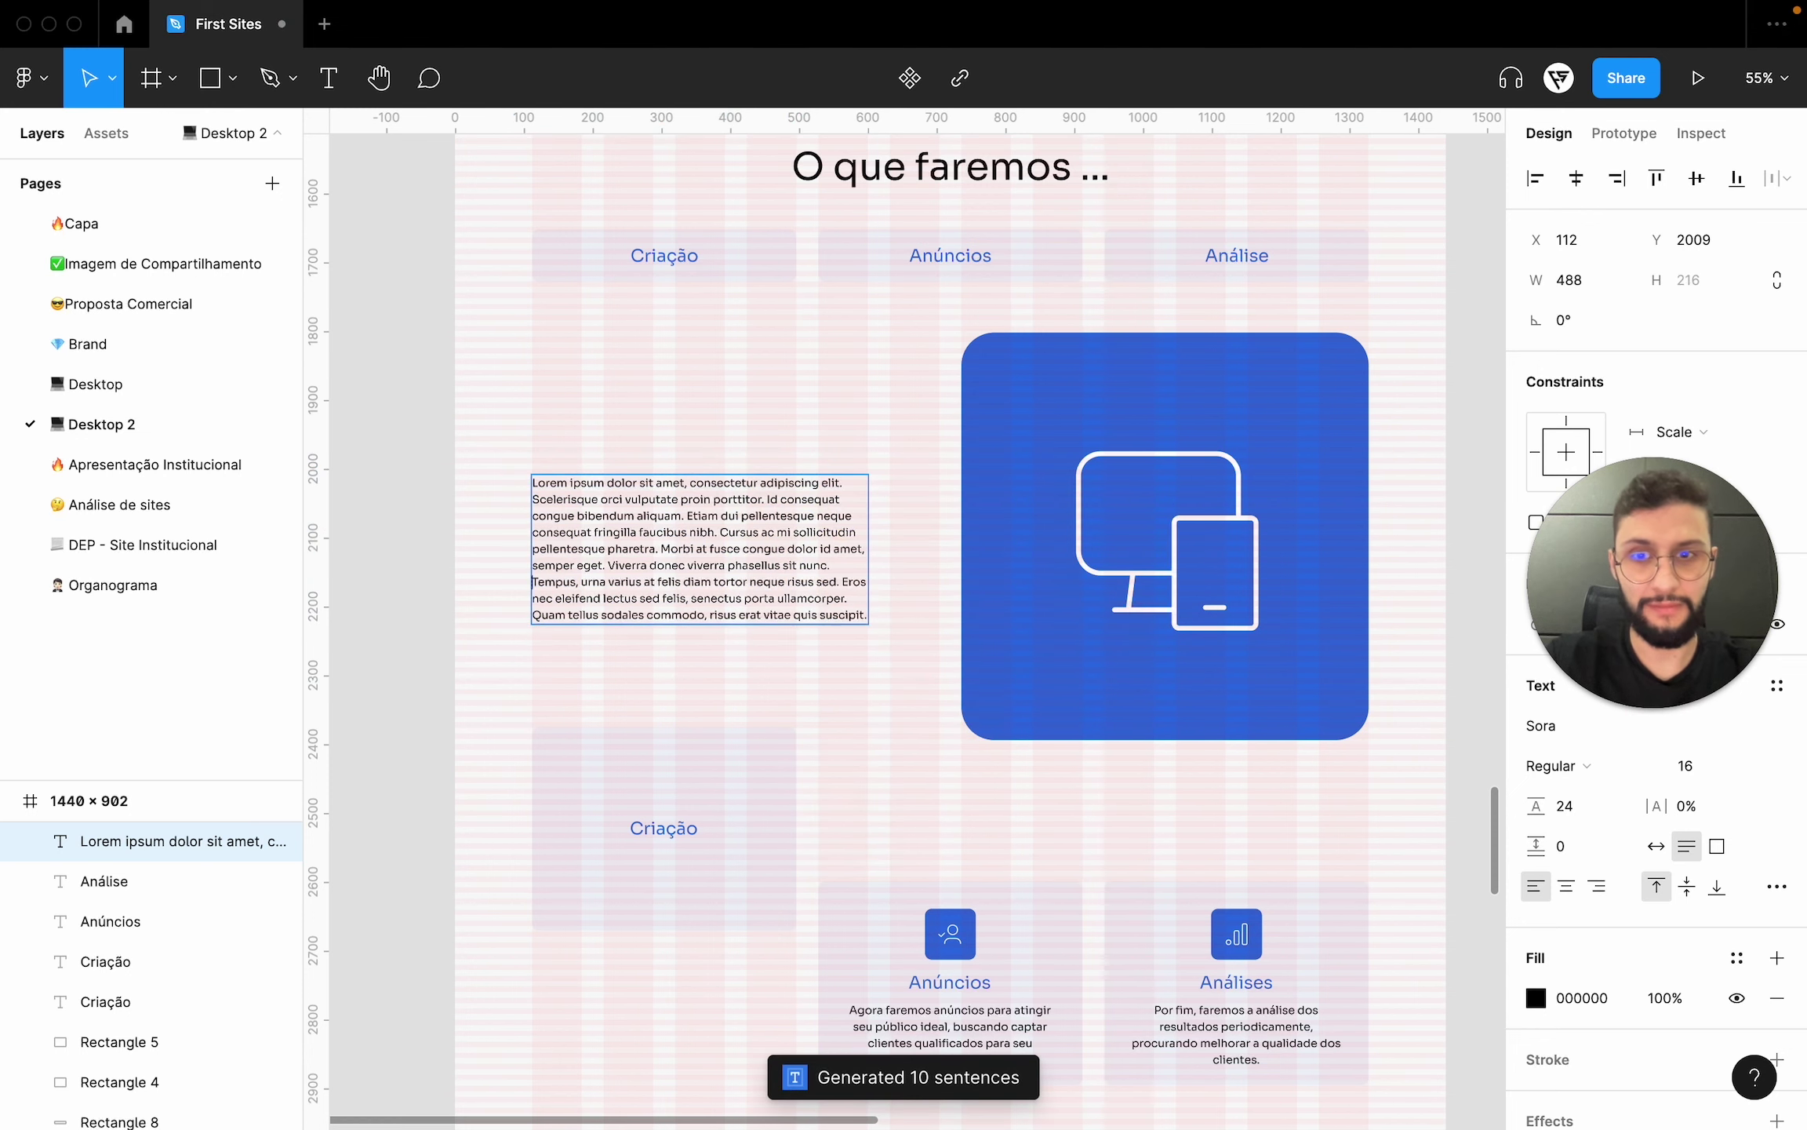
key("Return")
key("Return")
left_click(634, 716)
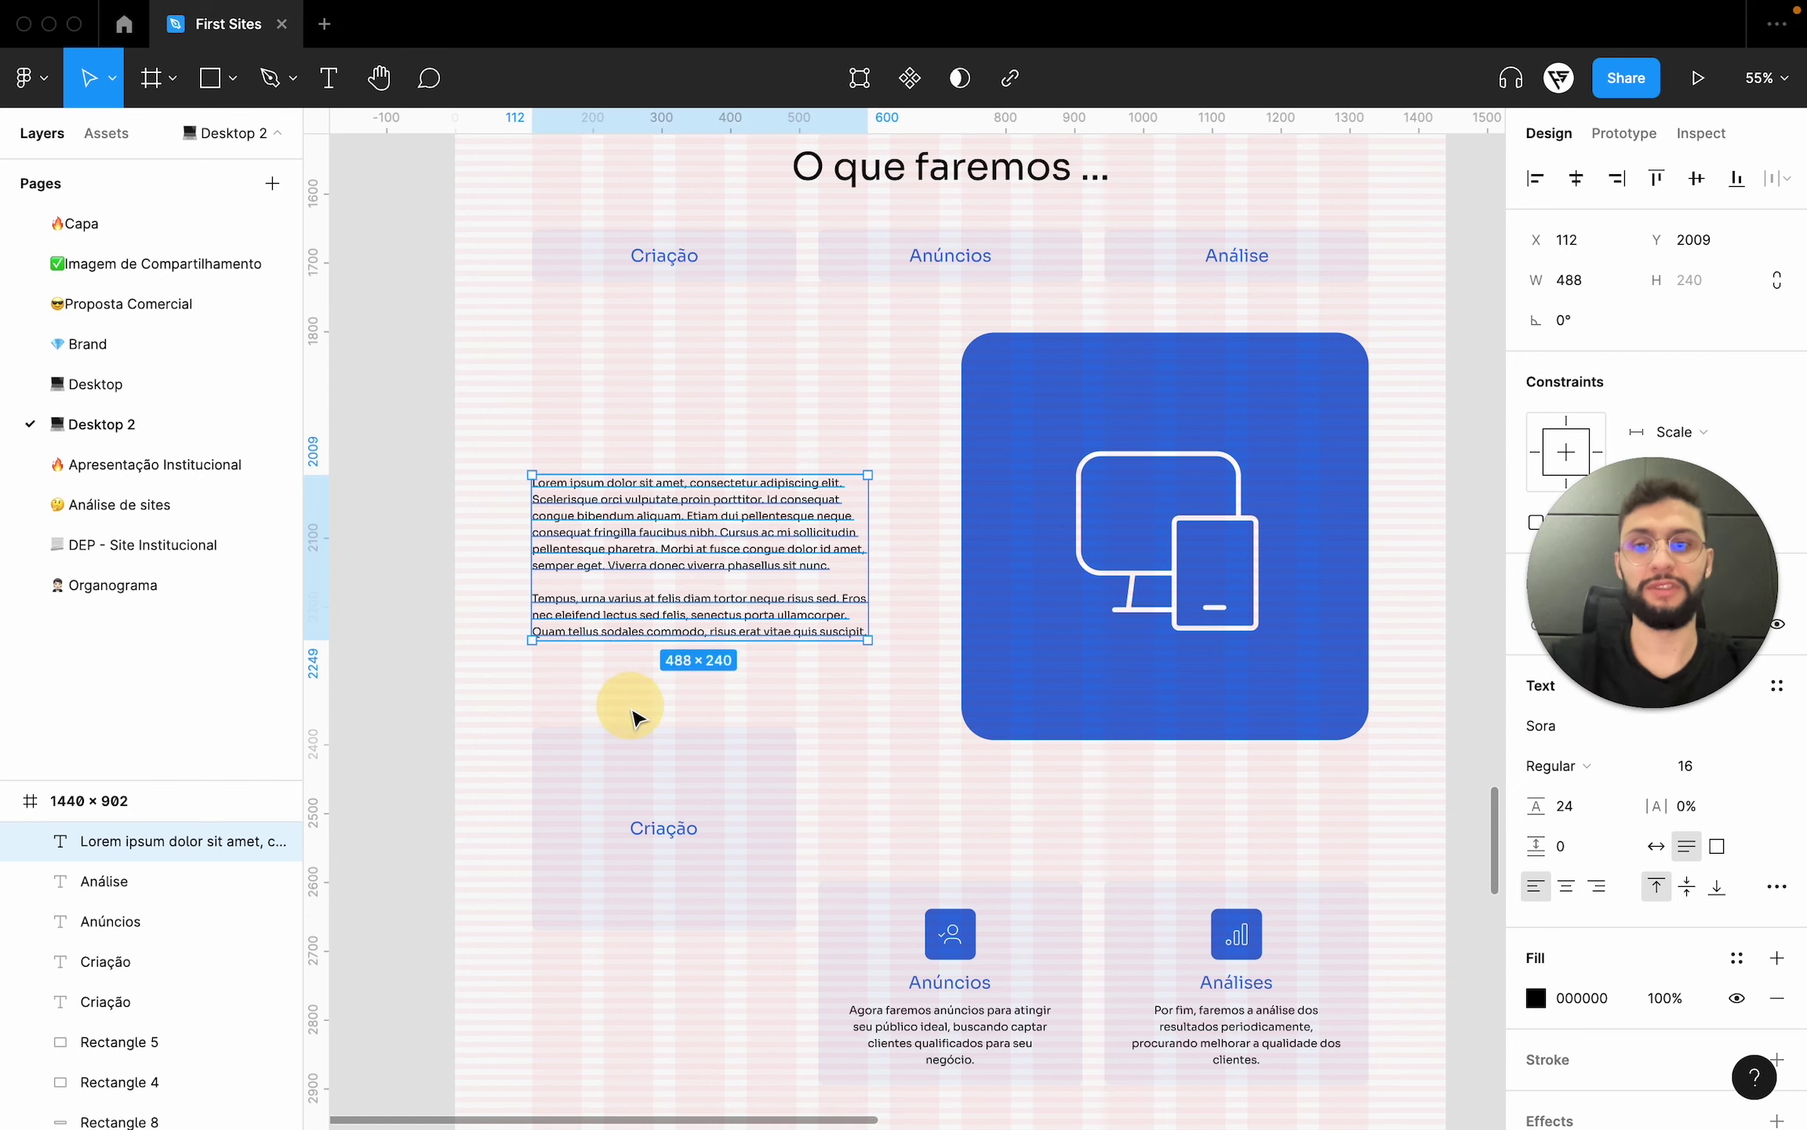
- Place Criação above the placeholder text at bold 45, group them, and centre them on the icon box
left_click_drag(694, 833, 566, 434)
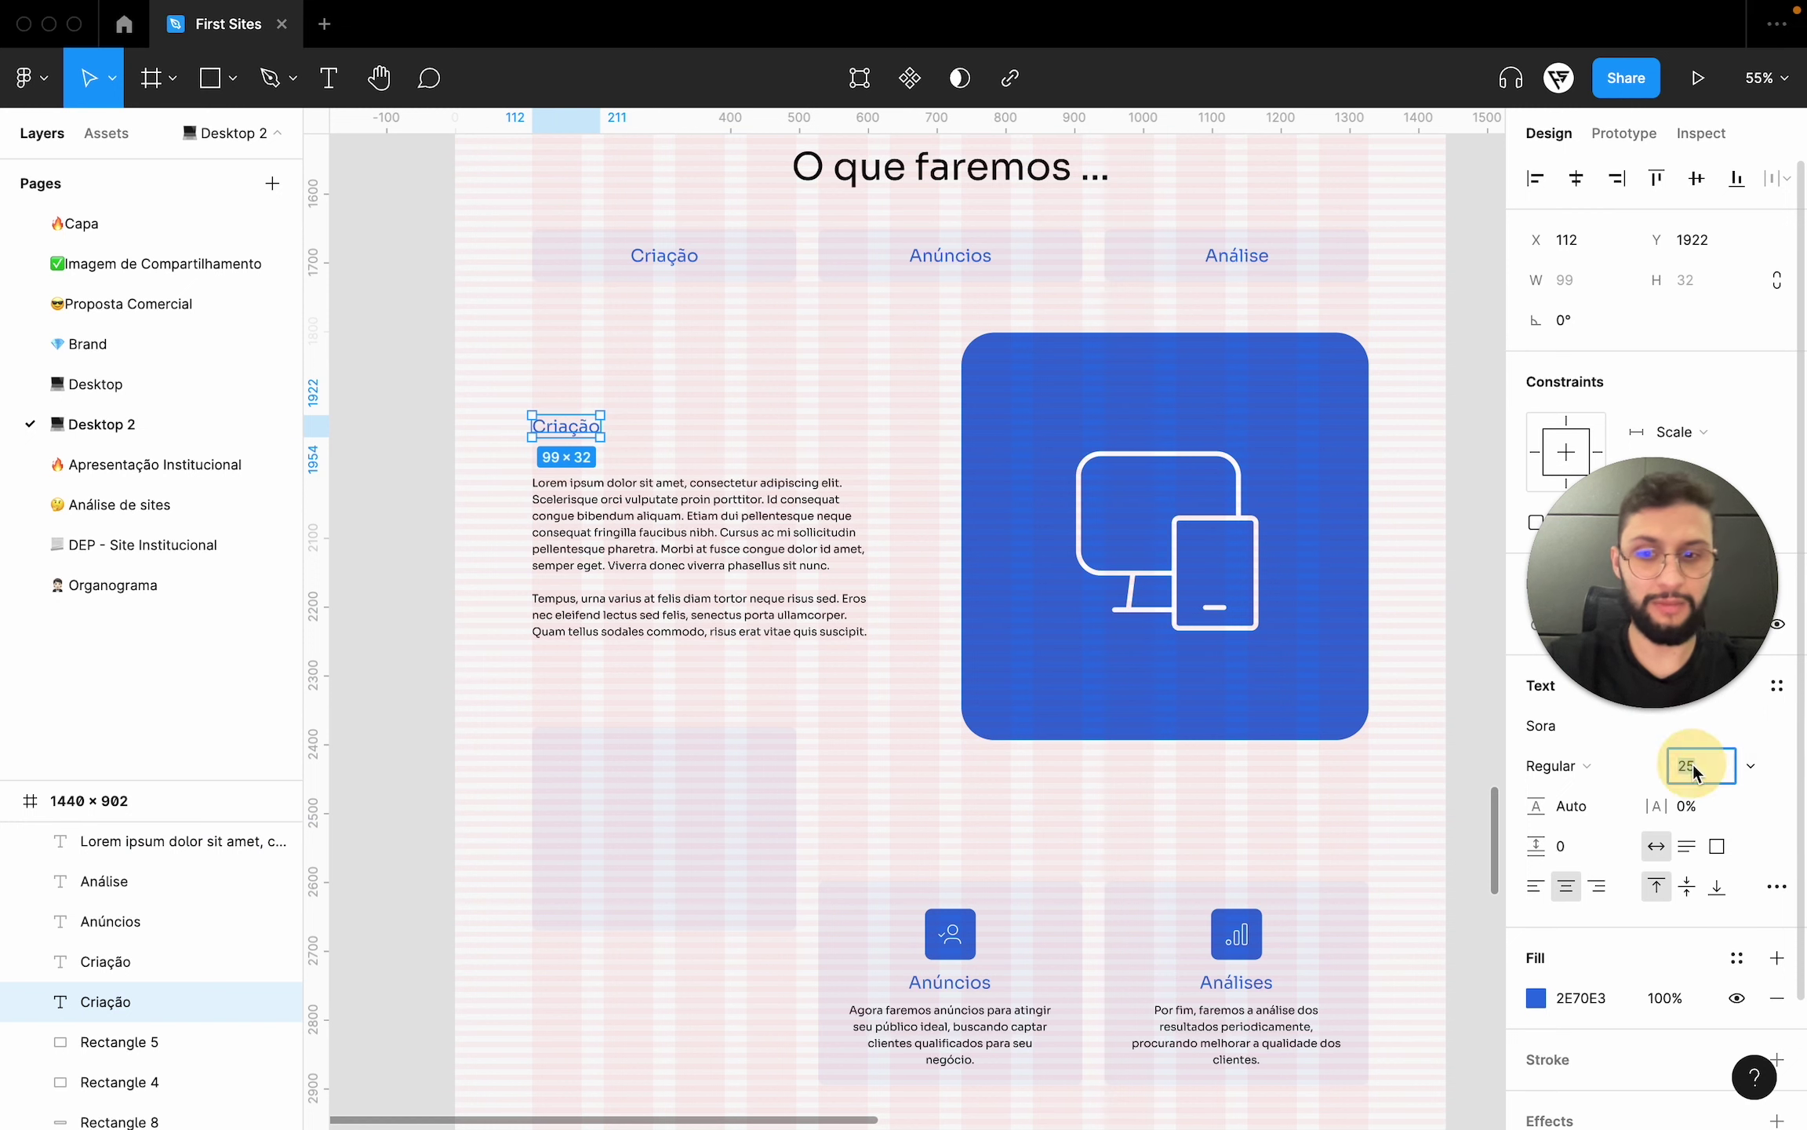
type("45")
key("Return")
key("ctrl+b")
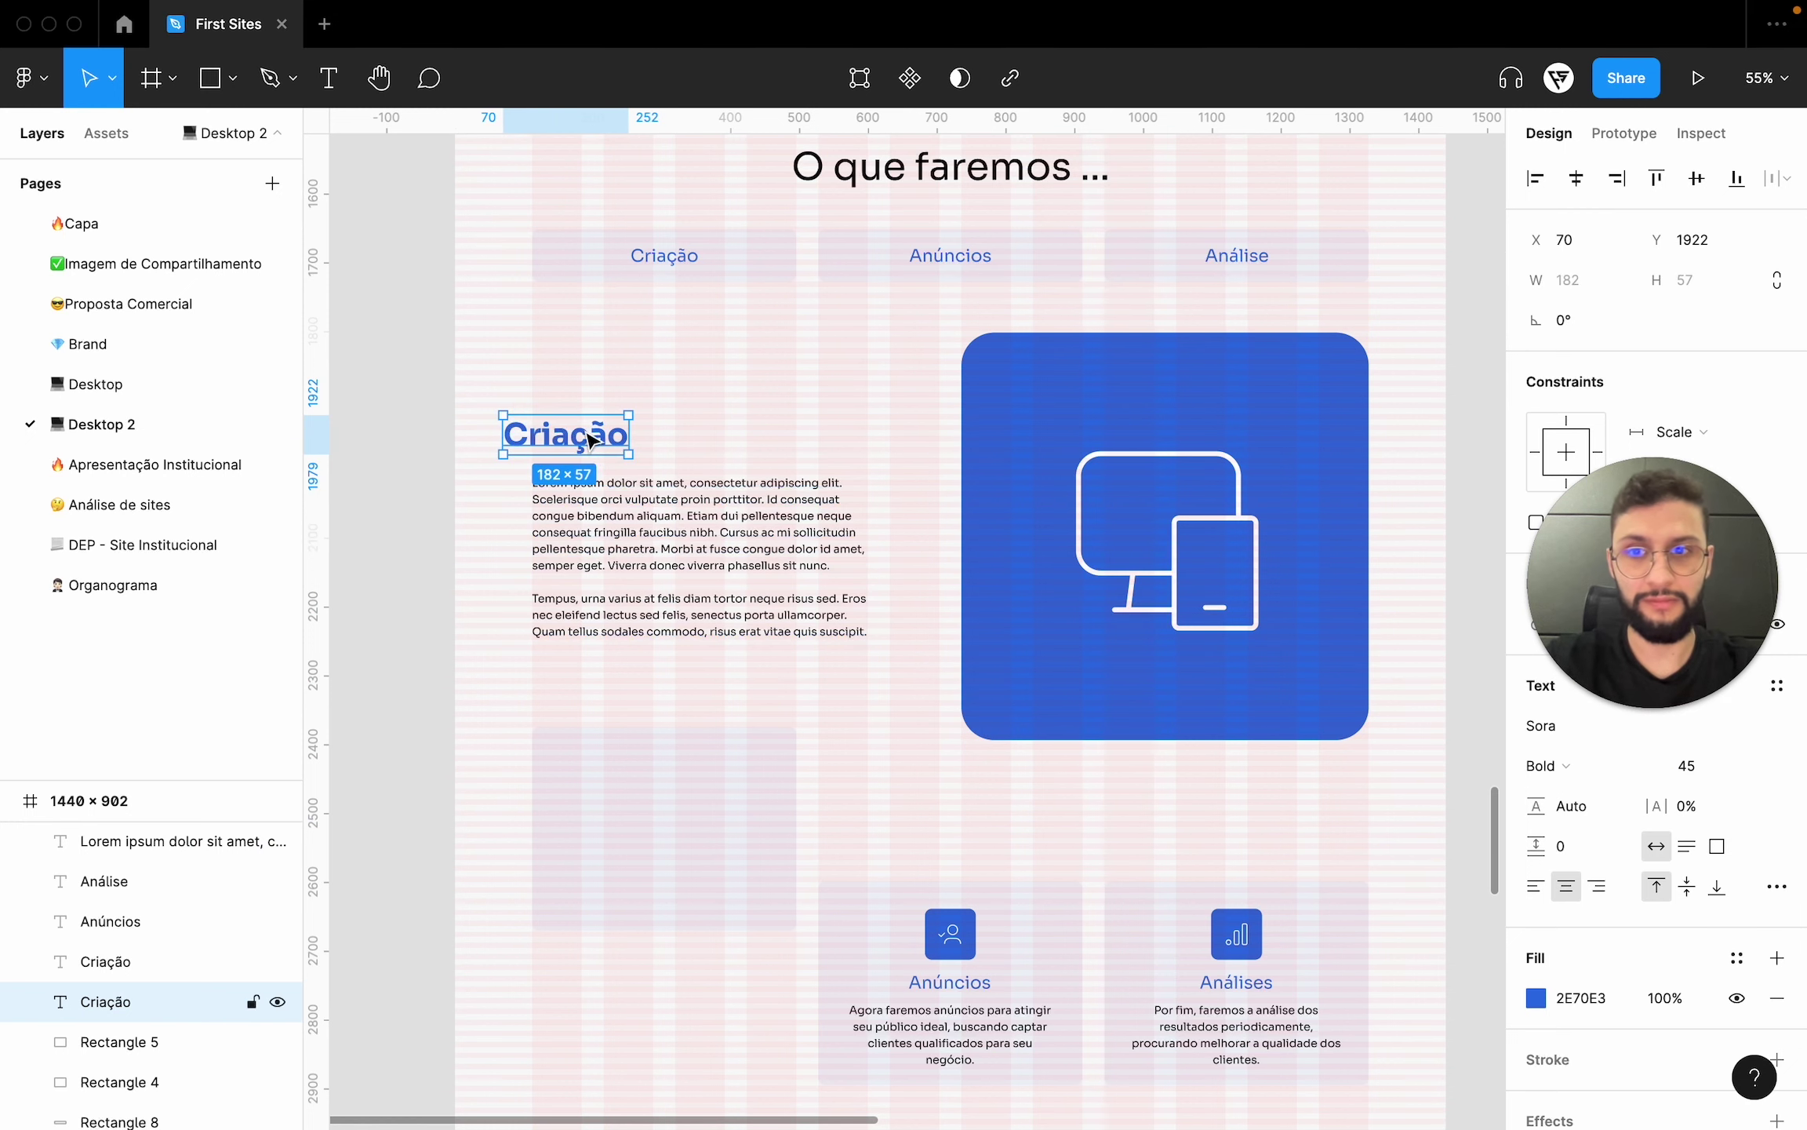
left_click_drag(589, 439, 618, 439)
mouse_move(693, 760)
left_mouse_down()
mouse_move(509, 441)
mouse_move(486, 365)
left_mouse_up()
left_click_drag(686, 549, 704, 572)
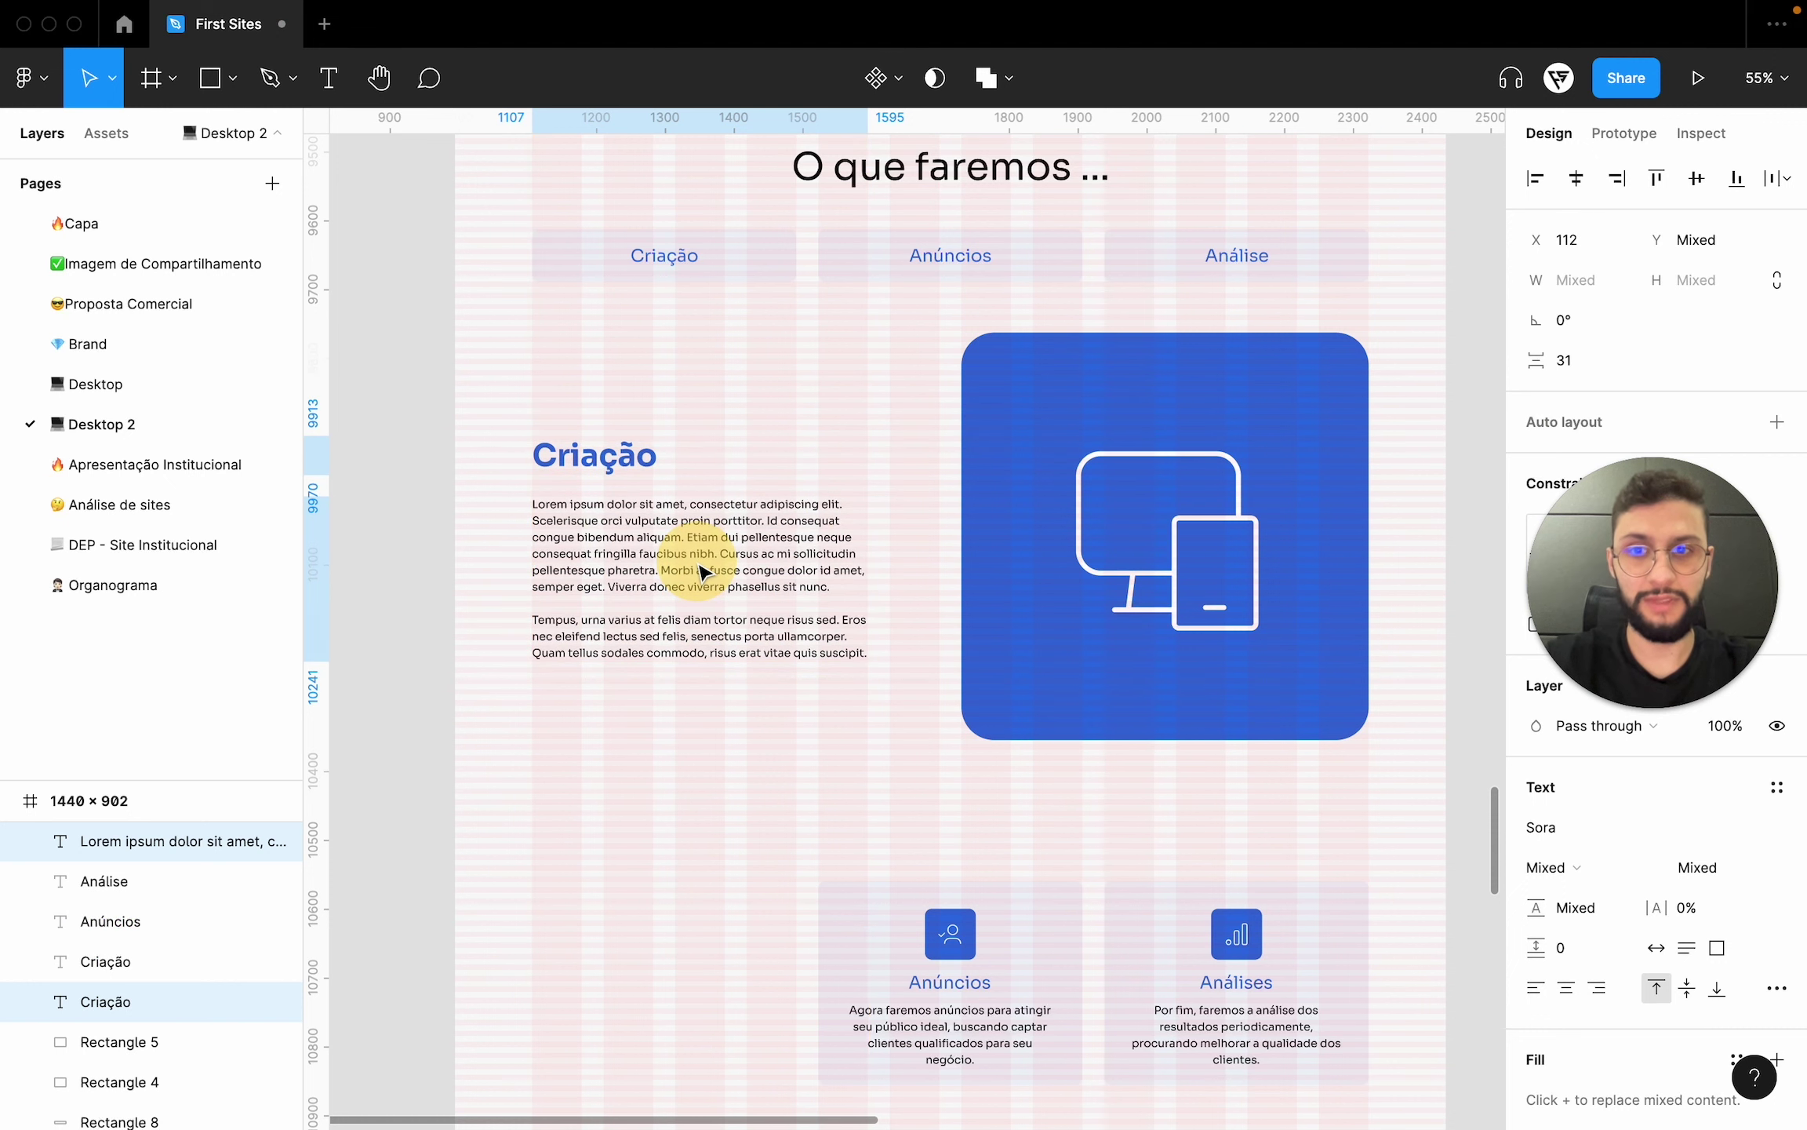
key("ctrl+g")
left_click(1069, 585, "shift")
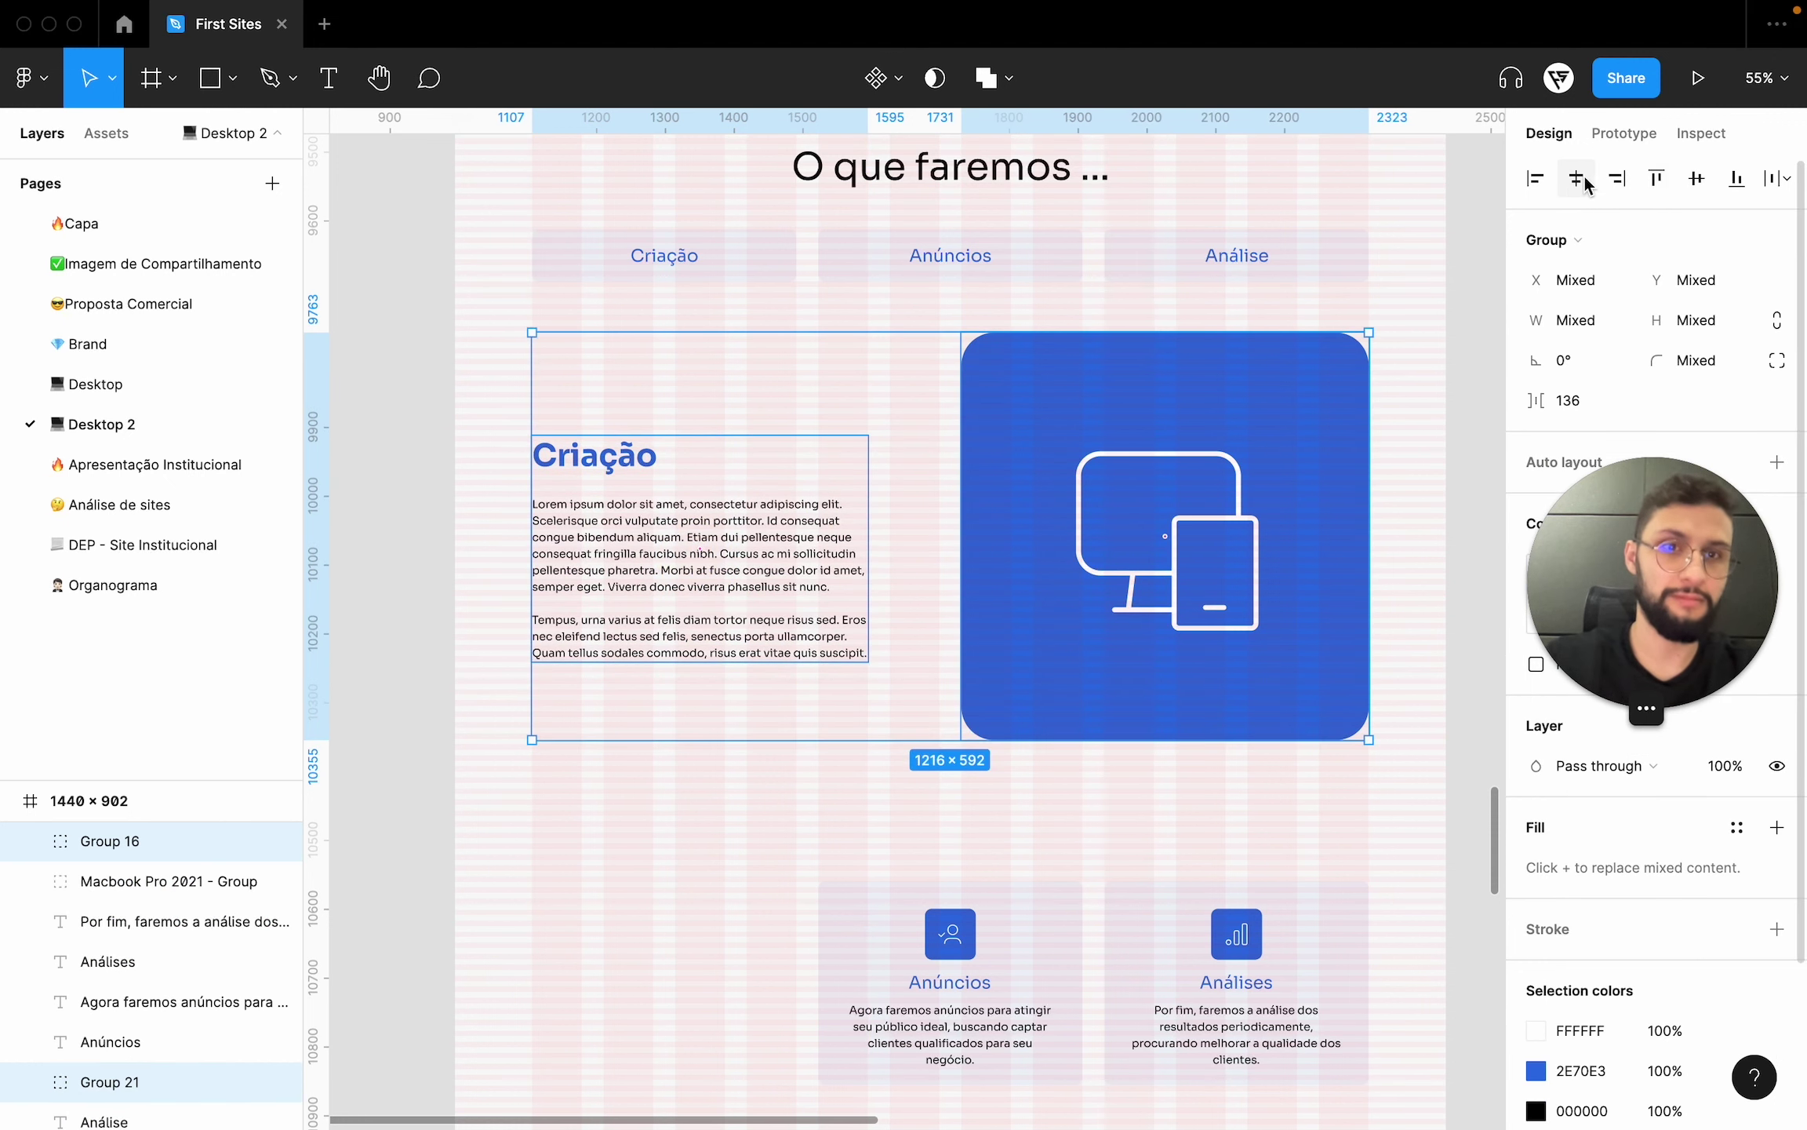
left_click(1694, 179)
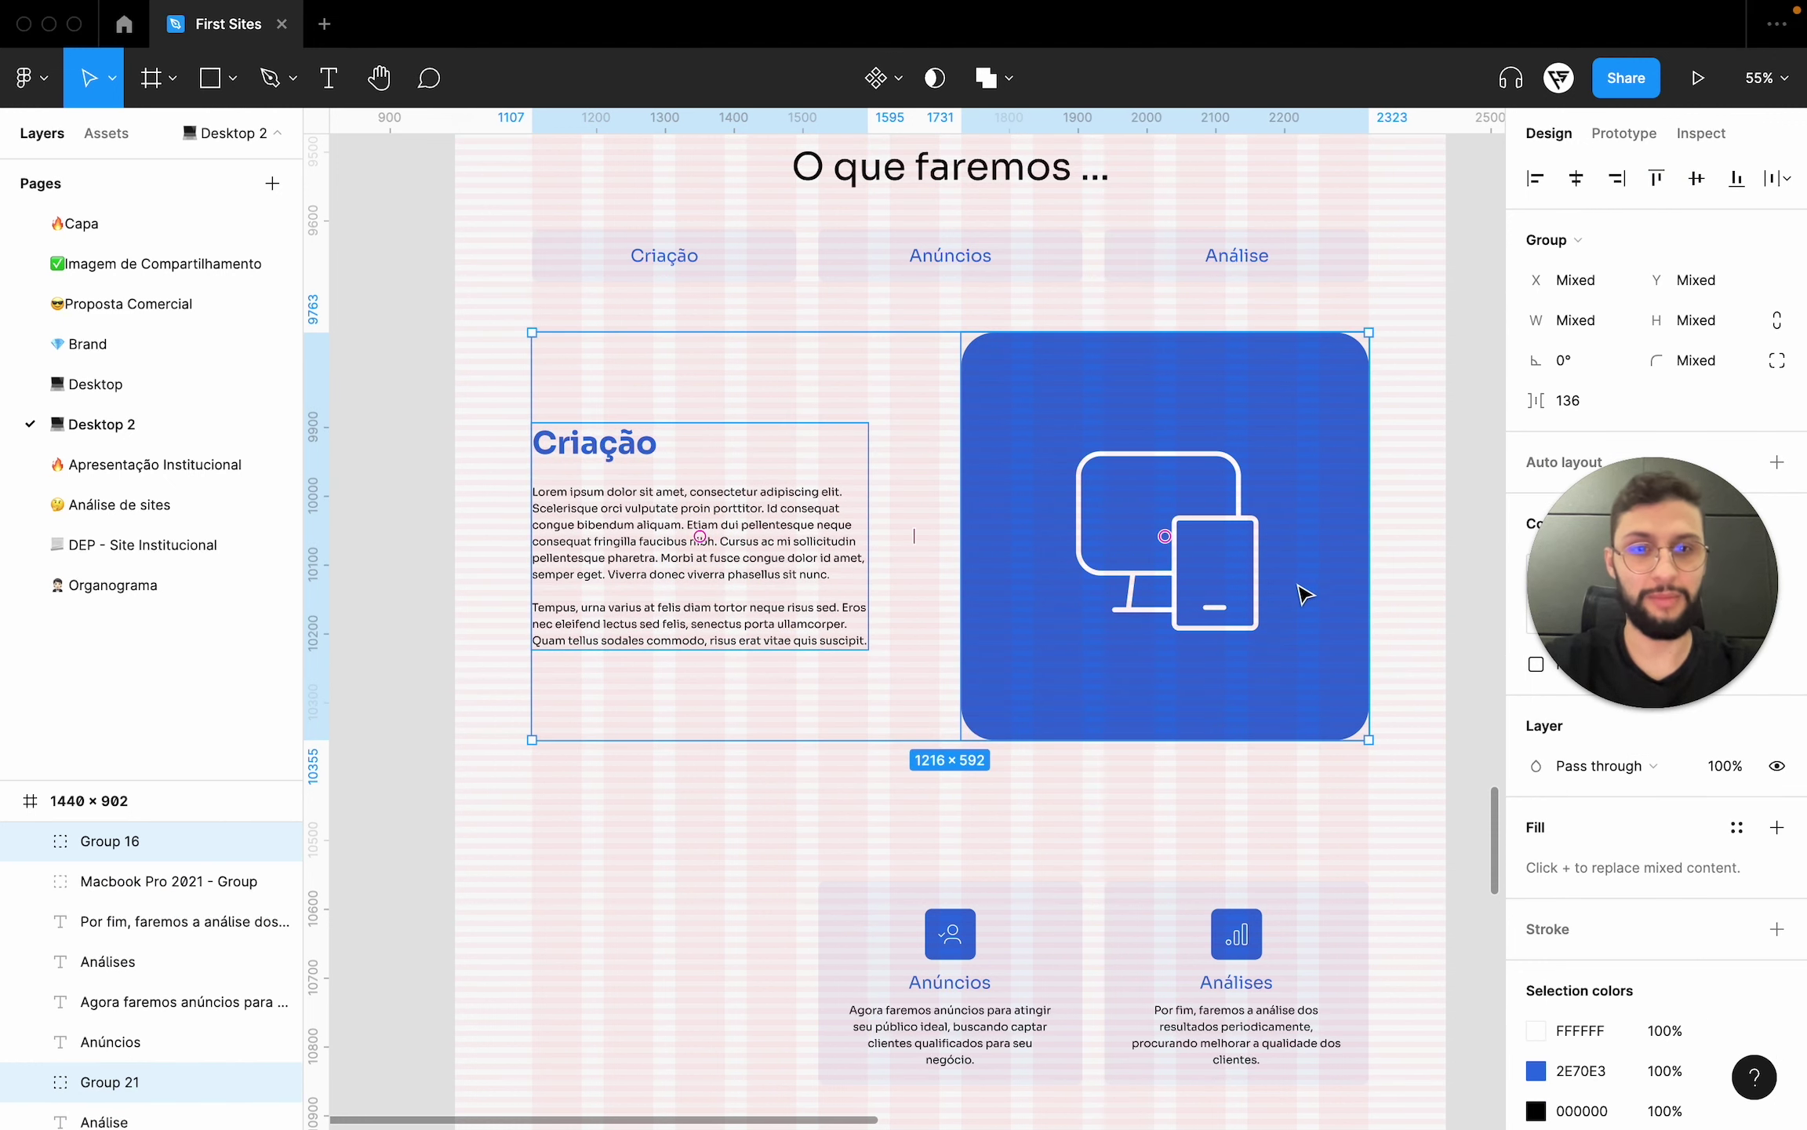
- Shorten Rectangle 6 to 478 px tall, recentre the device icon, and raise the Criação group
left_click(1263, 629)
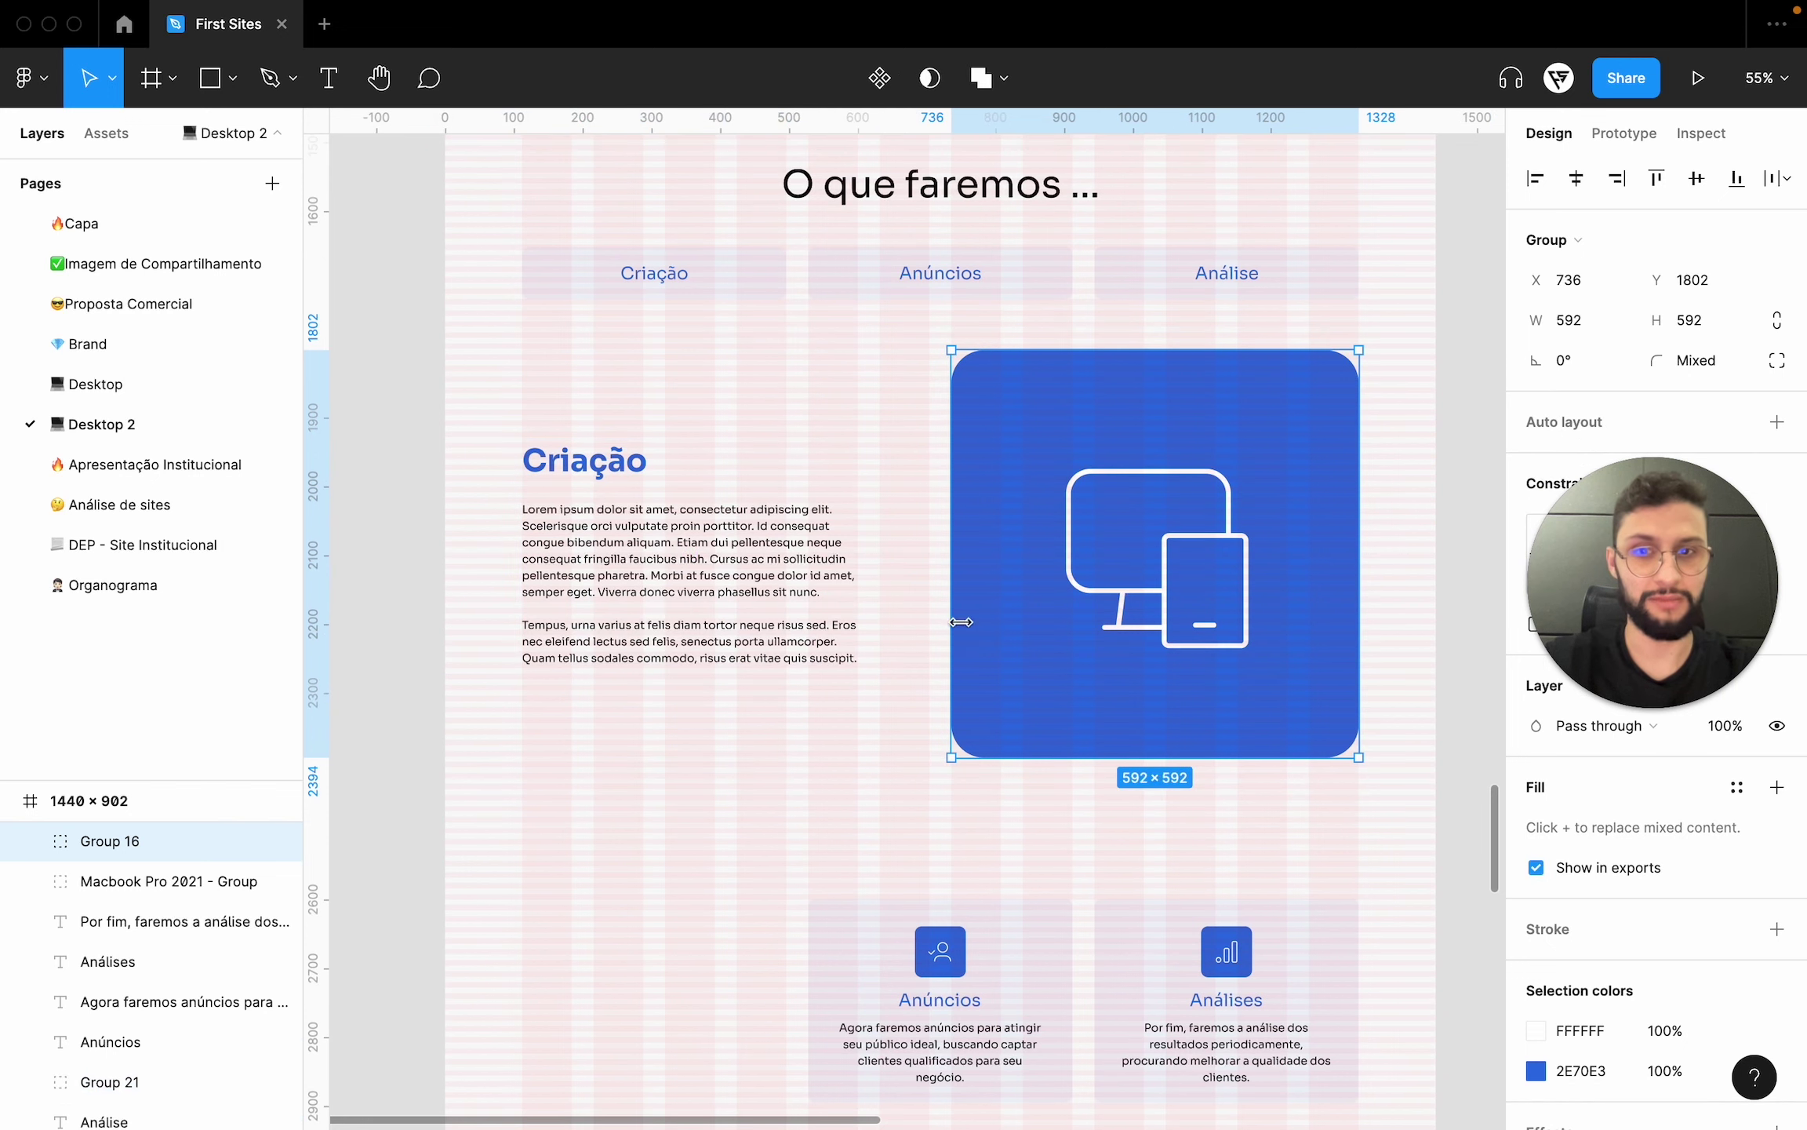
double_click(1069, 735)
left_click_drag(1073, 757, 1092, 679)
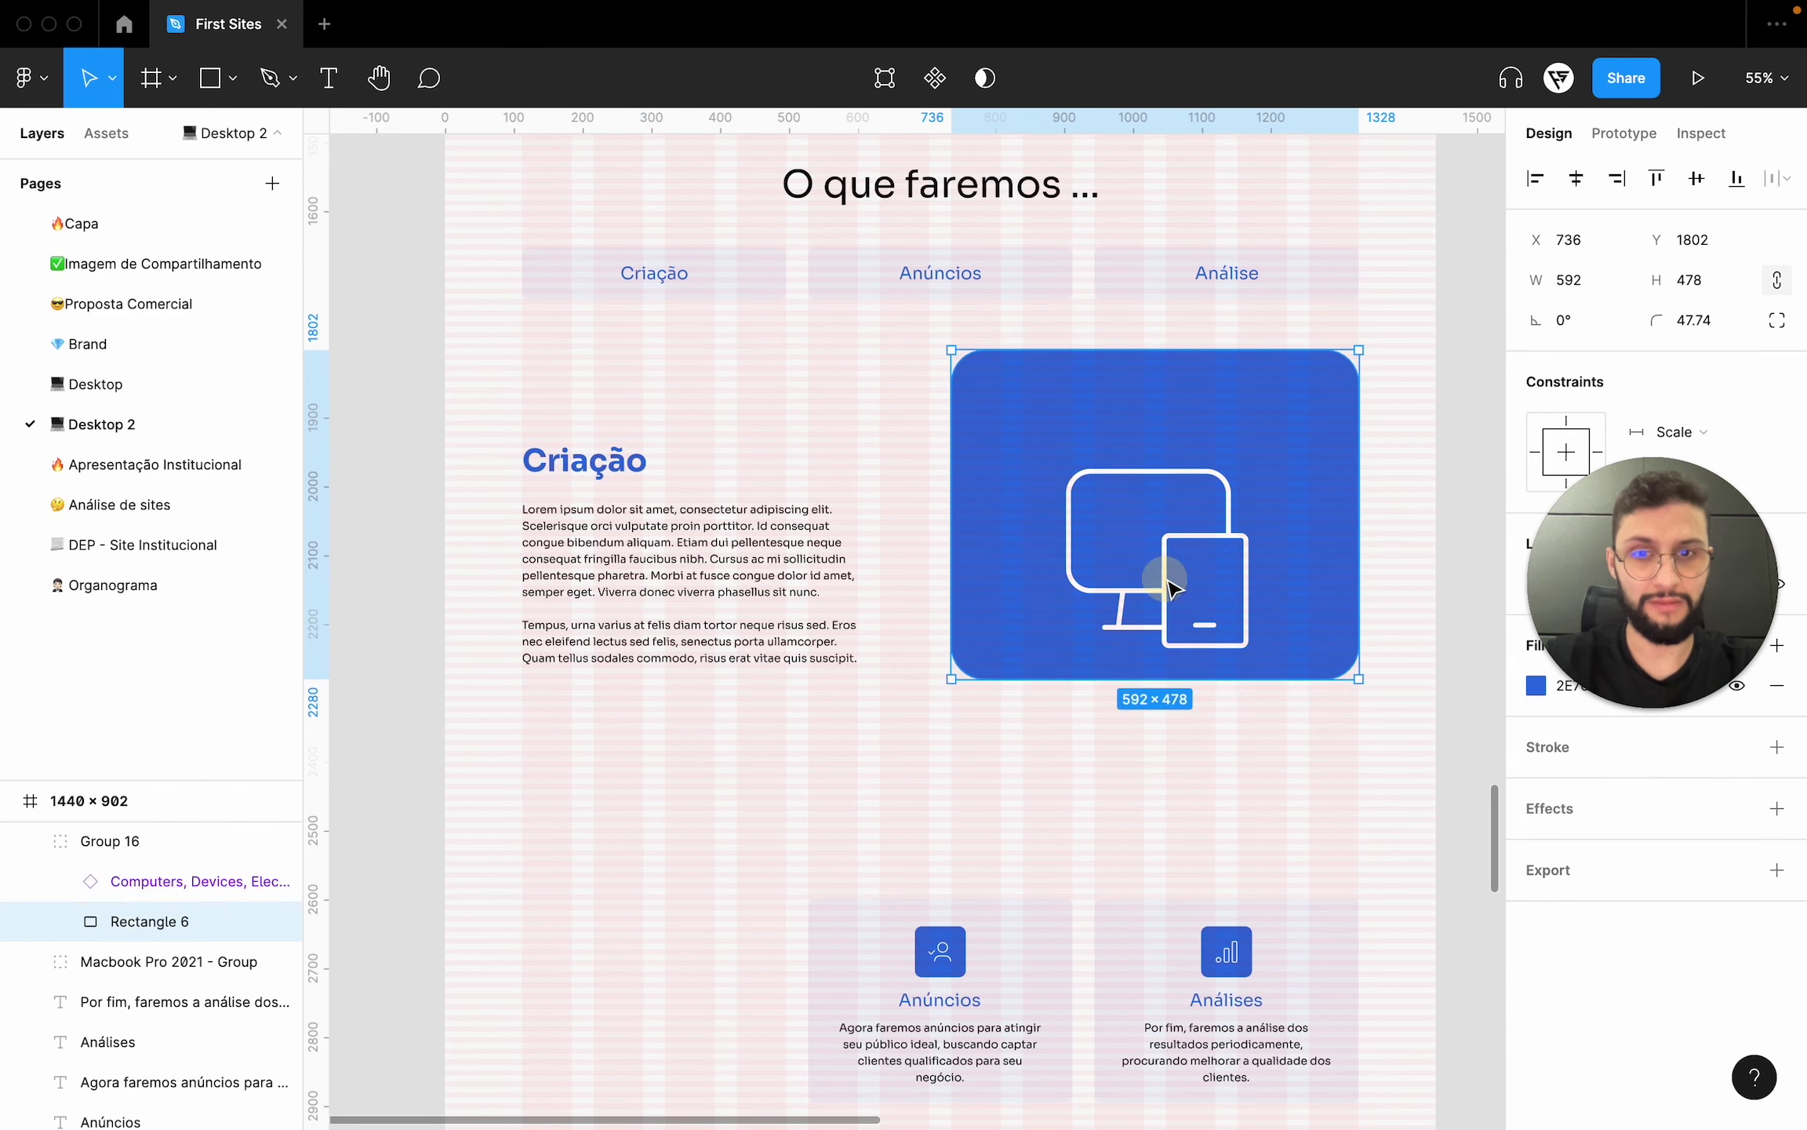
left_click_drag(1168, 584, 1164, 564)
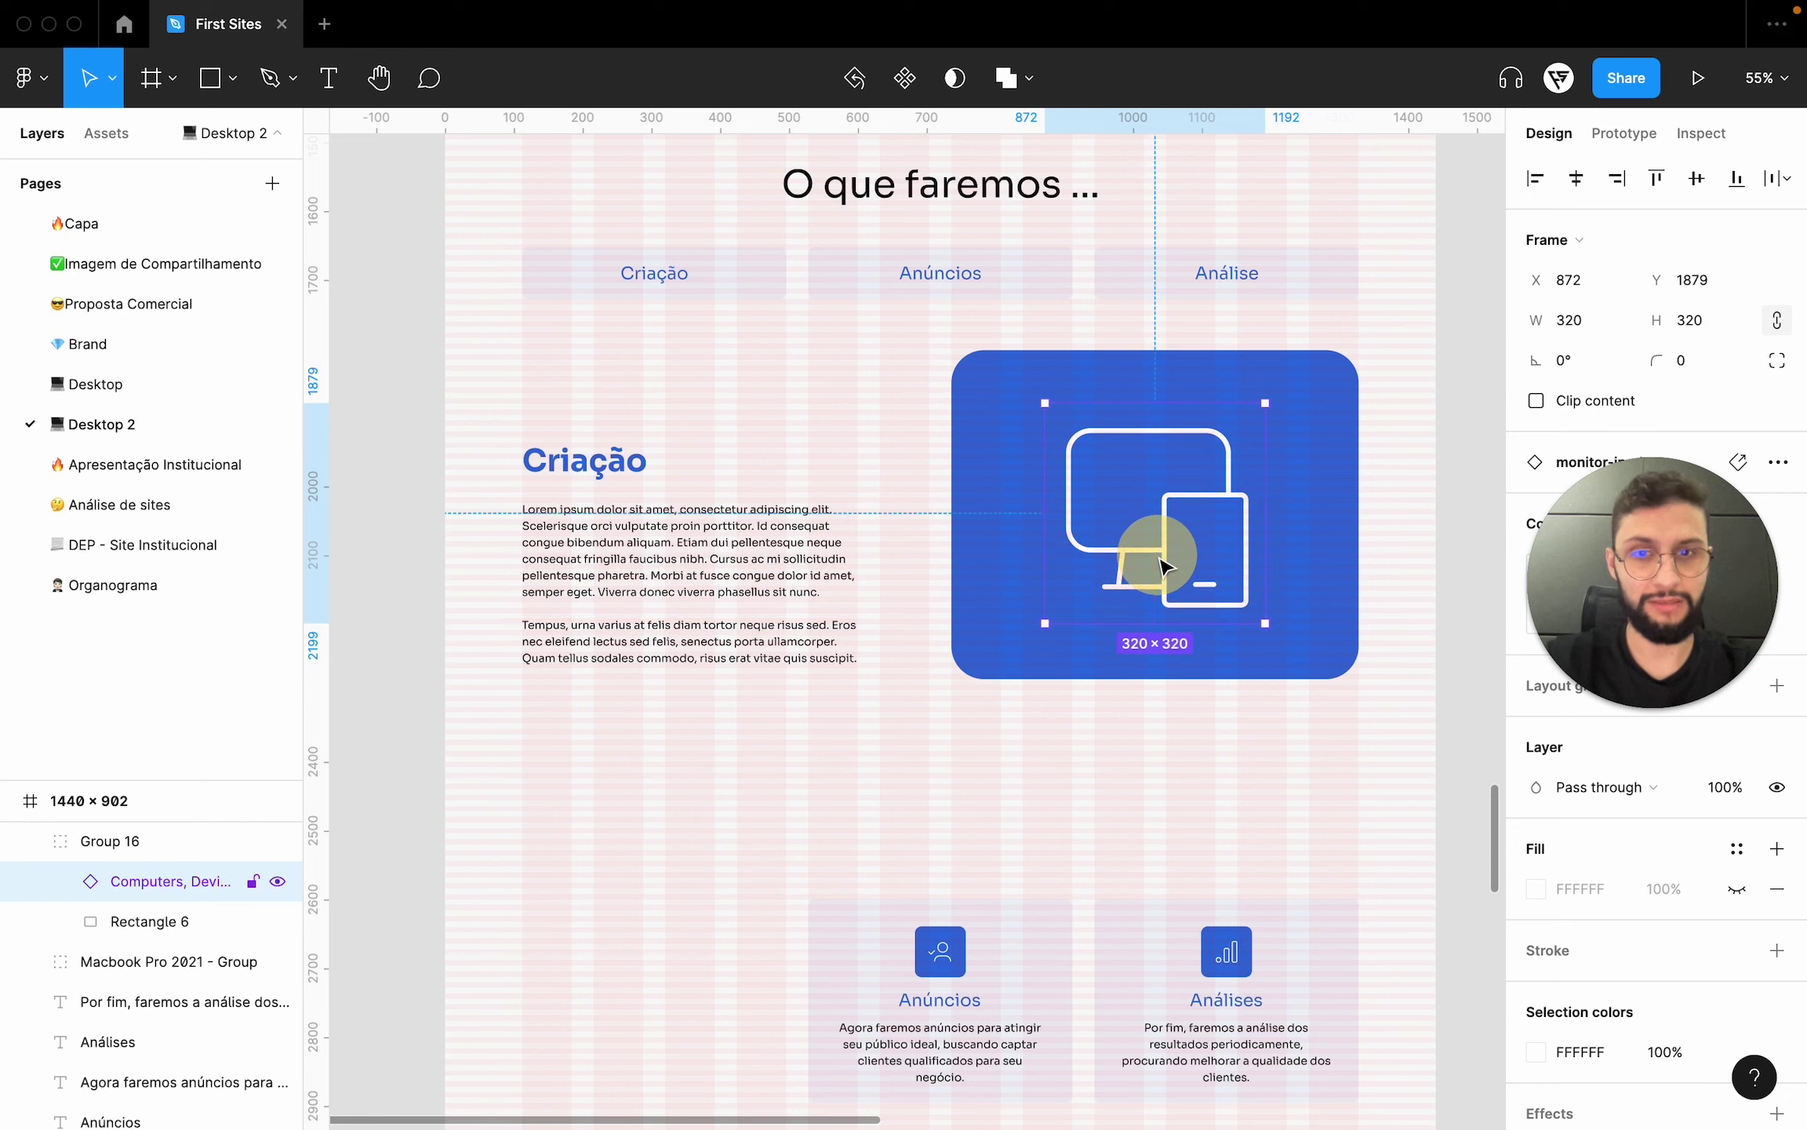
left_click_drag(673, 607, 670, 566)
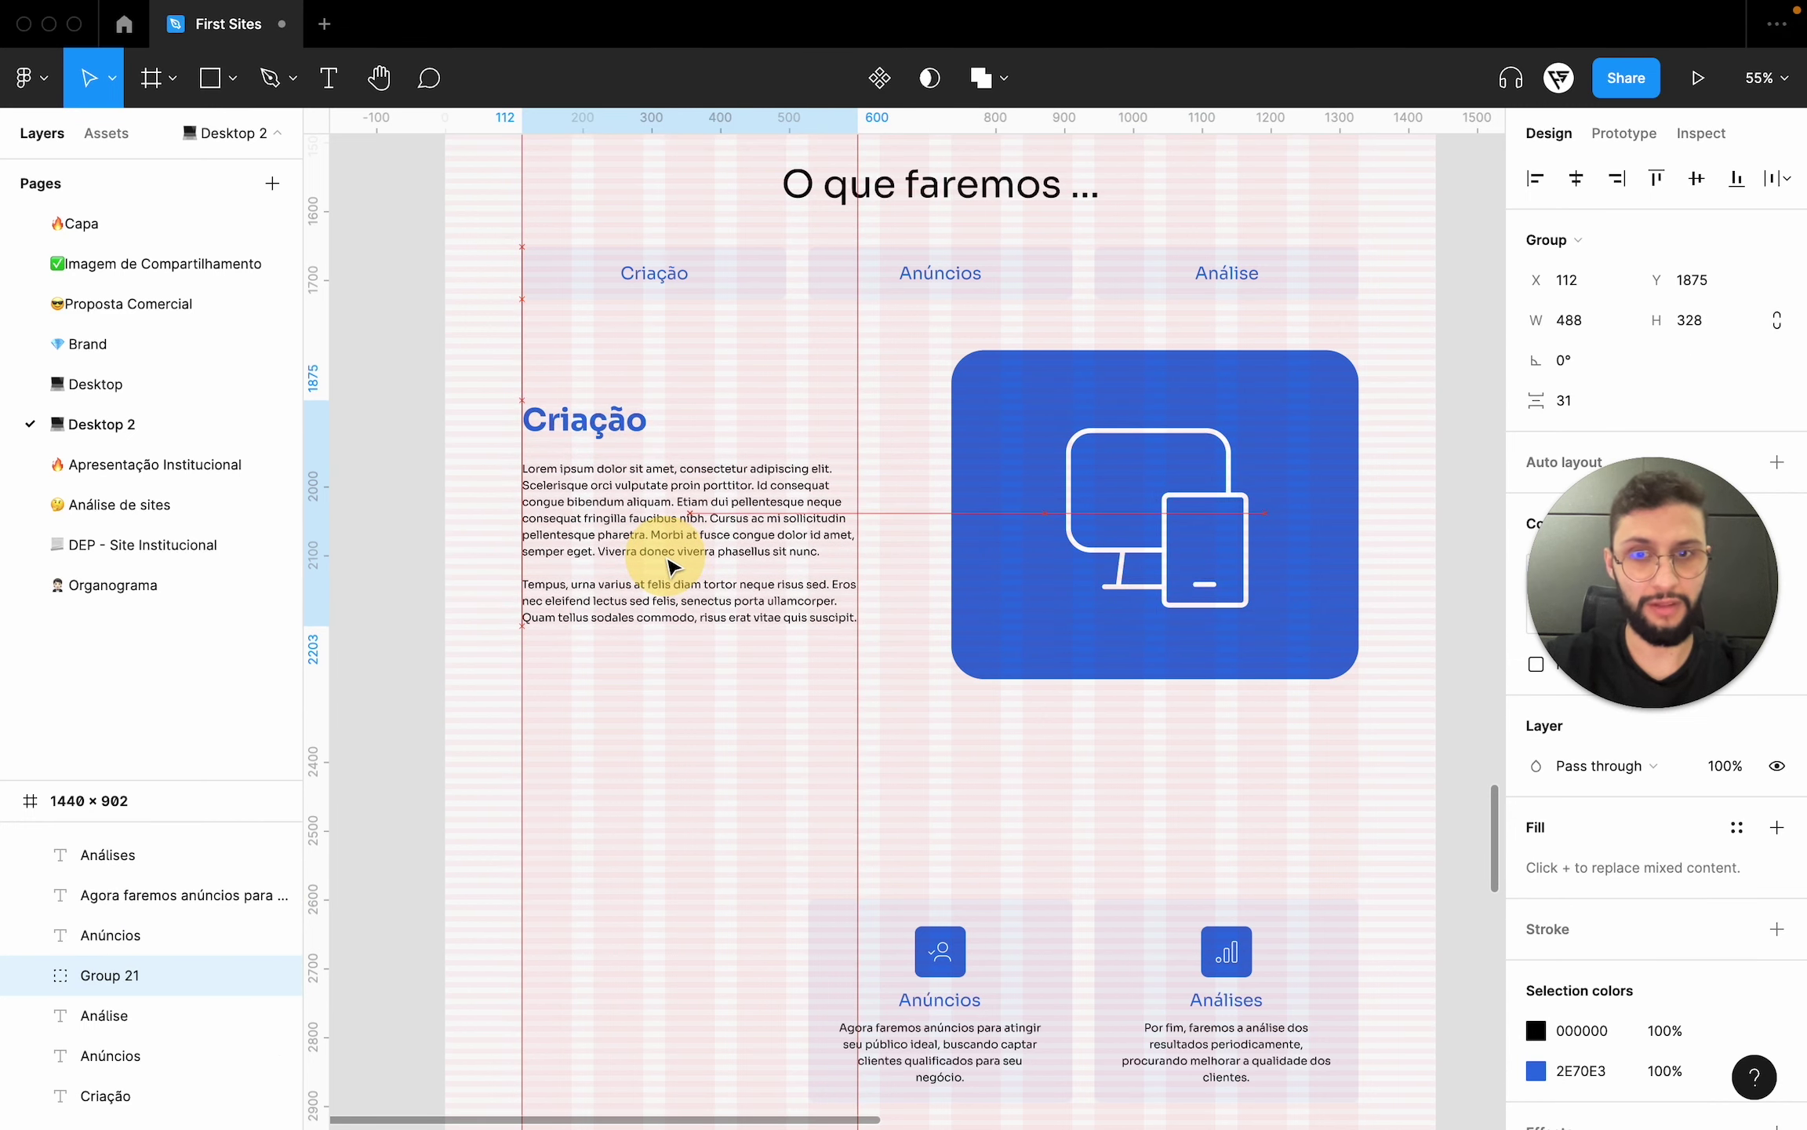
left_click(702, 826)
scroll(702, 830, "down", 3)
scroll(703, 833, "down", 2)
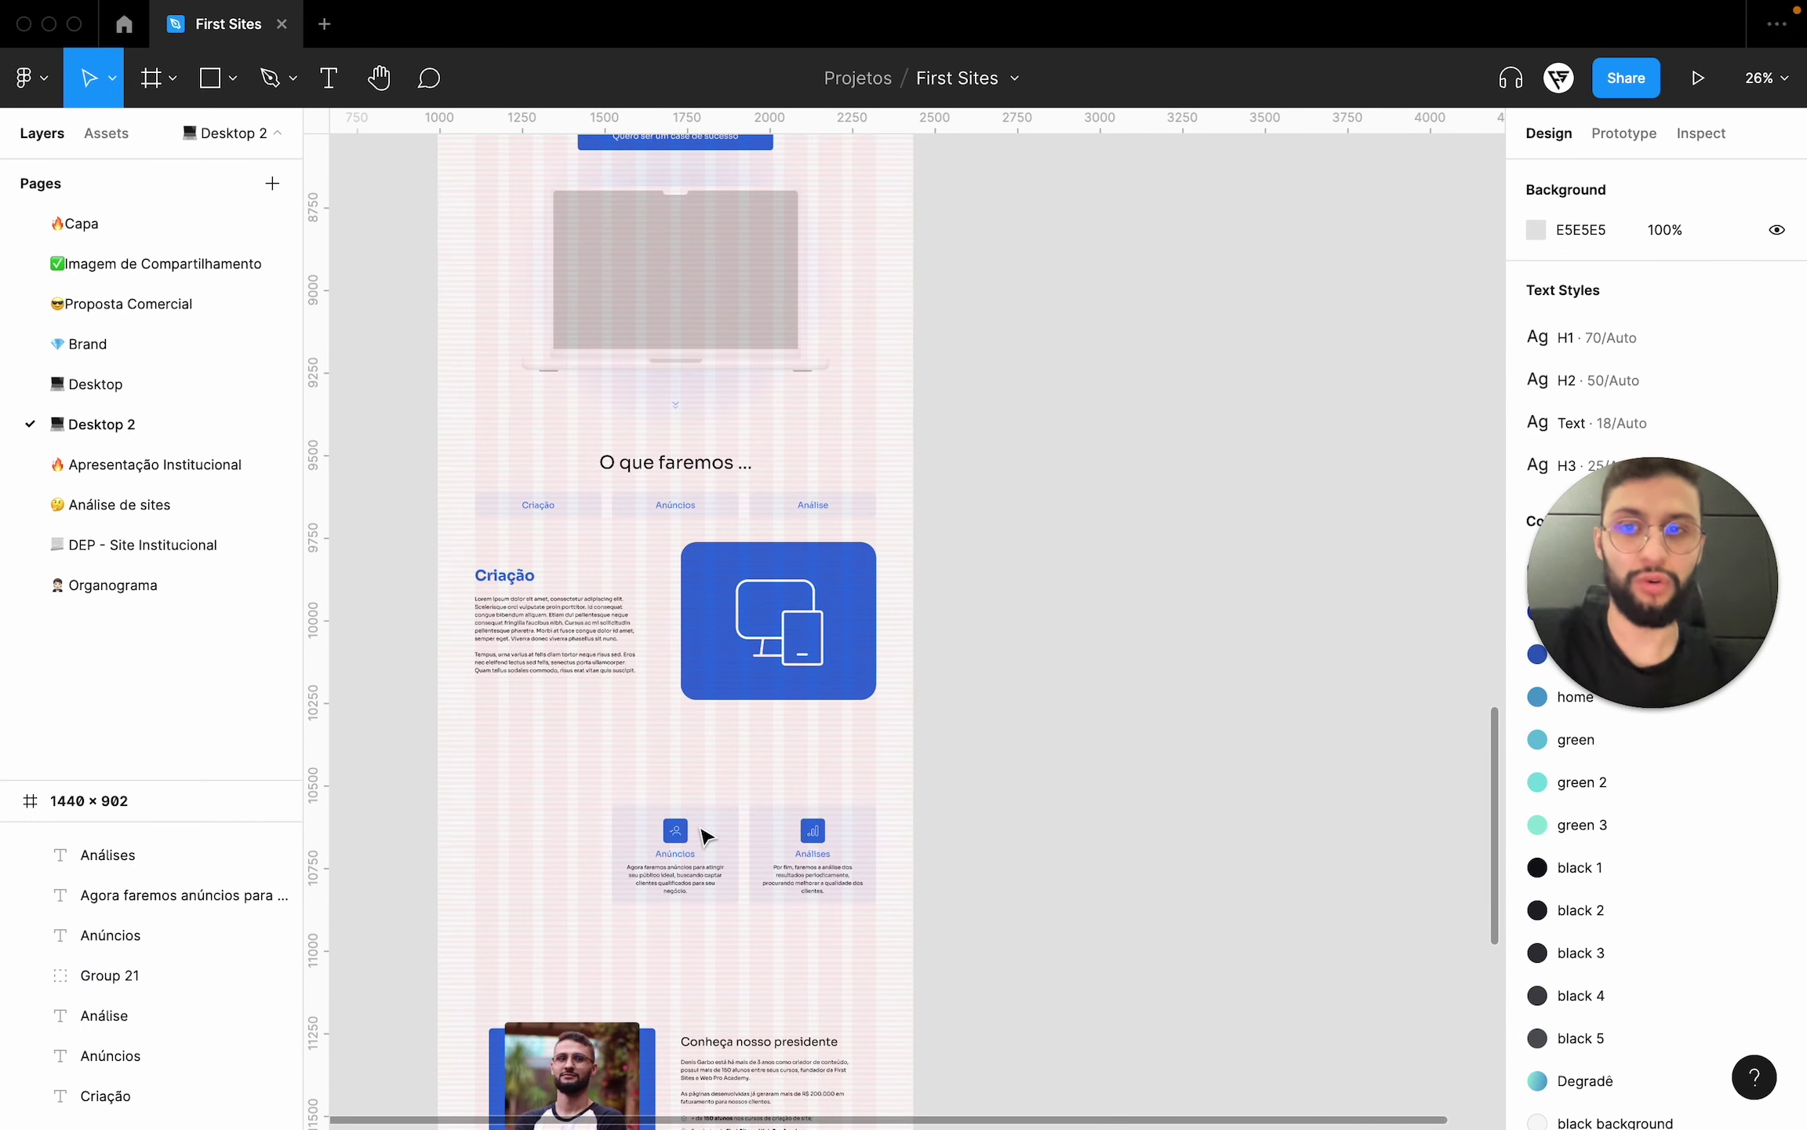
- Set the Criação tab rectangle's fill opacity to 100% so it is solid blue
scroll(702, 833, "left", 2)
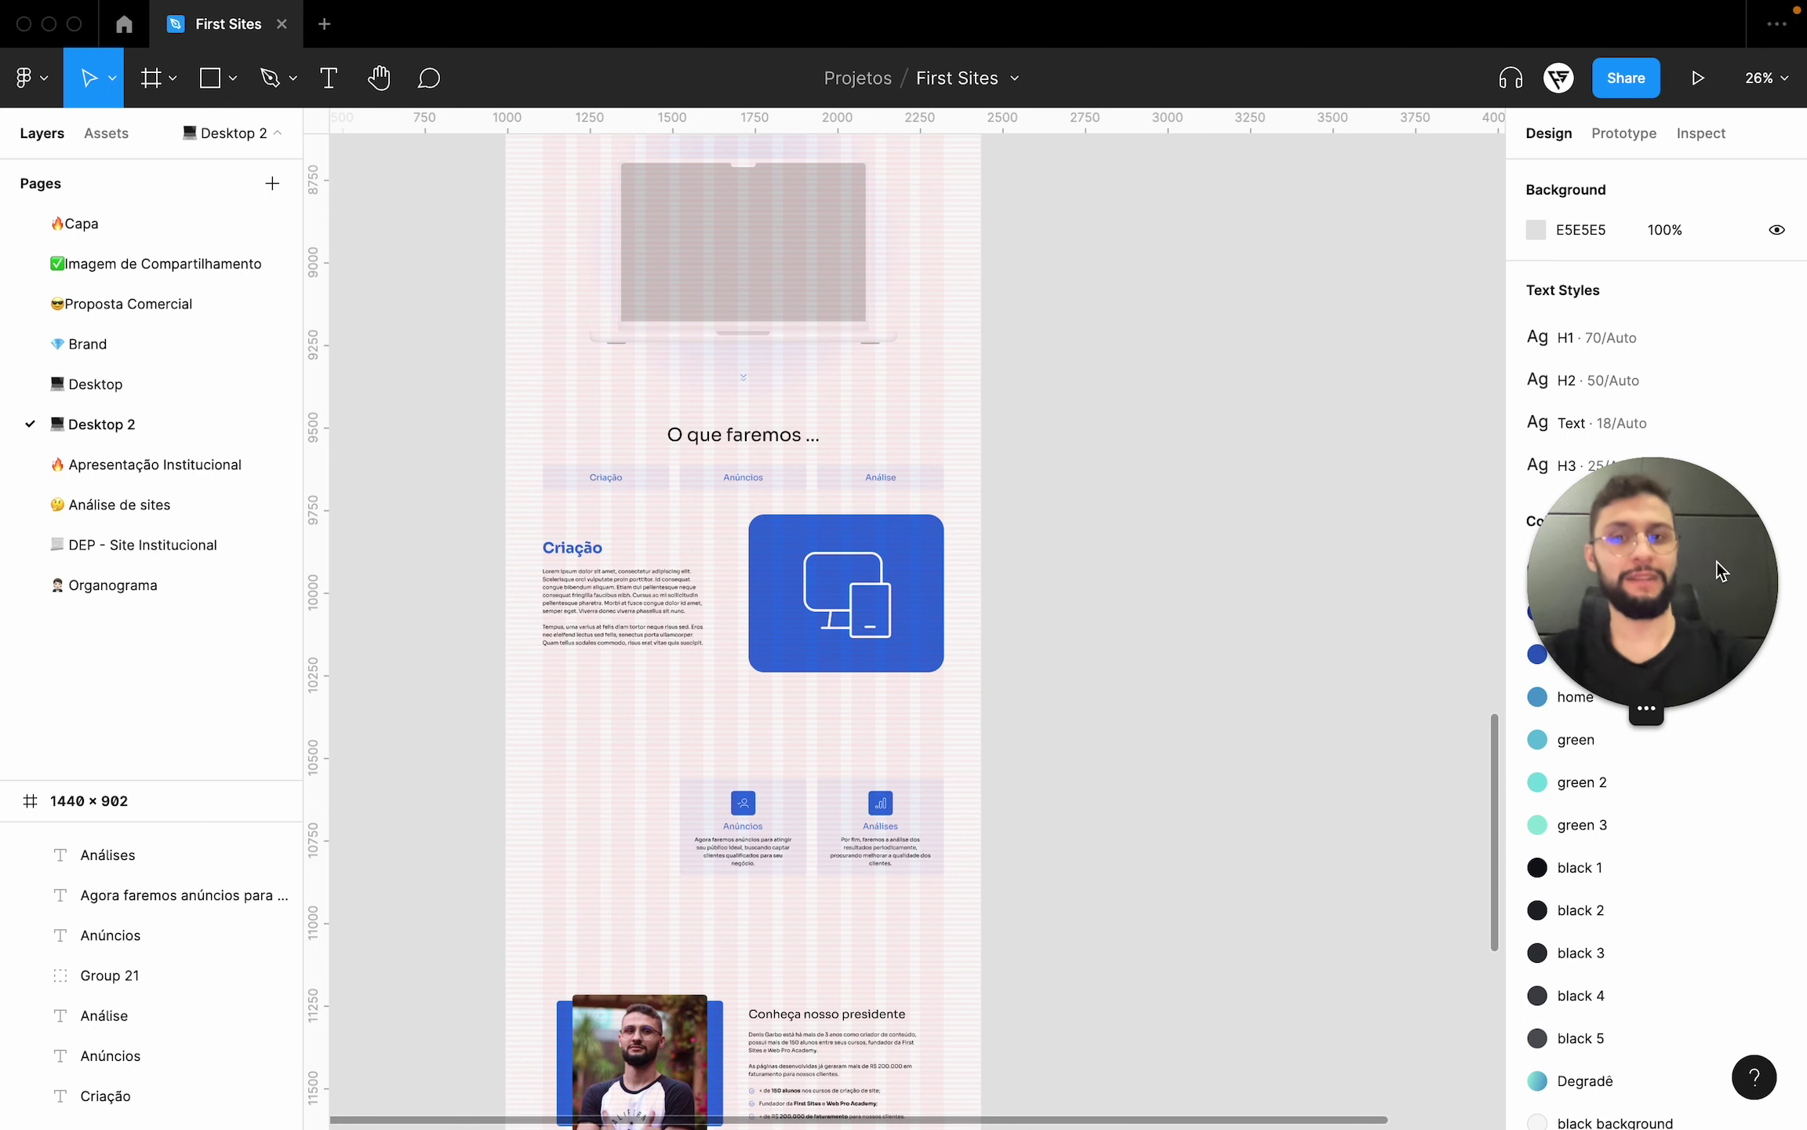
left_click_drag(1720, 570, 1719, 881)
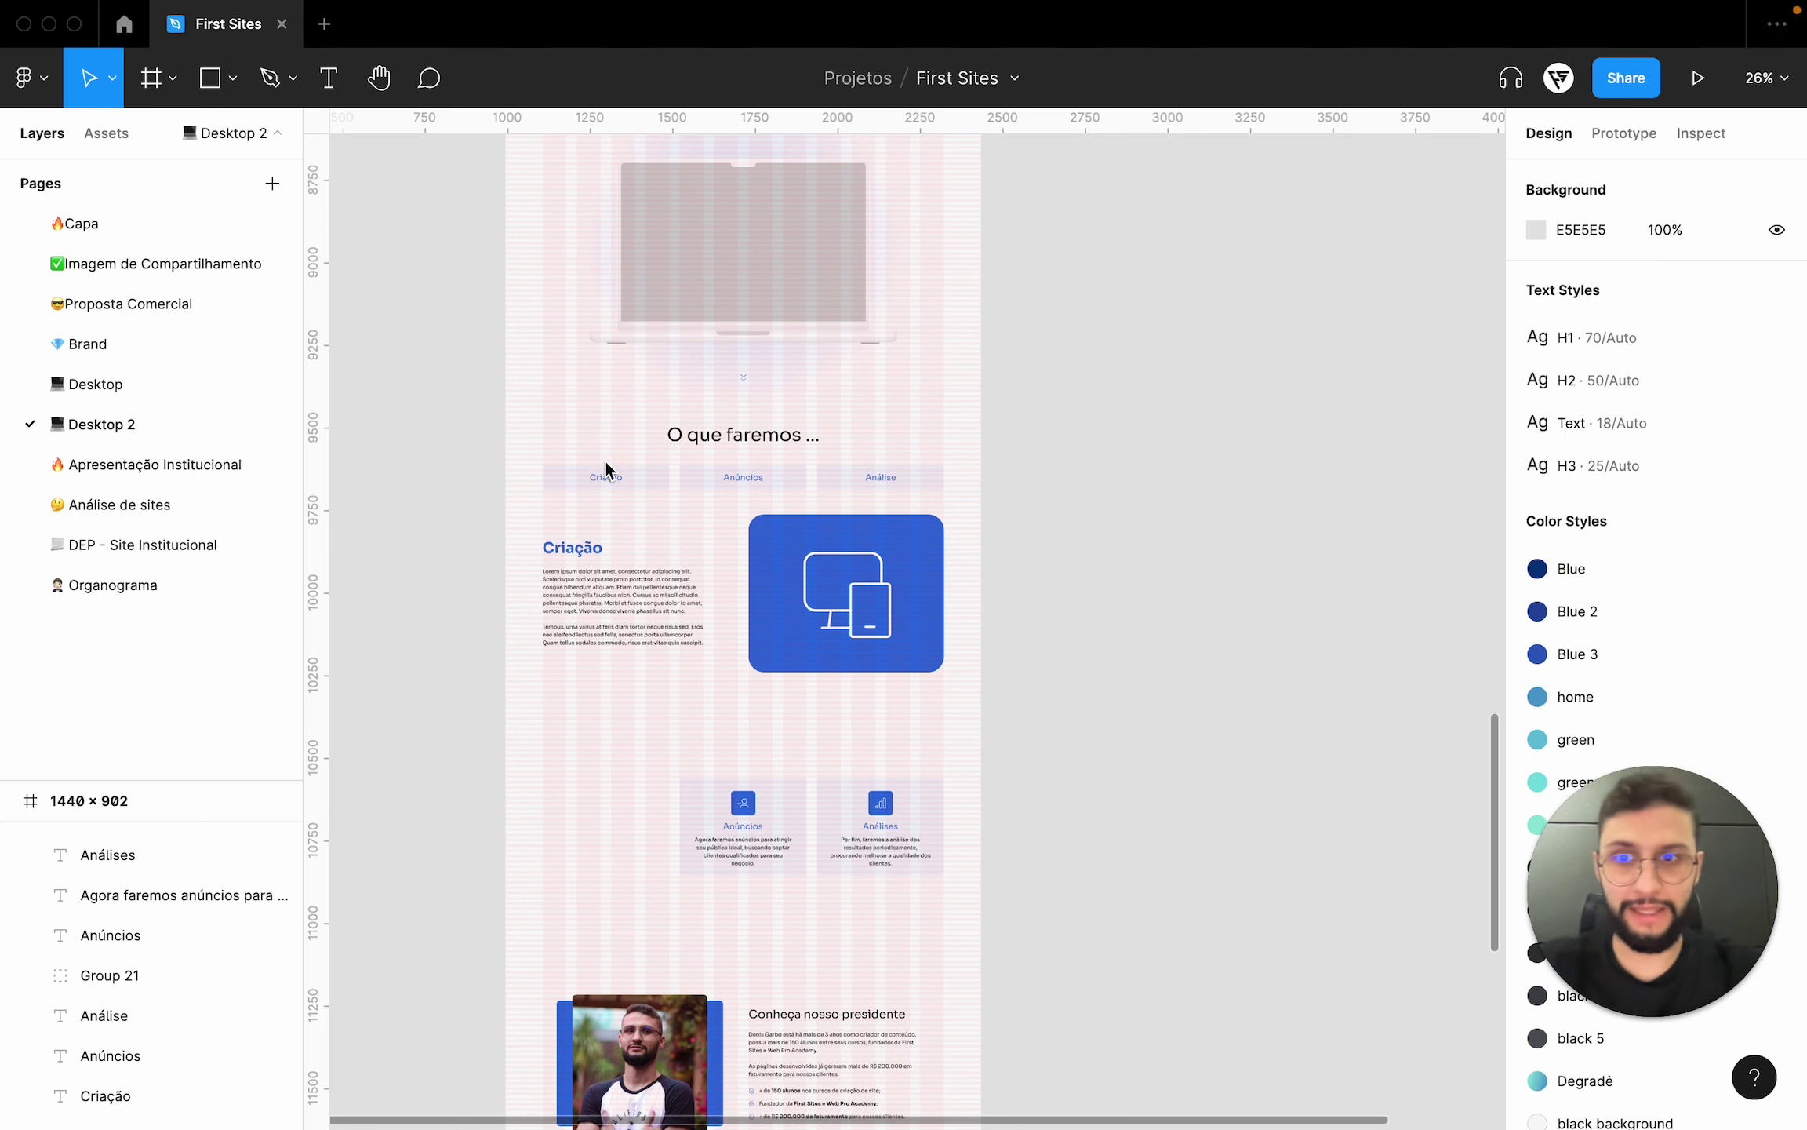
scroll(603, 488, "up", 5)
left_click(608, 430)
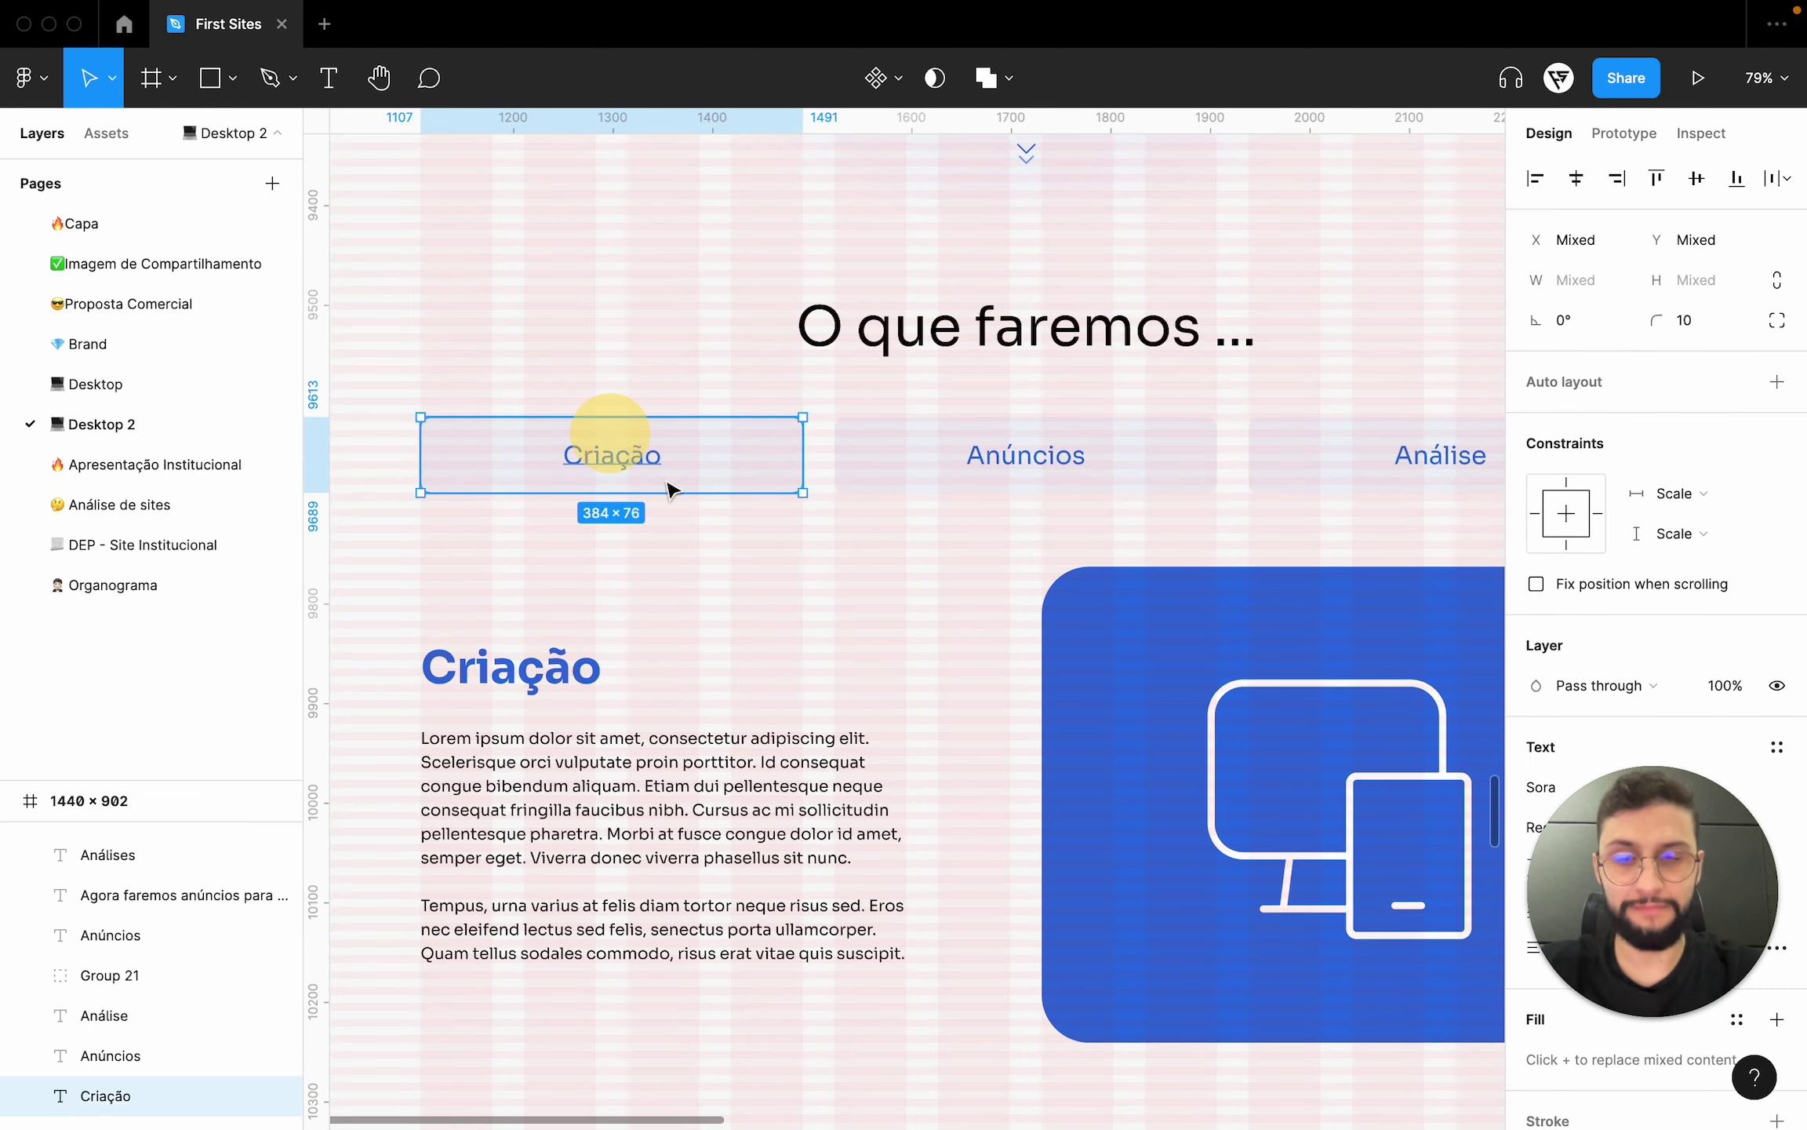
key("Escape")
left_click(735, 467)
scroll(735, 471, "down", 2)
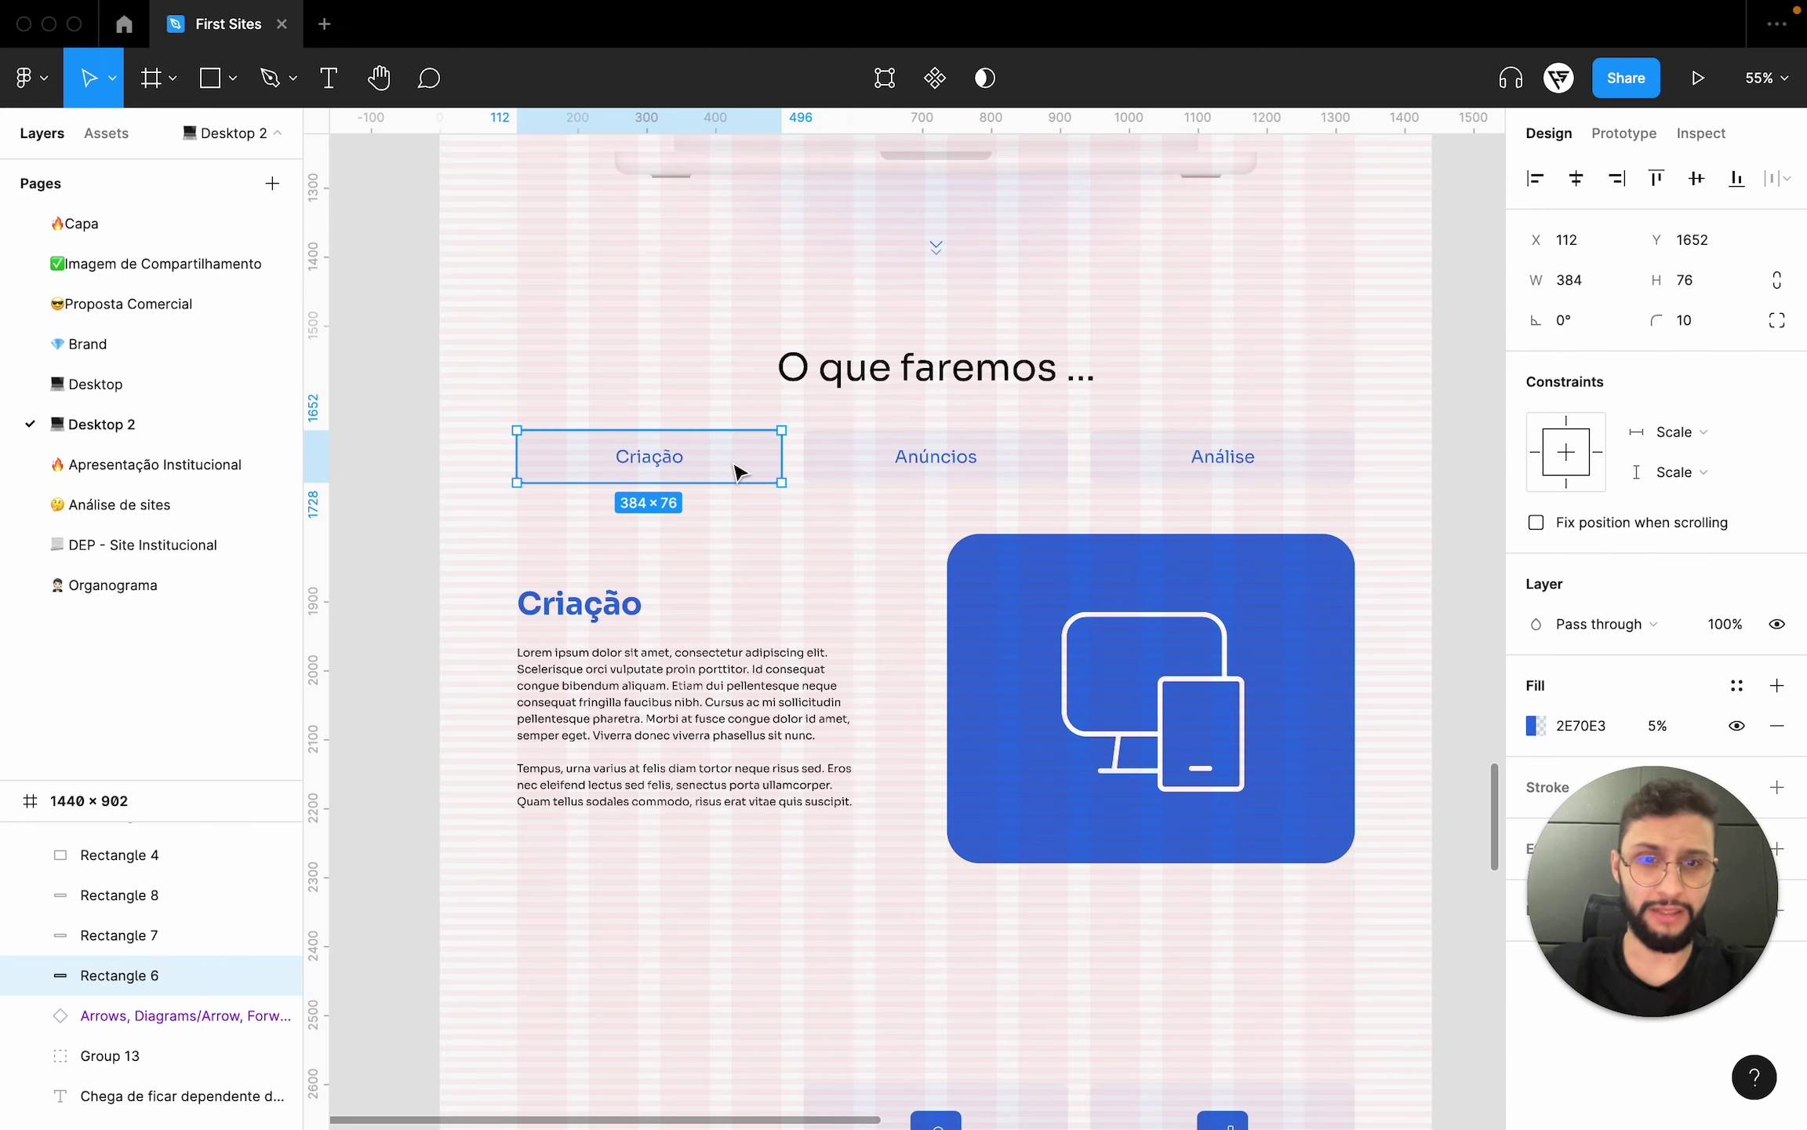
scroll(737, 470, "down", 2)
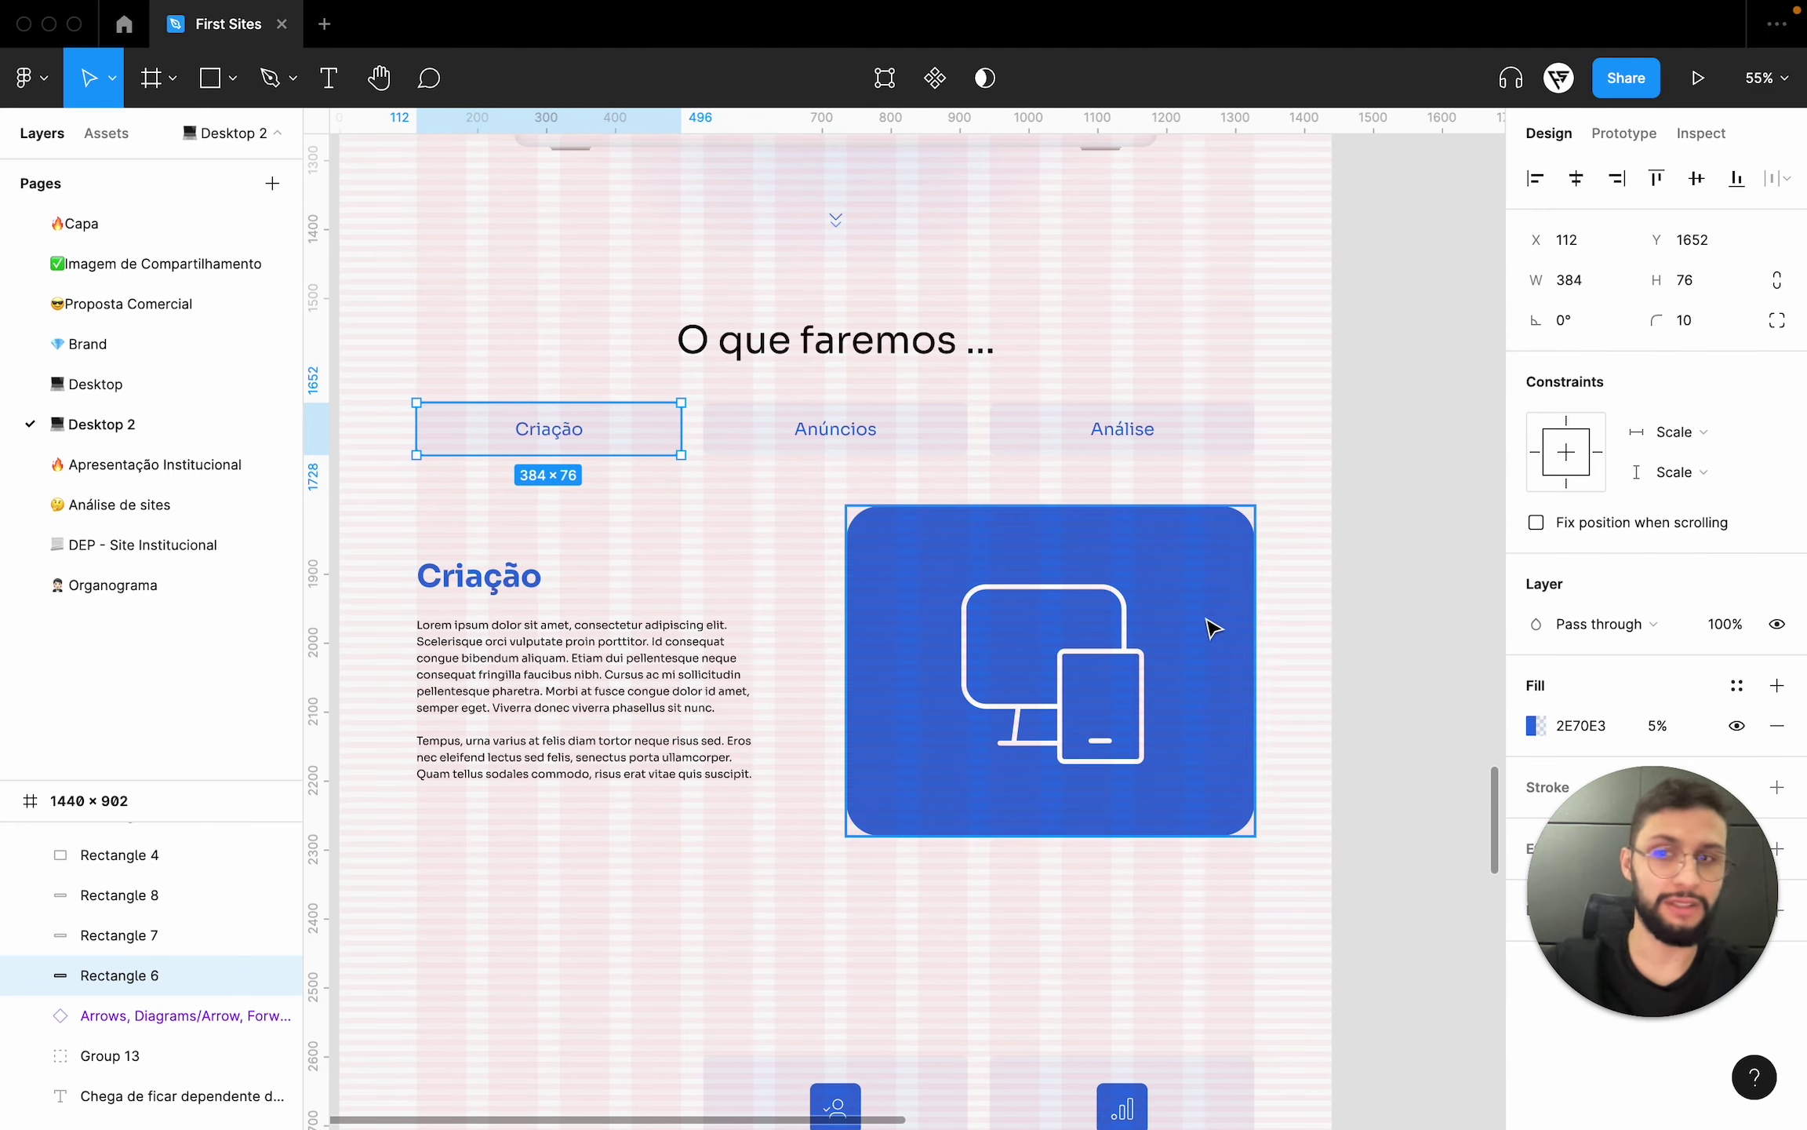
left_click_drag(1666, 864, 1666, 448)
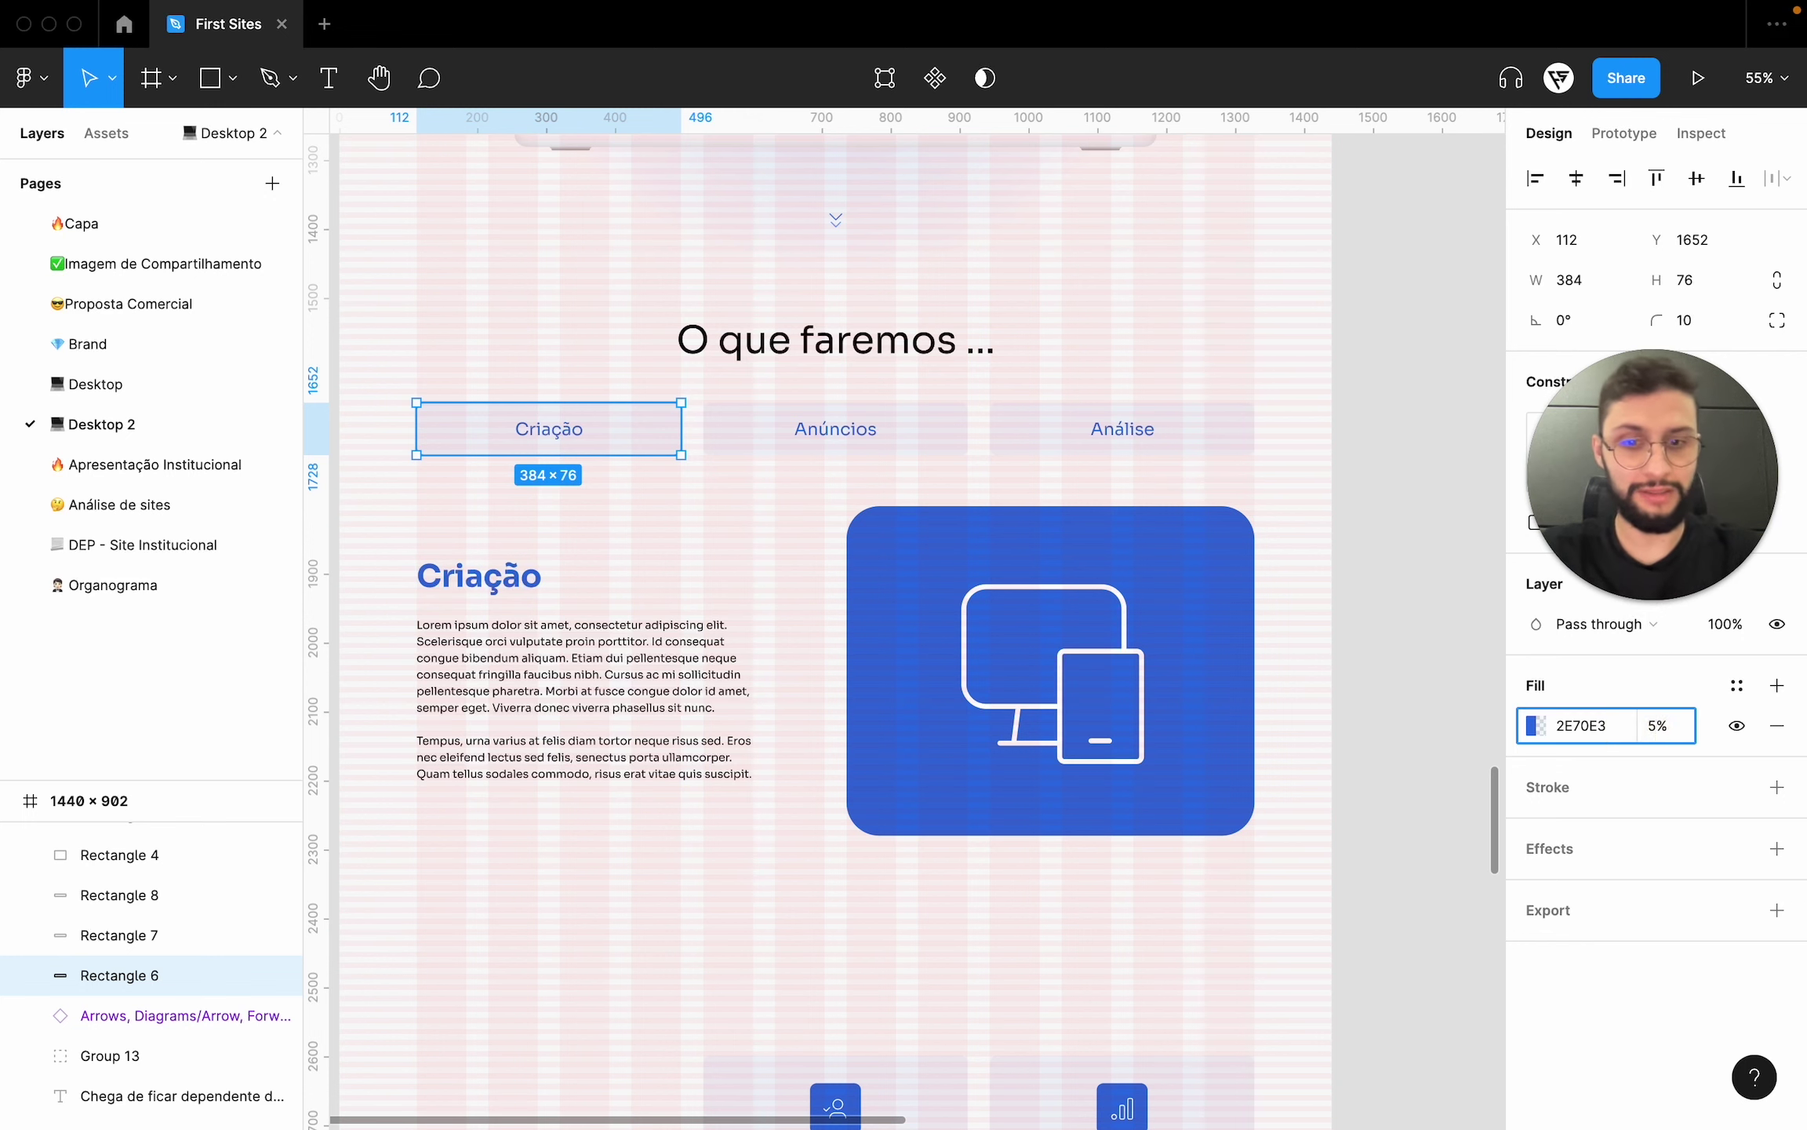
left_click(1667, 725)
type("10")
key("Return")
key("Escape")
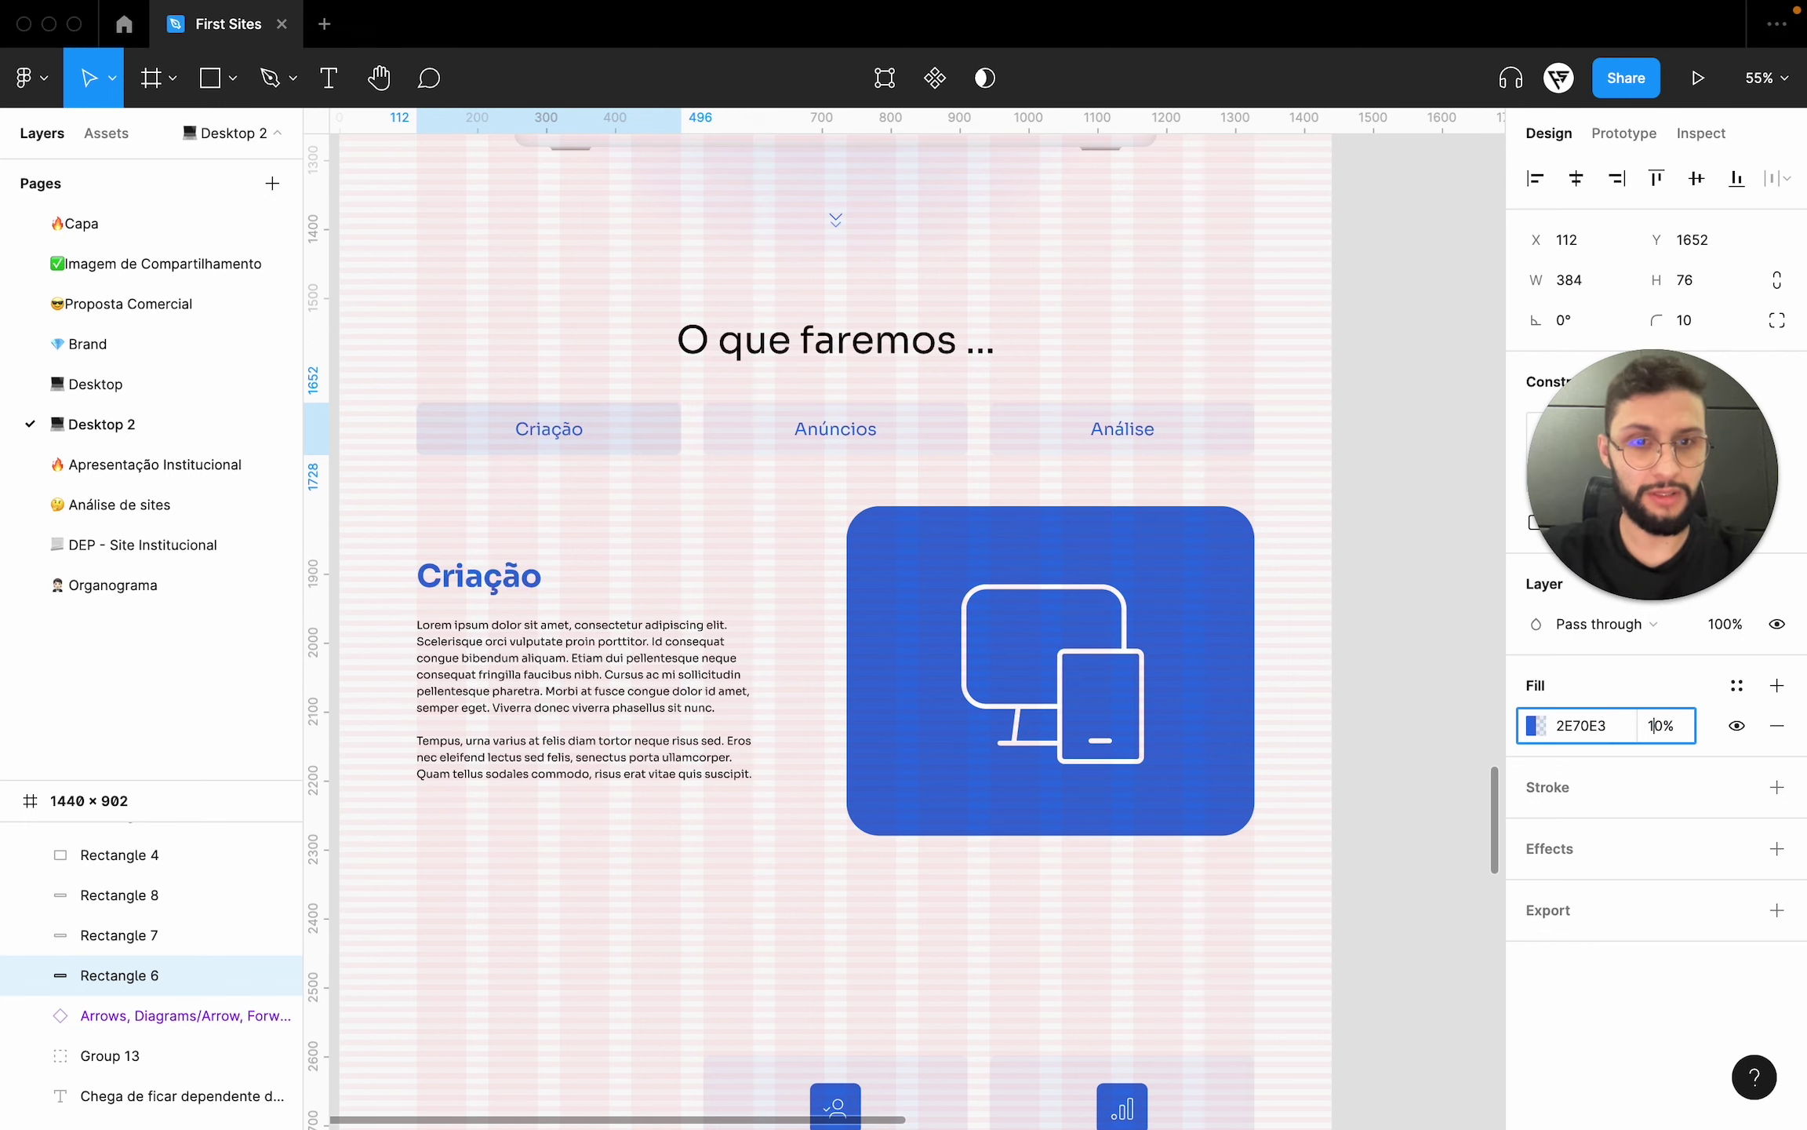
type("0")
key("Return")
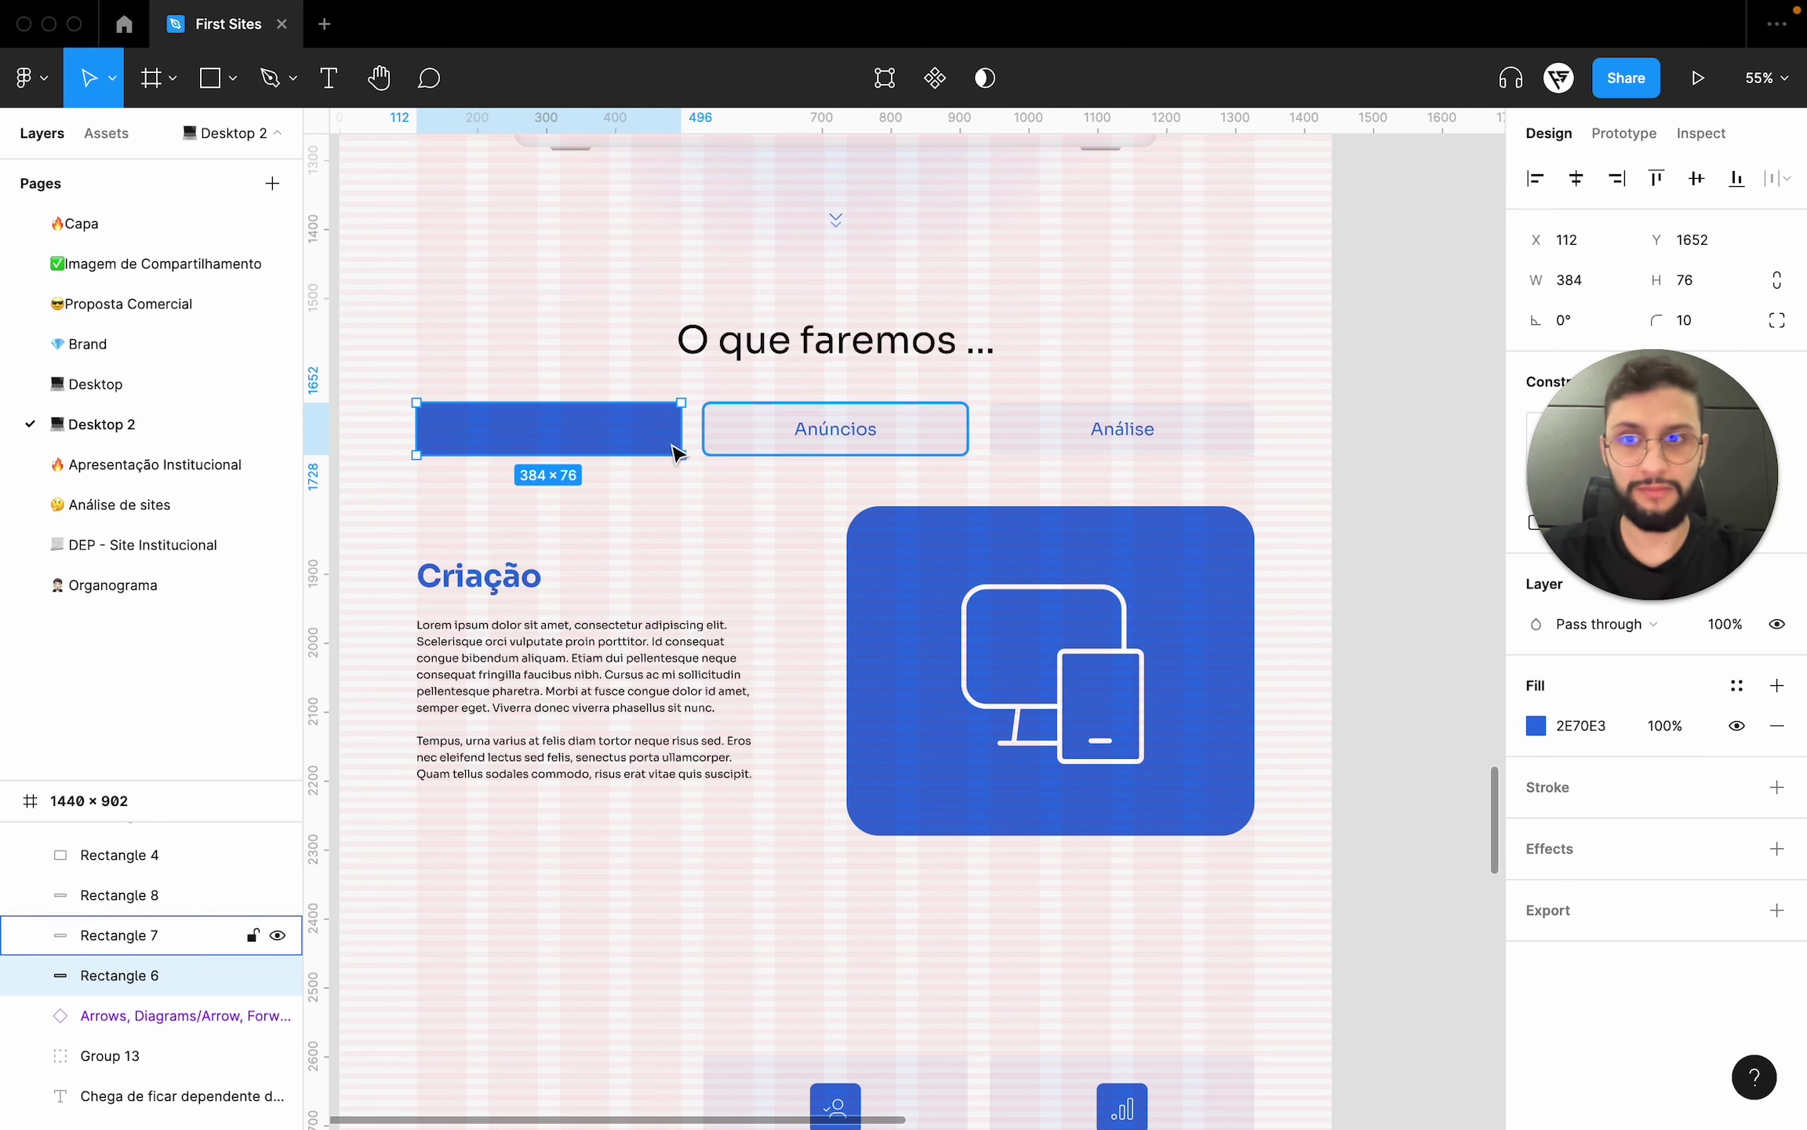
- Change the Criação tab label colour to FFFFFF
left_click(549, 428)
left_click(1535, 997)
type("FFFFFF")
key("Return")
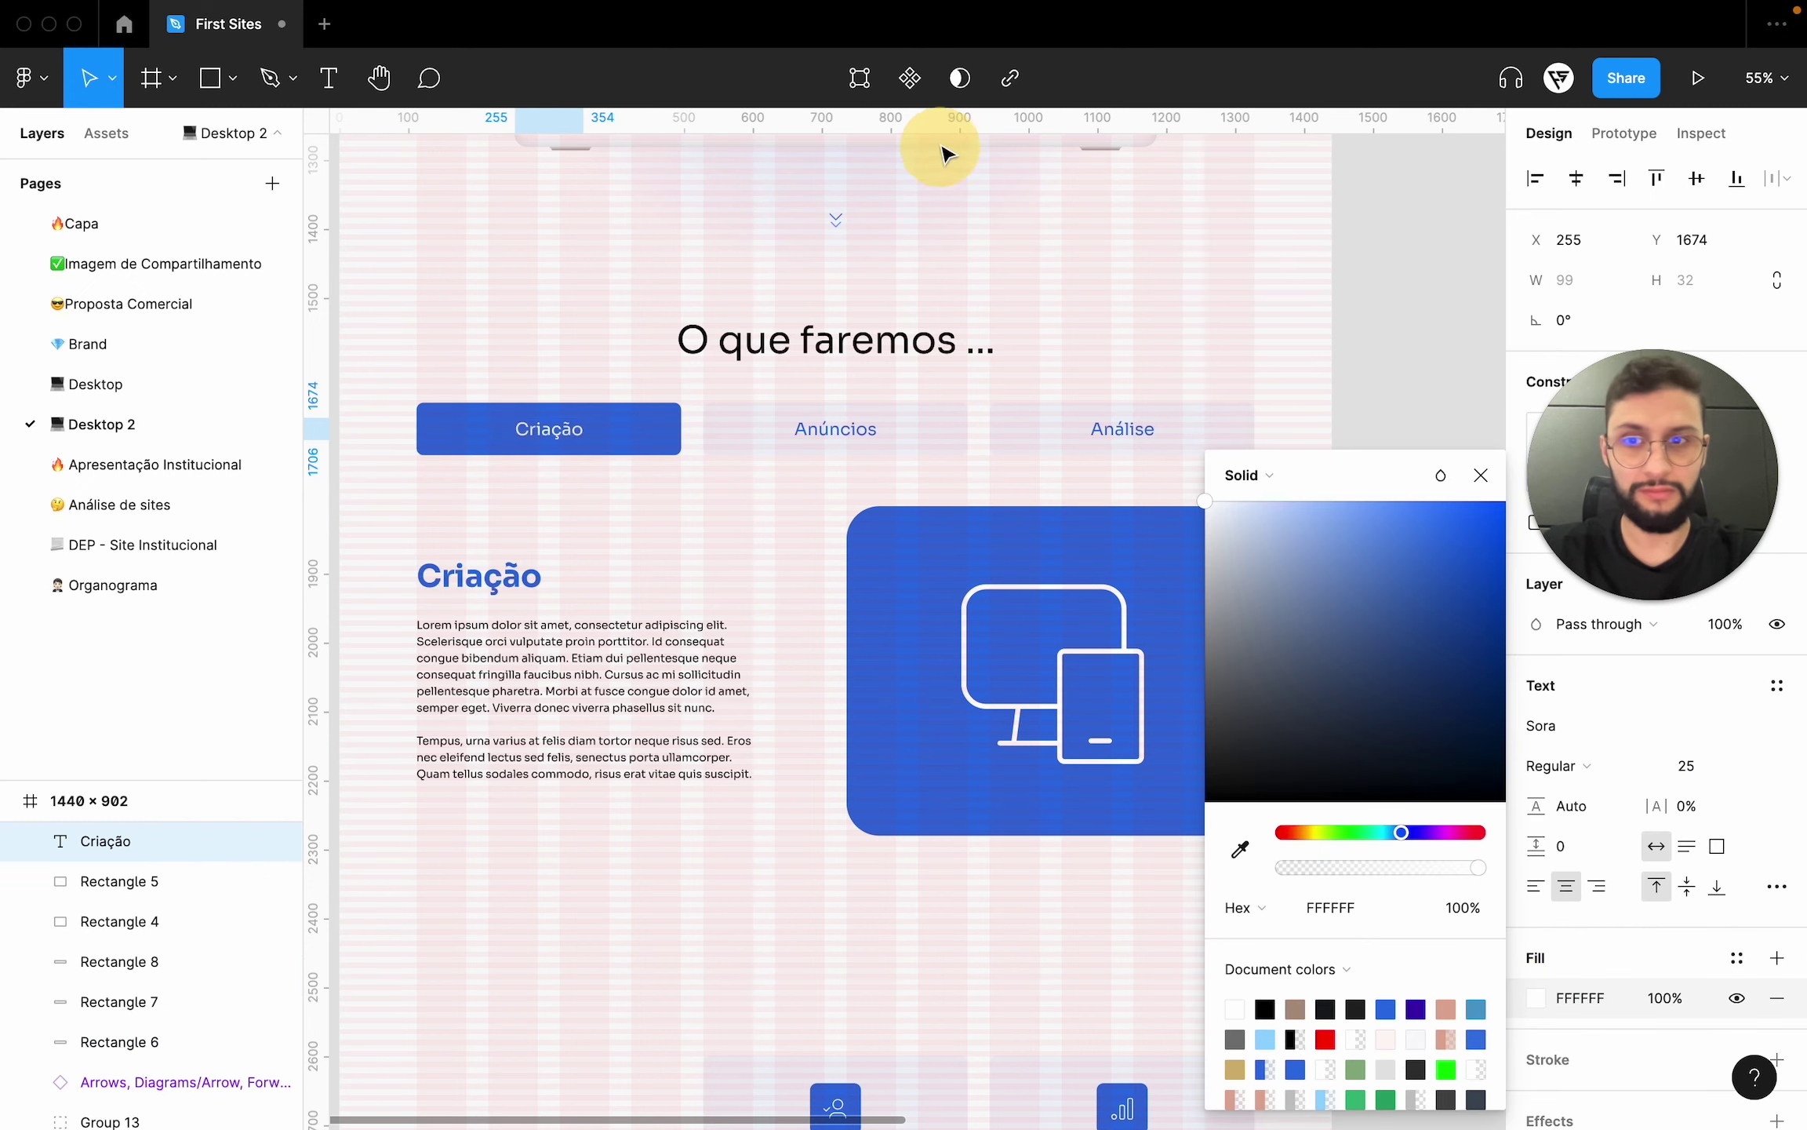
left_click(720, 490)
scroll(720, 491, "down", 3)
scroll(721, 492, "down", 2)
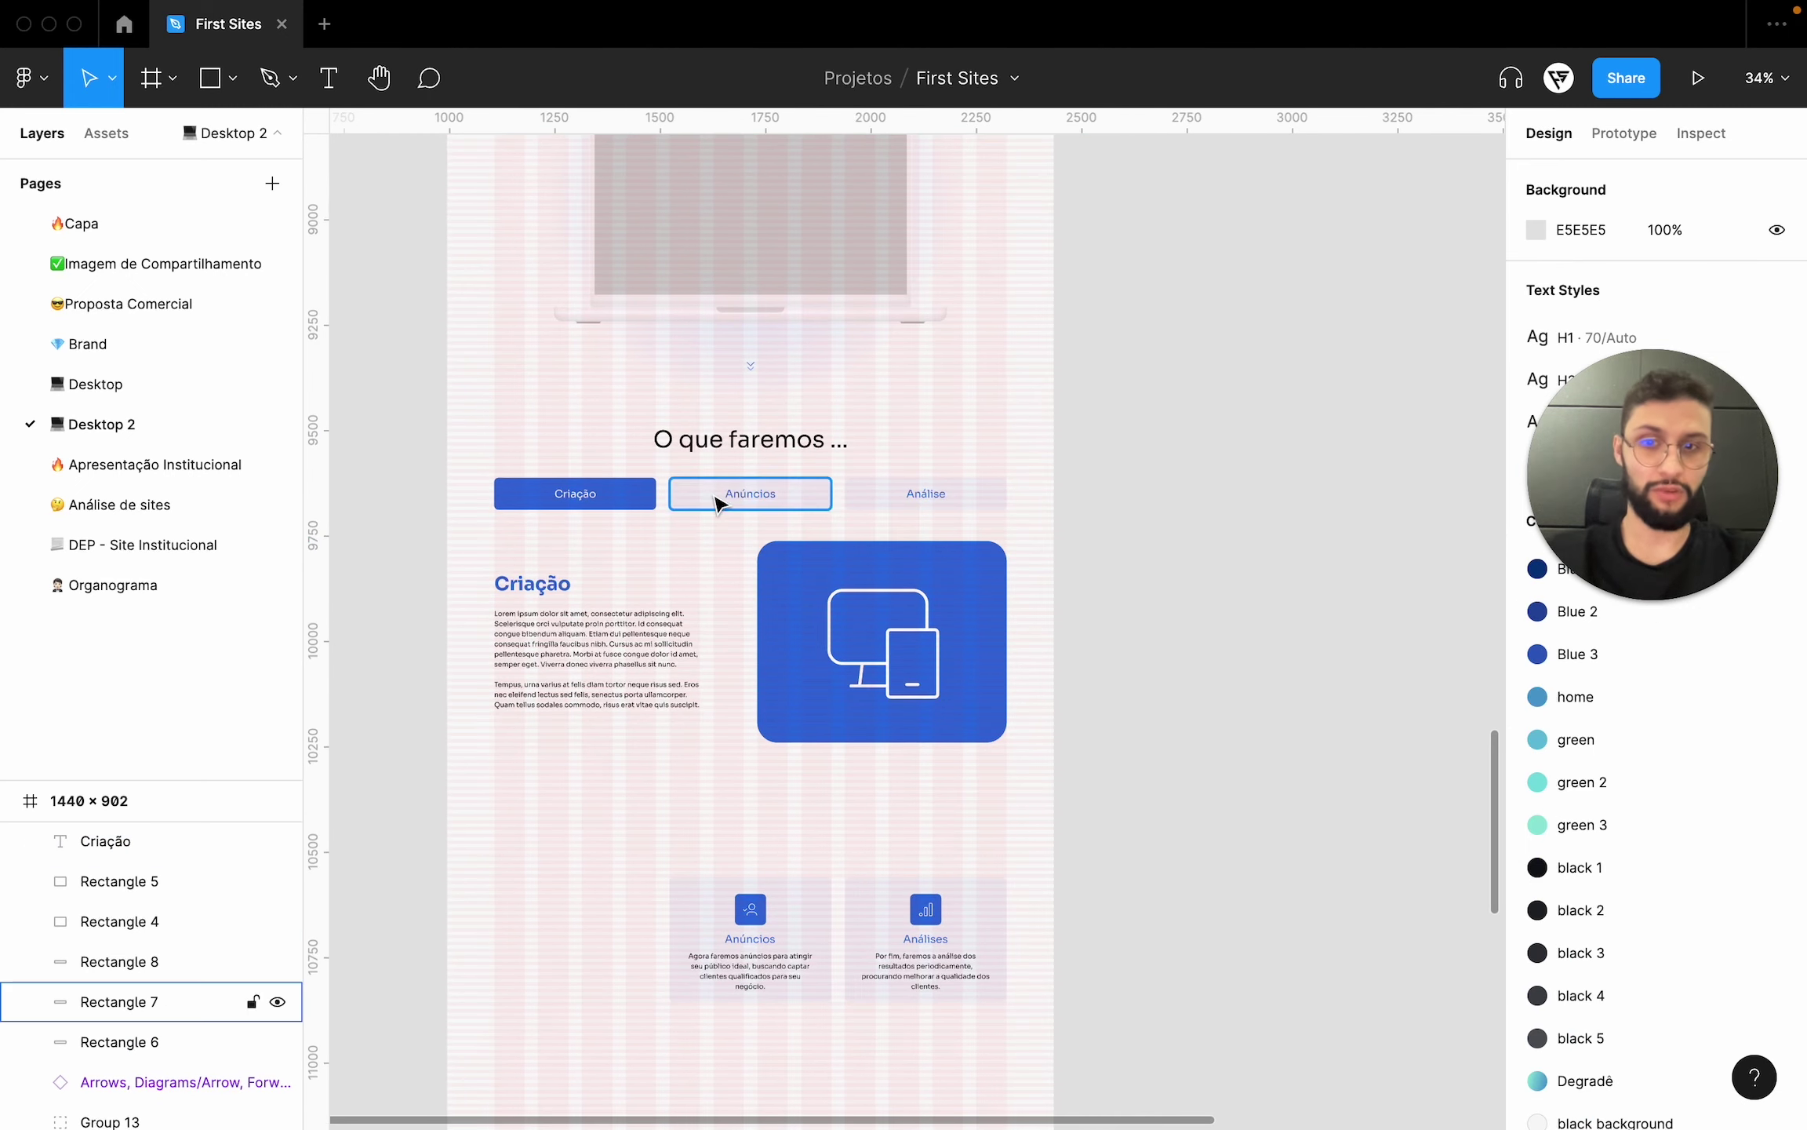
- Duplicate the landing-page frame twice, placing the copies to its right
scroll(718, 492, "down", 5)
scroll(651, 470, "up", 3)
left_click(584, 448)
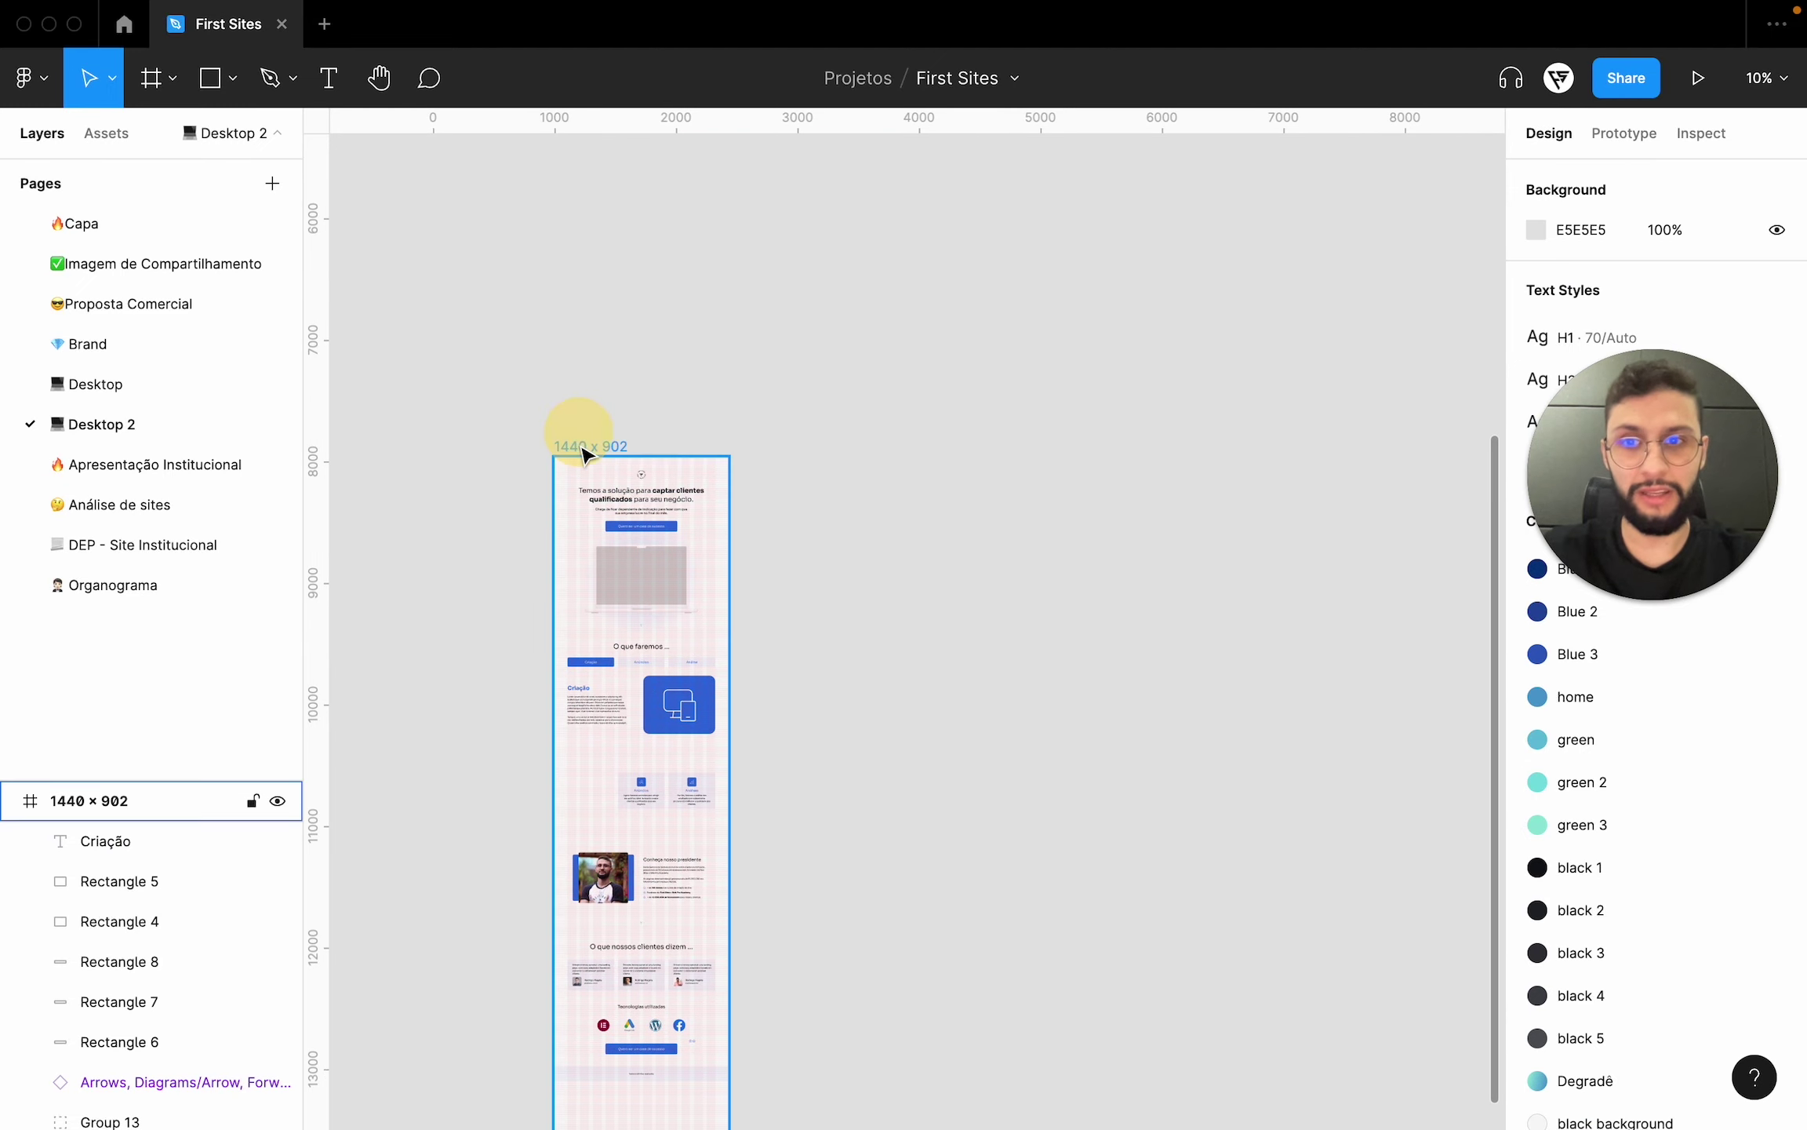
left_click_drag(584, 453, 772, 453)
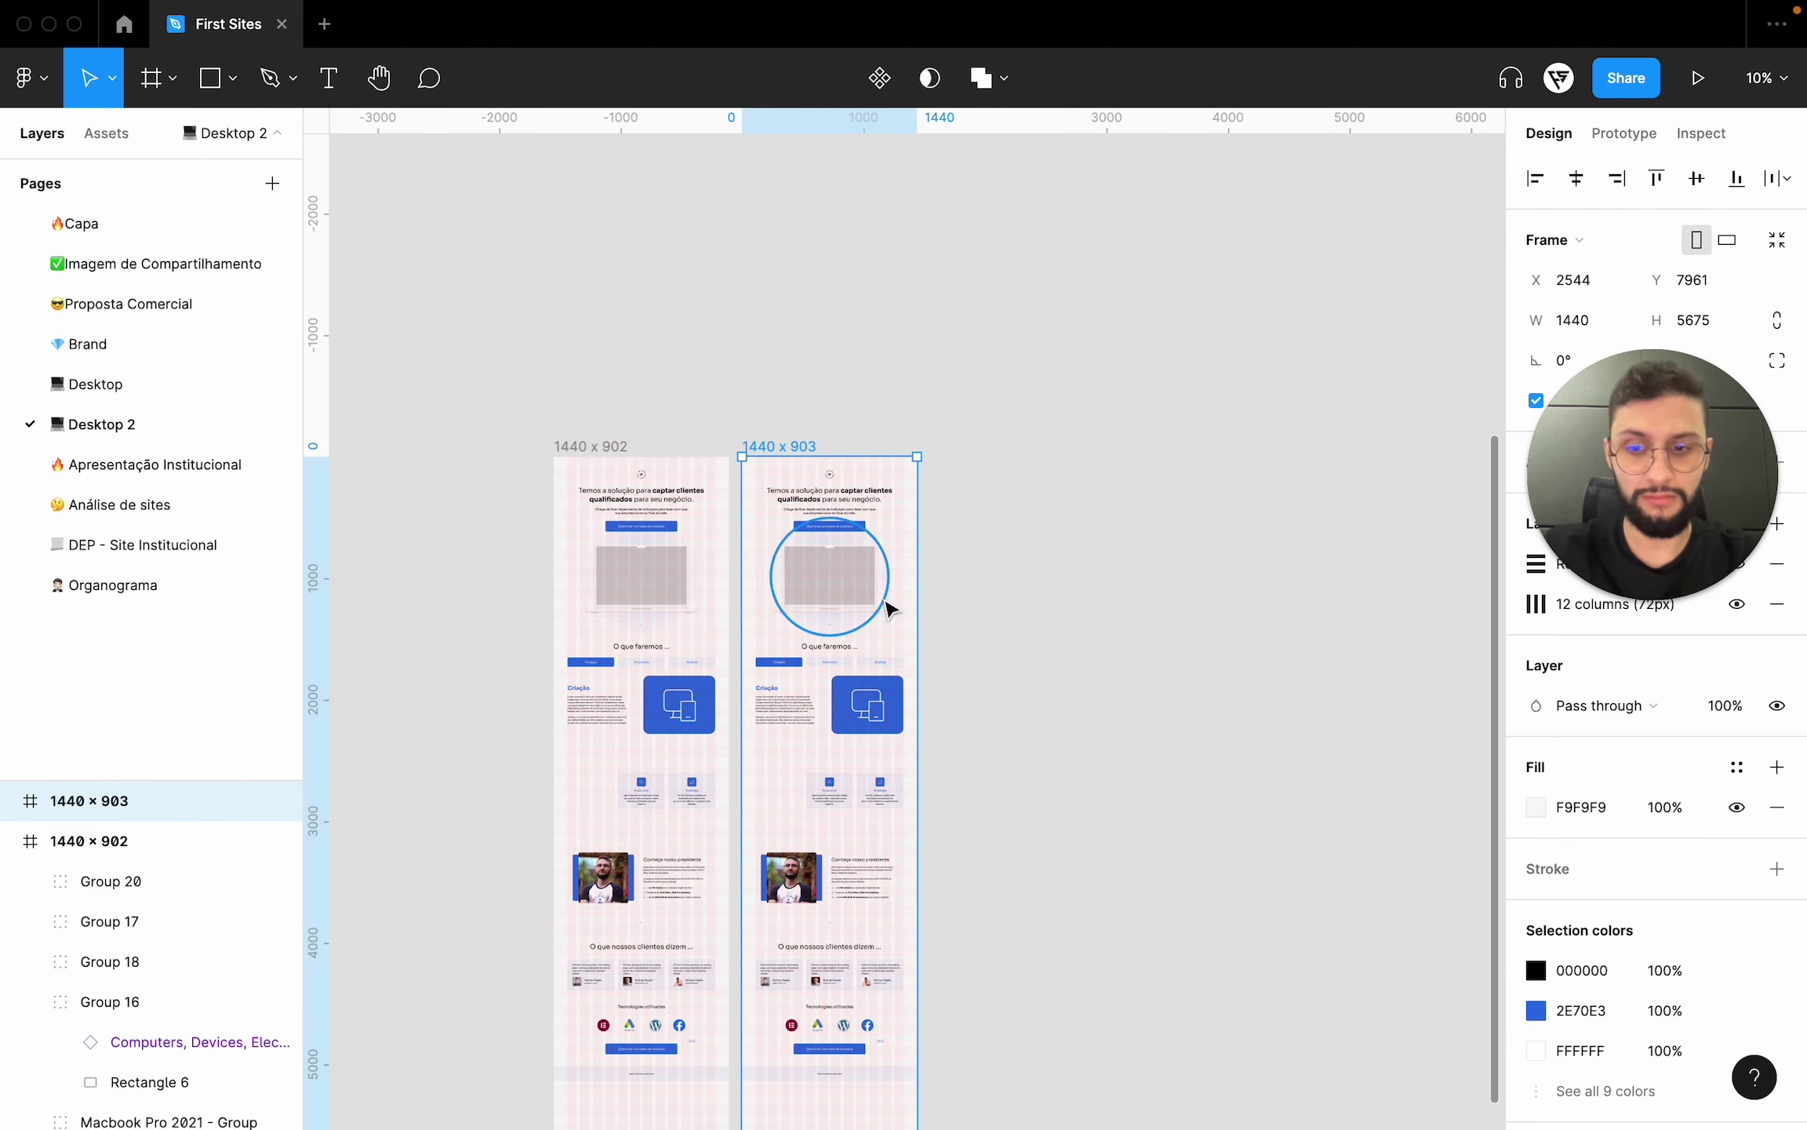
key("ctrl+d")
scroll(968, 670, "up", 2)
left_click(1162, 605)
scroll(796, 524, "up", 2)
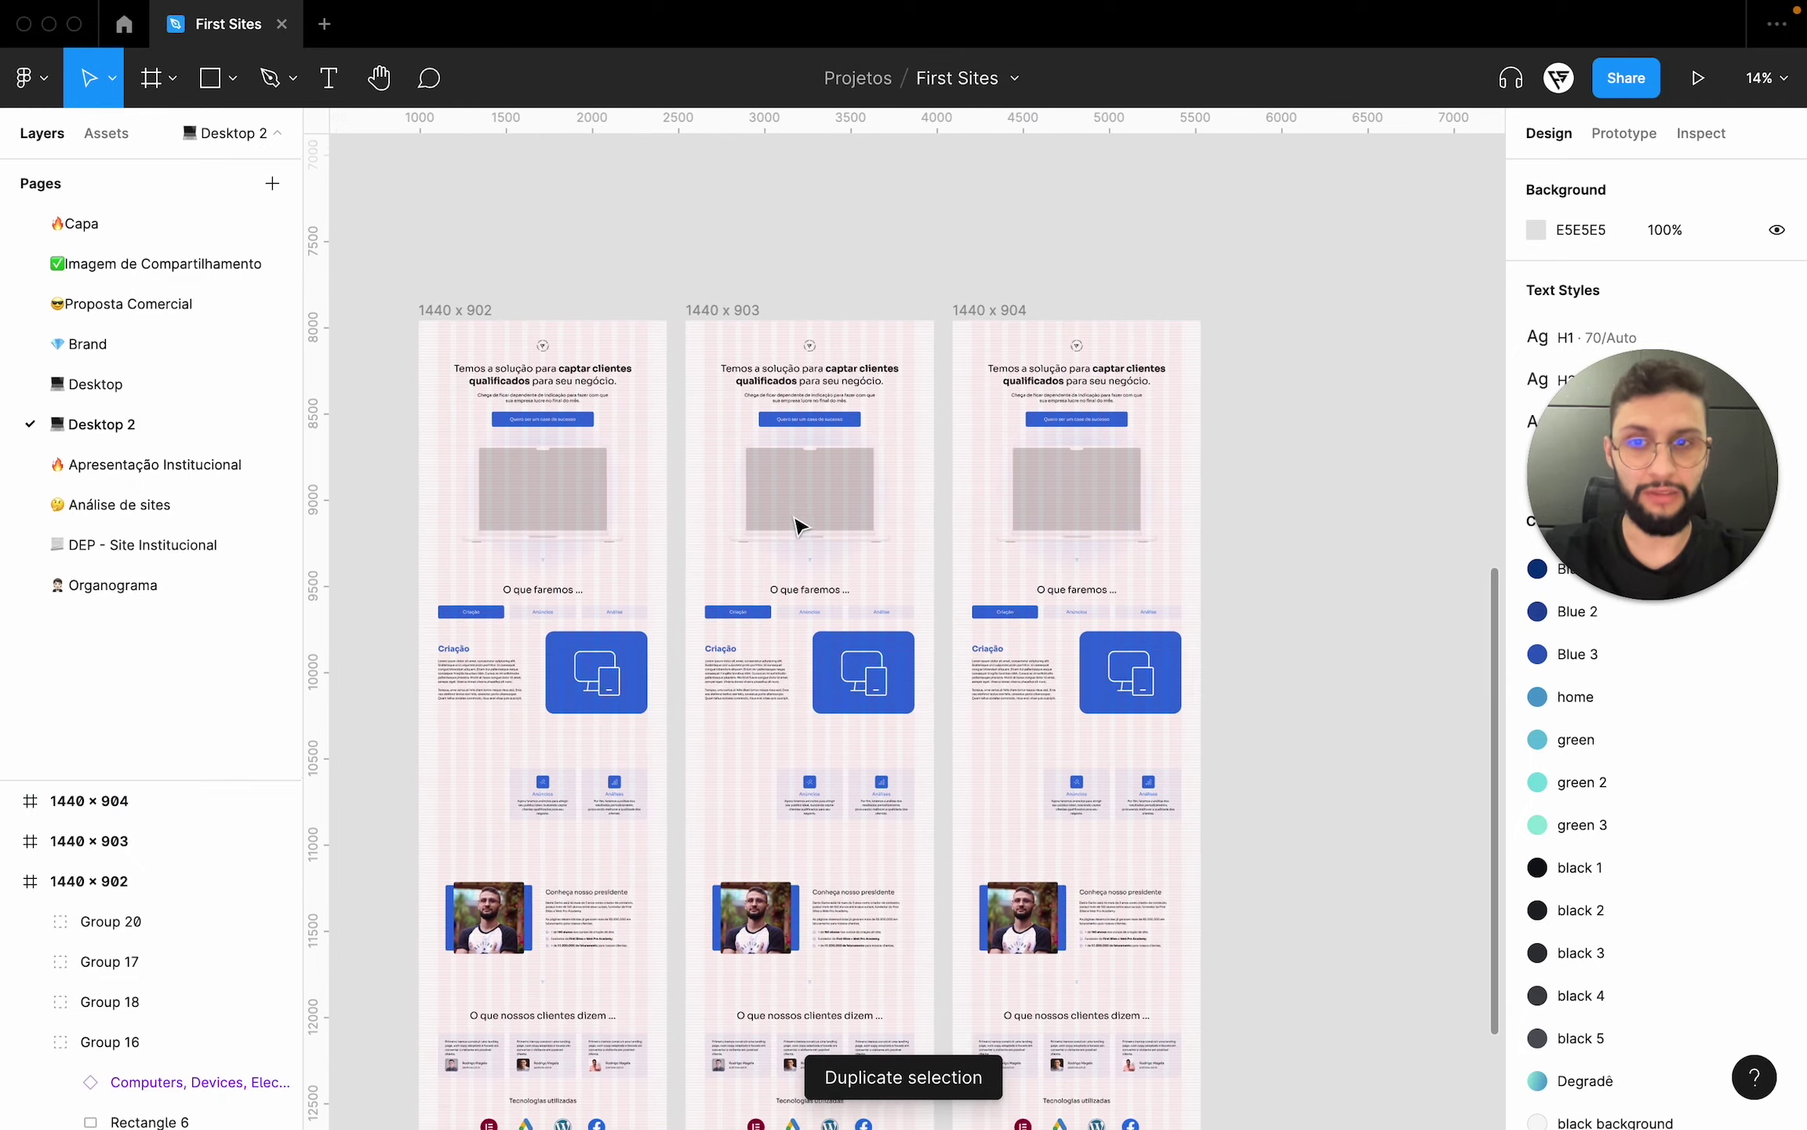
scroll(796, 524, "up", 3)
scroll(796, 524, "up", 2)
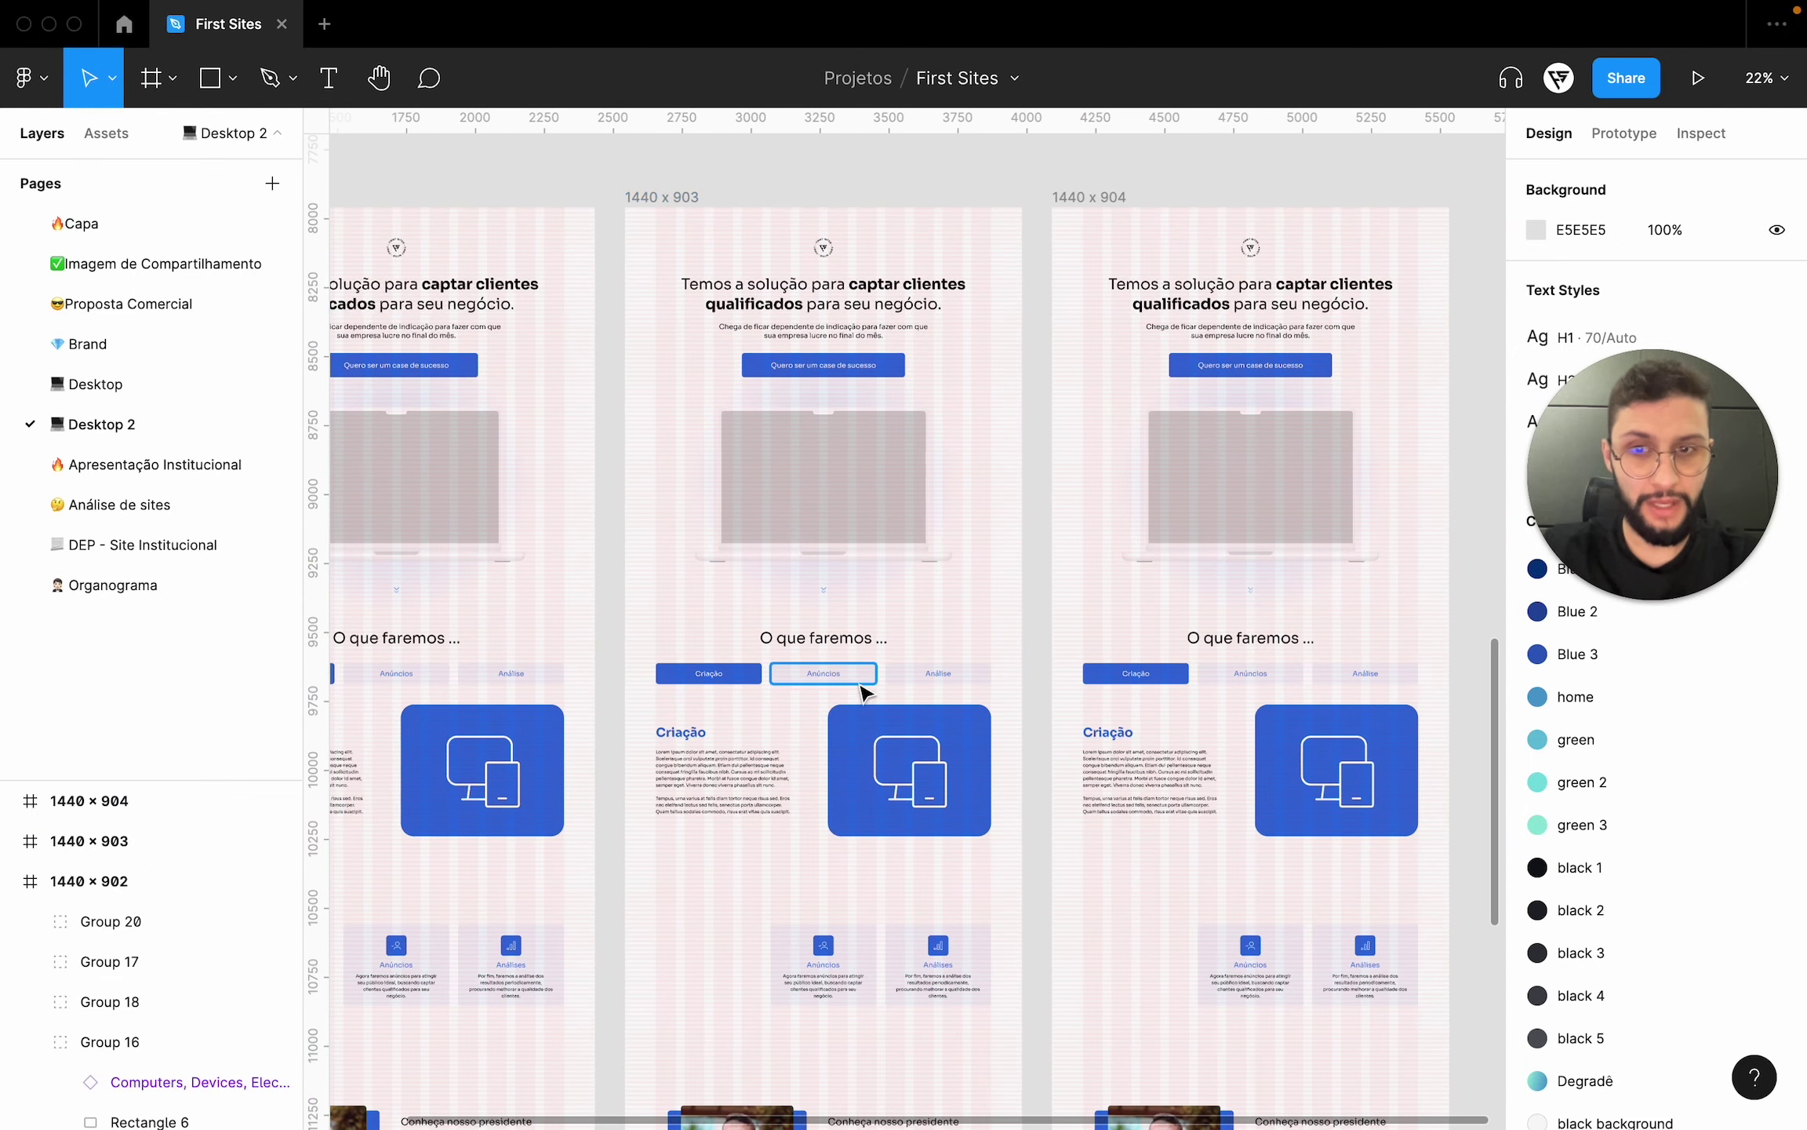
- Make the second frame's Anúncios tab and third frame's Análise tab solid blue with white labels
left_click(862, 682)
left_click(1333, 679, "shift")
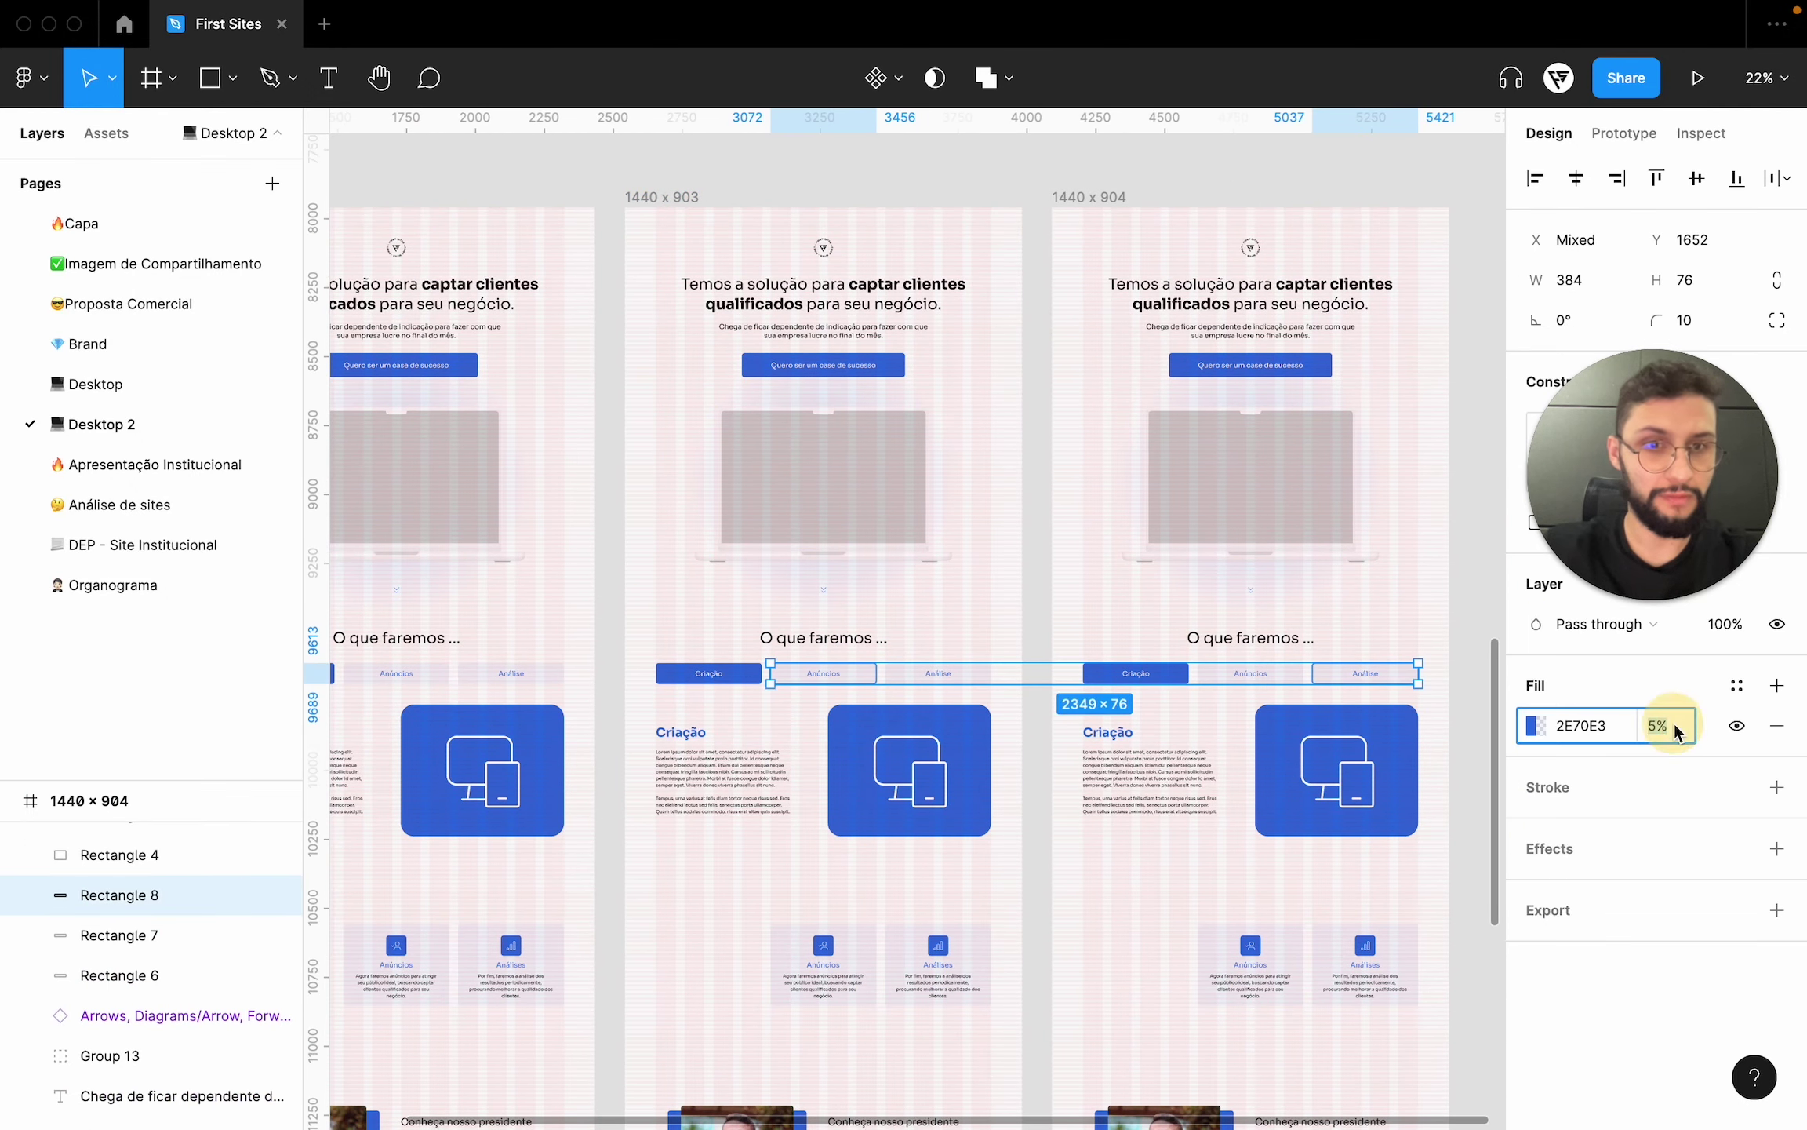
type("0")
key("Return")
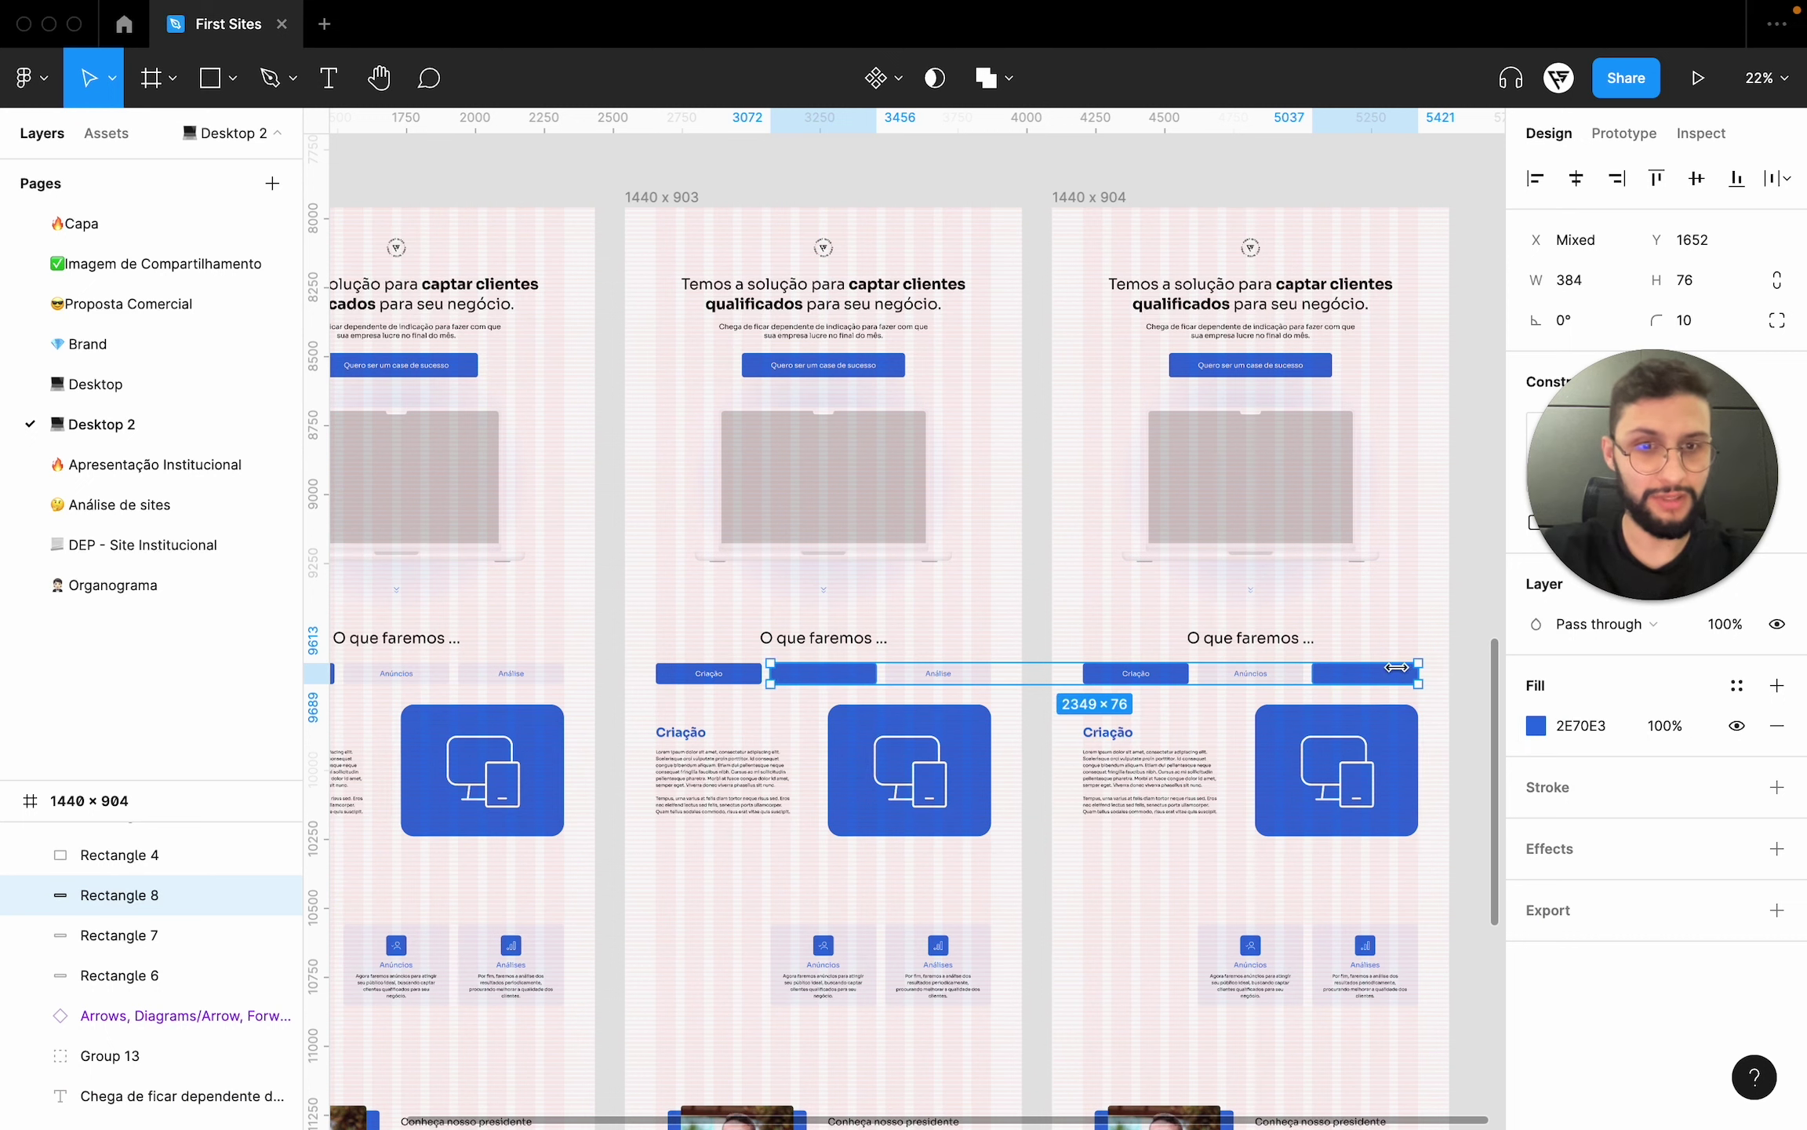
left_click(1369, 681)
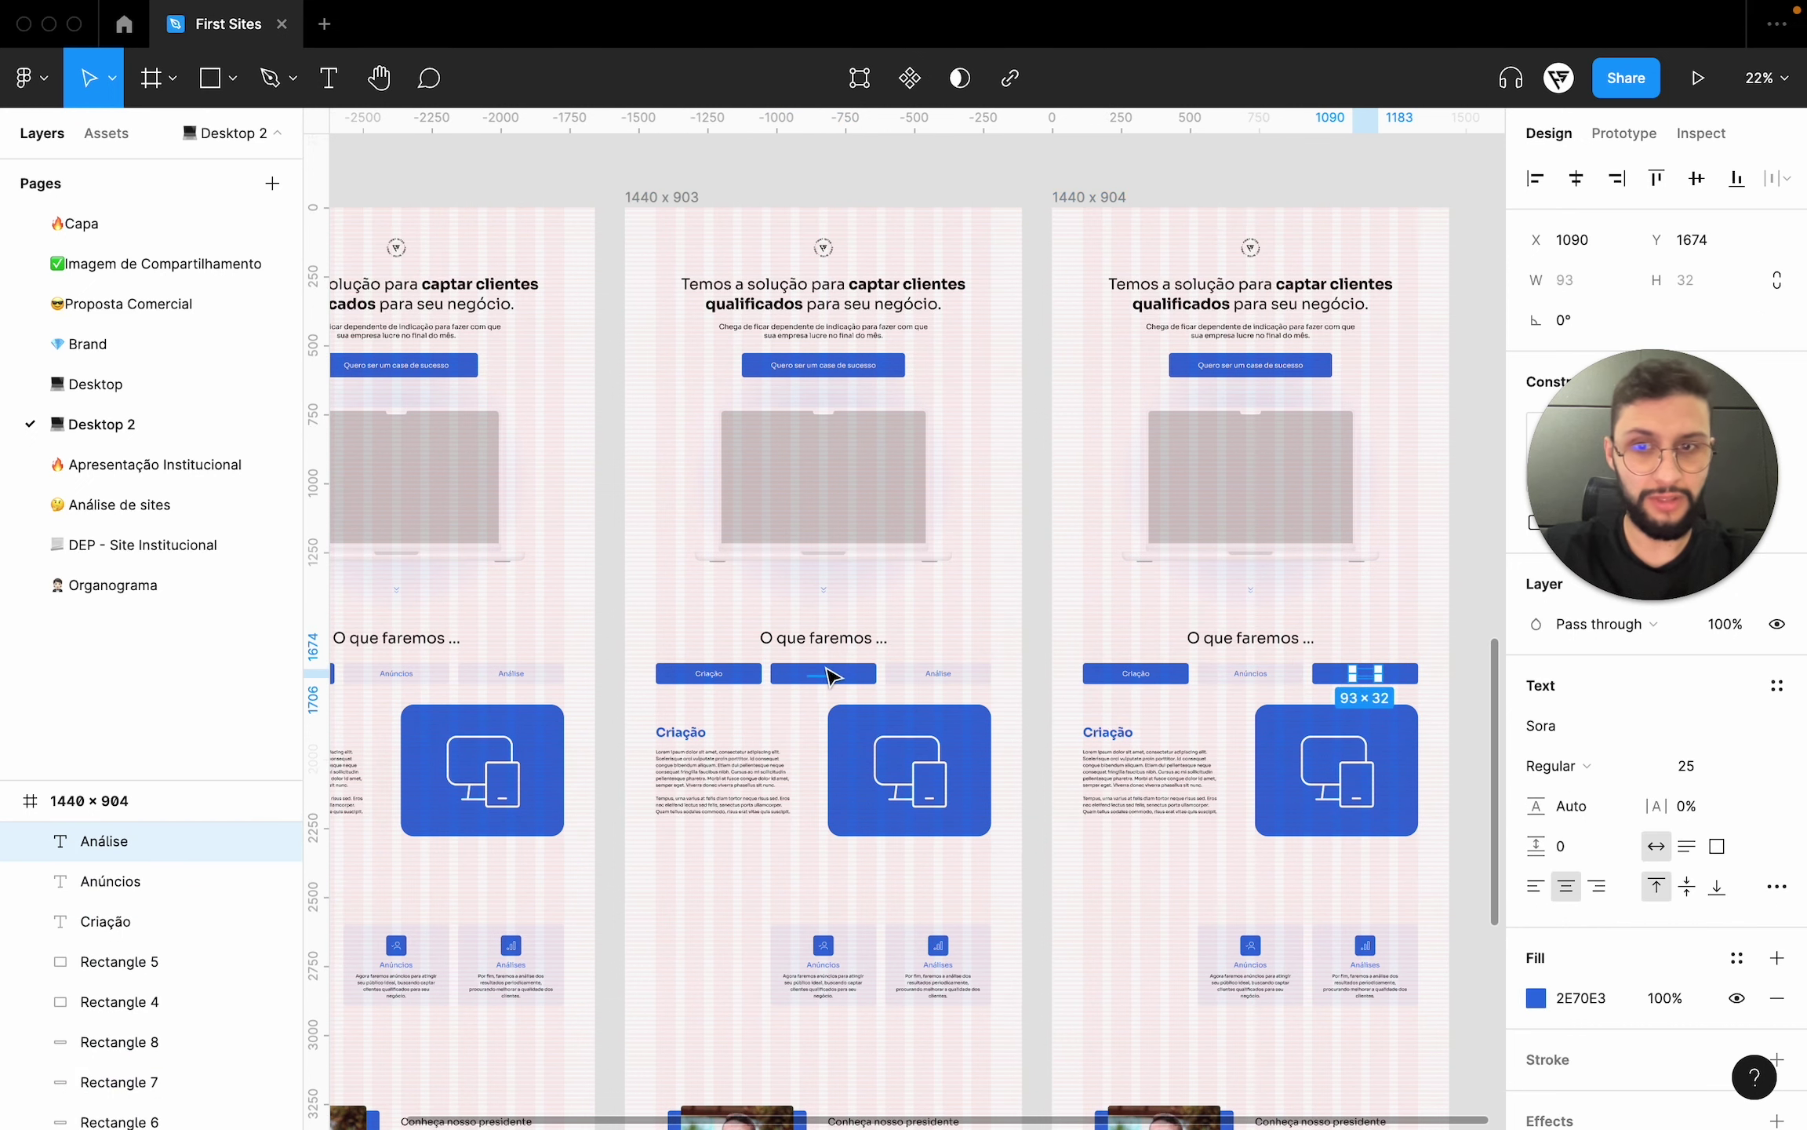
left_click(830, 678, "shift")
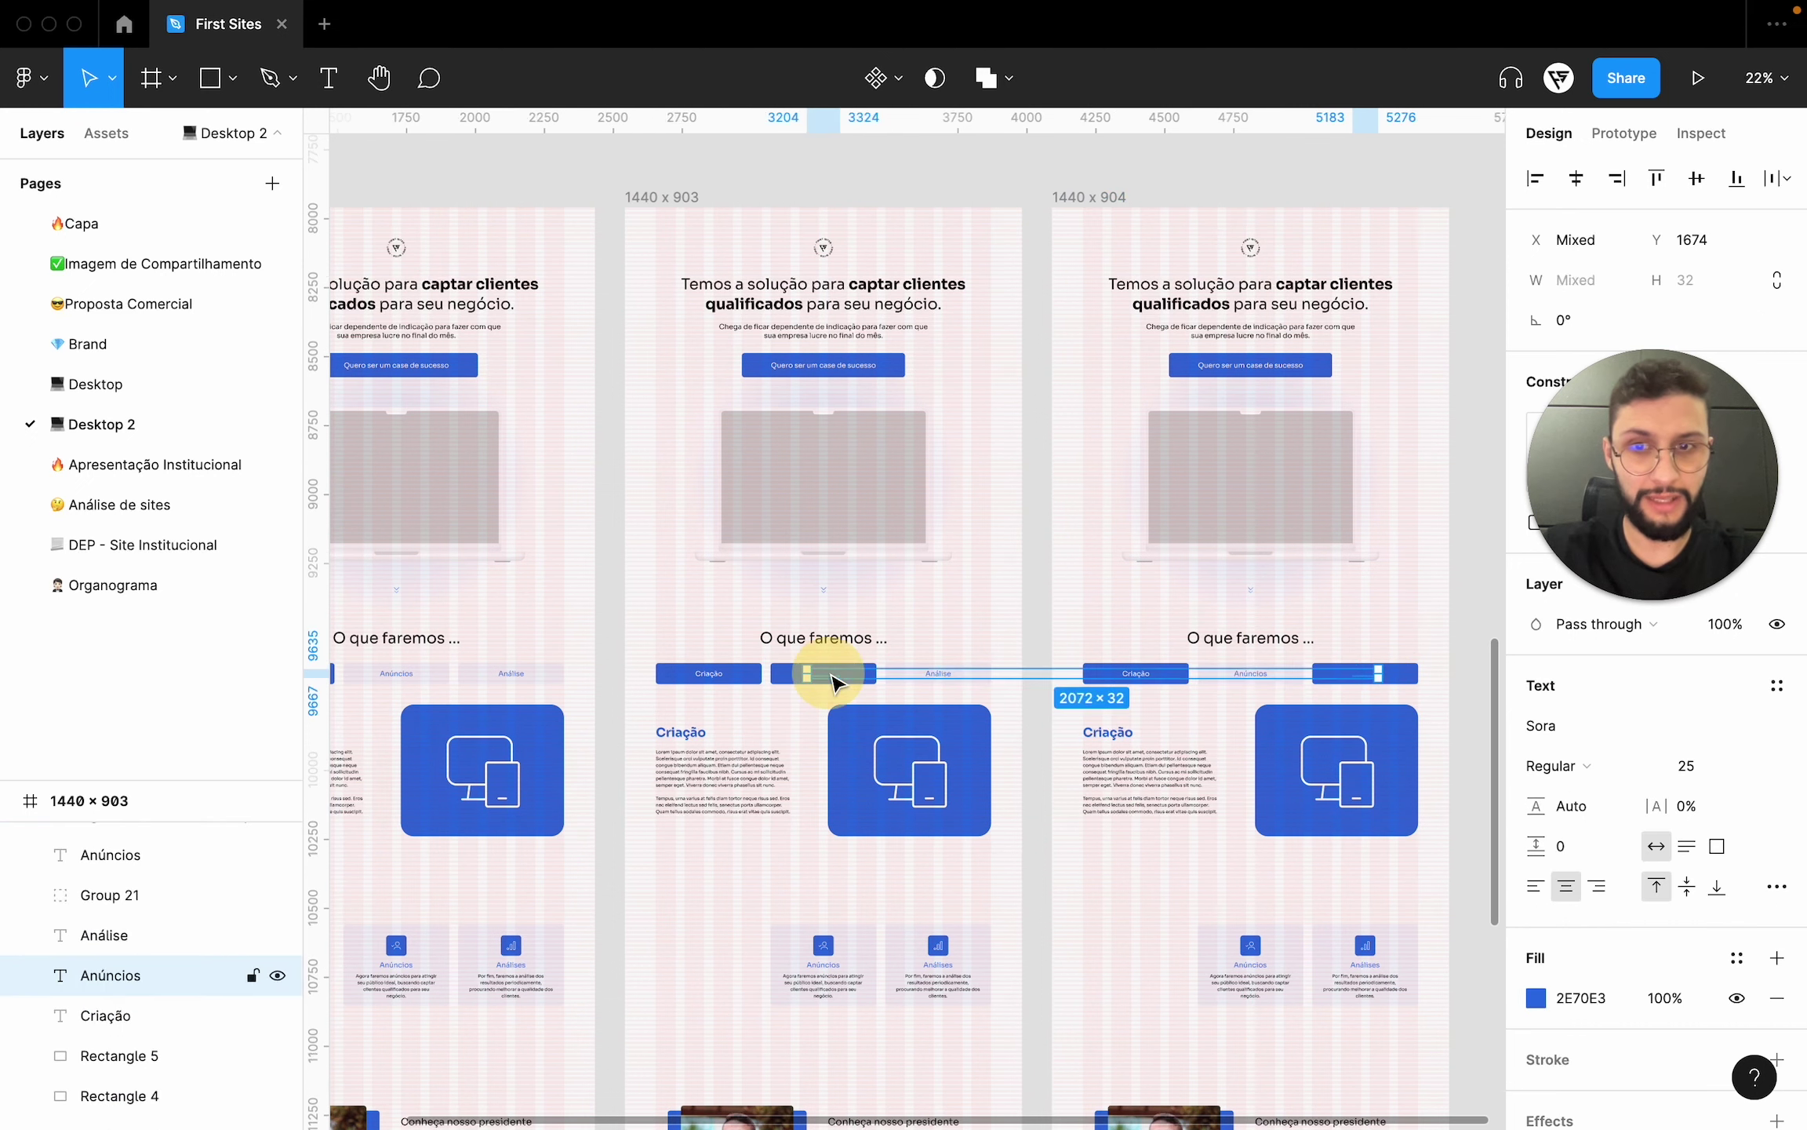
left_click(1536, 998)
left_click_drag(1302, 624, 871, 173)
left_click(985, 643)
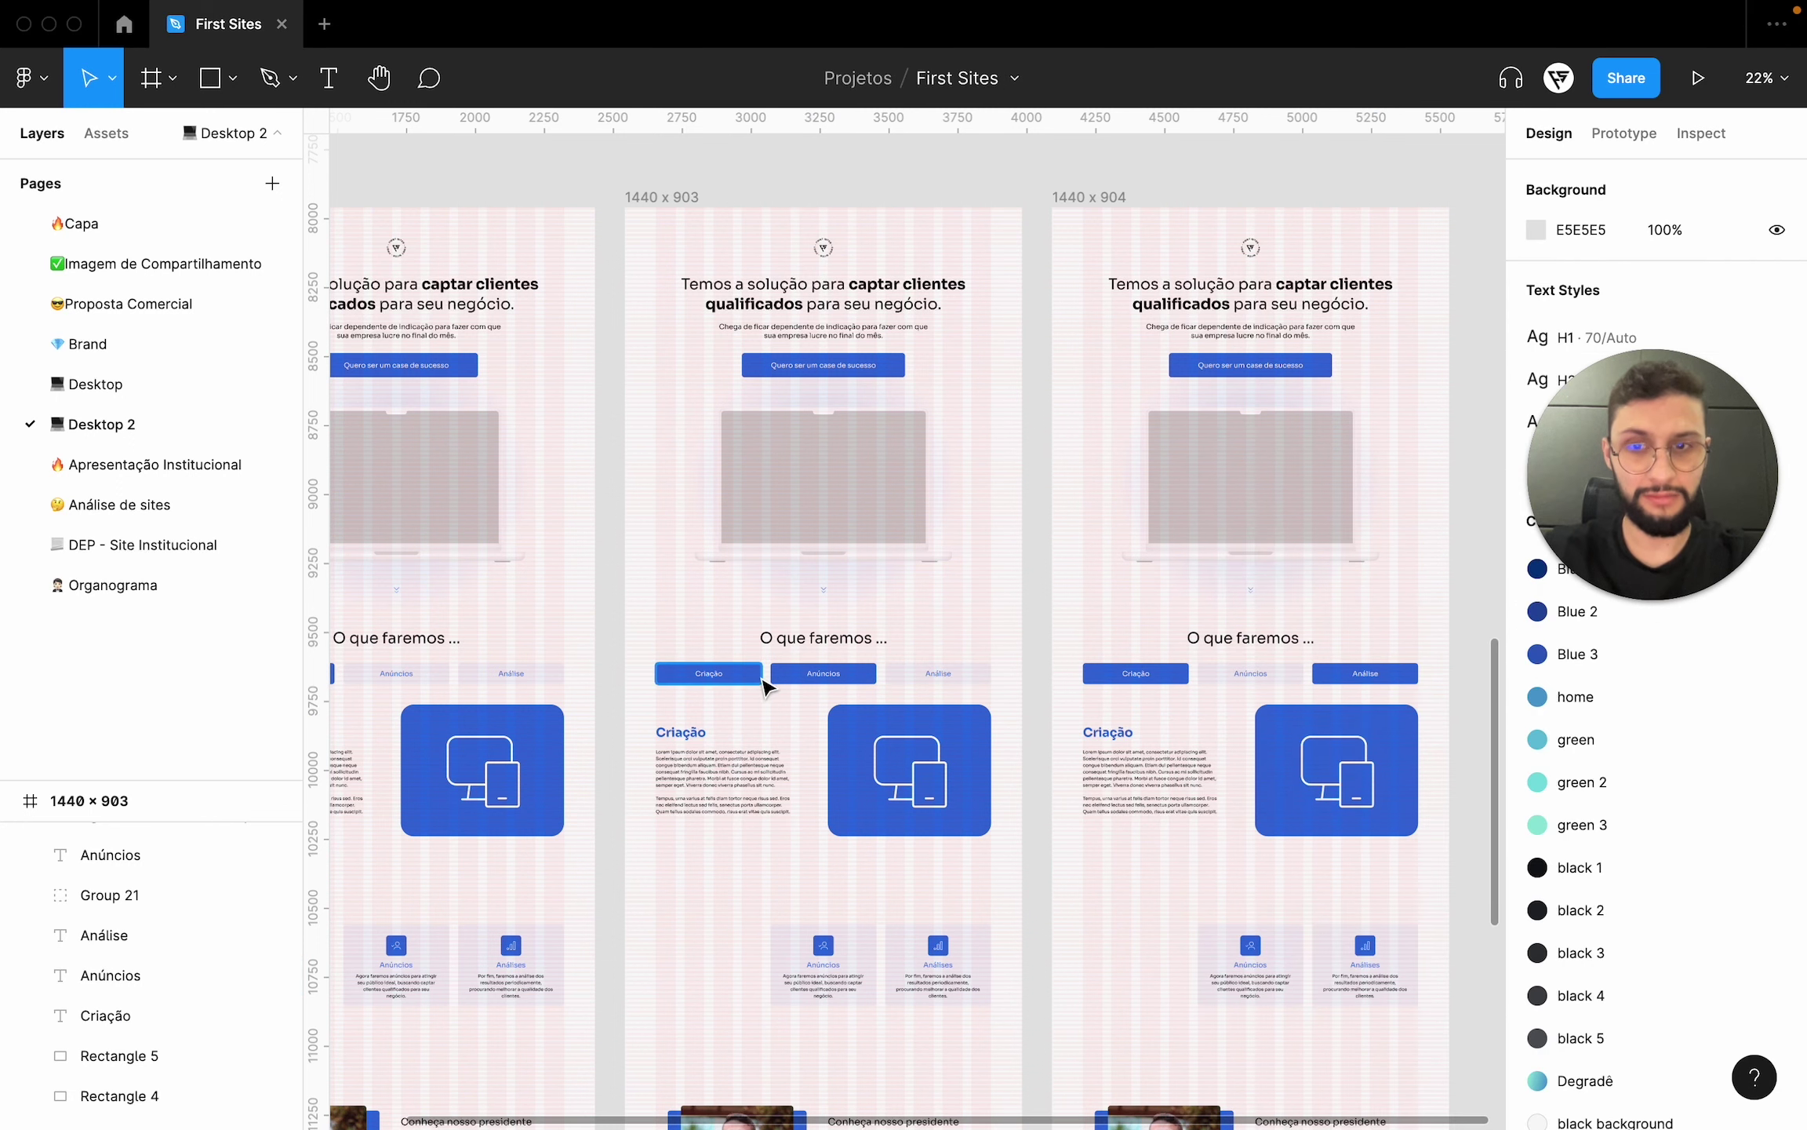
- Fade the copied frames' Criação tabs to 5% opacity with brand-blue labels
left_click(753, 680)
left_click(1181, 677, "shift")
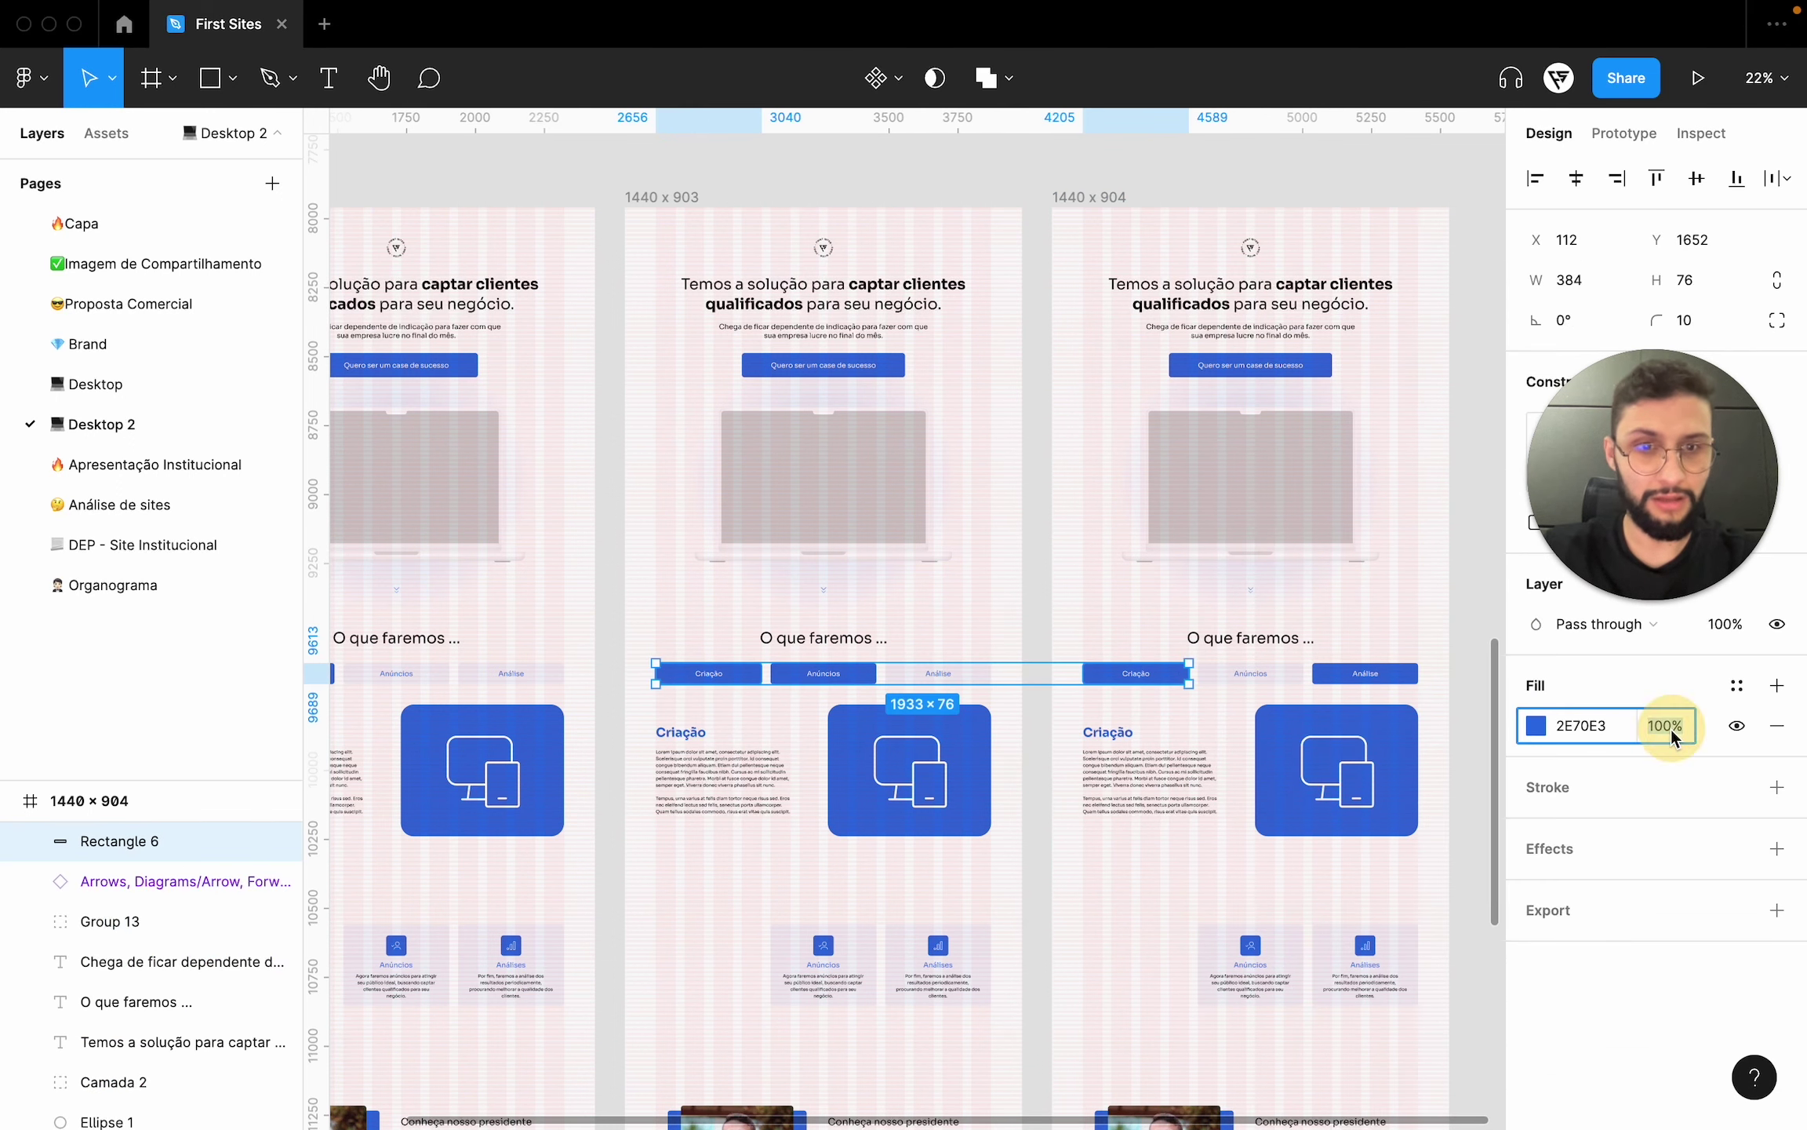
left_click(1127, 604)
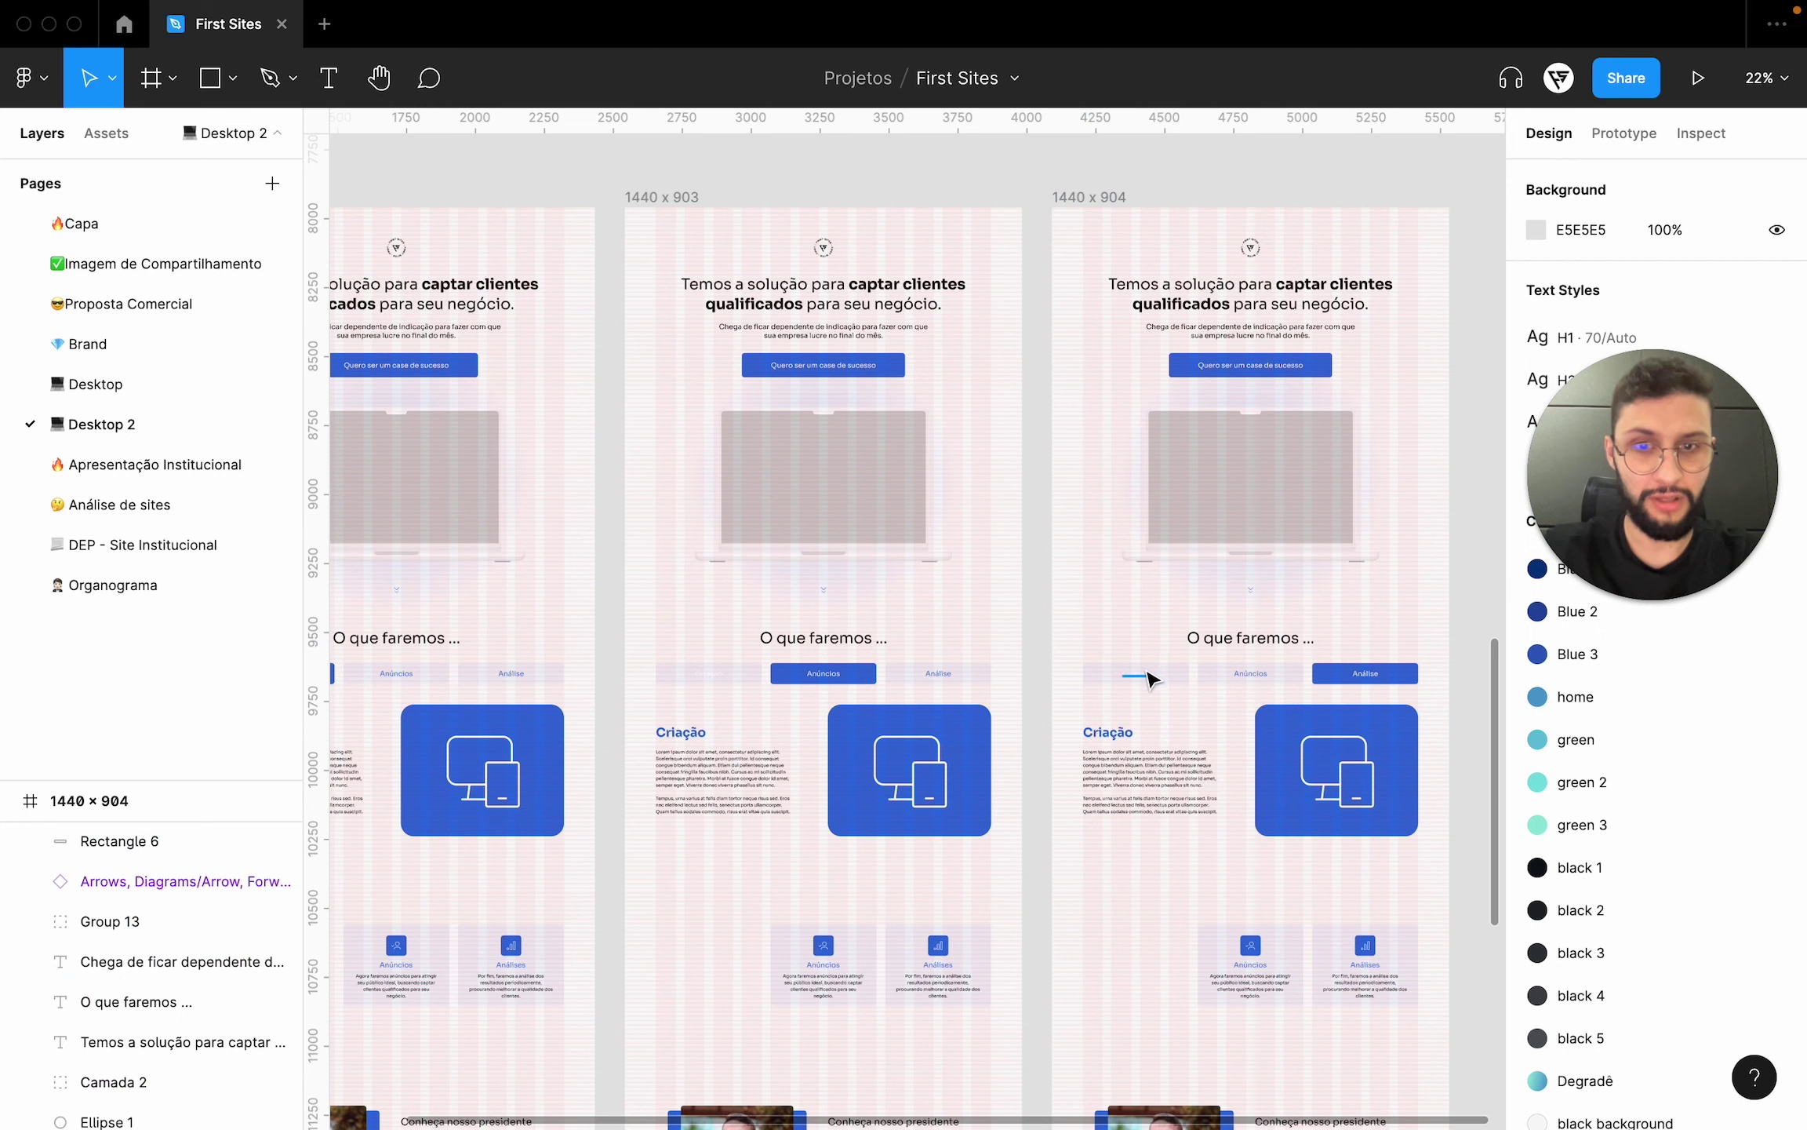
left_click(1149, 676)
left_click(716, 676, "shift")
scroll(1557, 883, "down", 2)
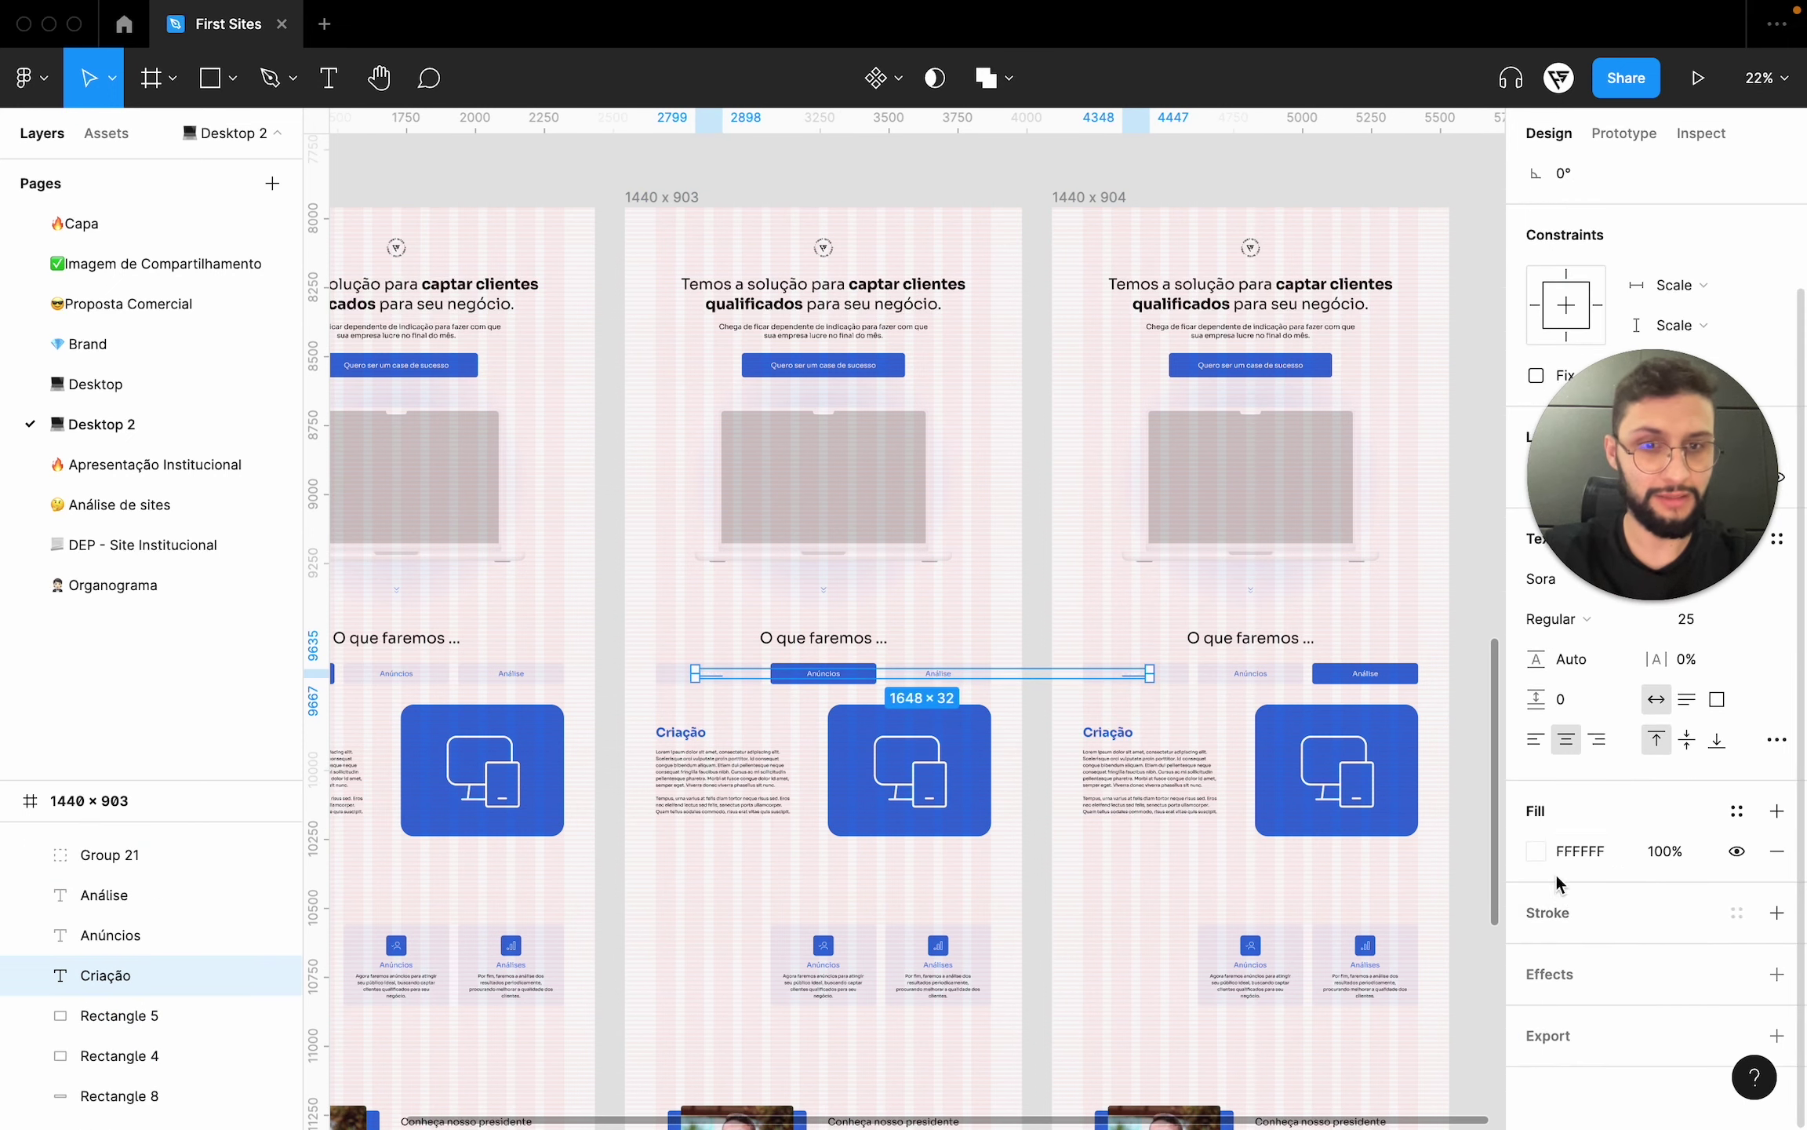
left_click(1536, 852)
left_click(1356, 1008)
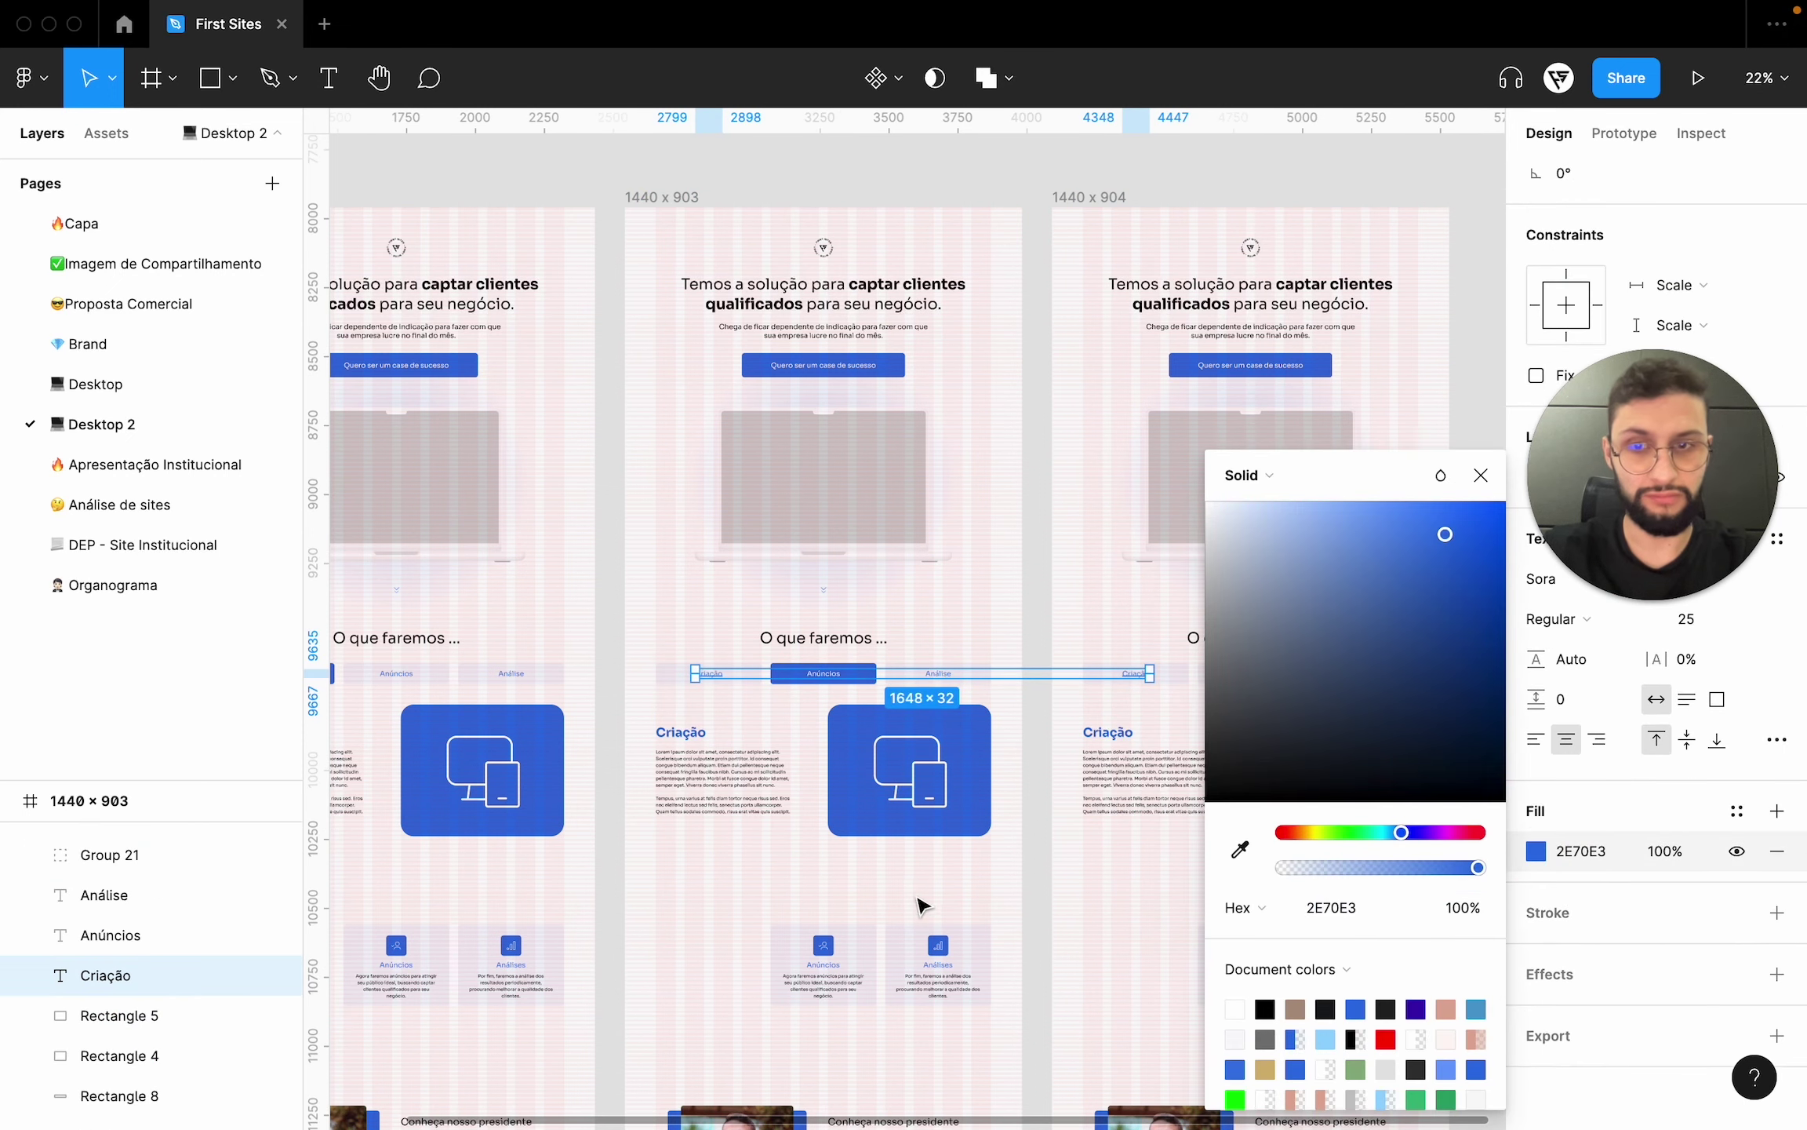
left_click(933, 908)
- Select the middle frame's Criação text block
scroll(1090, 906, "left", 3)
scroll(1090, 906, "down", 2)
scroll(1091, 906, "right", 5)
scroll(1090, 906, "down", 1)
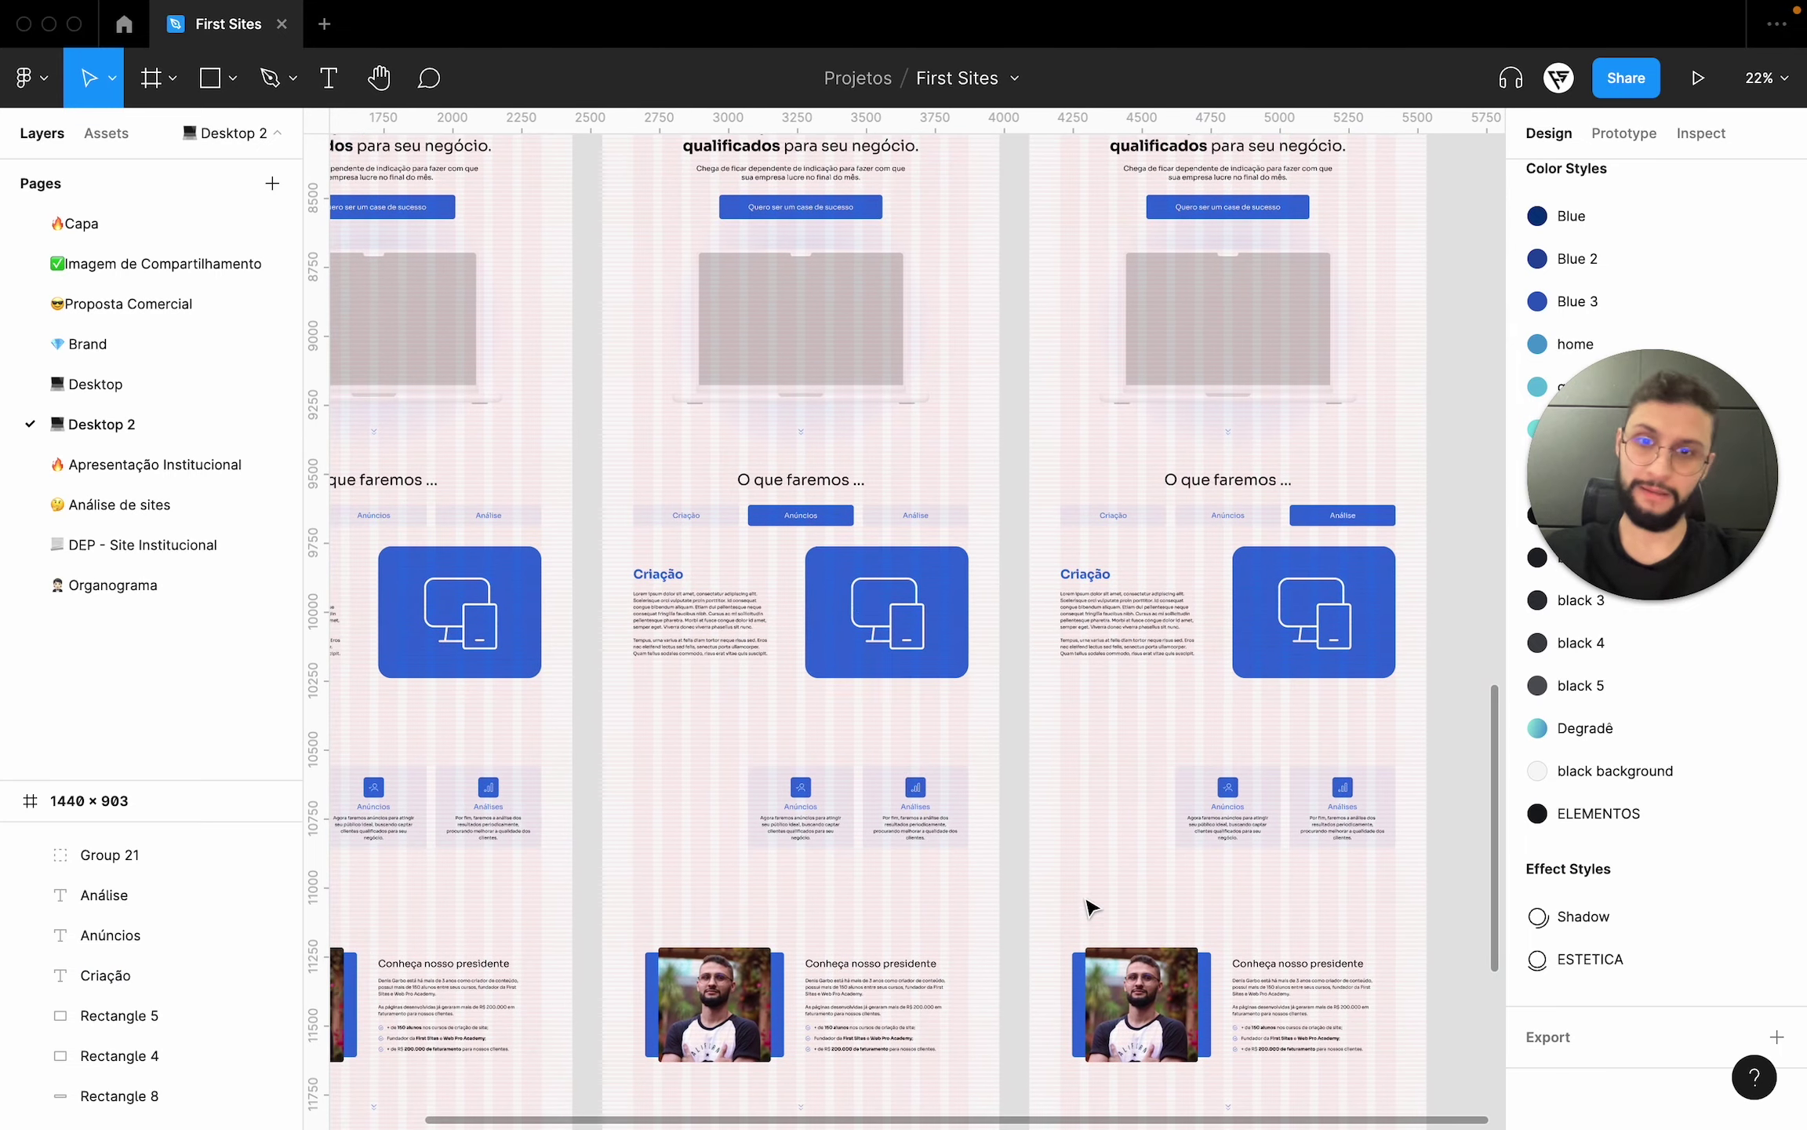
left_click(706, 639)
scroll(705, 640, "up", 3)
scroll(706, 639, "down", 3)
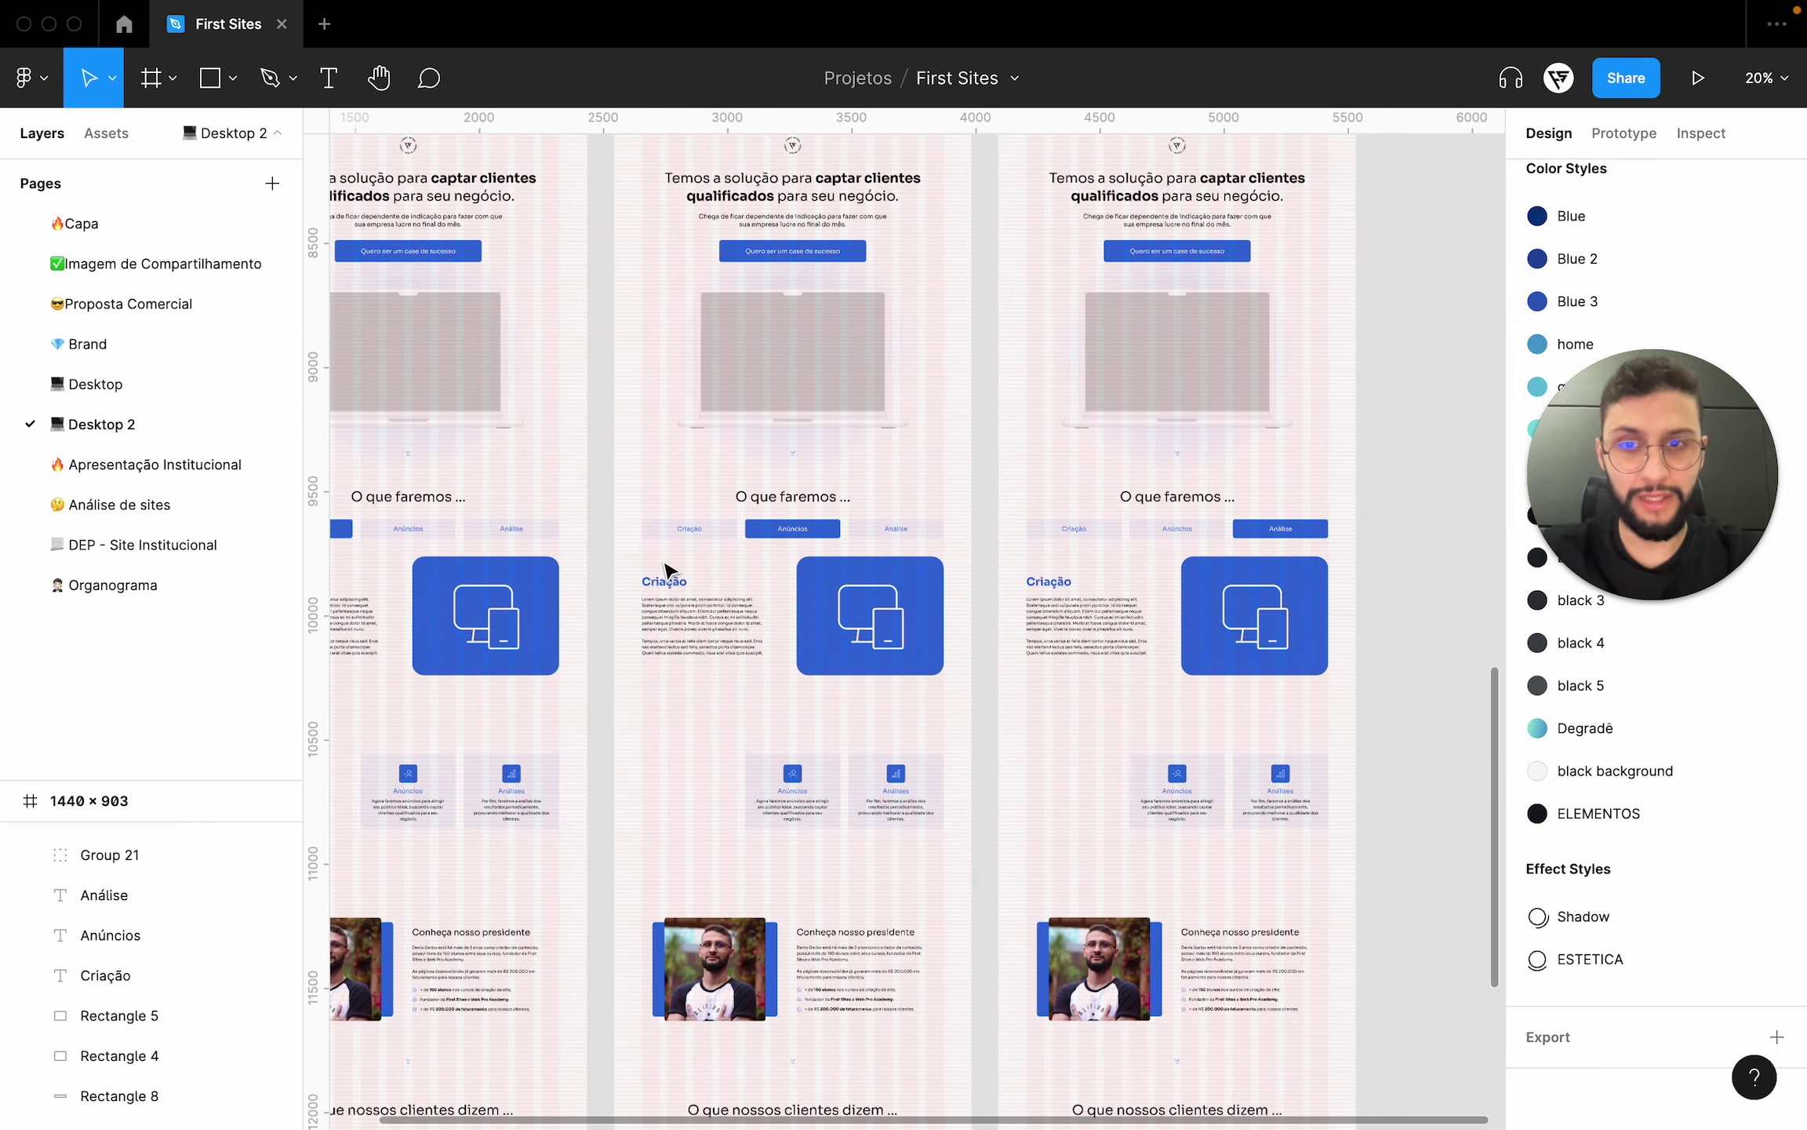
scroll(694, 629, "up", 4)
- Rename the second frame's Criação heading to Anúncios
double_click(686, 600)
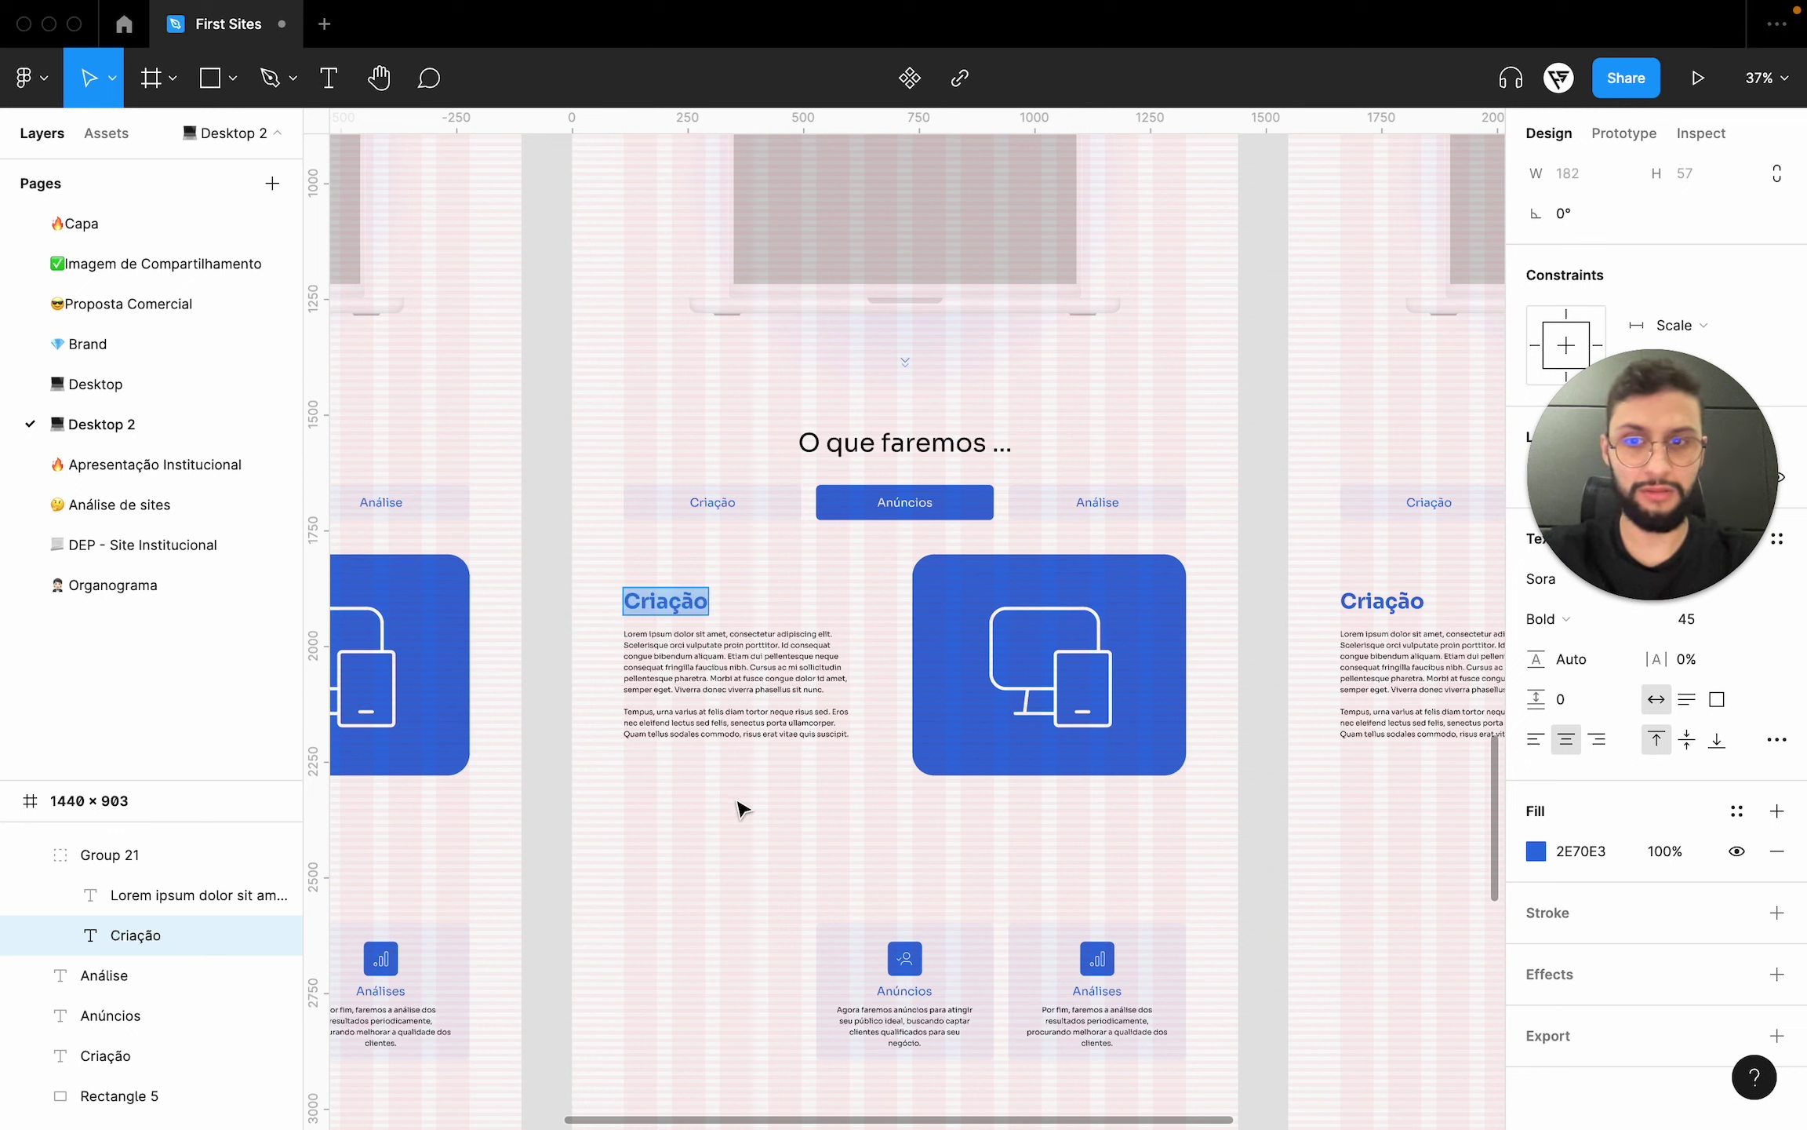
left_click(692, 601)
key("Escape")
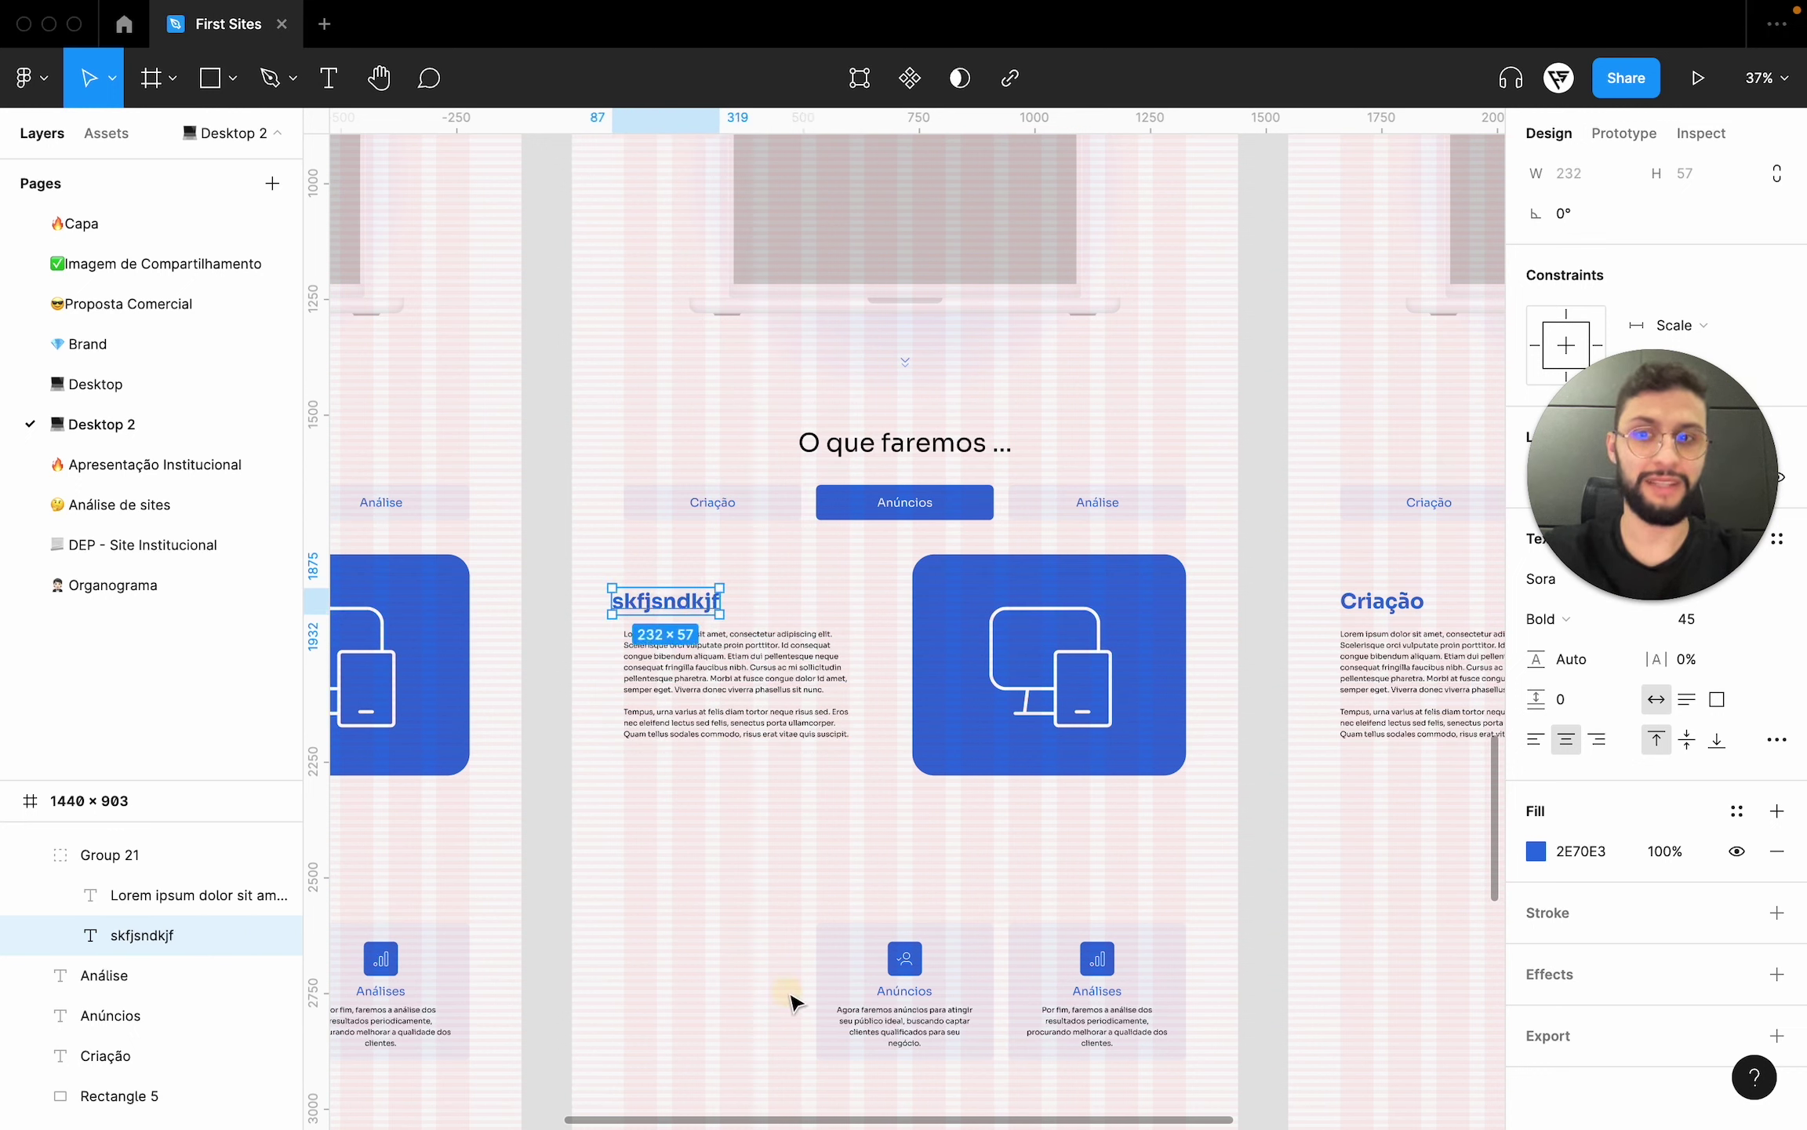
type("Criação")
key("Escape")
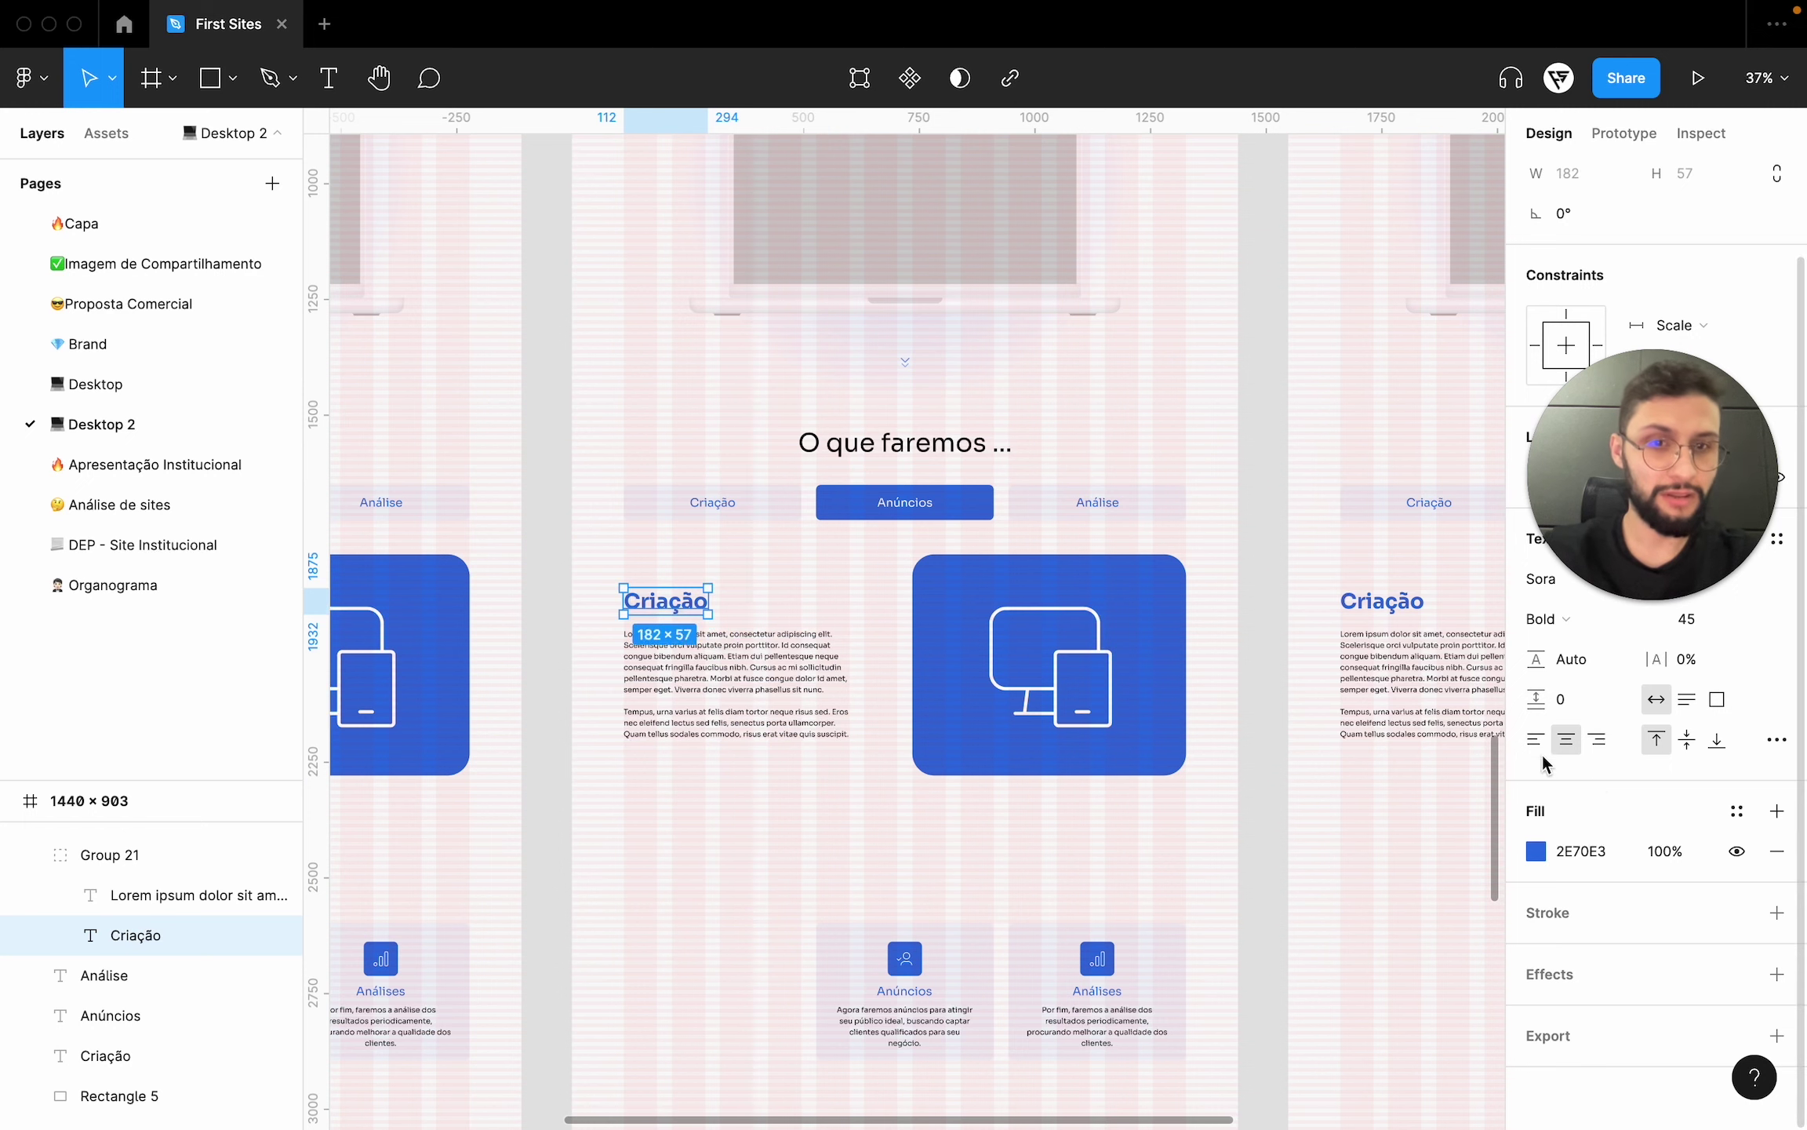
double_click(671, 606)
type("Anúncios")
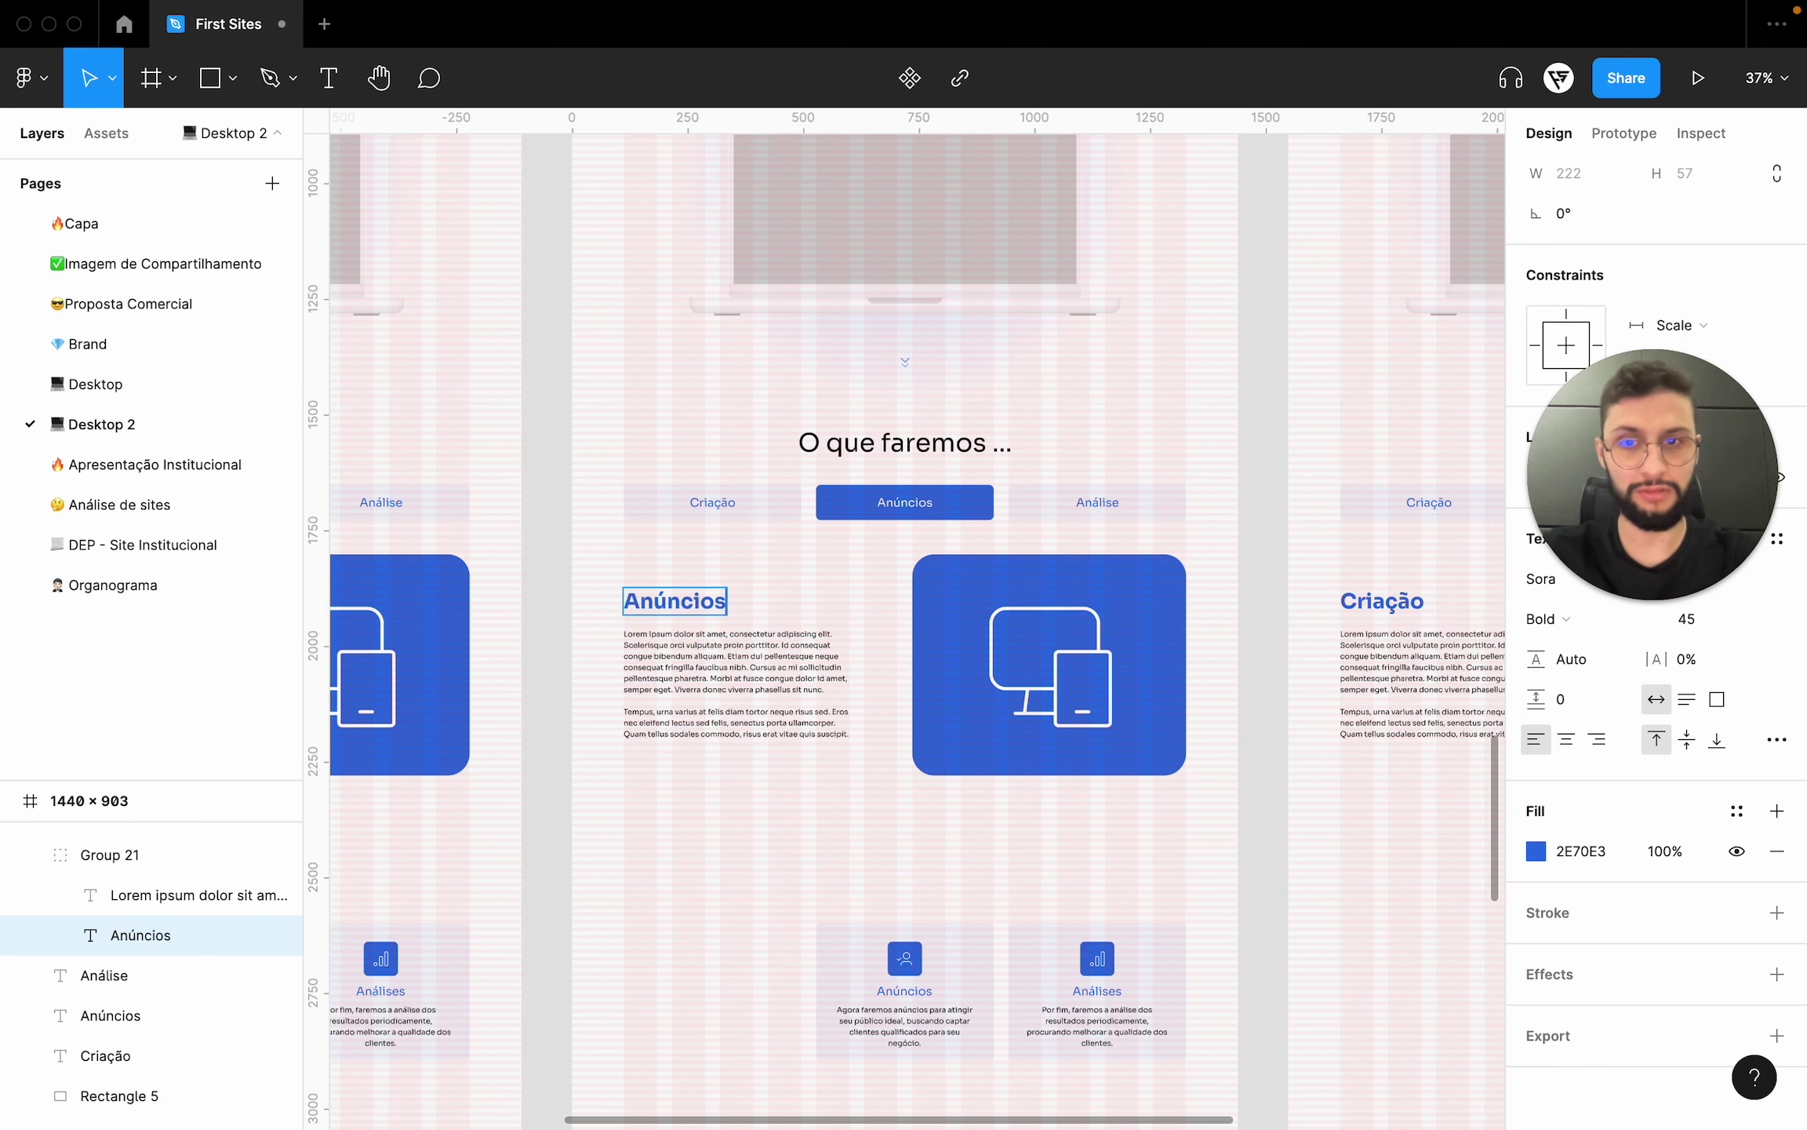
left_click(657, 819)
scroll(980, 601, "right", 5)
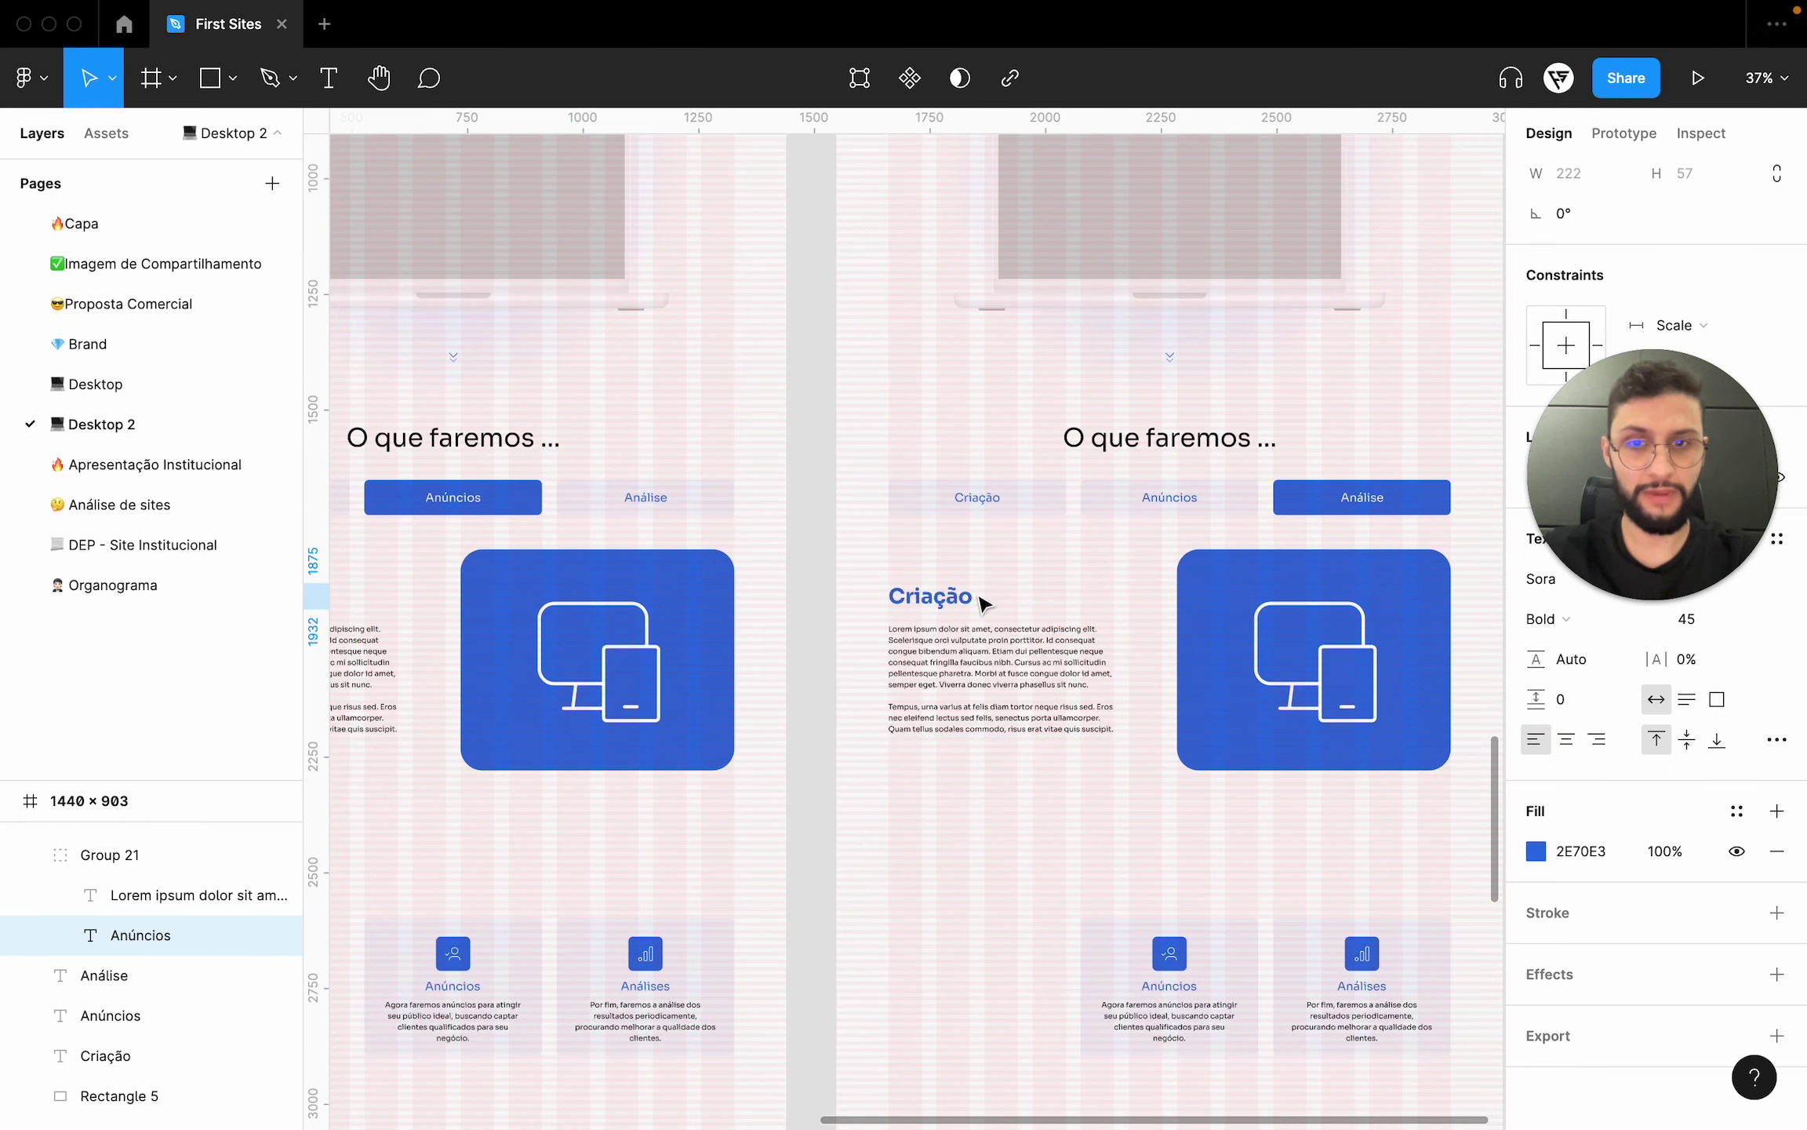
- Rename the third frame's heading to Análise and left-align it
left_click(927, 597)
double_click(930, 596)
left_click(1538, 737)
type("Análise")
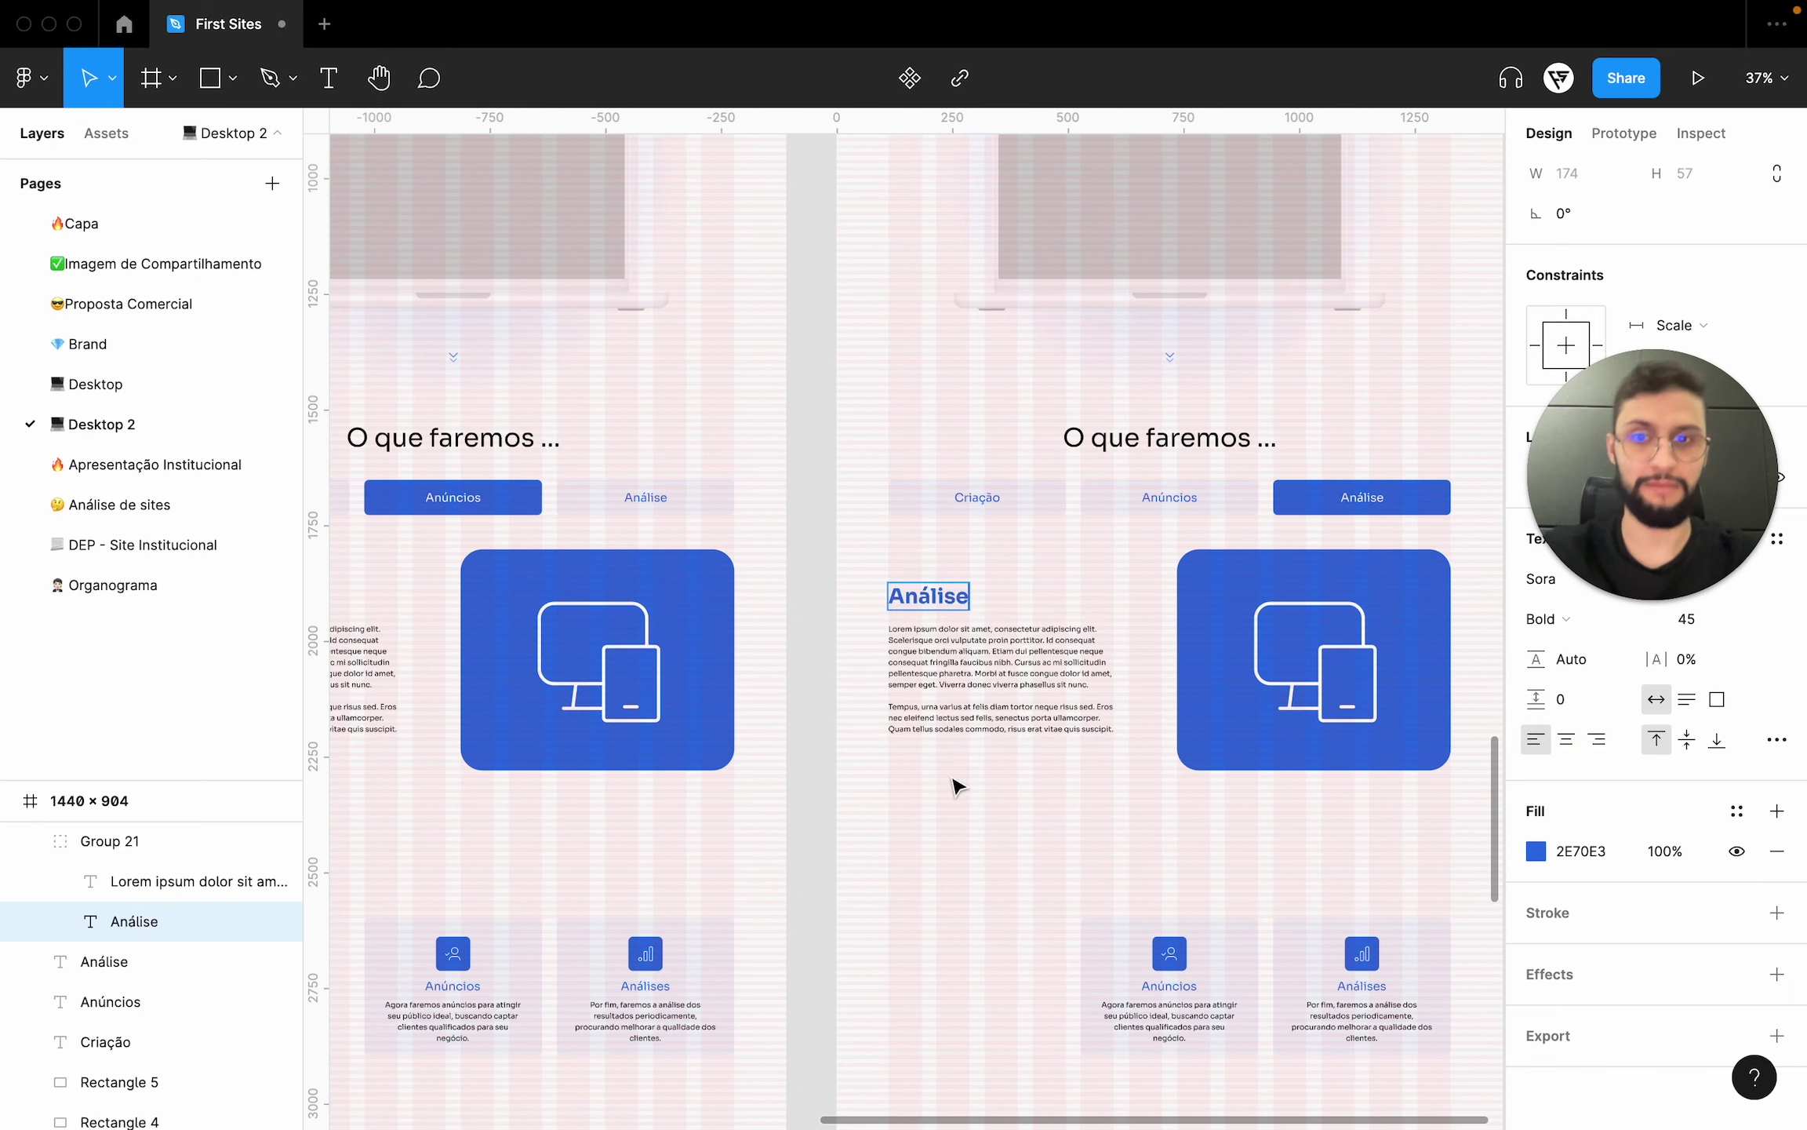
left_click(957, 785)
scroll(957, 785, "down", 5, "ctrl")
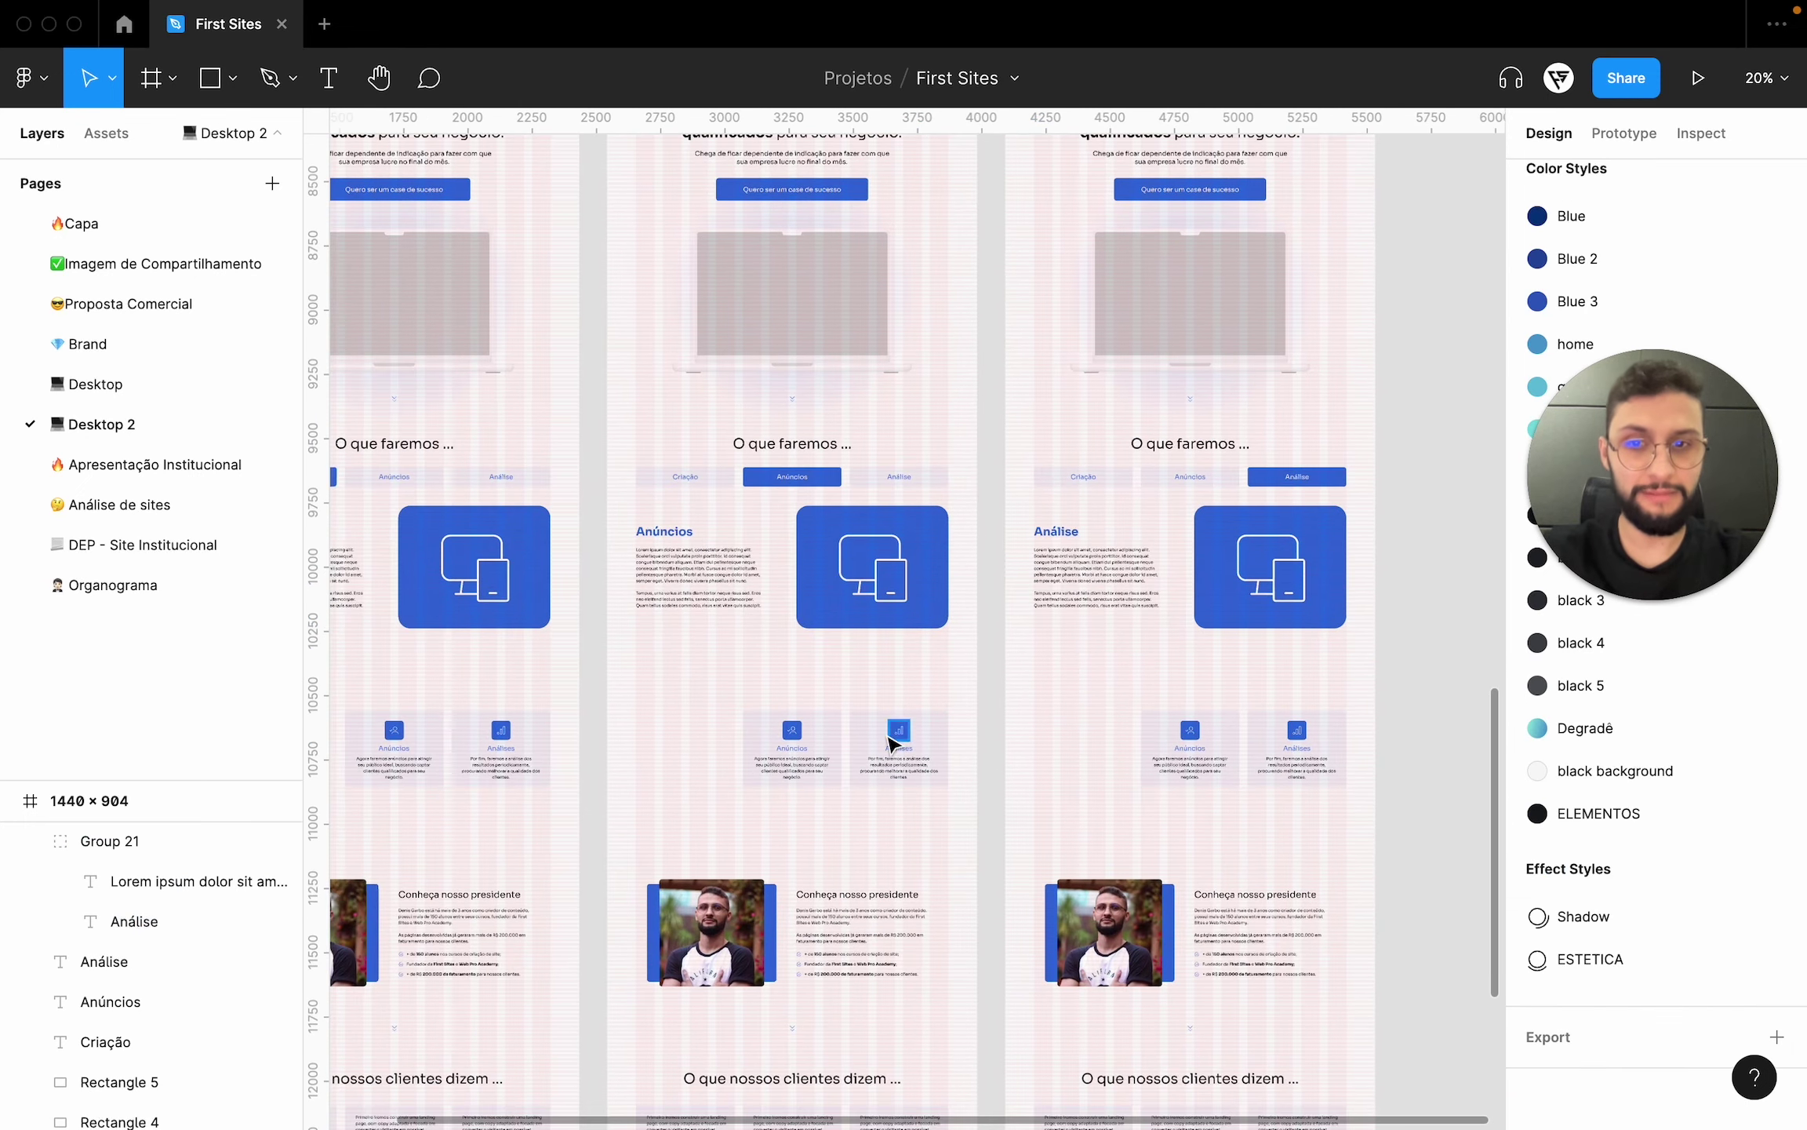
- Try a 449×449 Anúncios icon in place of the device illustration, then undo those edits
scroll(808, 714, "up", 3)
left_click(919, 541)
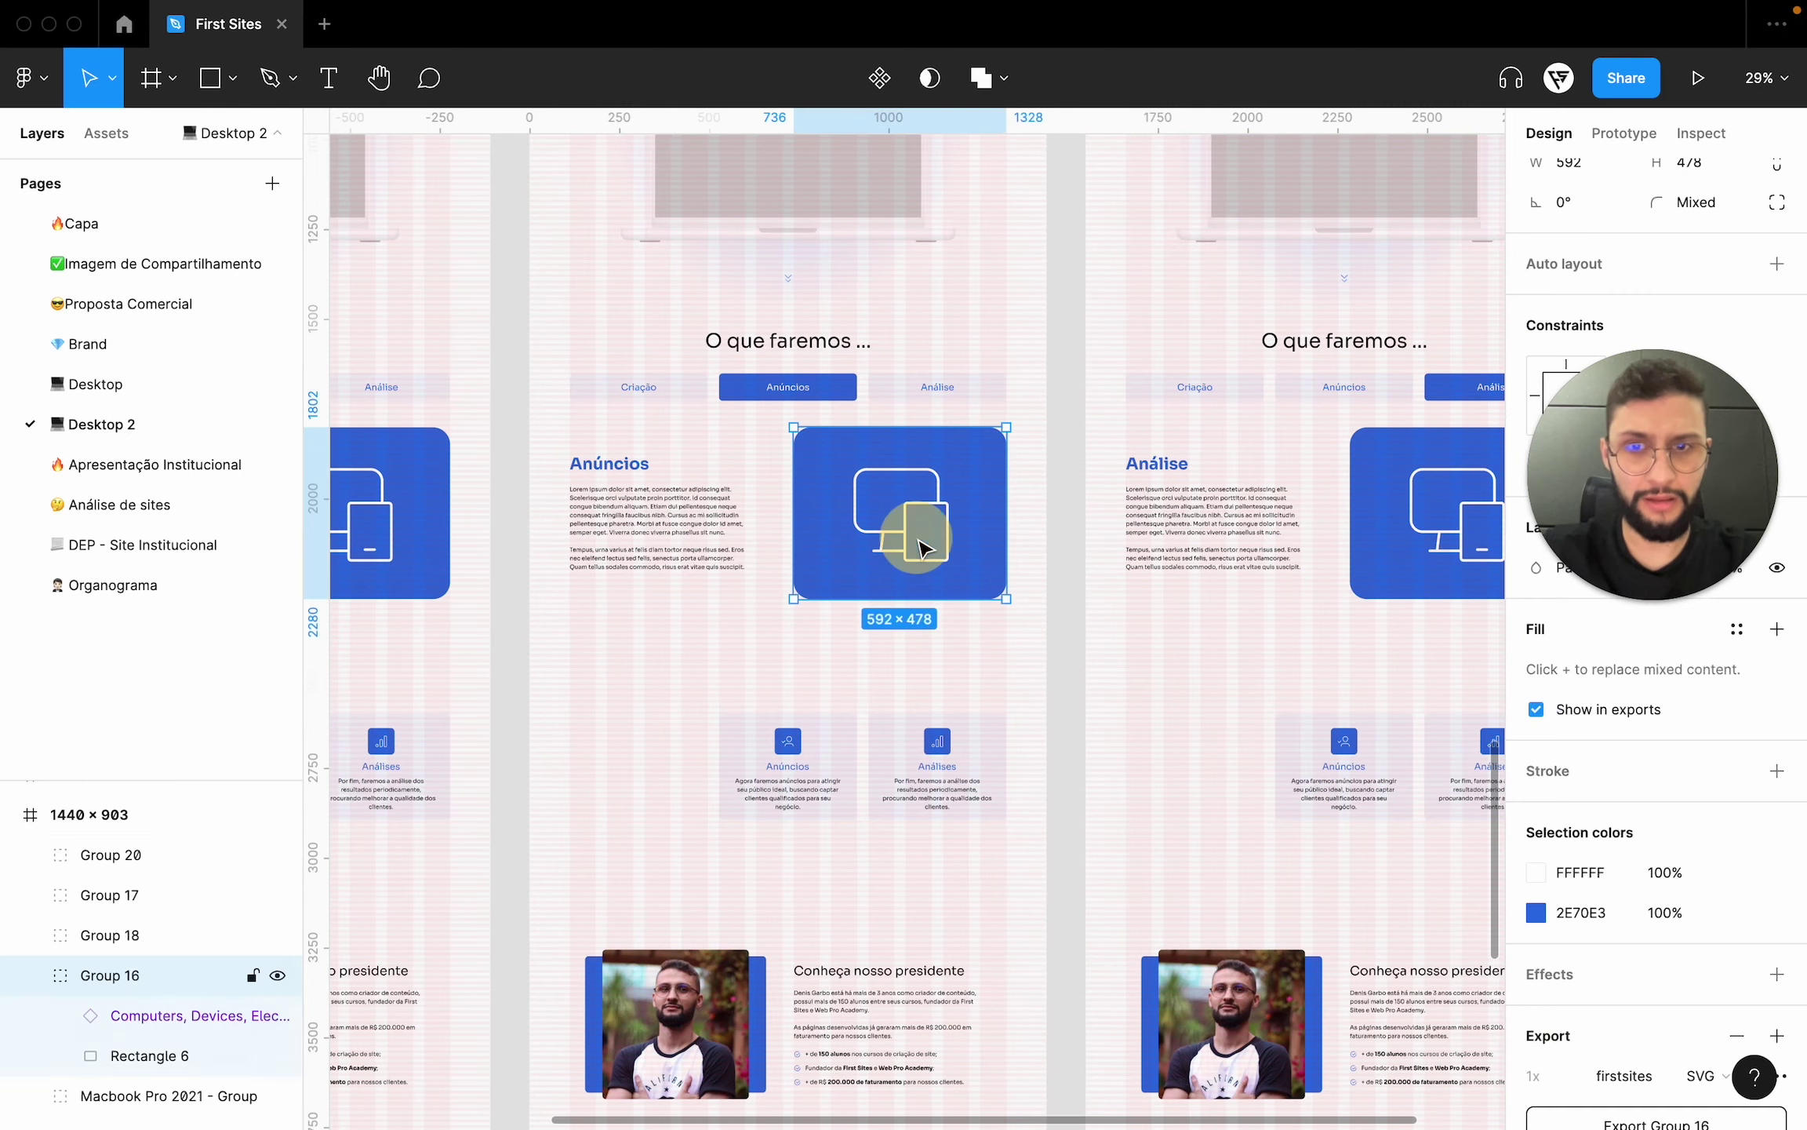
left_click(799, 742)
scroll(886, 657, "down", 3)
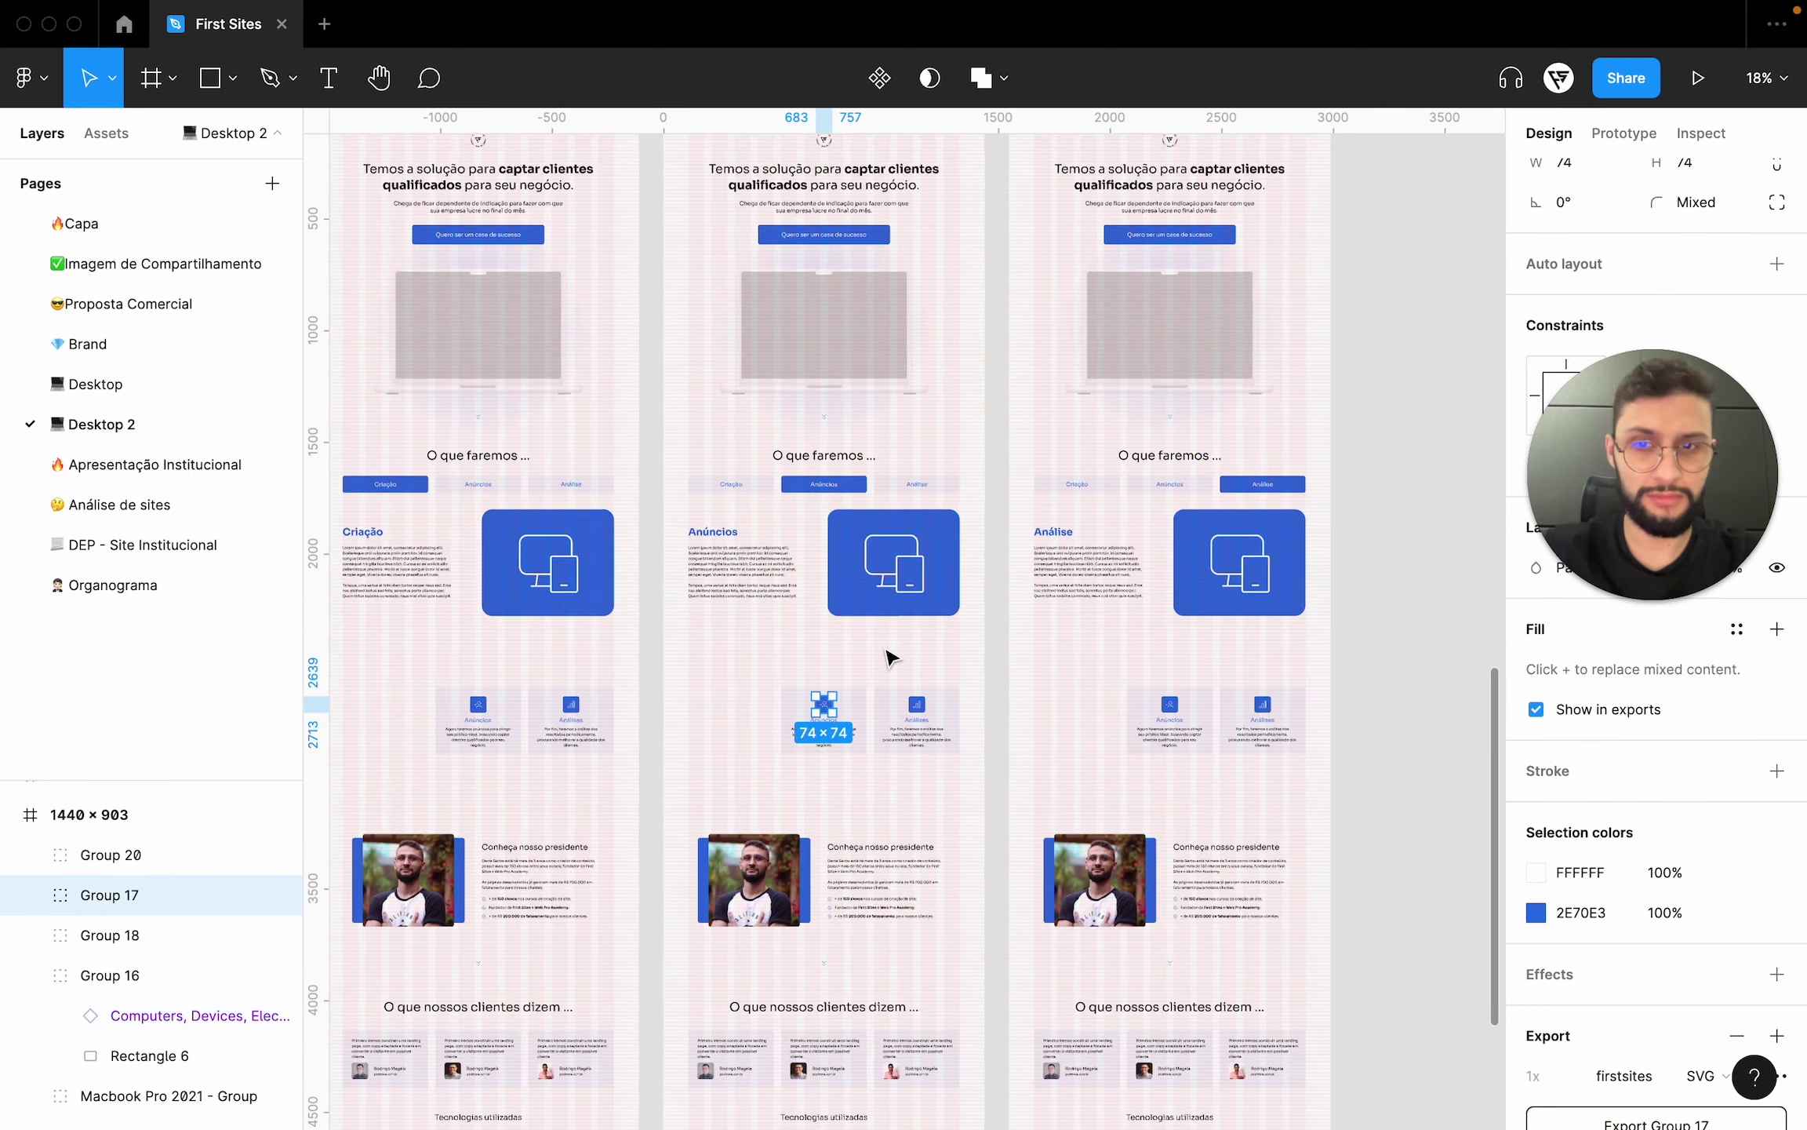
scroll(883, 650, "up", 4)
left_click_drag(797, 743, 950, 595)
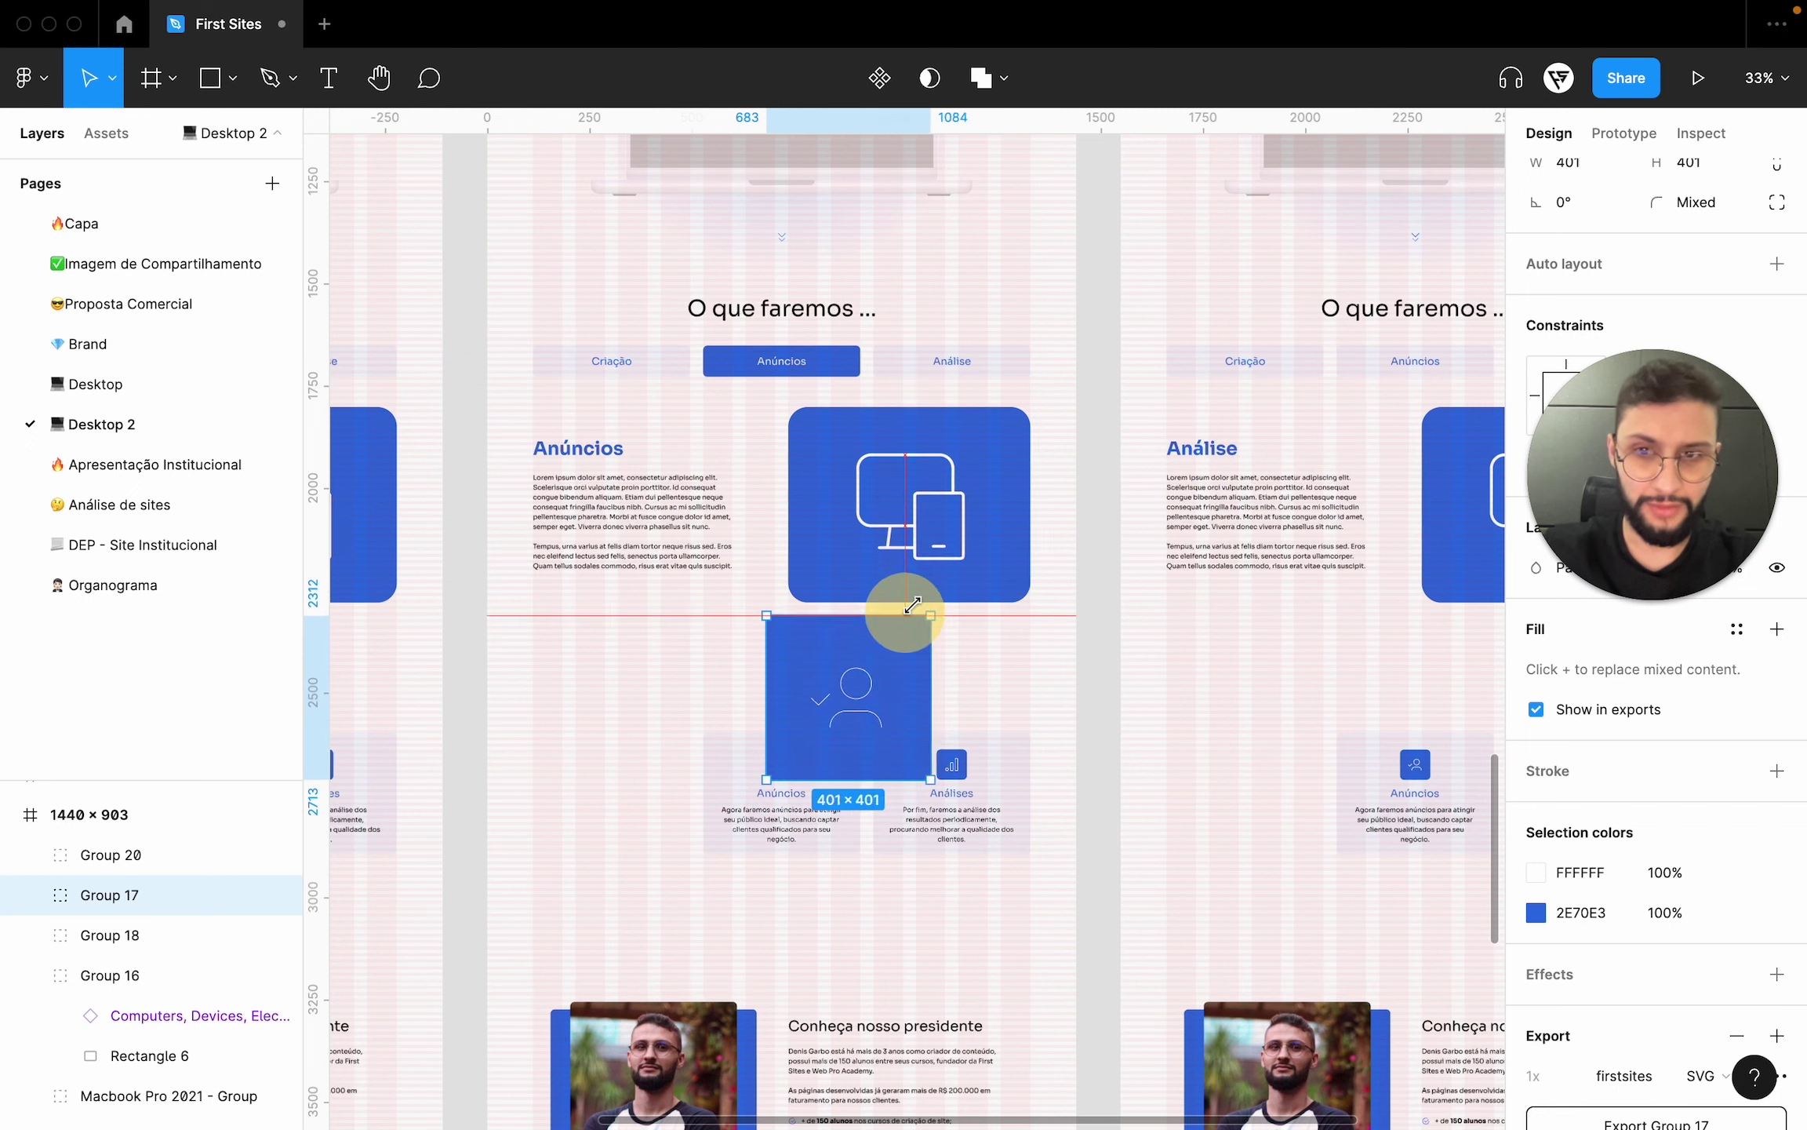
left_click_drag(871, 733, 946, 539)
left_click(816, 543)
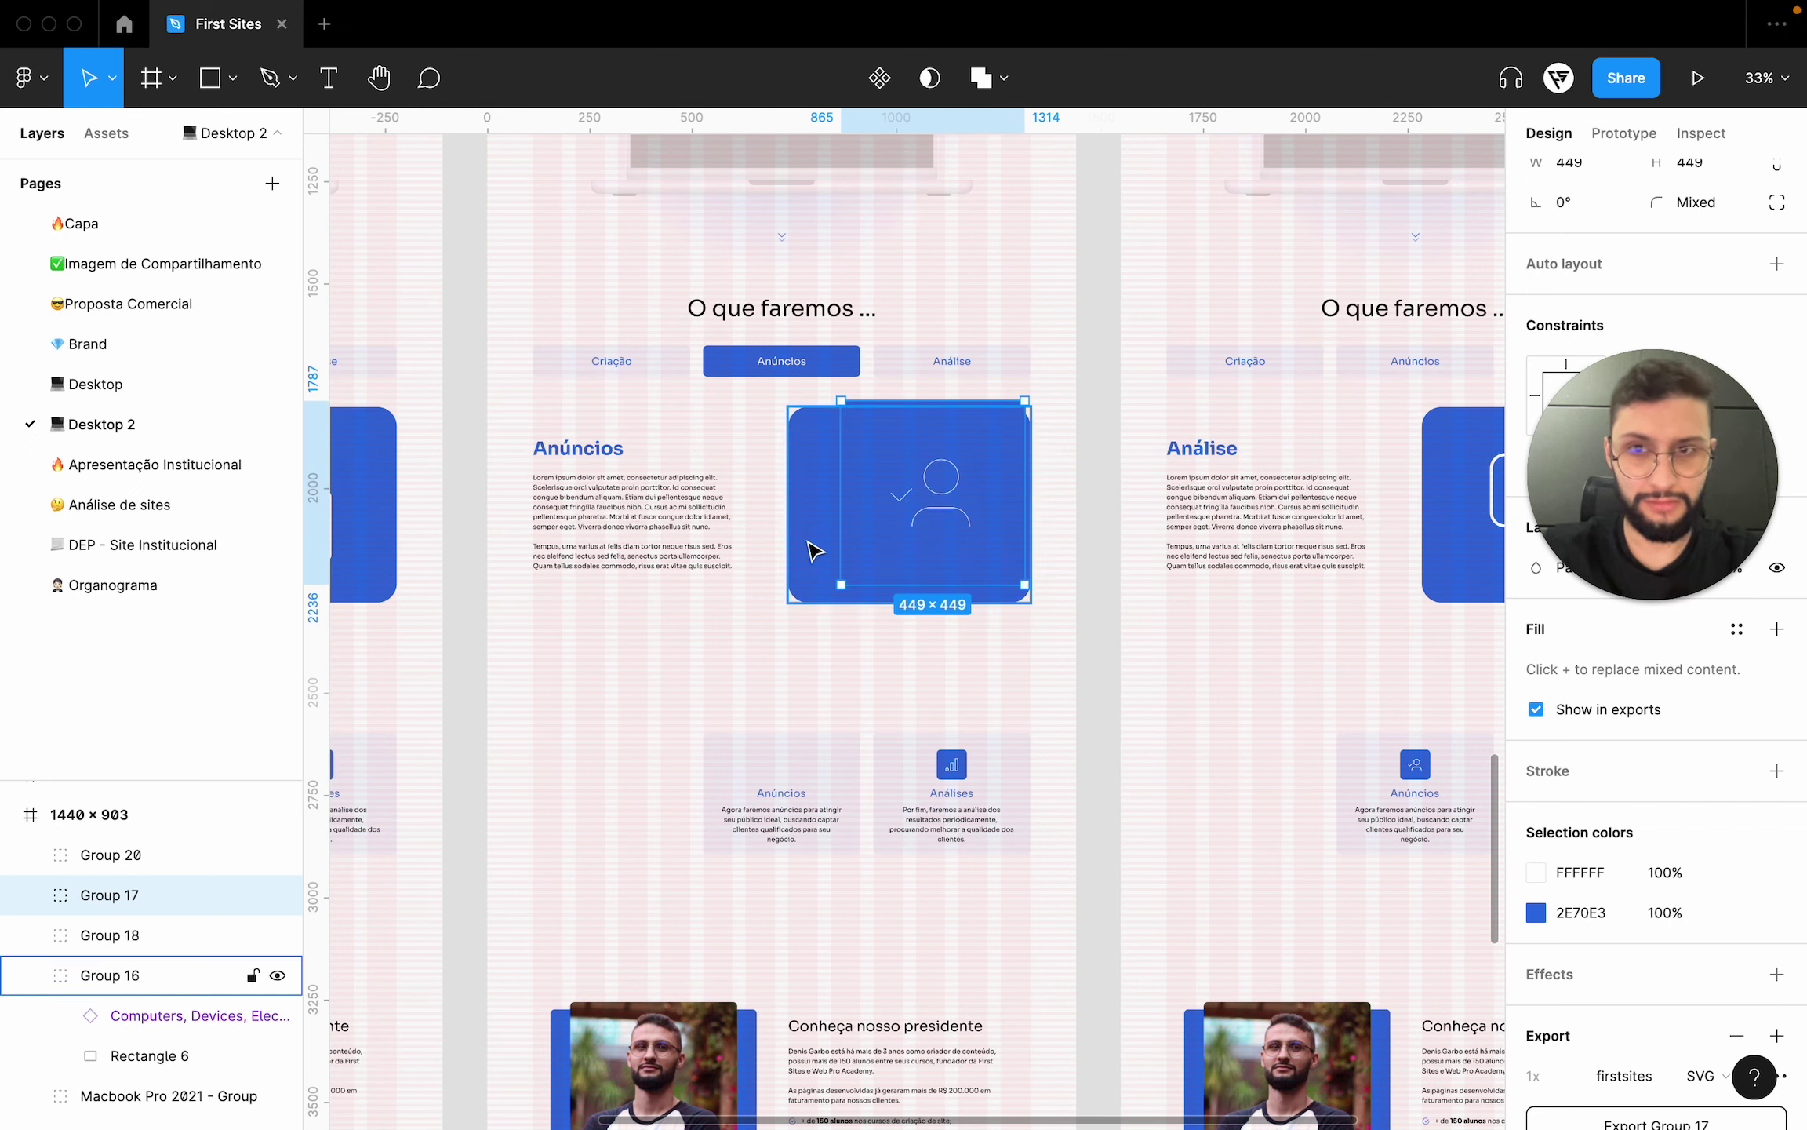
key("Delete")
key("ctrl+z")
left_click(939, 518)
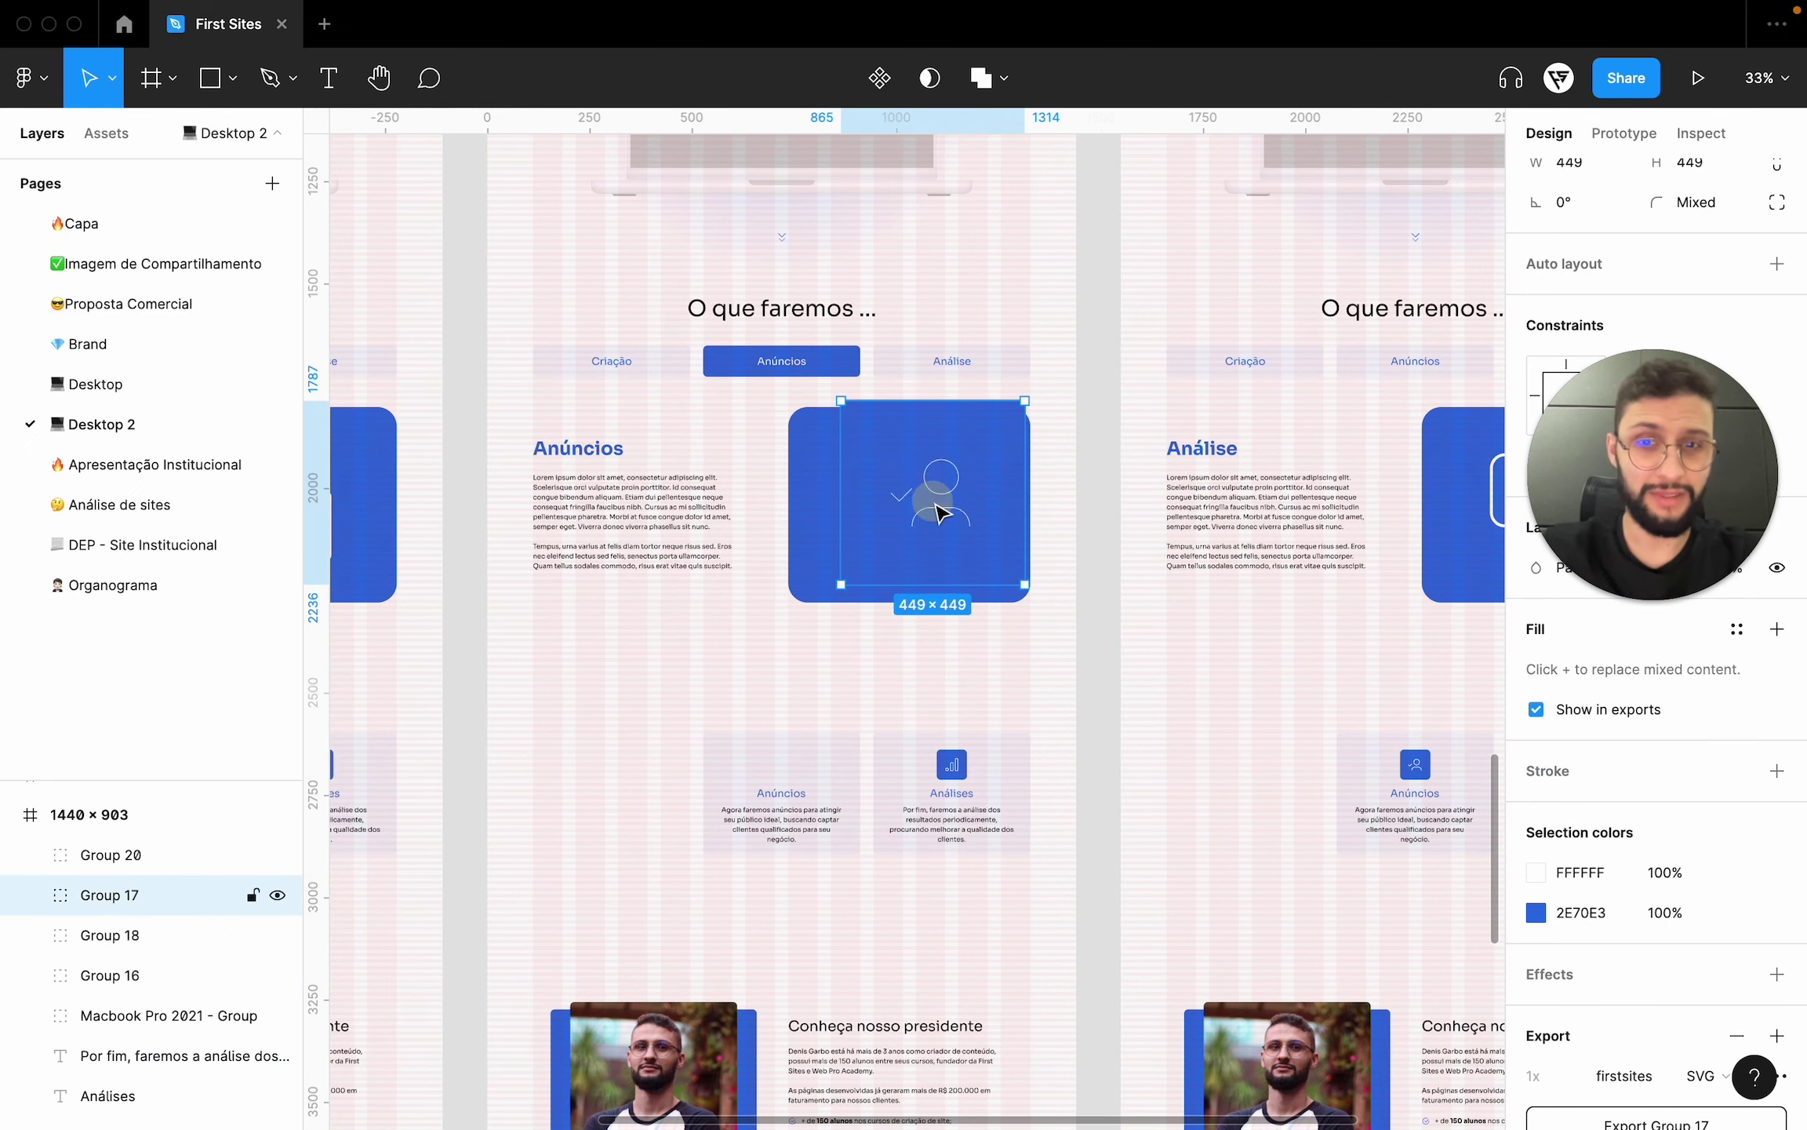
key("ctrl+z")
key("ctrl+z")
- Delete the small Anúncios and Análise cards from the middle and right frames, then select the left frame's
left_click(766, 779)
left_click(1000, 839, "shift")
key("Delete")
scroll(1016, 873, "right", 3)
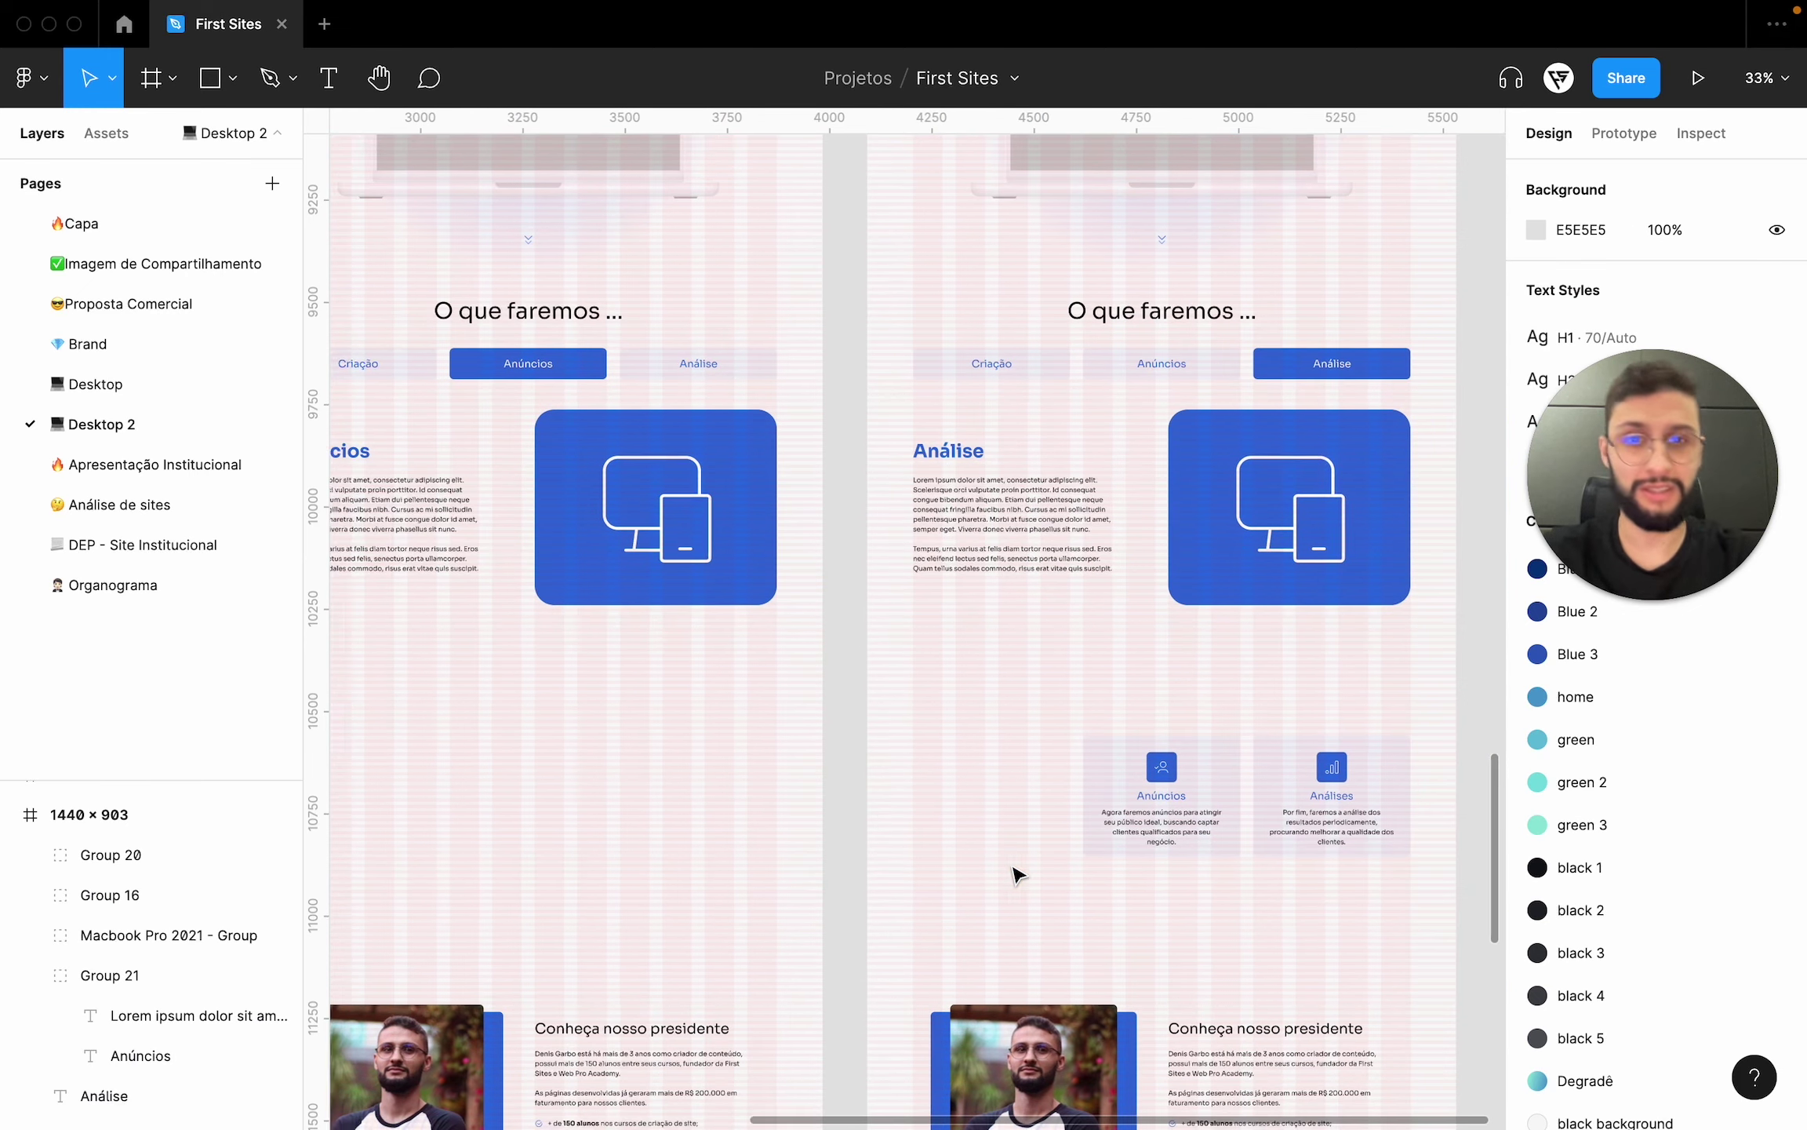
scroll(1016, 873, "right", 2)
left_click_drag(1331, 885, 1020, 722)
key("Delete")
scroll(1023, 728, "down", 3)
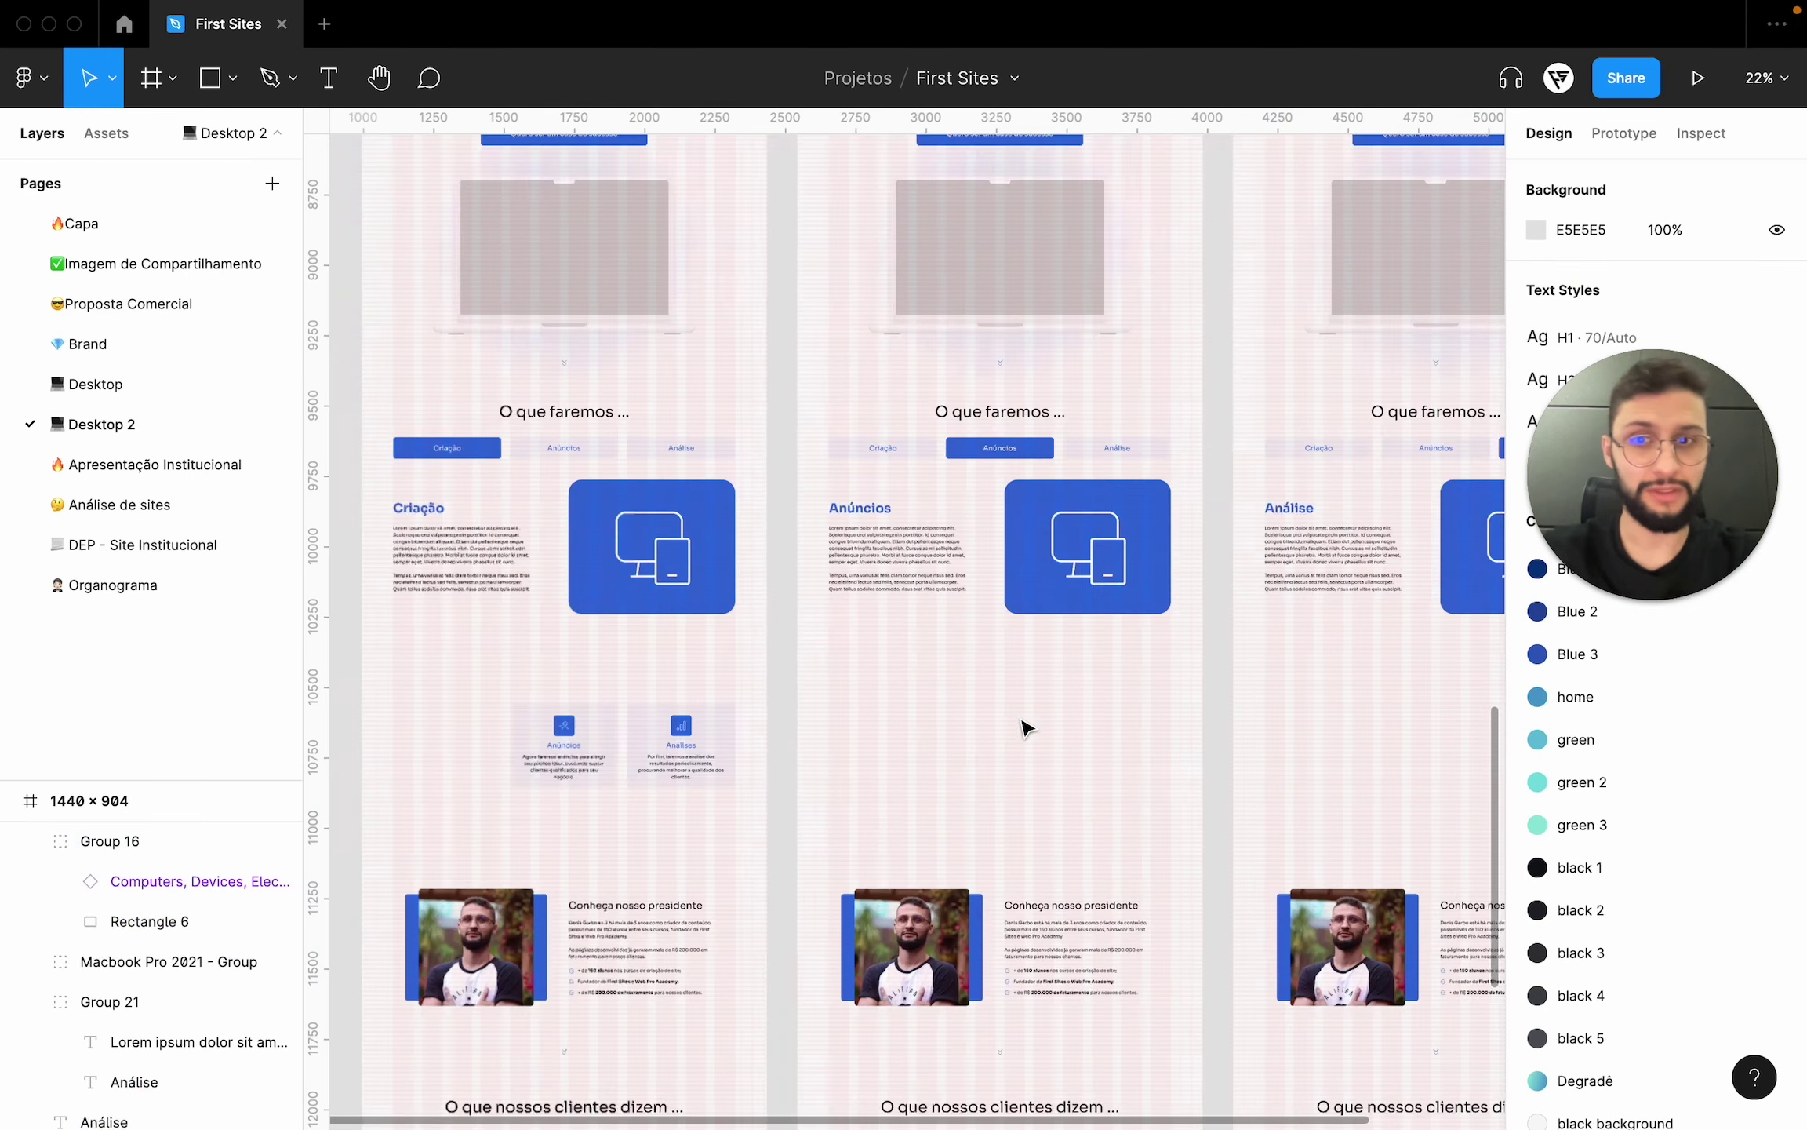
scroll(1024, 728, "down", 2)
scroll(1020, 730, "right", 2)
left_click_drag(604, 681, 910, 808)
- Delete the left frame's small cards and pull its lower section up toward the icon box
key("Delete")
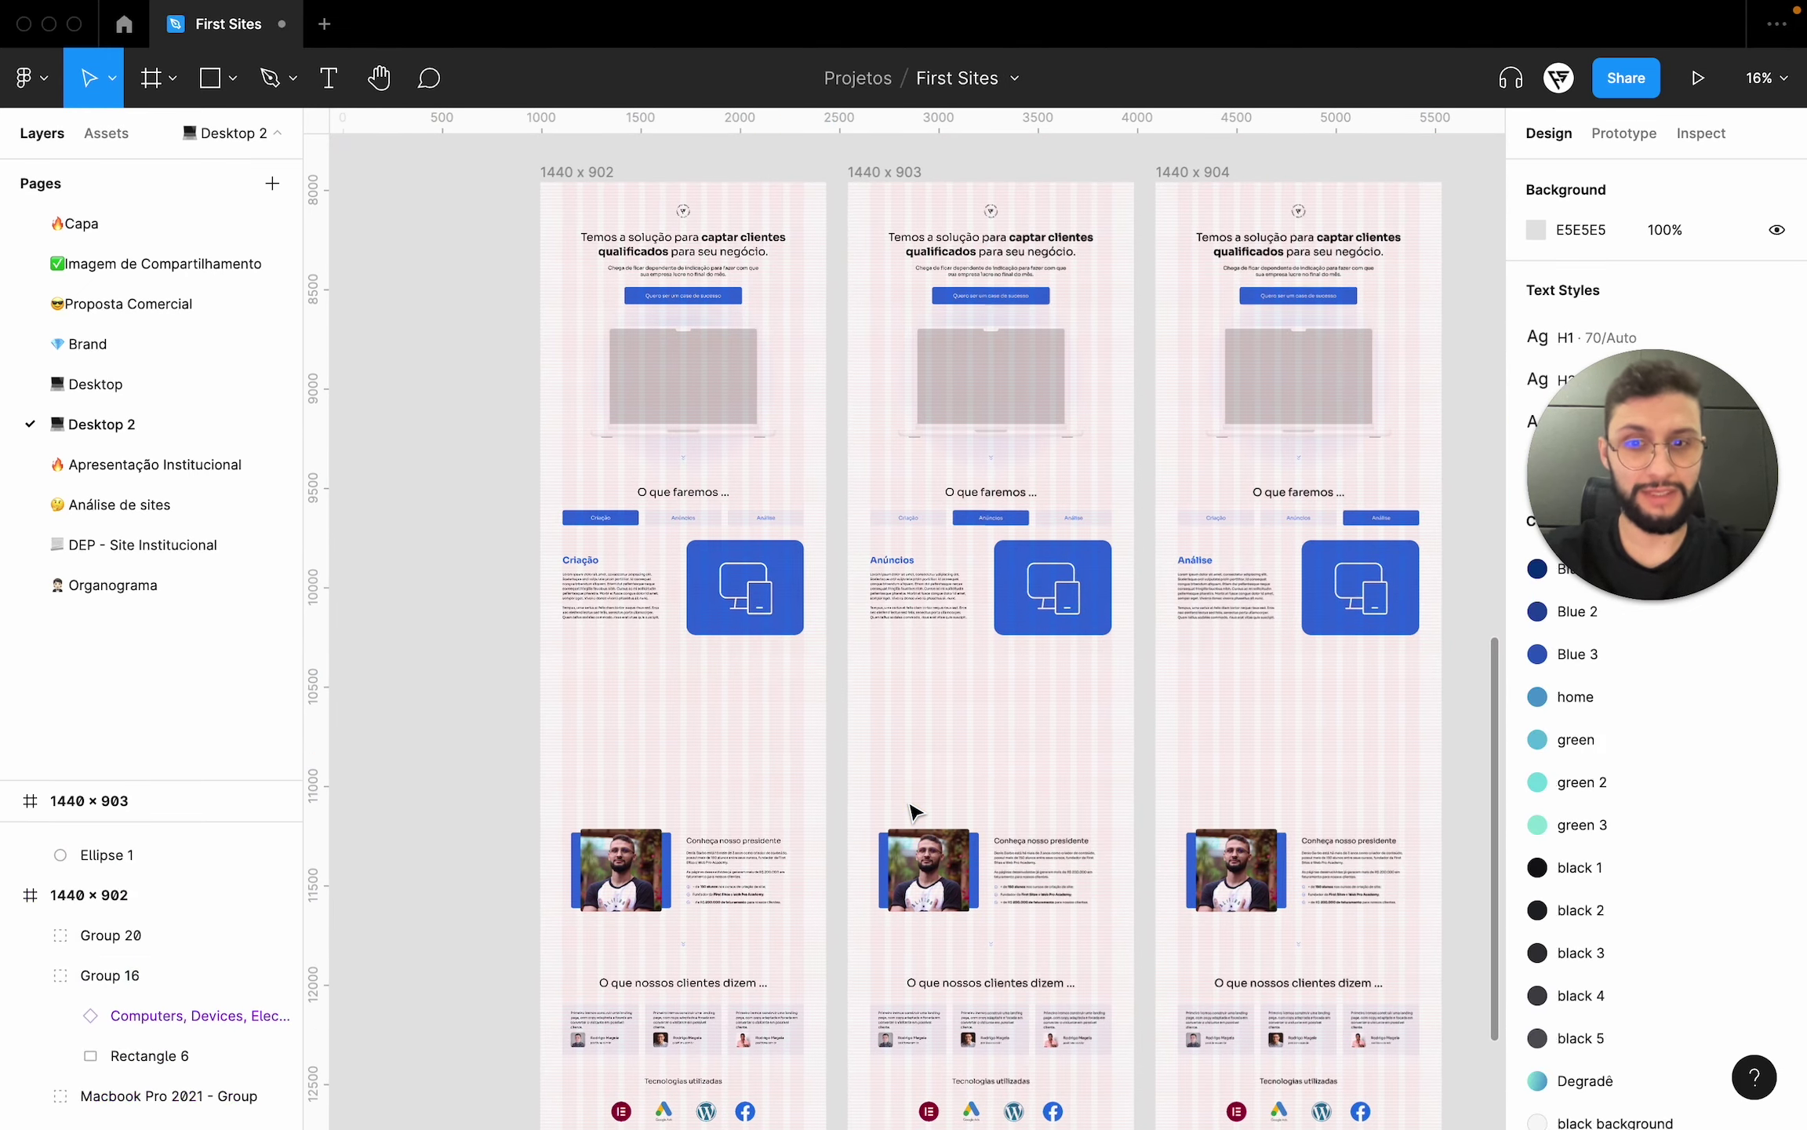
scroll(886, 784, "down", 5)
scroll(645, 363, "up", 5)
mouse_move(642, 815)
left_mouse_down()
mouse_move(639, 741)
mouse_move(714, 651)
left_mouse_up()
scroll(715, 612, "down", 1)
scroll(716, 612, "right", 1)
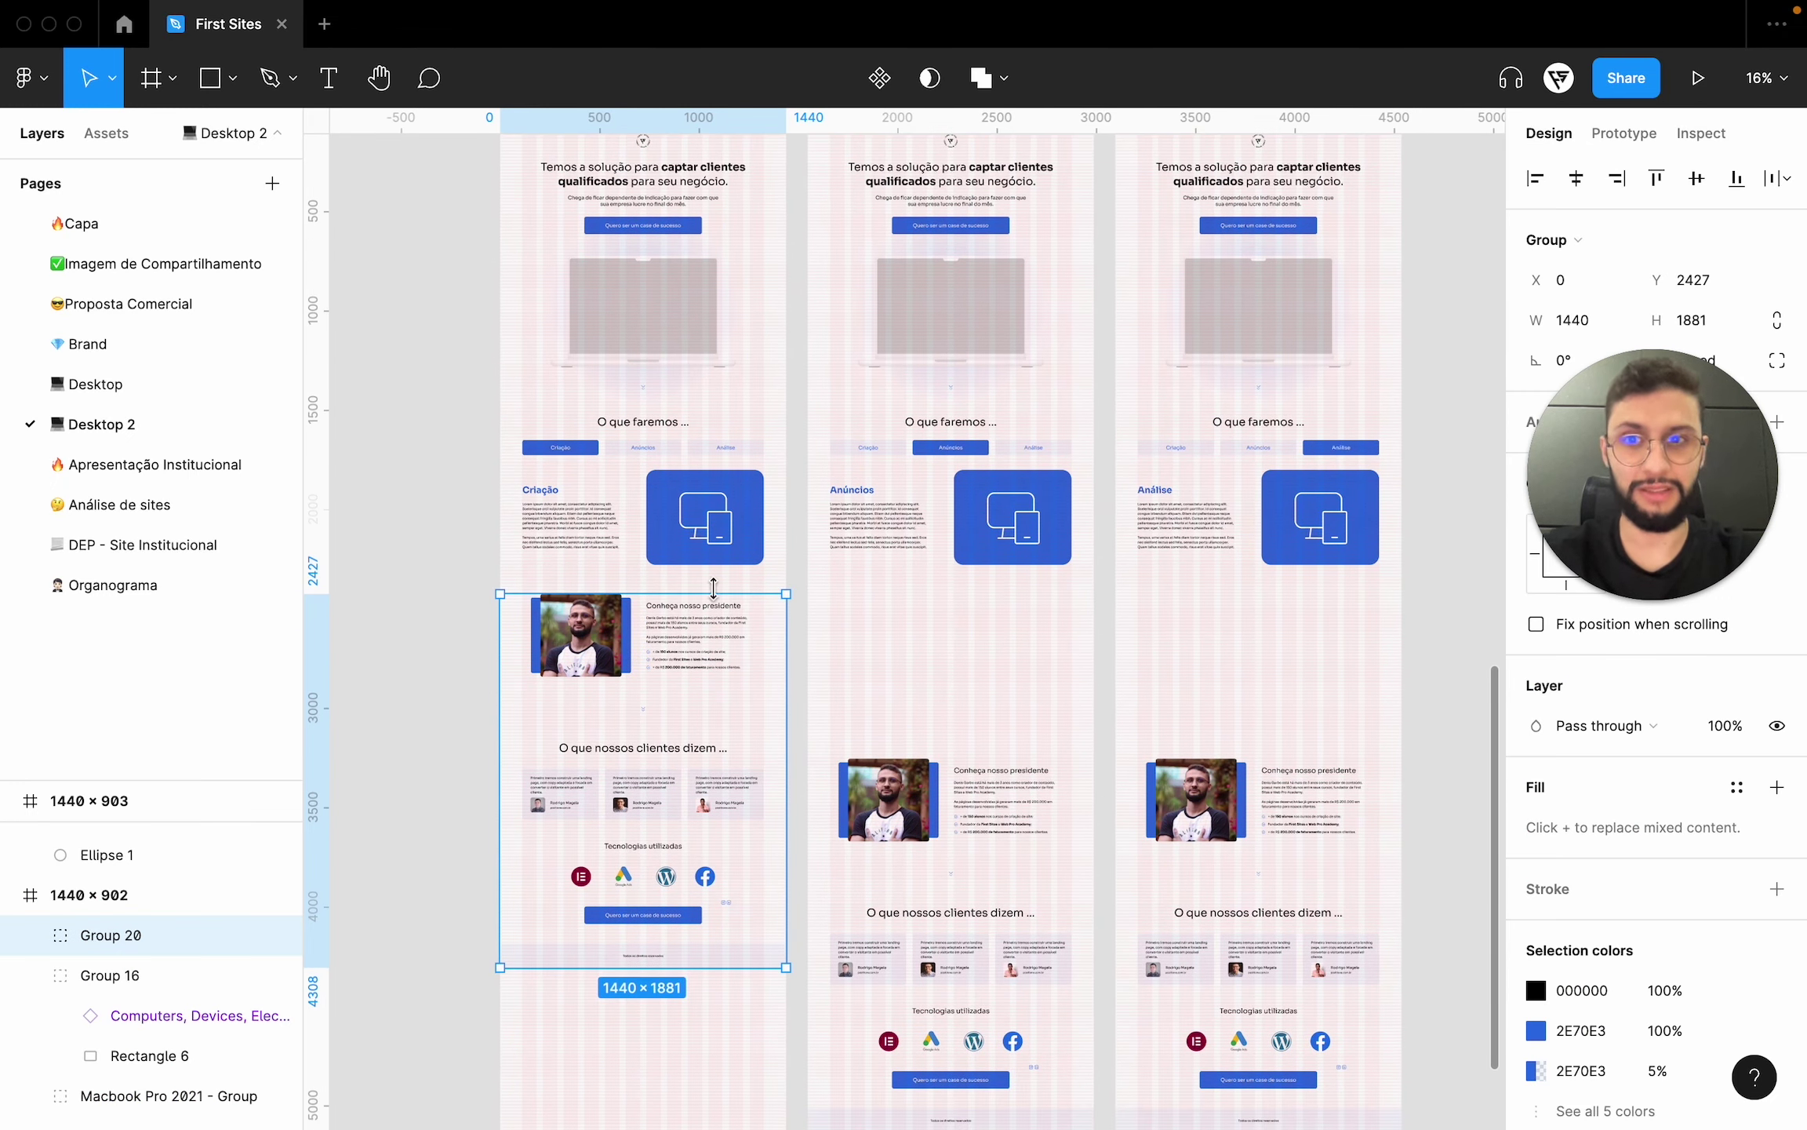
scroll(637, 584, "up", 3)
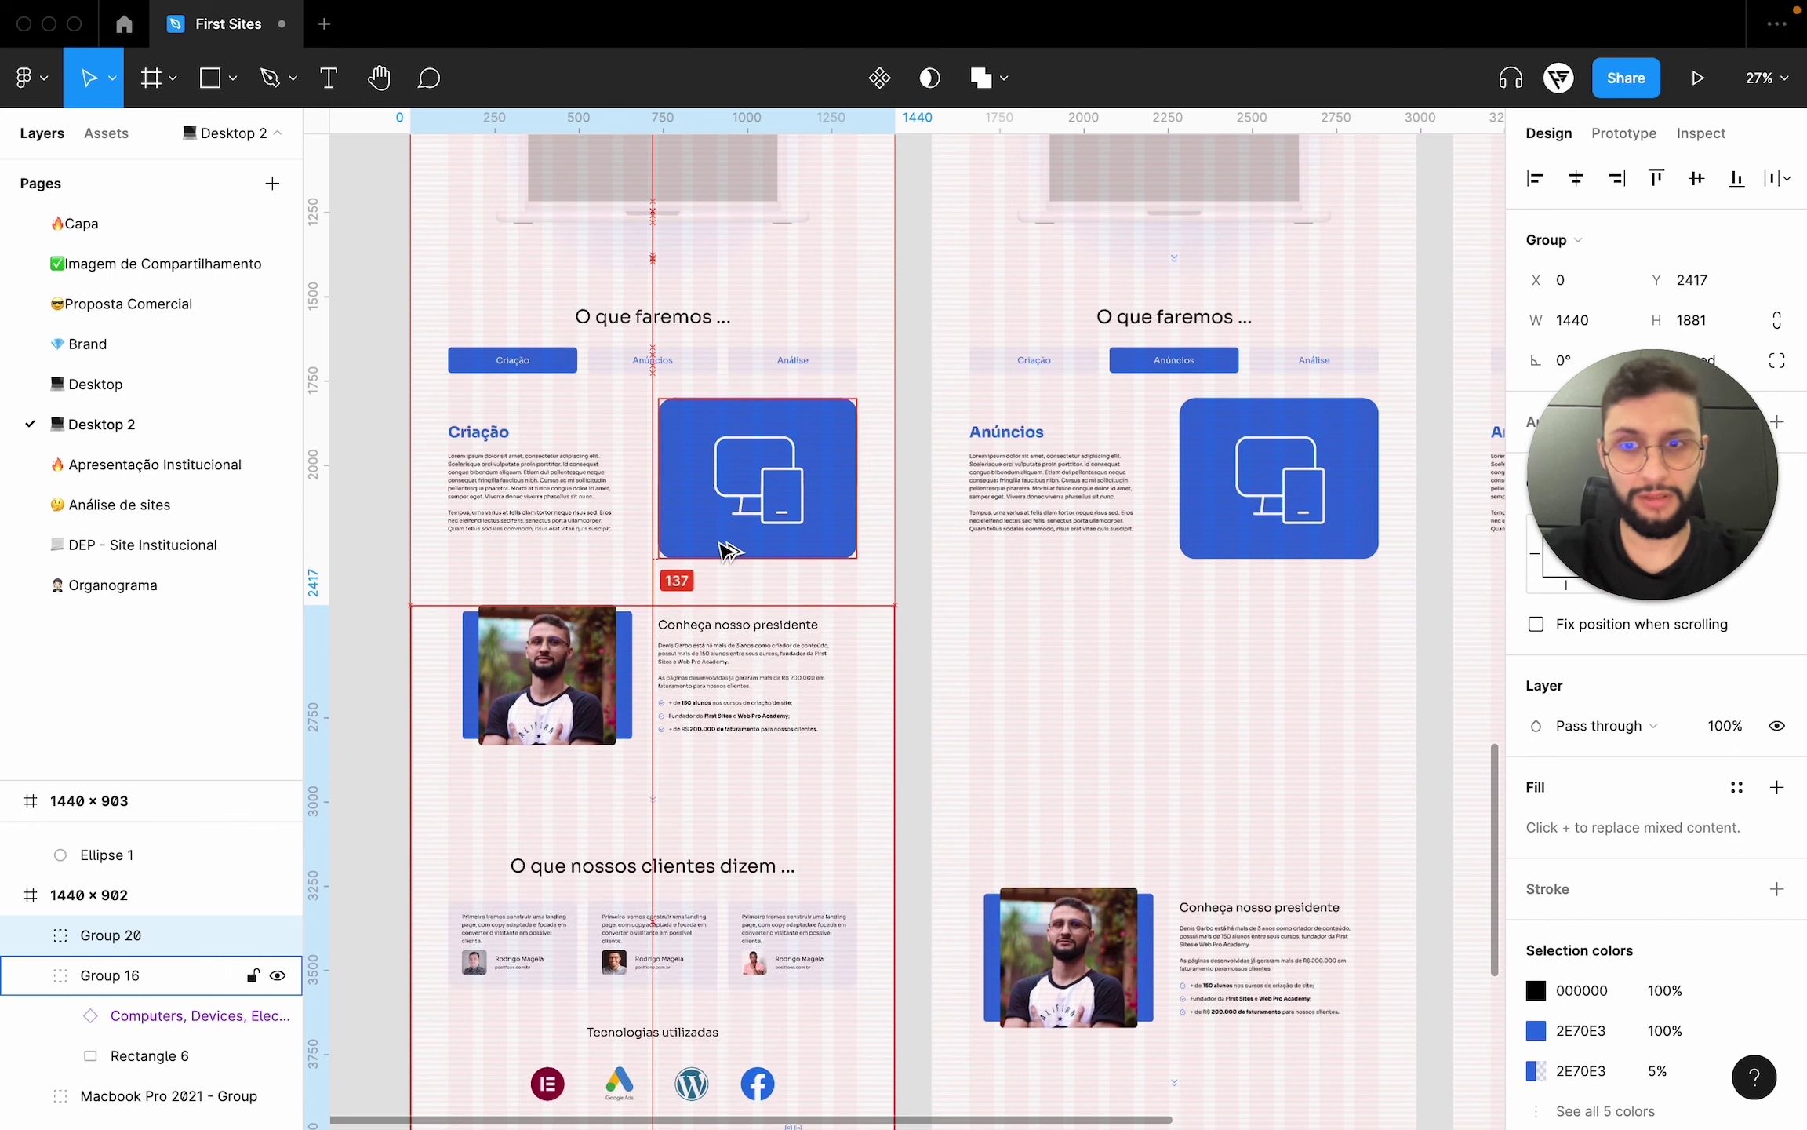
key("shift+Up")
key("shift+Up")
key("shift+Up")
key("shift+Up")
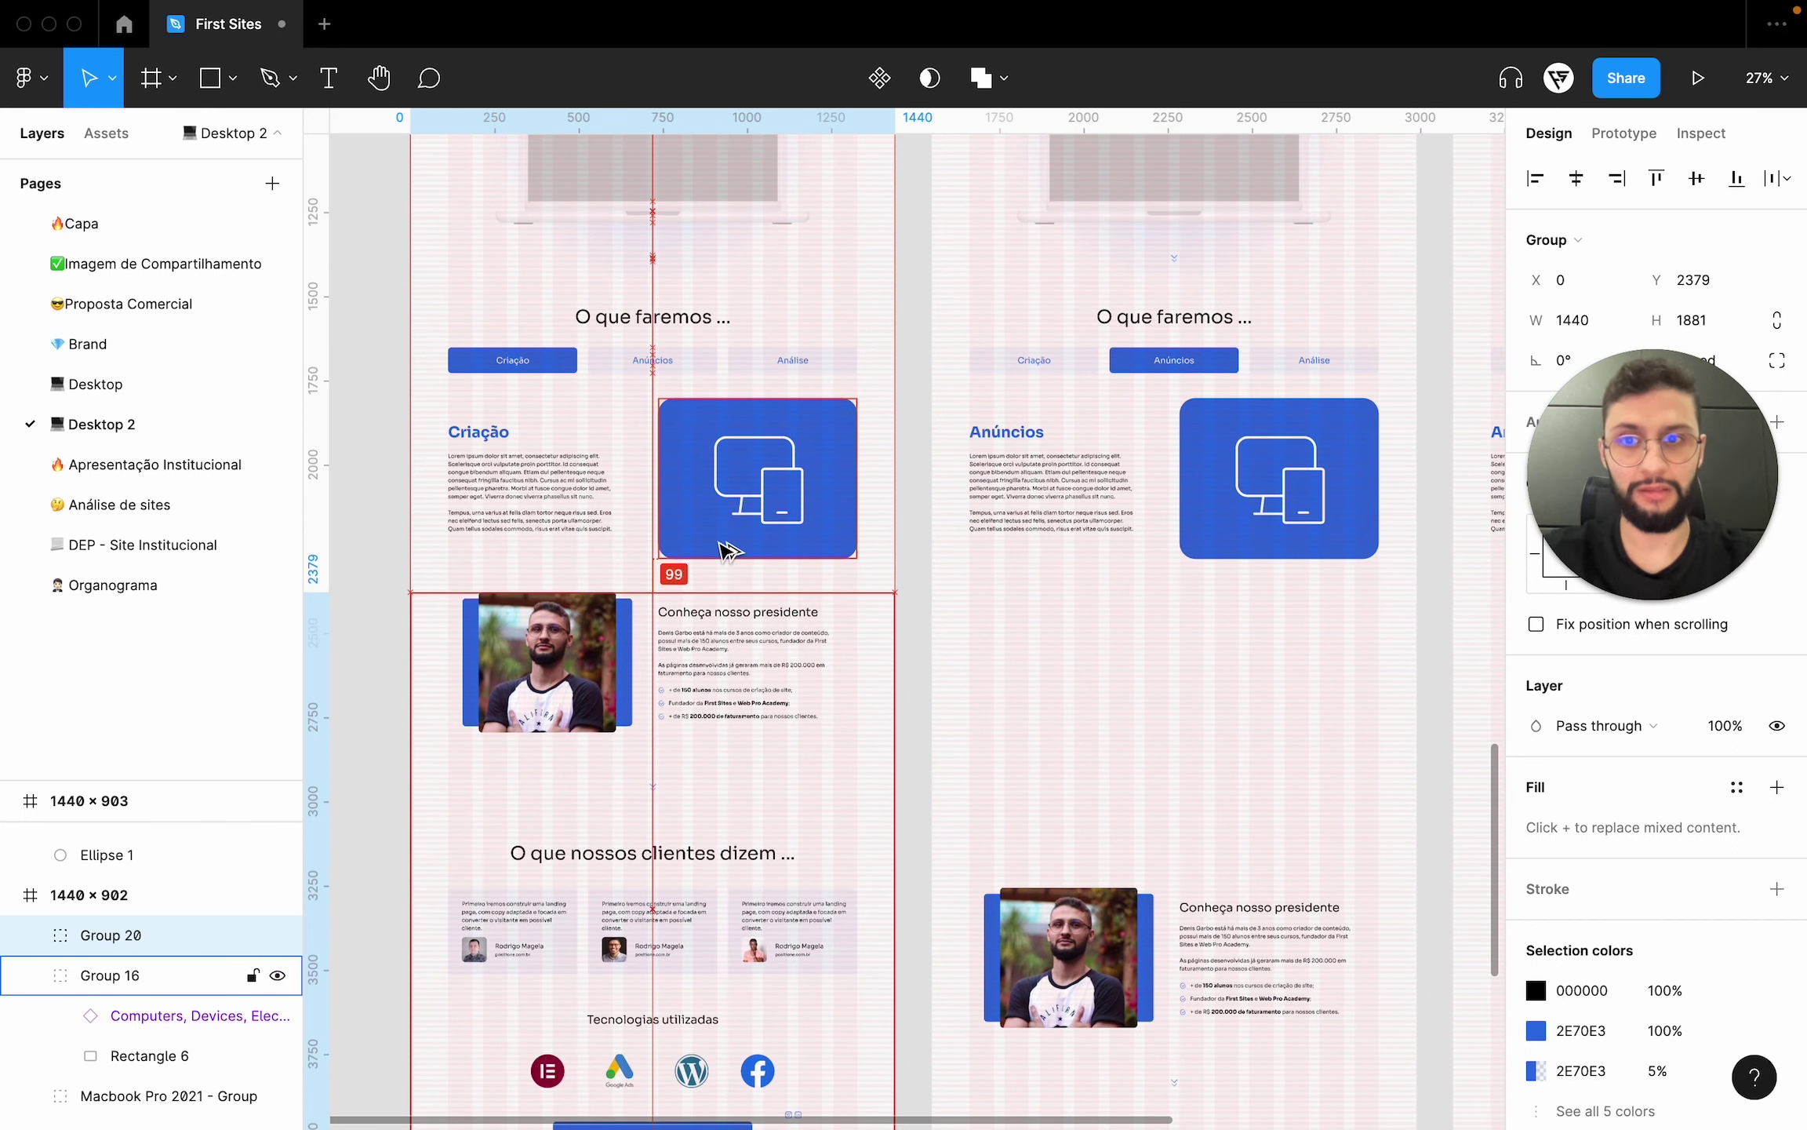
- Move the middle frame's presidente section up, undoing a pasted duplicate in the Análise frame
scroll(730, 549, "down", 2)
scroll(730, 549, "right", 5)
mouse_move(886, 833)
left_mouse_down()
mouse_move(886, 549)
mouse_move(1114, 392)
left_mouse_up()
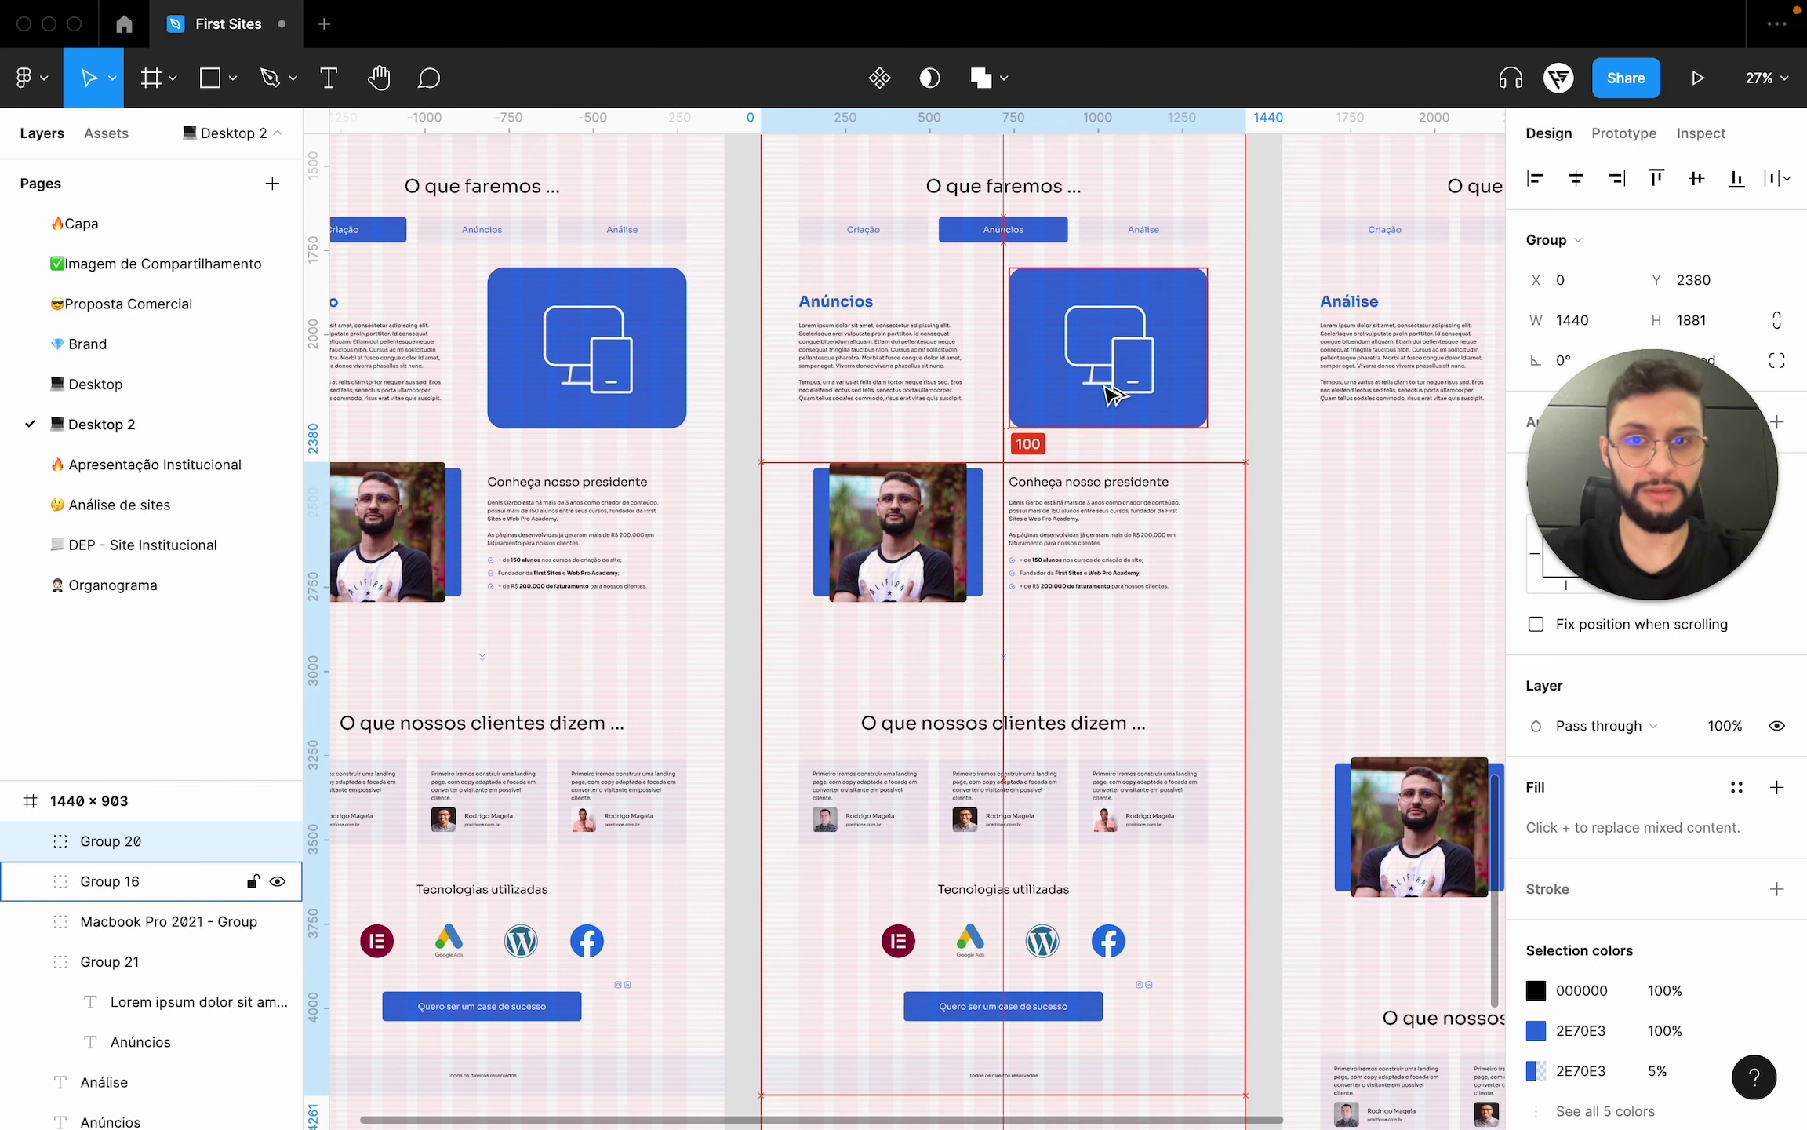
key("ctrl+c")
scroll(1114, 396, "right", 5)
left_click(1043, 785)
key("ctrl+v")
left_click_drag(1043, 784, 1044, 494)
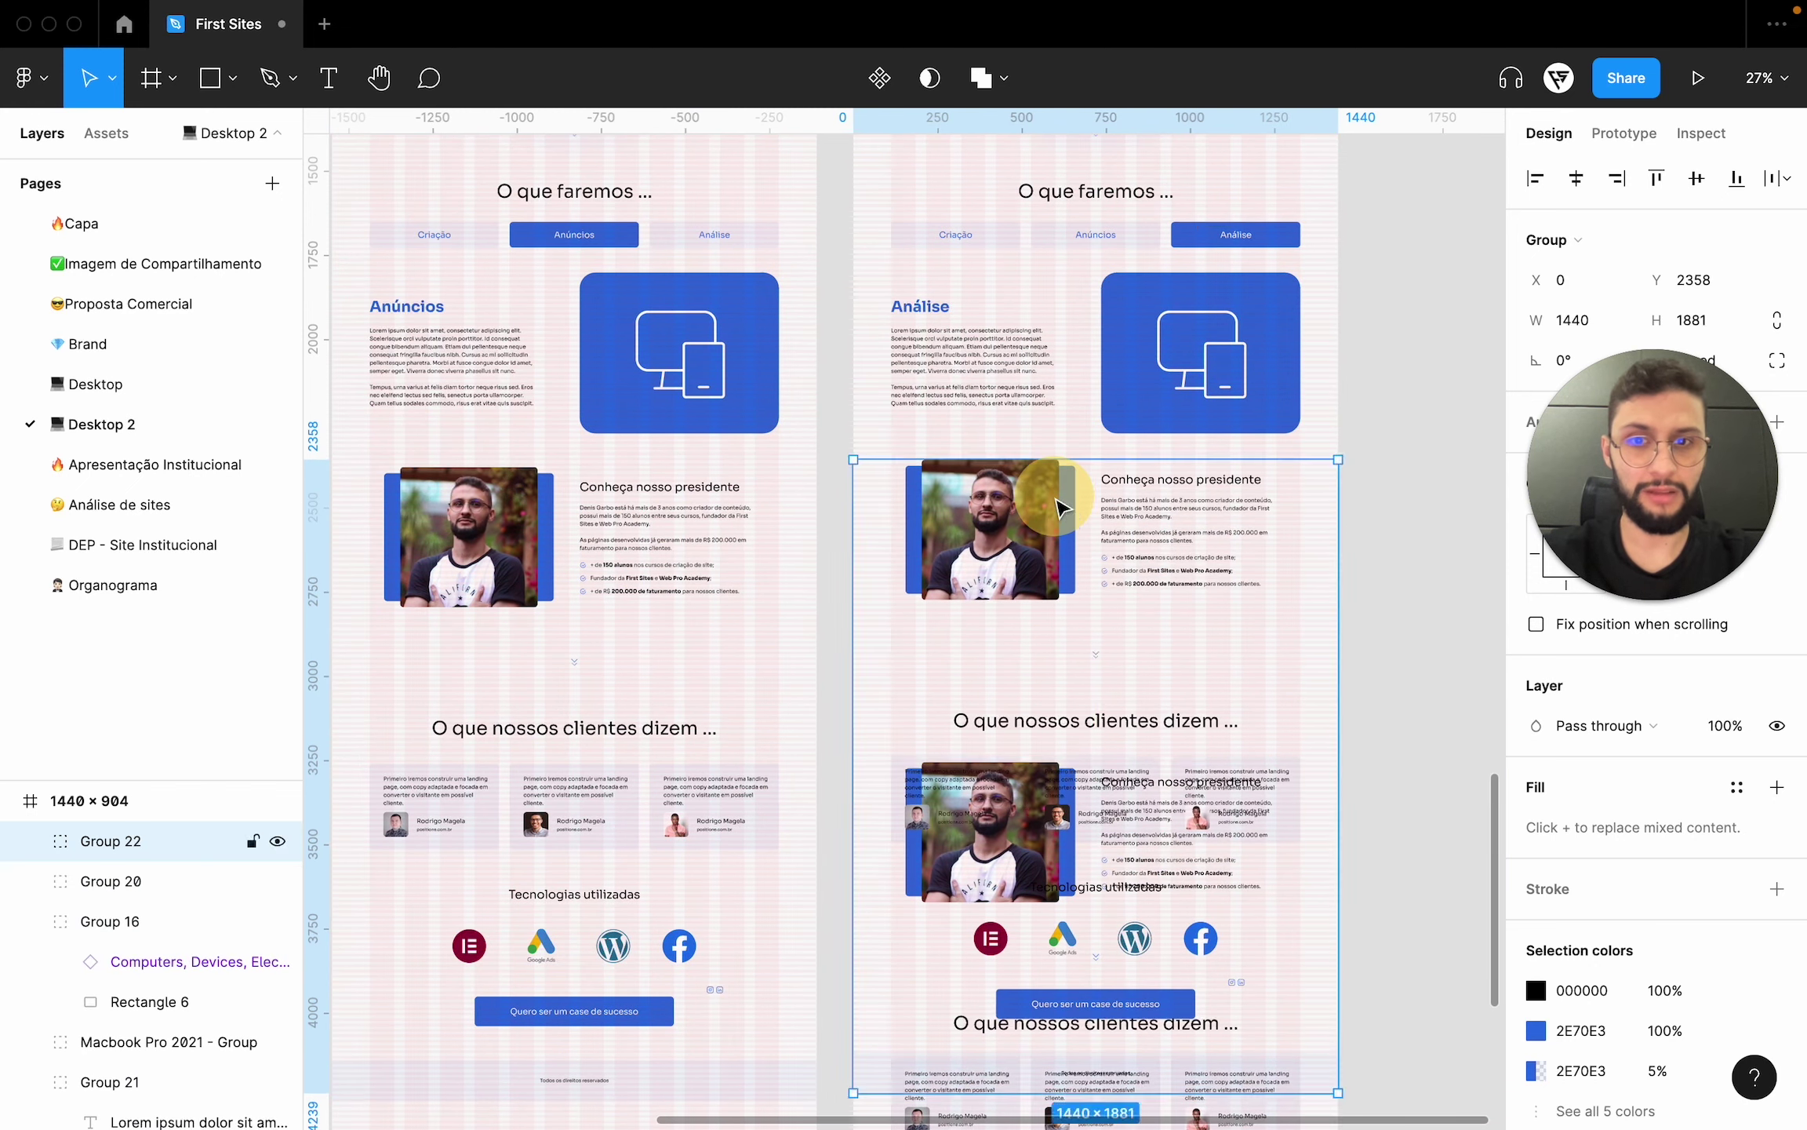
key("ctrl+z")
- Raise the Análise frame's presidente section to about 100 units below the icon box
left_click_drag(990, 612, 1140, 396)
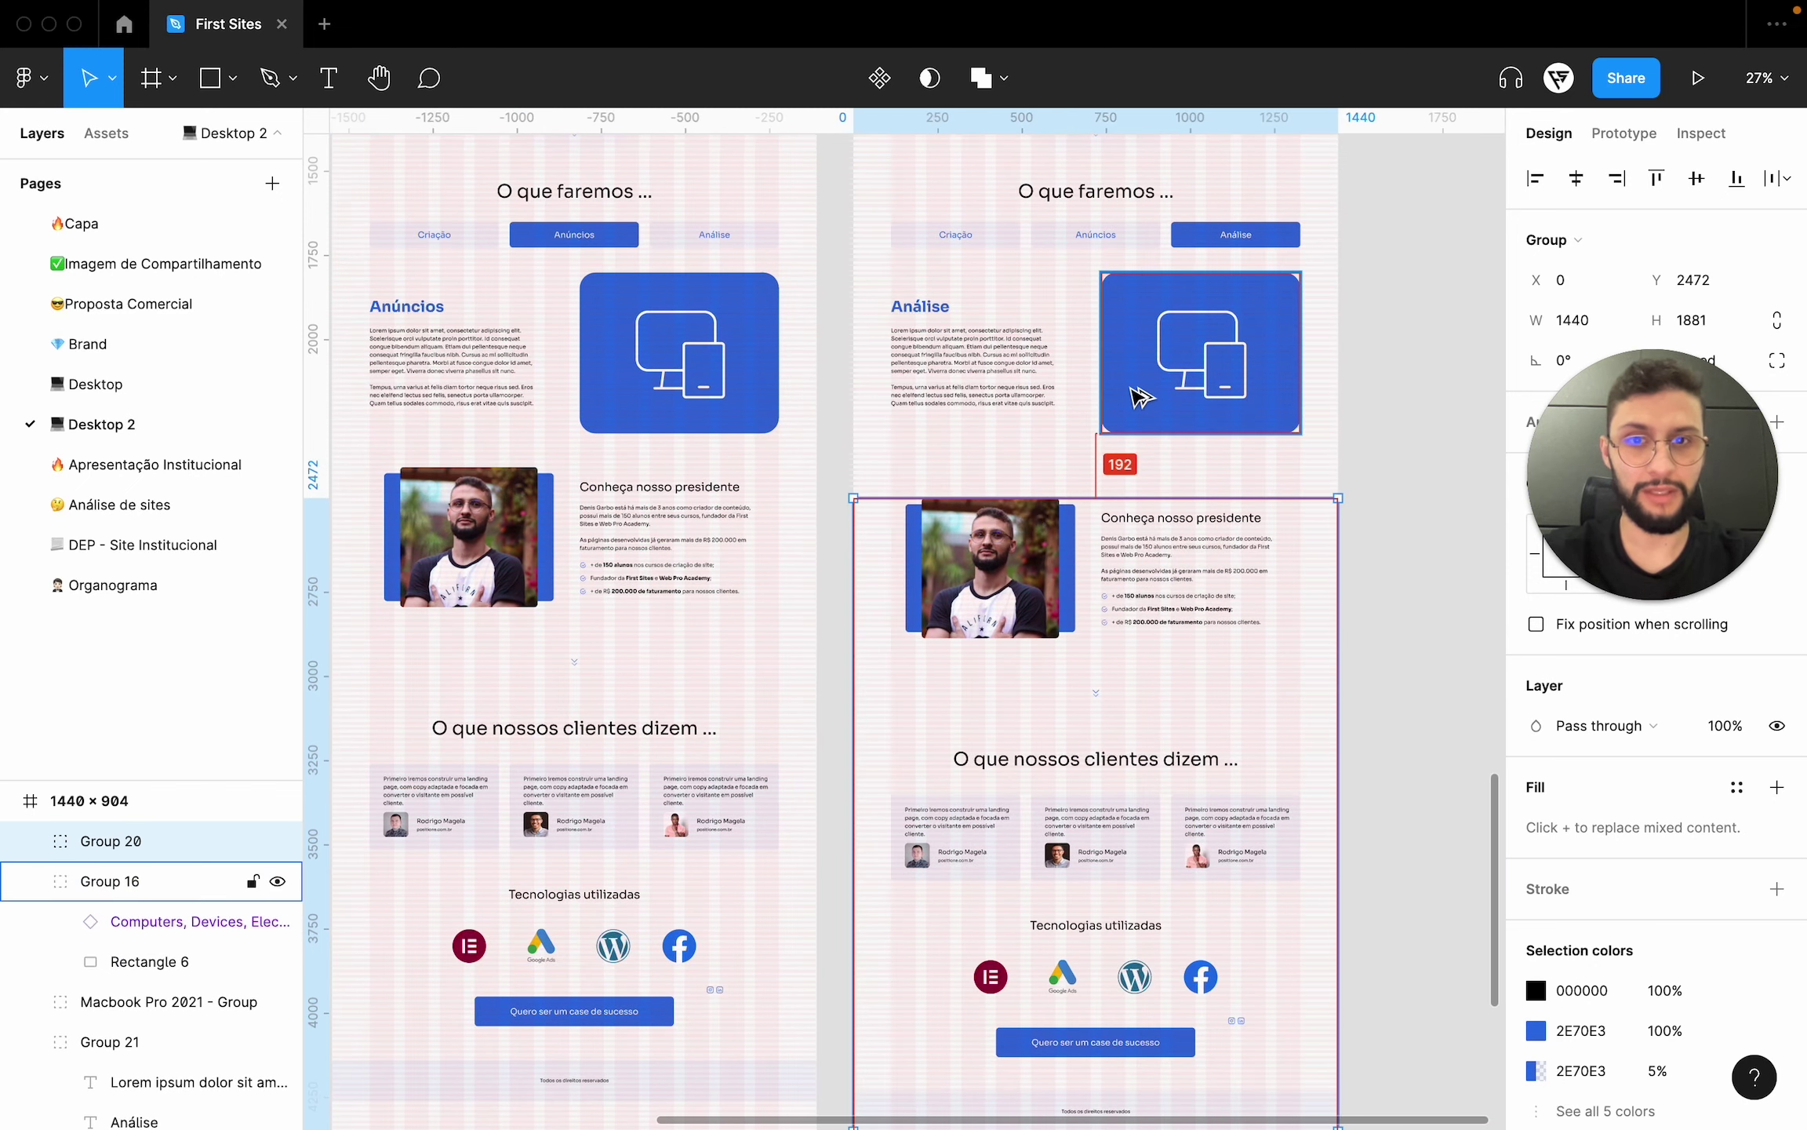
key("shift+Up")
key("shift+Up")
key("shift+Up")
key("shift+Up")
key("shift+Up")
key("shift+Up")
key("shift+Up")
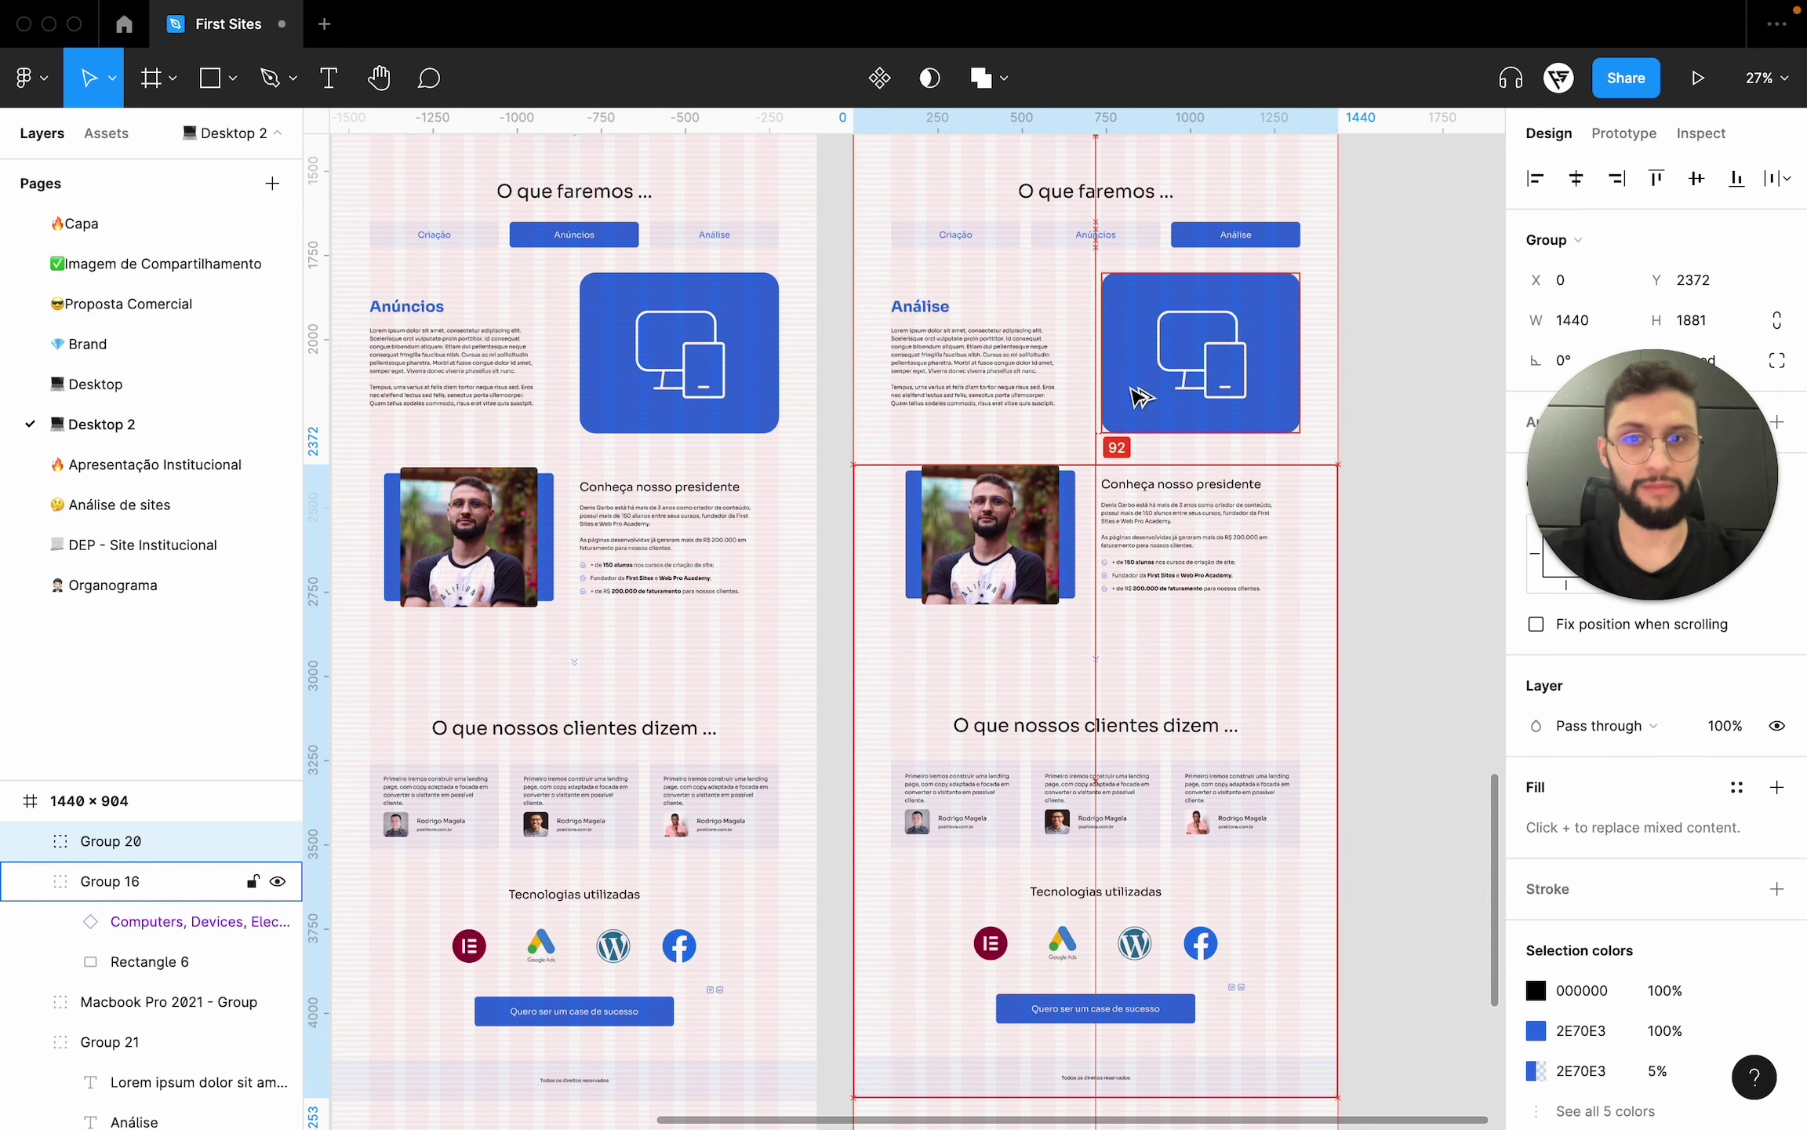
key("shift+Down")
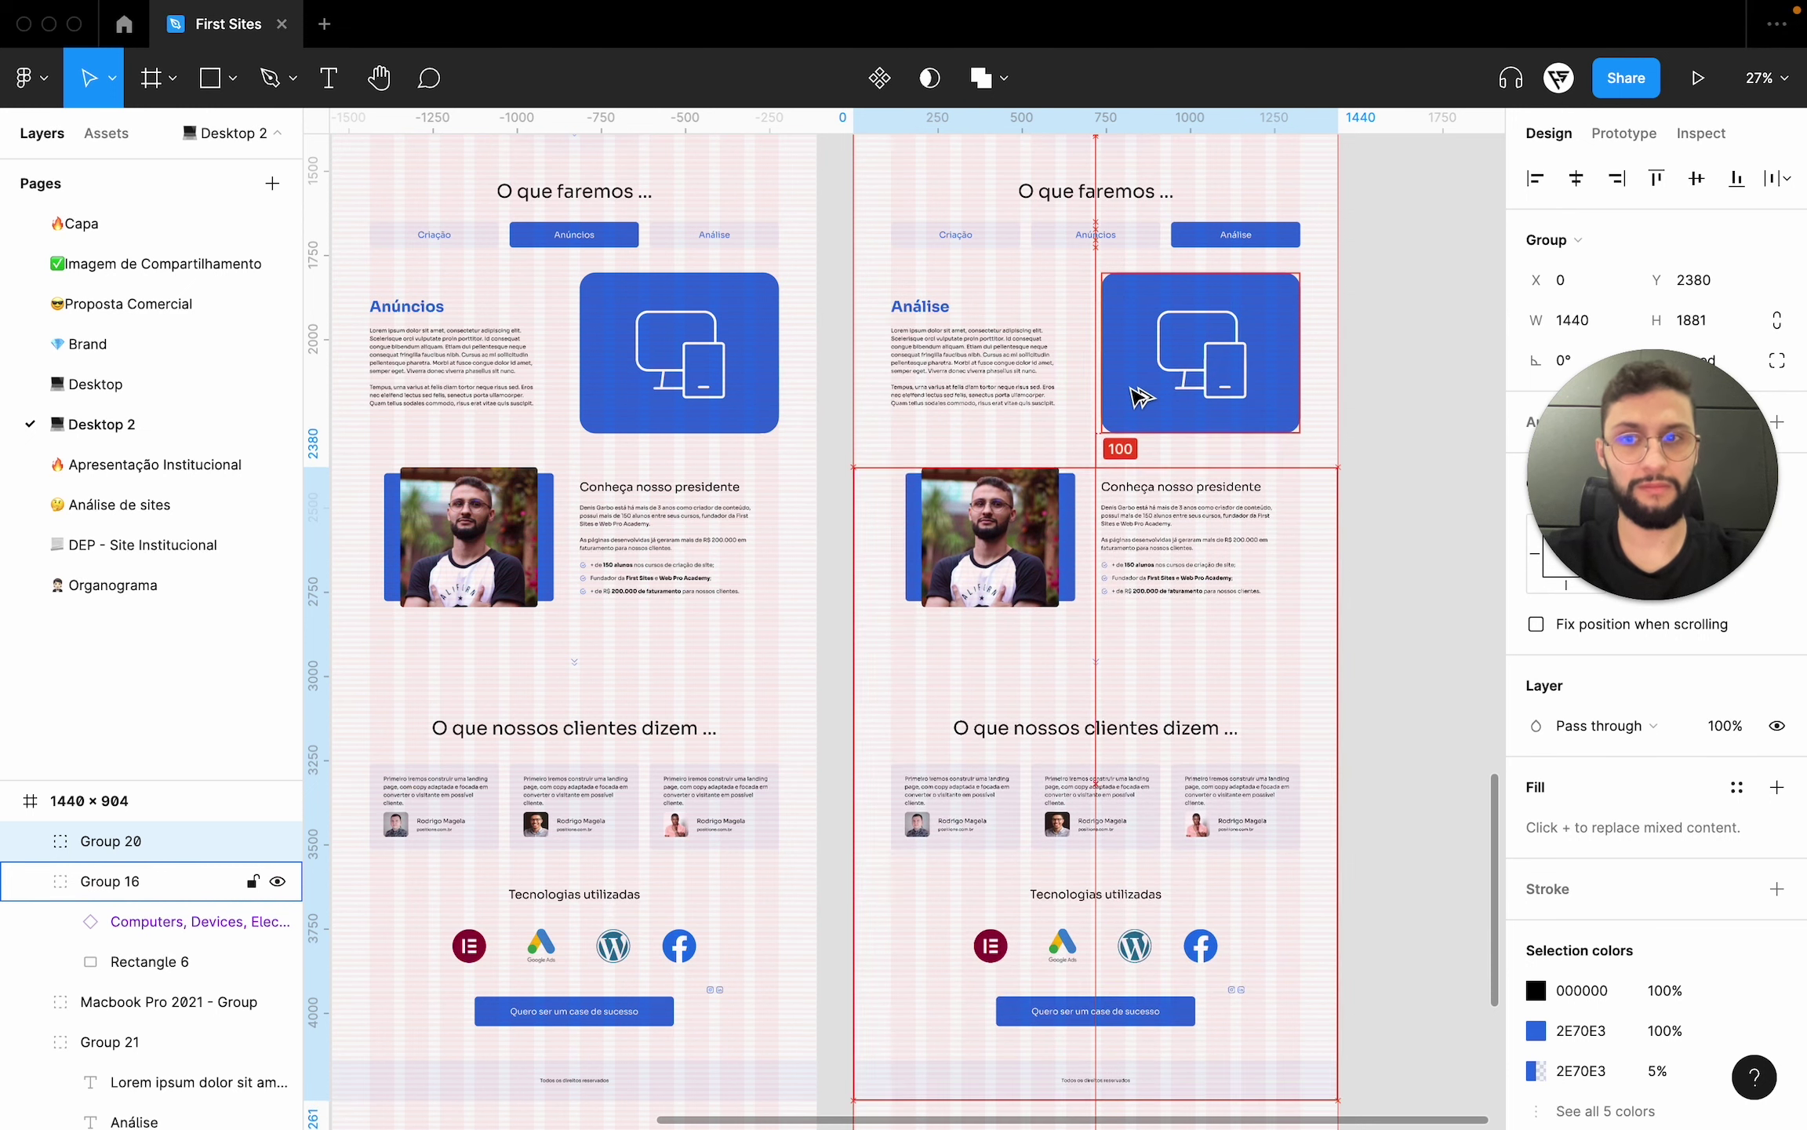
scroll(1138, 391, "down", 3, "ctrl")
scroll(1020, 415, "left", 10)
left_click(977, 424)
- Move the lower sections of all three frames down 20 units together
scroll(980, 423, "down", 5, "ctrl")
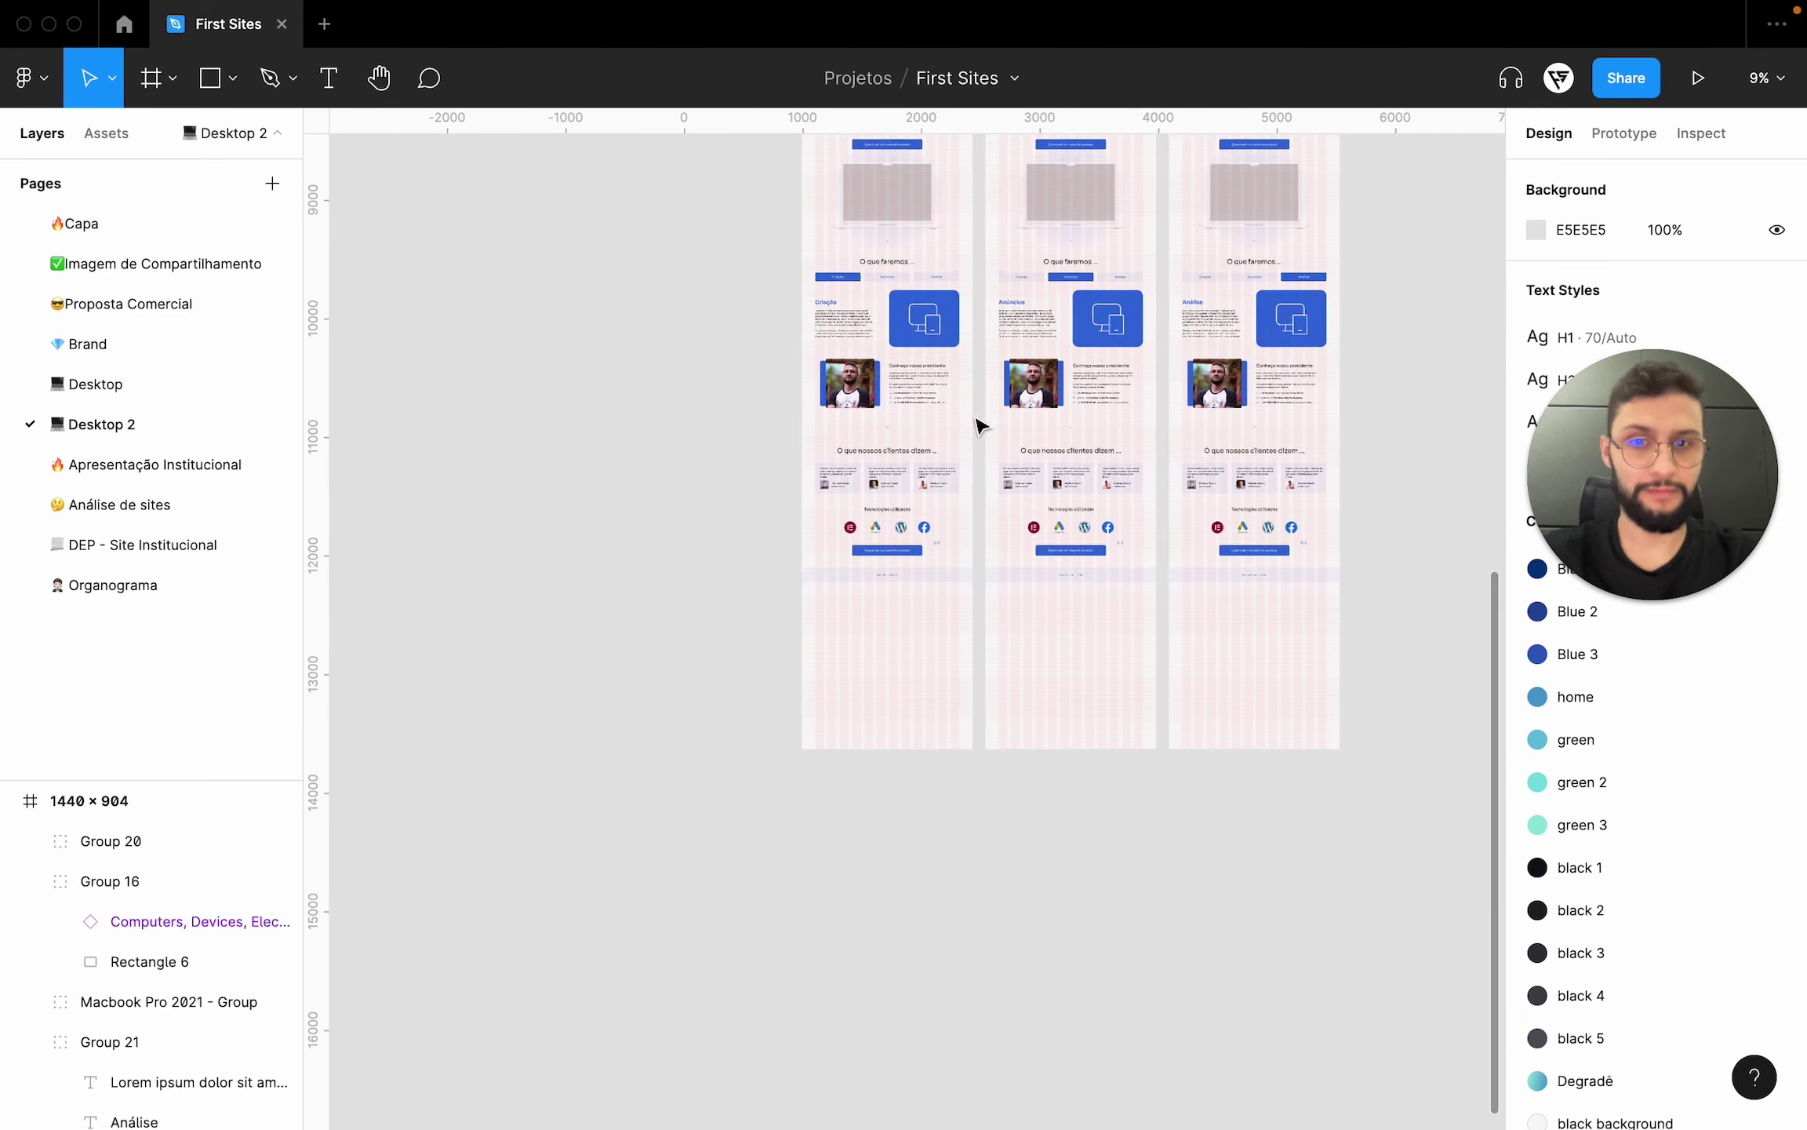
scroll(903, 556, "right", 5)
scroll(726, 470, "right", 2)
scroll(734, 473, "up", 8, "ctrl")
left_click(737, 475)
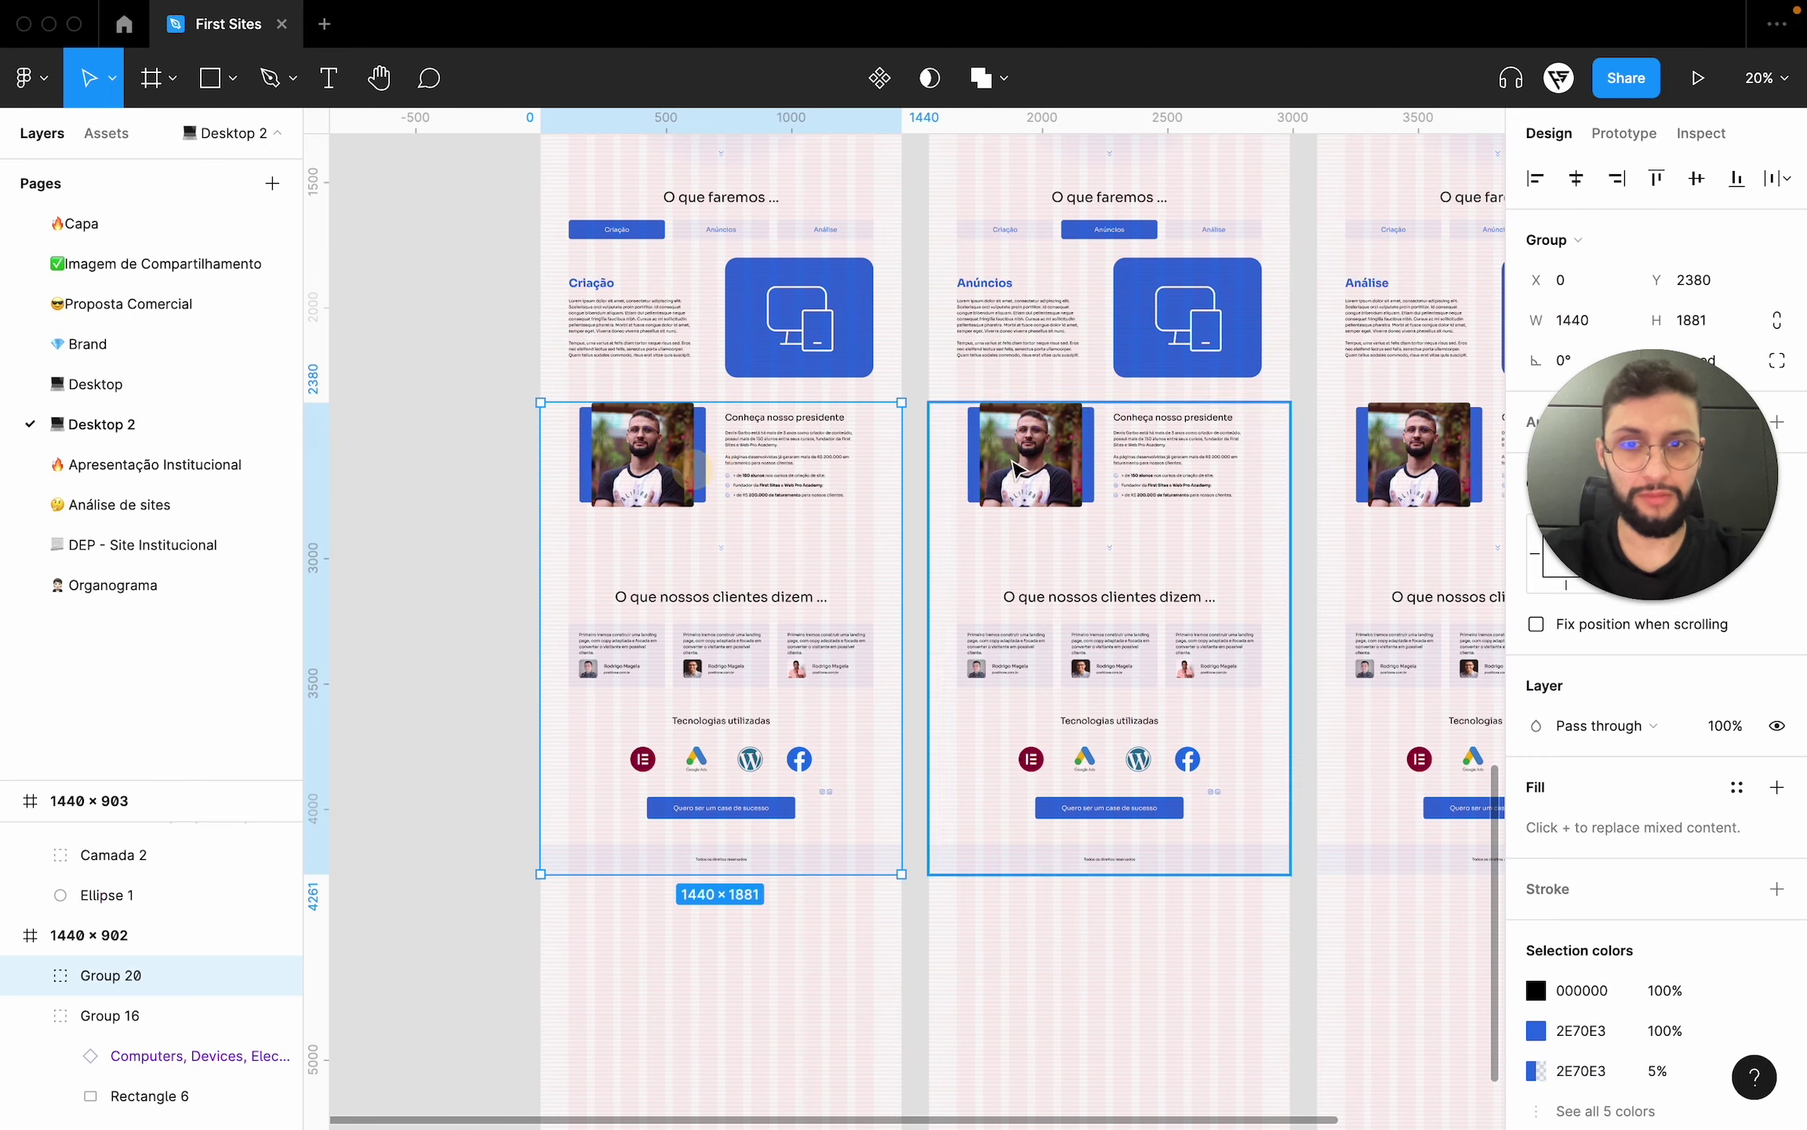
left_click(1016, 469, "shift")
left_click(1368, 487, "shift")
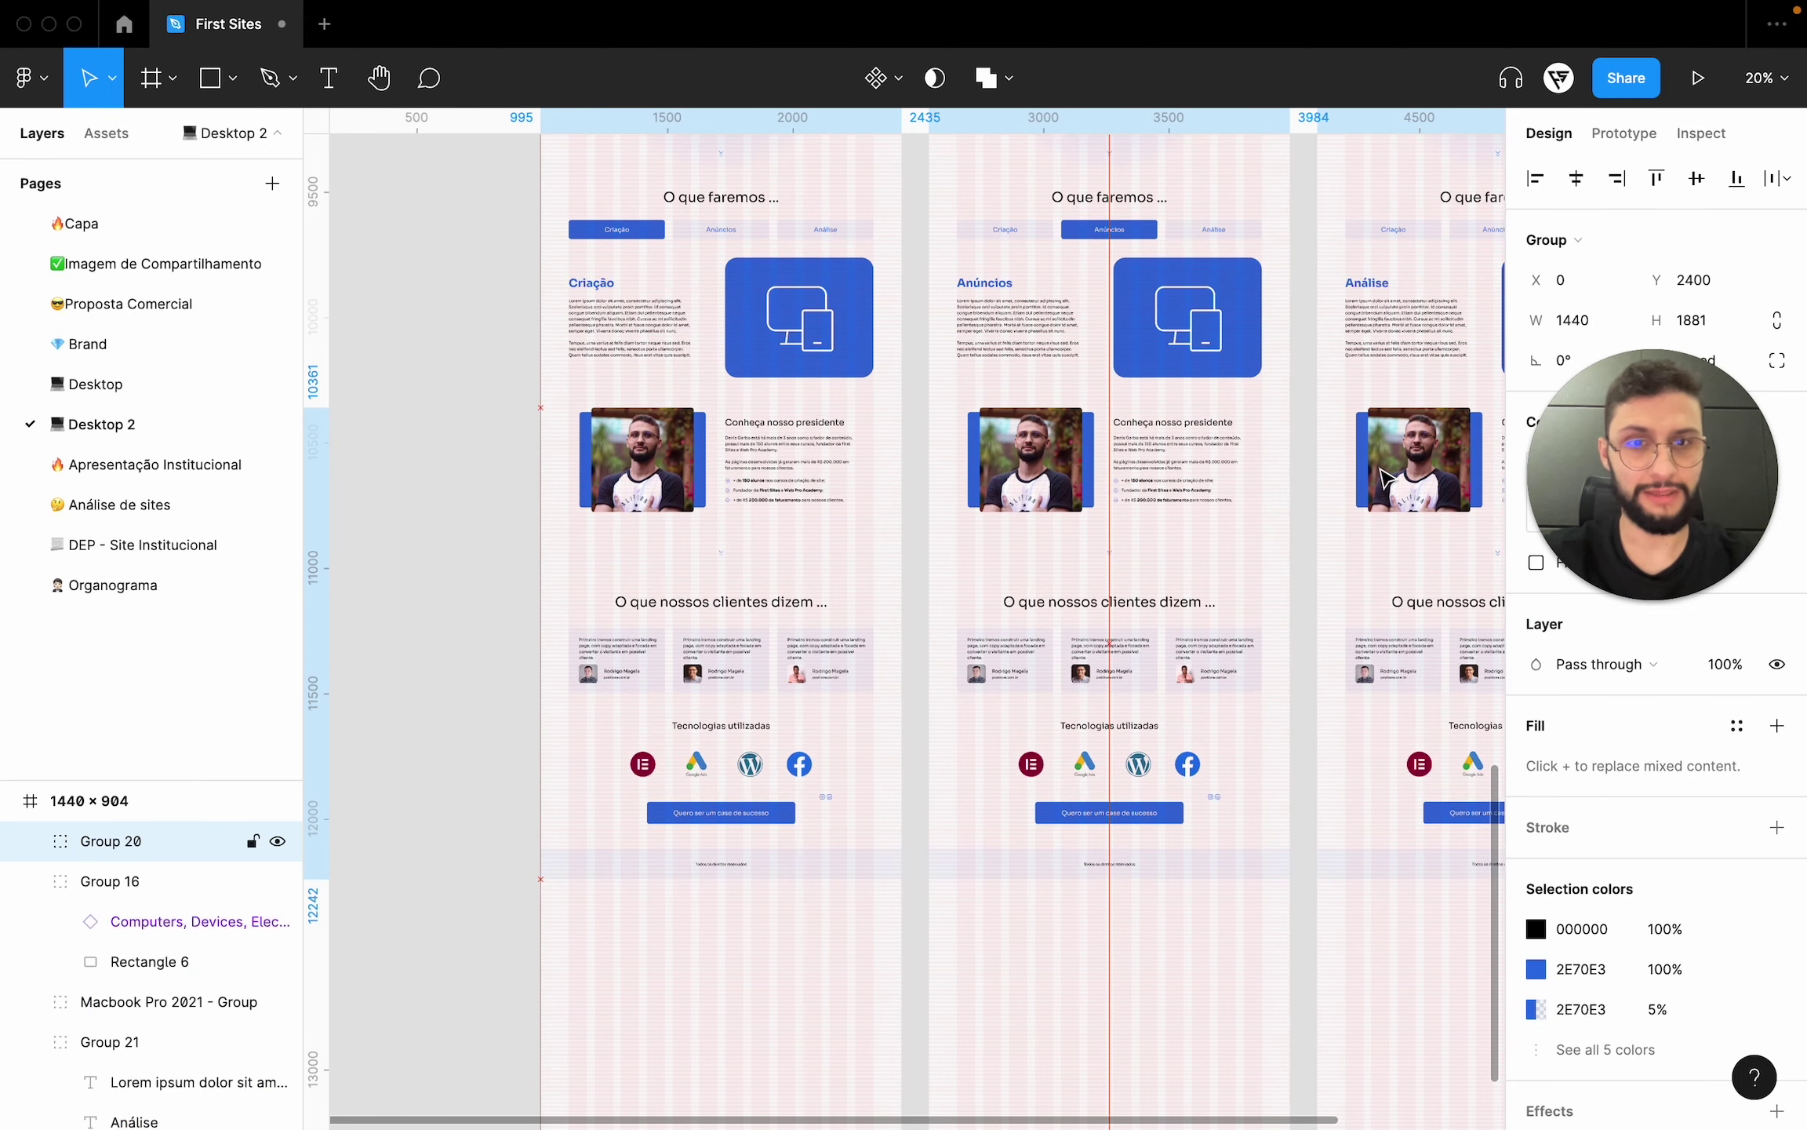
key("shift+Down")
key("shift+Down")
- Shorten the left, middle and right frames to end just below their footers (right frame 4322 tall)
scroll(879, 585, "down", 3, "ctrl")
scroll(750, 940, "down", 2)
scroll(750, 940, "right", 3)
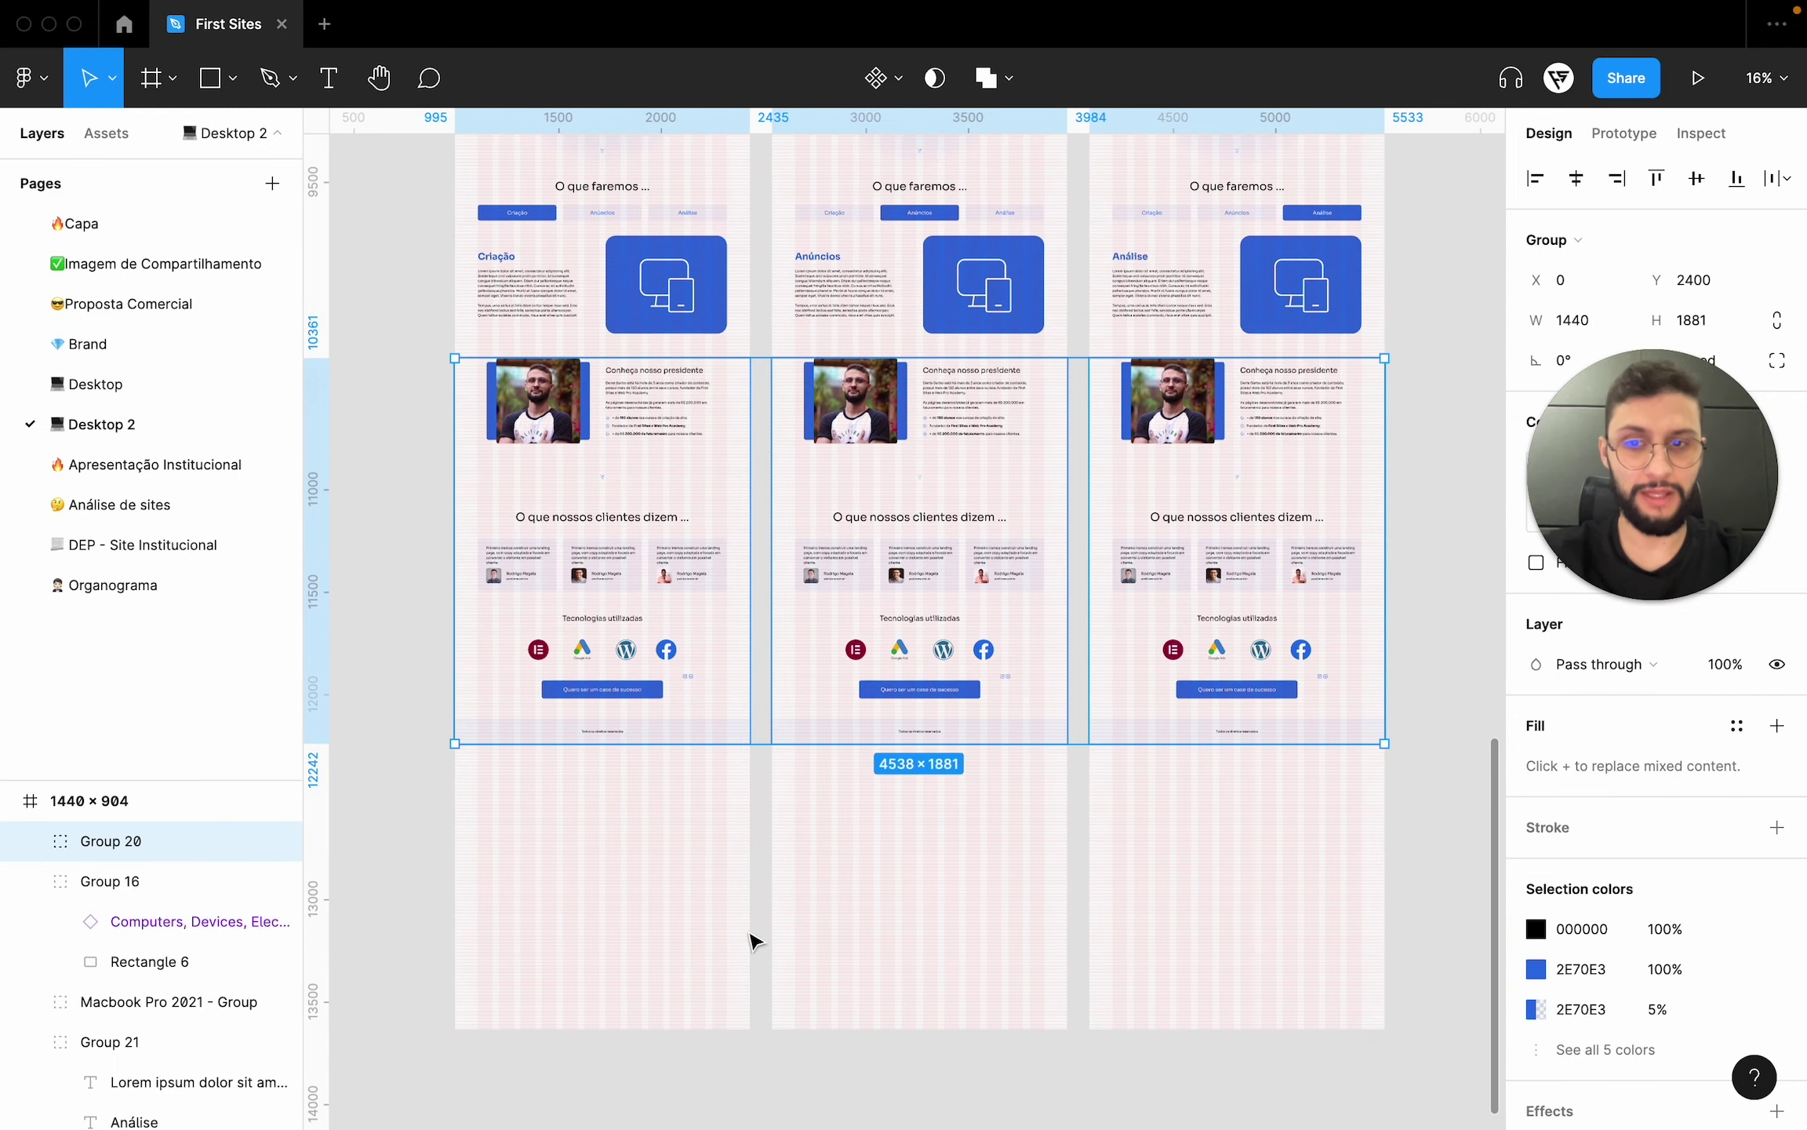
left_click(679, 941)
left_click_drag(644, 1020, 655, 743)
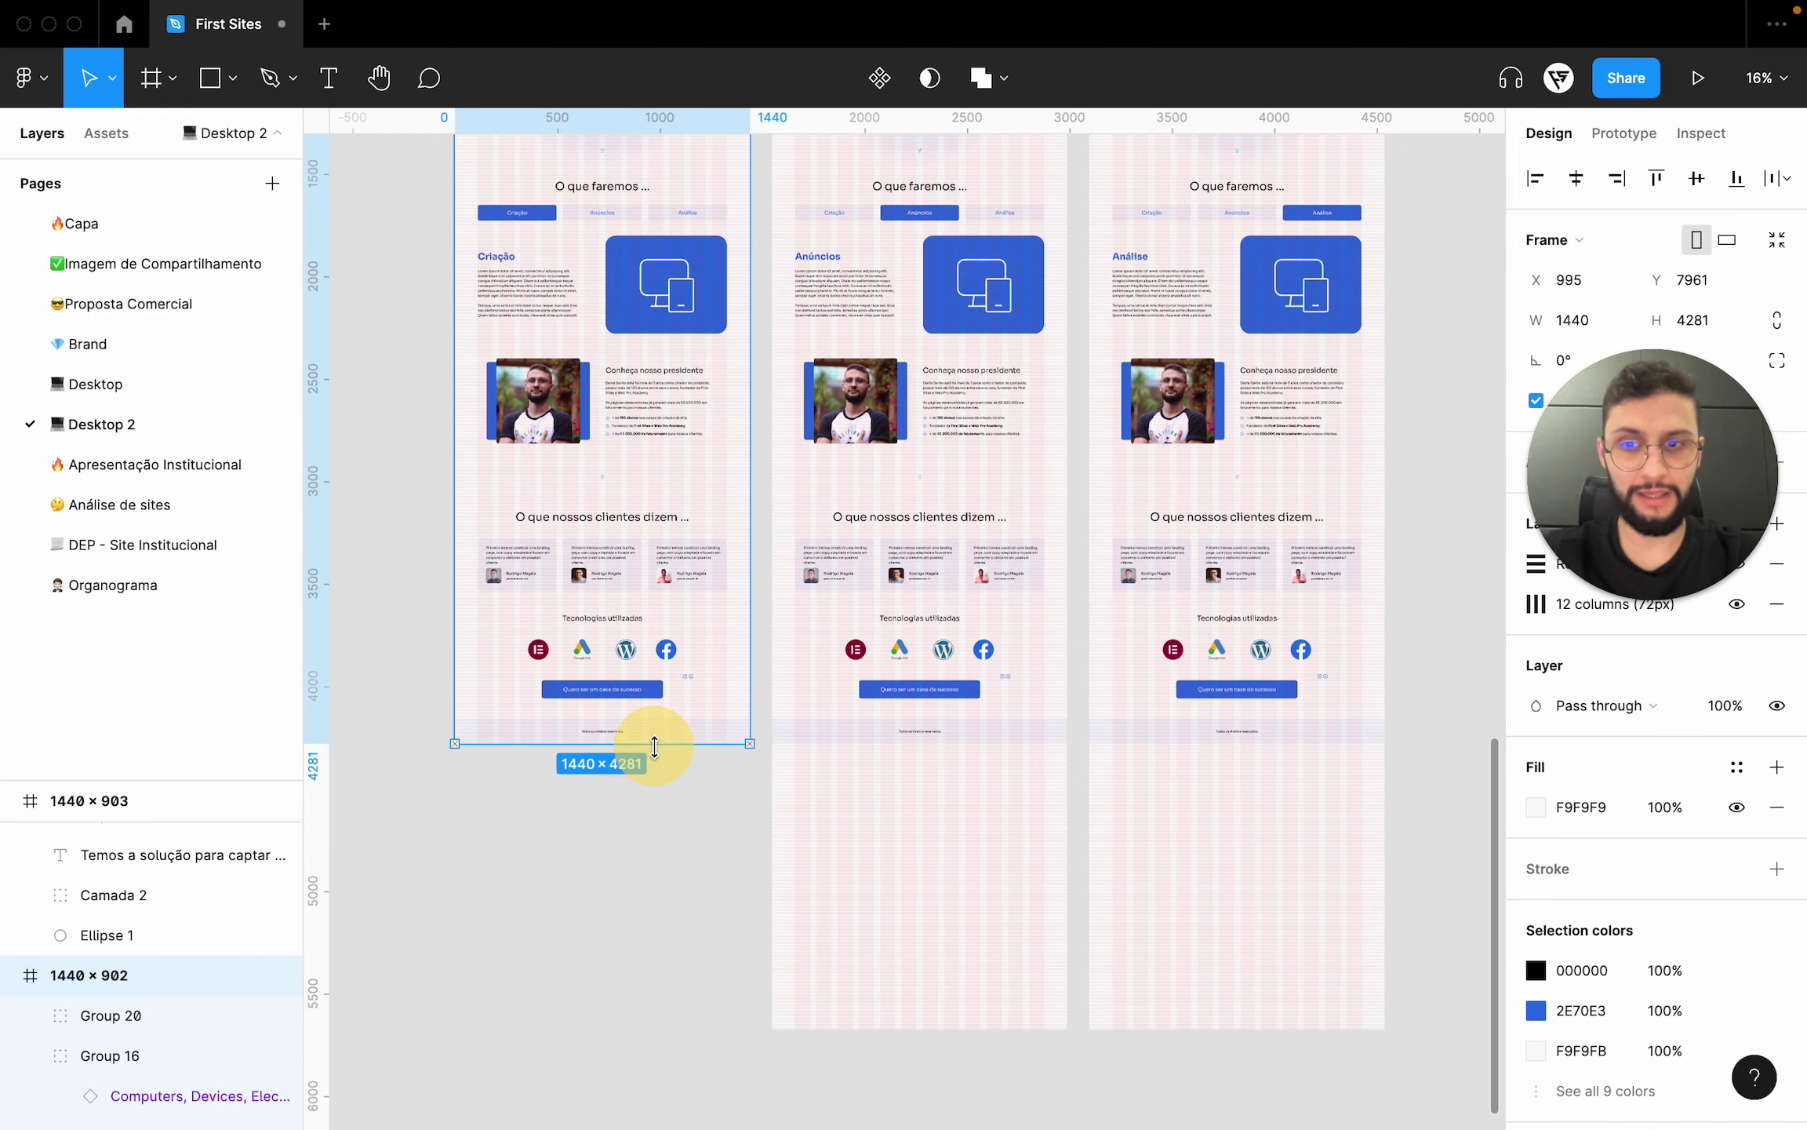
left_click(894, 926)
left_click_drag(920, 1029, 920, 743)
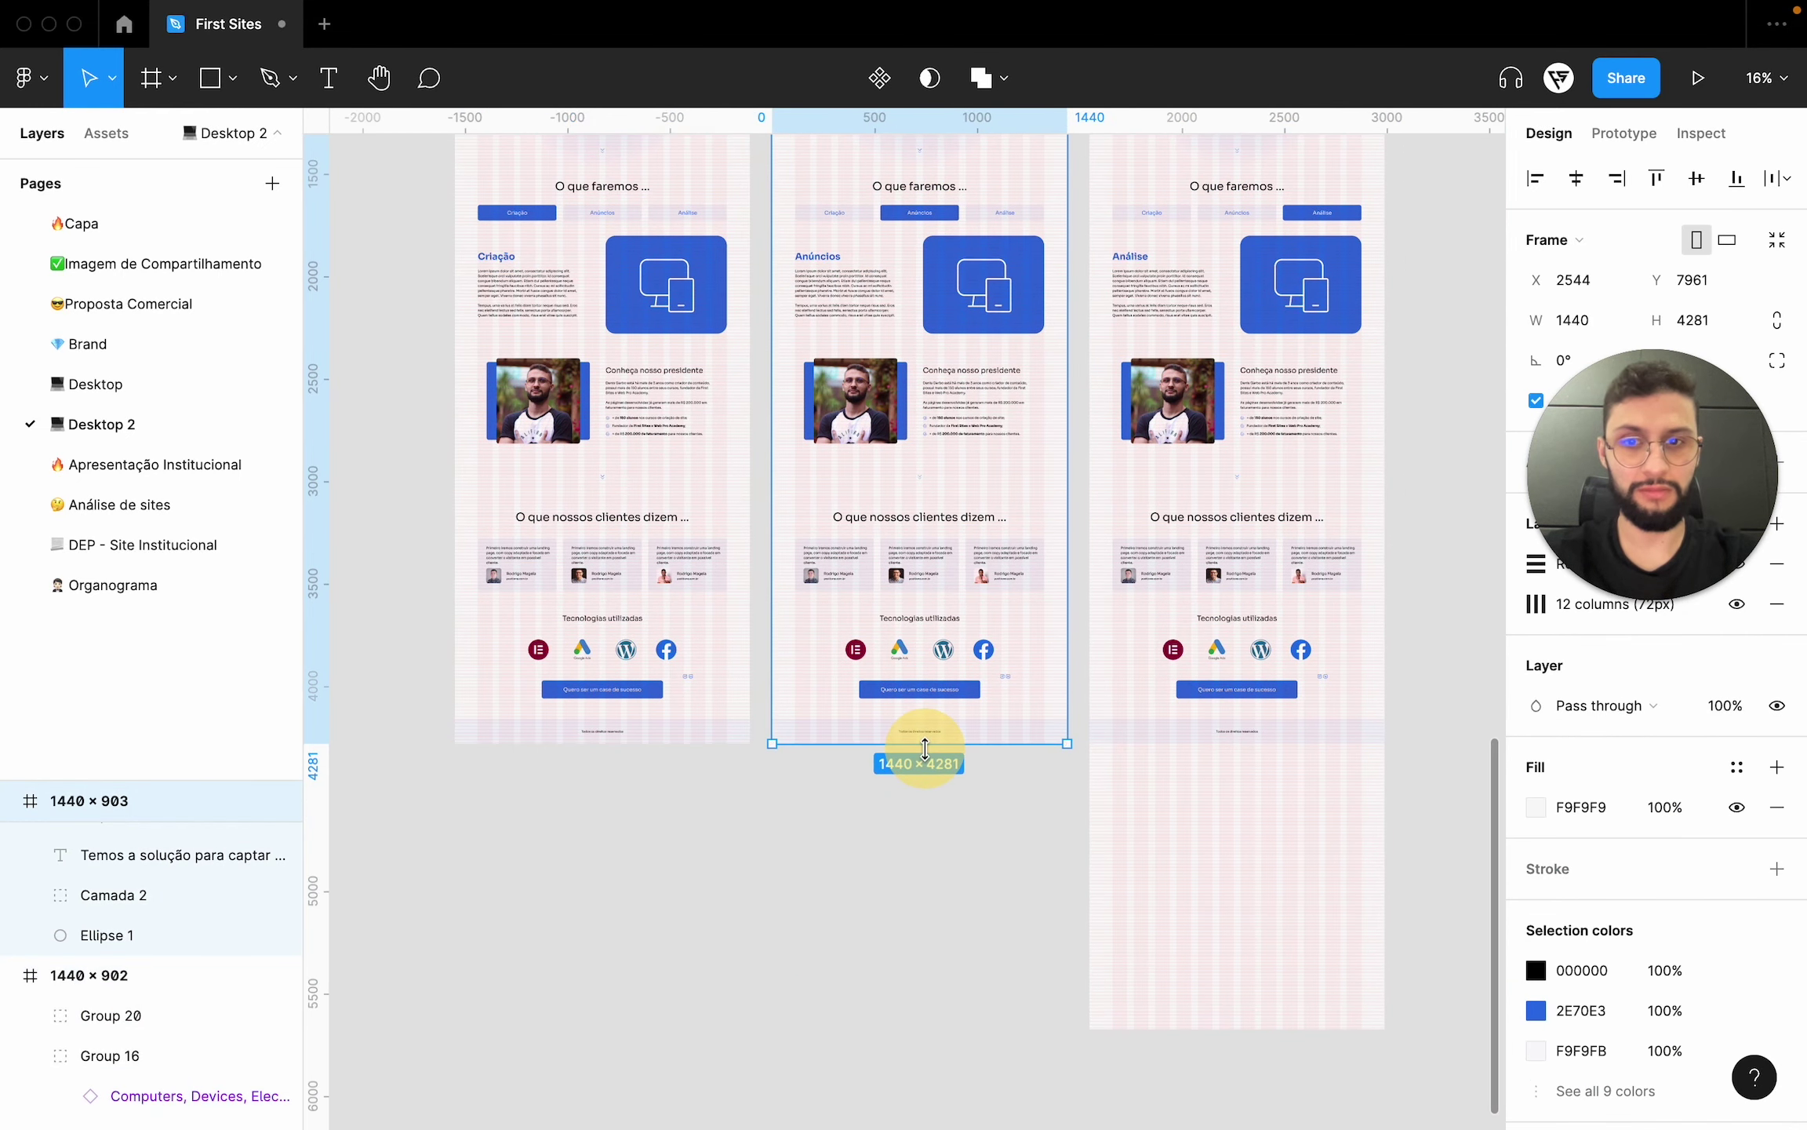
left_click(1223, 828)
left_click_drag(1284, 1029, 1284, 751)
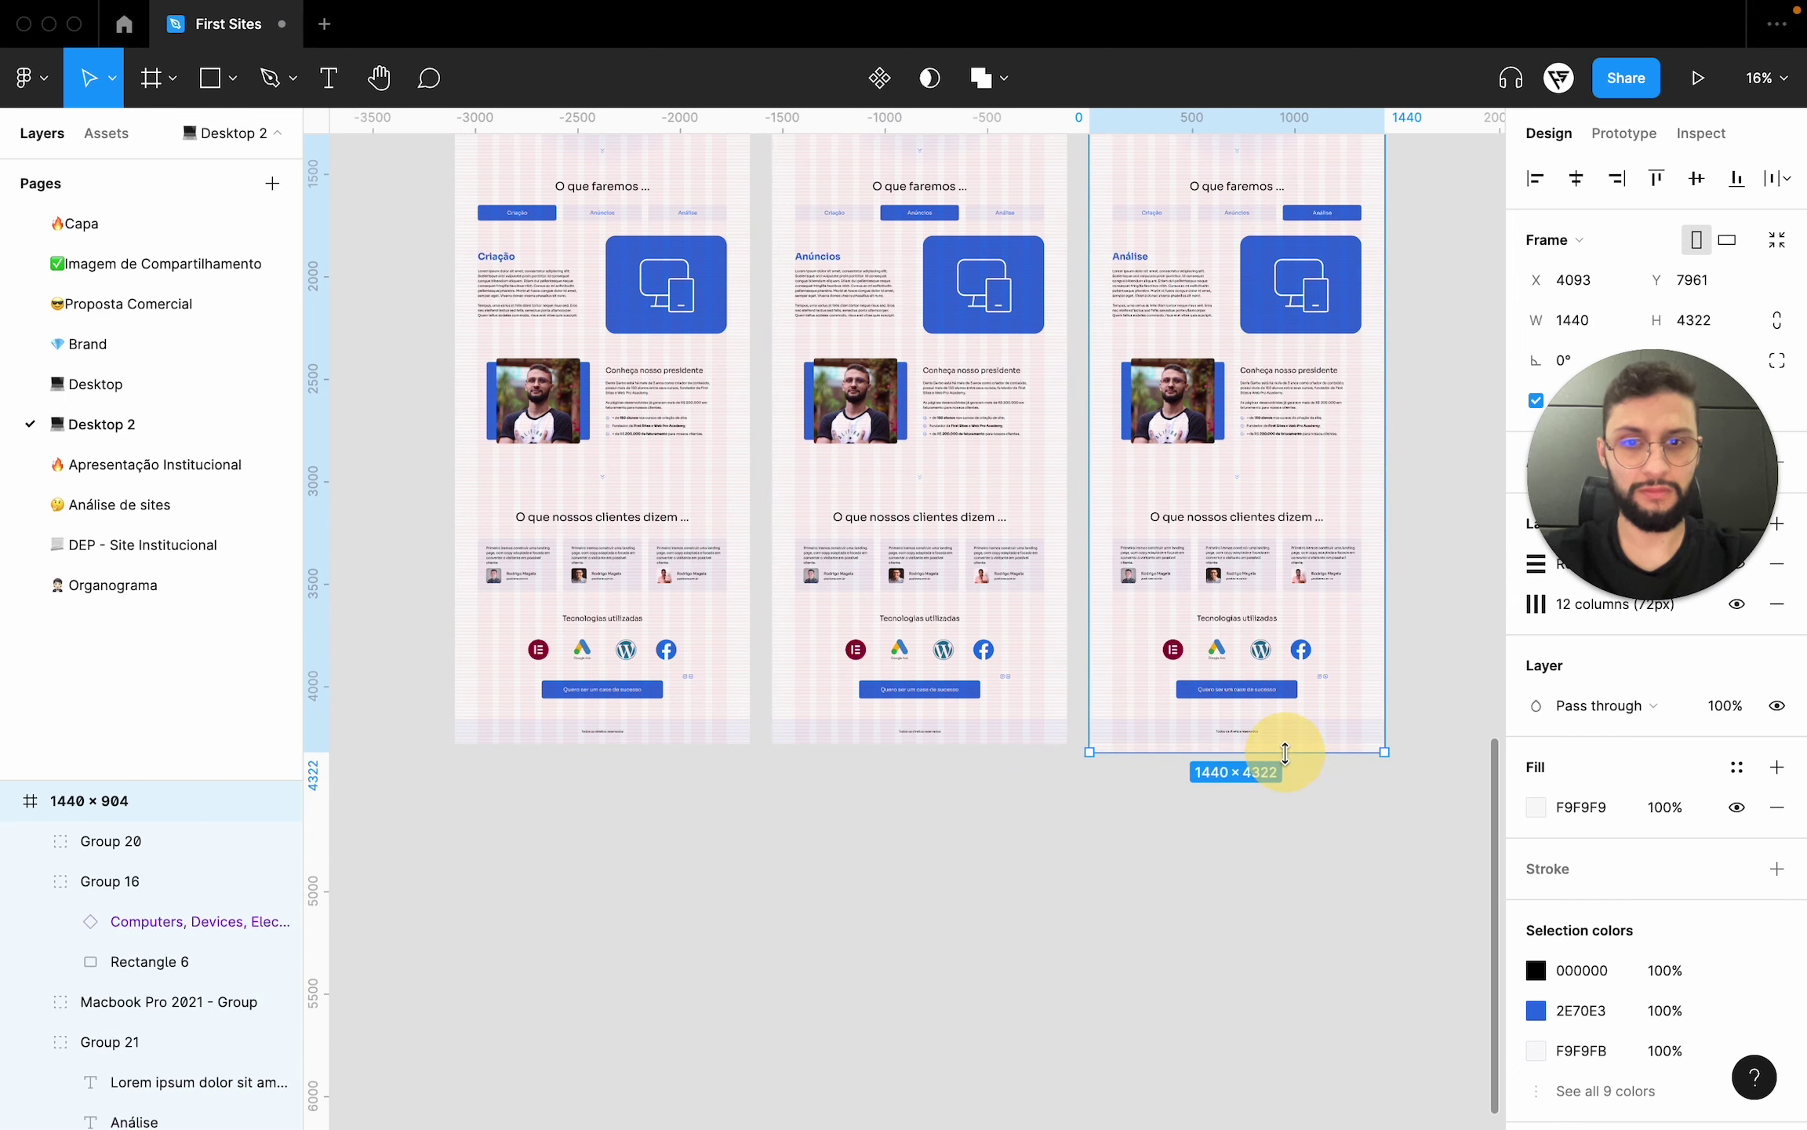
left_click(1222, 919)
scroll(1230, 920, "up", 5)
scroll(770, 653, "up", 2)
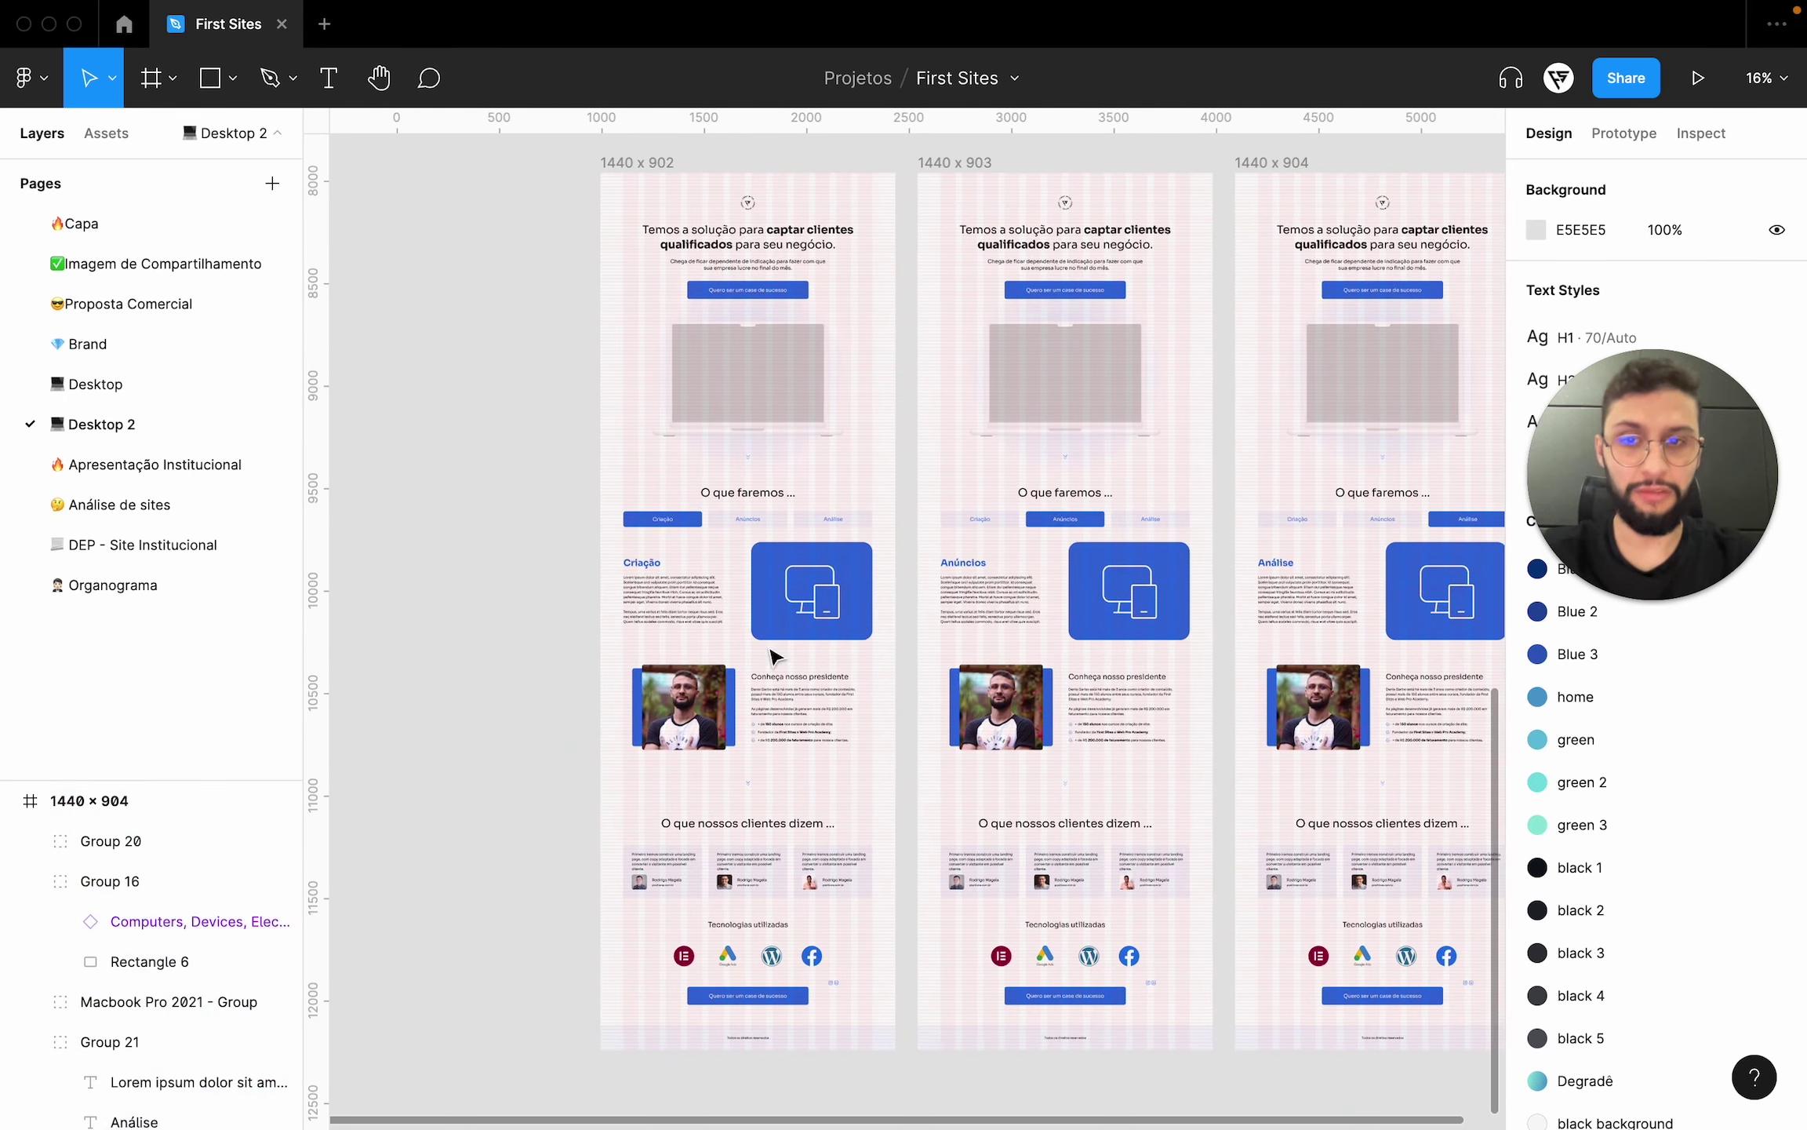
scroll(649, 525, "up", 5)
- In the left frame, group the Criação, Anúncios and Análise tab labels with their button shapes
left_click(649, 526)
left_click(911, 557, "shift")
key("super+g")
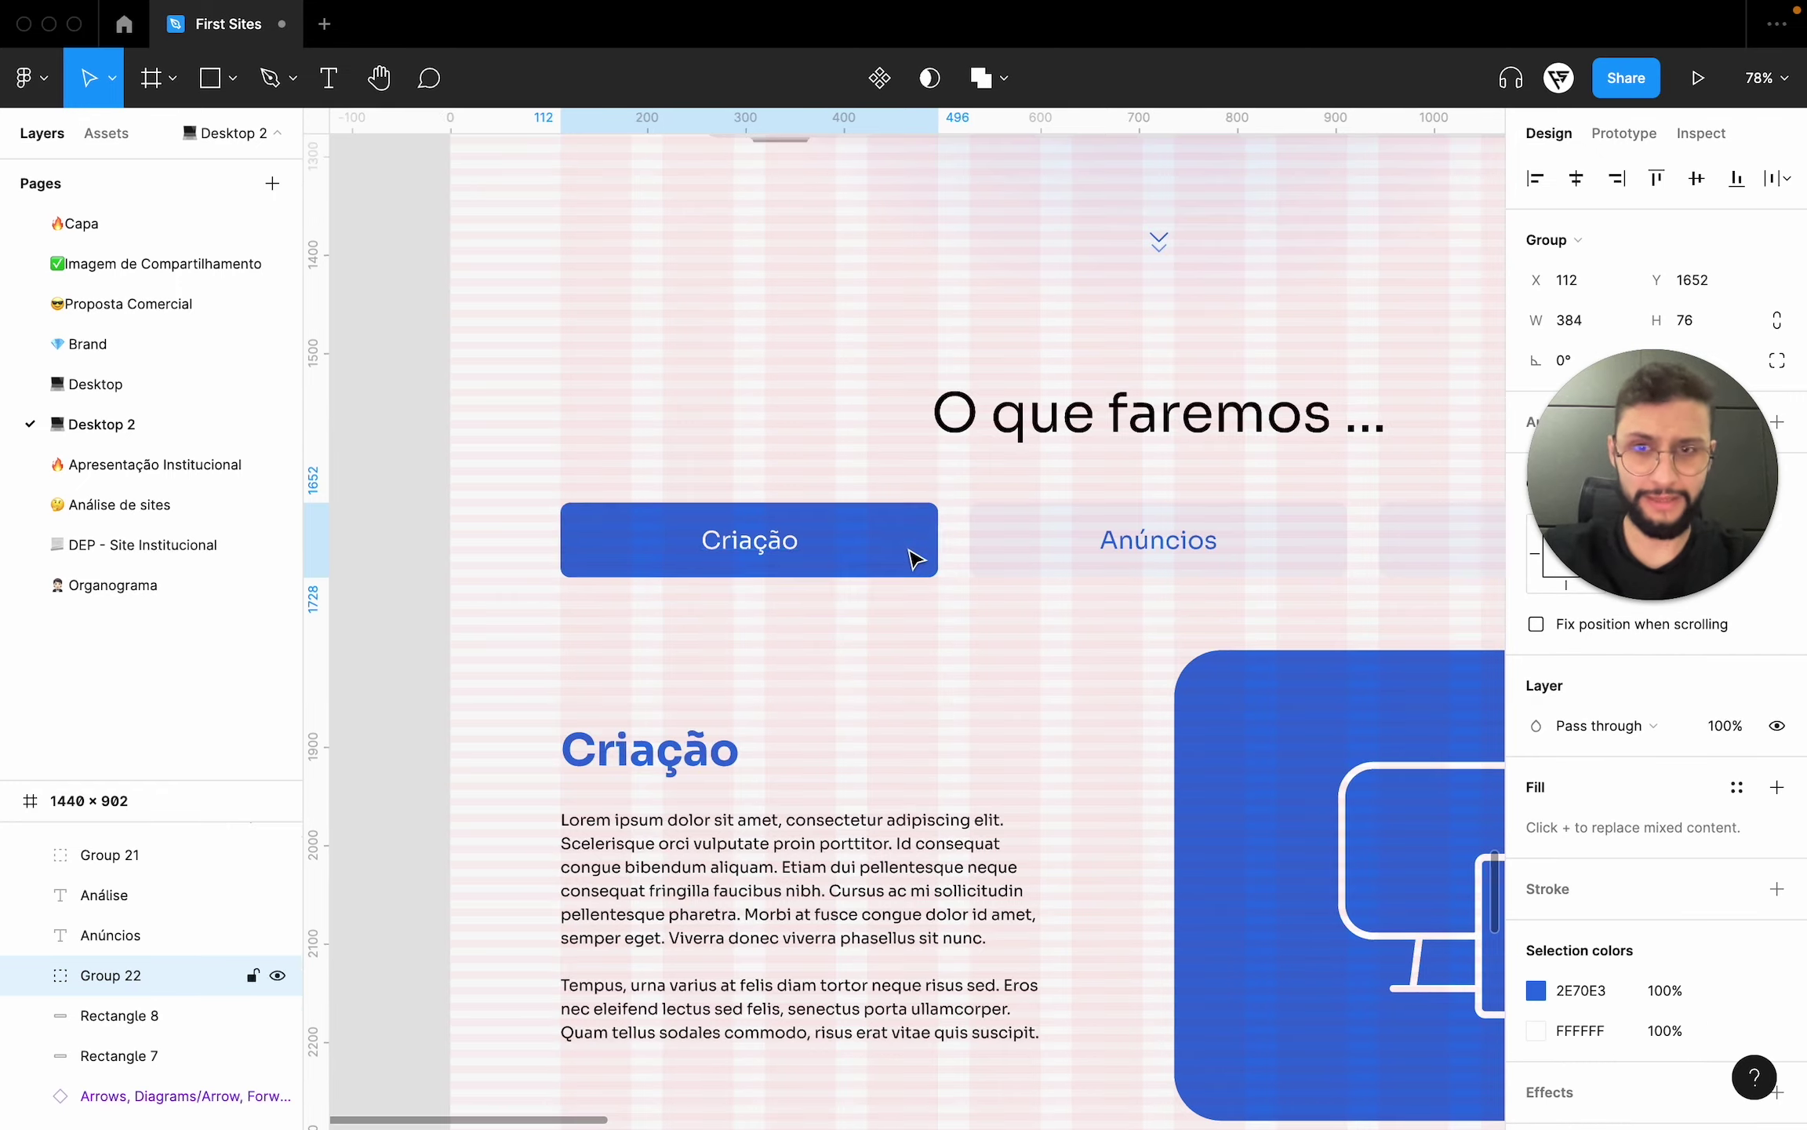
scroll(912, 557, "right", 4)
left_click(968, 487)
key("super+g")
scroll(1032, 584, "right", 4)
left_click(1029, 524)
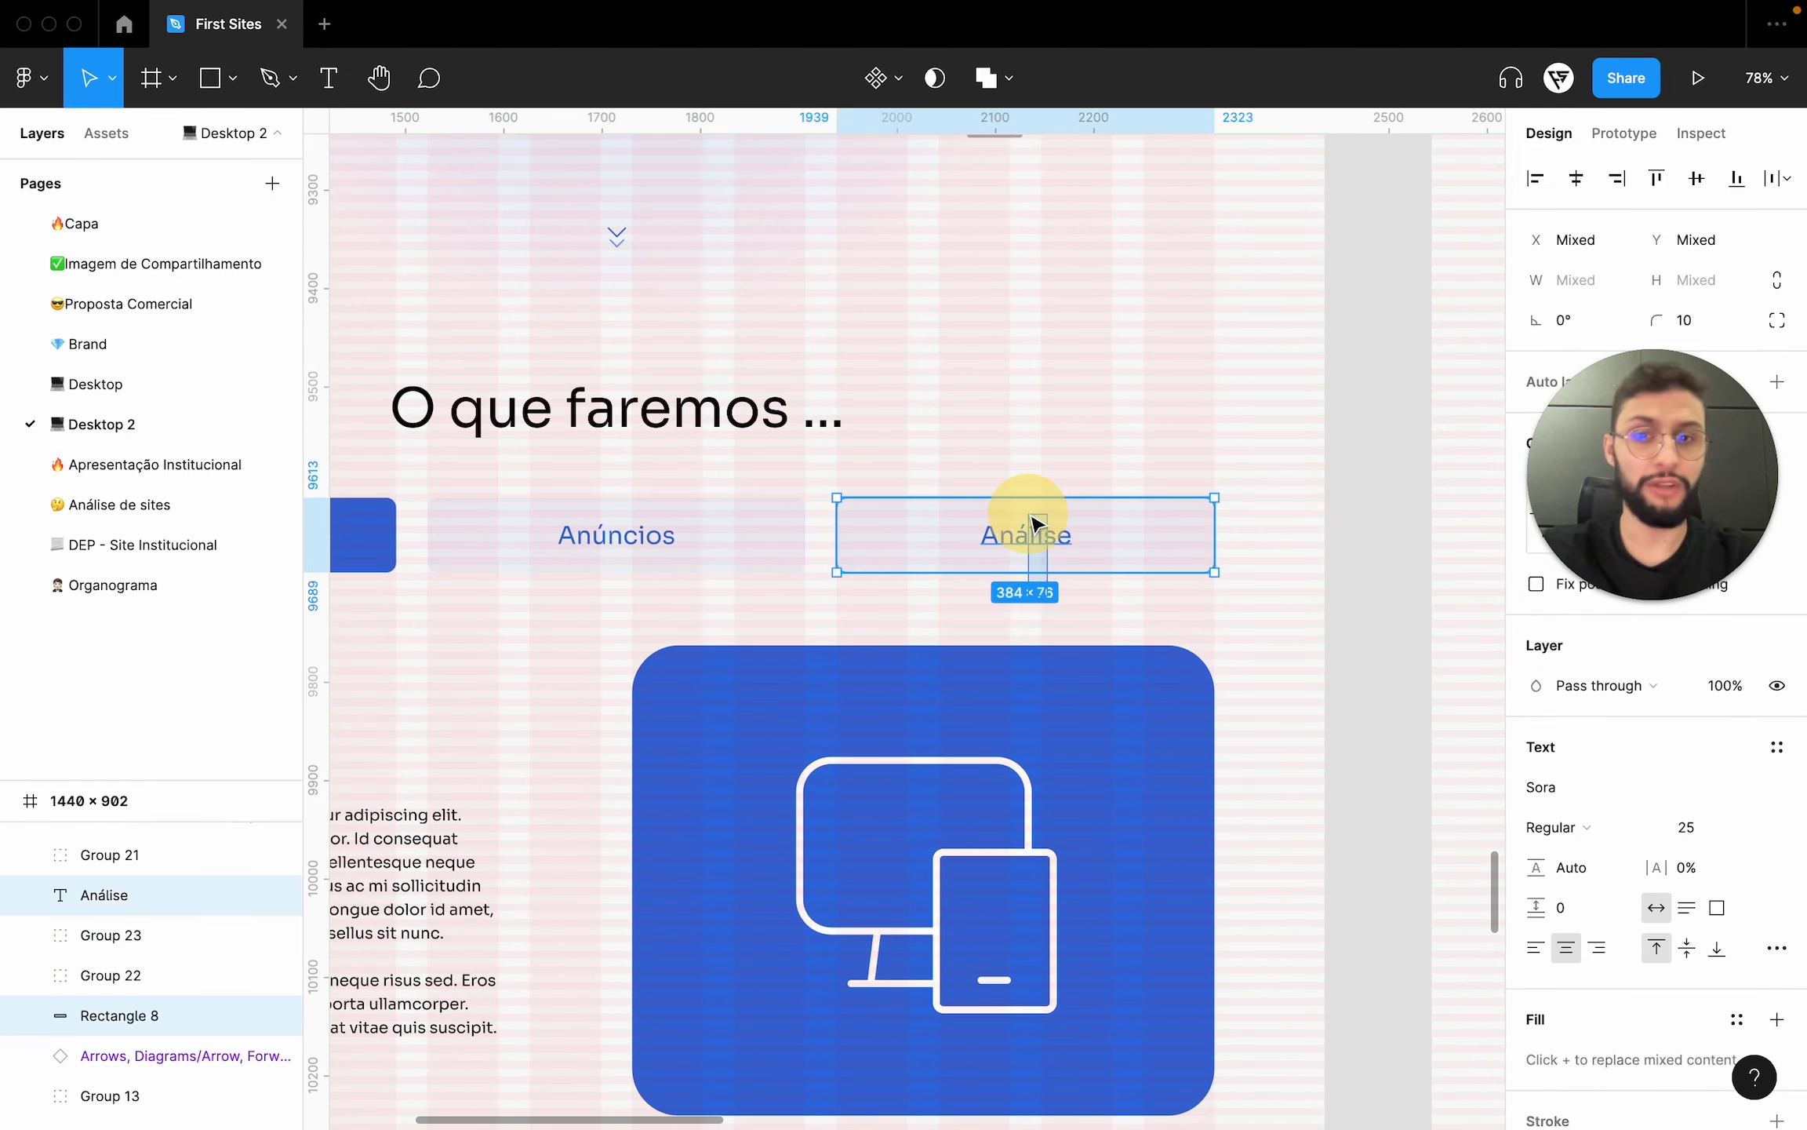
key("super+g")
scroll(1033, 524, "right", 4)
- Group the middle frame's Criação, Anúncios and Análise tabs, each label with its button shape
scroll(1032, 524, "left", 8)
left_click(896, 557)
key("super+g")
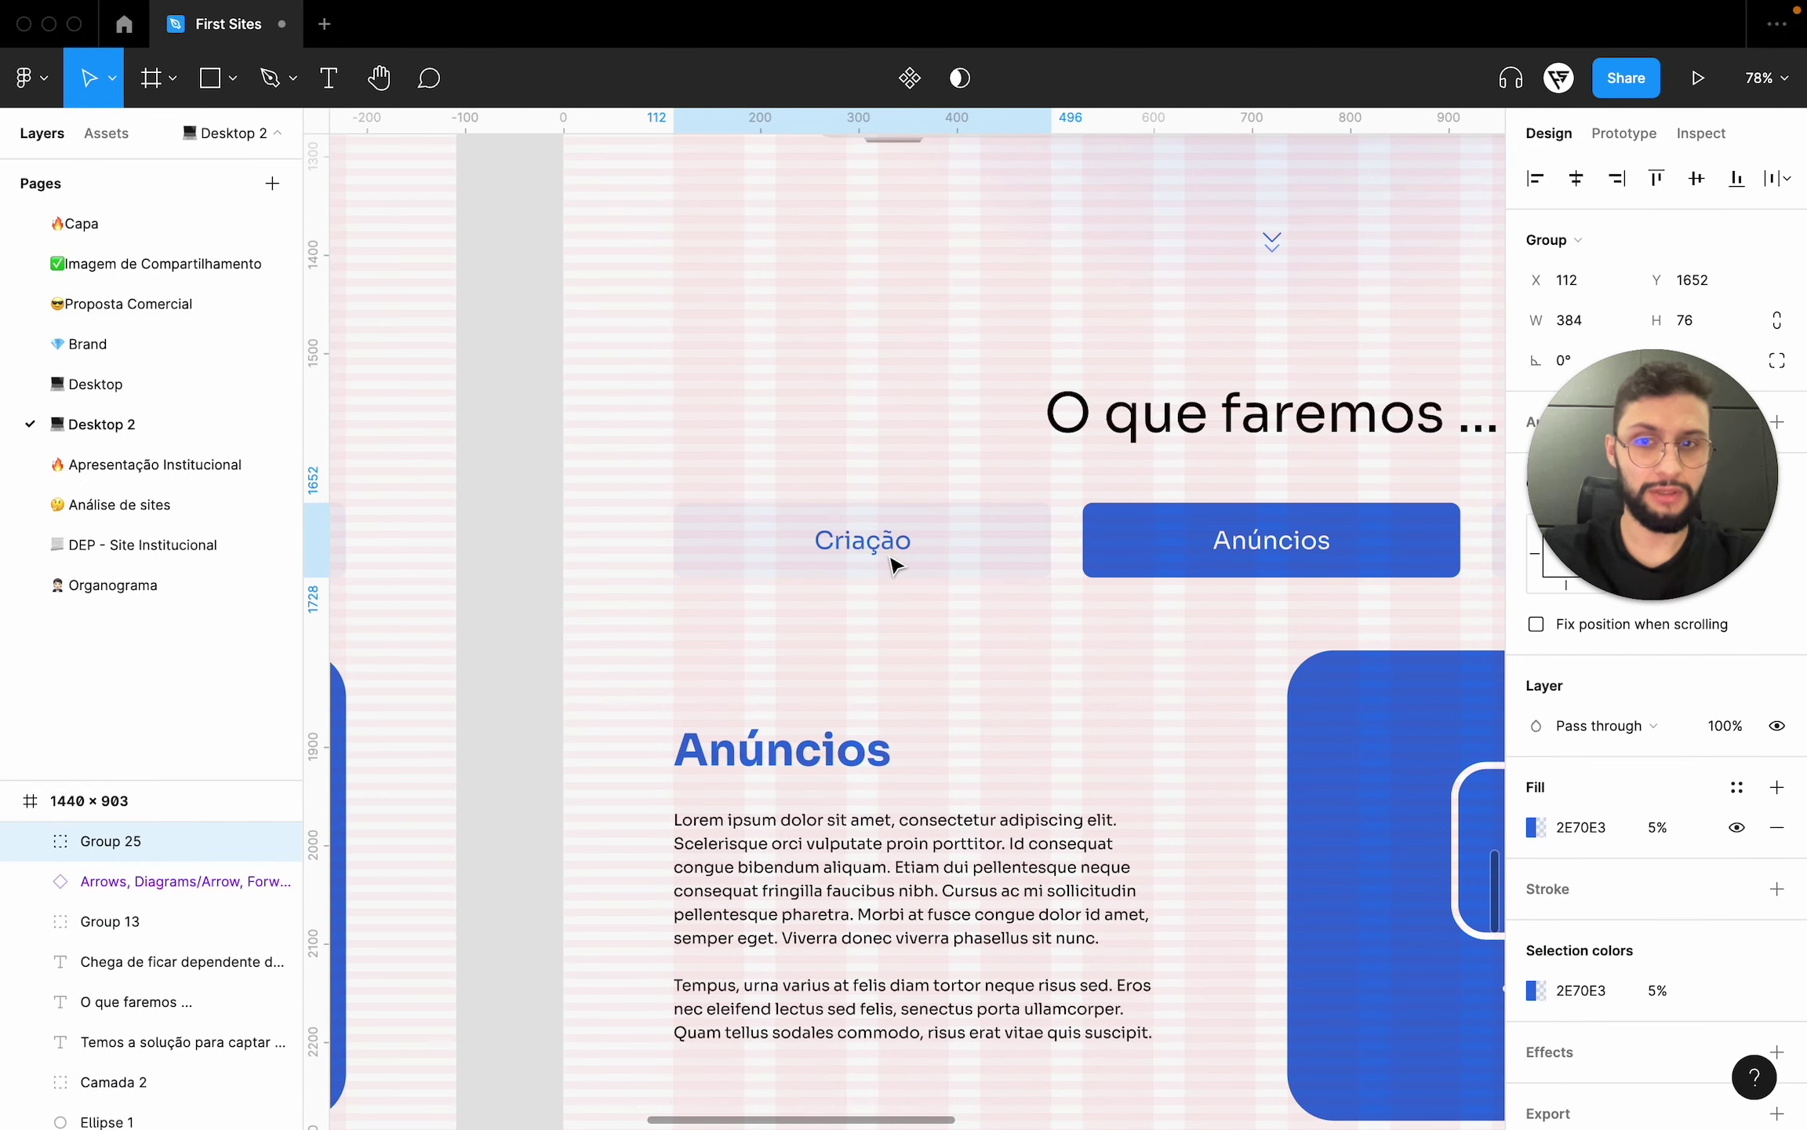
key("super+z")
left_click(860, 521, "shift")
key("super+g")
scroll(945, 594, "right", 4)
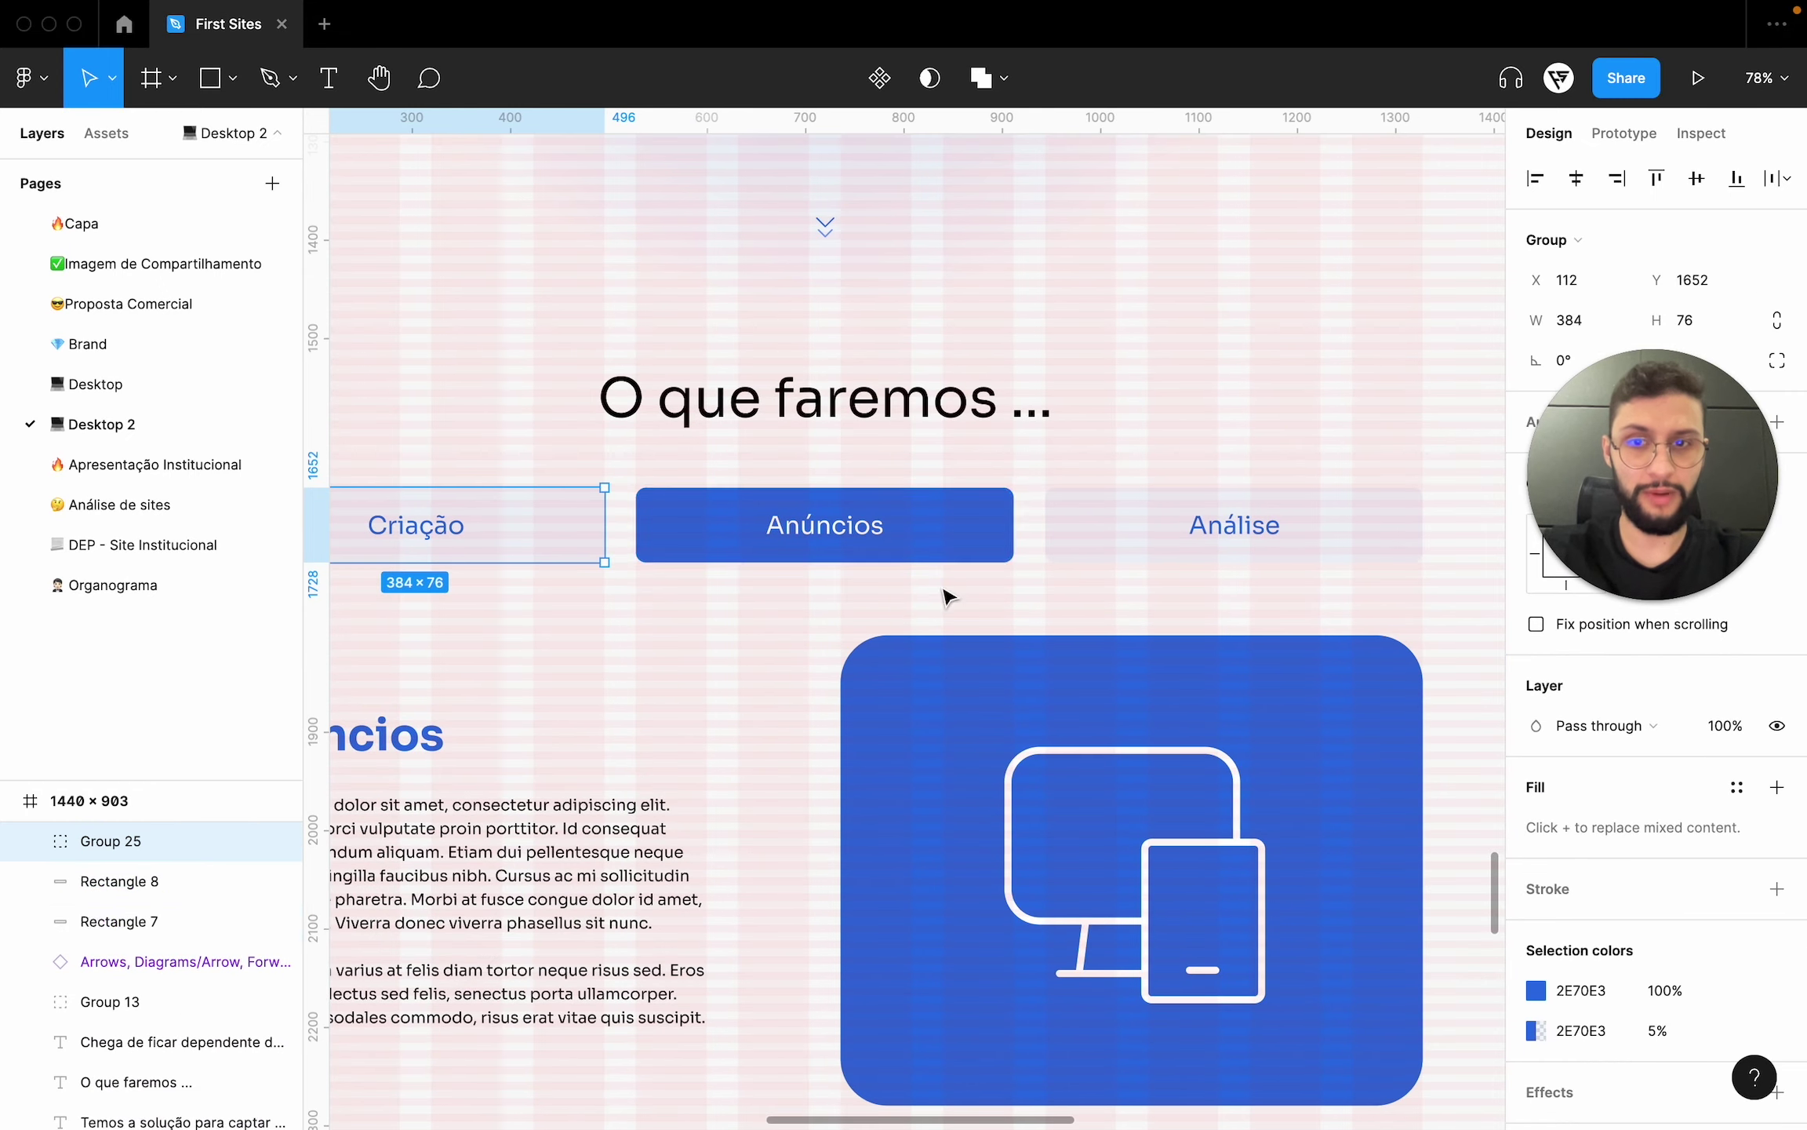
left_click(902, 549)
left_click(848, 518, "shift")
key("super+g")
scroll(902, 541, "right", 4)
left_click(956, 549)
key("super+g")
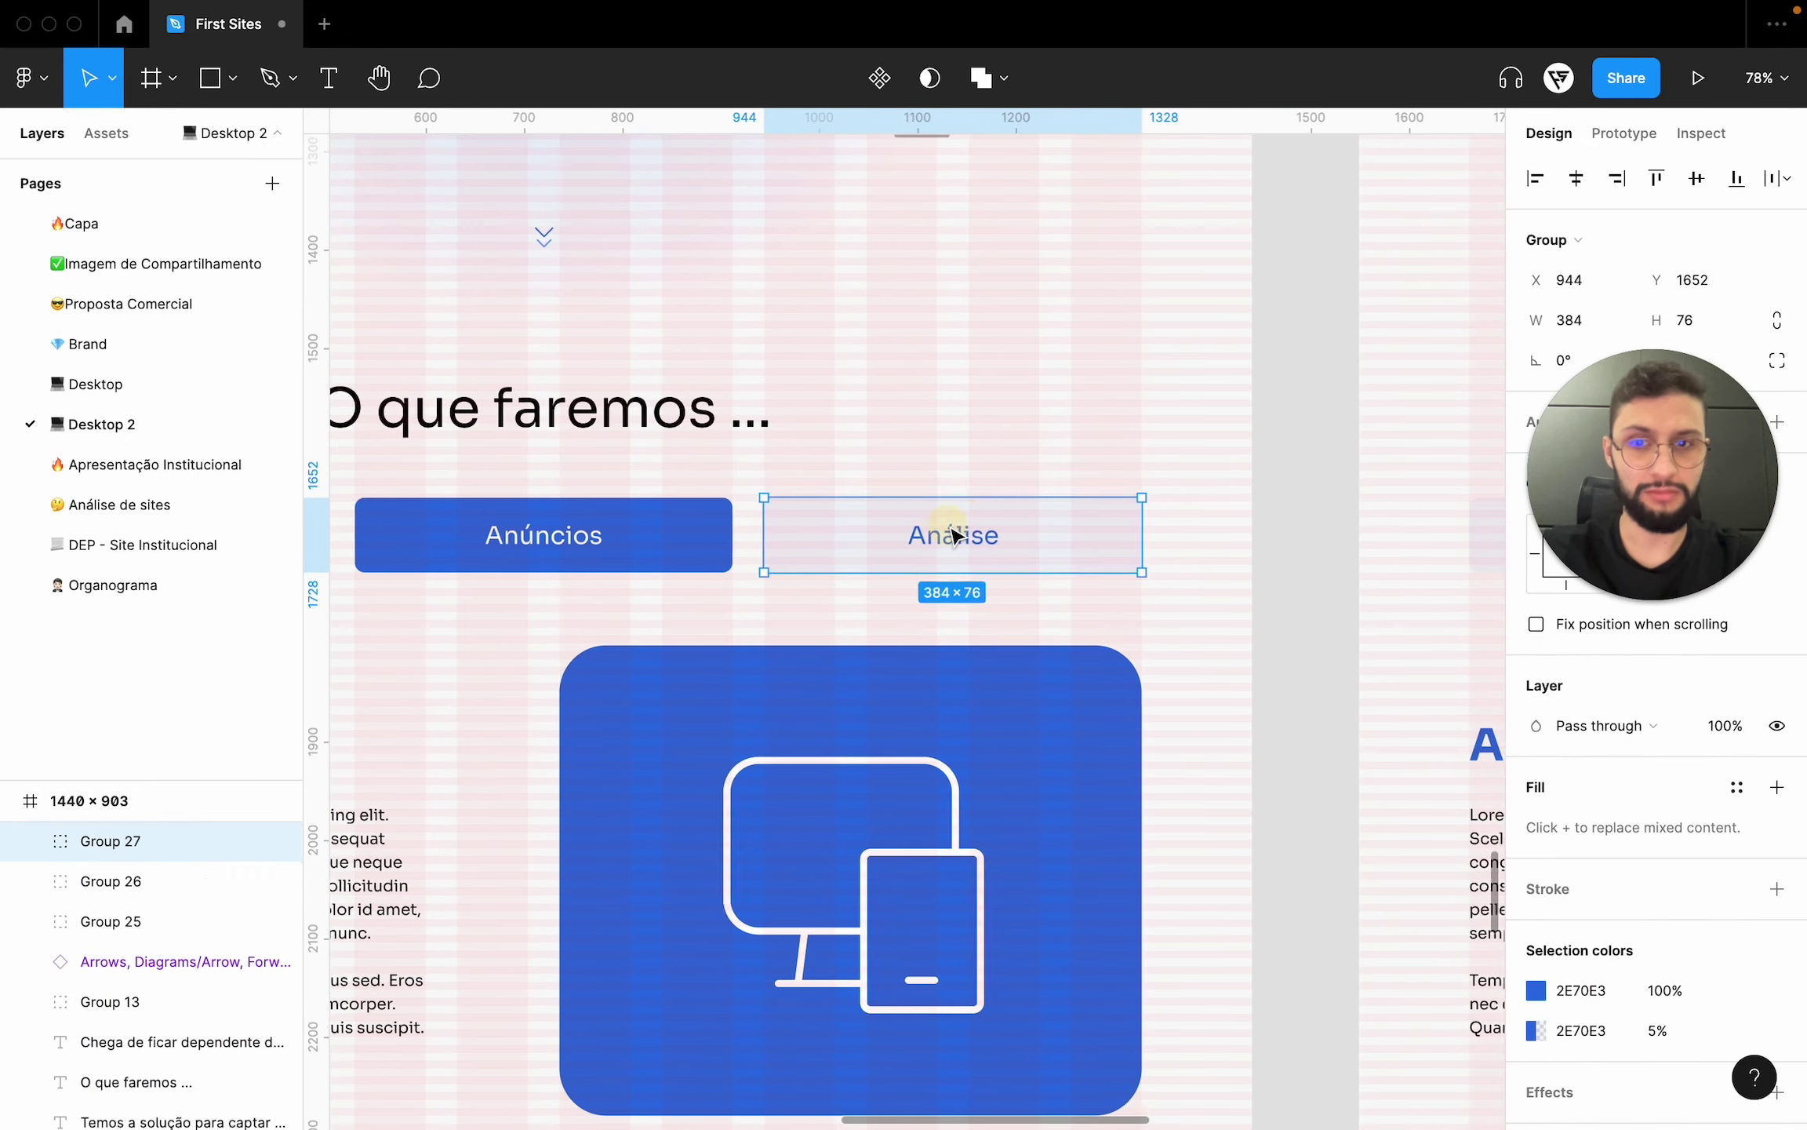
scroll(1102, 594, "left", 10)
left_click(1106, 594)
- Group the right frame's Anúncios and Análise tab labels with their button shapes
left_click(907, 528)
scroll(1024, 605, "right", 4)
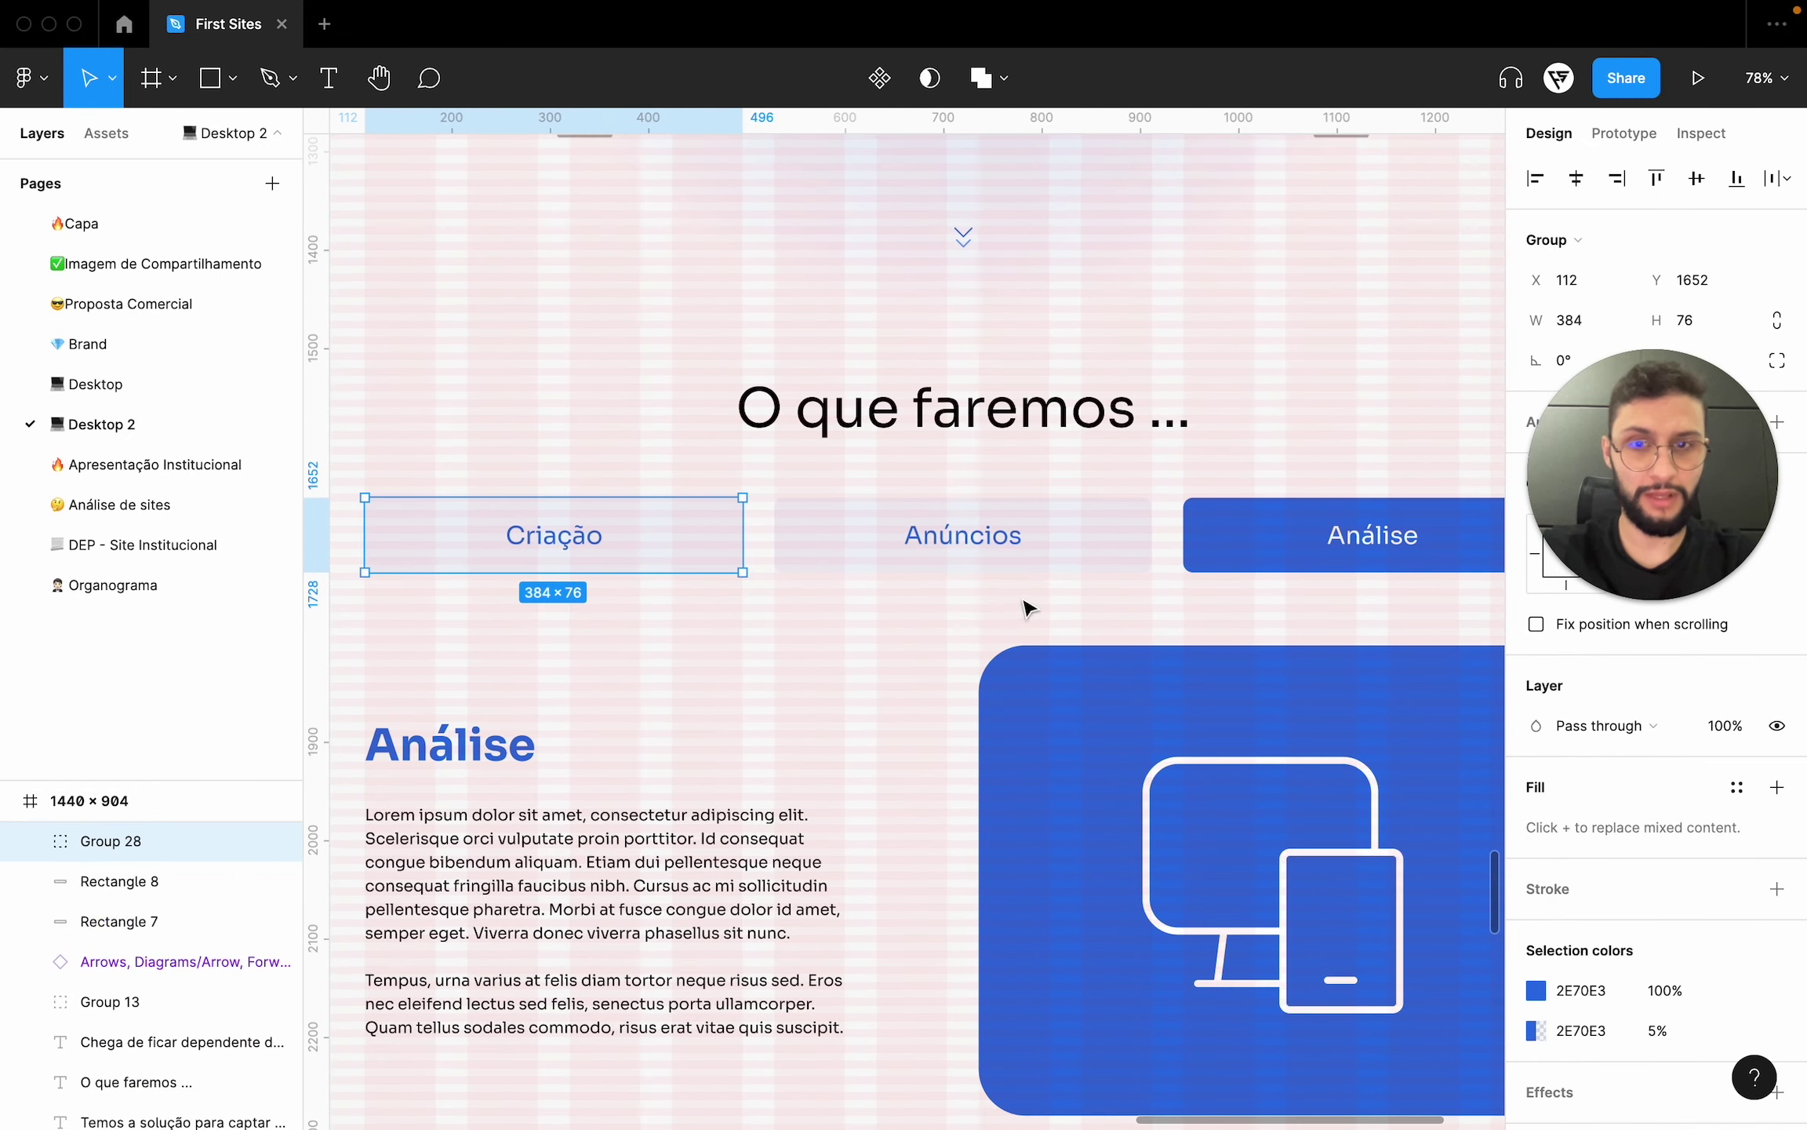
left_click(1019, 561)
left_click(965, 542, "shift")
key("super+g")
scroll(965, 541, "right", 4)
left_click(1056, 541)
left_click(1057, 518, "shift")
key("super+g")
scroll(1056, 516, "down", 8)
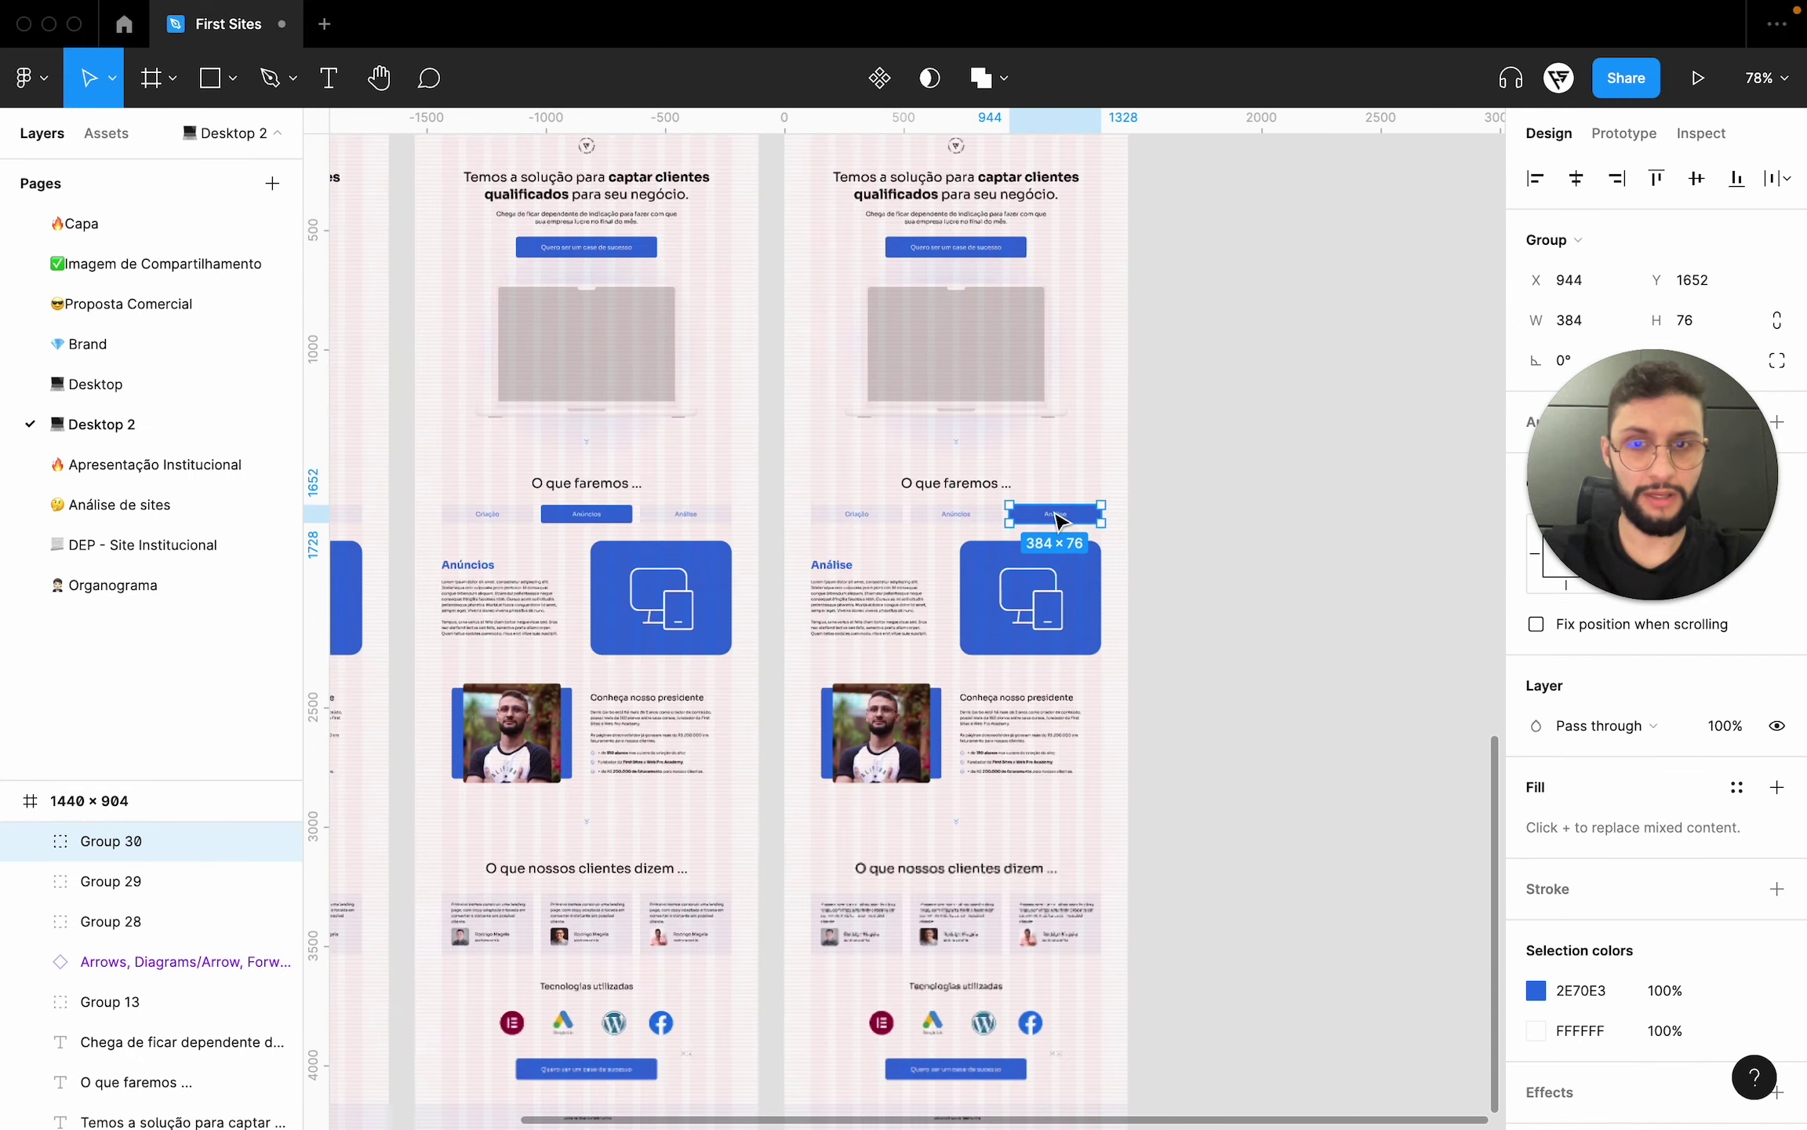
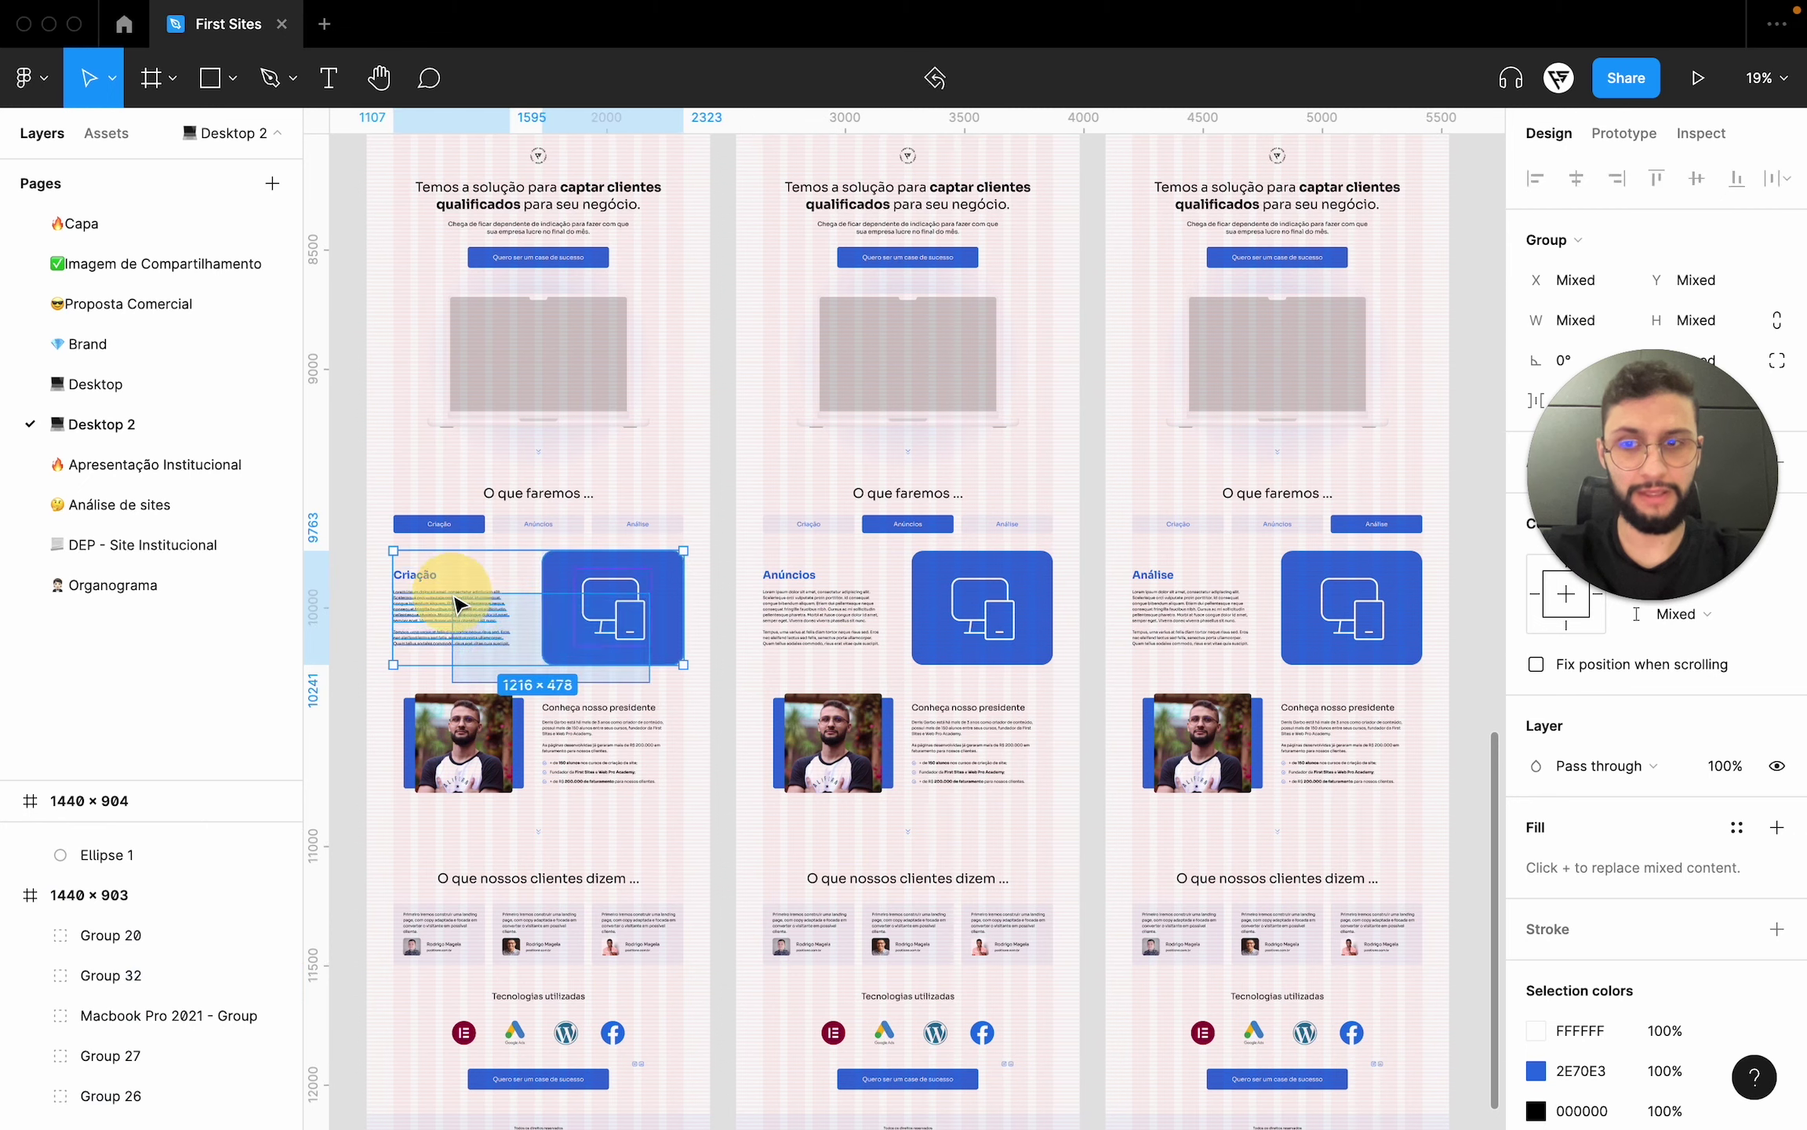
key("super+g")
- Group the Anúncios and Criação text blocks each with its blue image
scroll(605, 496, "down", 2)
key("Escape")
scroll(616, 492, "left", 1)
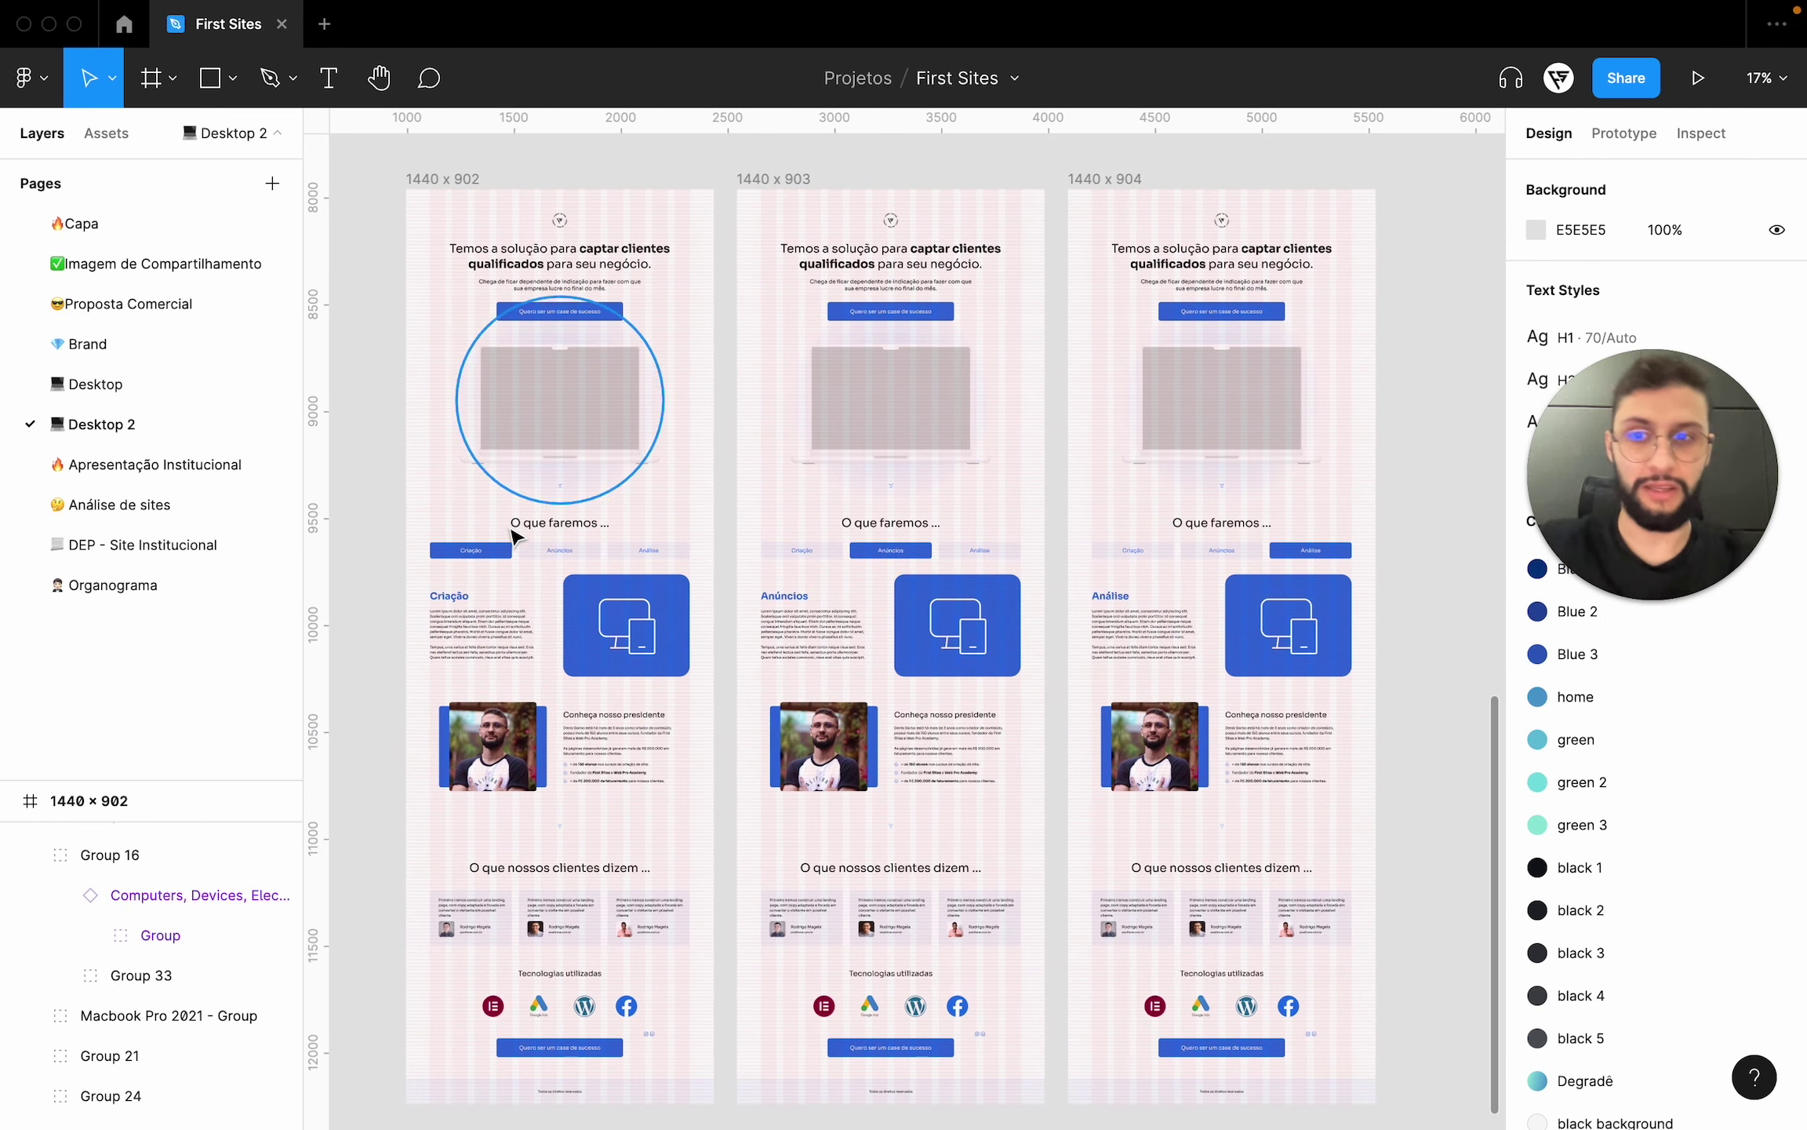
- Enter Prototype mode and select the first frame's Criação and Anúncios tab buttons
left_click(1616, 137)
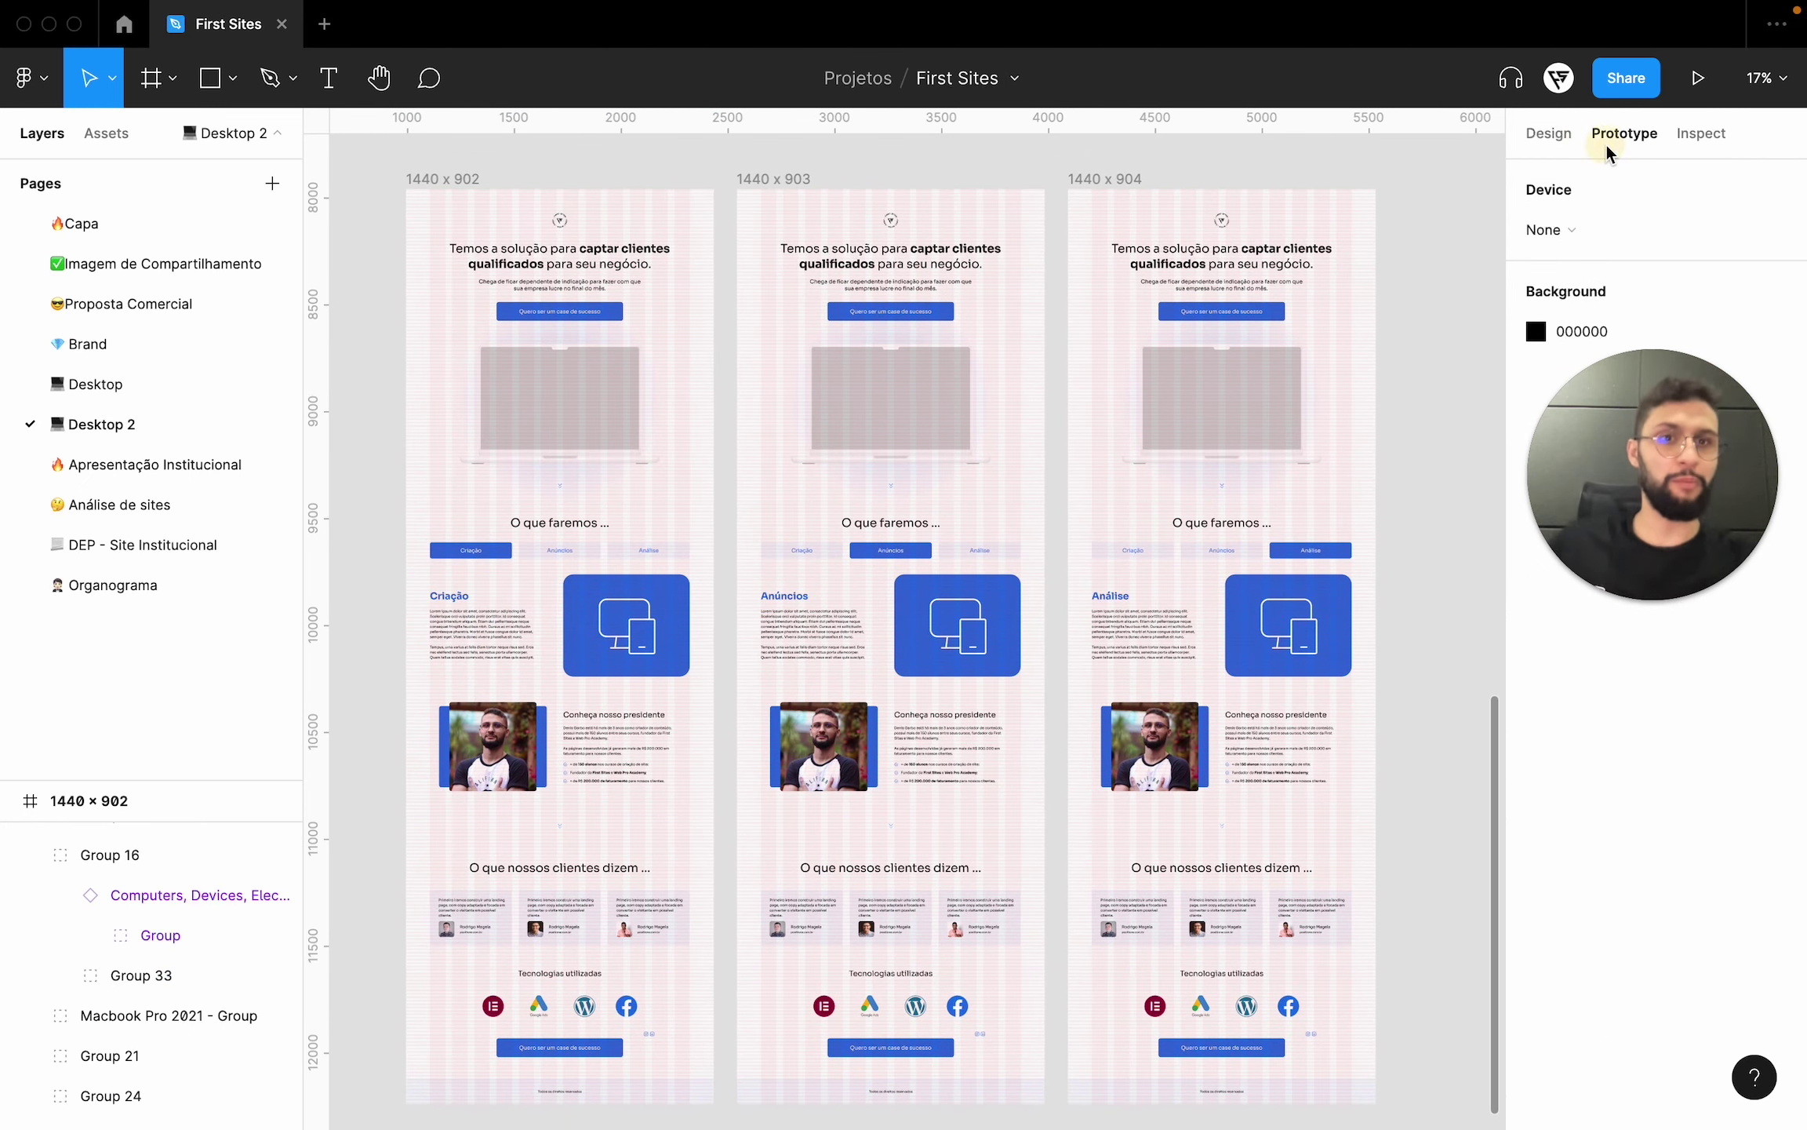
left_click_drag(1734, 444, 1802, 983)
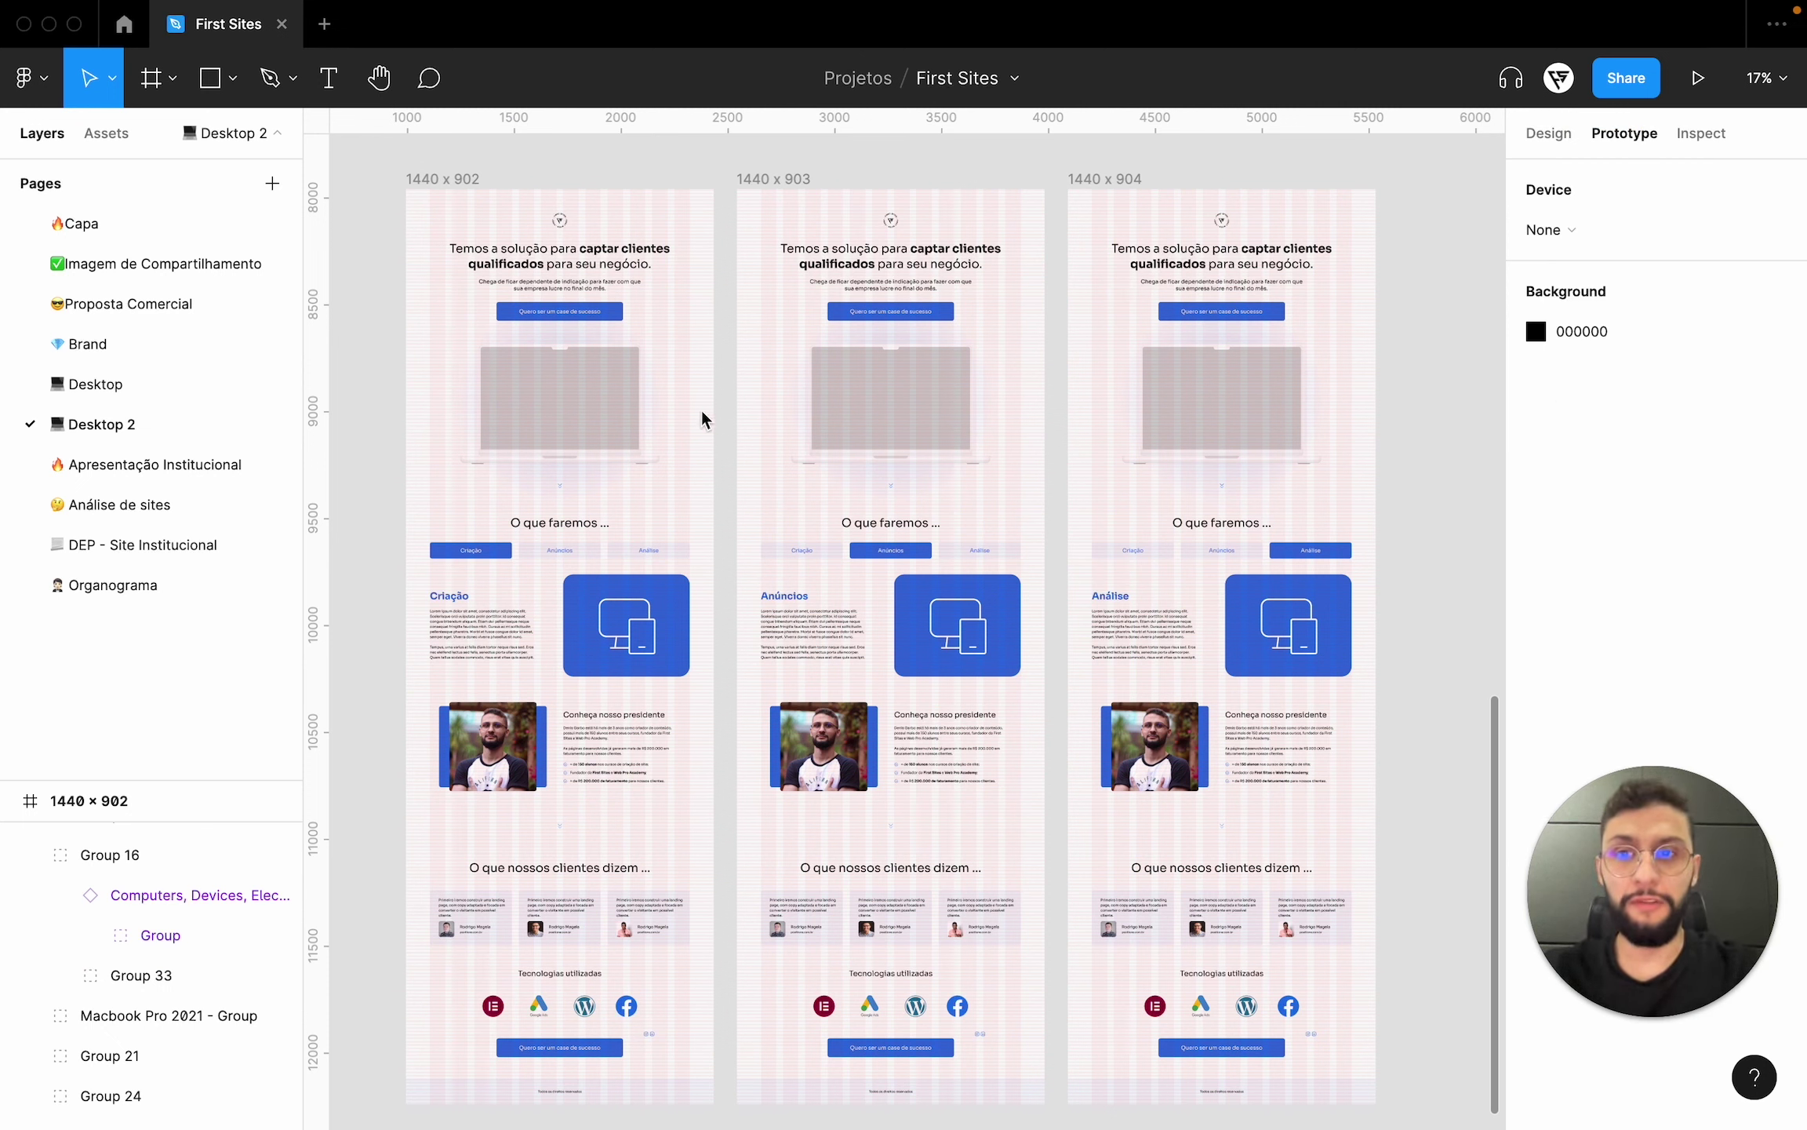
left_click(477, 551)
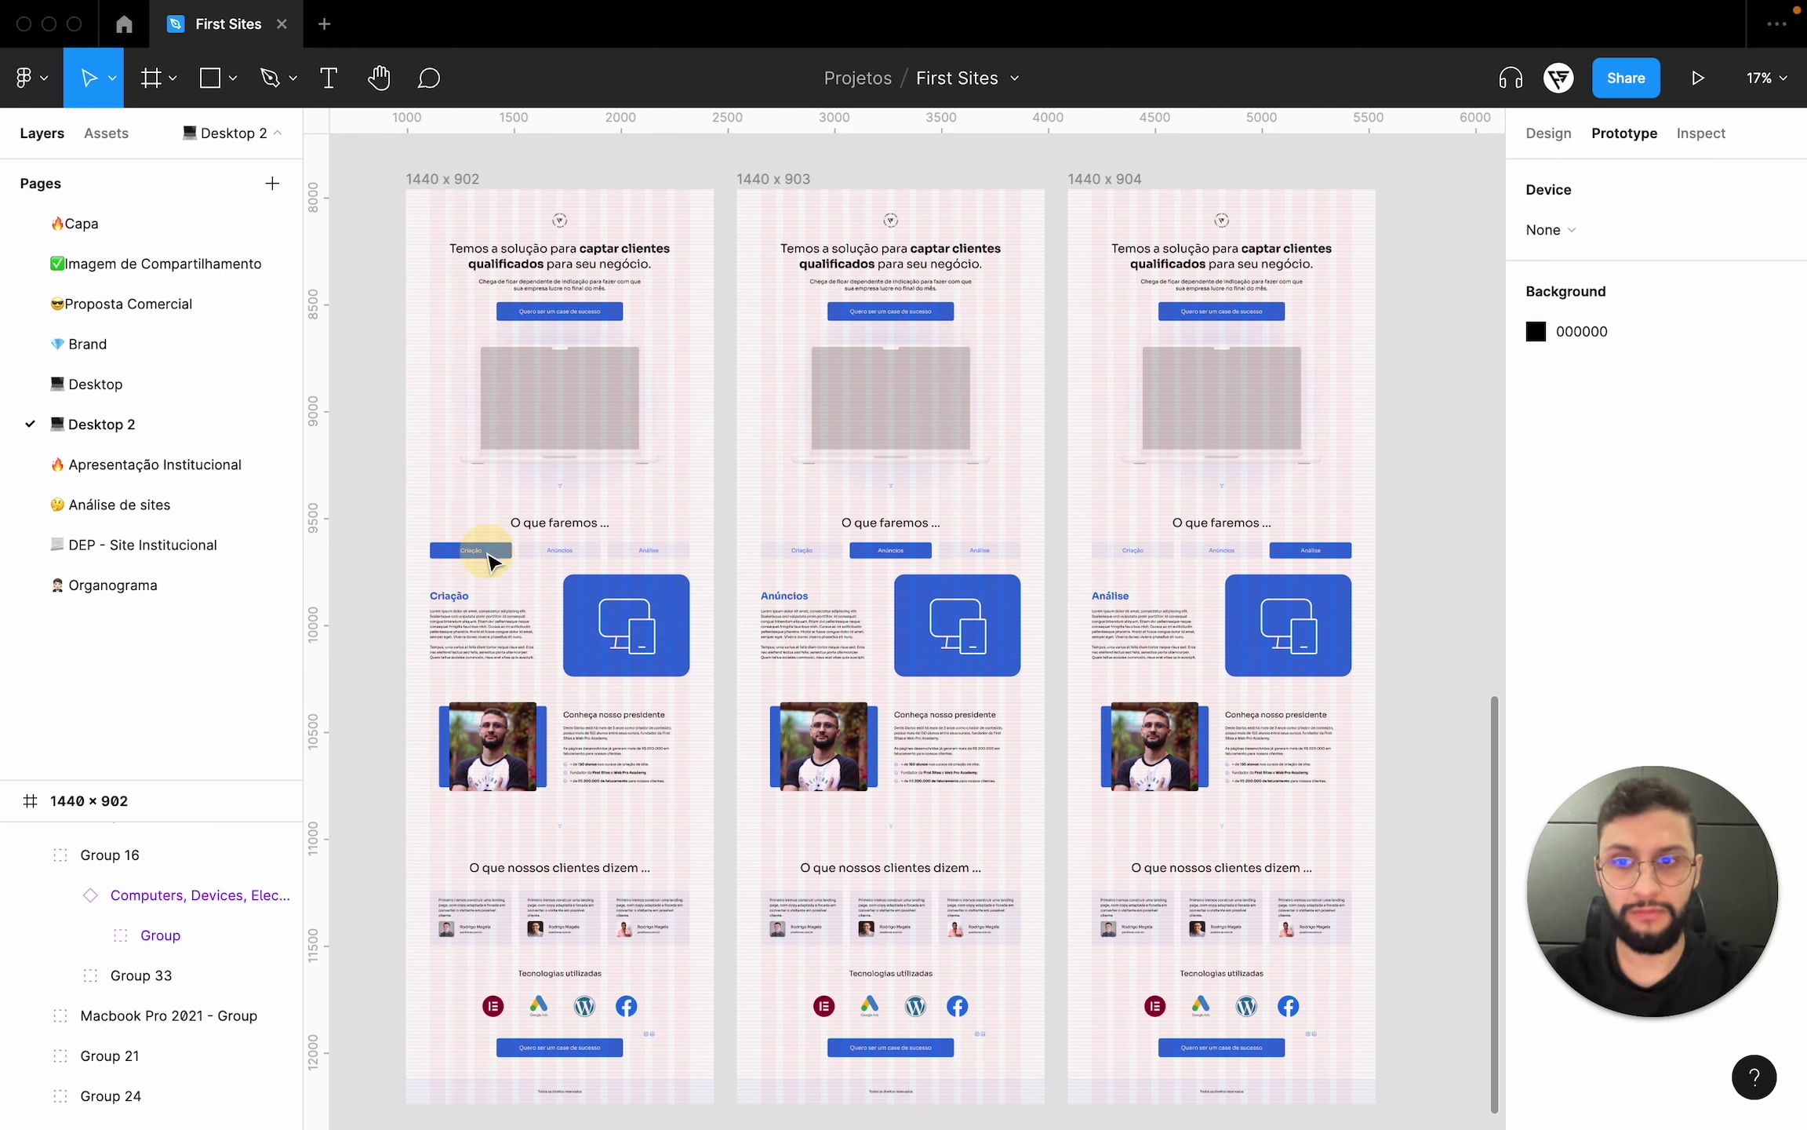
scroll(480, 552, "up", 3)
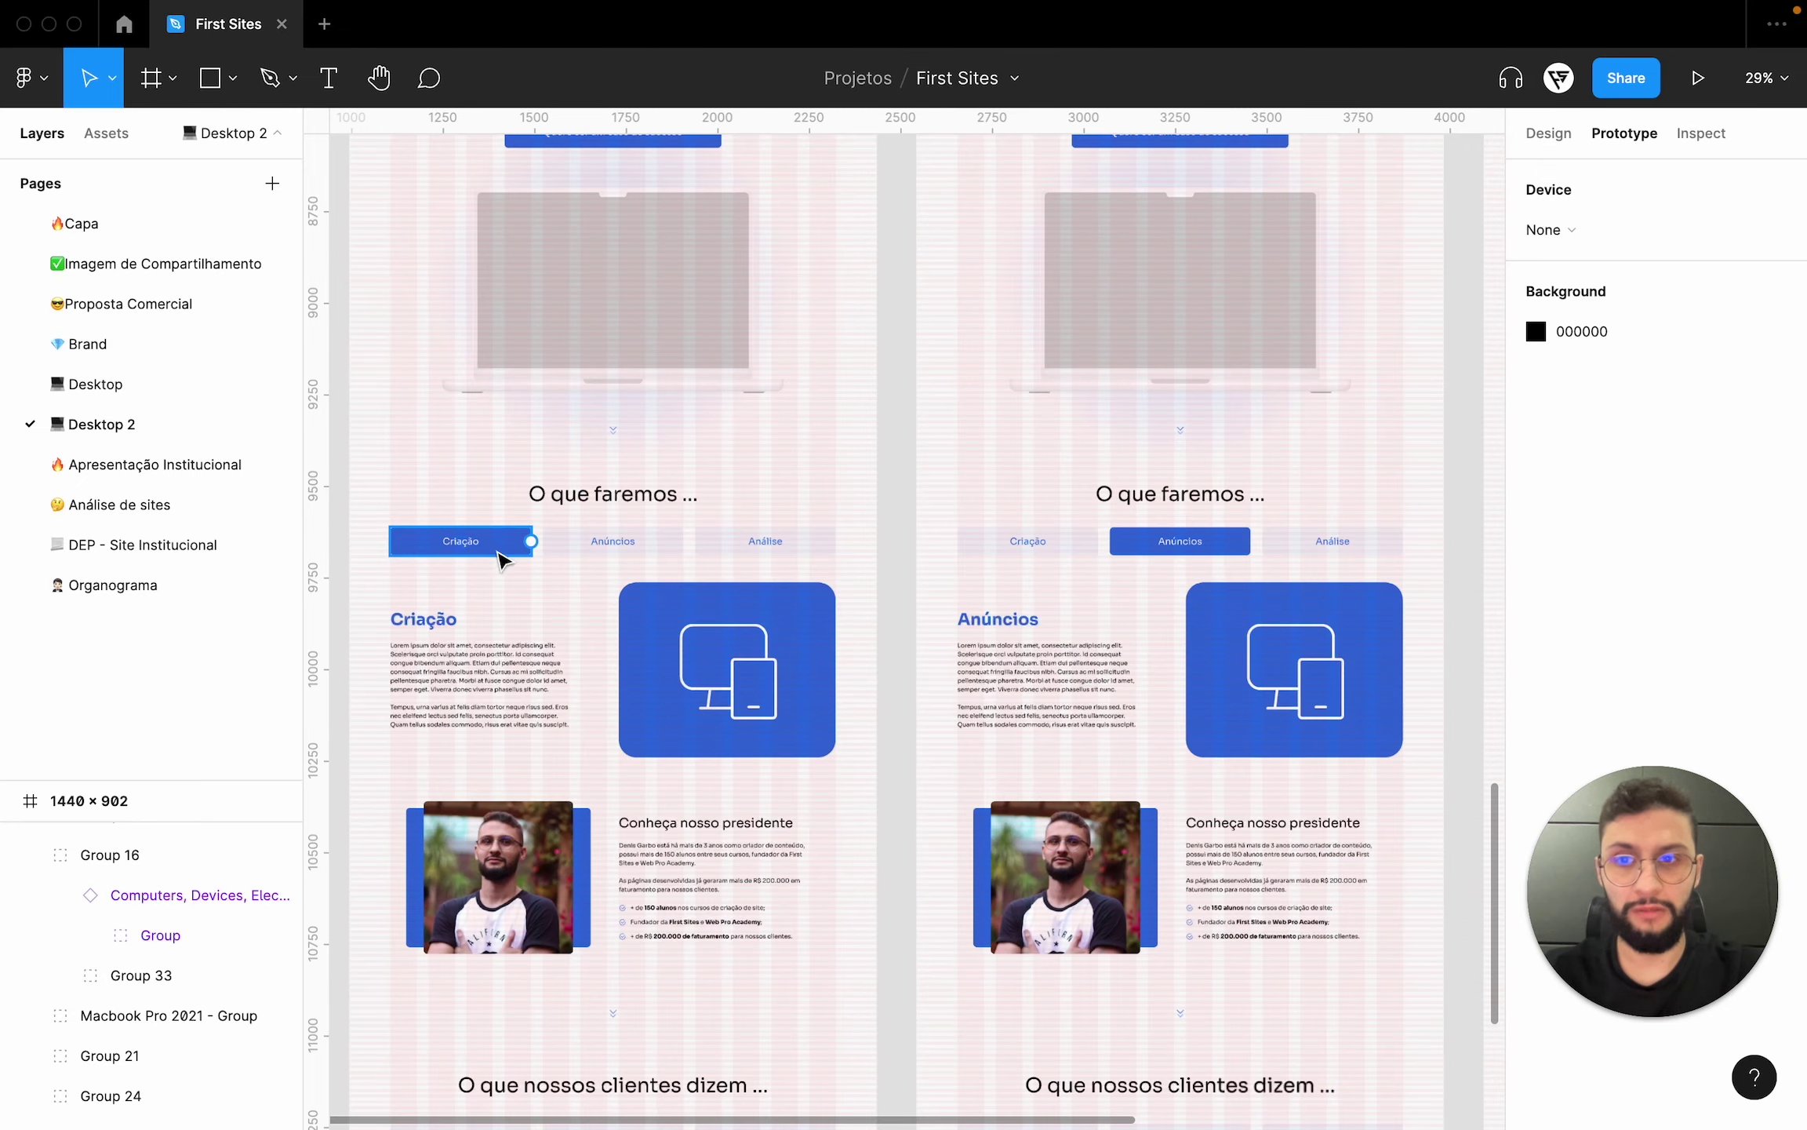
left_click(617, 550)
scroll(612, 545, "down", 3)
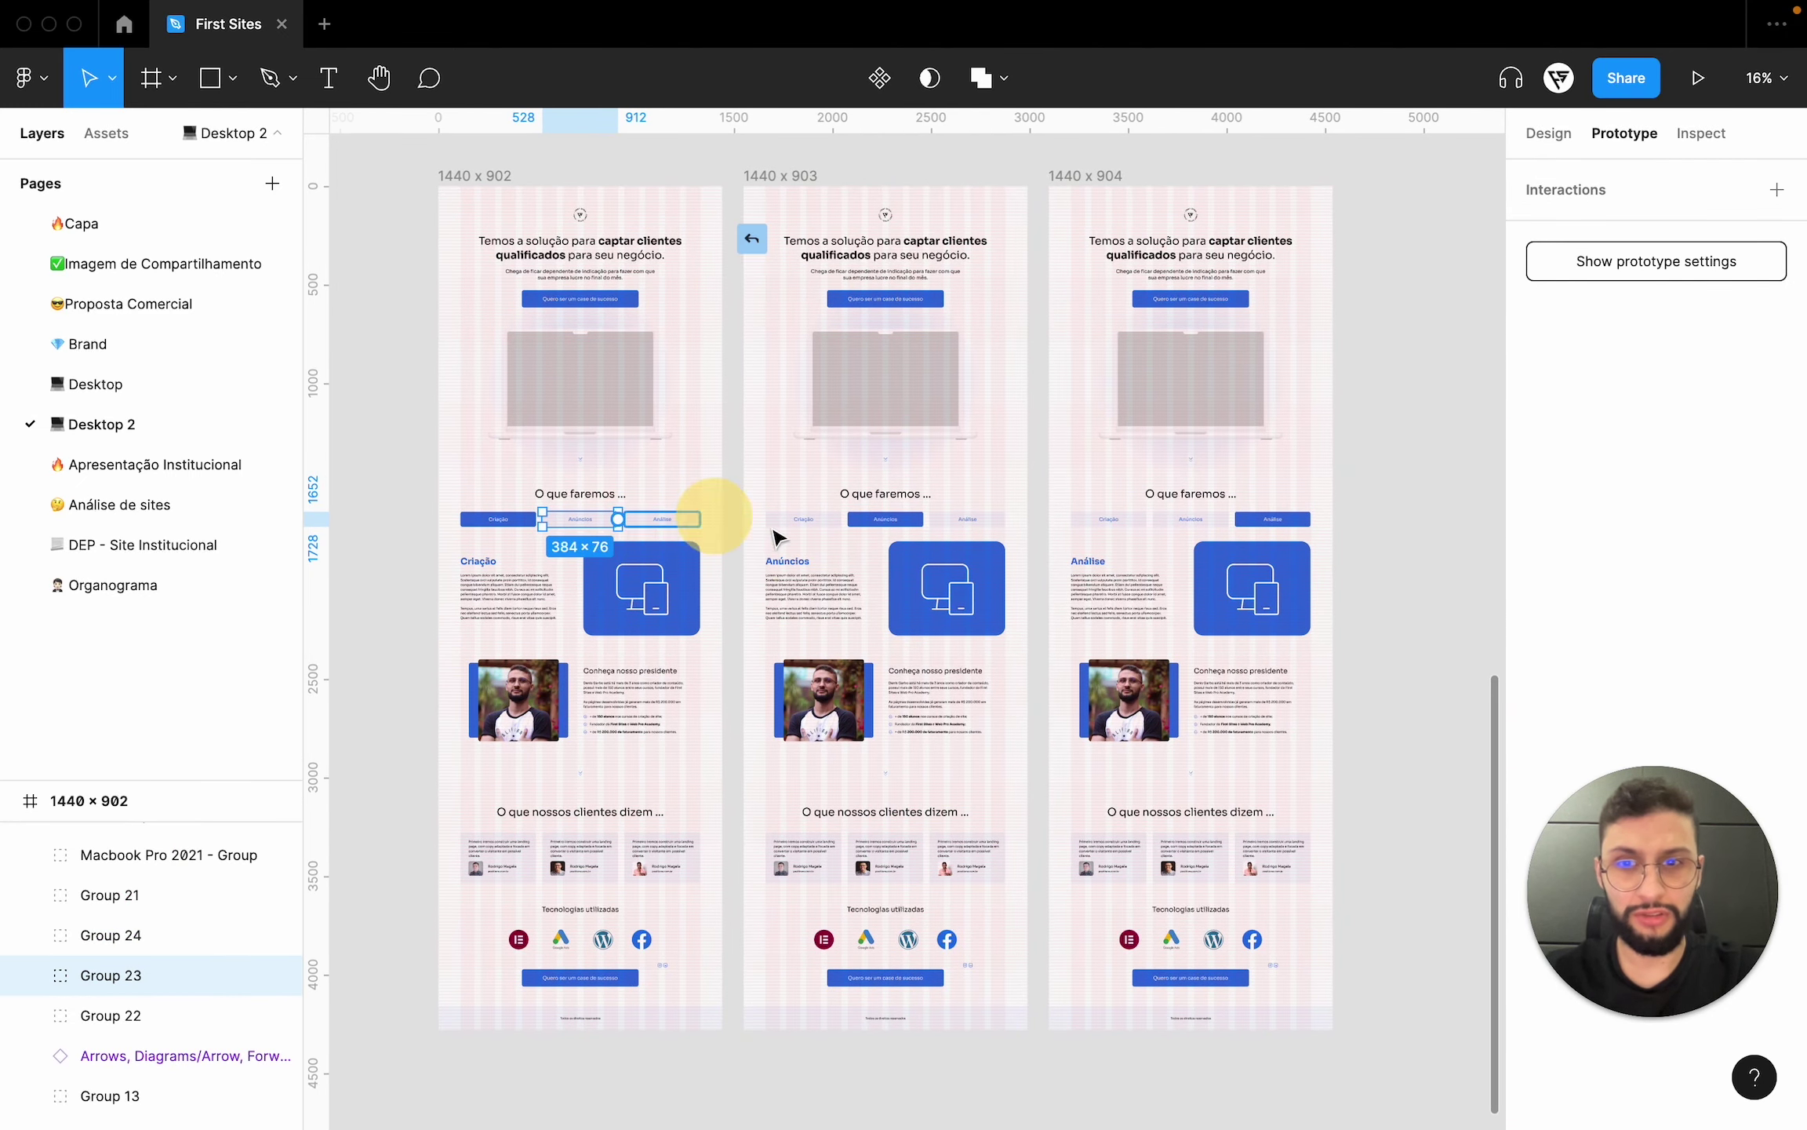
- Link the first frame's Anúncios tab to the 1440 × 903 frame with Smart animate, preserving scroll position
left_click_drag(775, 536, 855, 615)
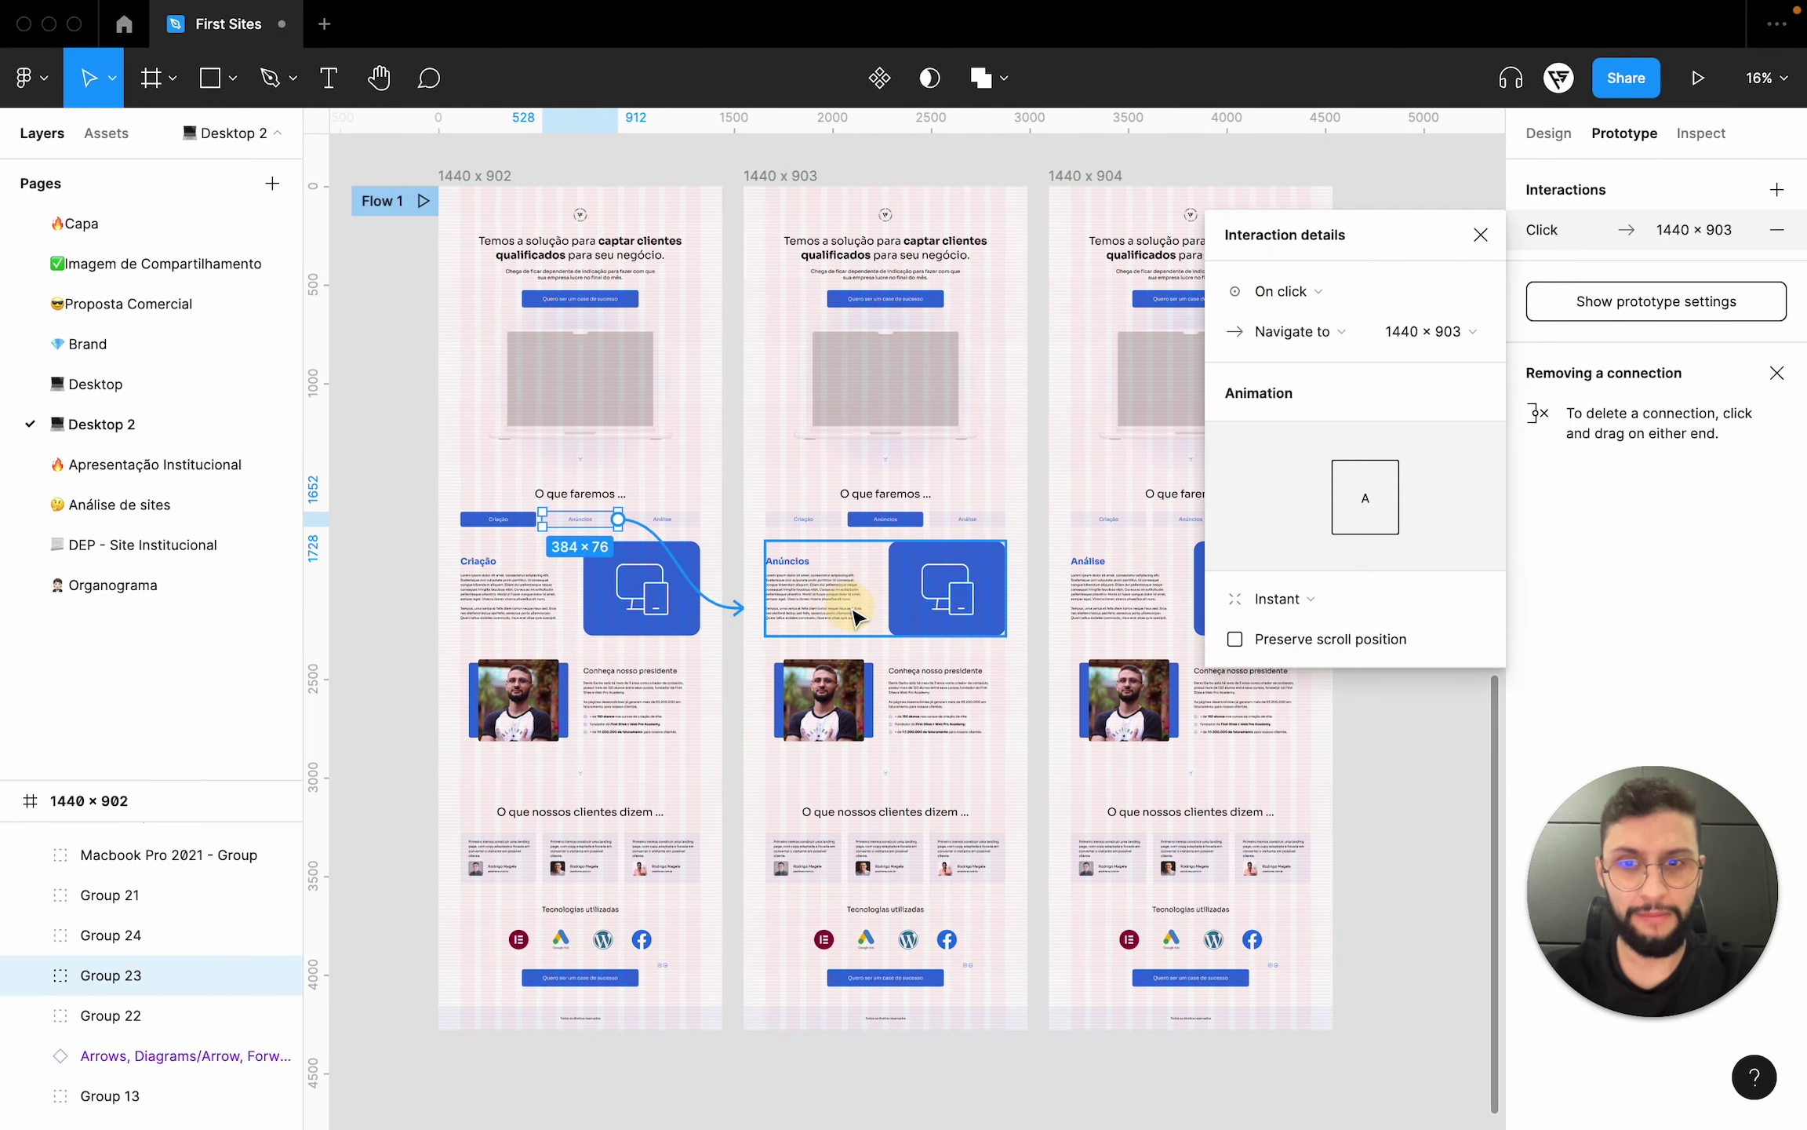
left_click(1236, 638)
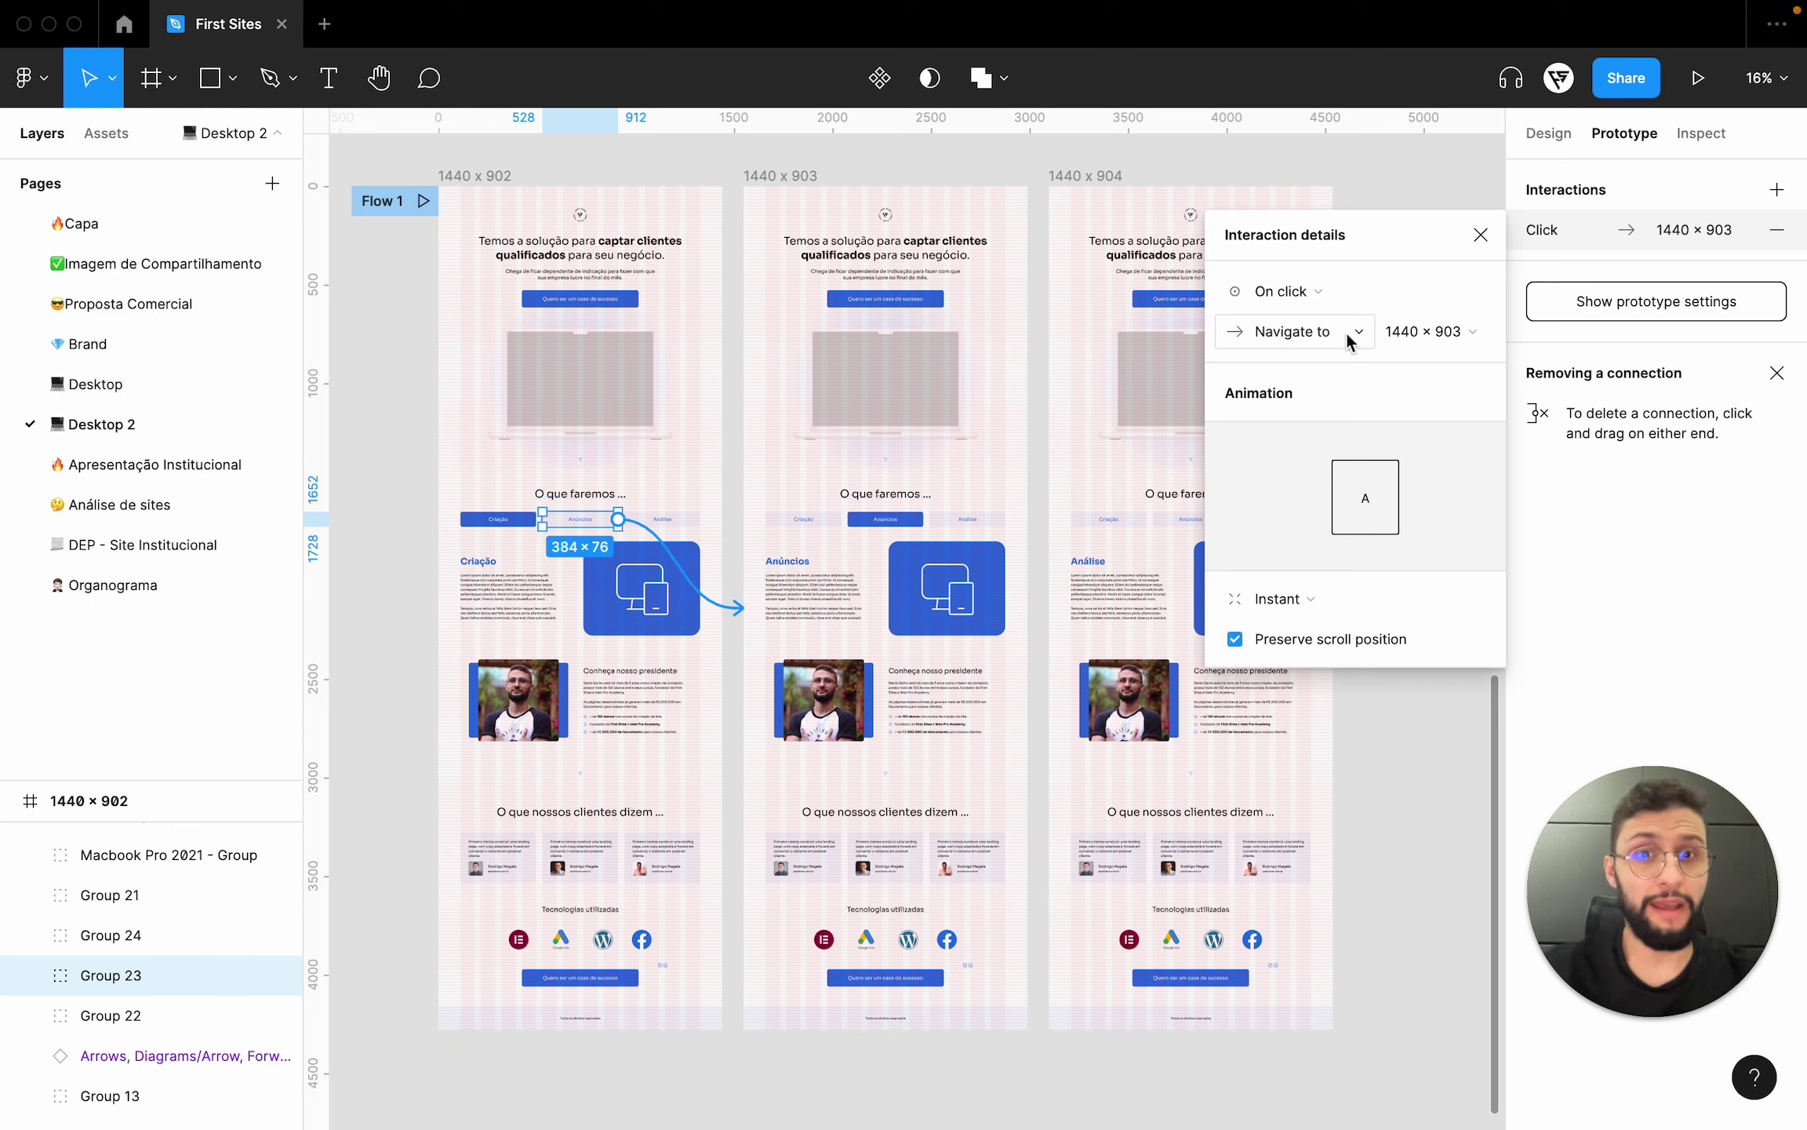
left_click(1283, 598)
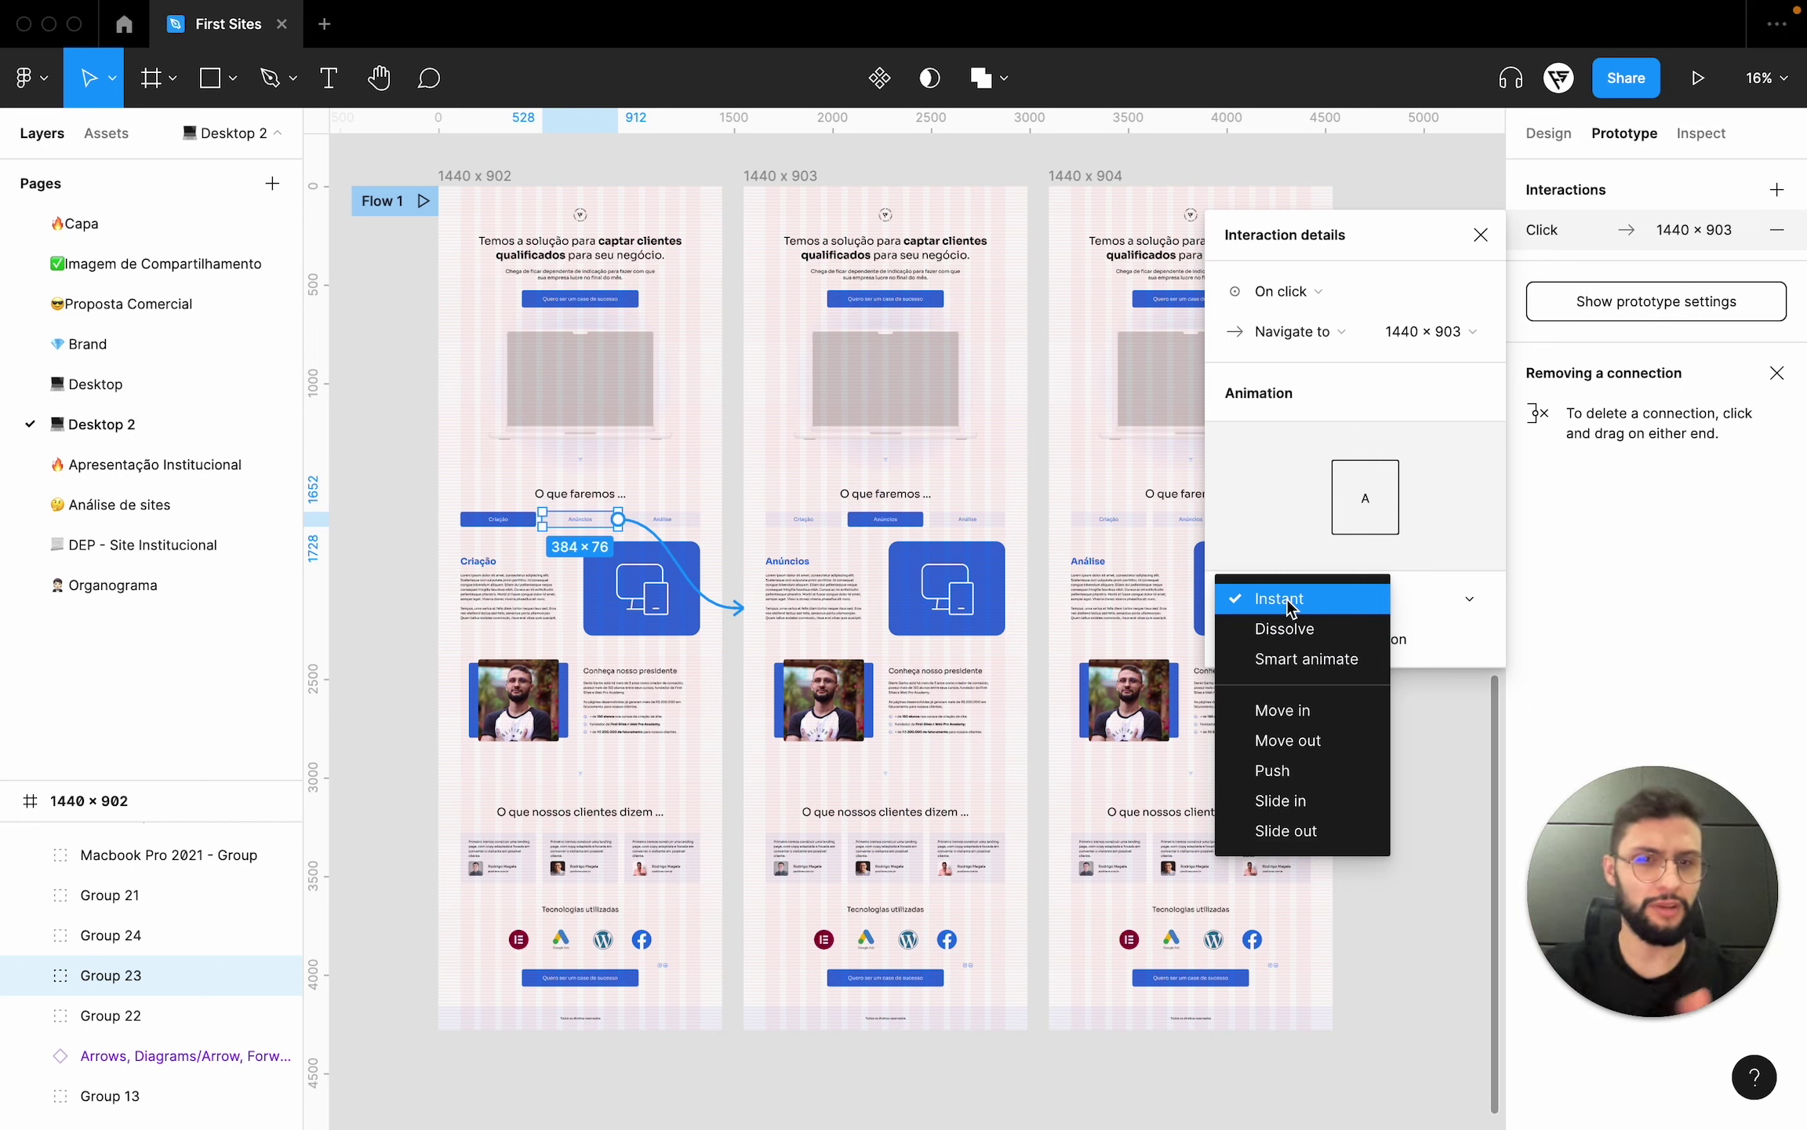
left_click(1317, 659)
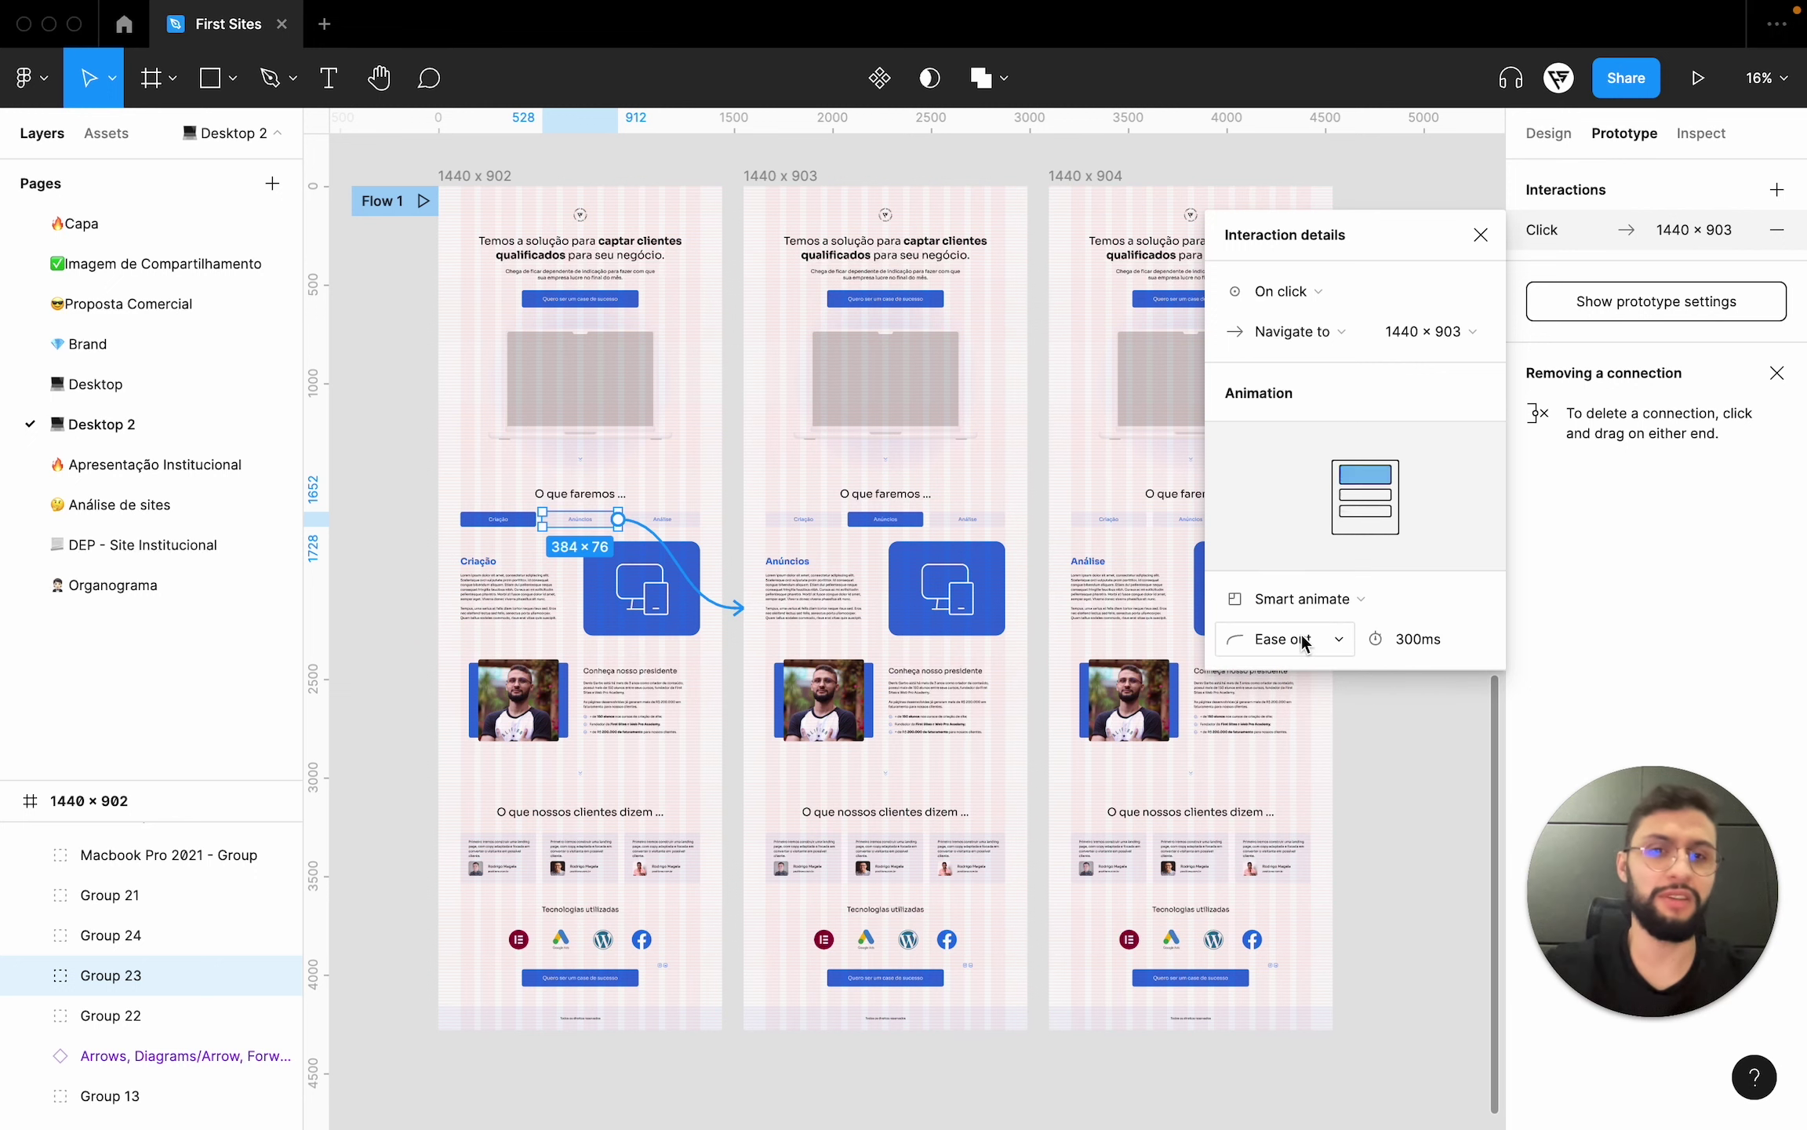
scroll(1189, 644, "up", 2)
scroll(1189, 645, "right", 2)
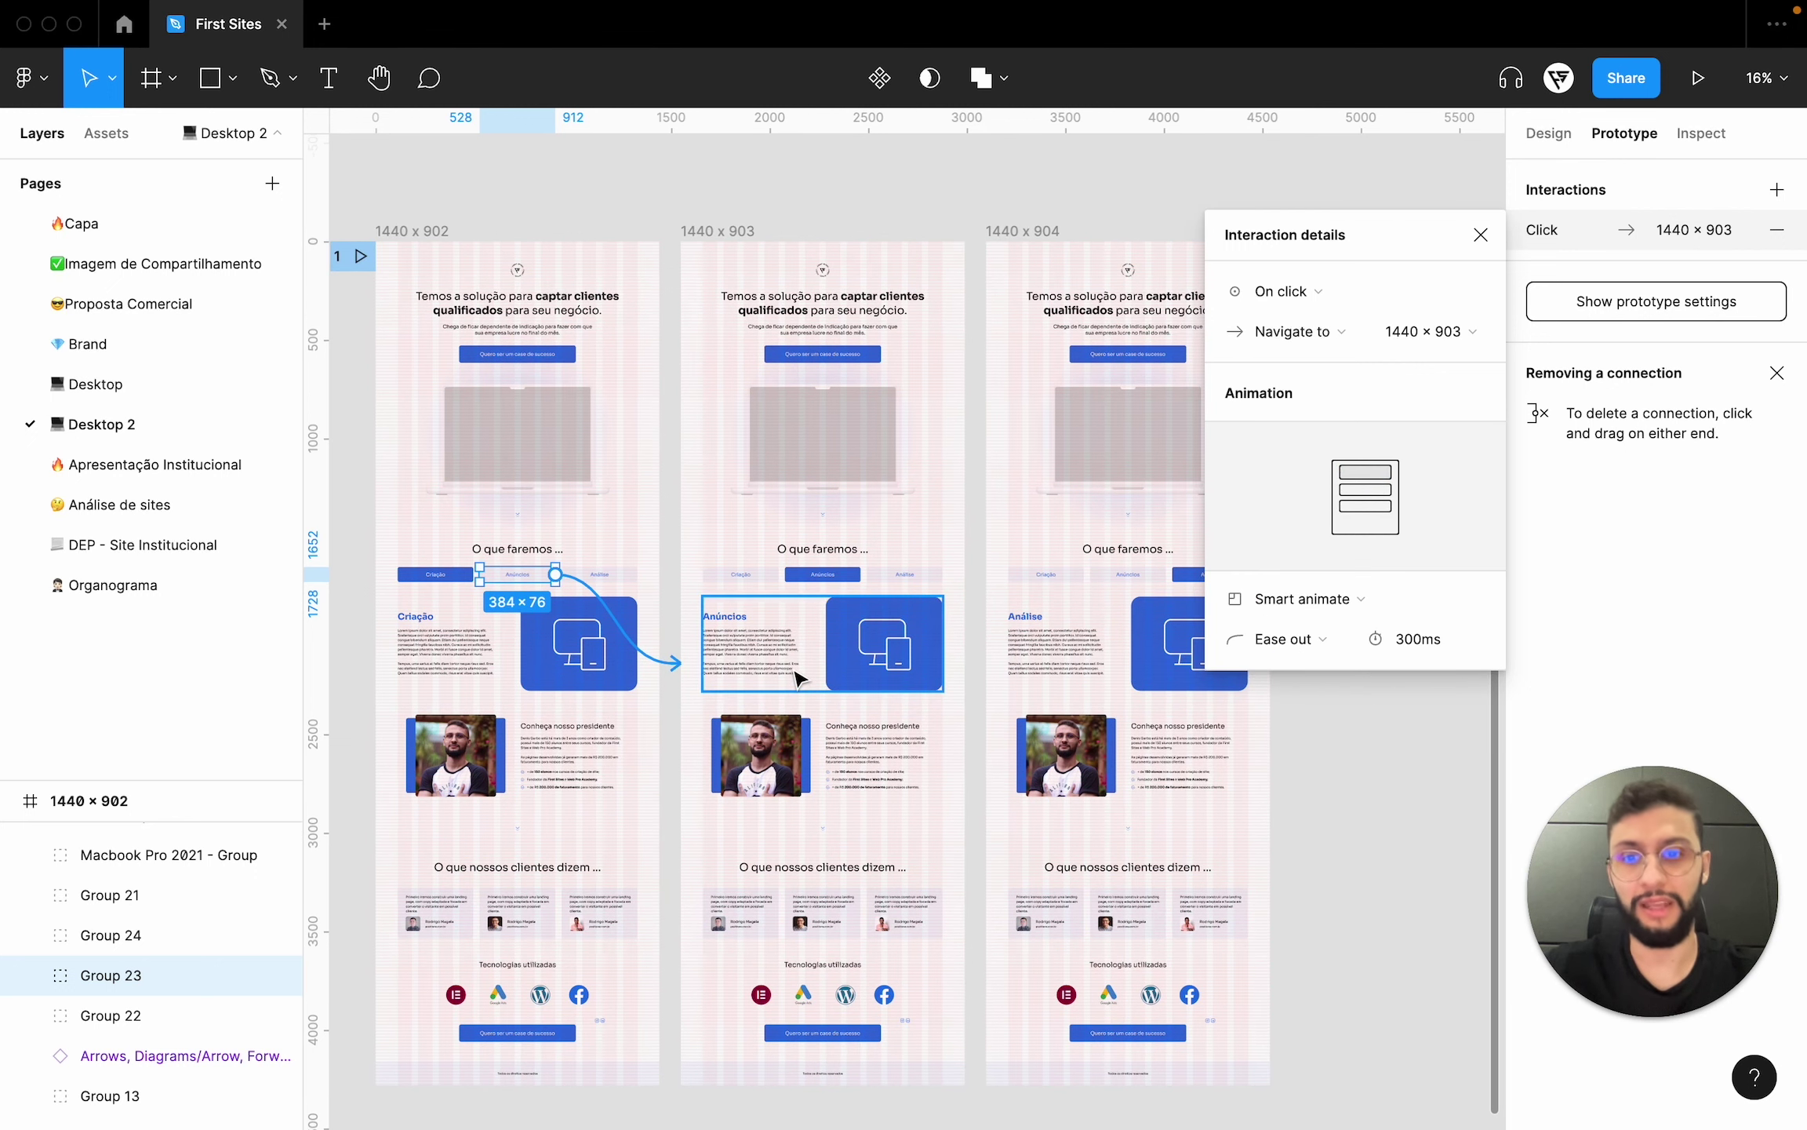
left_click(411, 226)
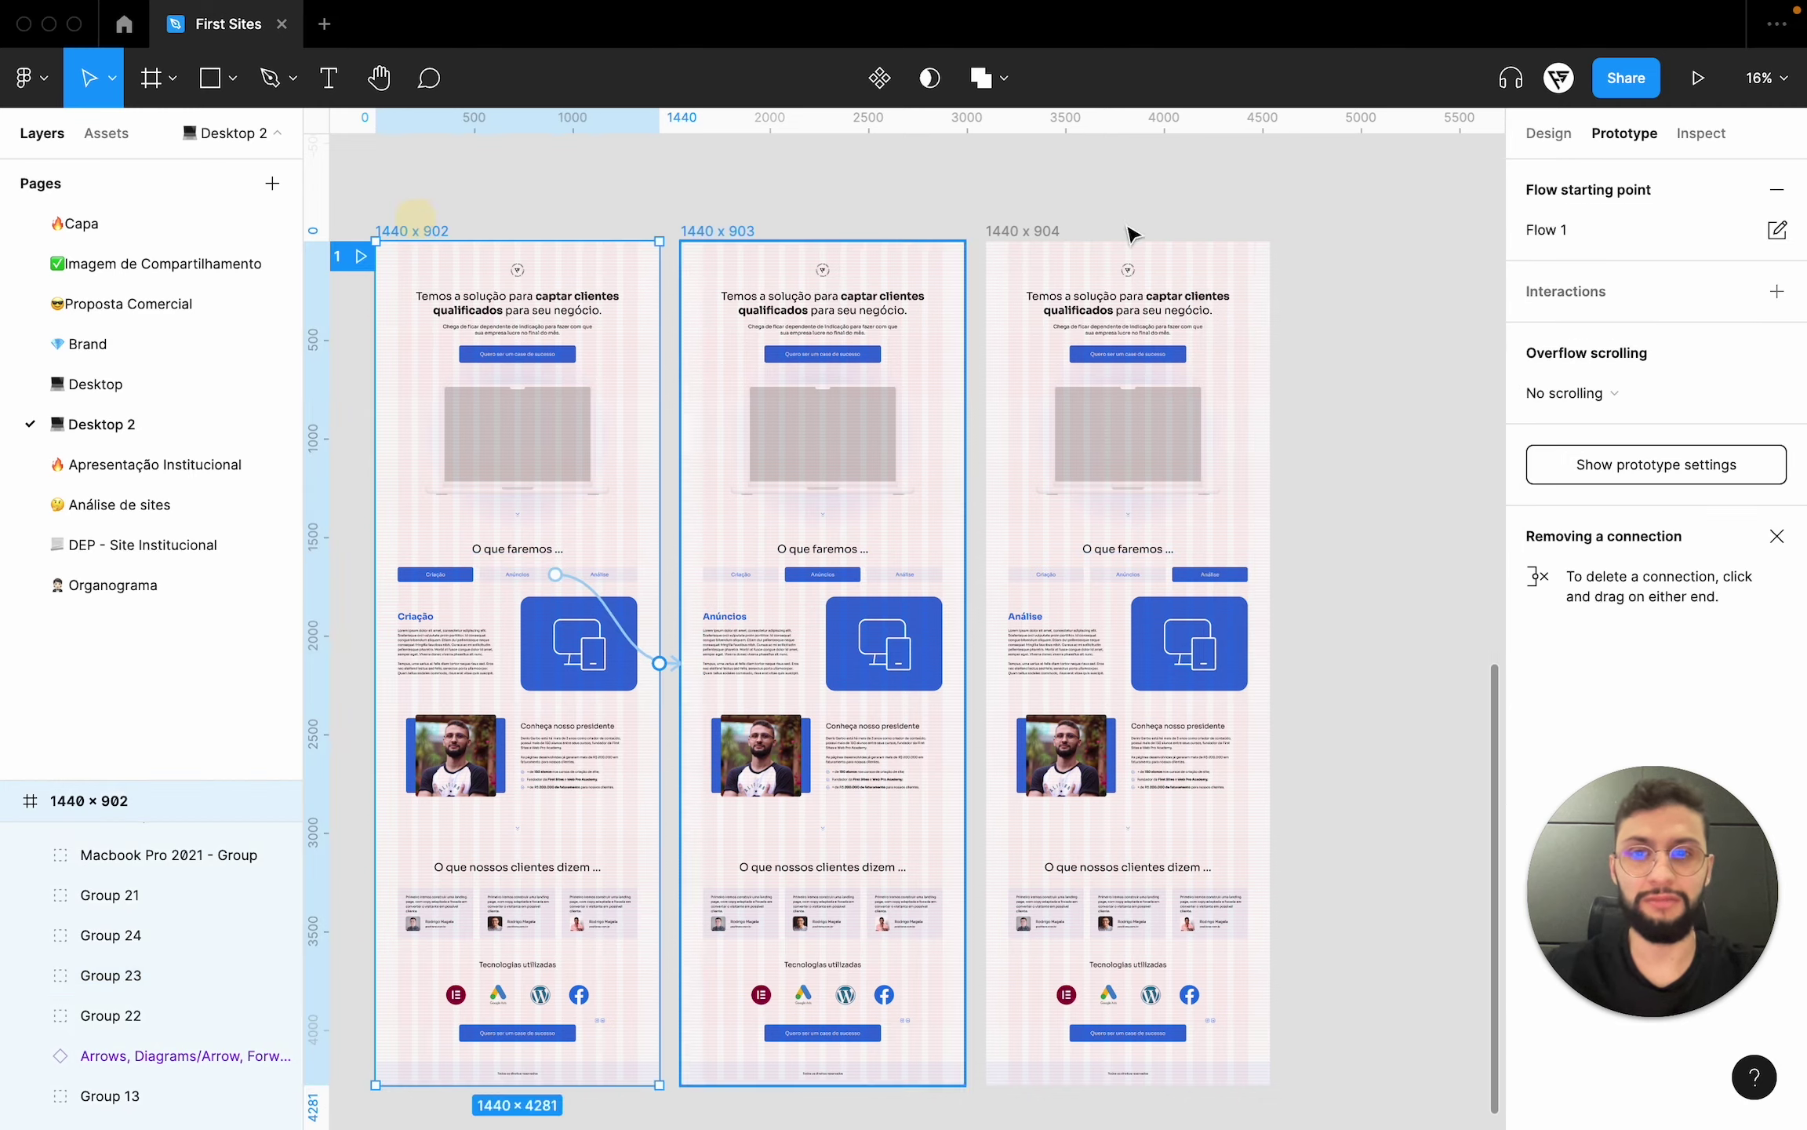
- Preview the prototype, confirm Anúncios swaps in its section, then return to the editor
left_click(1699, 78)
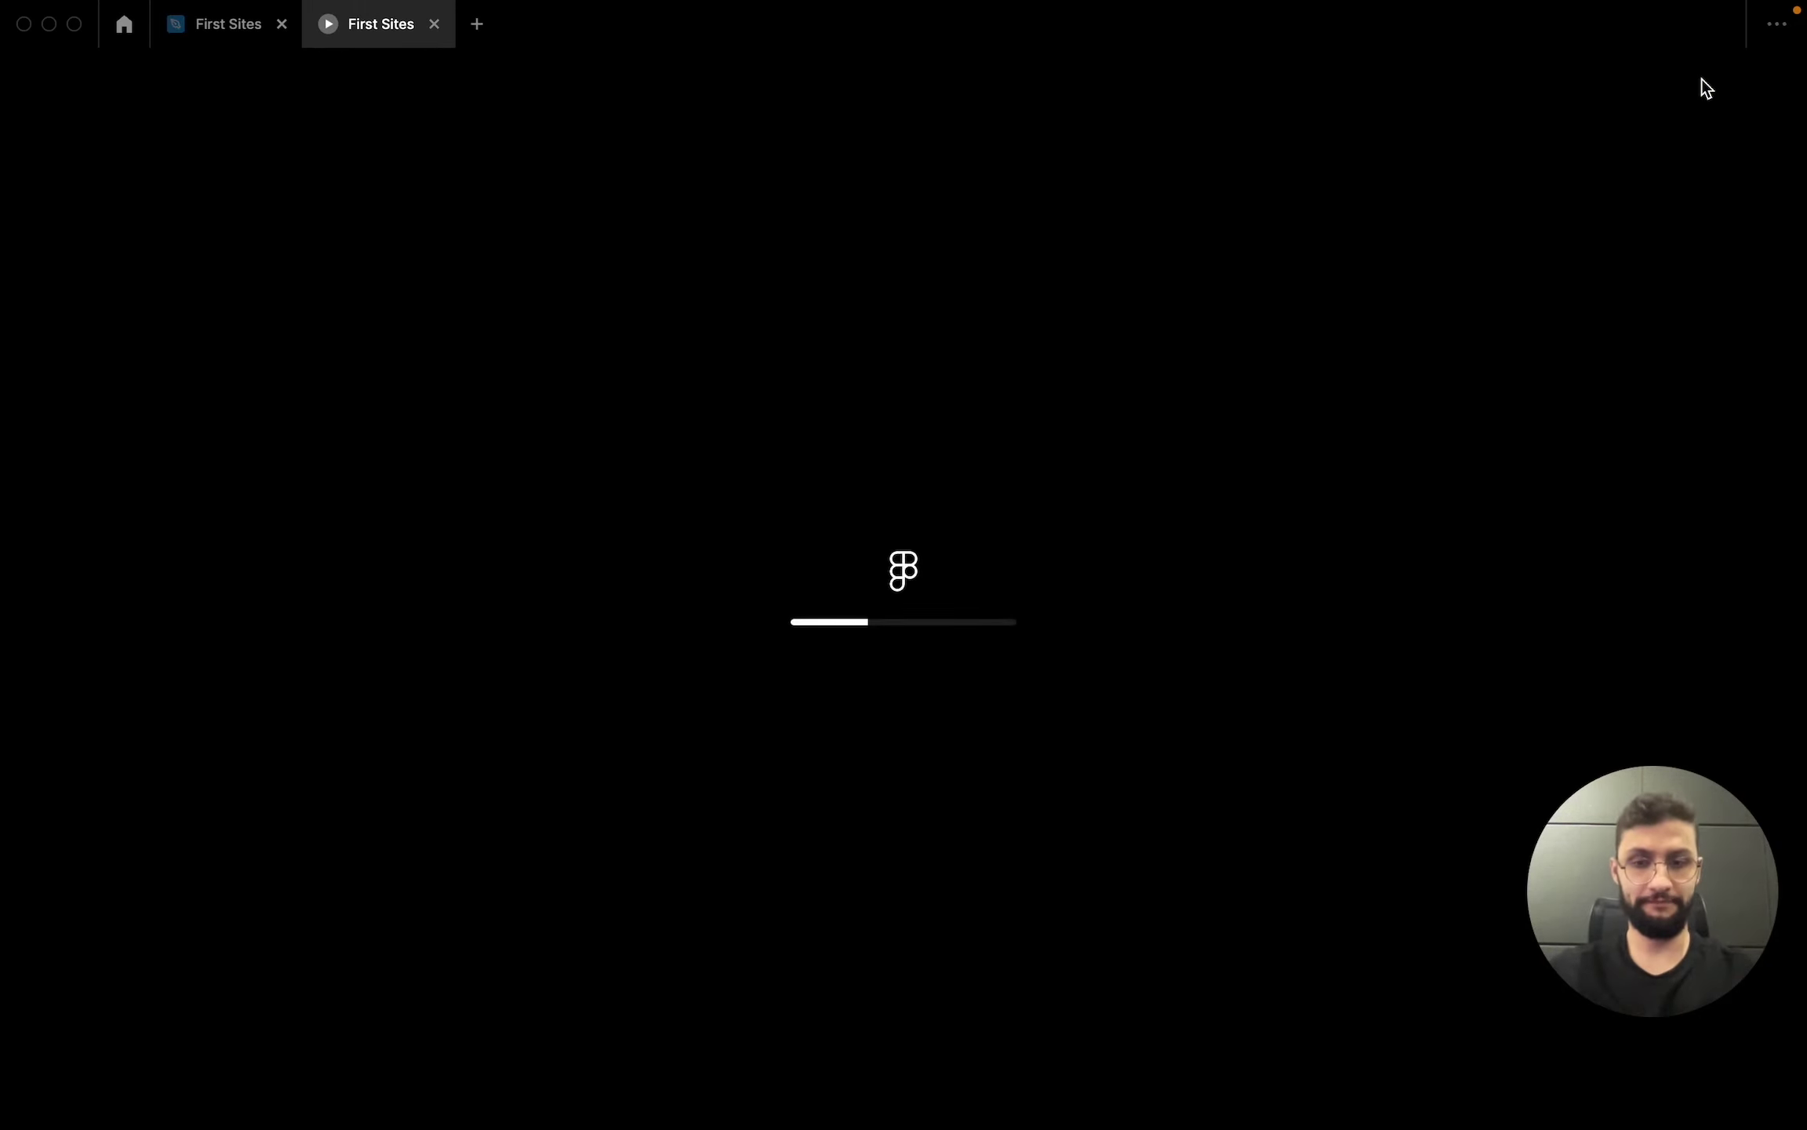
scroll(1670, 416, "down", 5)
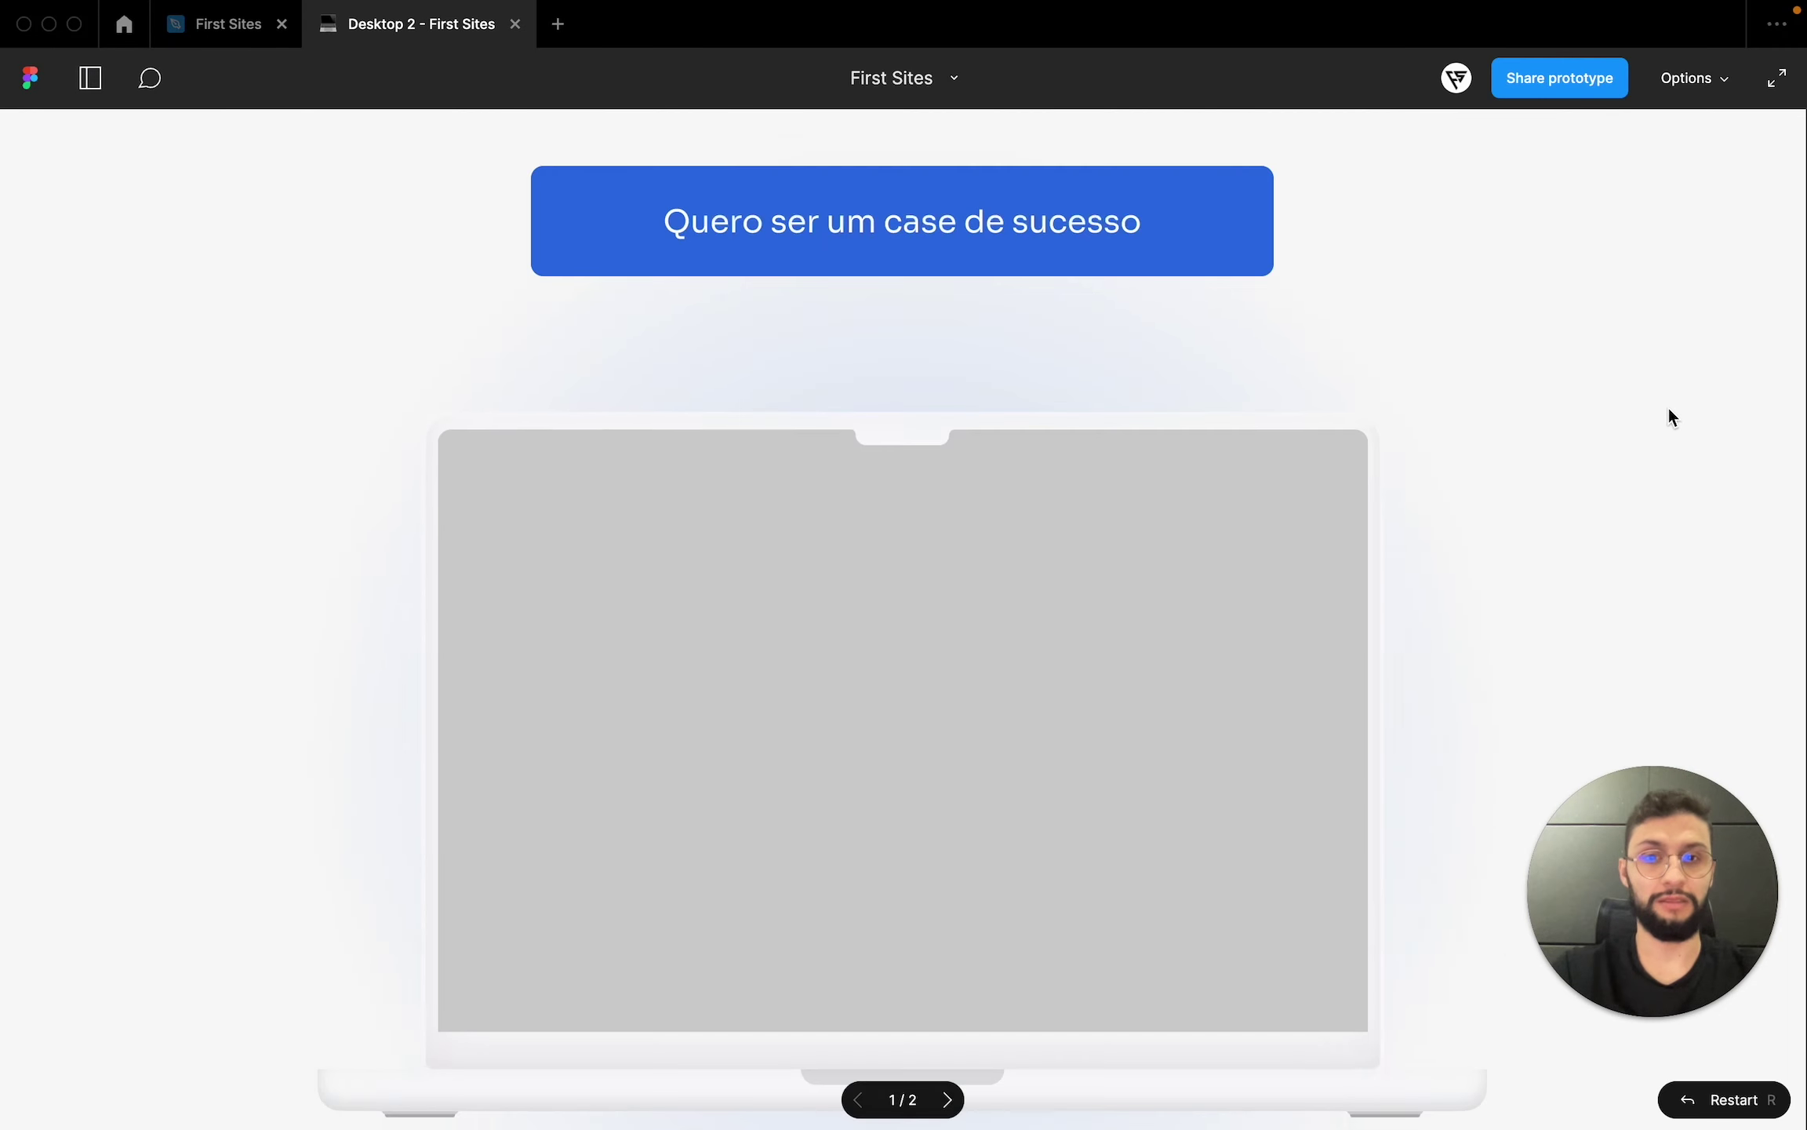
scroll(1671, 415, "down", 5)
scroll(1670, 416, "down", 6)
scroll(1671, 416, "down", 2)
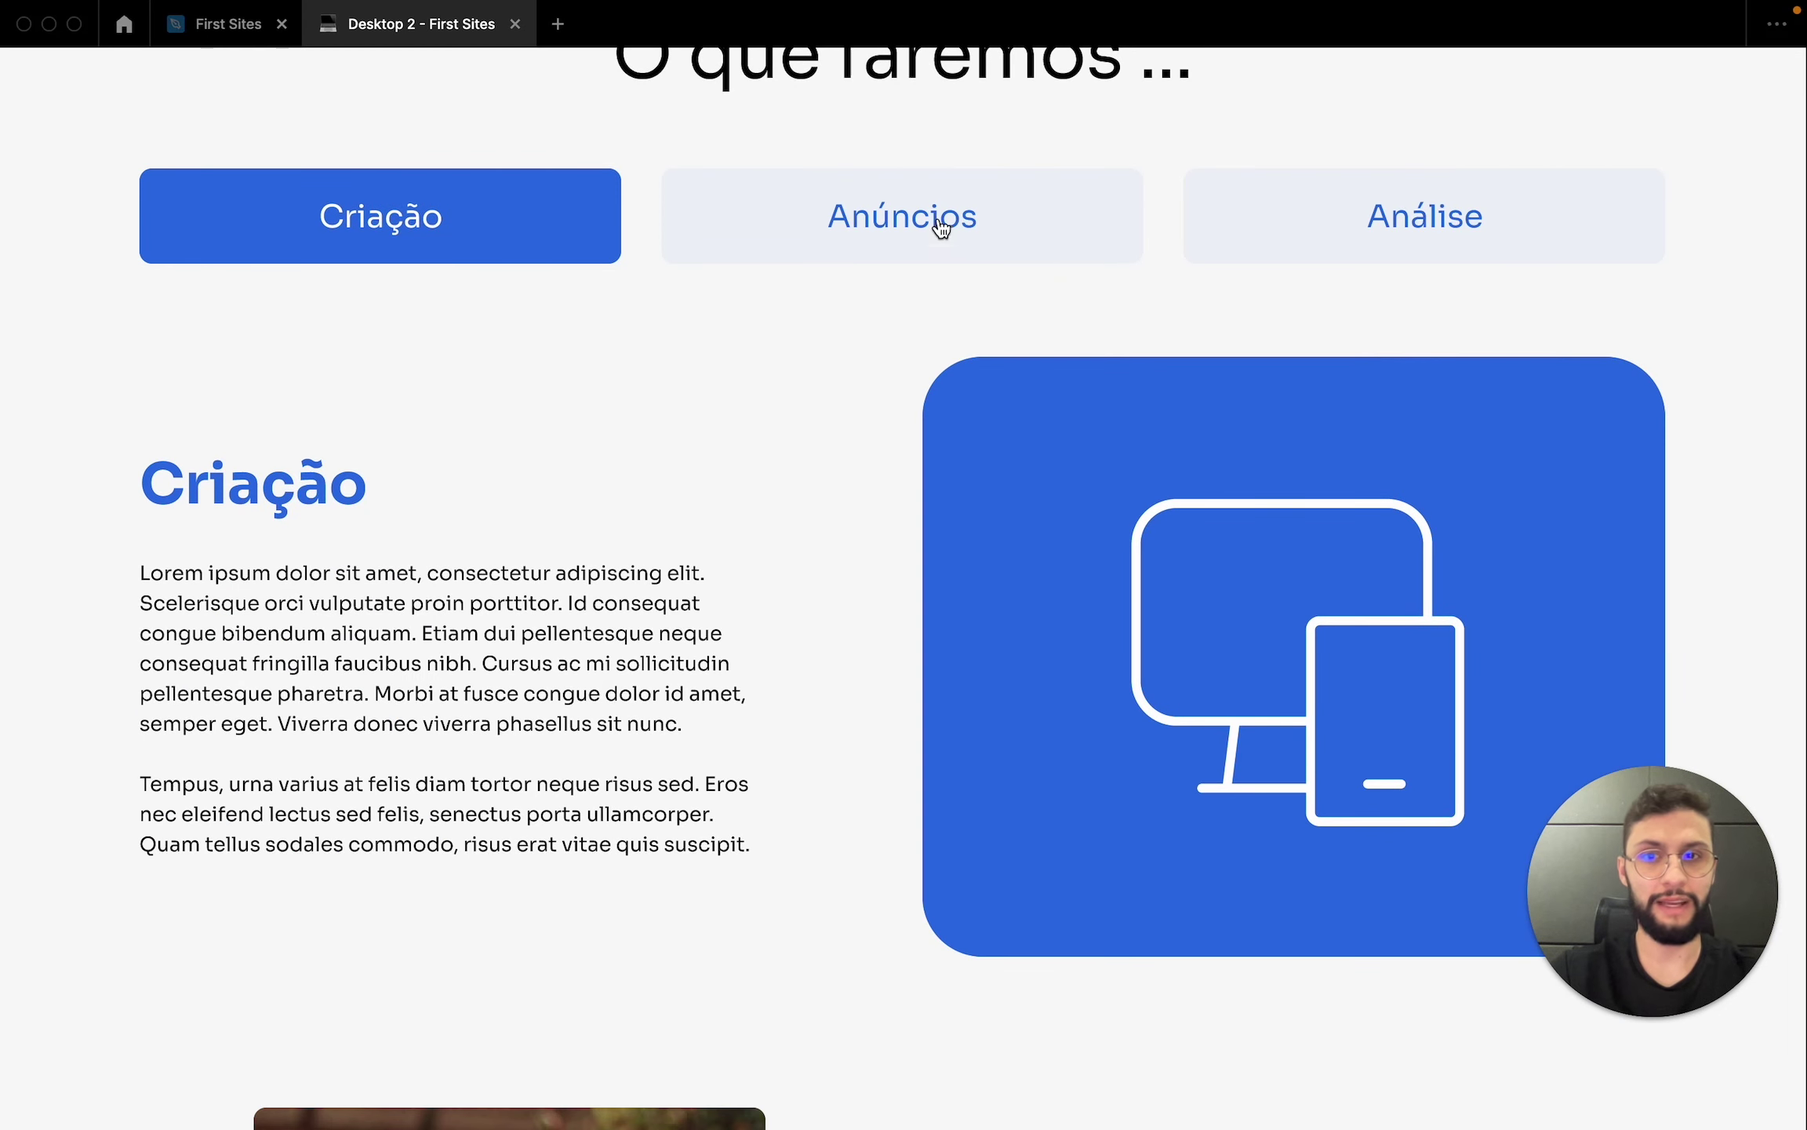
left_click(895, 243)
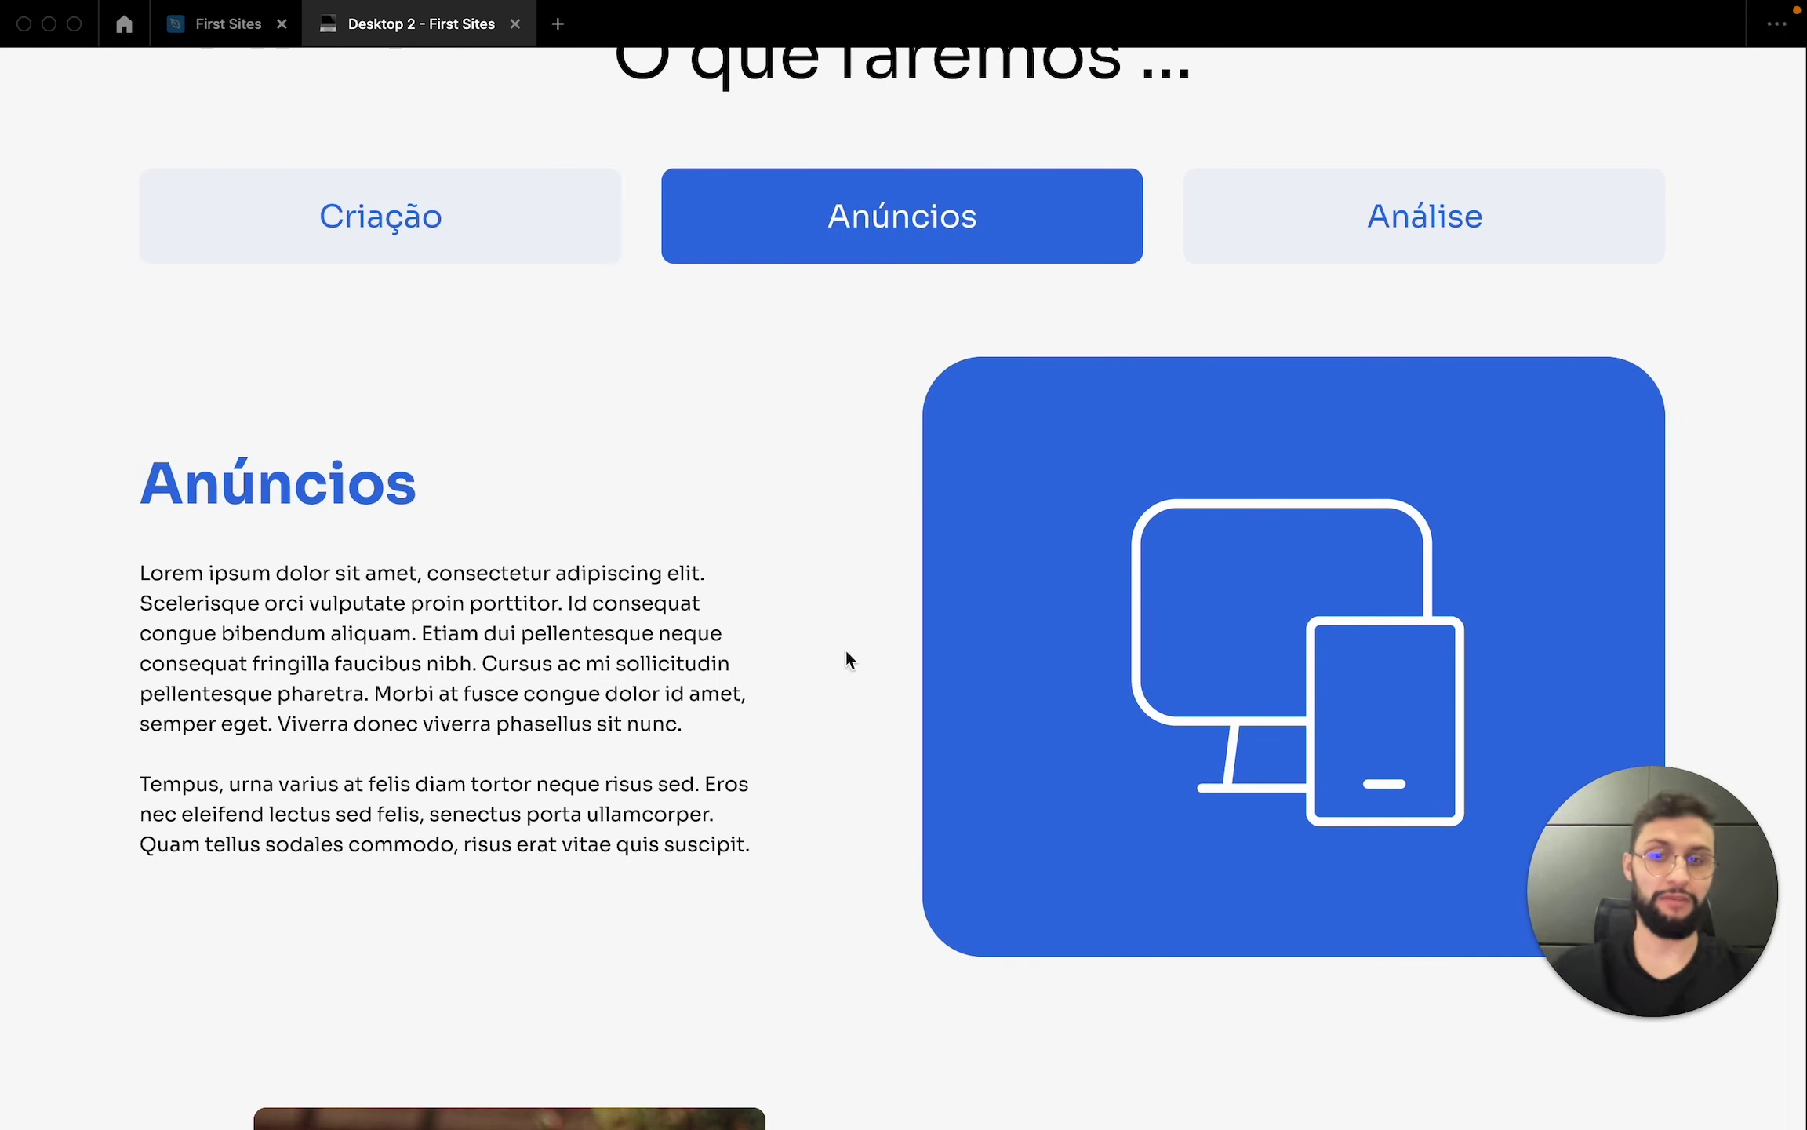
left_click(227, 24)
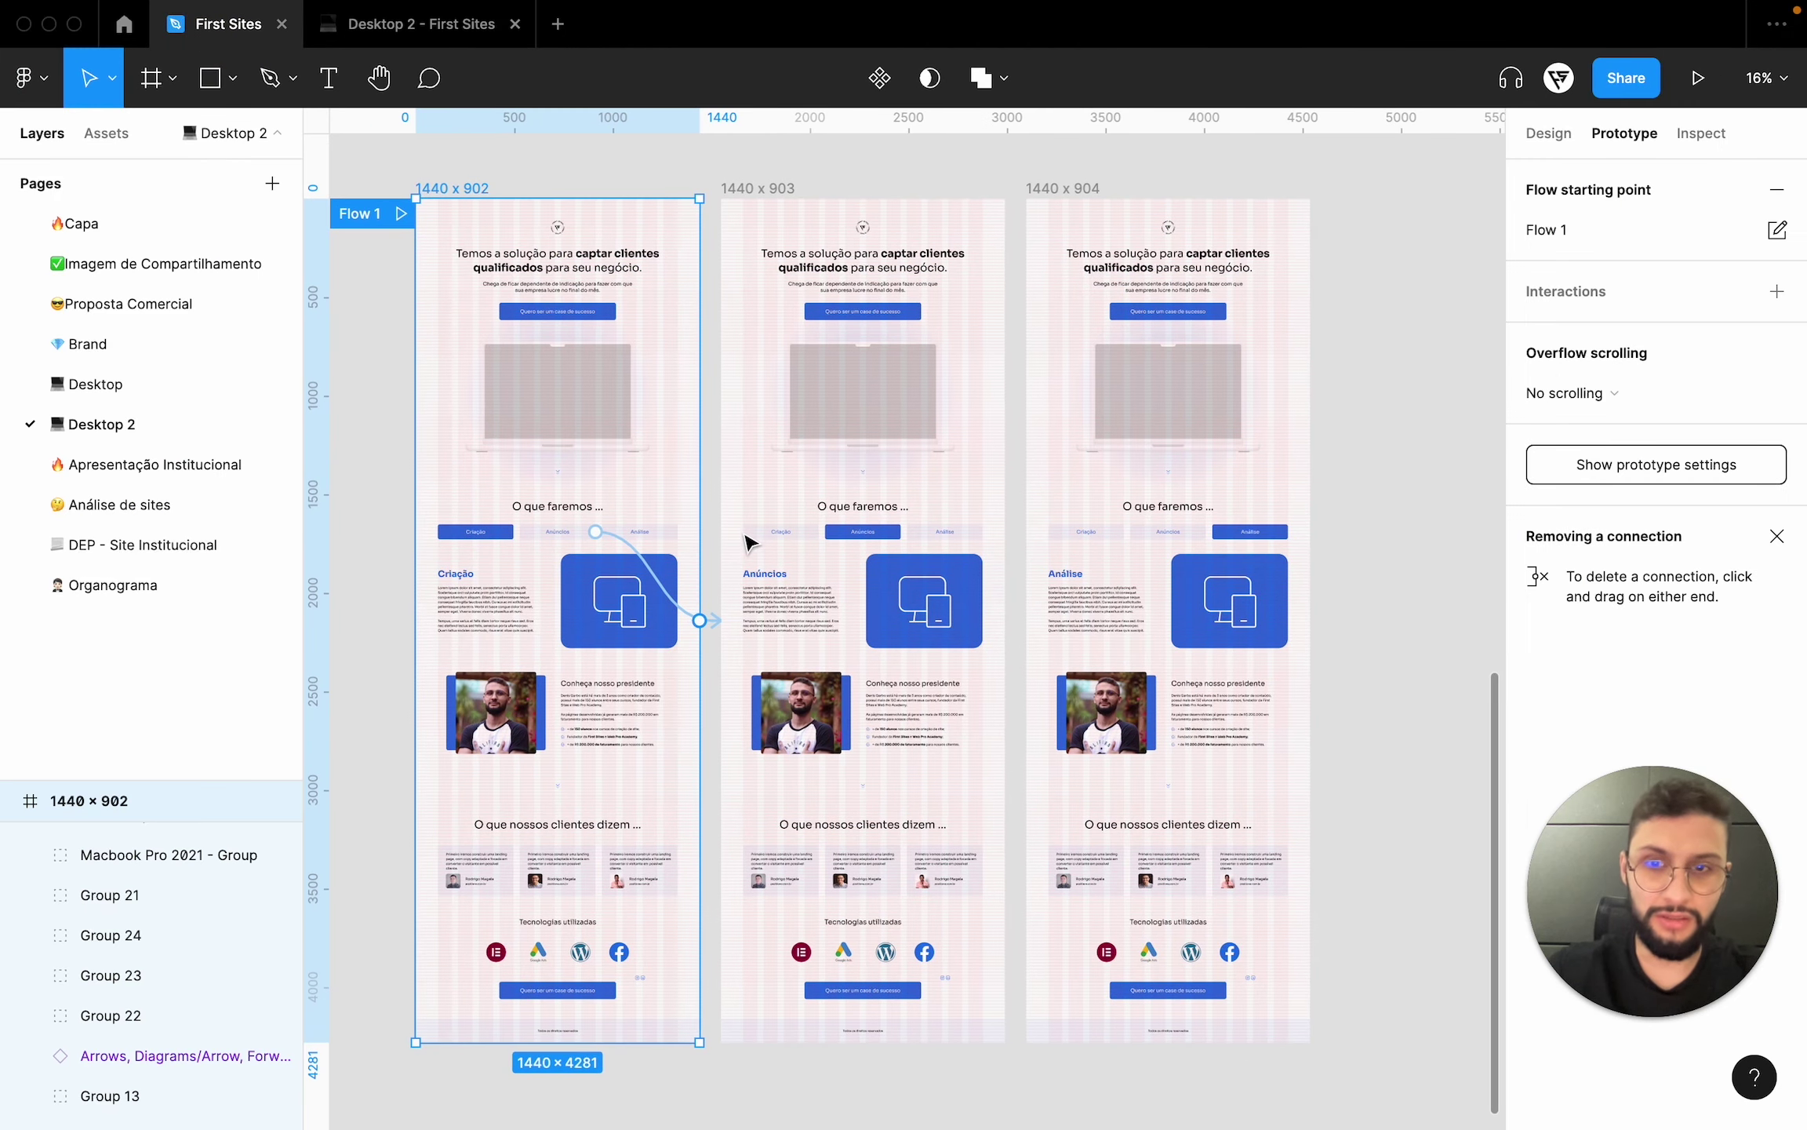
- Link the first frame's Análise tab and the second frame's Criação and Análise tabs to their frames
left_click(642, 540)
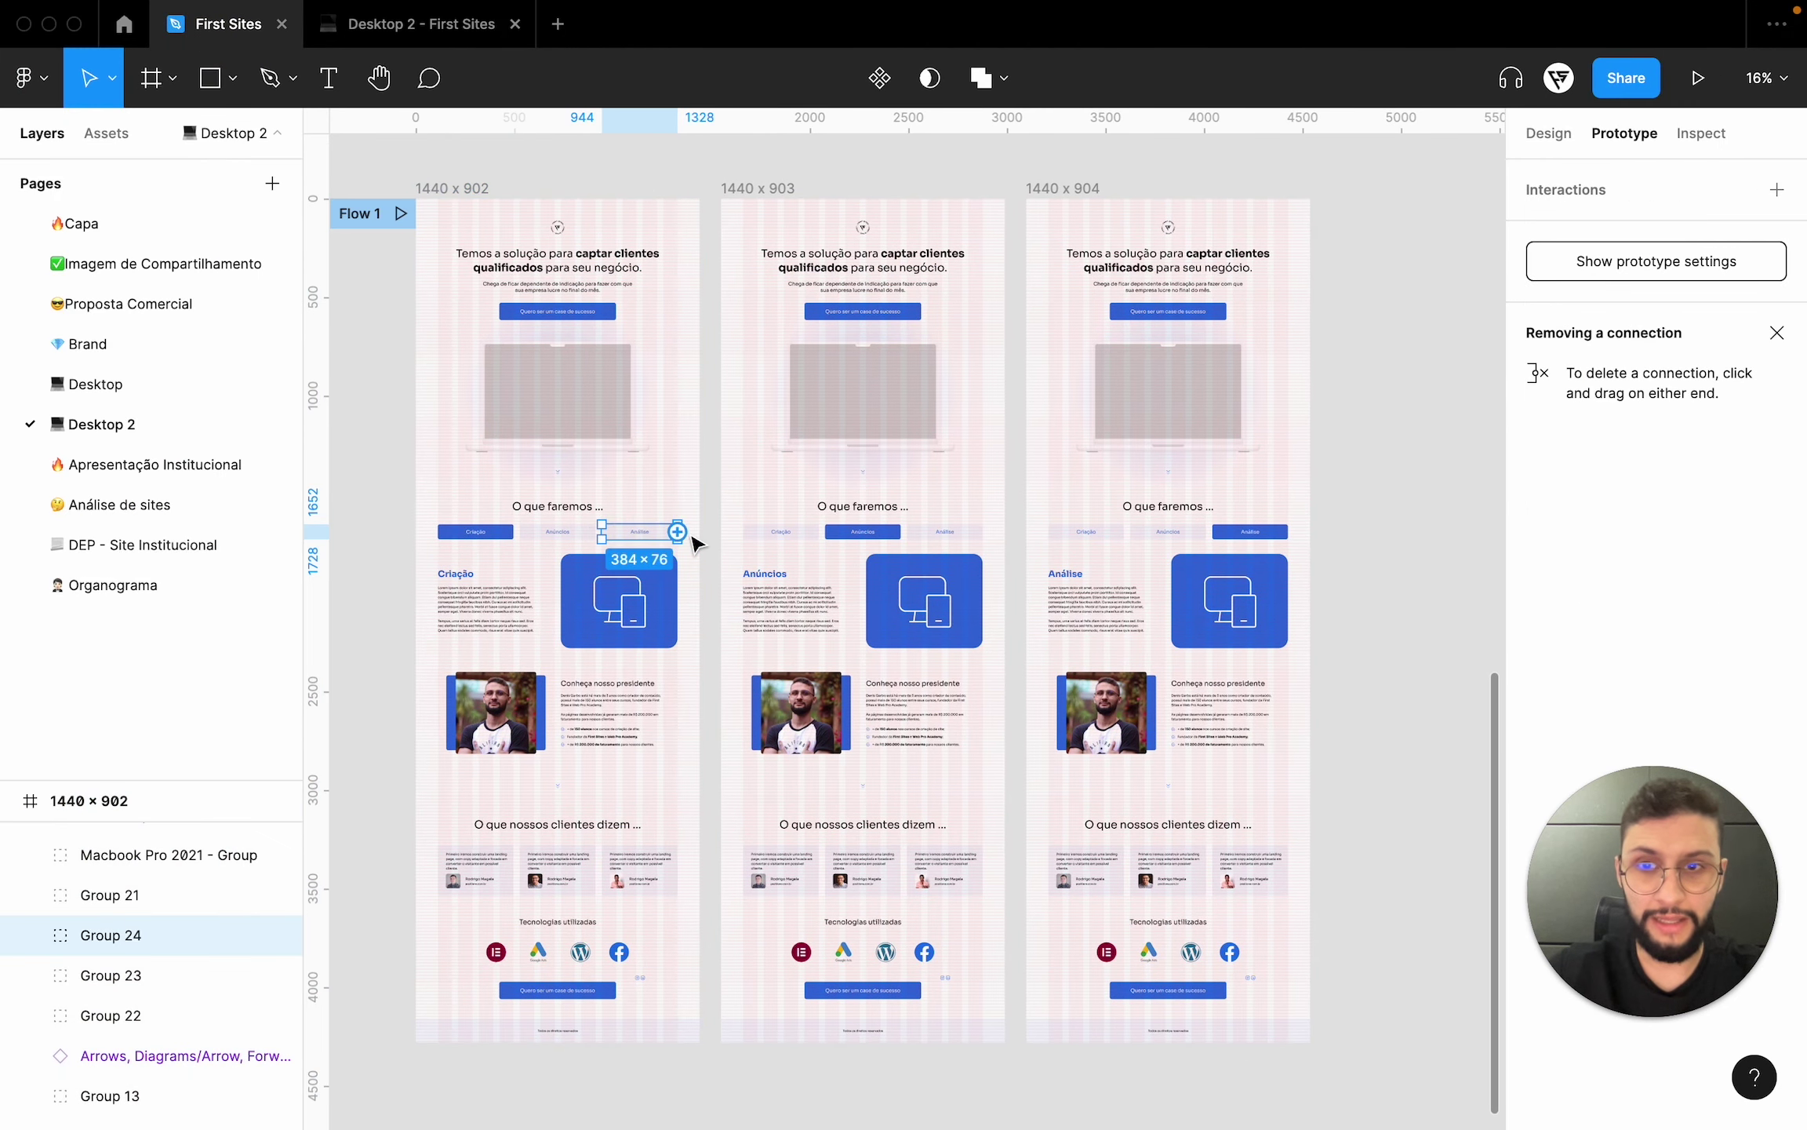
left_click_drag(691, 537, 1097, 657)
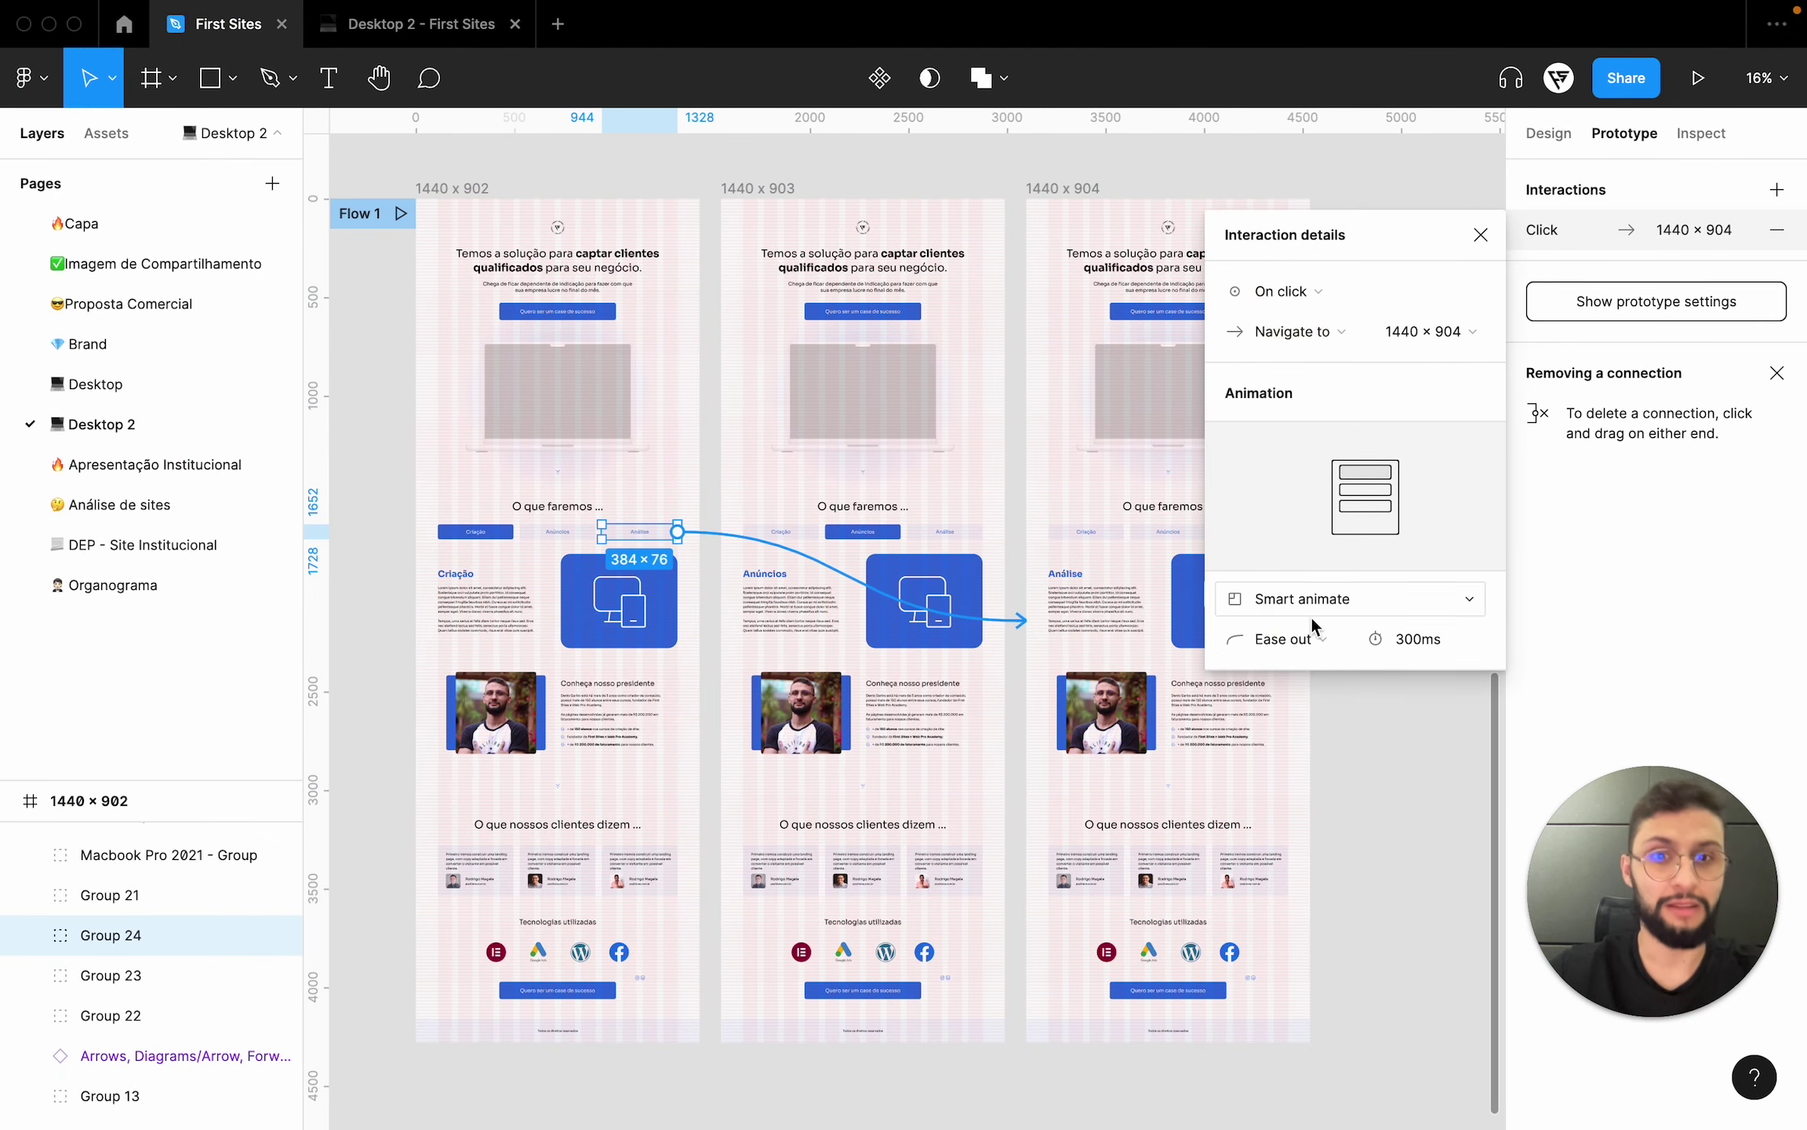
scroll(858, 684, "down", 2)
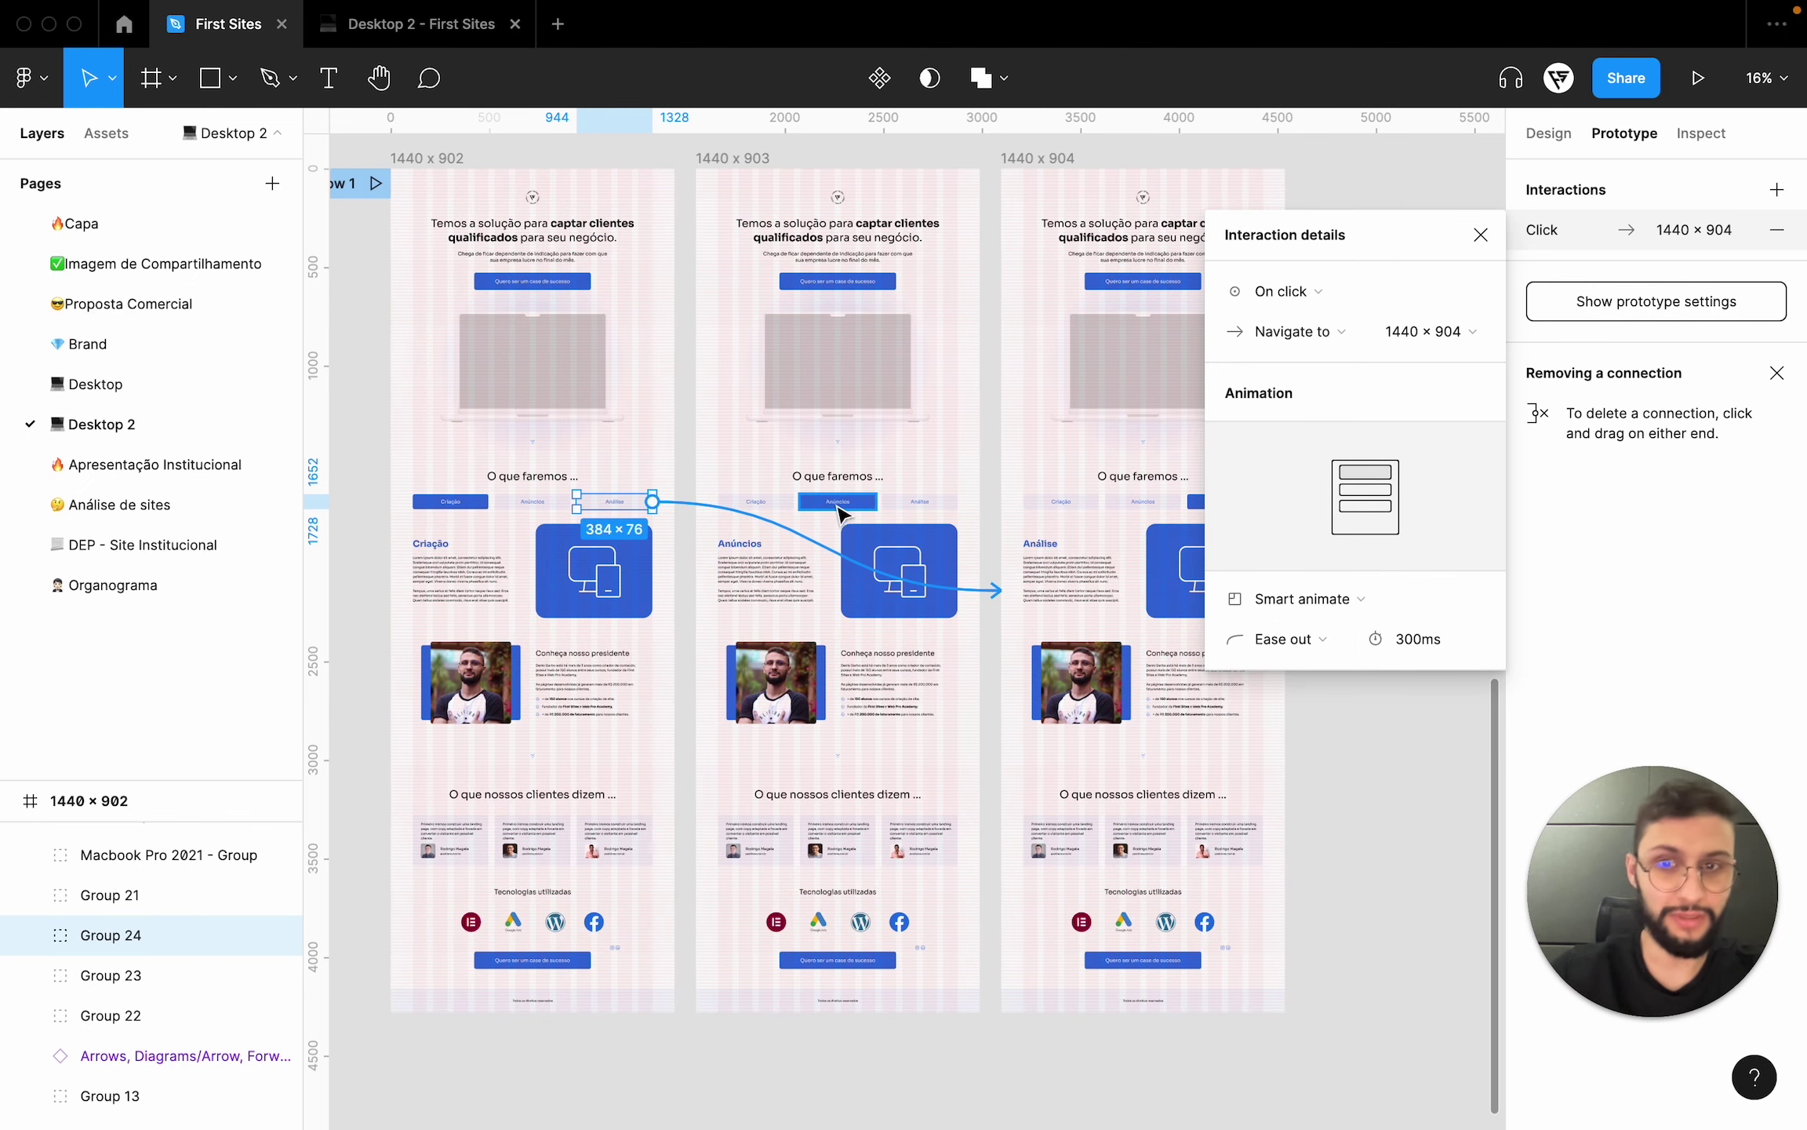
left_click(784, 510)
left_click_drag(746, 636, 613, 653)
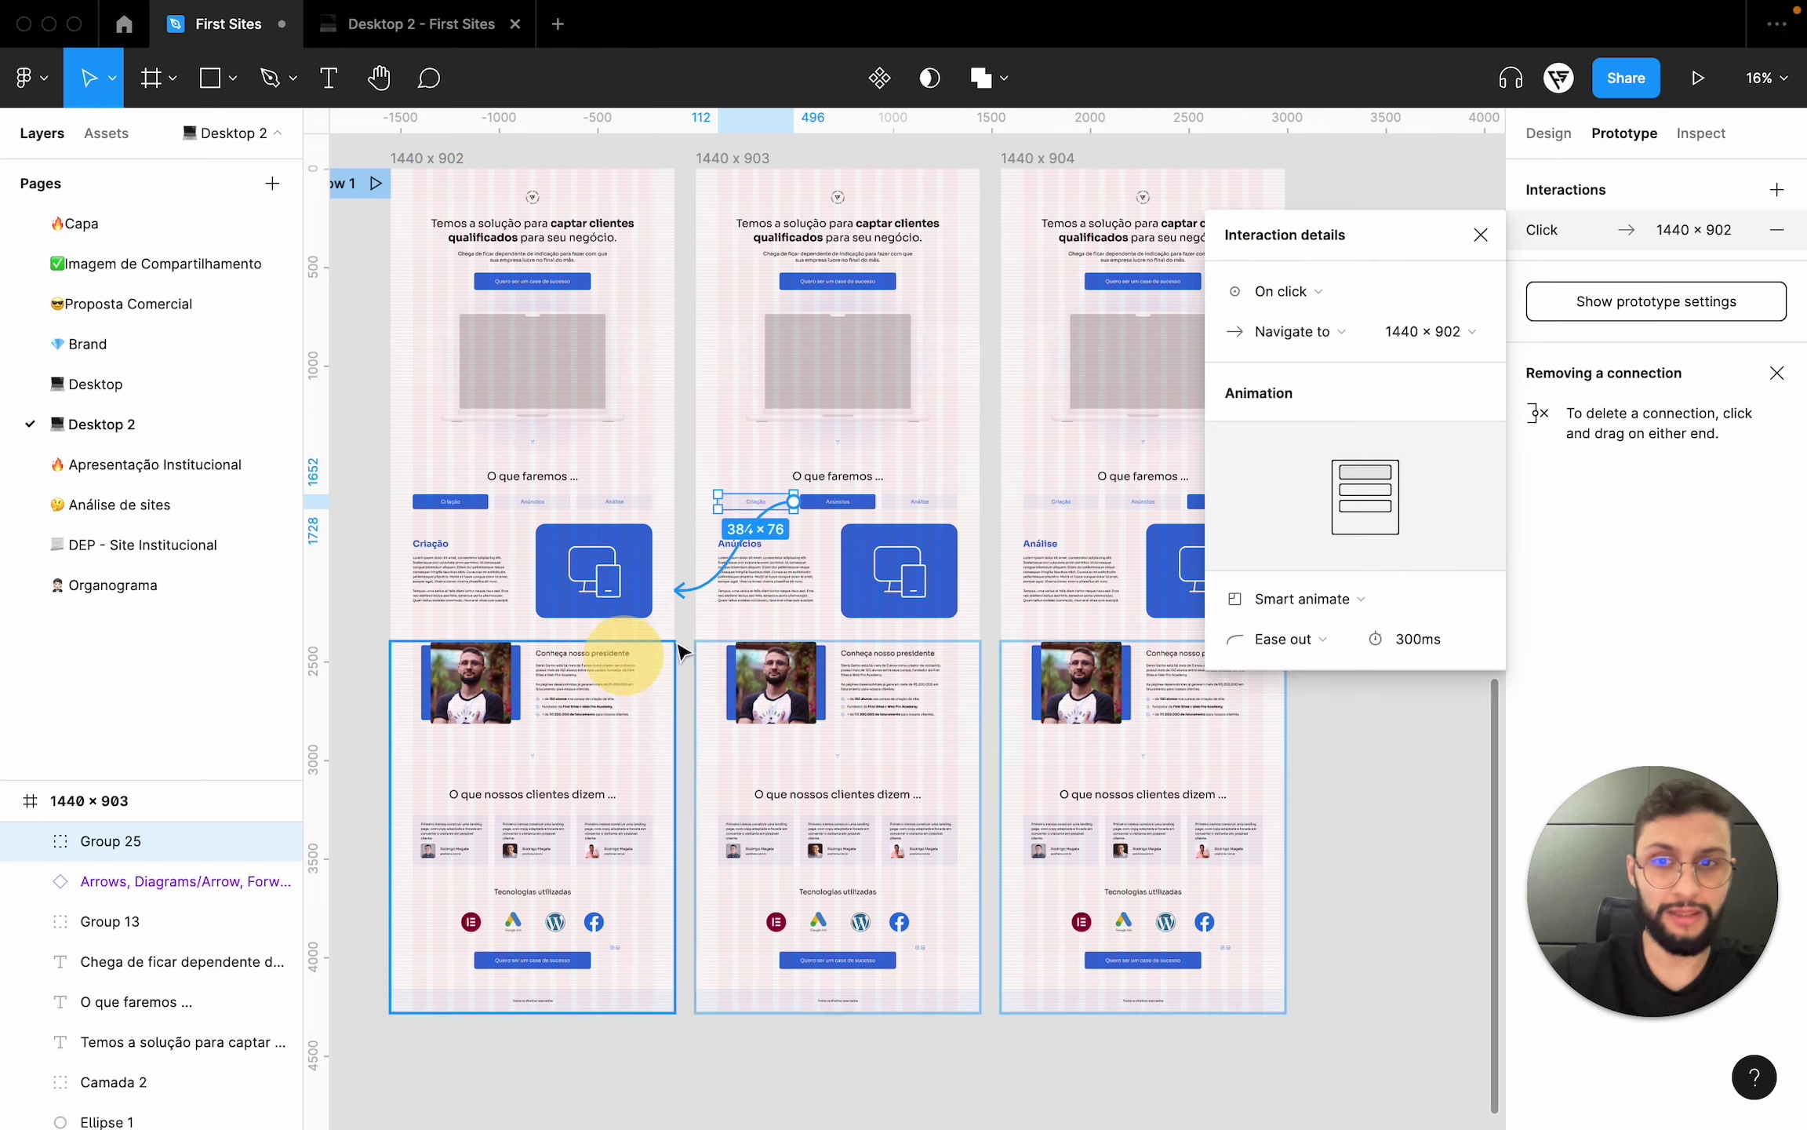
left_click_drag(958, 500, 1066, 653)
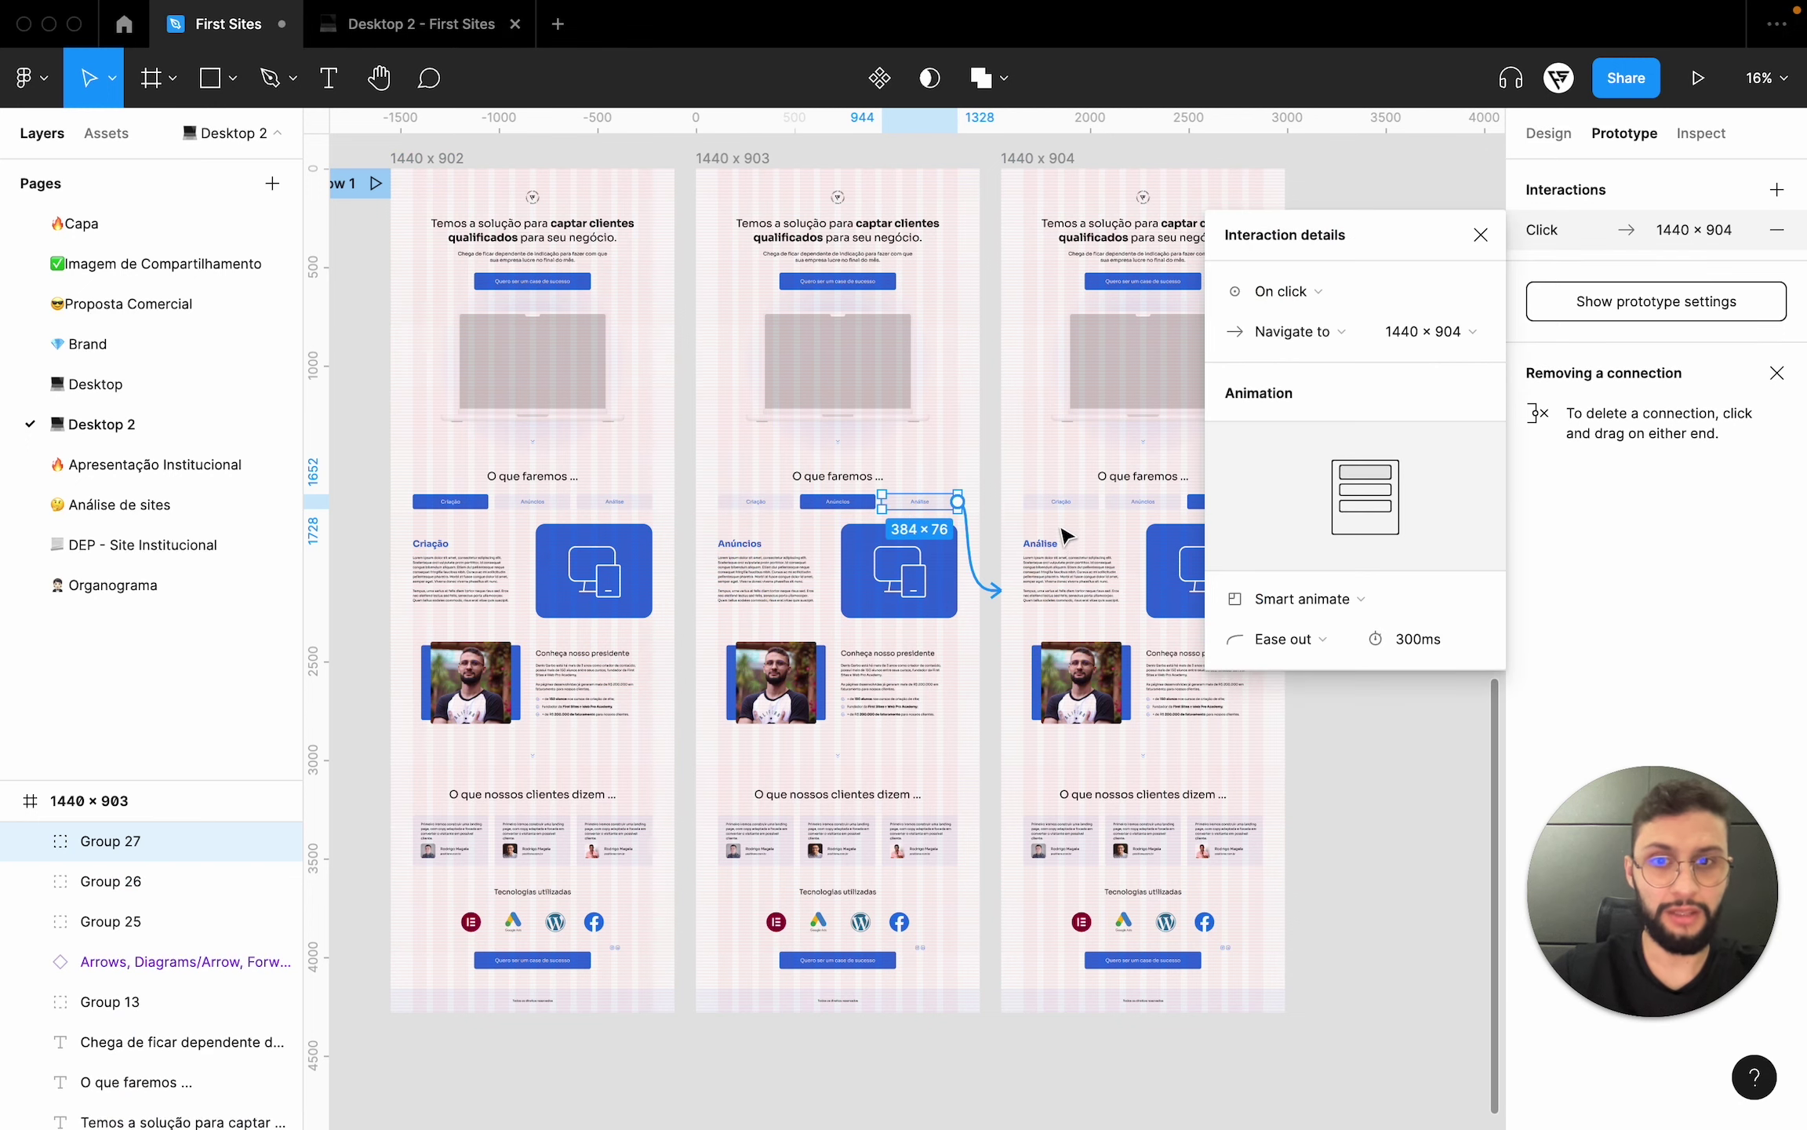
- Link the third frame's Criação and Anúncios tabs to their frames and select the first frame
left_click(1061, 501)
left_click_drag(1099, 501, 607, 712)
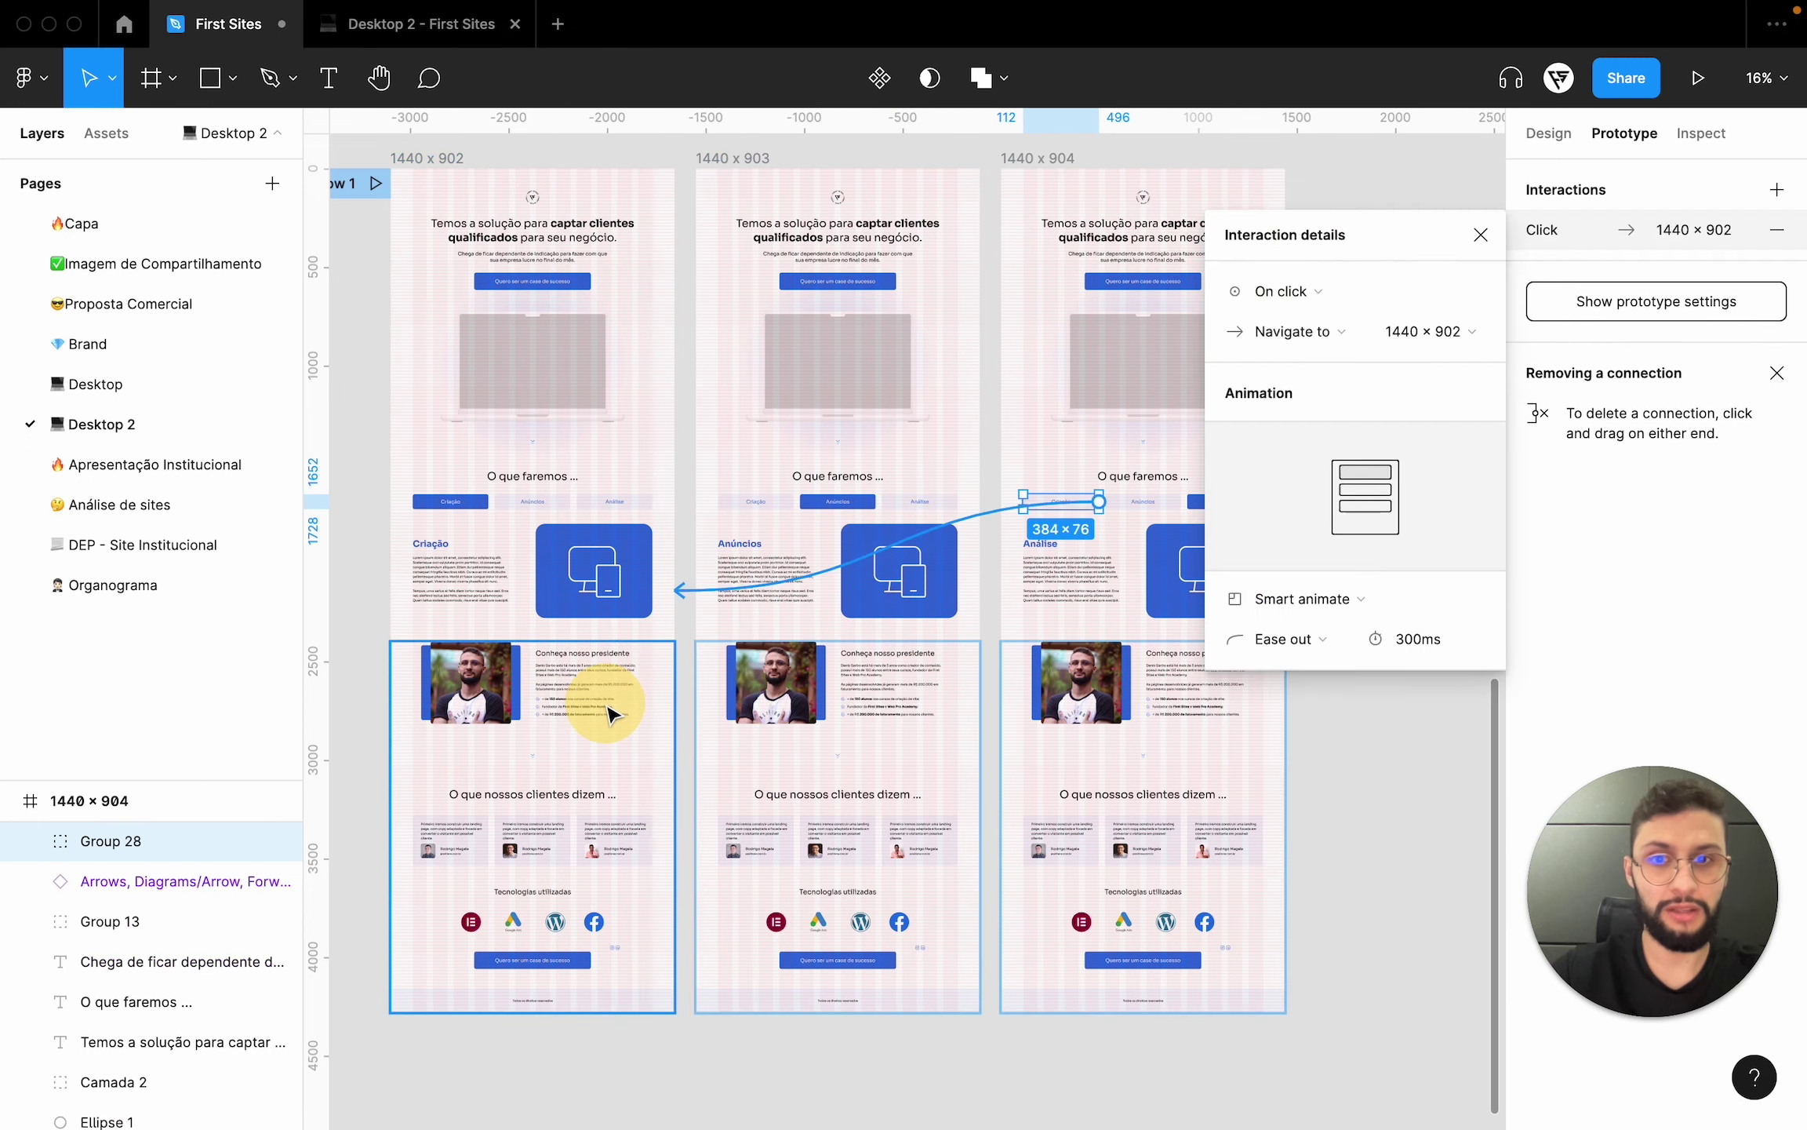
left_click(1142, 501)
left_click_drag(1181, 500, 572, 789)
scroll(573, 788, "up", 3)
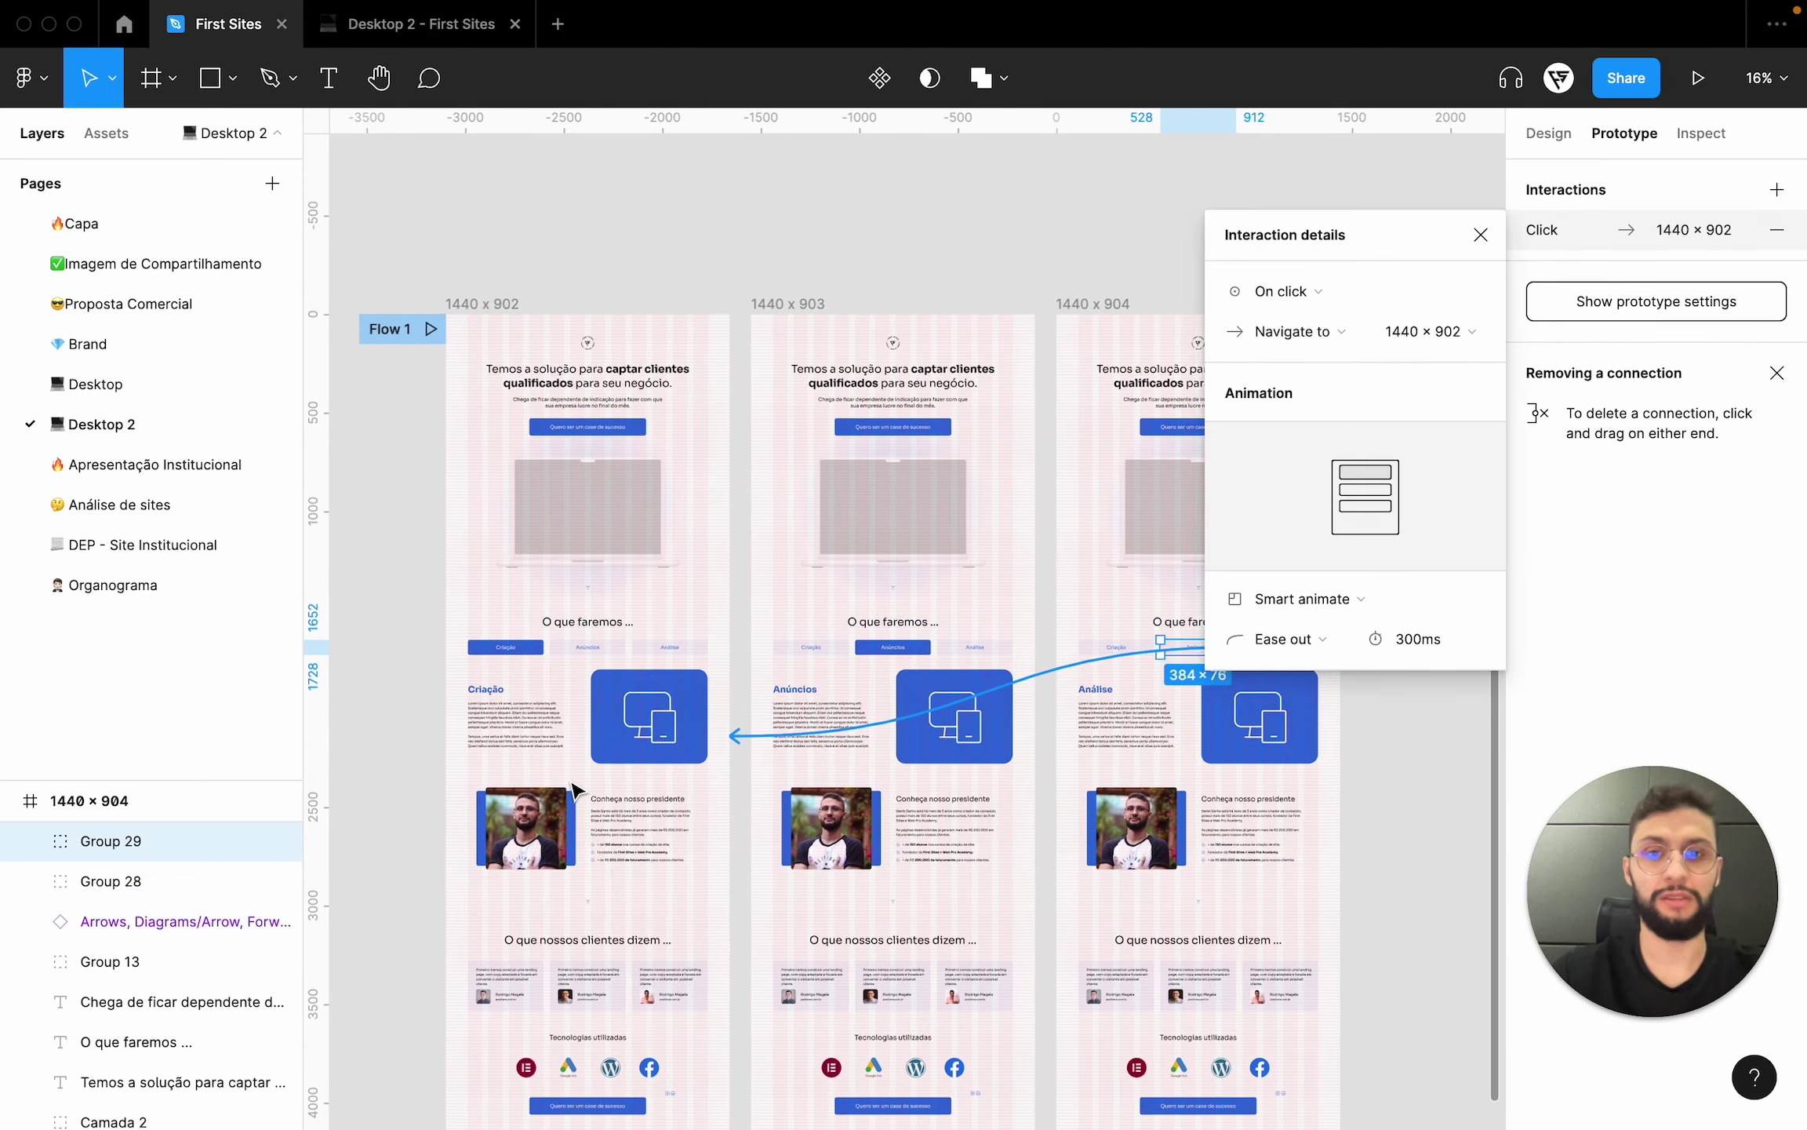
left_click(502, 304)
- Reopen the prototype preview and cycle through the Criação, Anúncios and Análise tabs
left_click(444, 24)
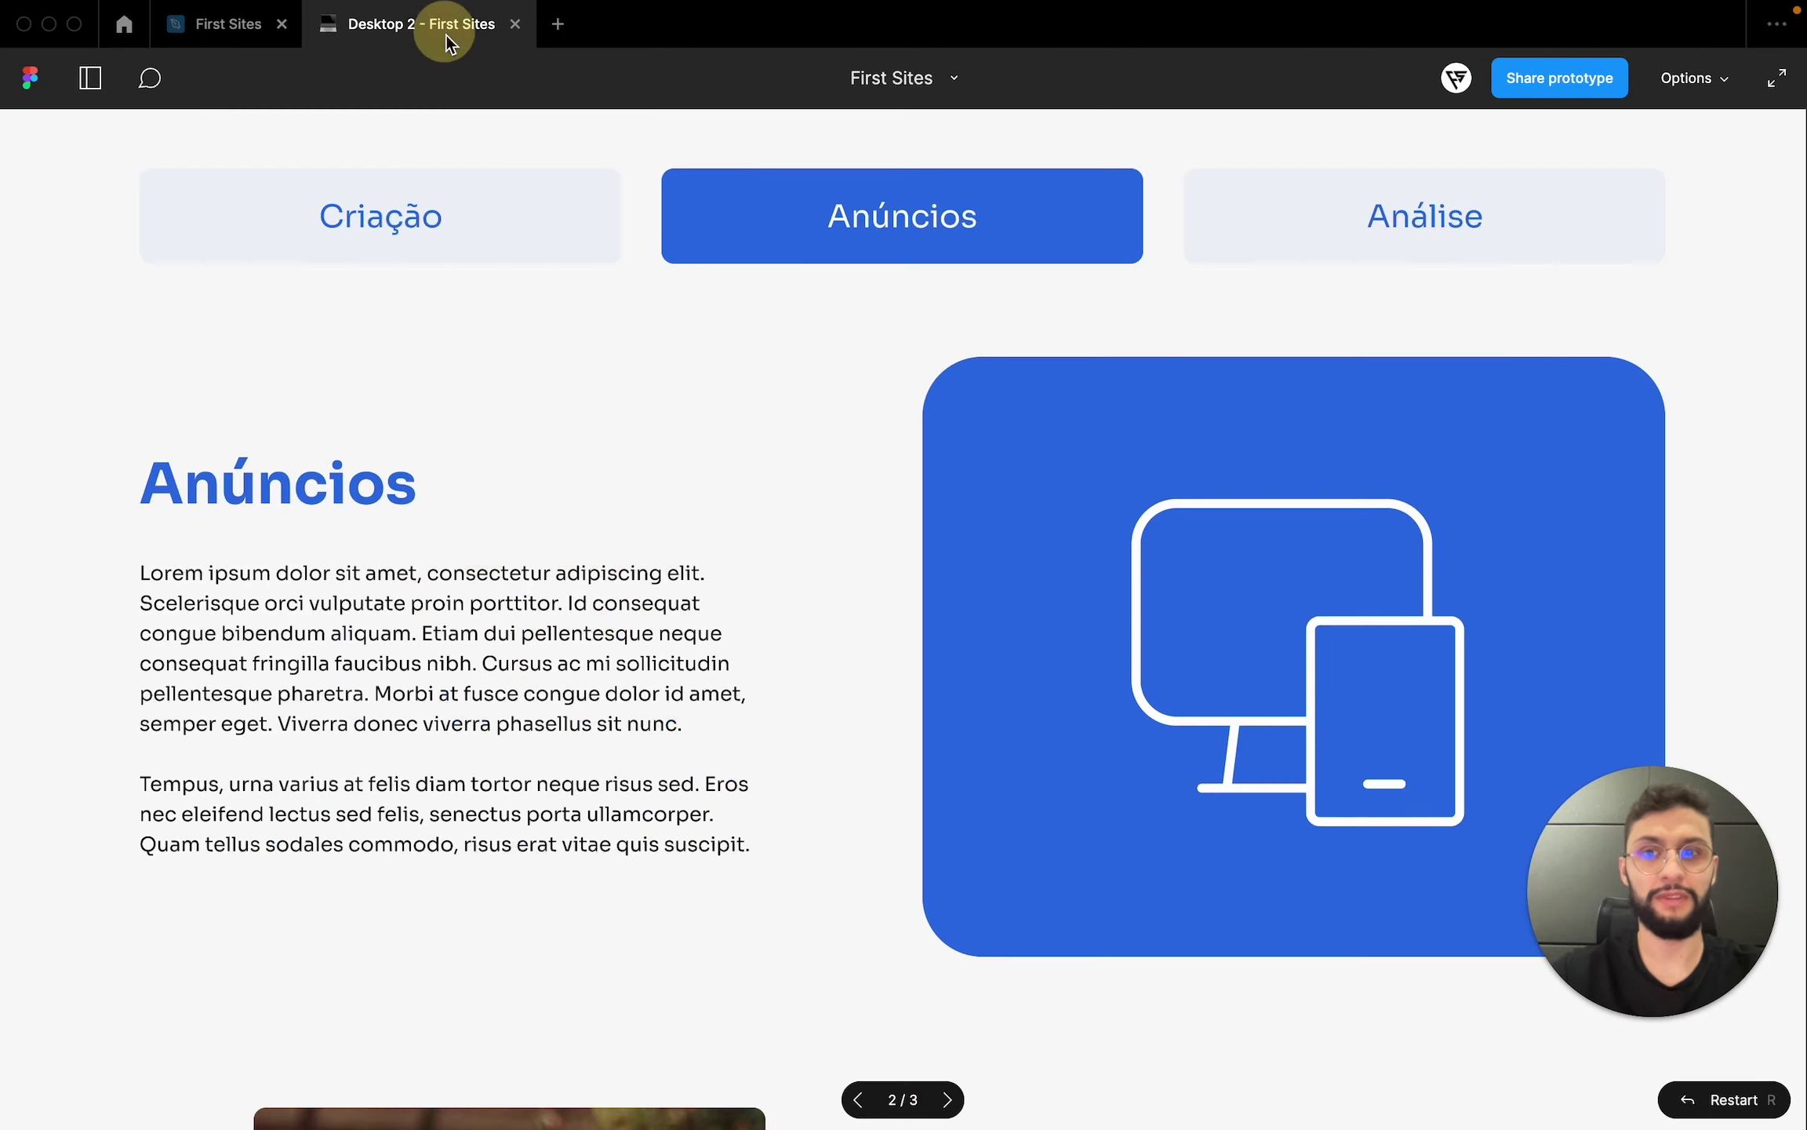
scroll(860, 380, "up", 2)
left_click(512, 314)
left_click(926, 318)
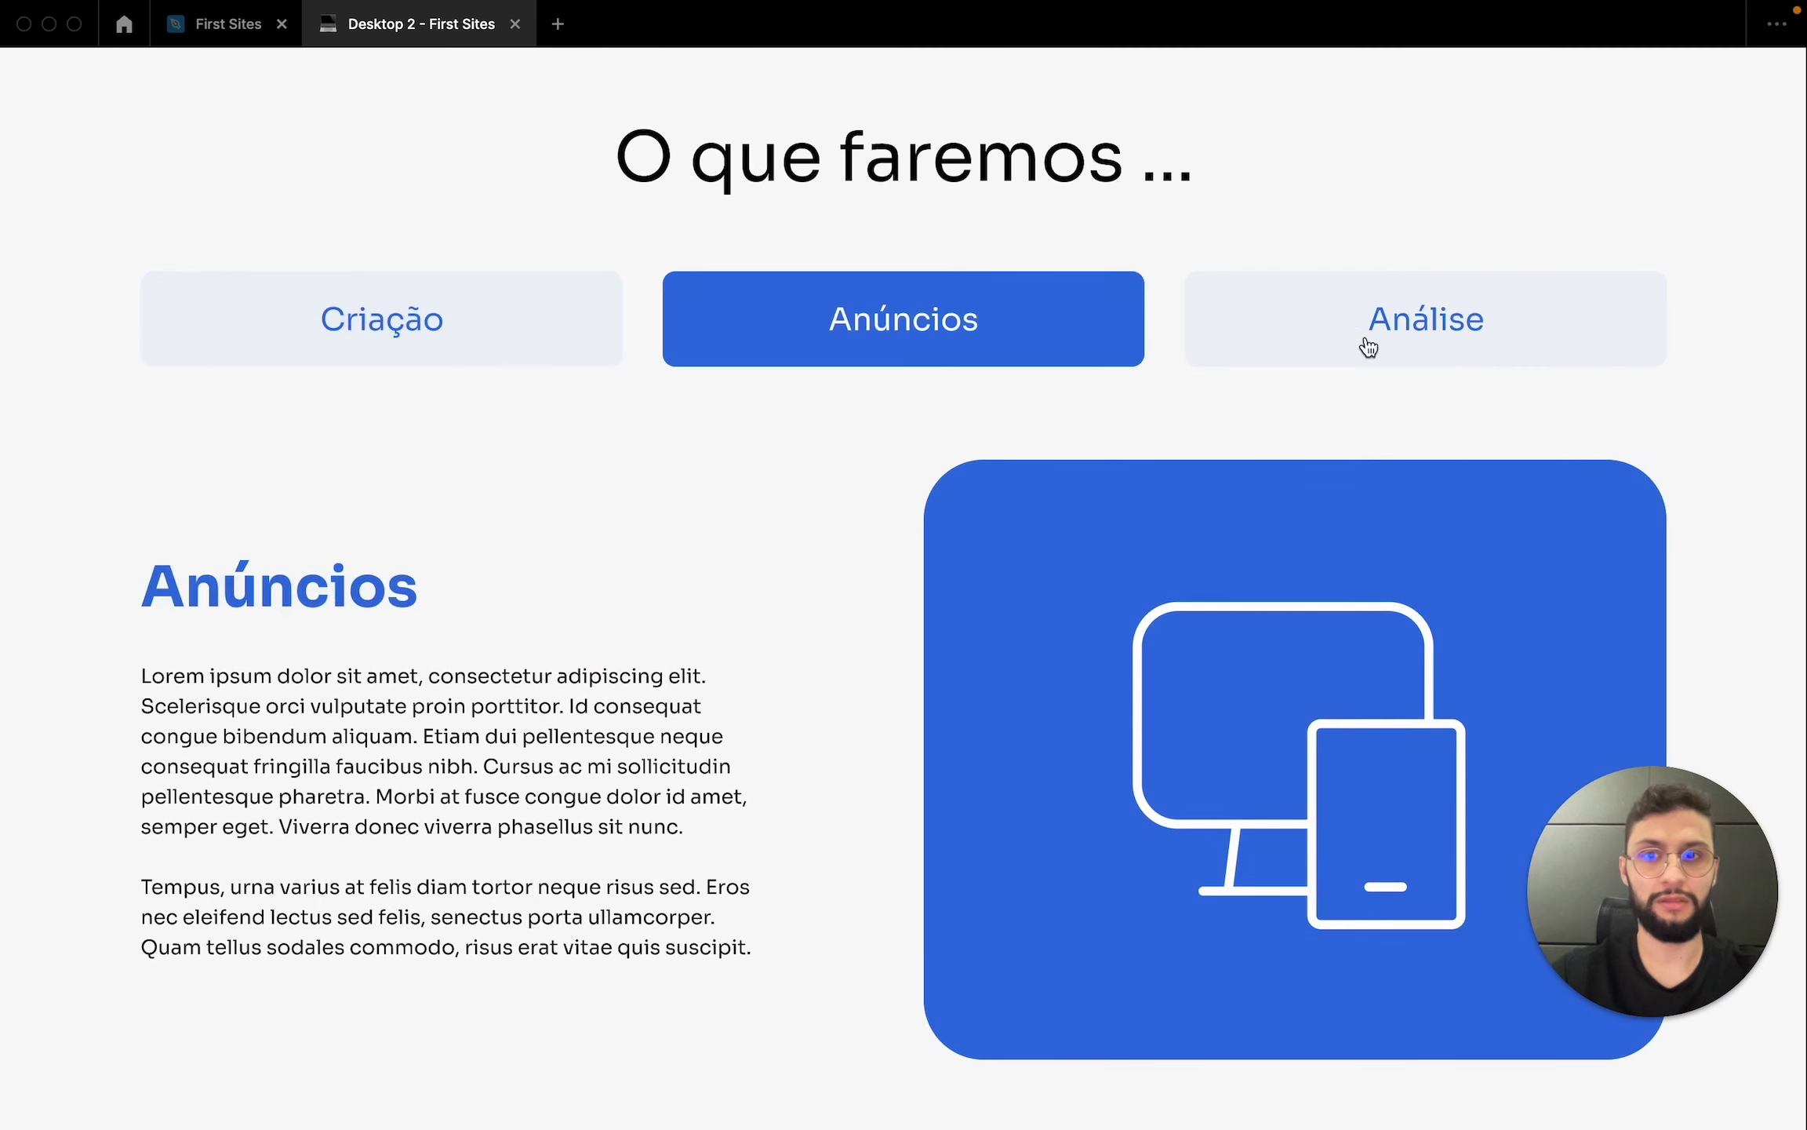
left_click(1380, 333)
left_click(637, 364)
left_click(879, 345)
left_click(500, 339)
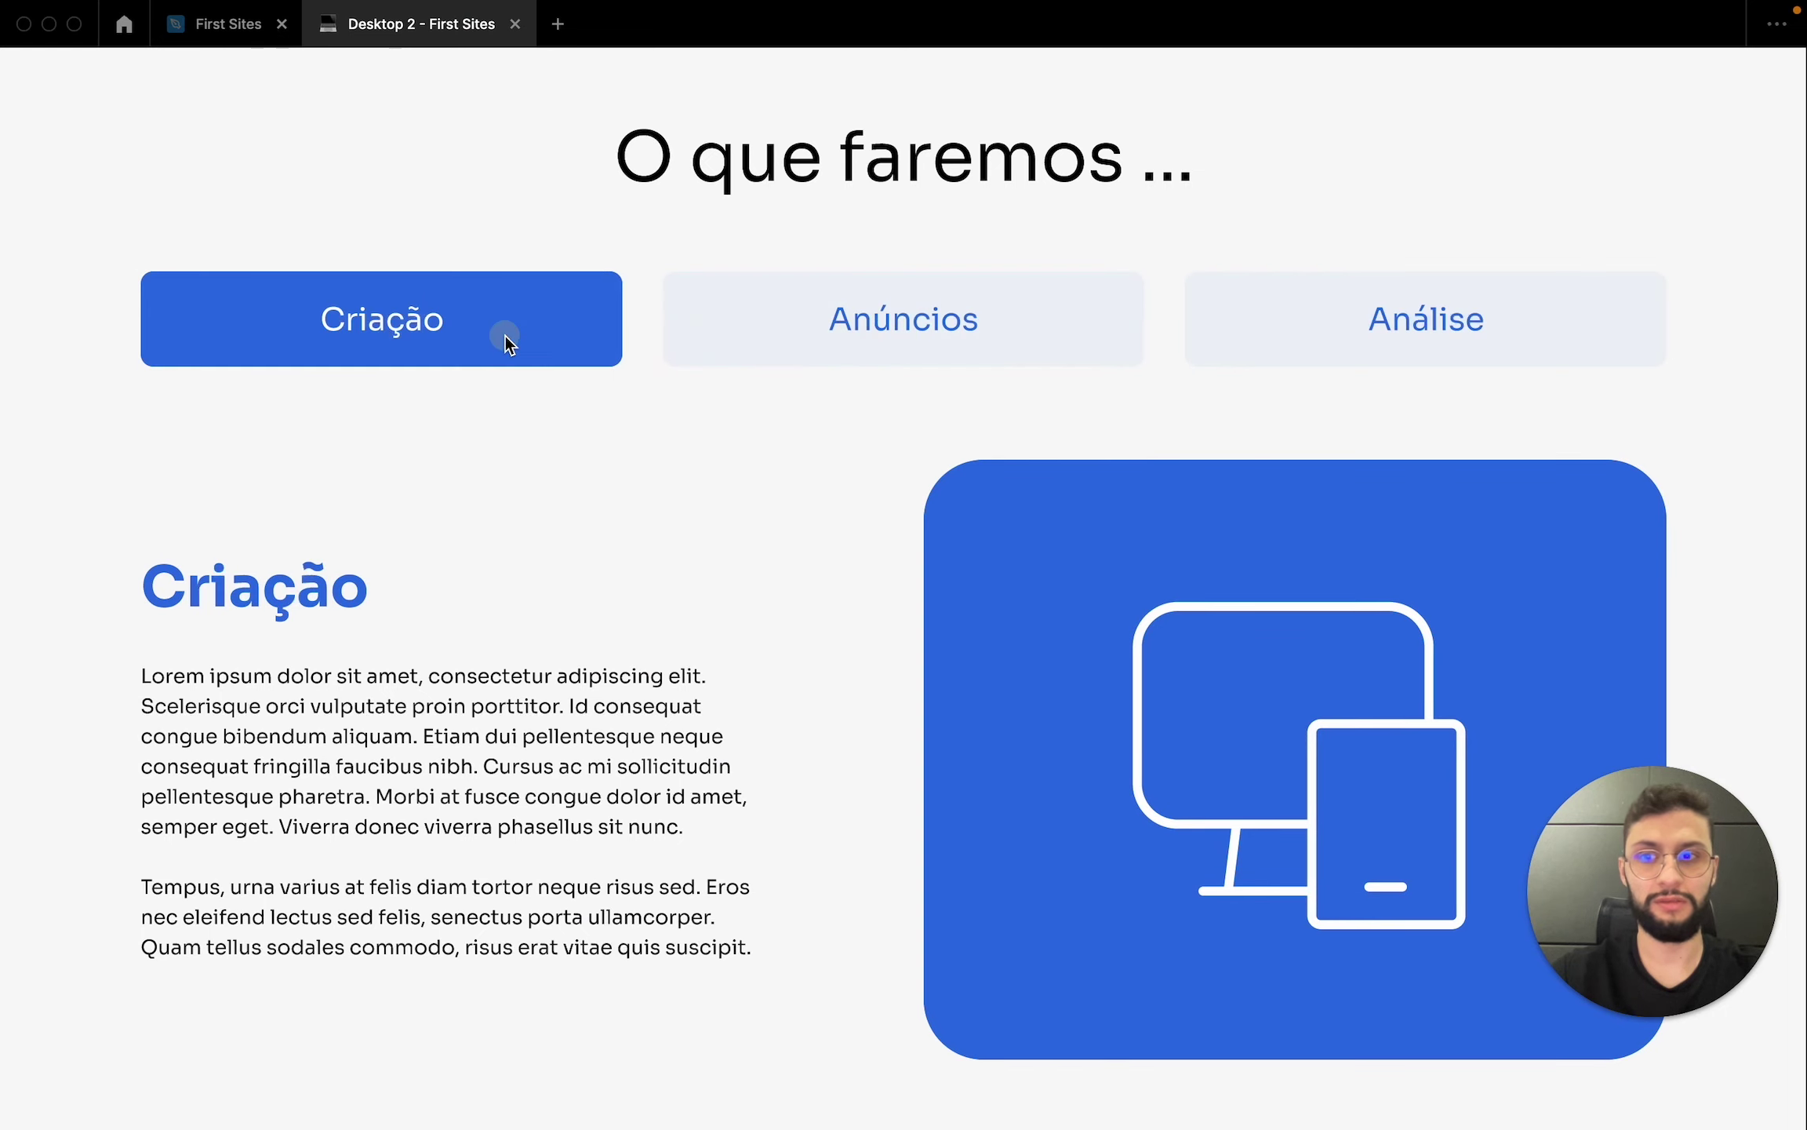
left_click(1333, 334)
left_click(1326, 320)
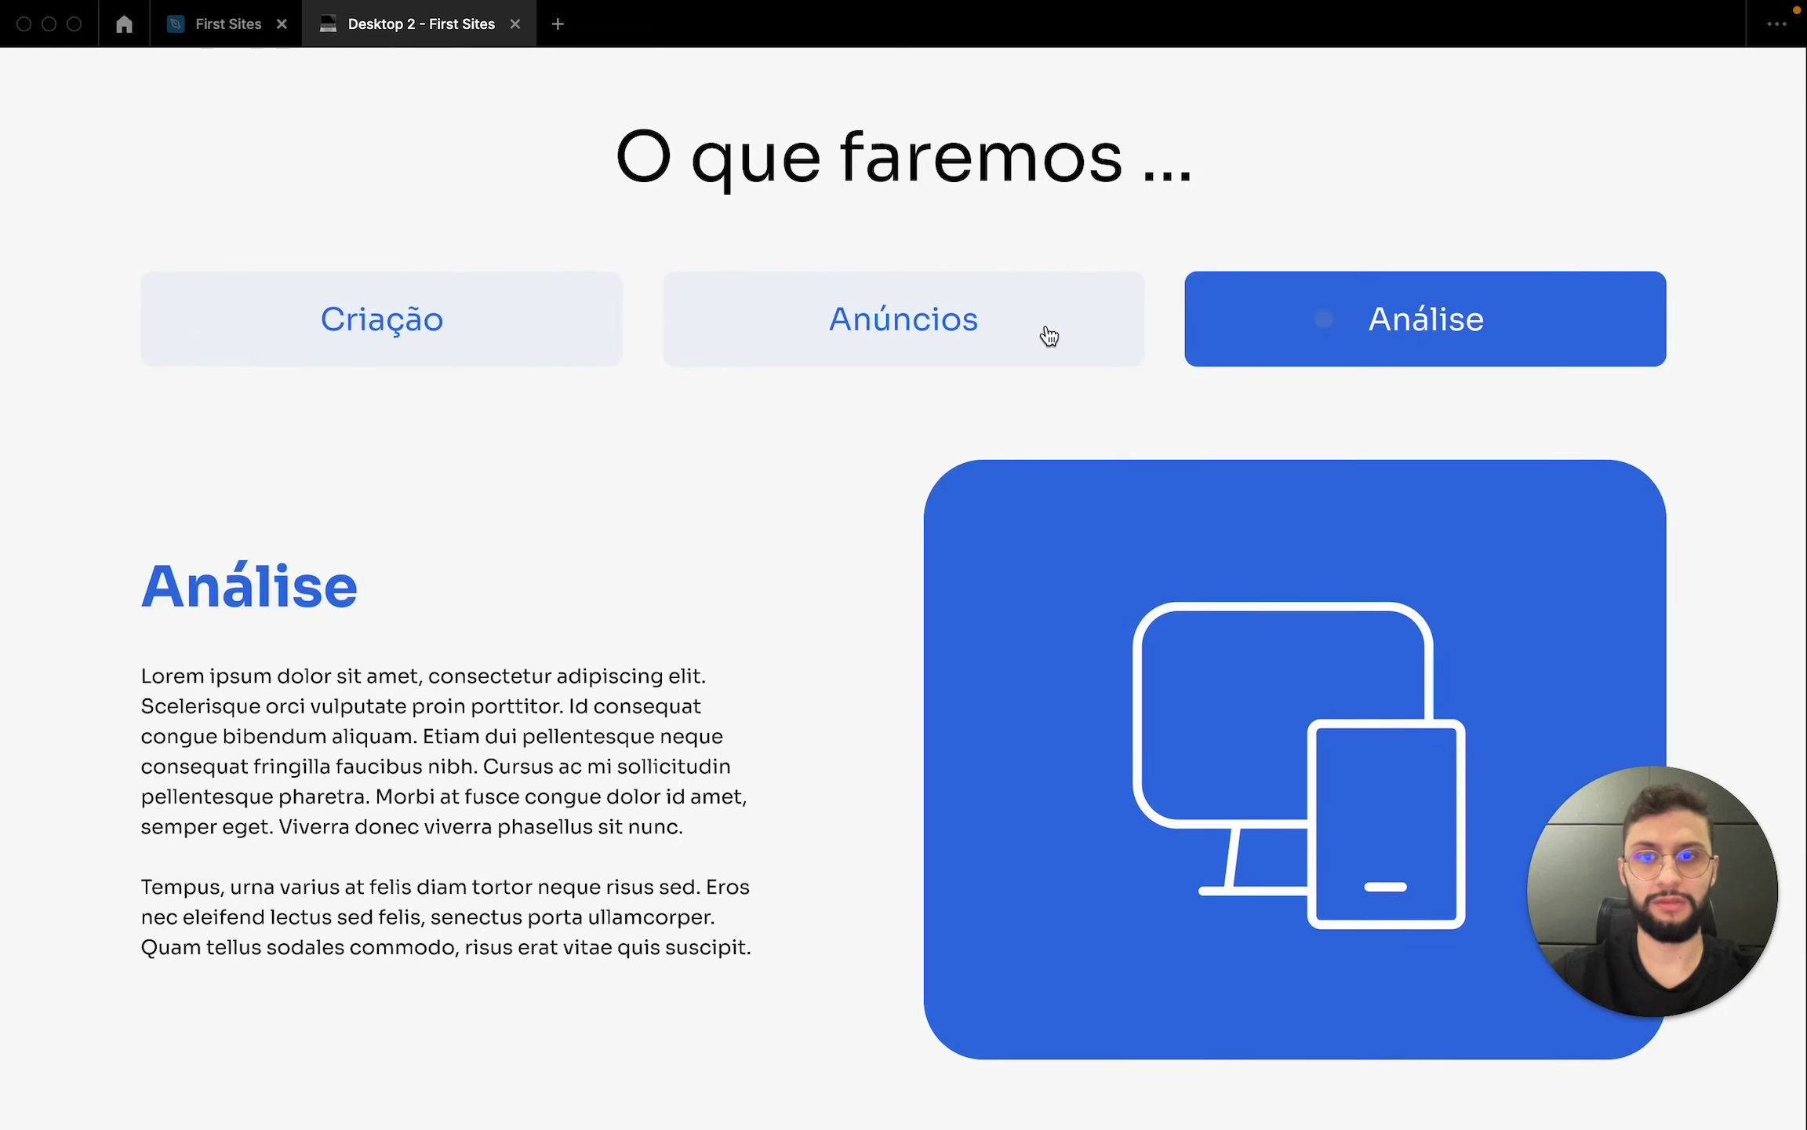
left_click(536, 363)
left_click(909, 349)
- Keep switching between Criação, Anúncios and Análise to check each Smart animate transition
scroll(909, 349, "down", 2)
left_click(553, 213)
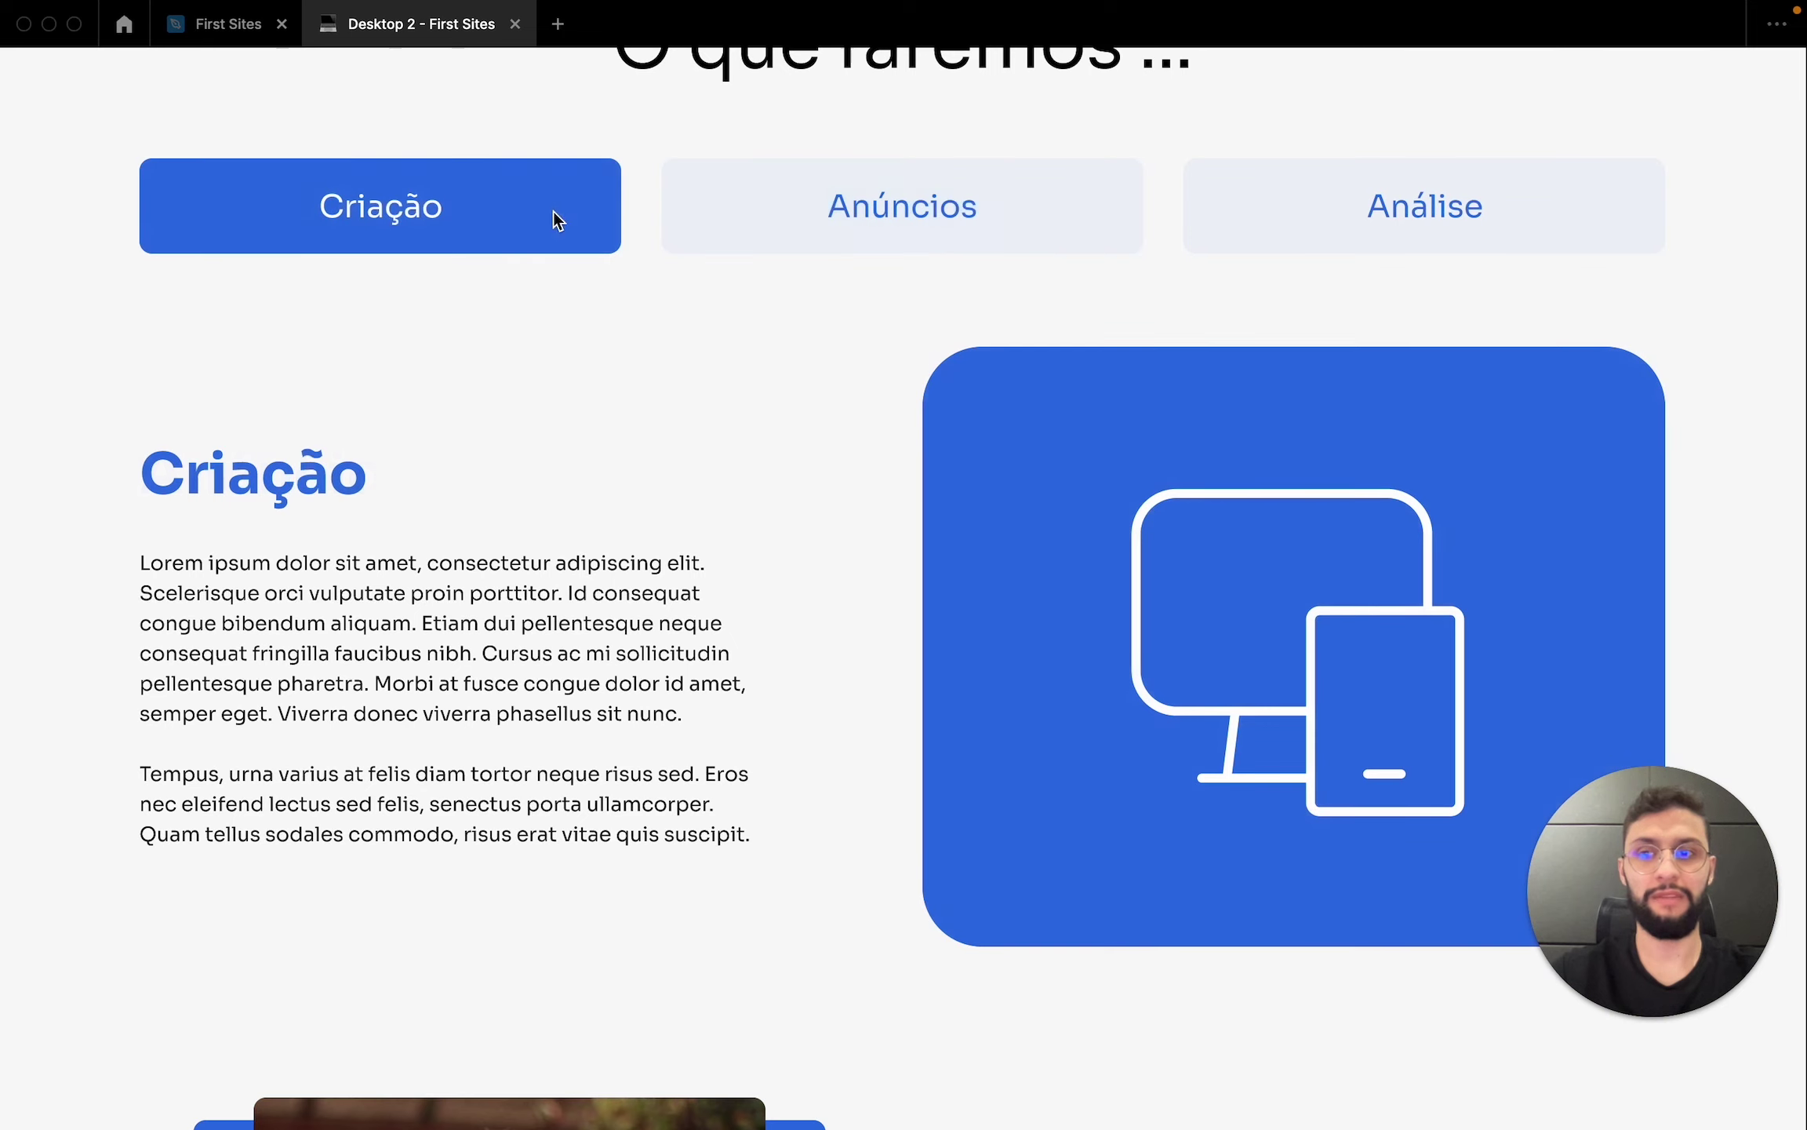
left_click(1016, 202)
left_click(1278, 193)
left_click(477, 201)
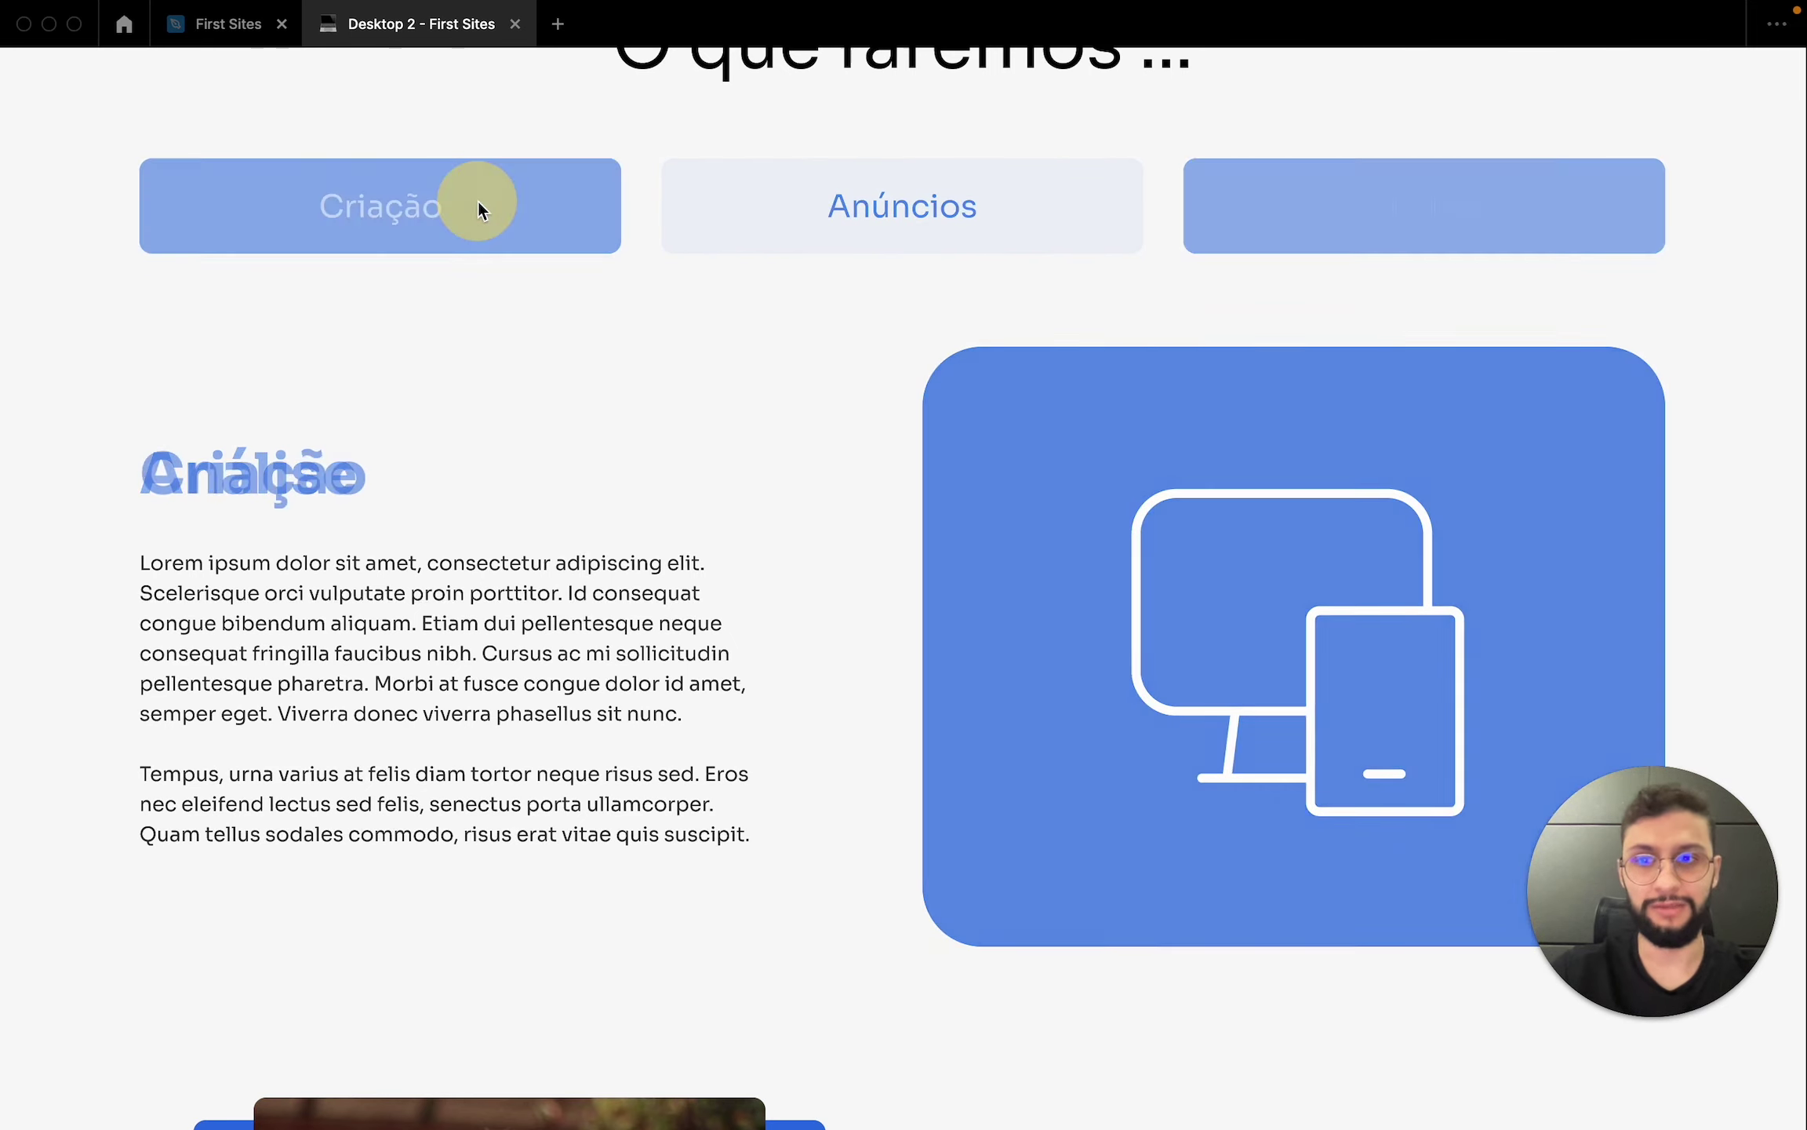
left_click(877, 168)
left_click(1252, 202)
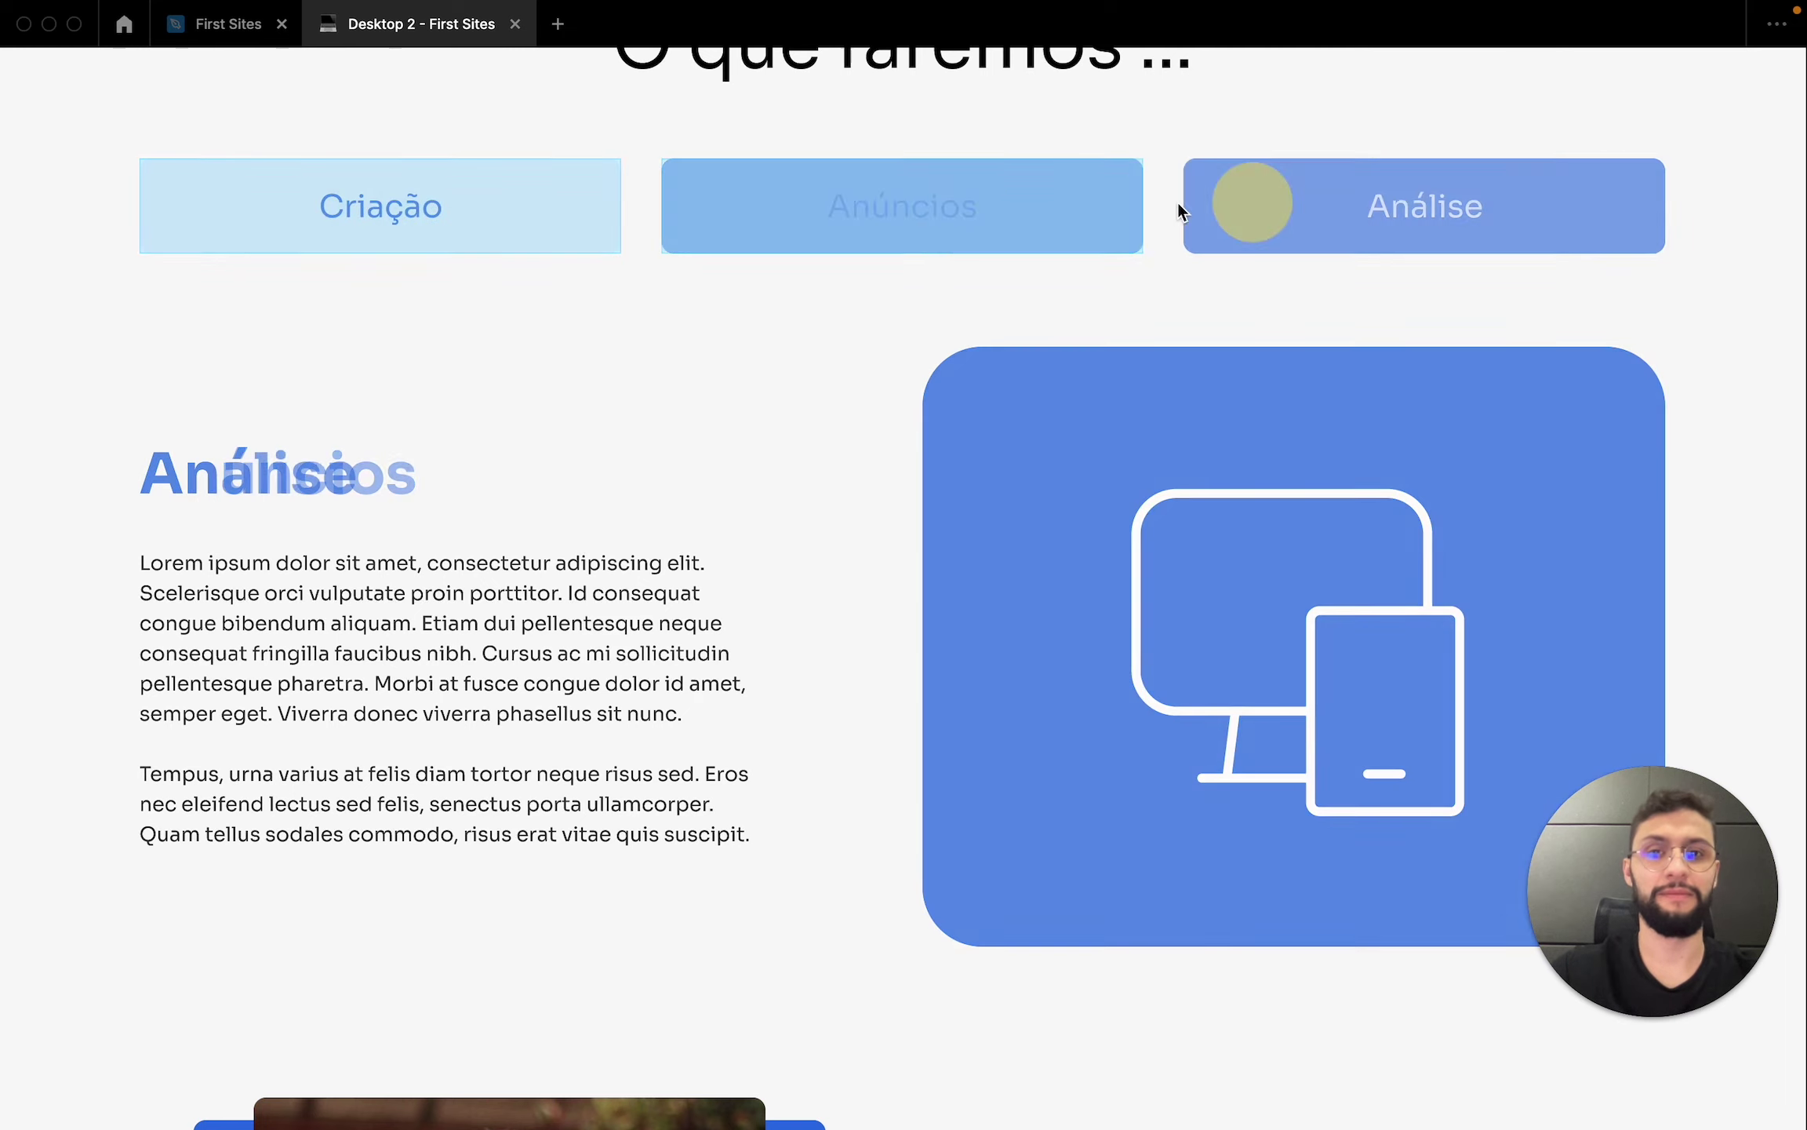
left_click(467, 227)
left_click(863, 227)
left_click(511, 208)
left_click(886, 185)
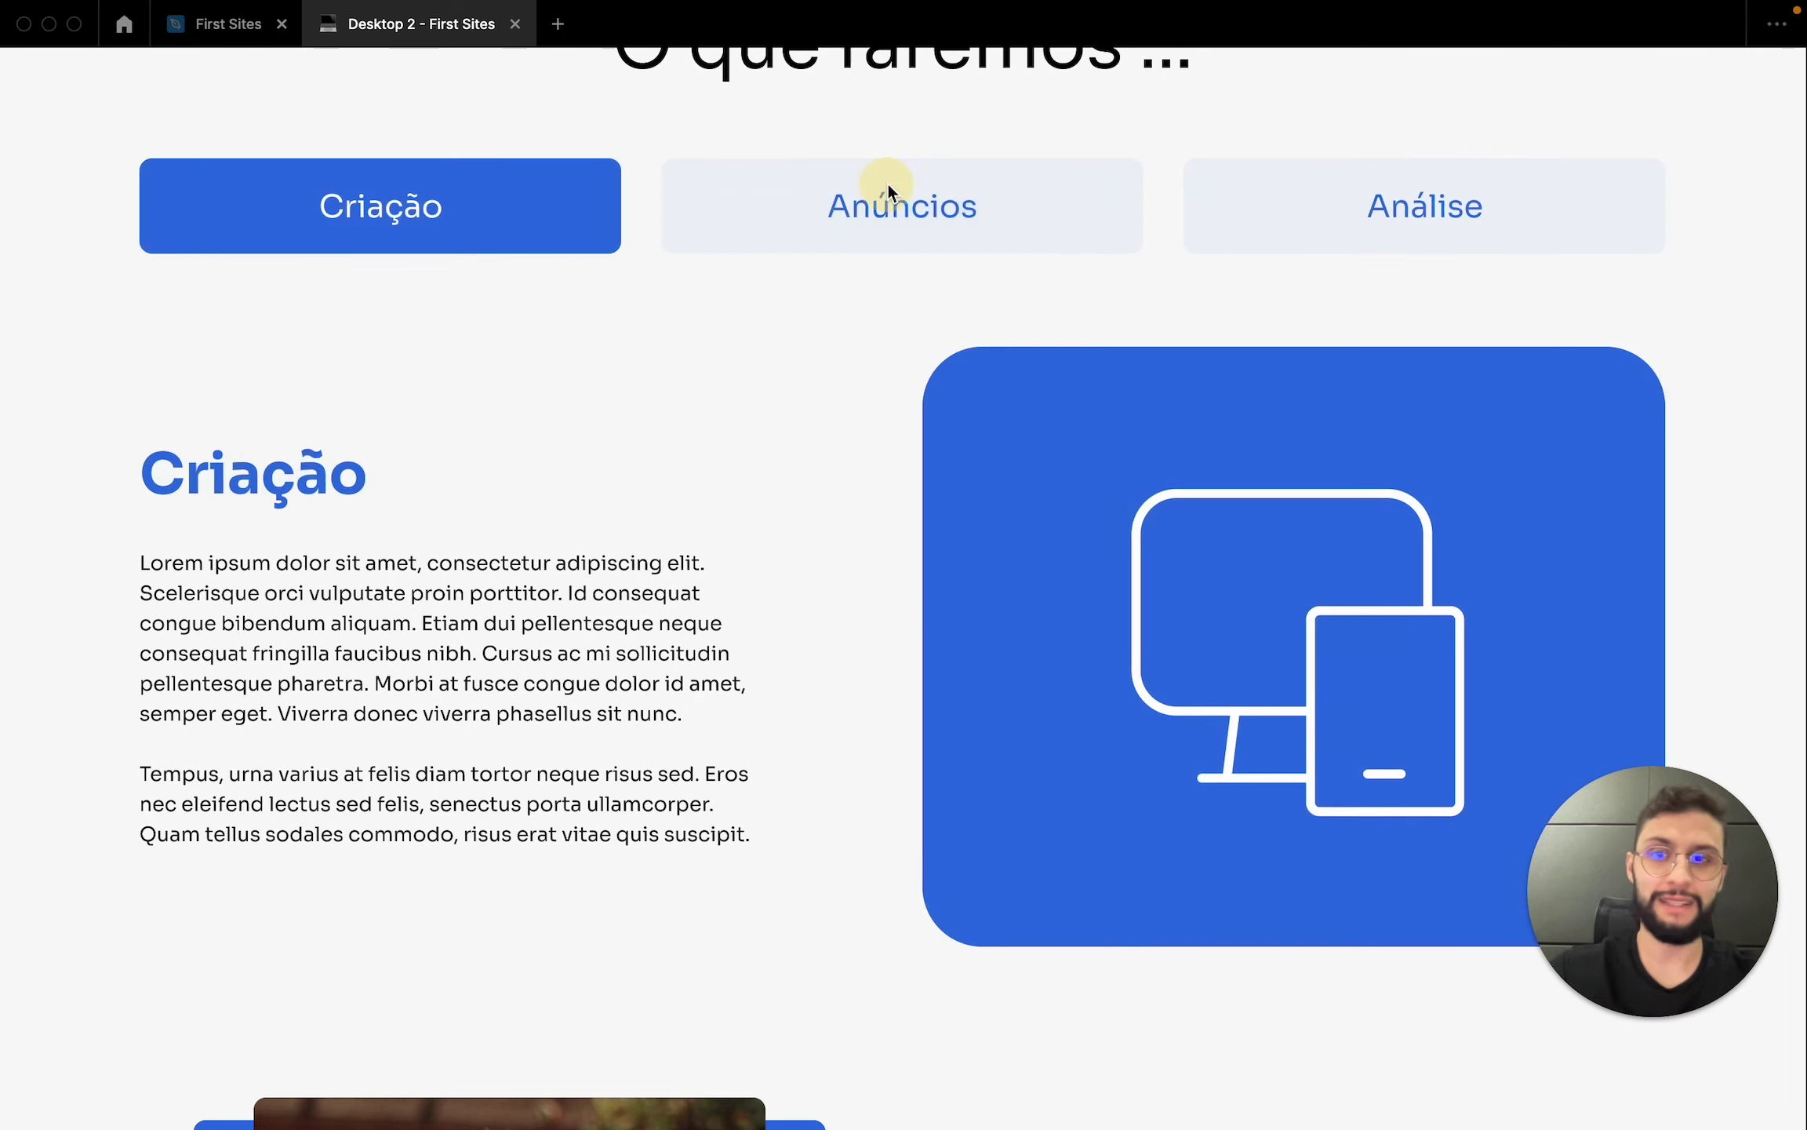
left_click(1356, 218)
left_click(579, 224)
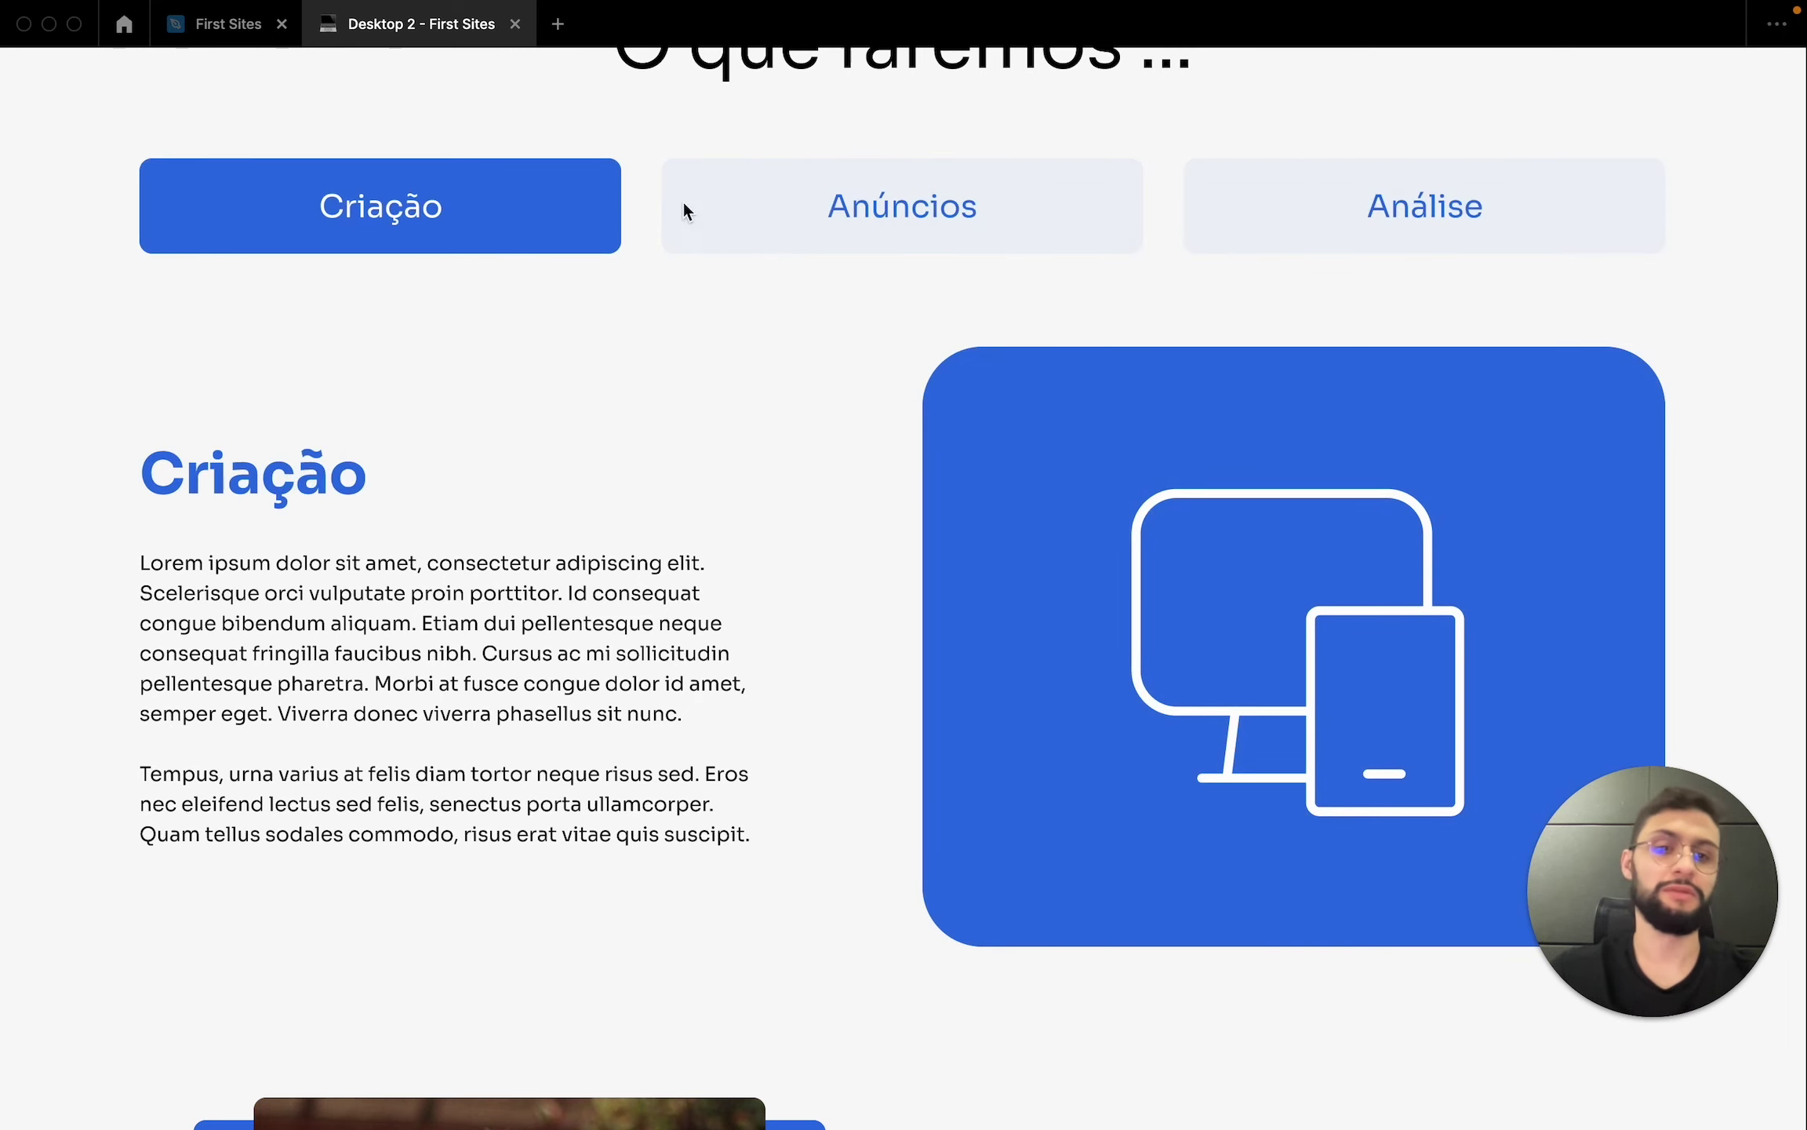
left_click(928, 201)
- Test Análise once more and leave the preview on the Criação tab
scroll(927, 203, "up", 3)
scroll(928, 203, "down", 5)
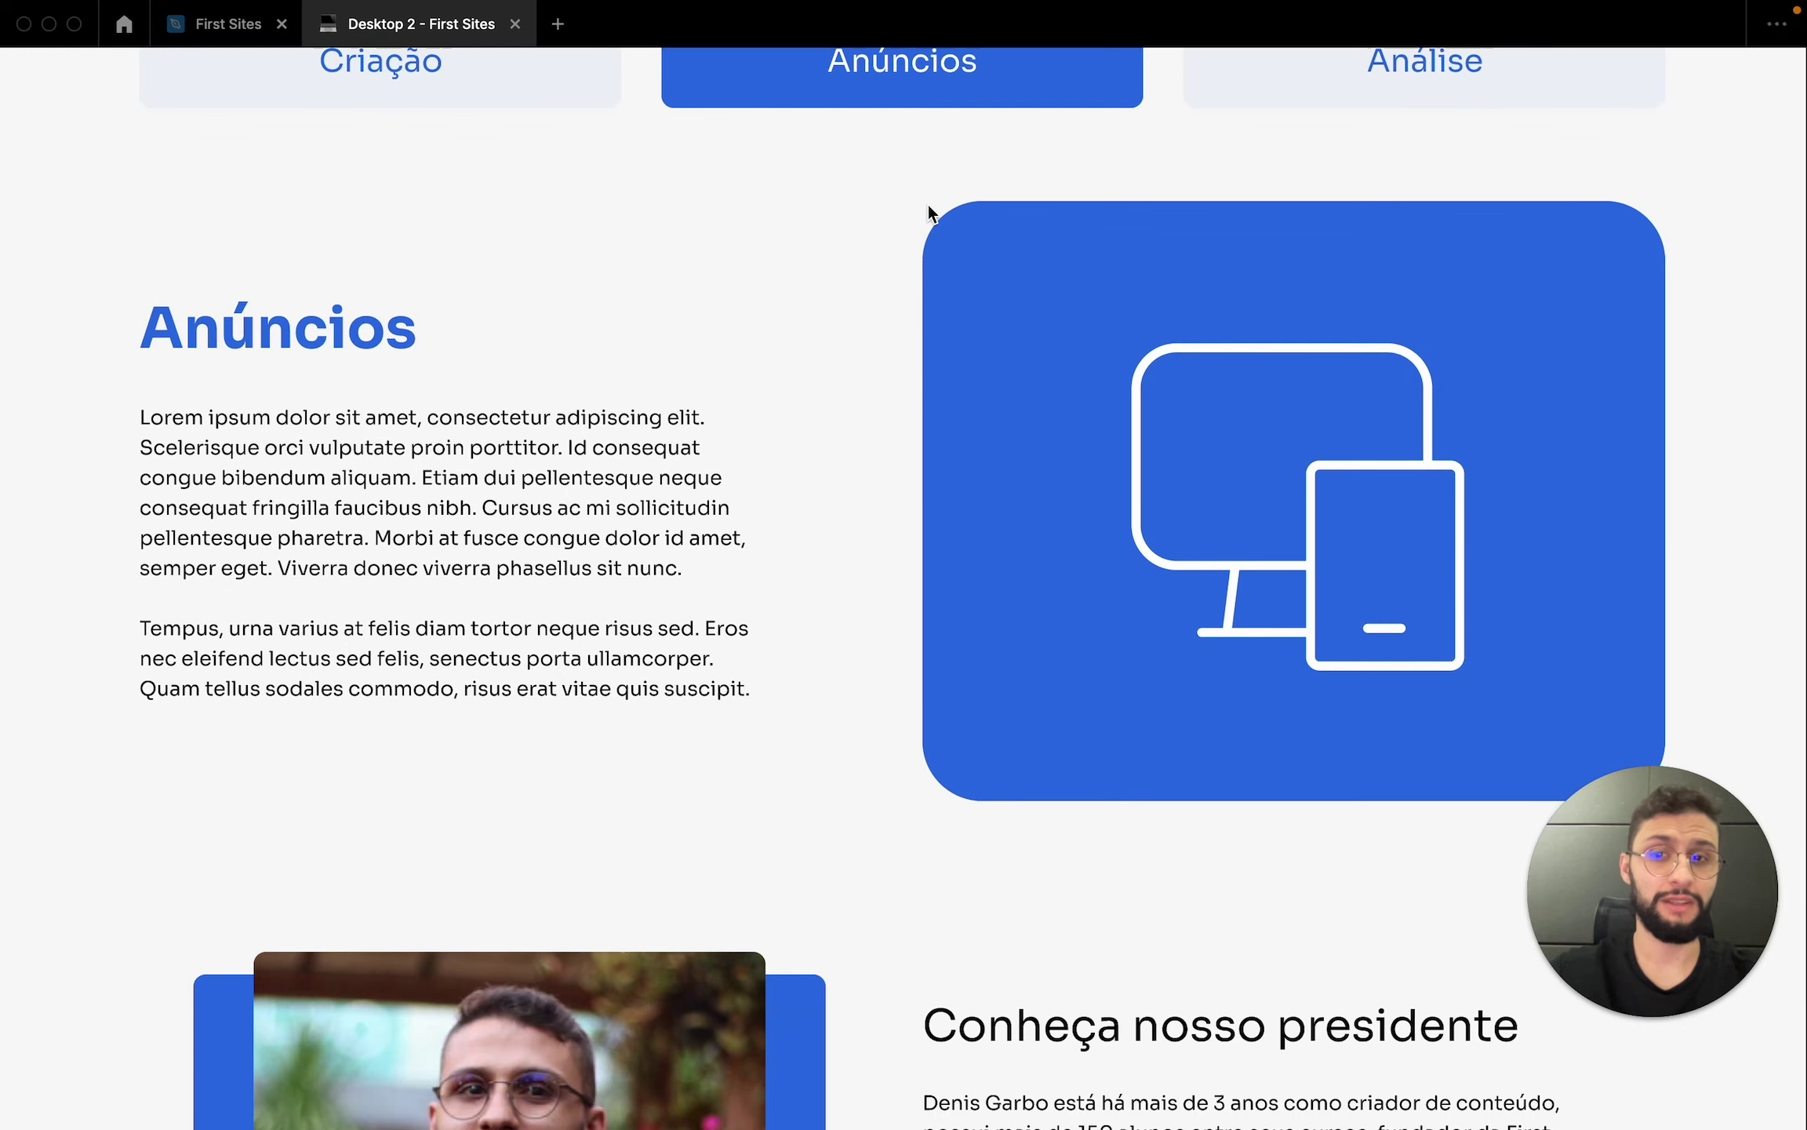
scroll(928, 206, "up", 2)
scroll(928, 188, "up", 4)
scroll(928, 174, "down", 2)
left_click(1356, 218)
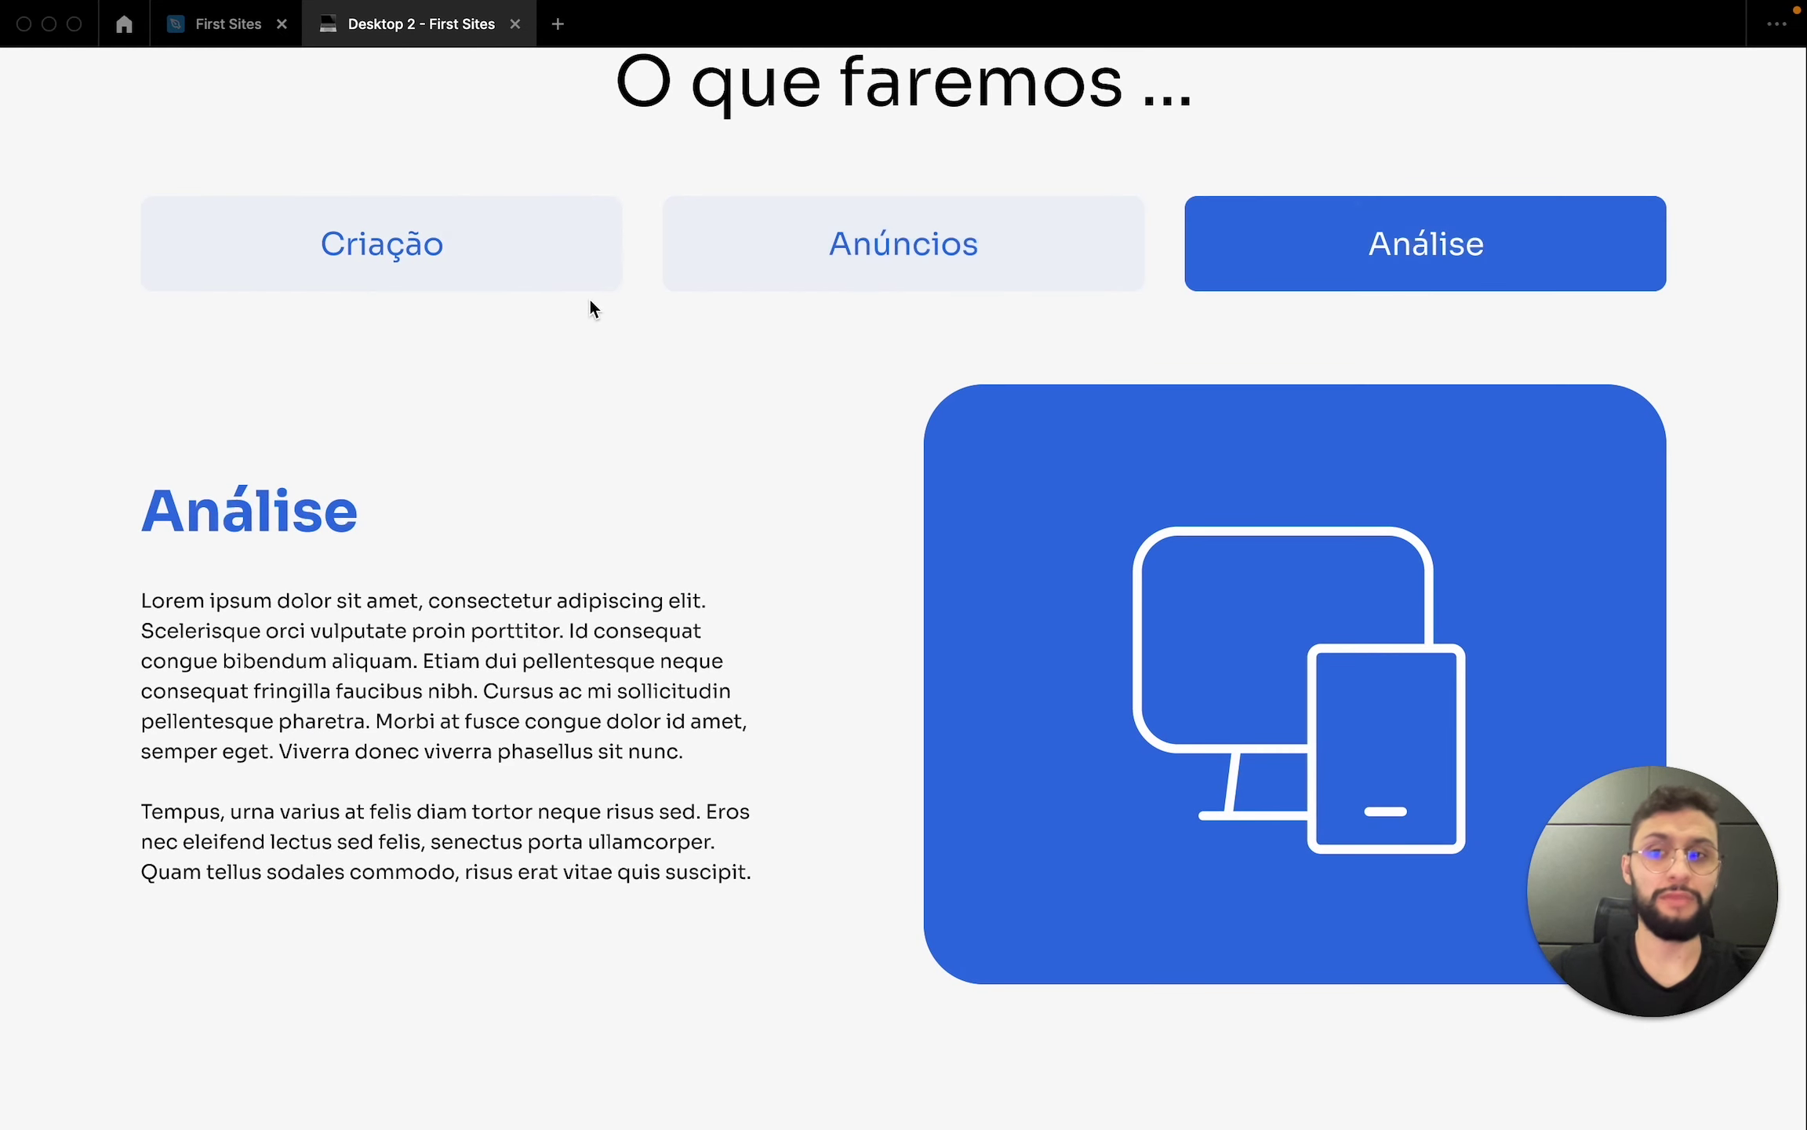
left_click(584, 249)
scroll(584, 249, "up", 1)
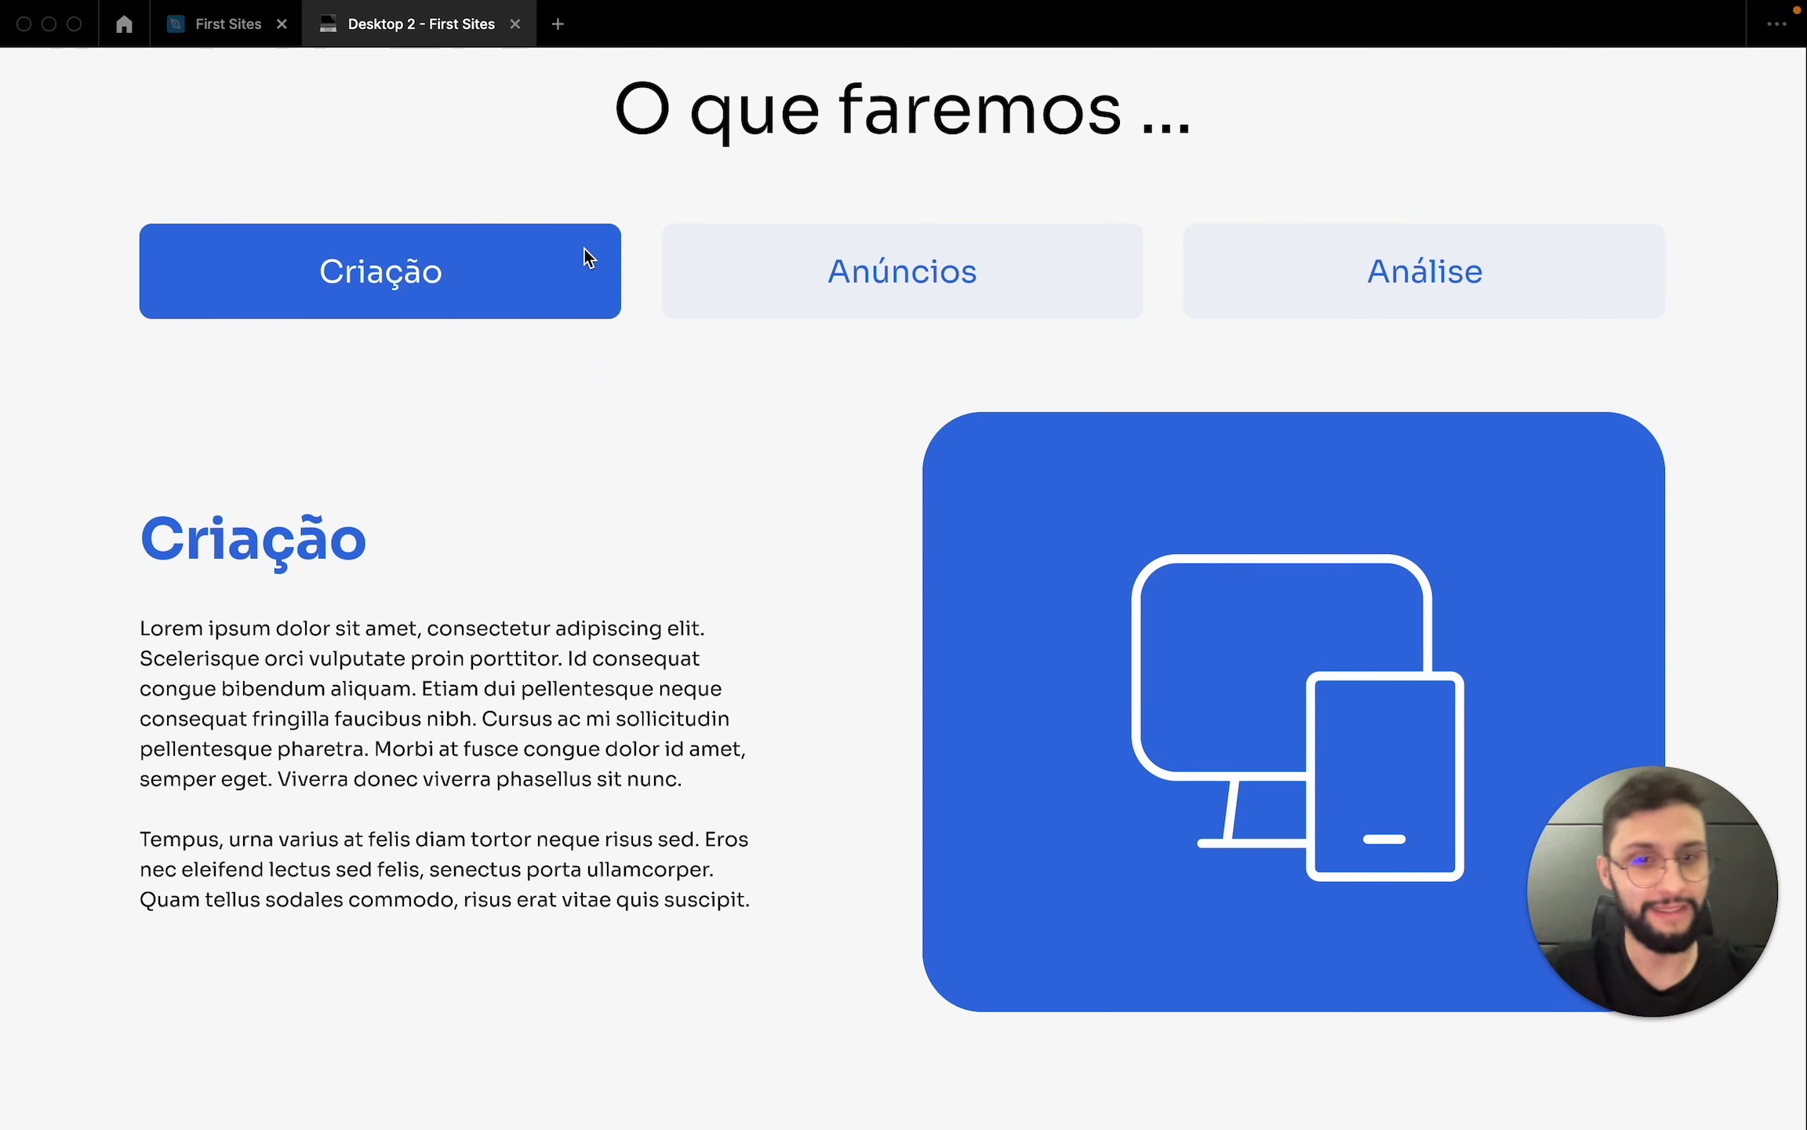
scroll(656, 401, "up", 2)
scroll(656, 401, "down", 1)
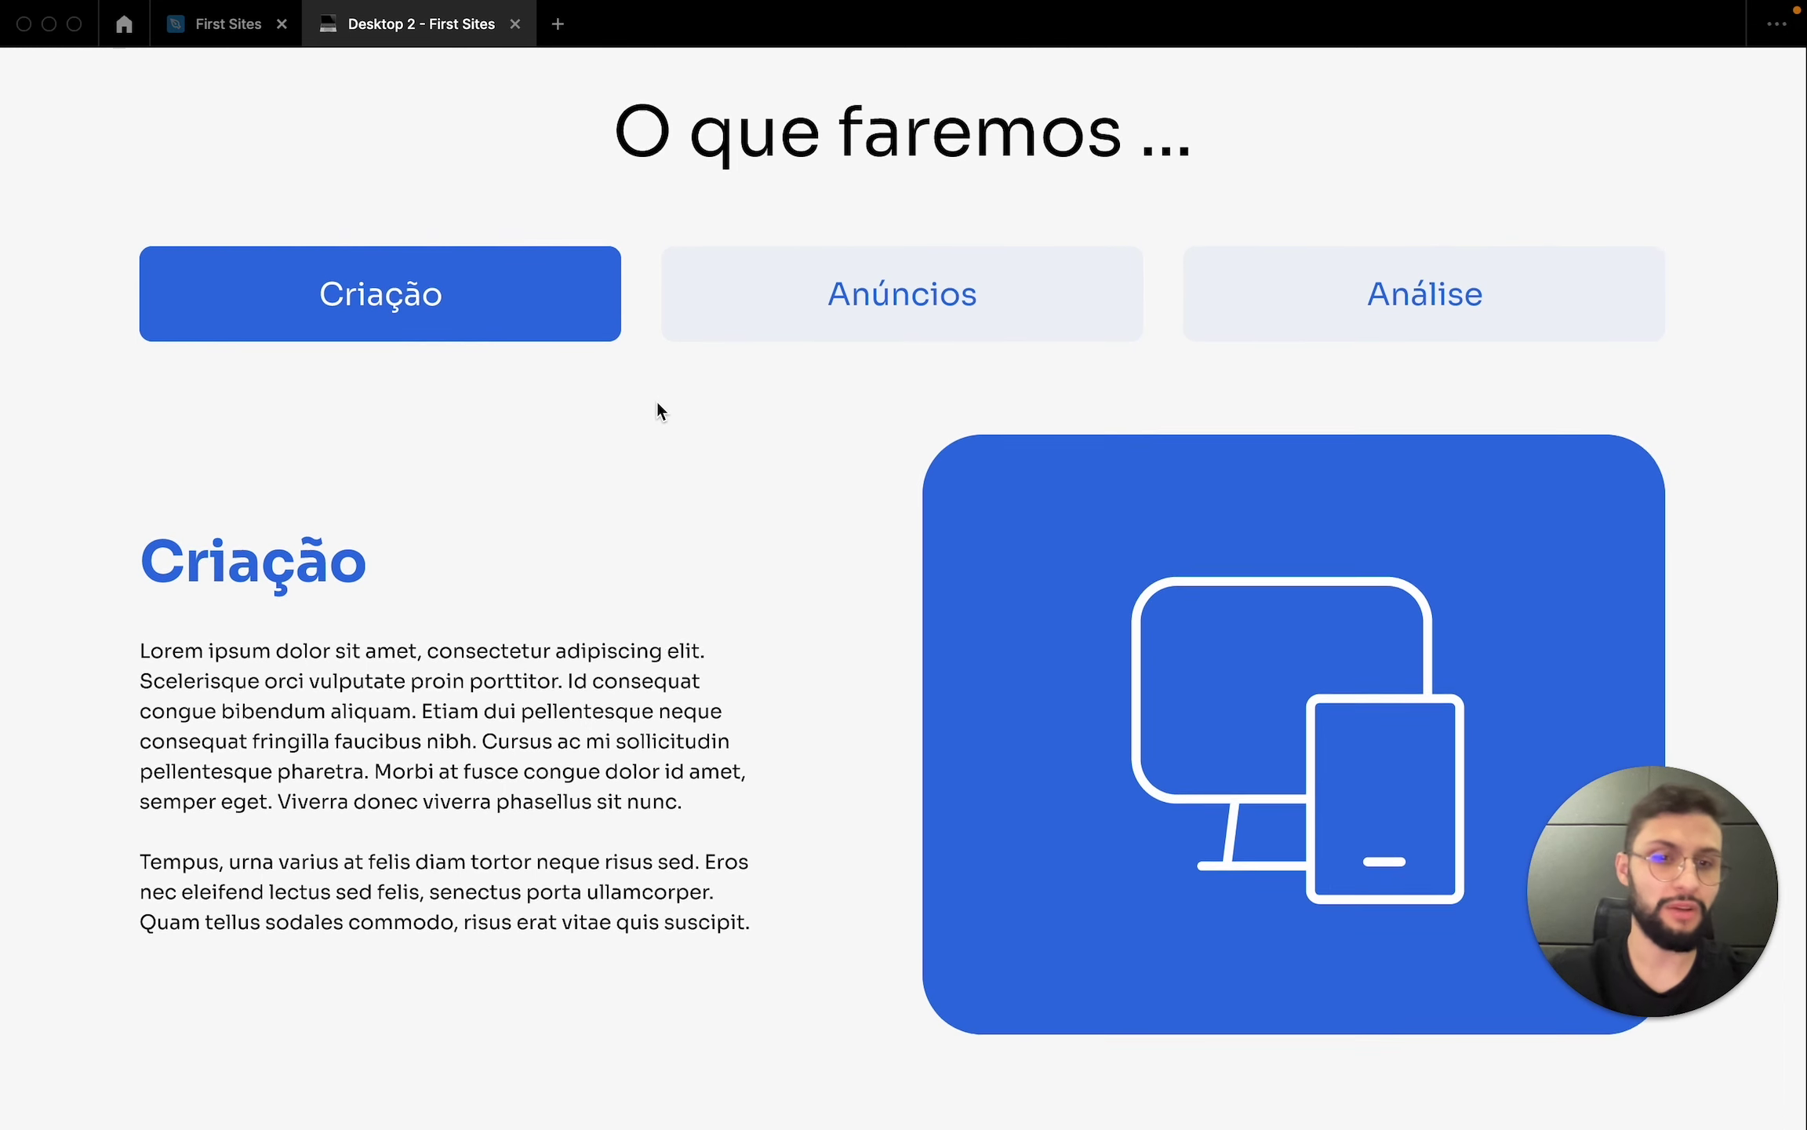
scroll(657, 402, "up", 1)
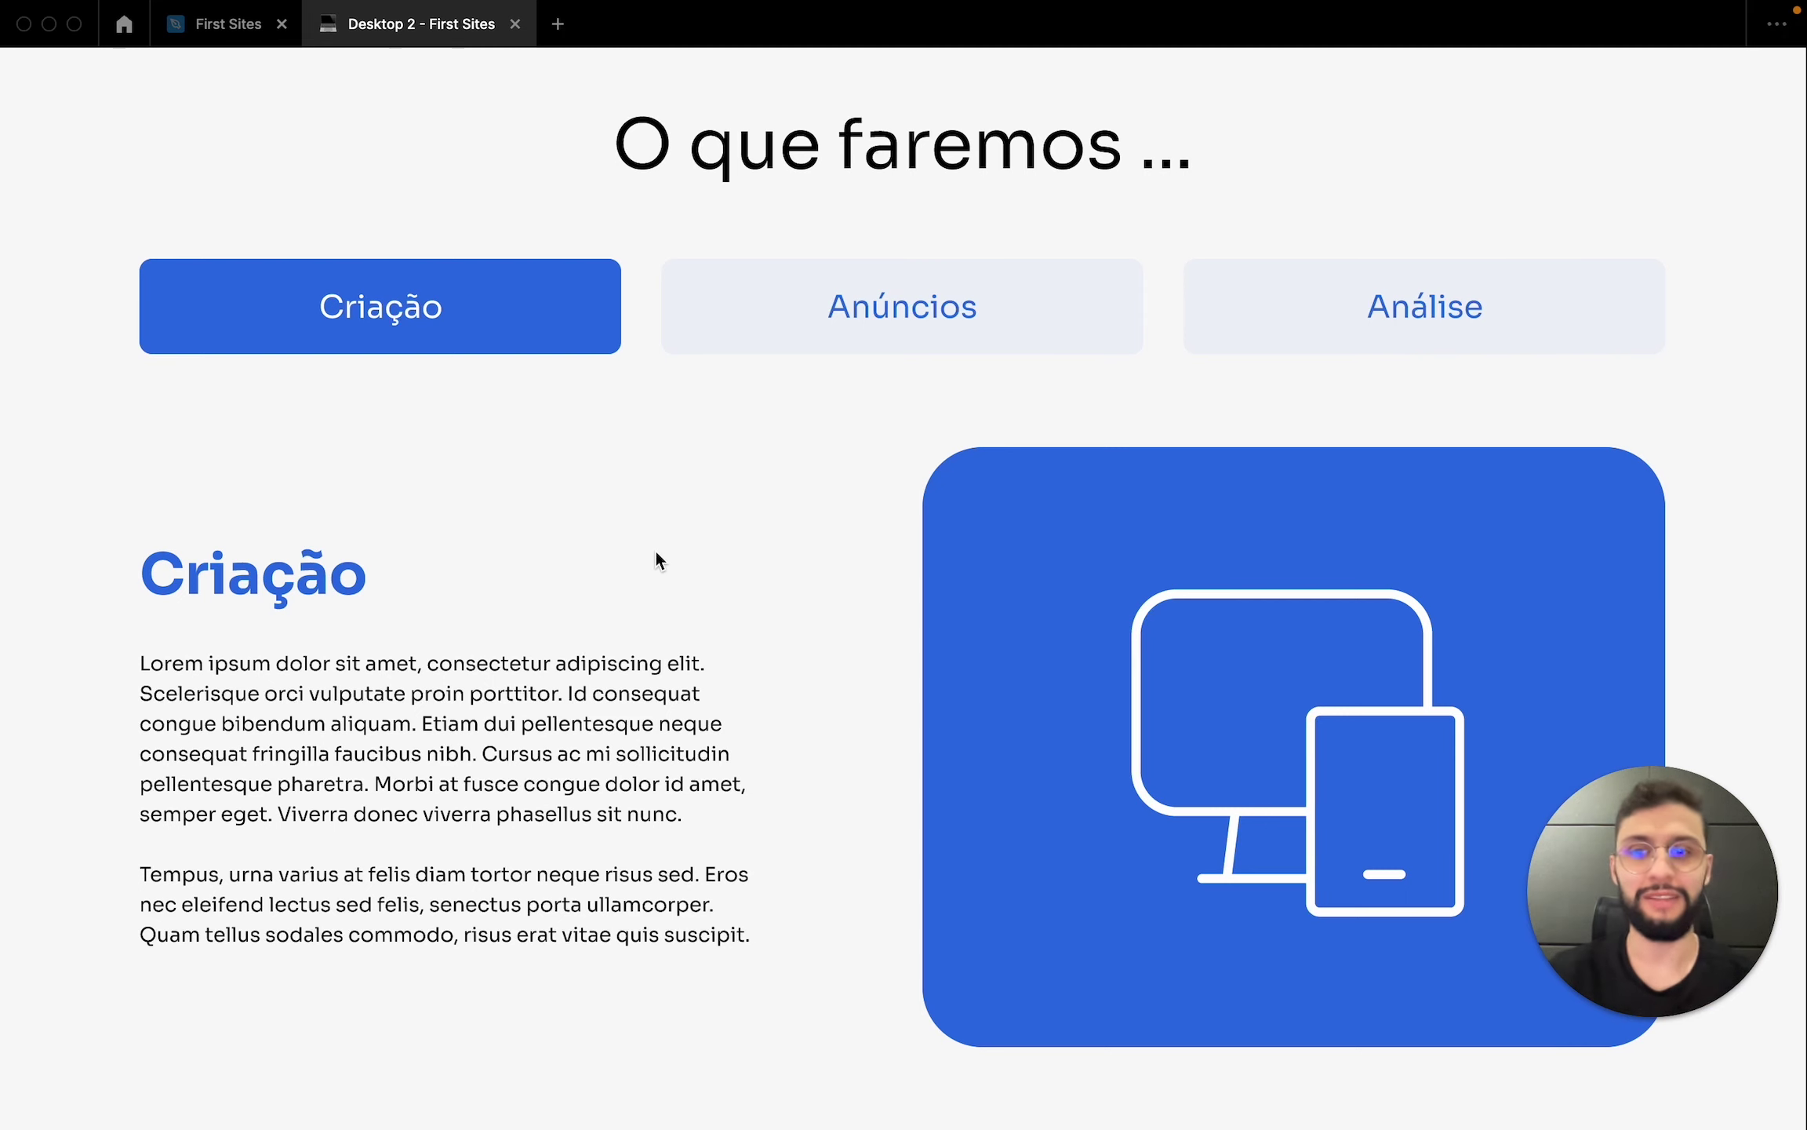
- Test the Anúncios, Análise and Criação tabs in the prototype preview
left_click(816, 296)
left_click(1504, 345)
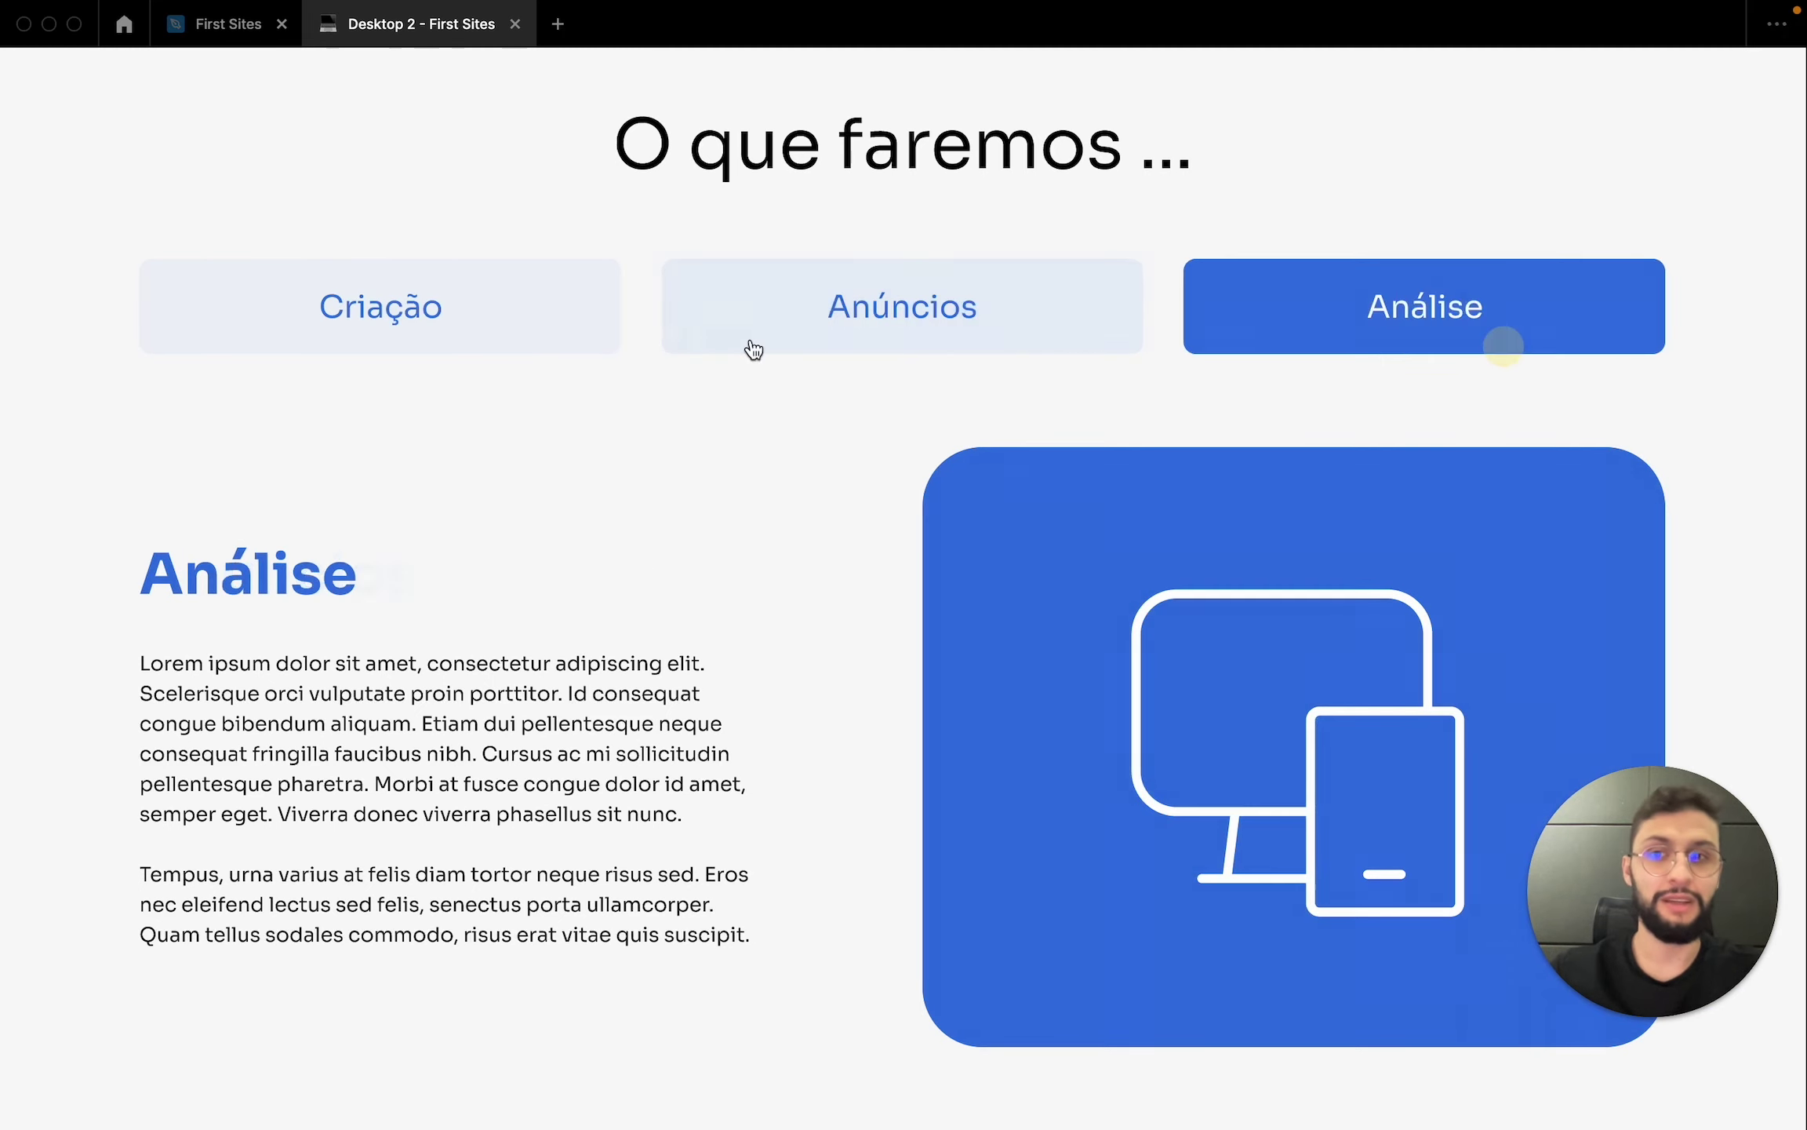
left_click(551, 331)
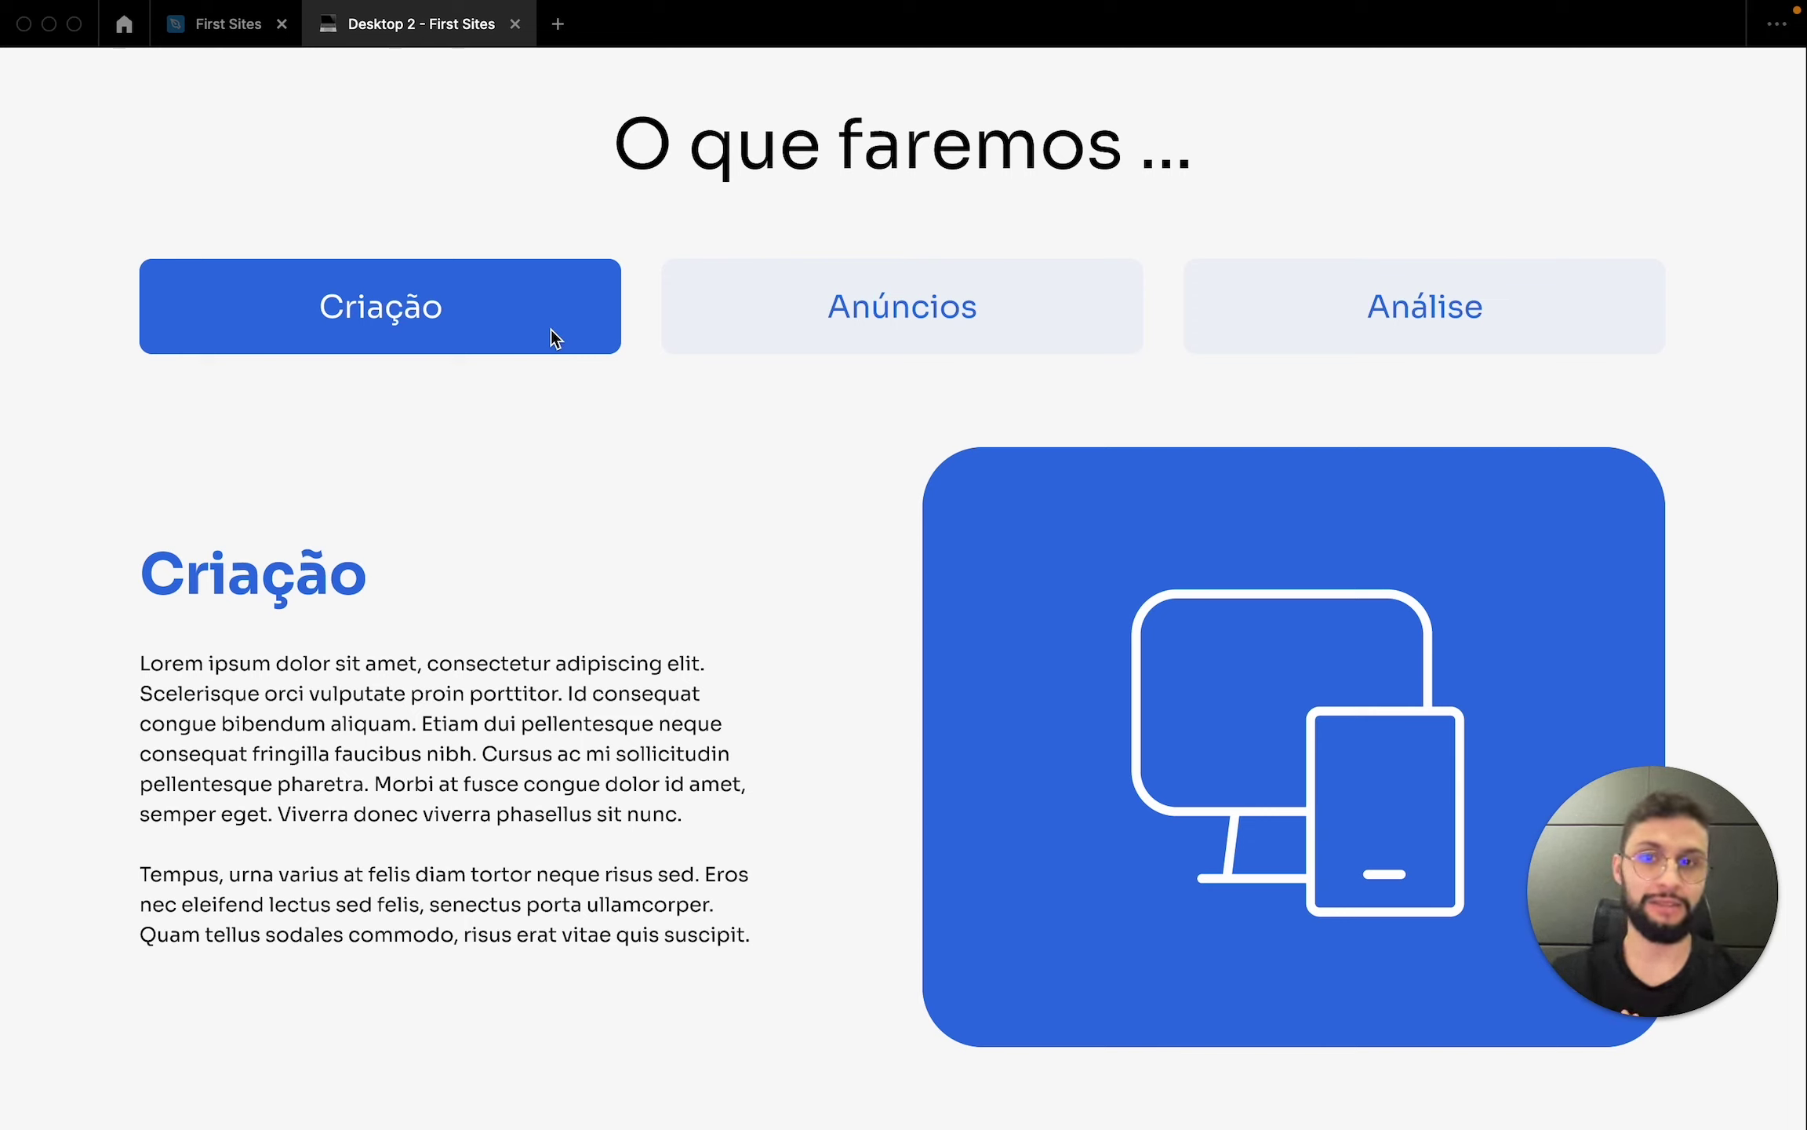
left_click(796, 322)
left_click(448, 307)
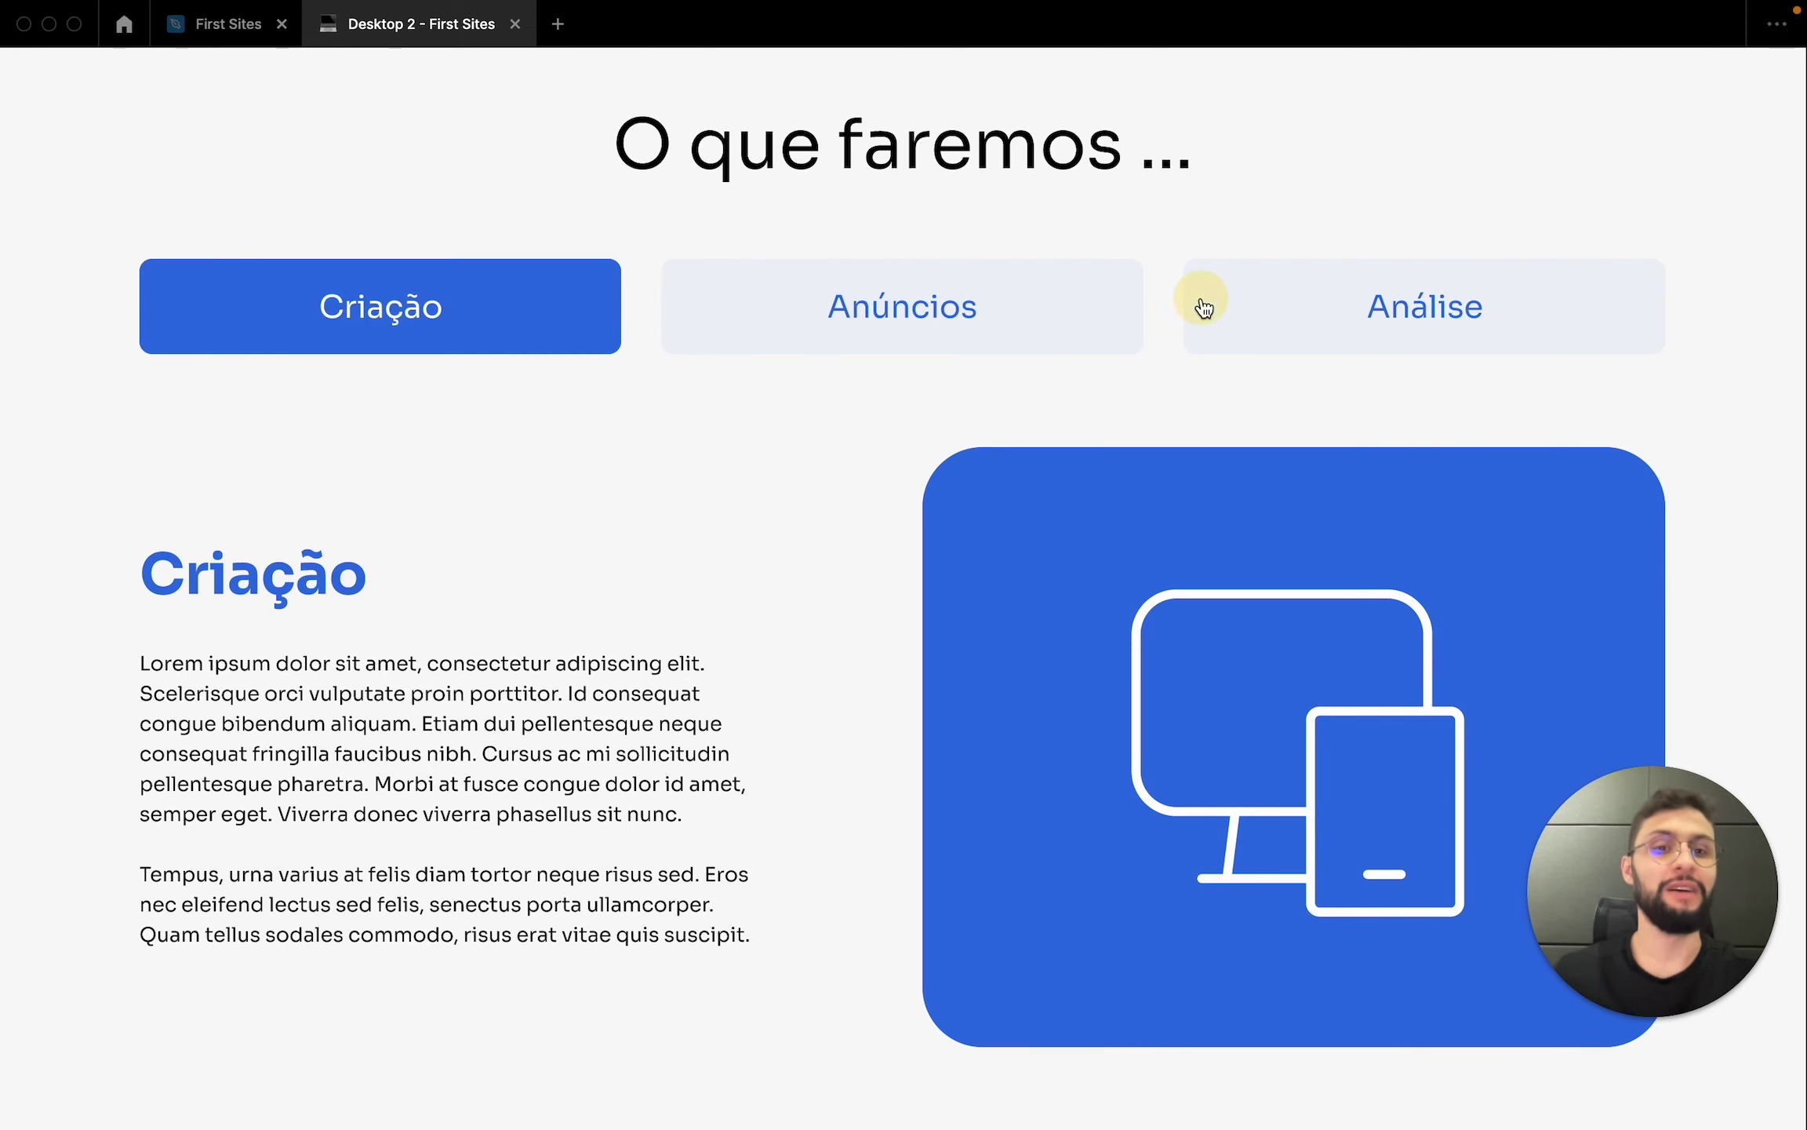
left_click(1197, 302)
left_click(544, 302)
left_click(961, 320)
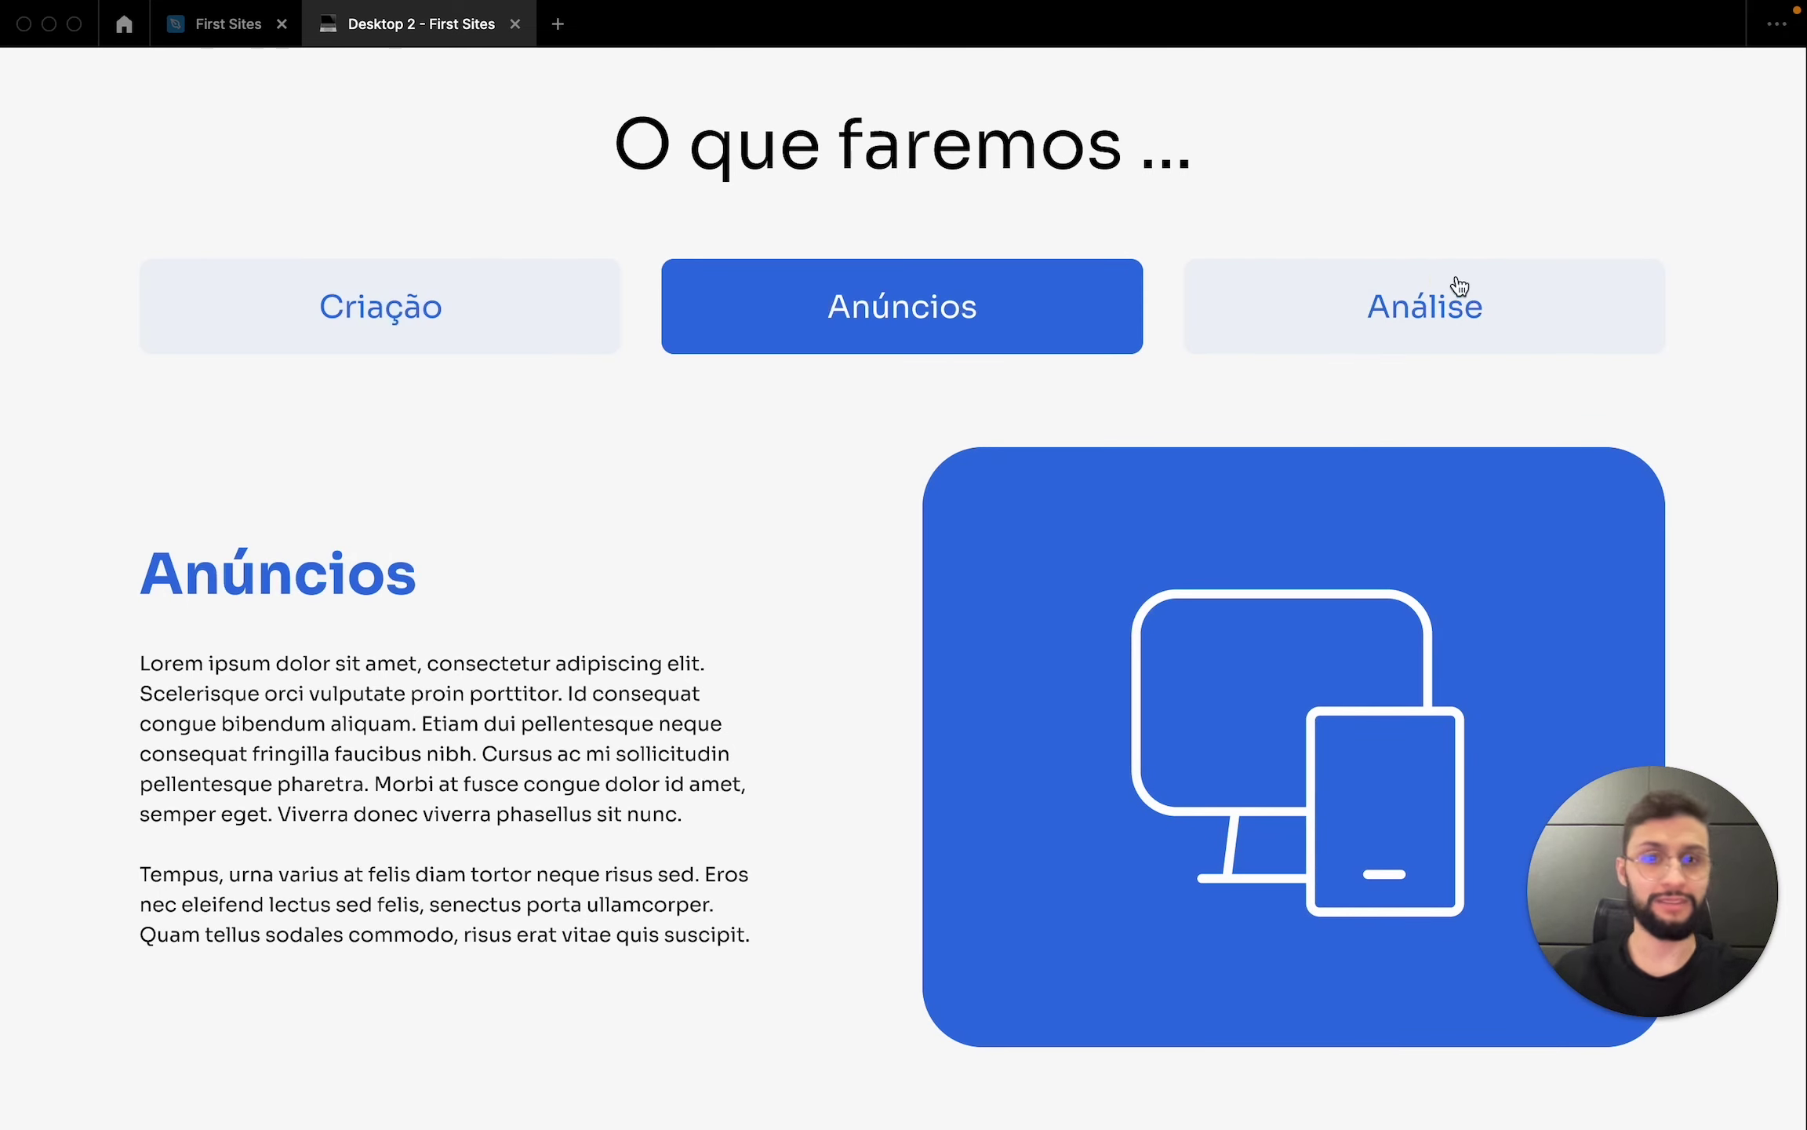
left_click(1453, 278)
left_click(480, 311)
- Repeatedly try switching from Criação to Análise to pin down the failing link
left_click(985, 304)
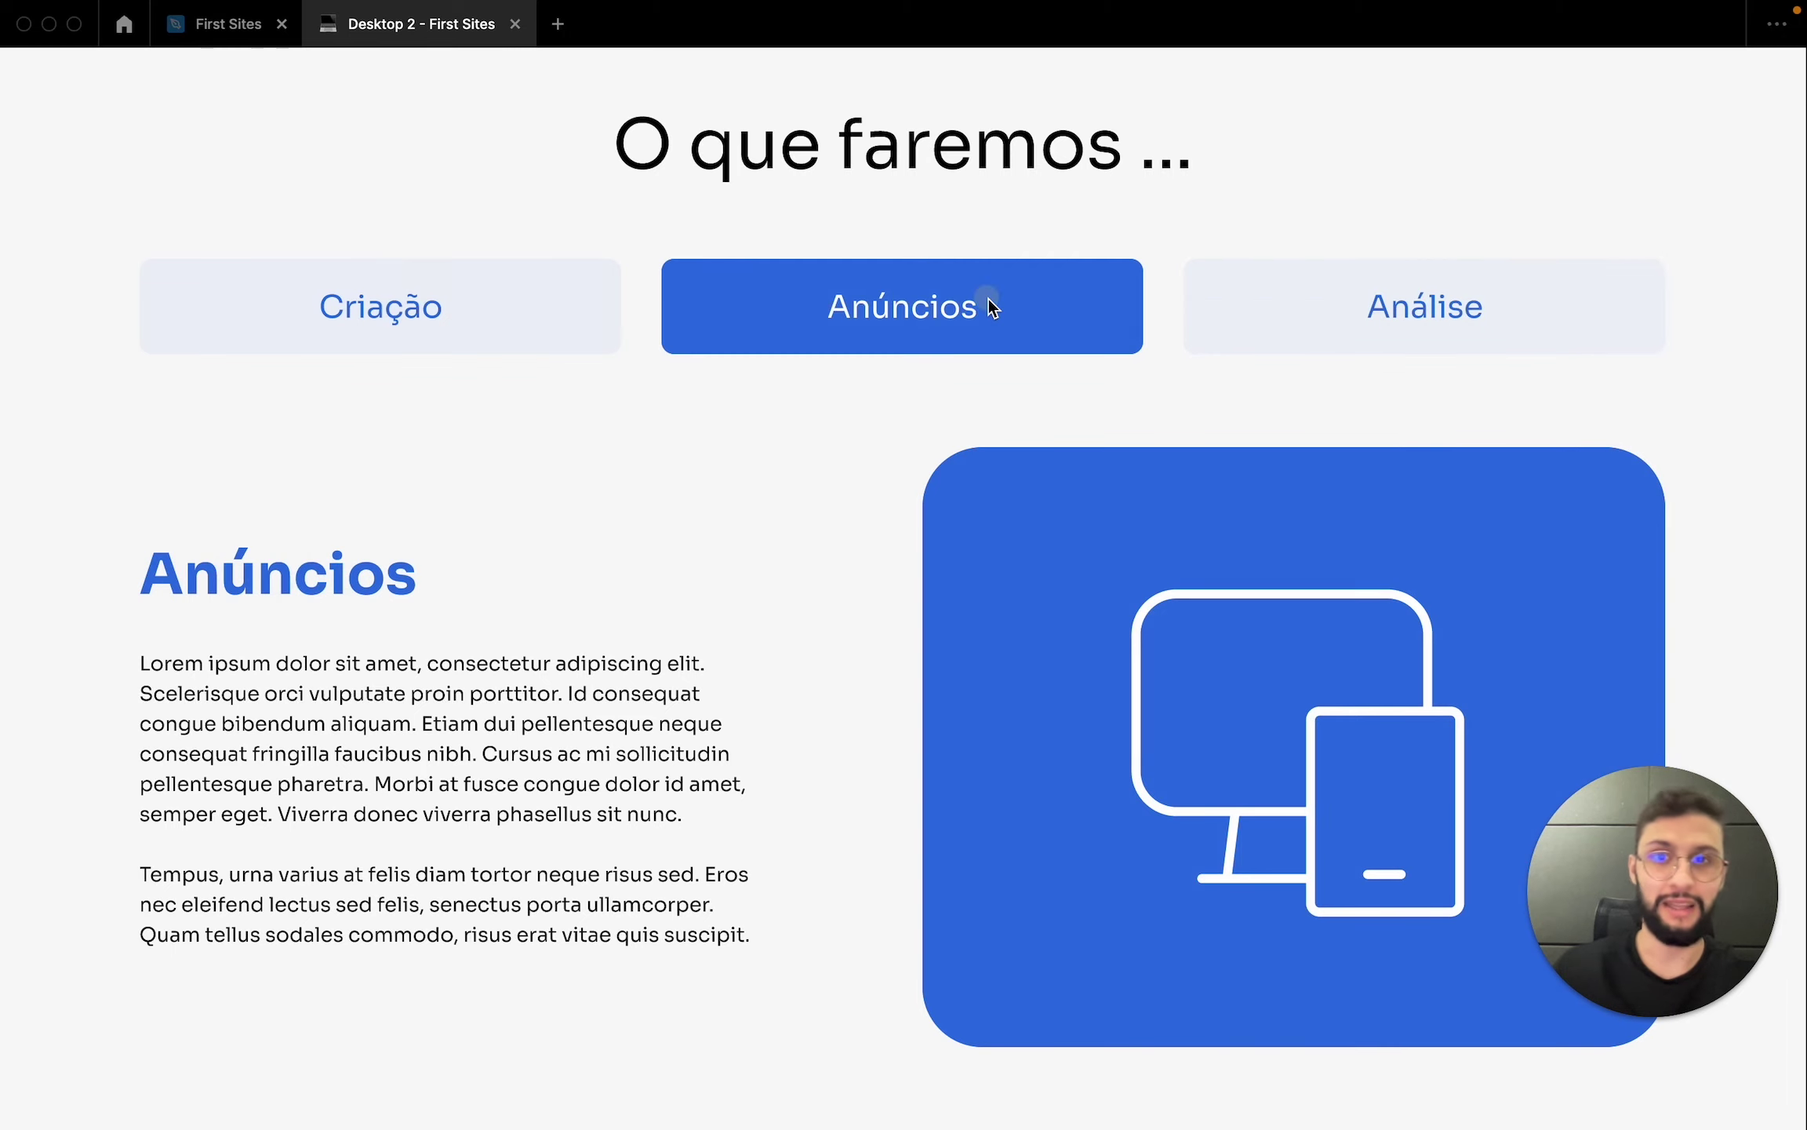
left_click(1394, 308)
left_click(378, 270)
left_click(811, 303)
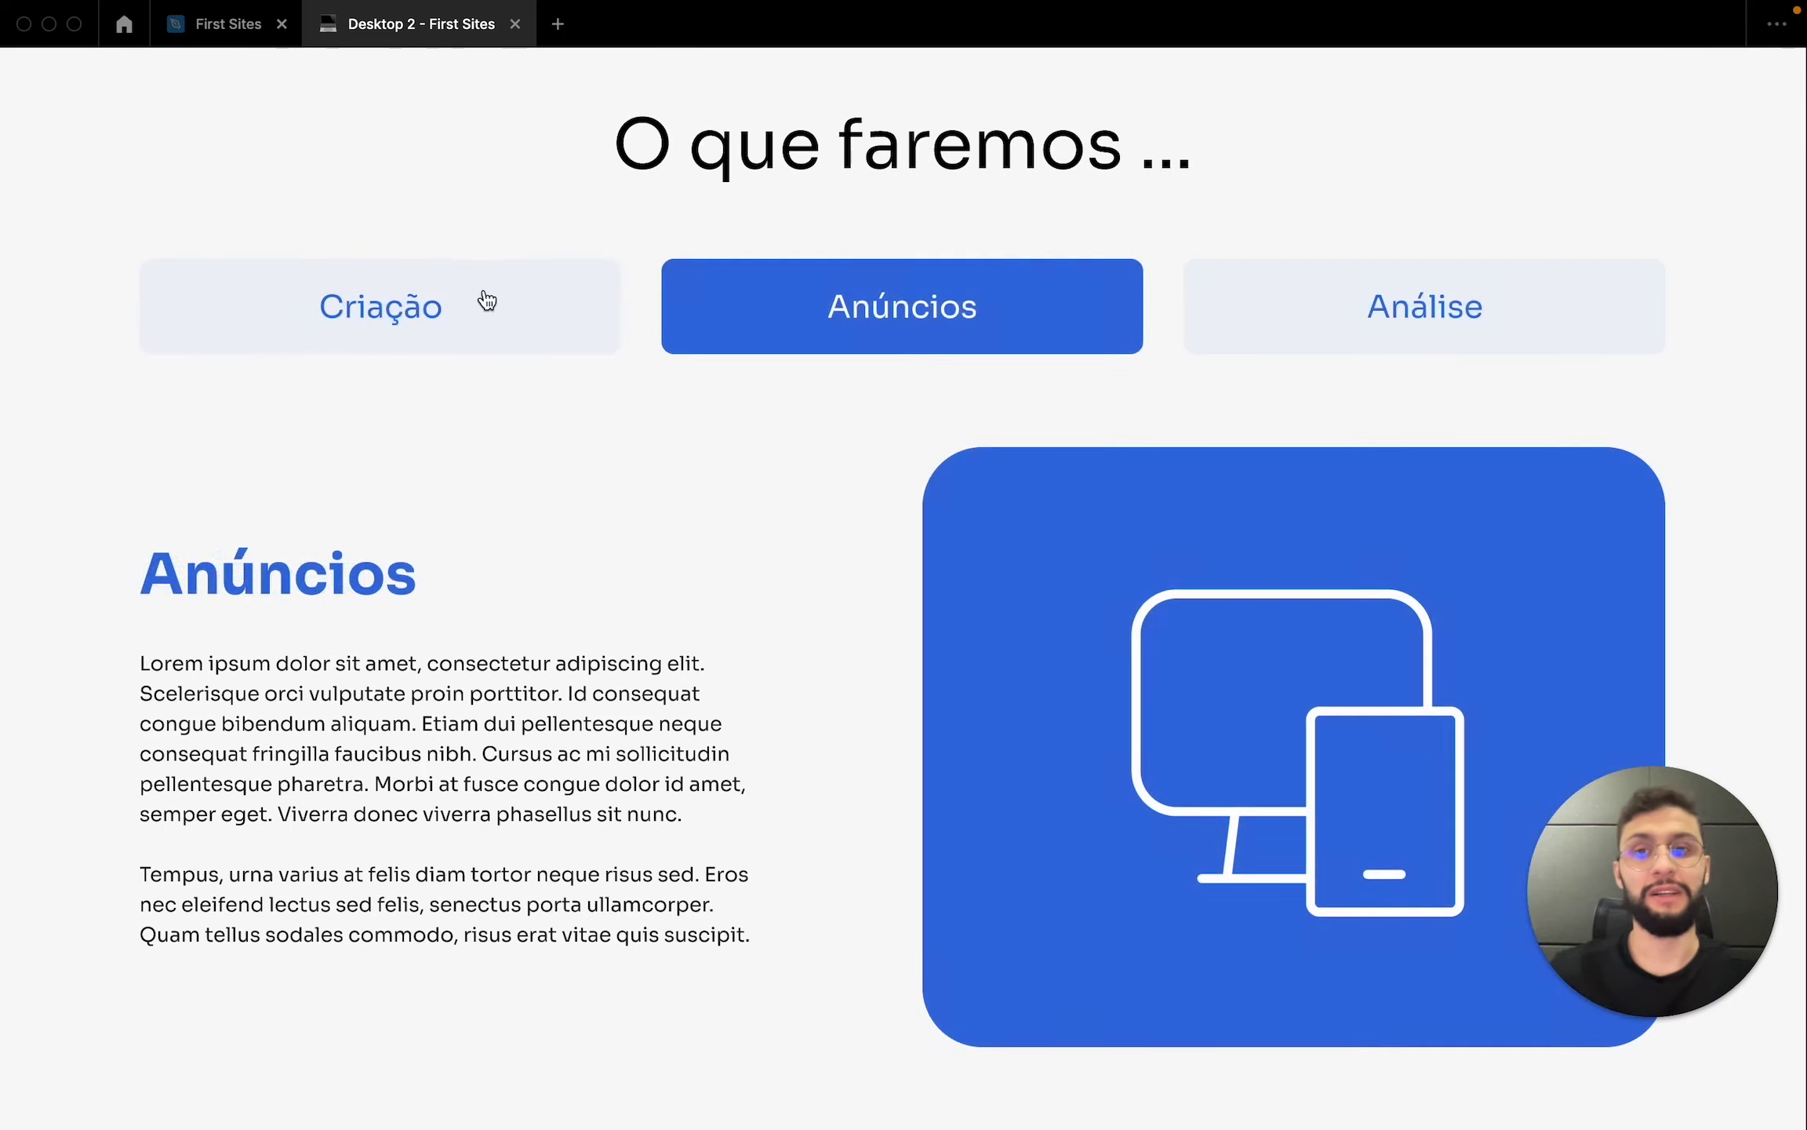
left_click(486, 300)
left_click(1557, 345)
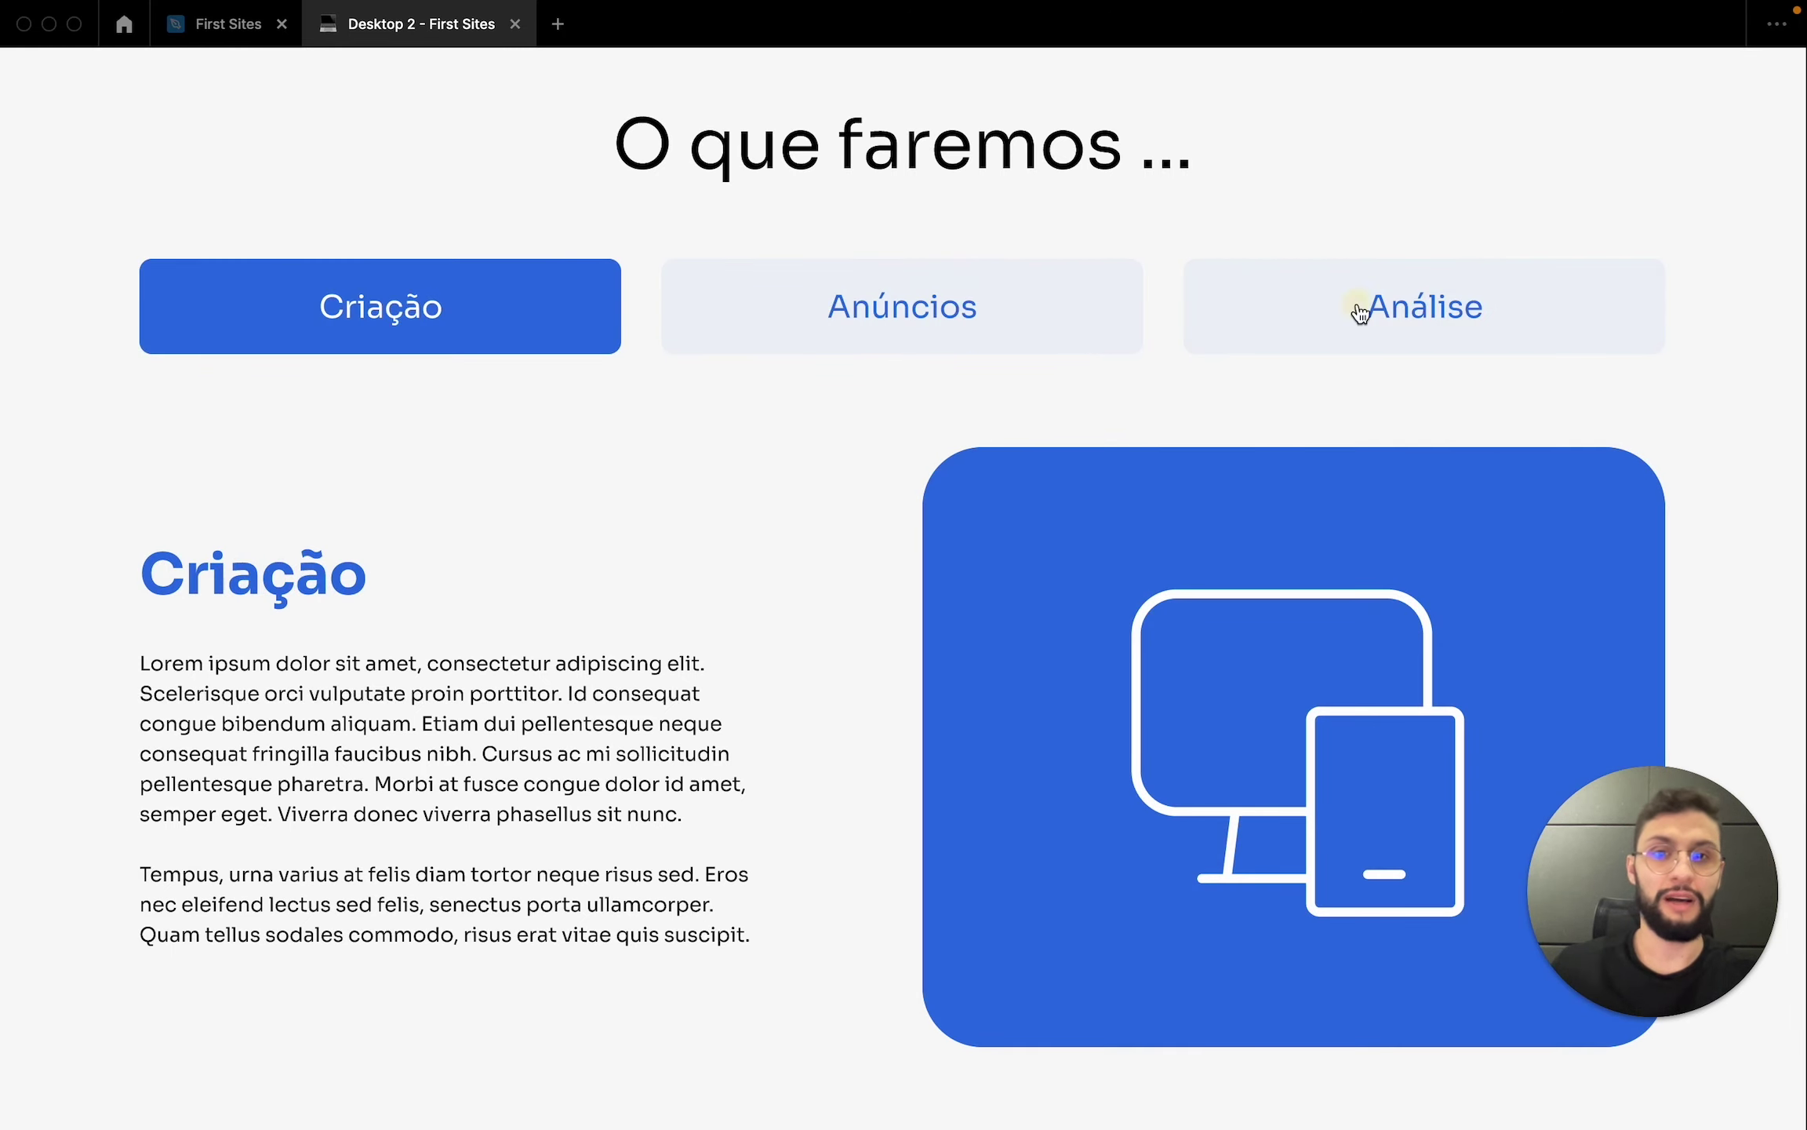
left_click(1359, 314)
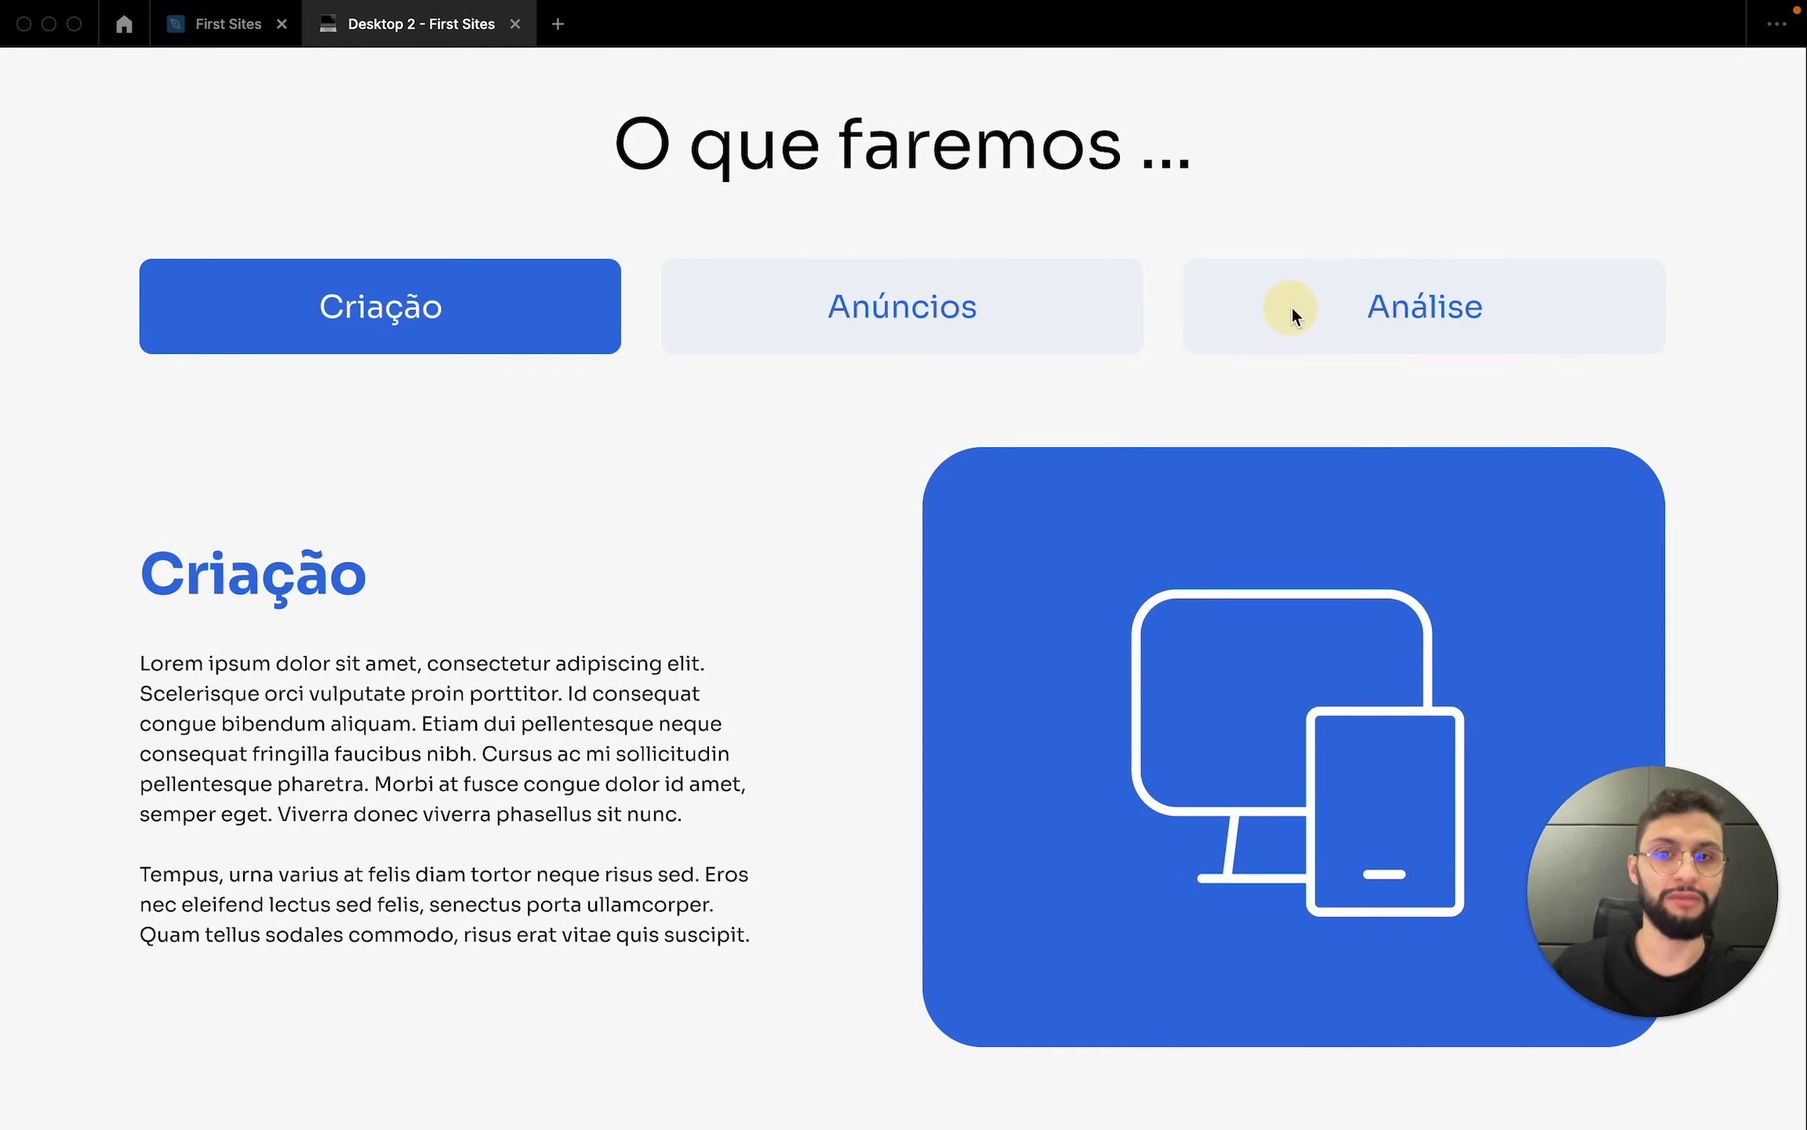
left_click(1293, 314)
- Reconnect the faulty tab's Smart animate interaction to the 1440 × 902 frame and reopen the preview
left_click(228, 24)
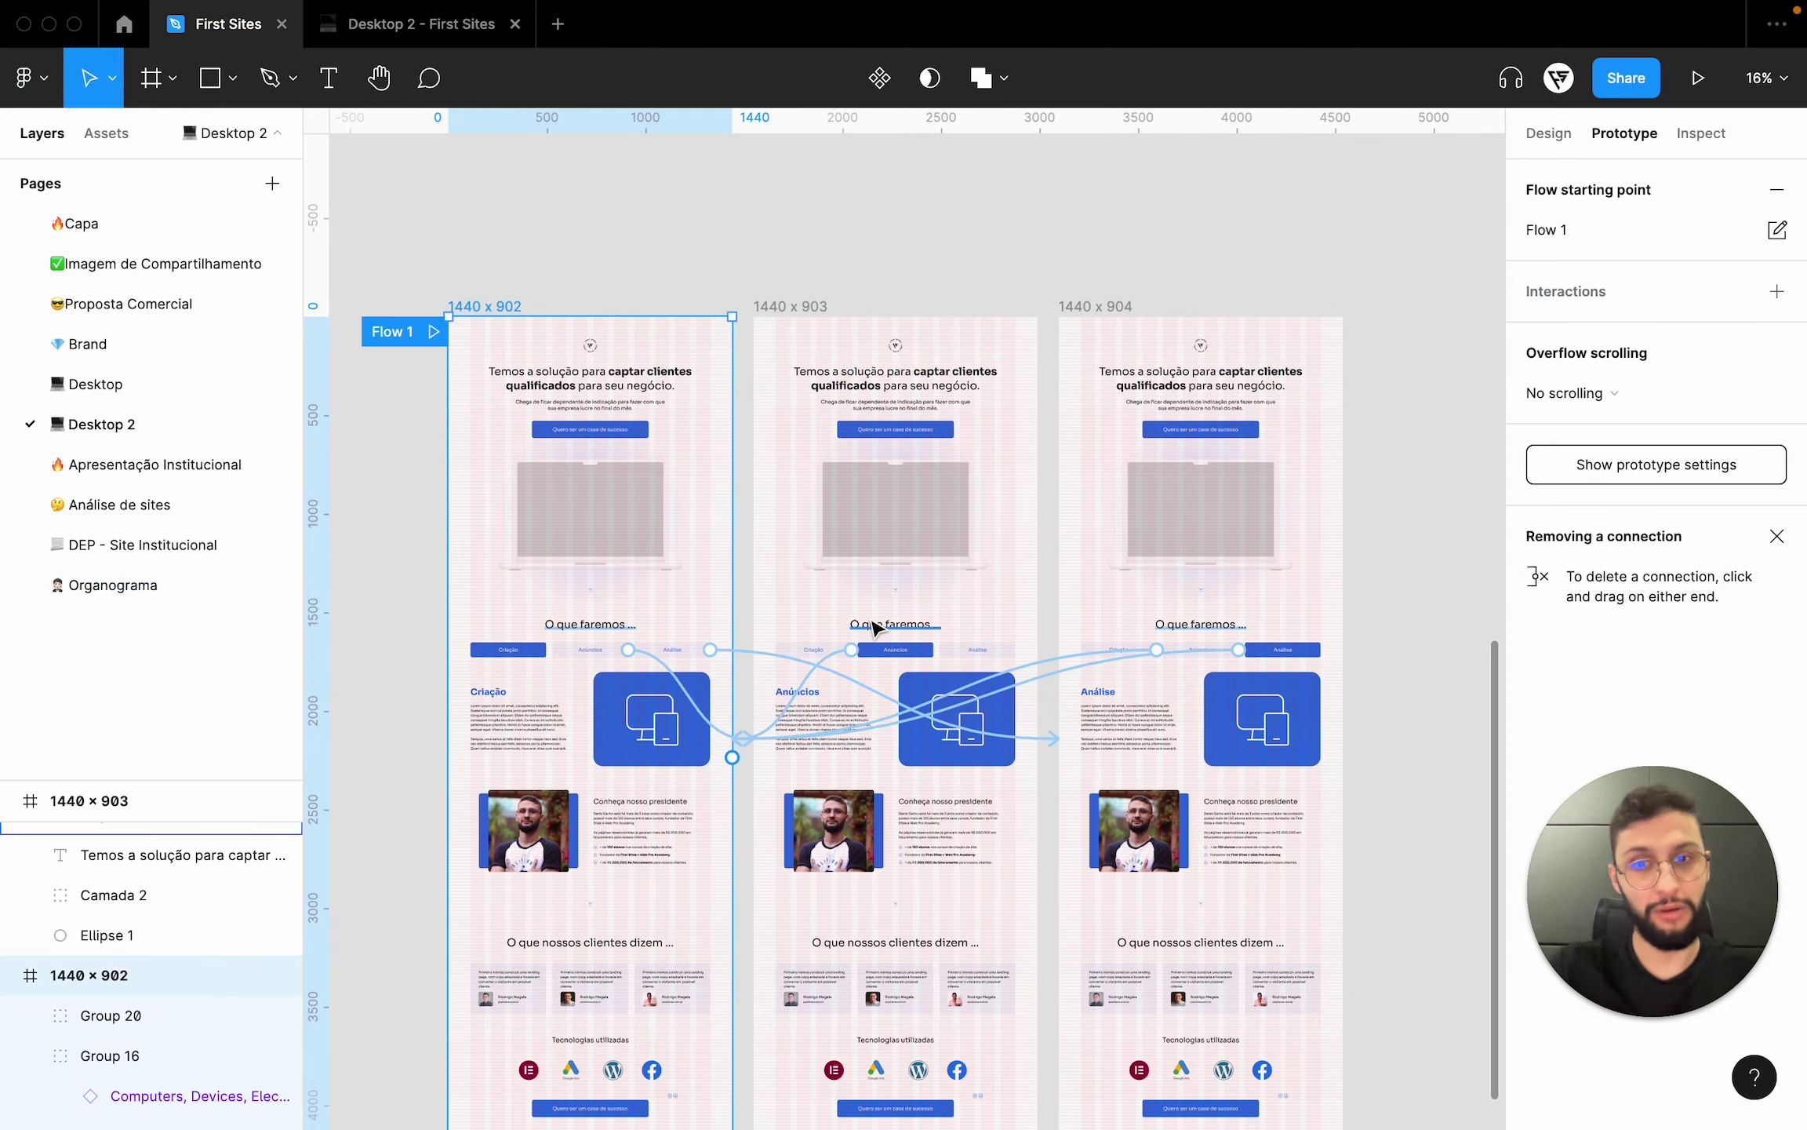
scroll(873, 625, "down", 2)
scroll(1059, 541, "up", 3)
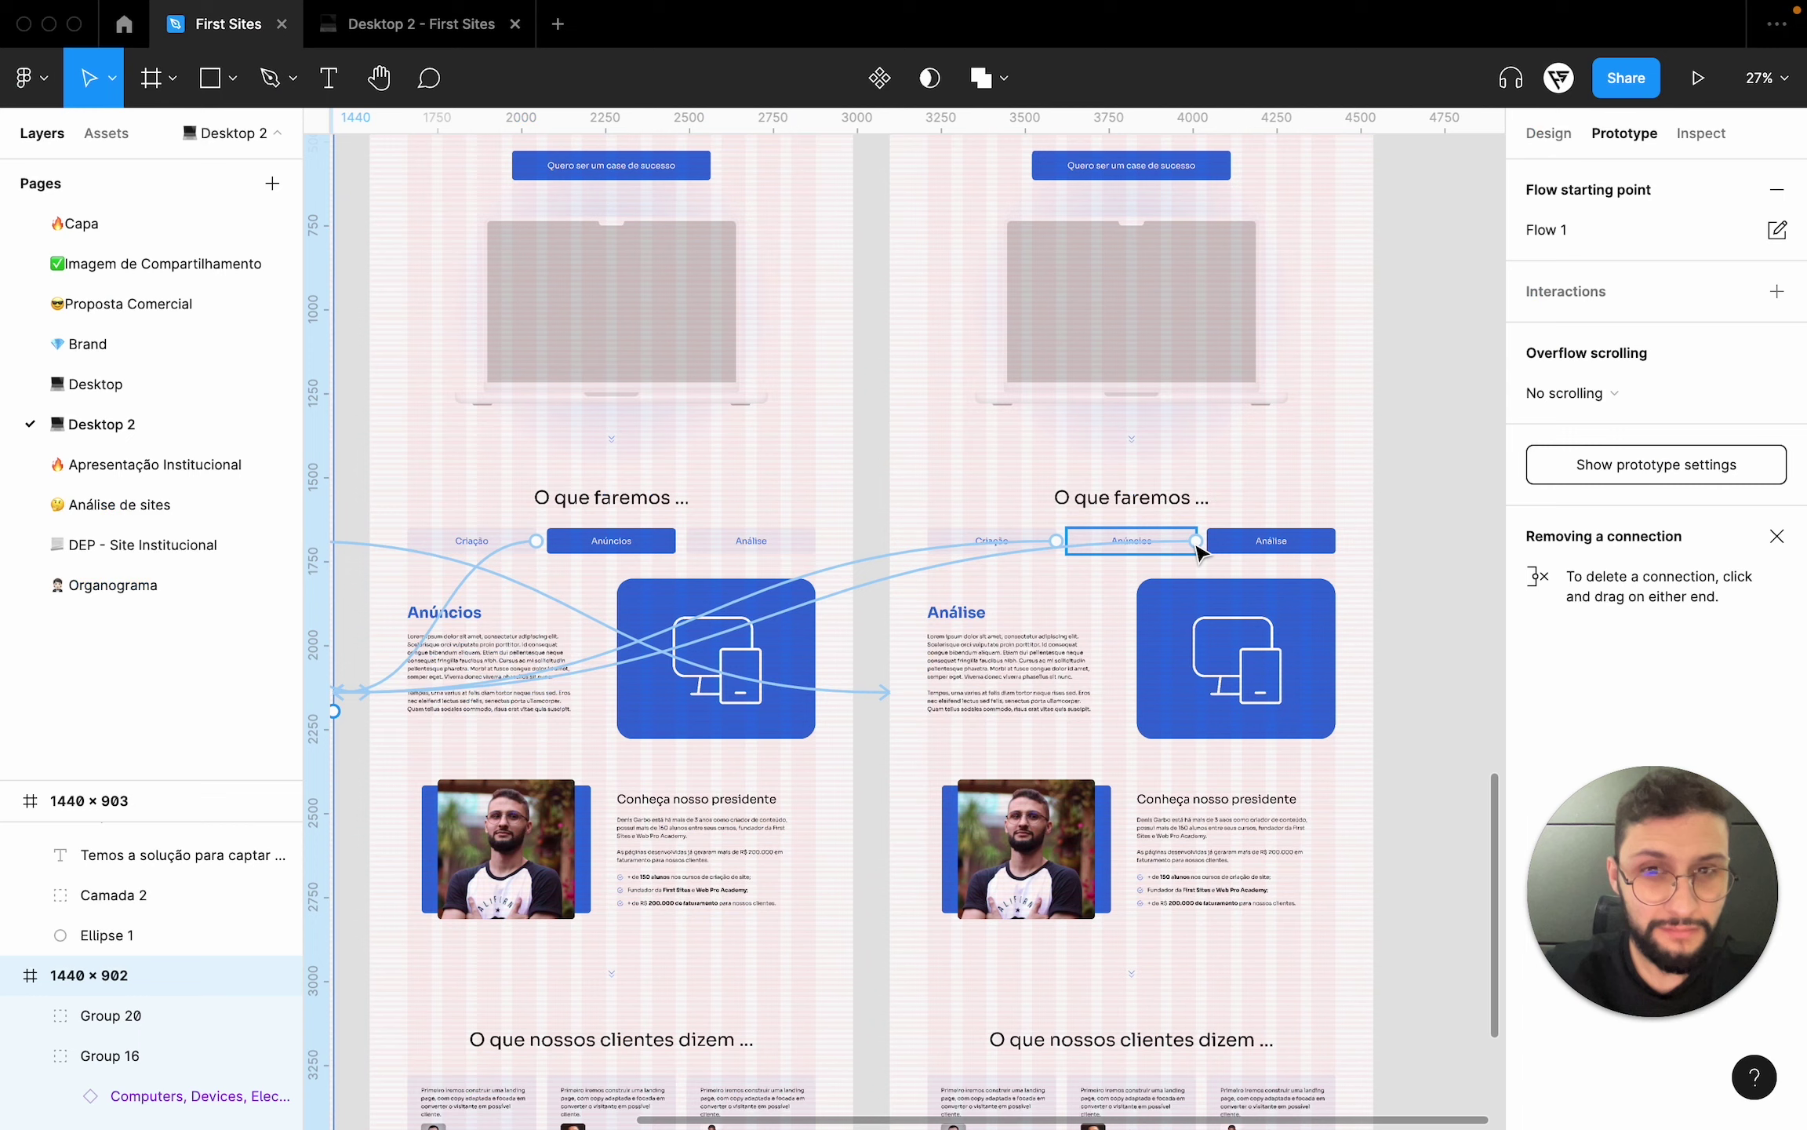
left_click(1075, 552)
scroll(596, 622, "left", 5)
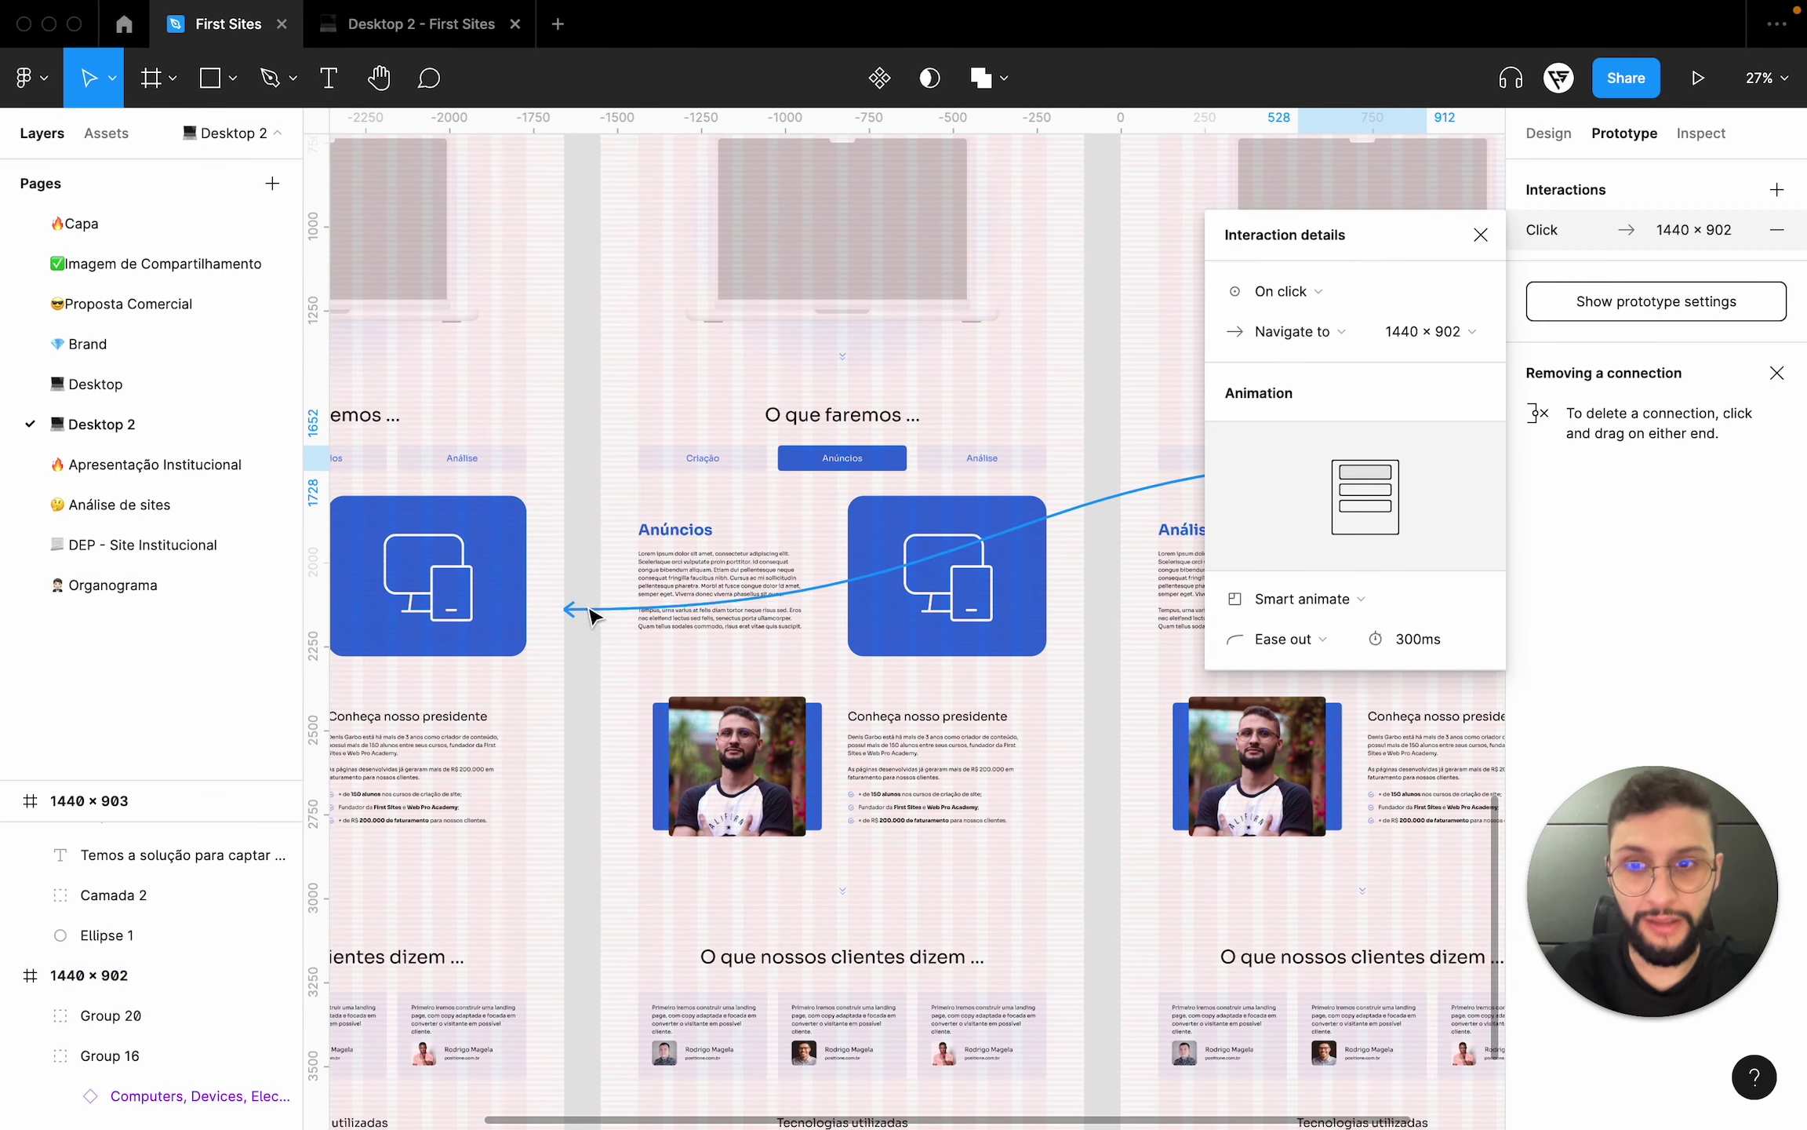
left_click_drag(593, 615, 867, 645)
left_click(400, 25)
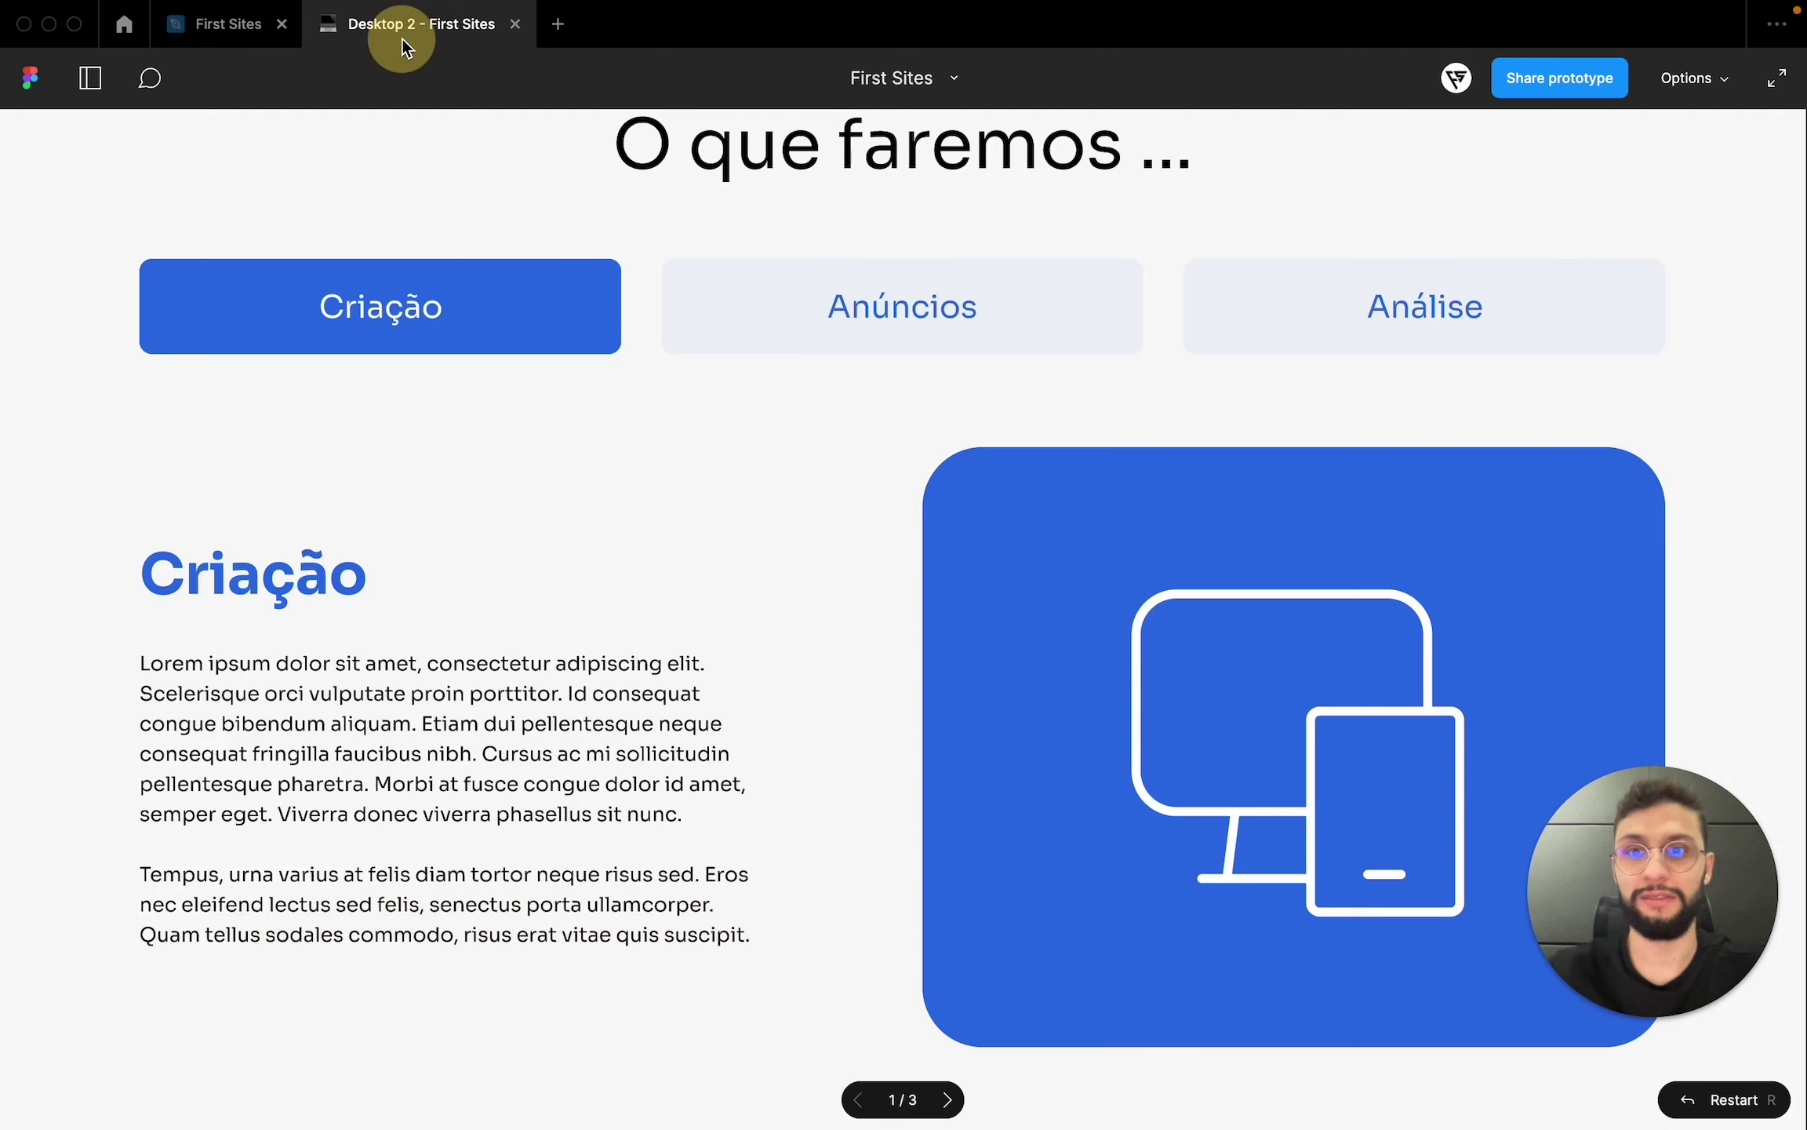
- Cycle through Análise, Anúncios and Criação, confirming Análise now opens from Criação
left_click(1314, 345)
left_click(1011, 327)
left_click(1376, 328)
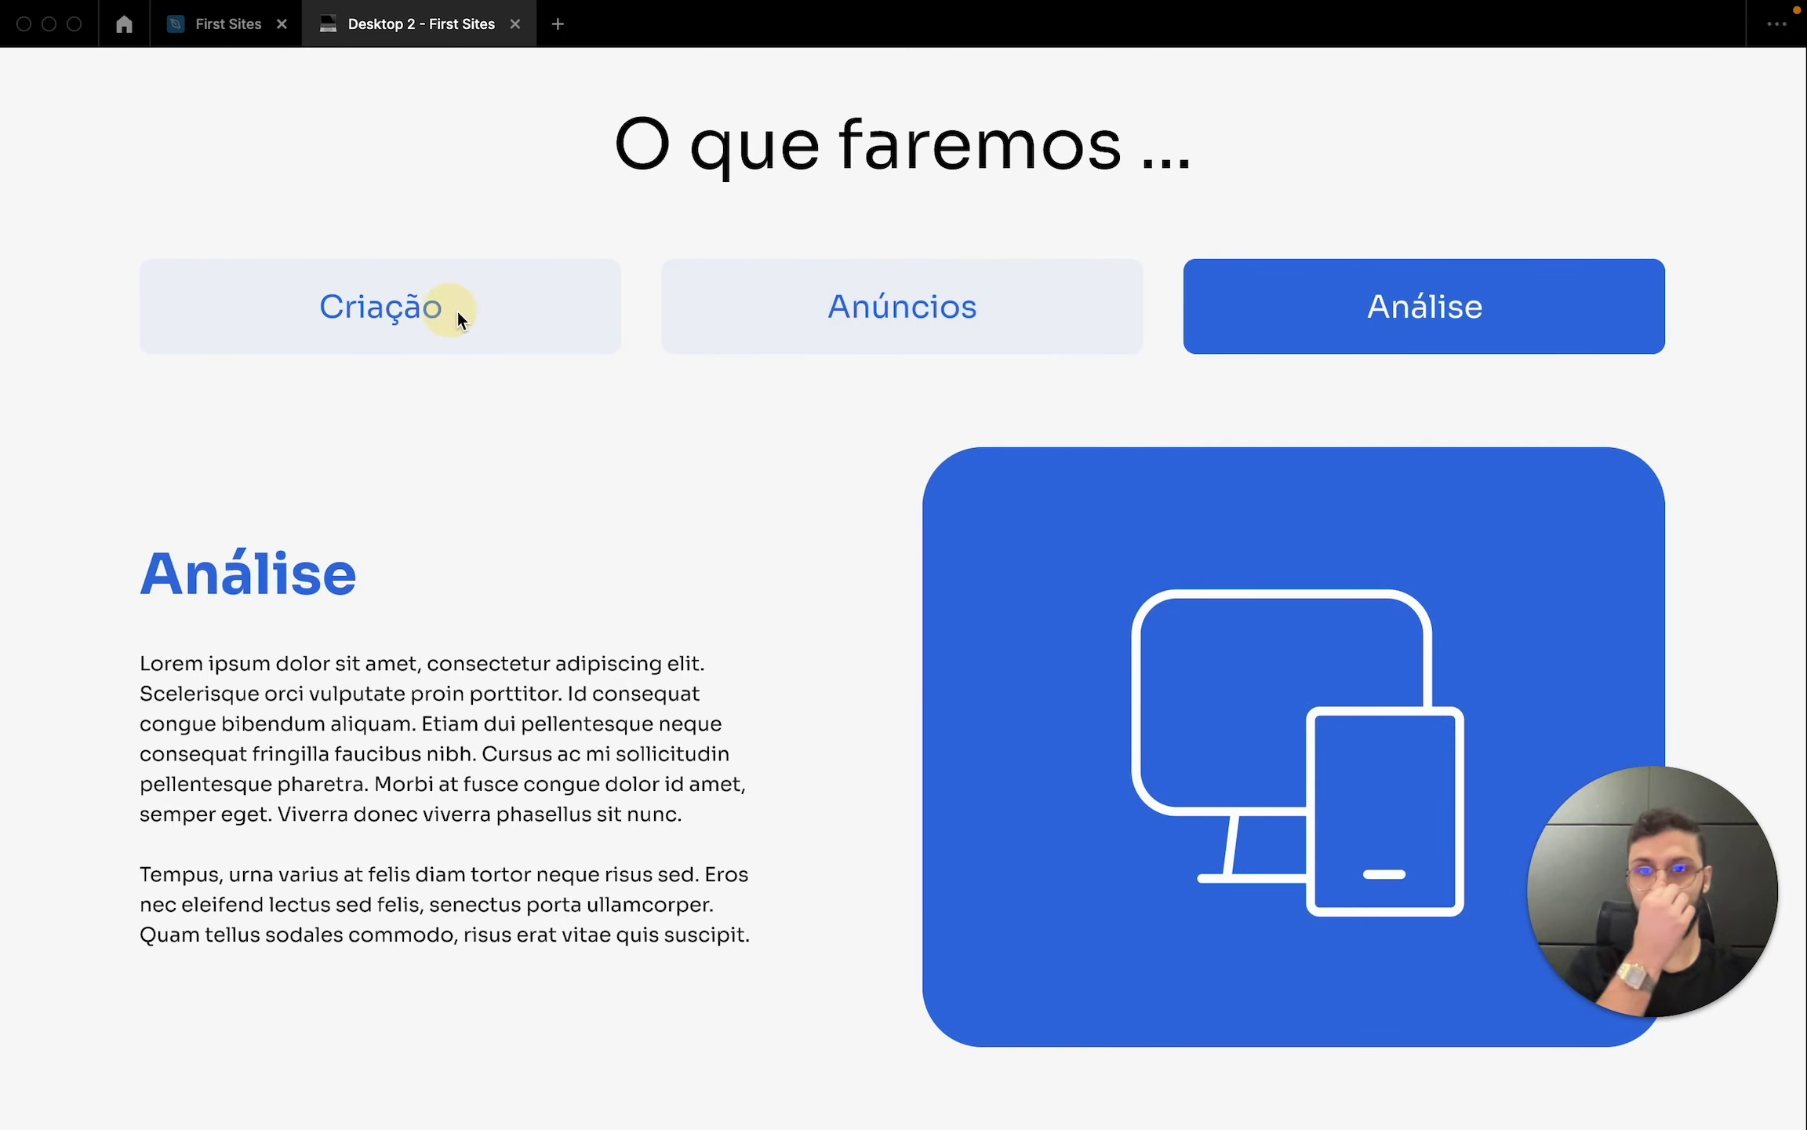
left_click(880, 310)
left_click(516, 330)
left_click(1069, 331)
left_click(1299, 339)
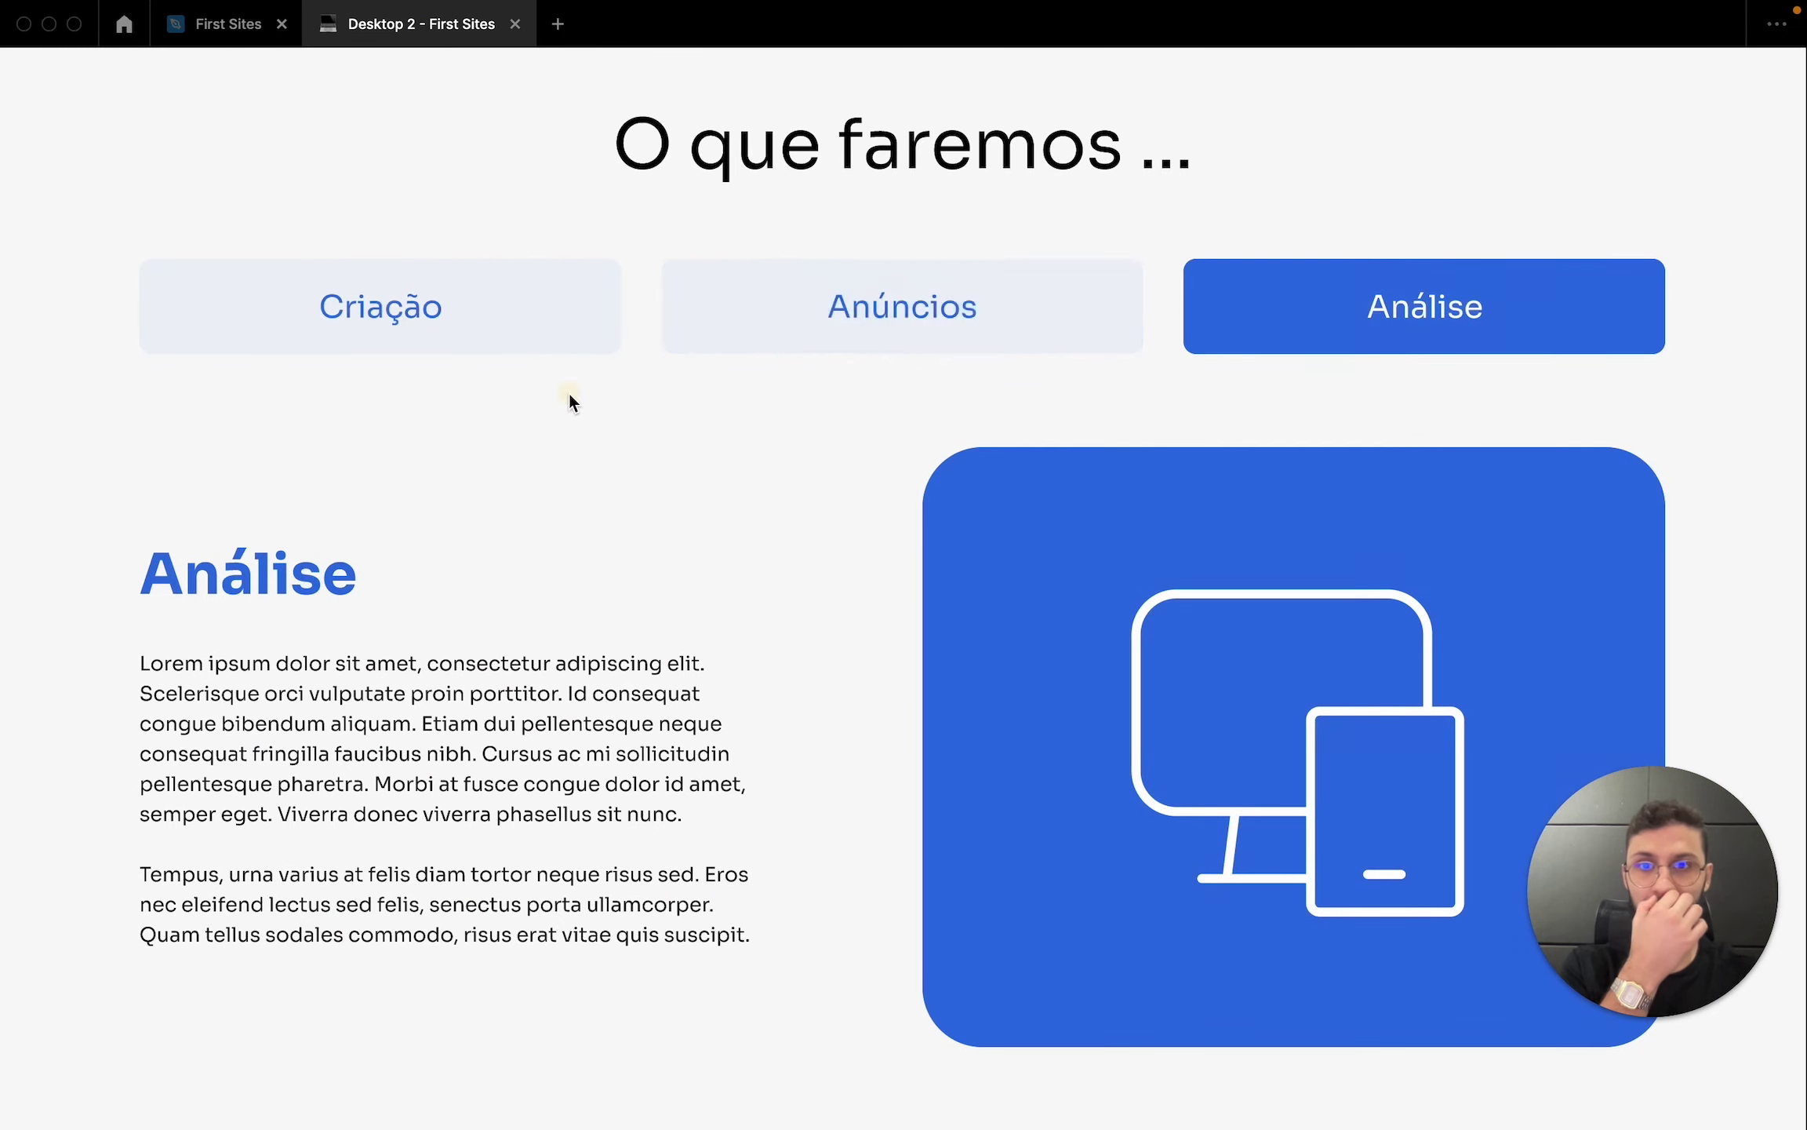
left_click(524, 343)
left_click(980, 314)
left_click(553, 339)
left_click(1279, 337)
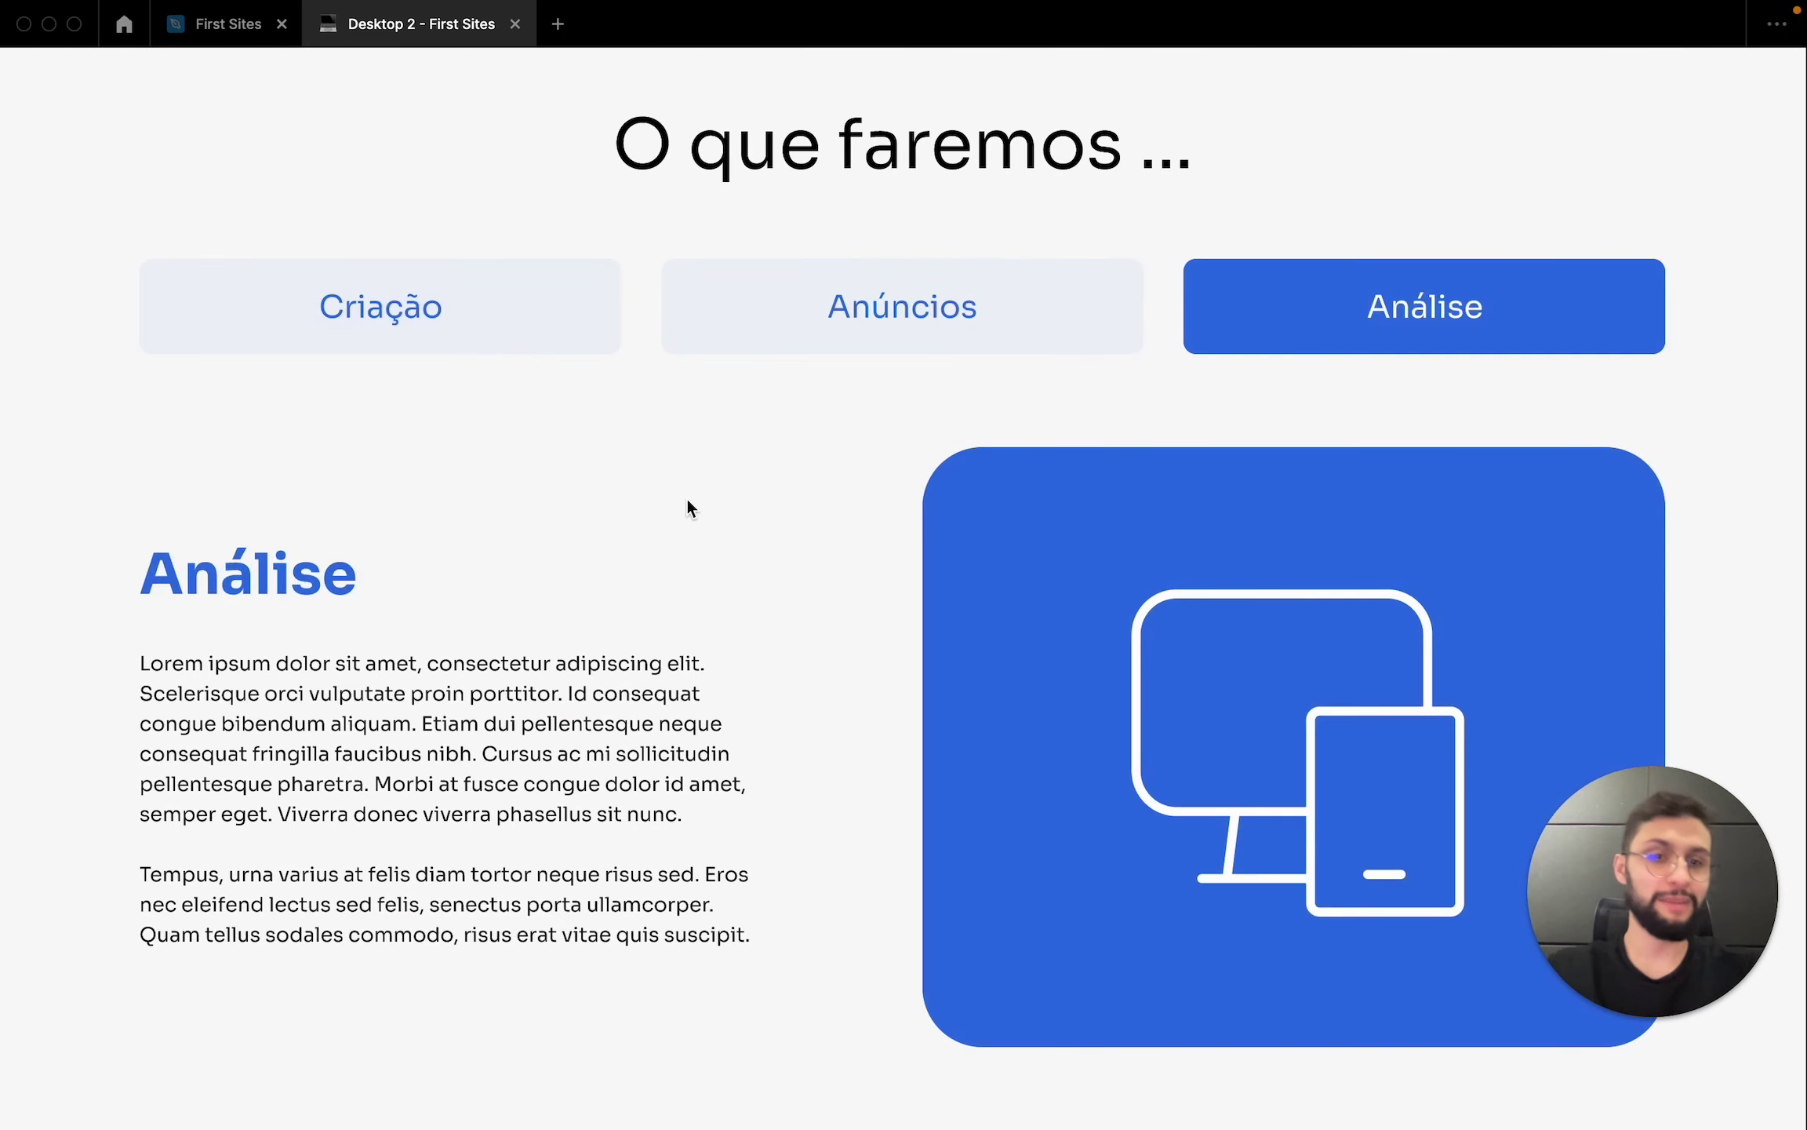
- Switch between Criação and Anúncios again, ending on the Anúncios tab
scroll(687, 503, "down", 2)
scroll(687, 502, "up", 3)
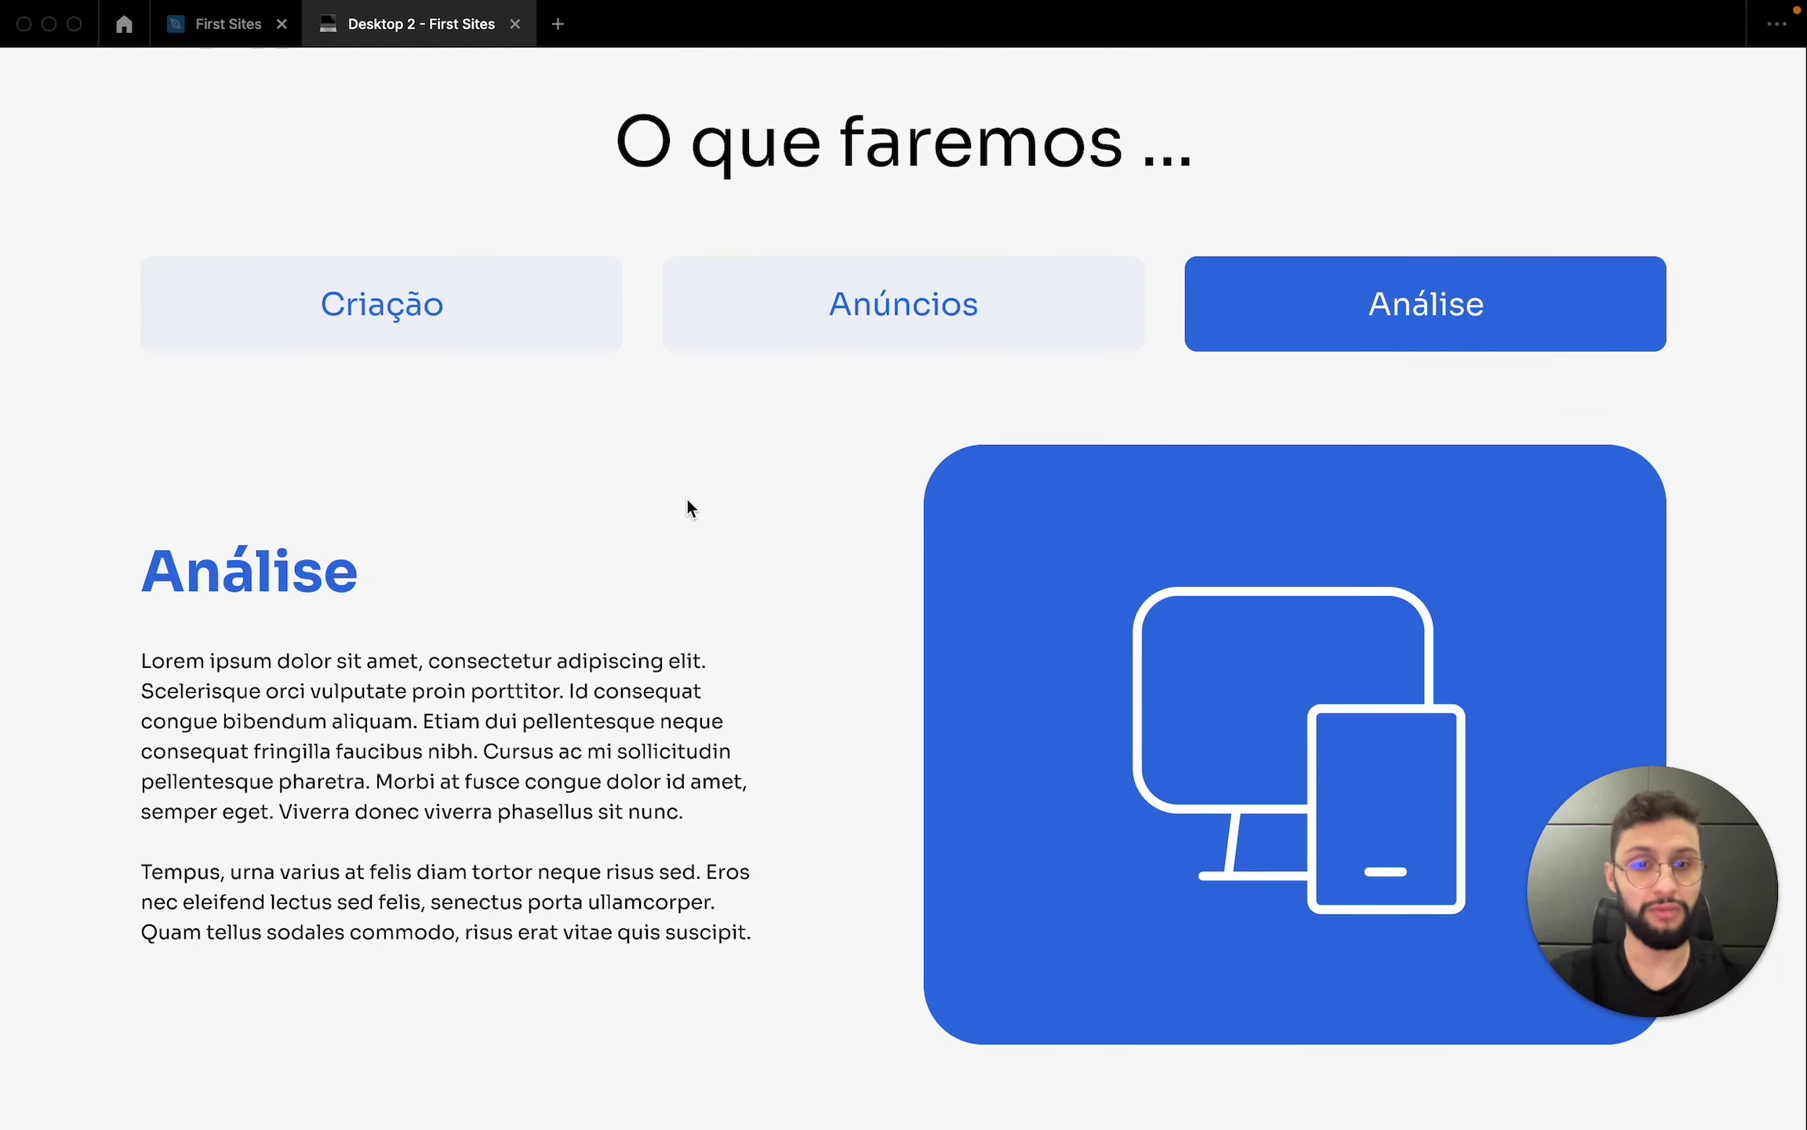
left_click(604, 326)
left_click(827, 303)
left_click(408, 292)
left_click(765, 284)
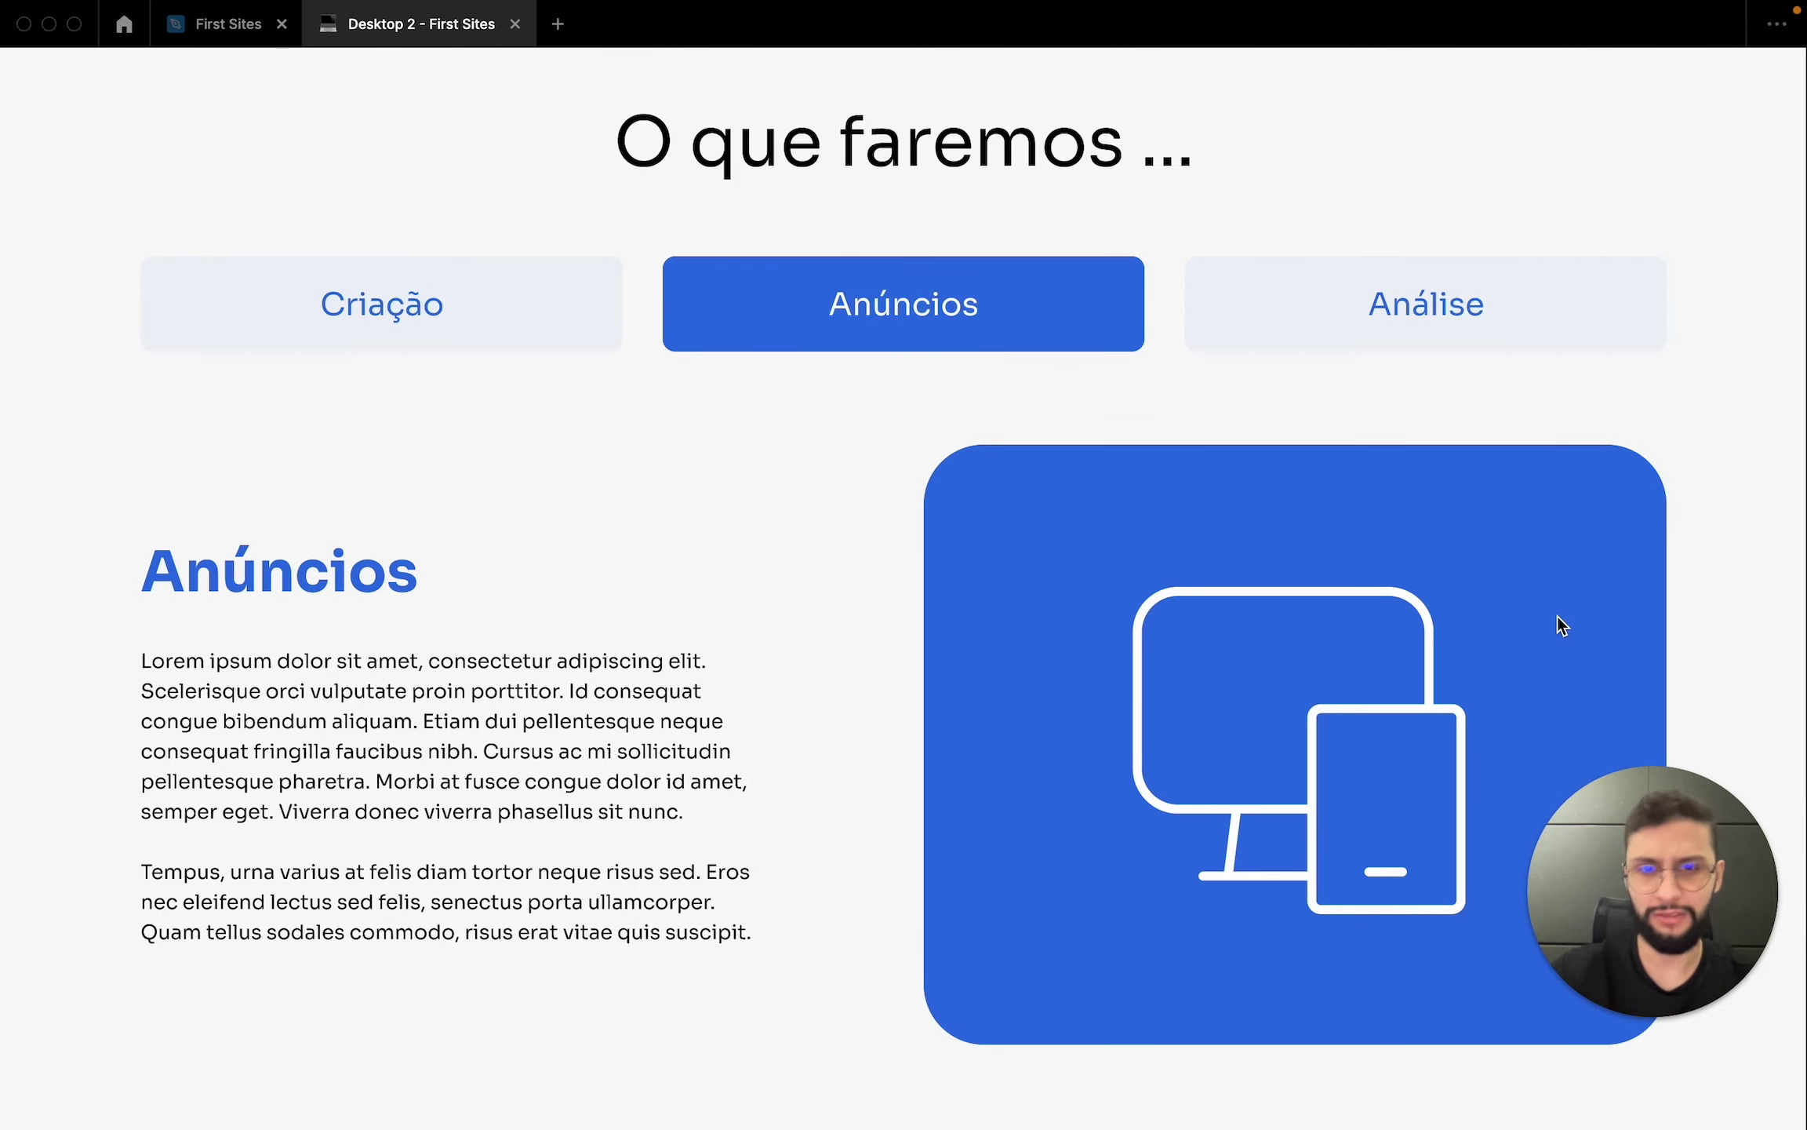